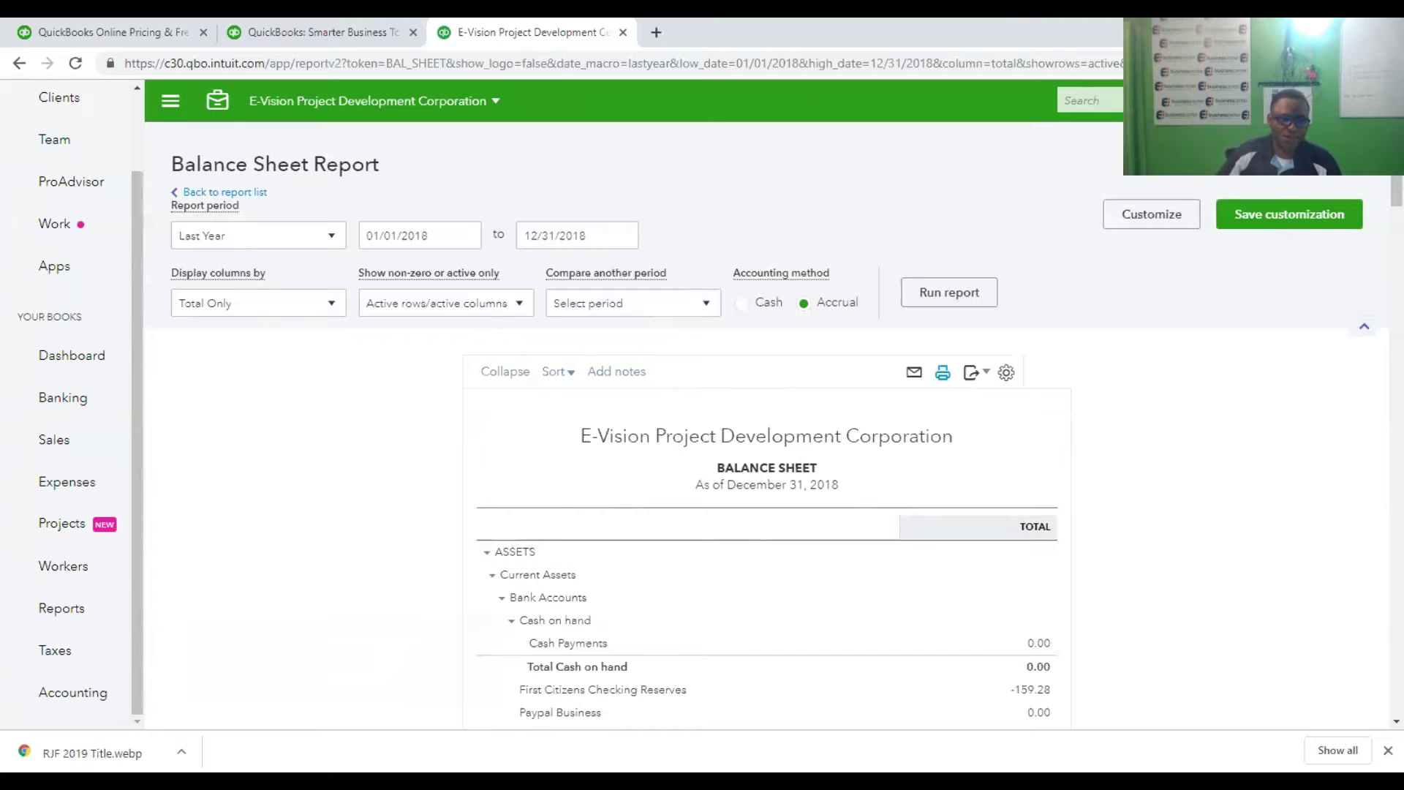
Review the 2018 balance sheet's current assets and the first items listed under 2017 Fixed Assets.
scroll(958, 417, down, 4)
scroll(1090, 438, up, 4)
scroll(1082, 432, down, 2)
scroll(1114, 453, down, 7)
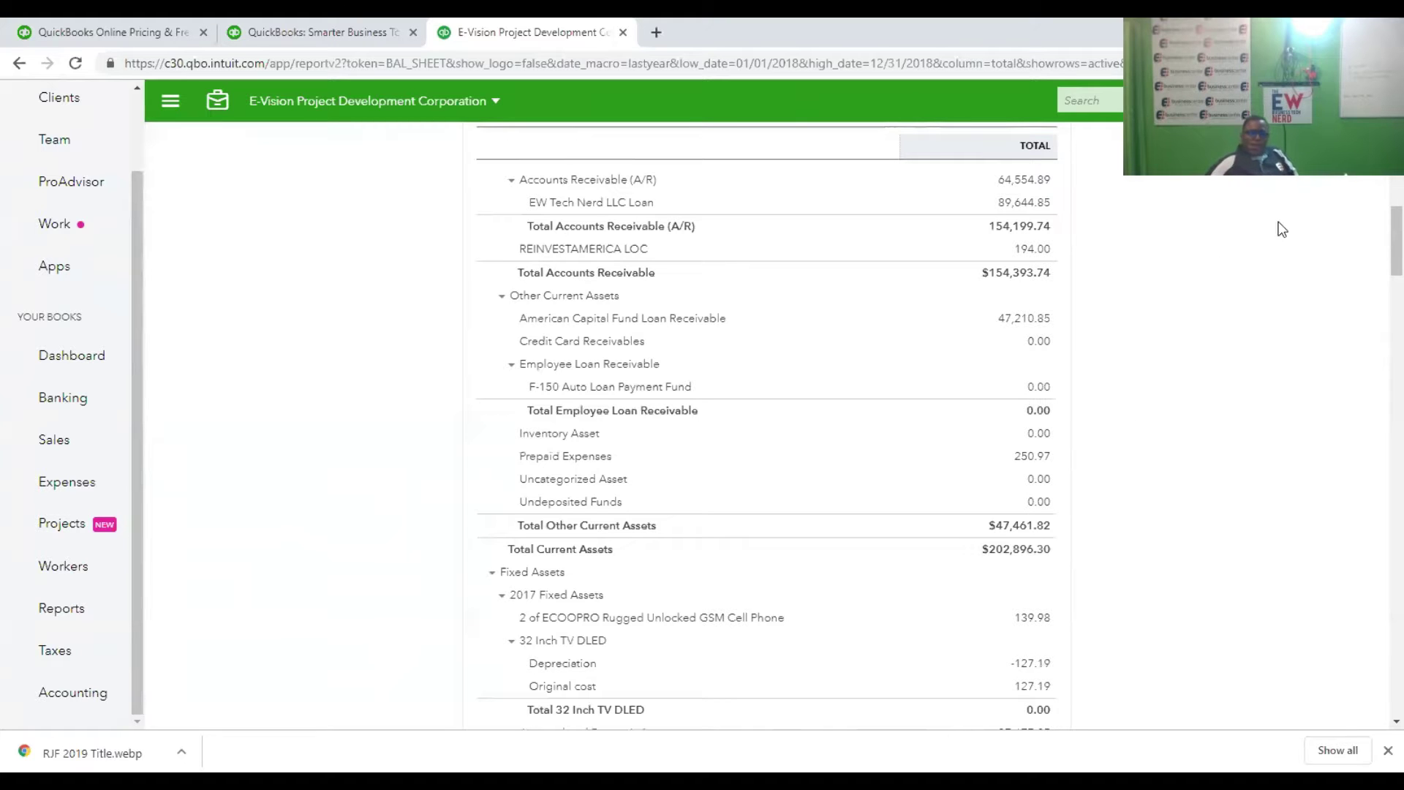
scroll(562, 418, down, 2)
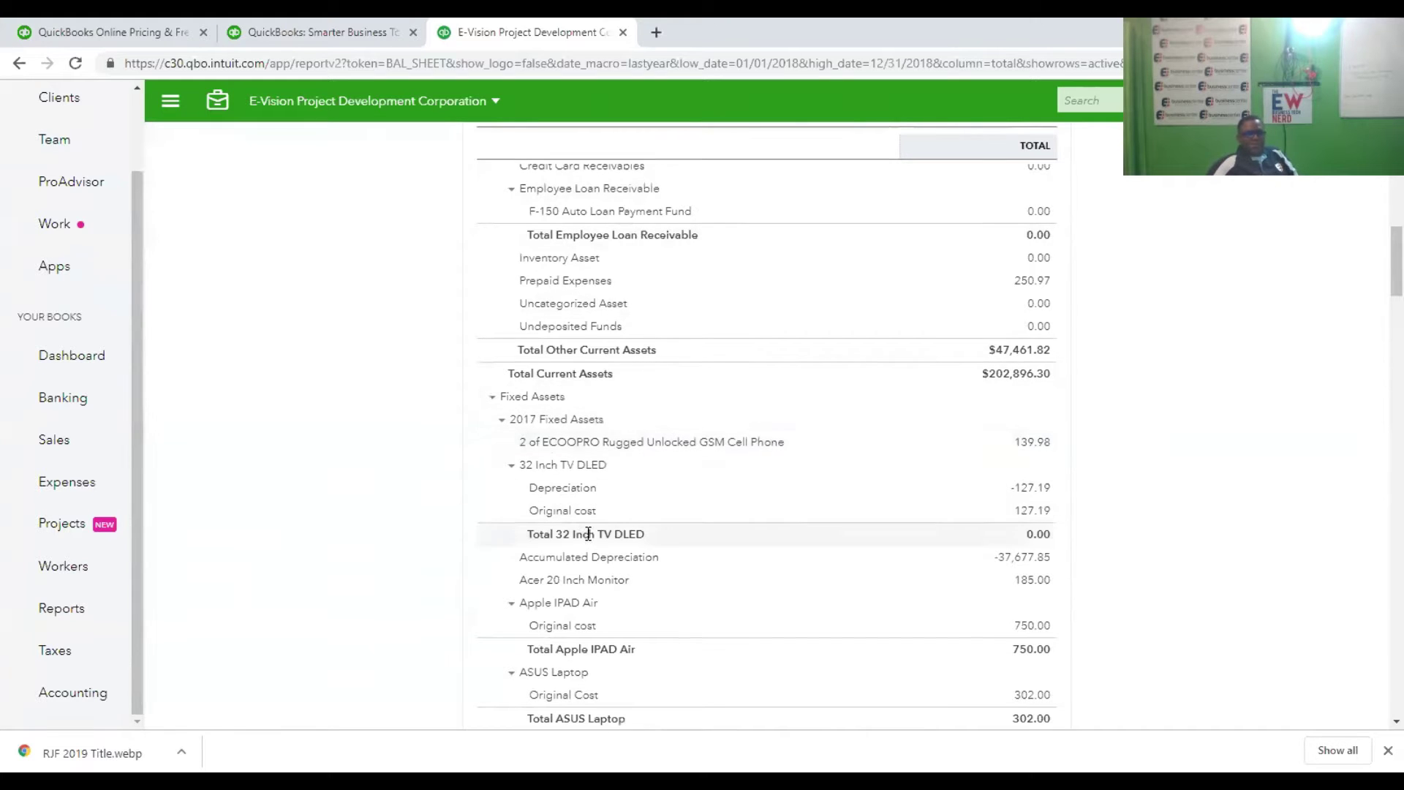
scroll(587, 532, down, 3)
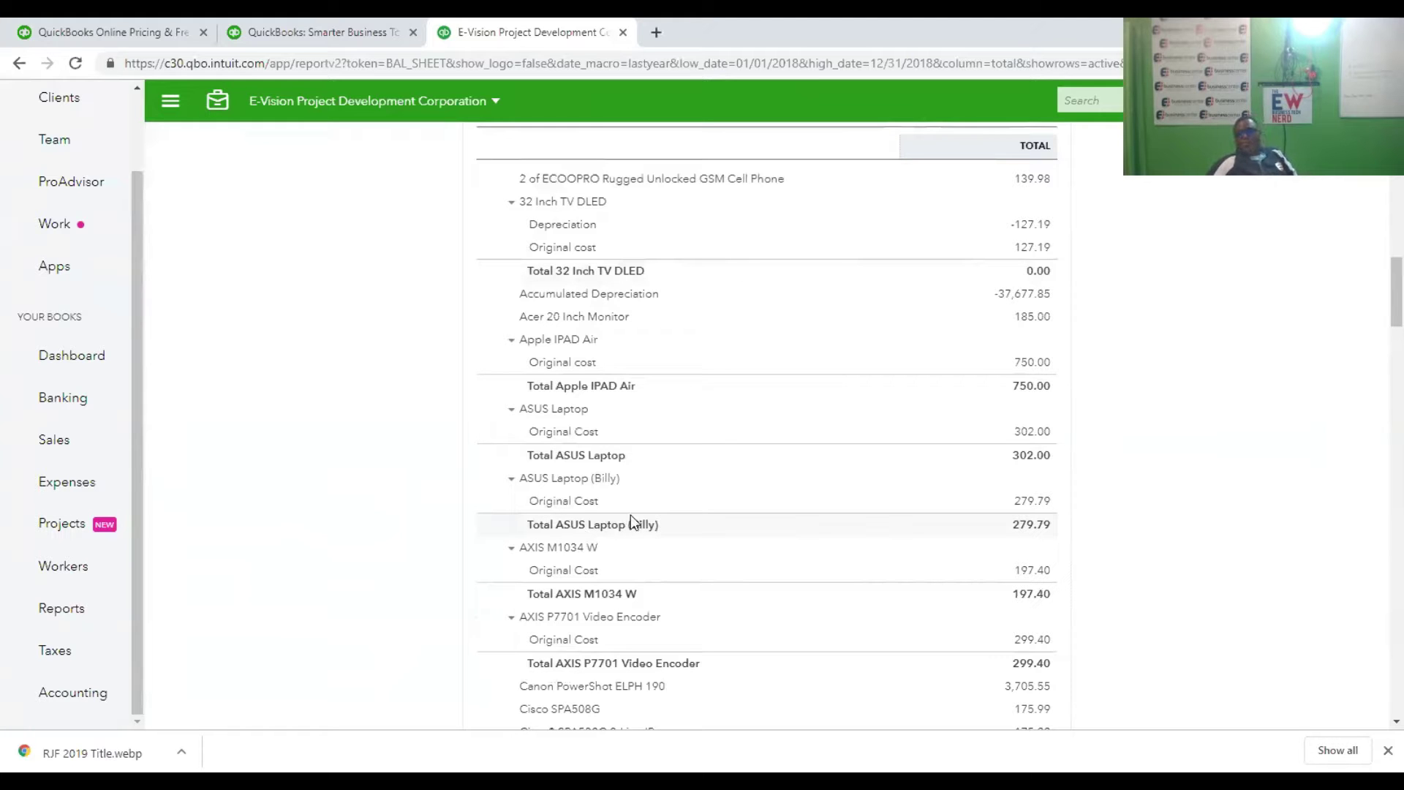
scroll(600, 403, up, 2)
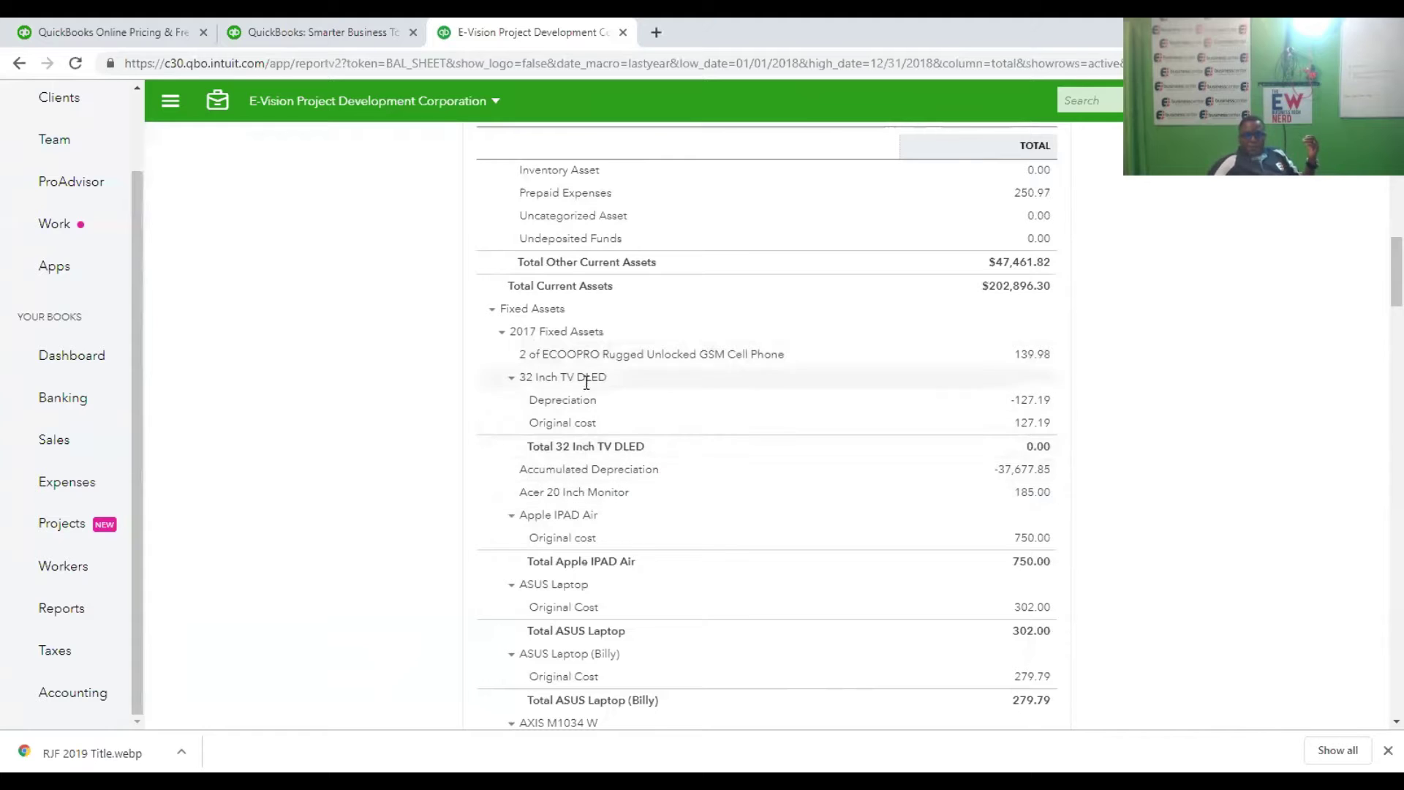
scroll(621, 486, down, 1)
scroll(622, 529, down, 2)
scroll(639, 517, up, 3)
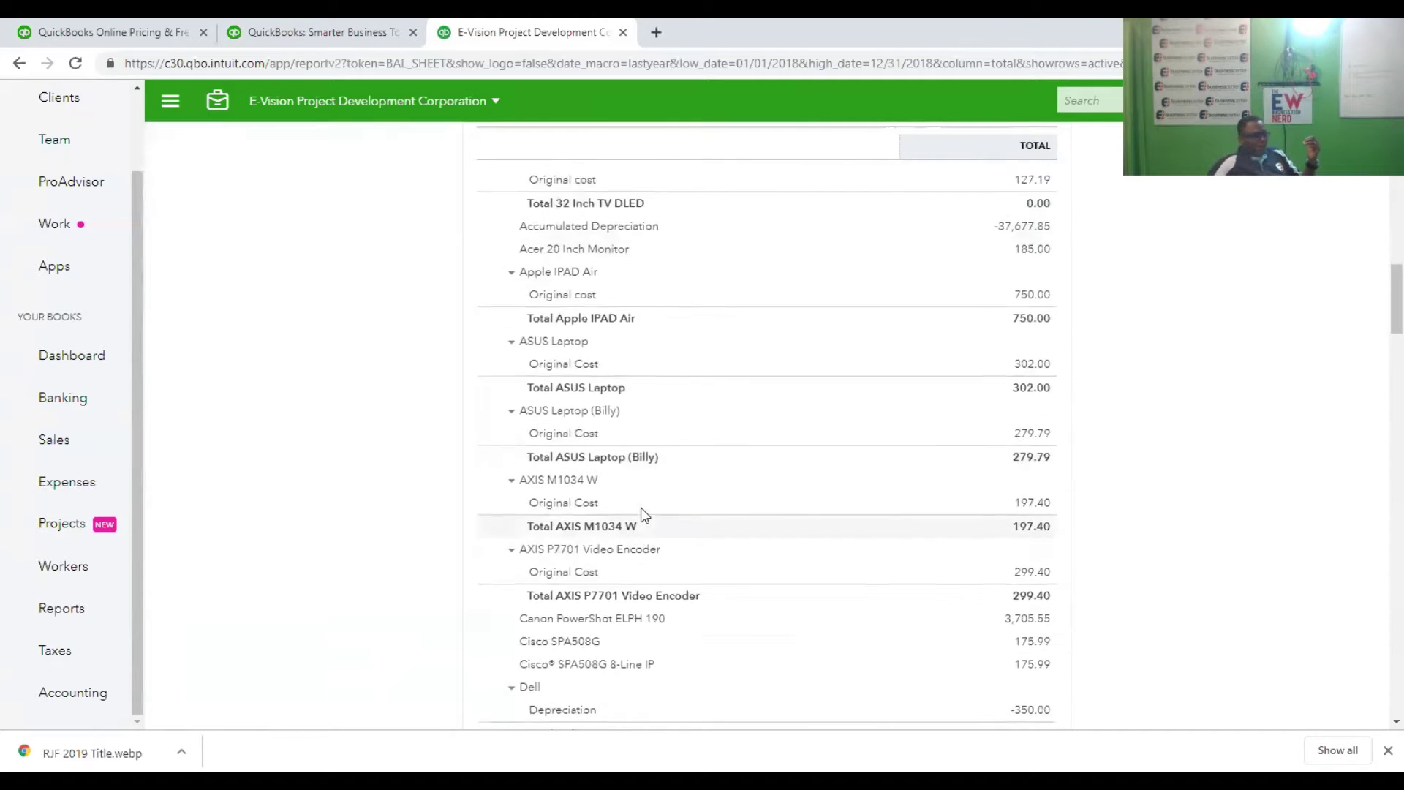
scroll(649, 448, down, 3)
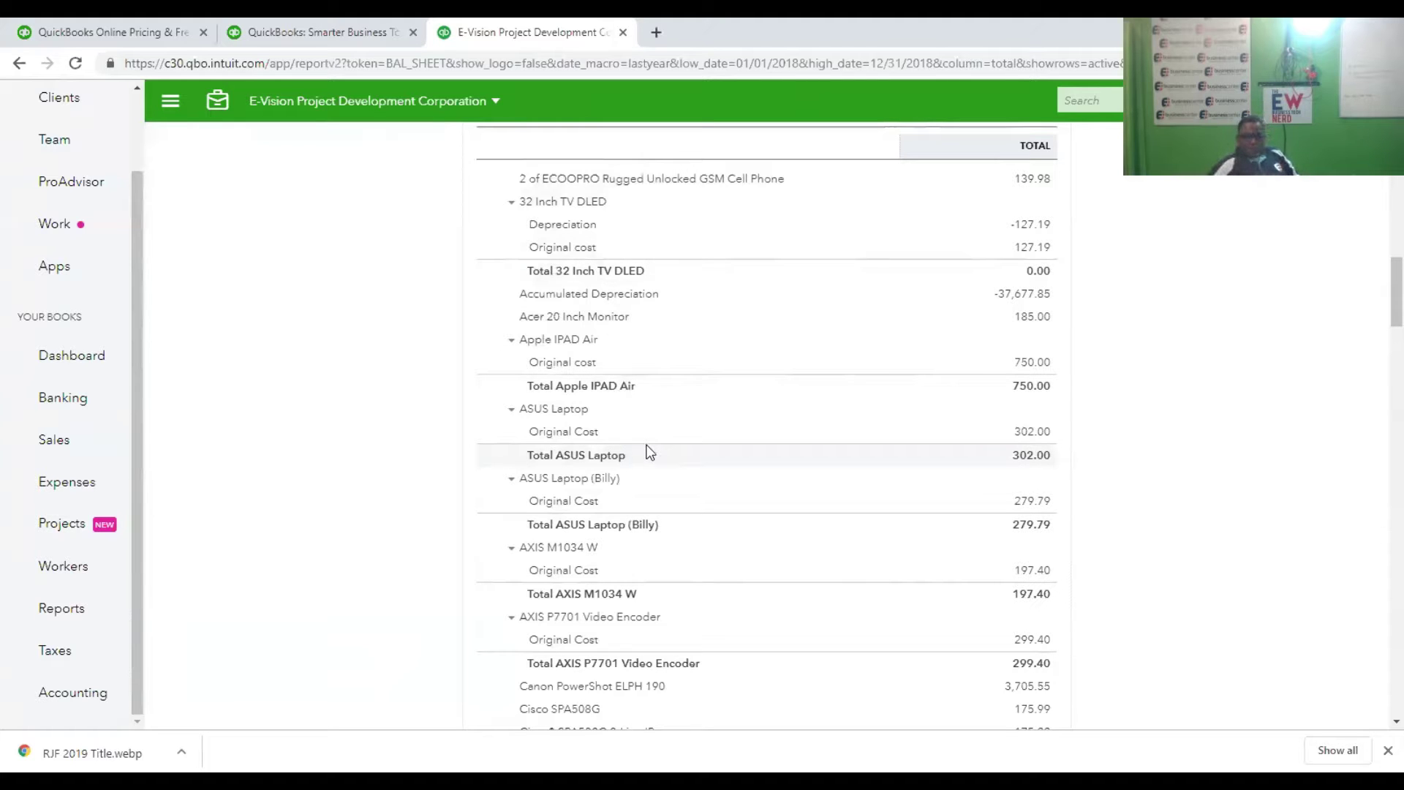
scroll(705, 380, up, 5)
scroll(695, 384, down, 4)
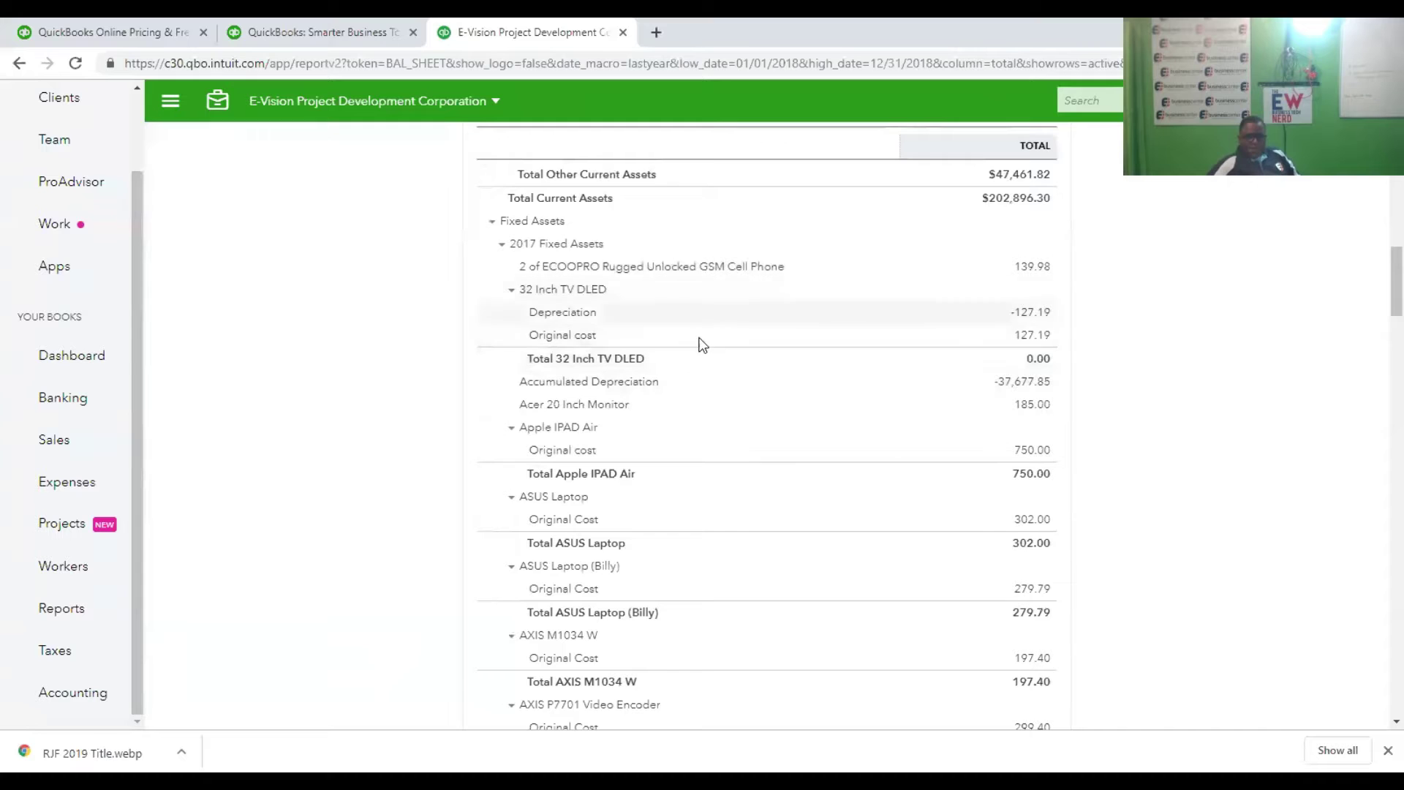
Examine the remaining 2017 Fixed Assets and the equipment listed under 2018 Fixed Assets, including depreciation and original cost lines.
scroll(701, 344, down, 6)
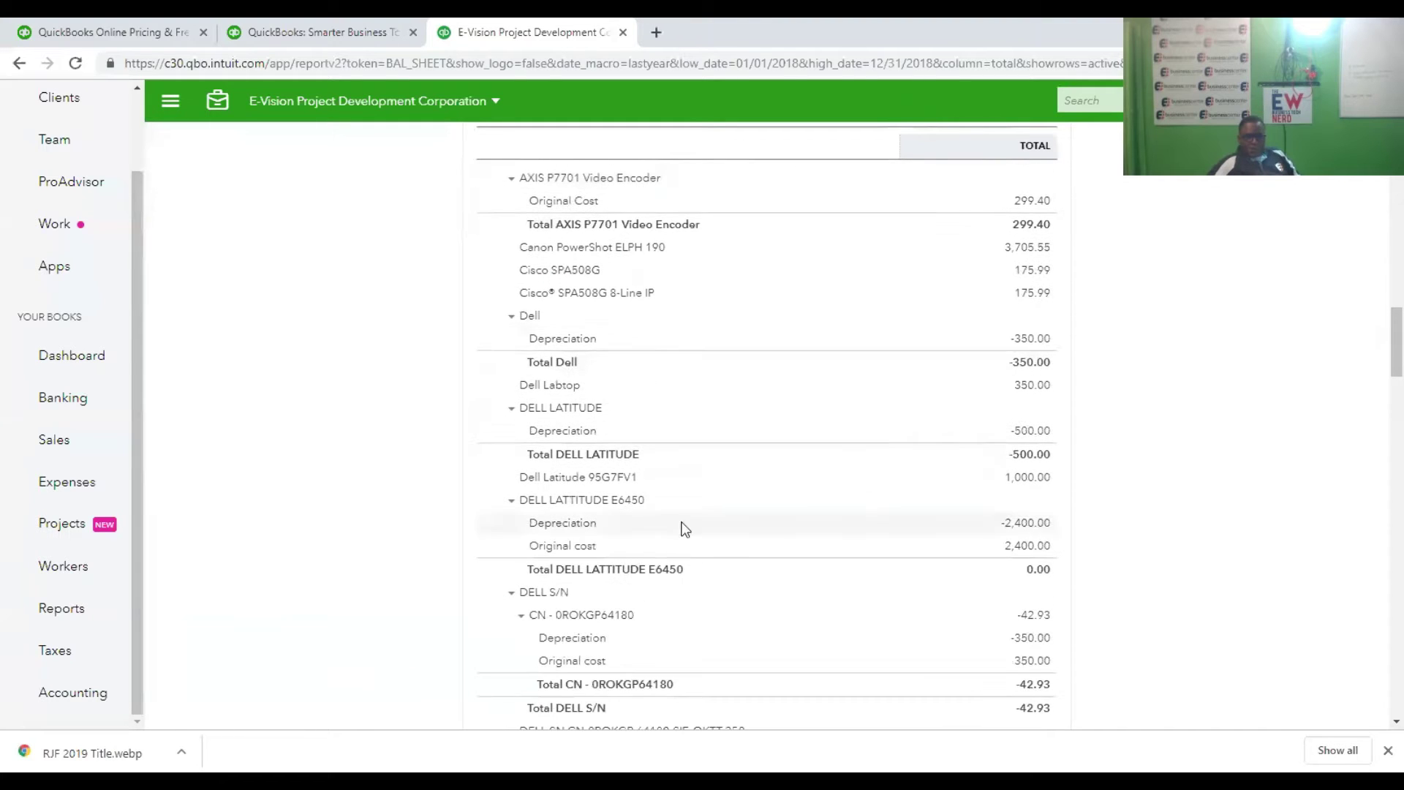
scroll(683, 532, down, 2)
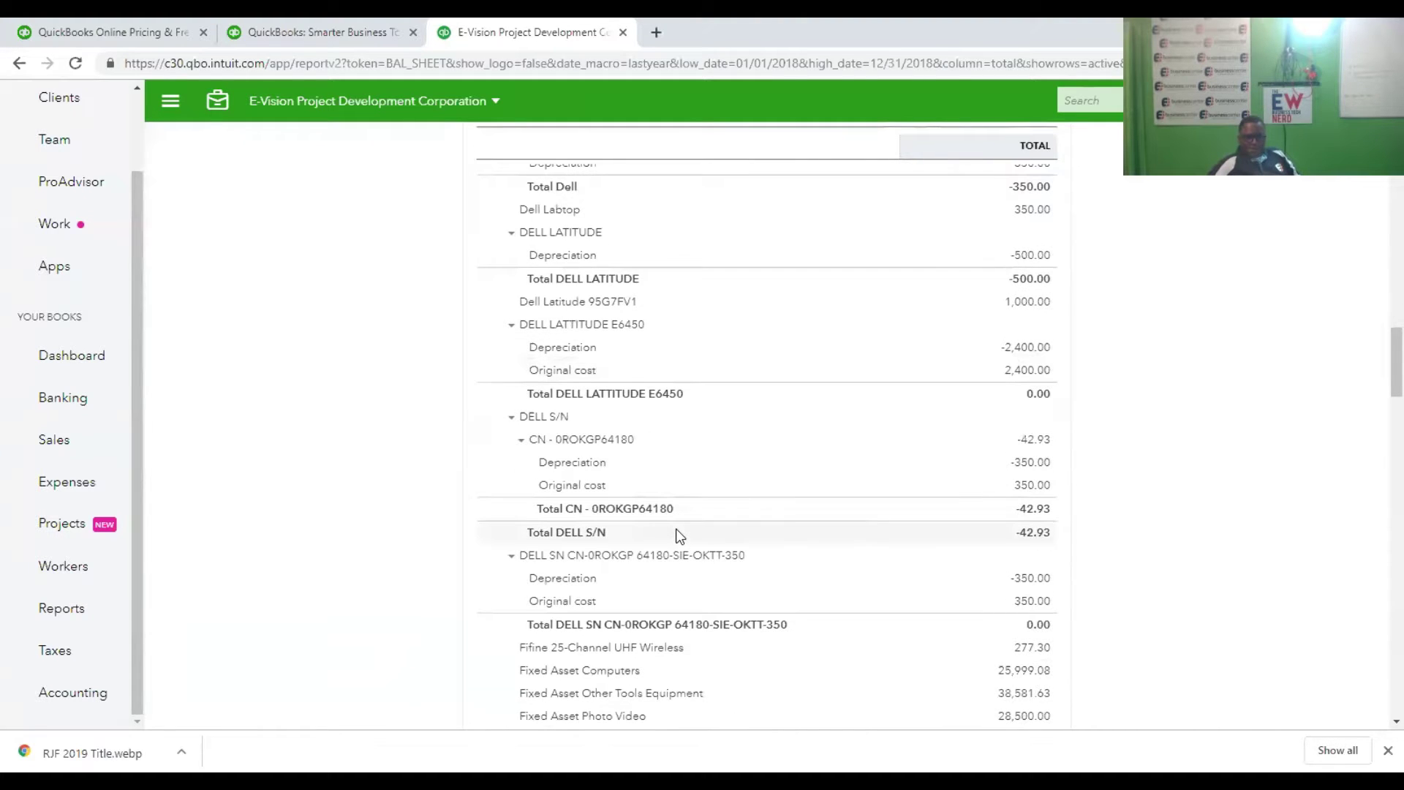
scroll(680, 536, down, 2)
scroll(678, 533, down, 1)
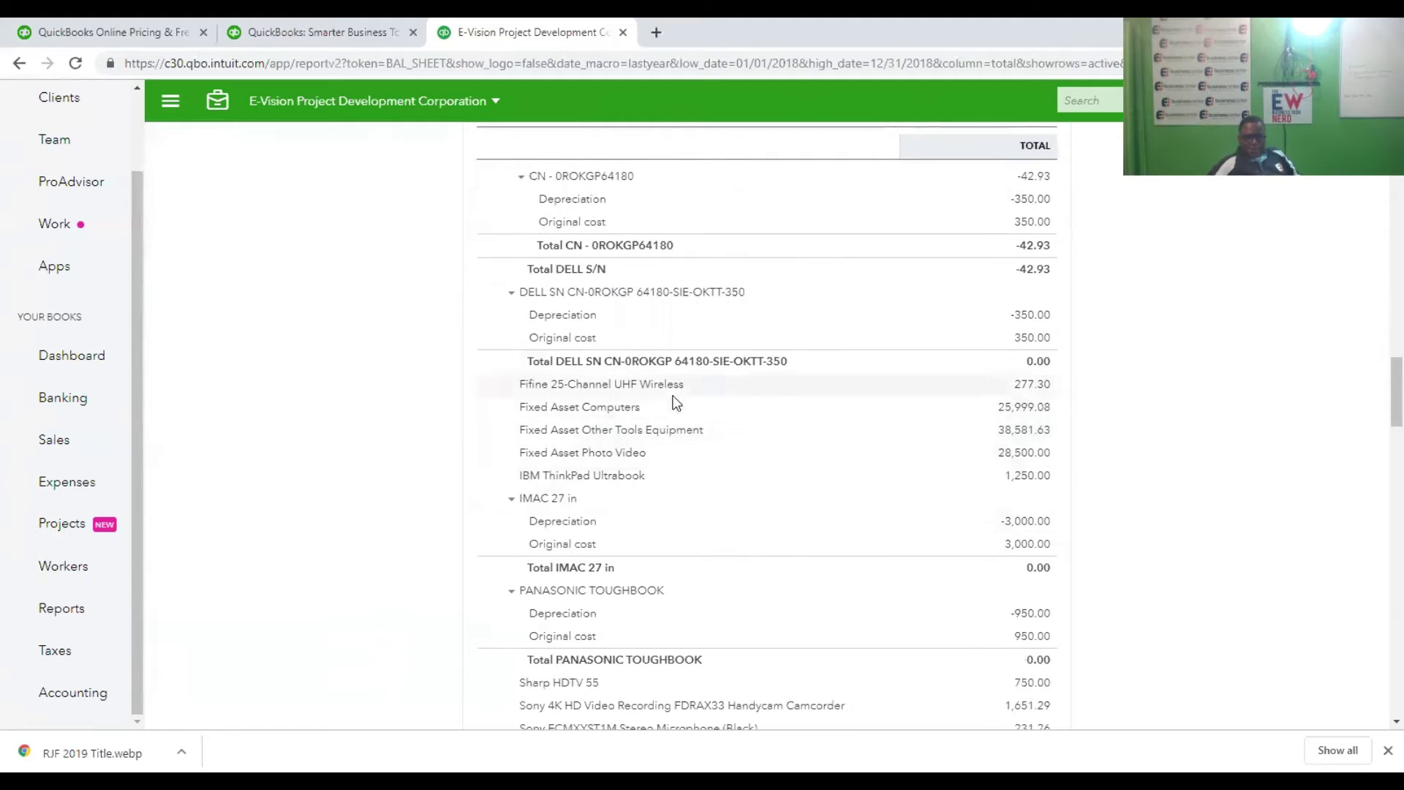
scroll(674, 524, down, 2)
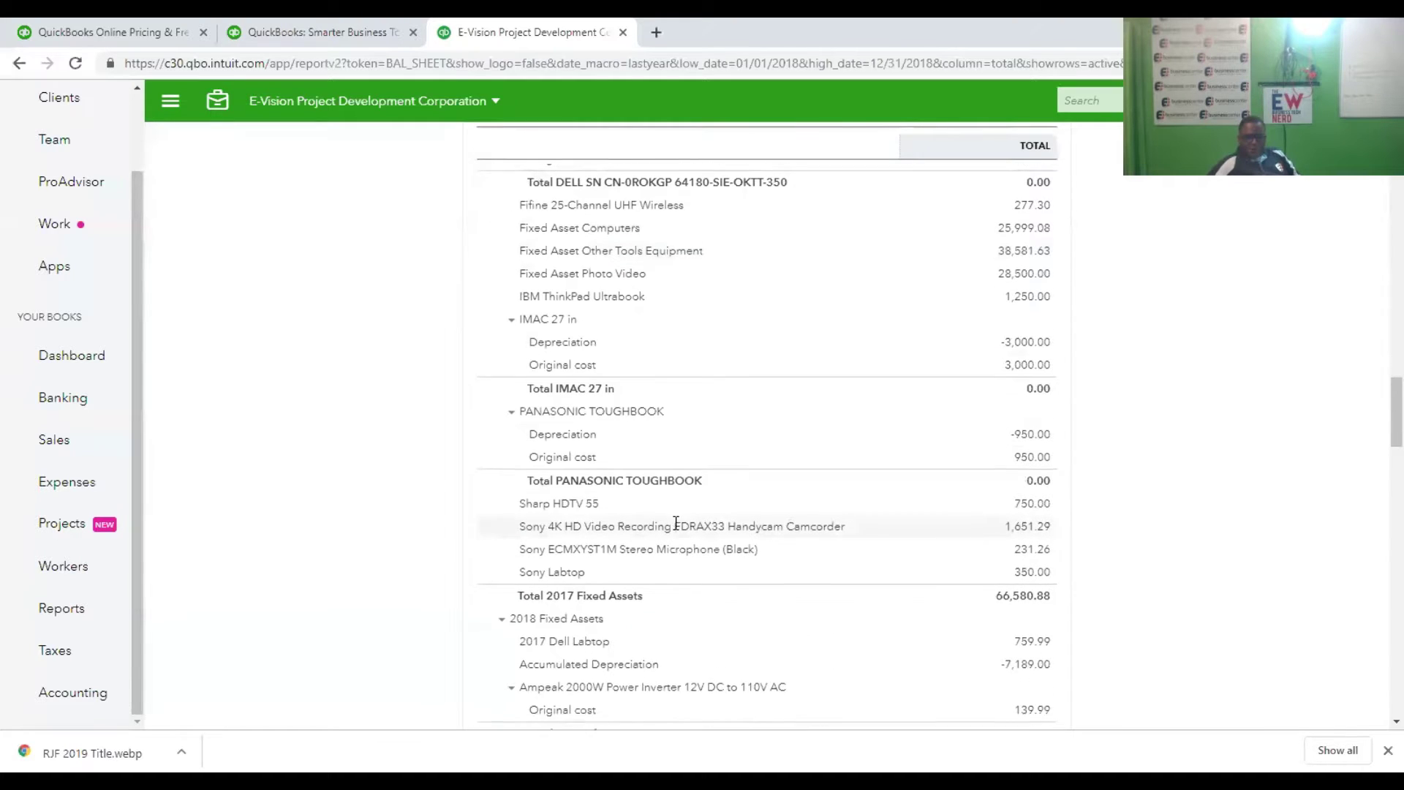
scroll(676, 523, down, 1)
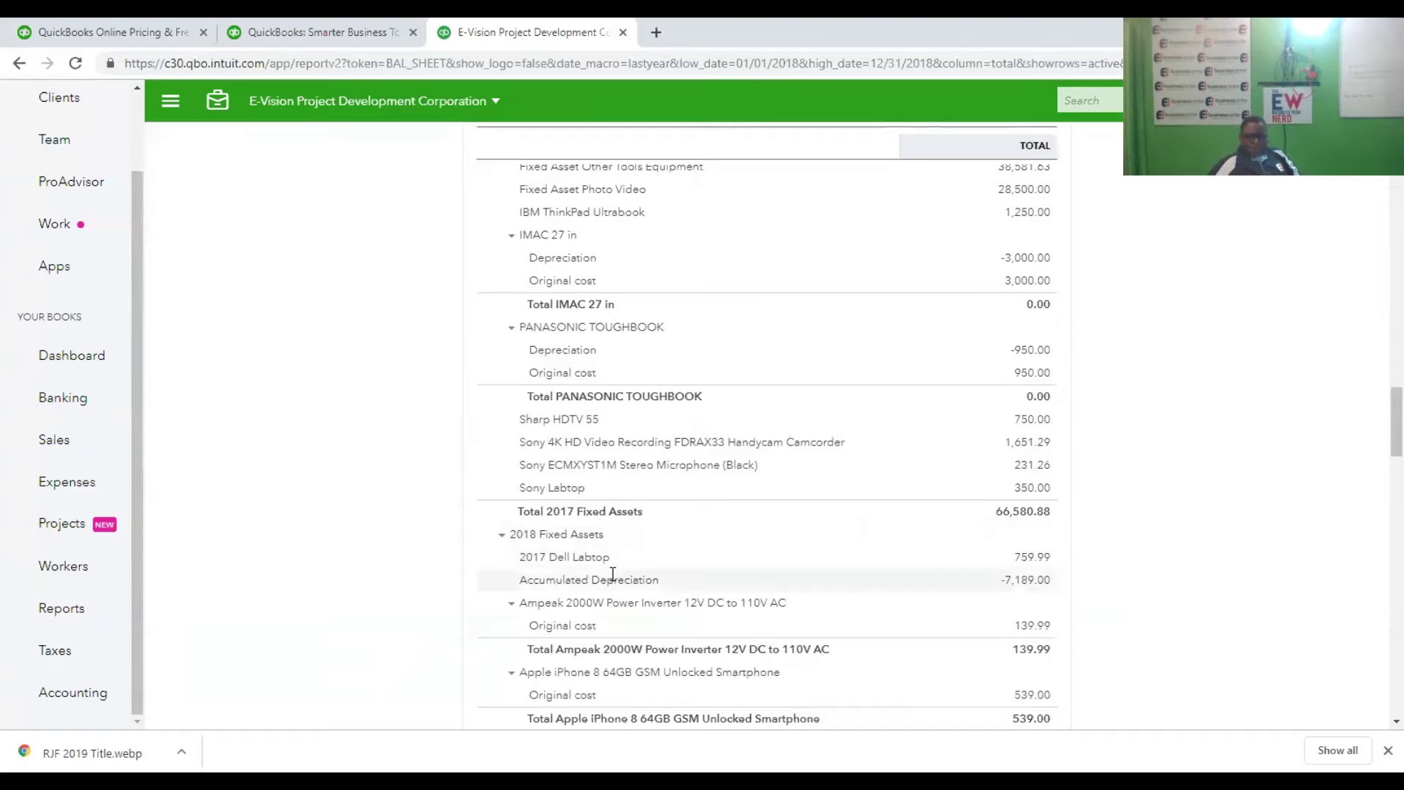
scroll(684, 636, down, 1)
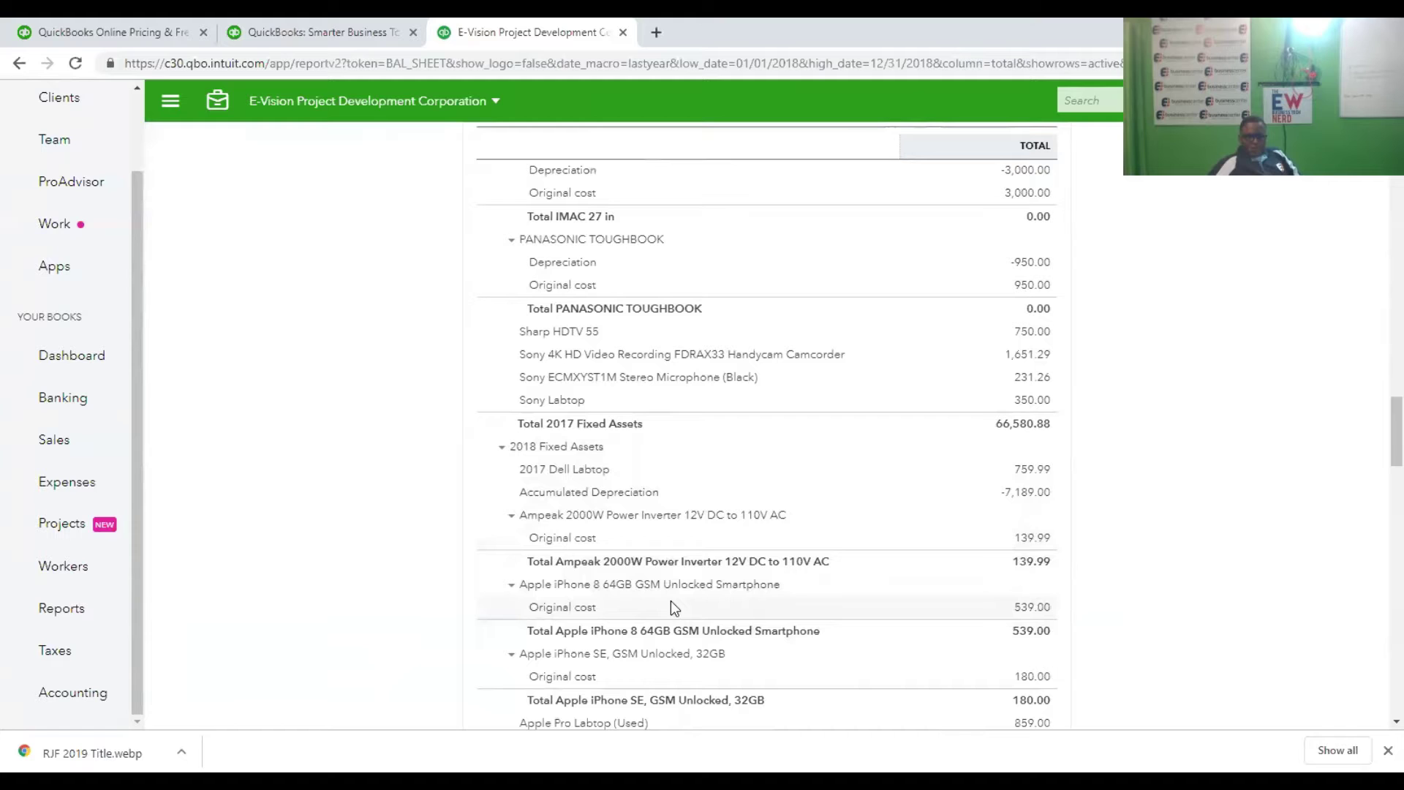
scroll(667, 643, down, 1)
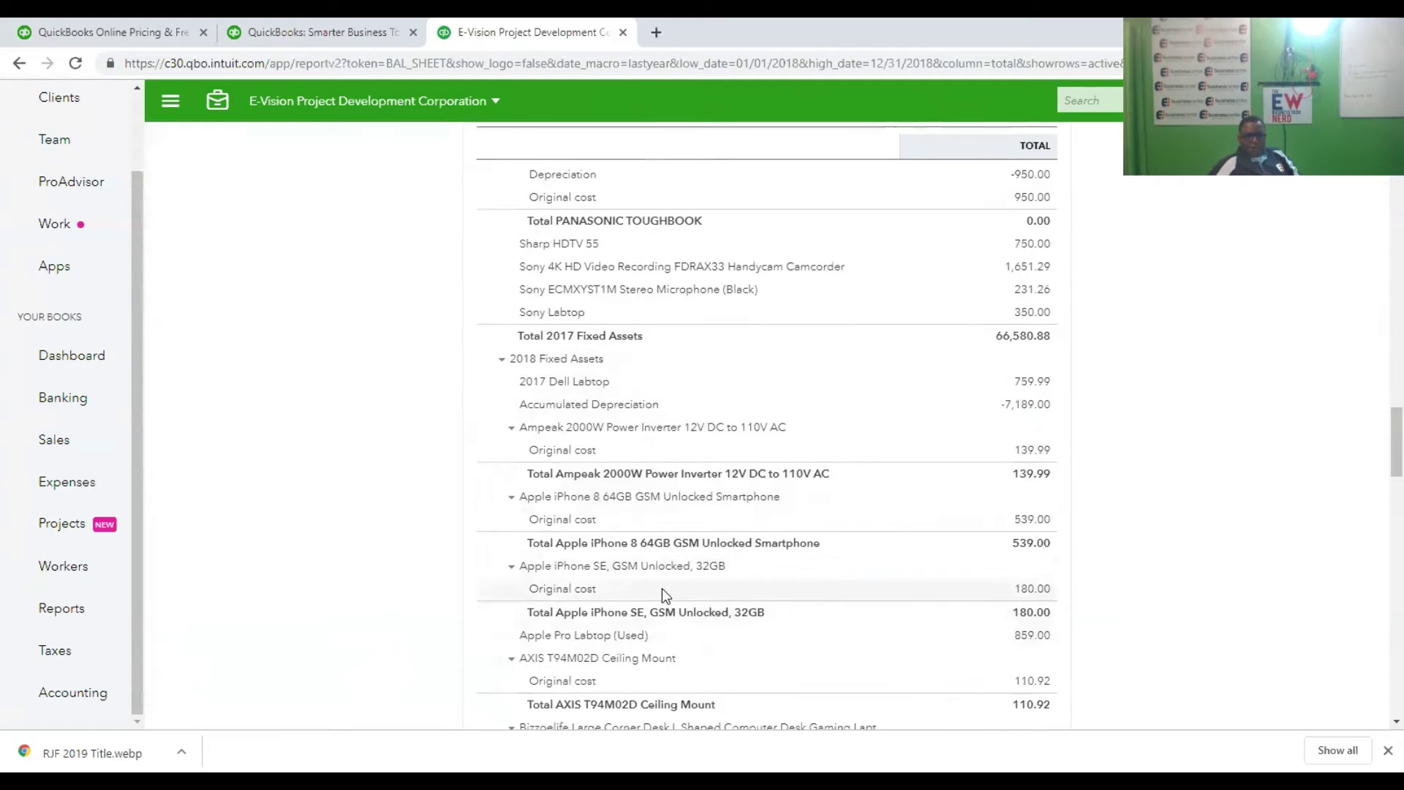
scroll(654, 647, down, 1)
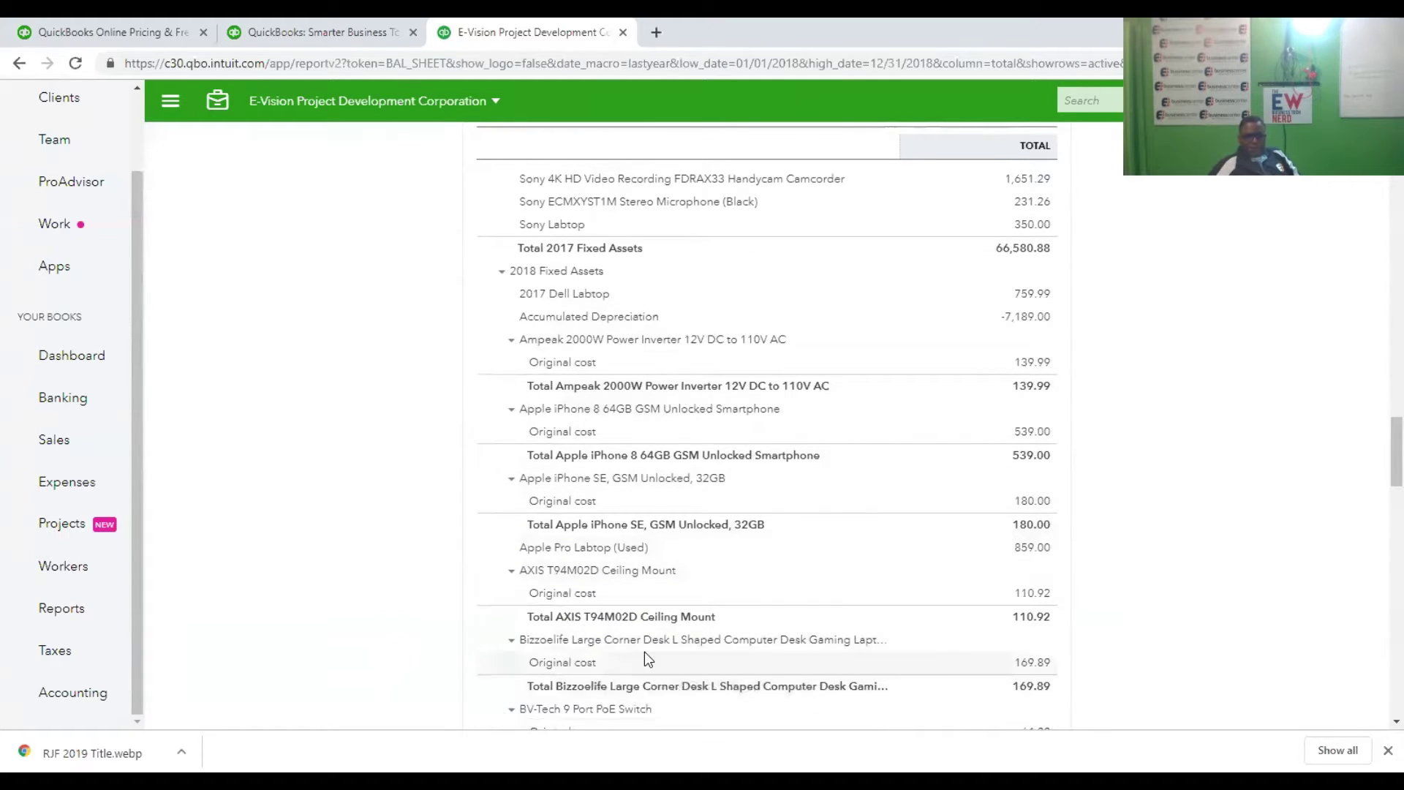
scroll(643, 654, down, 1)
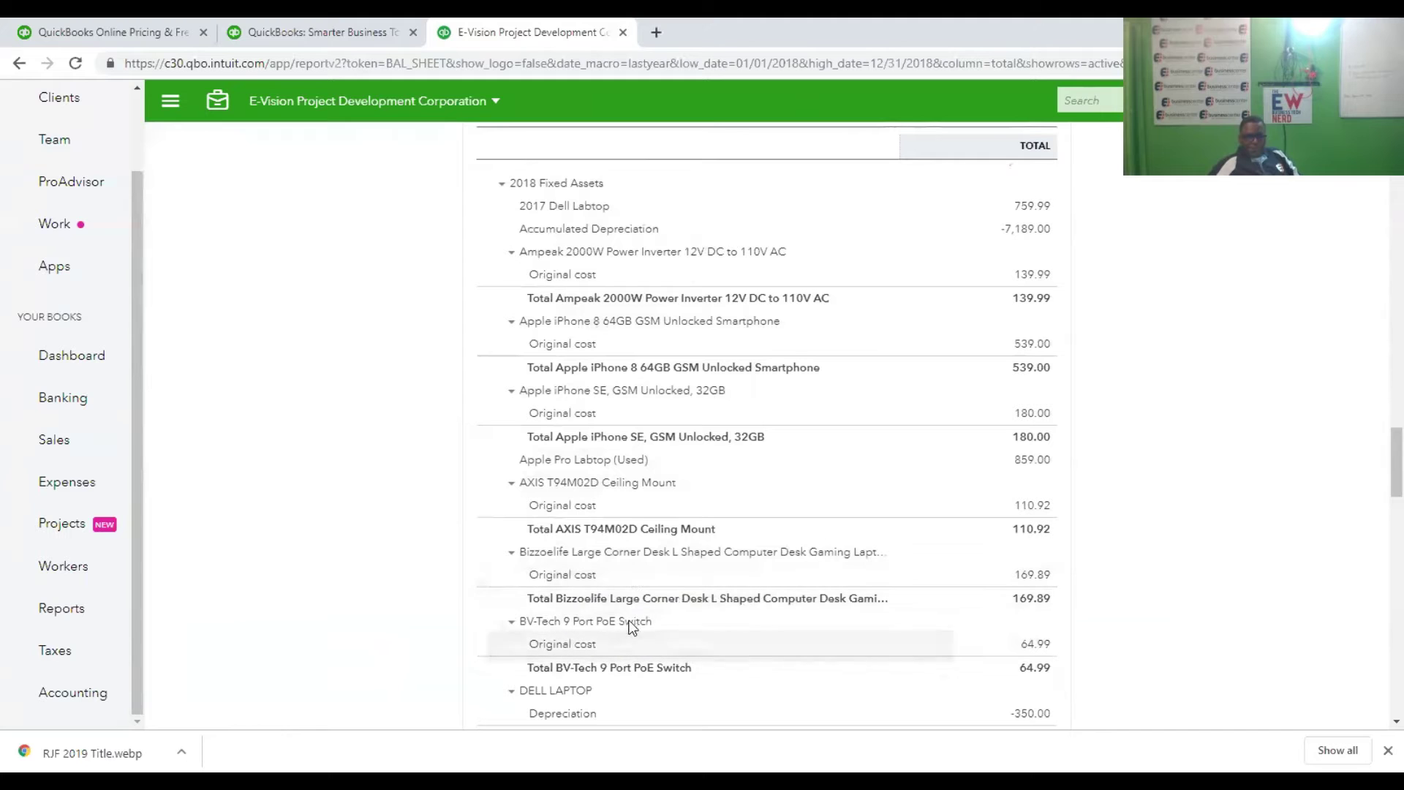
scroll(643, 626, down, 1)
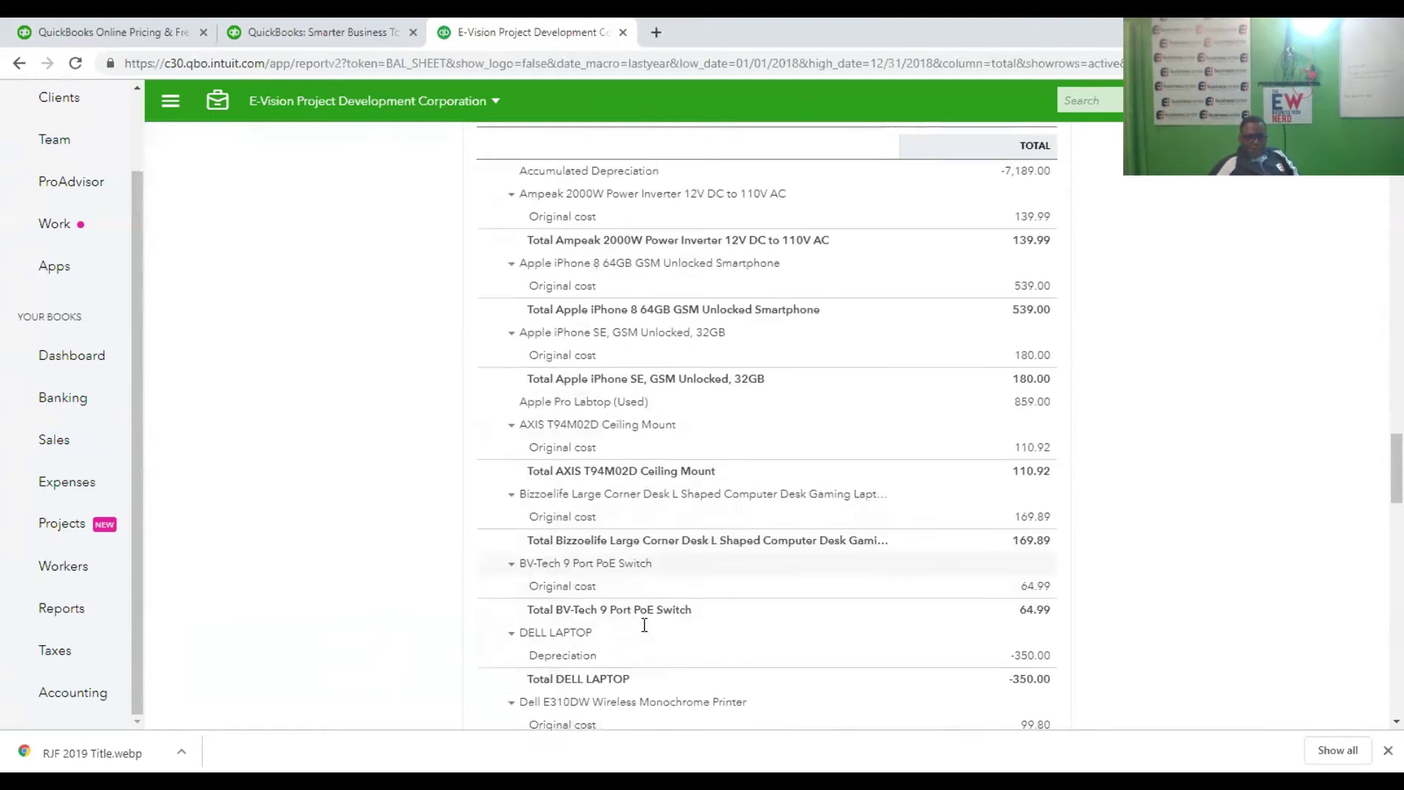
scroll(645, 624, down, 1)
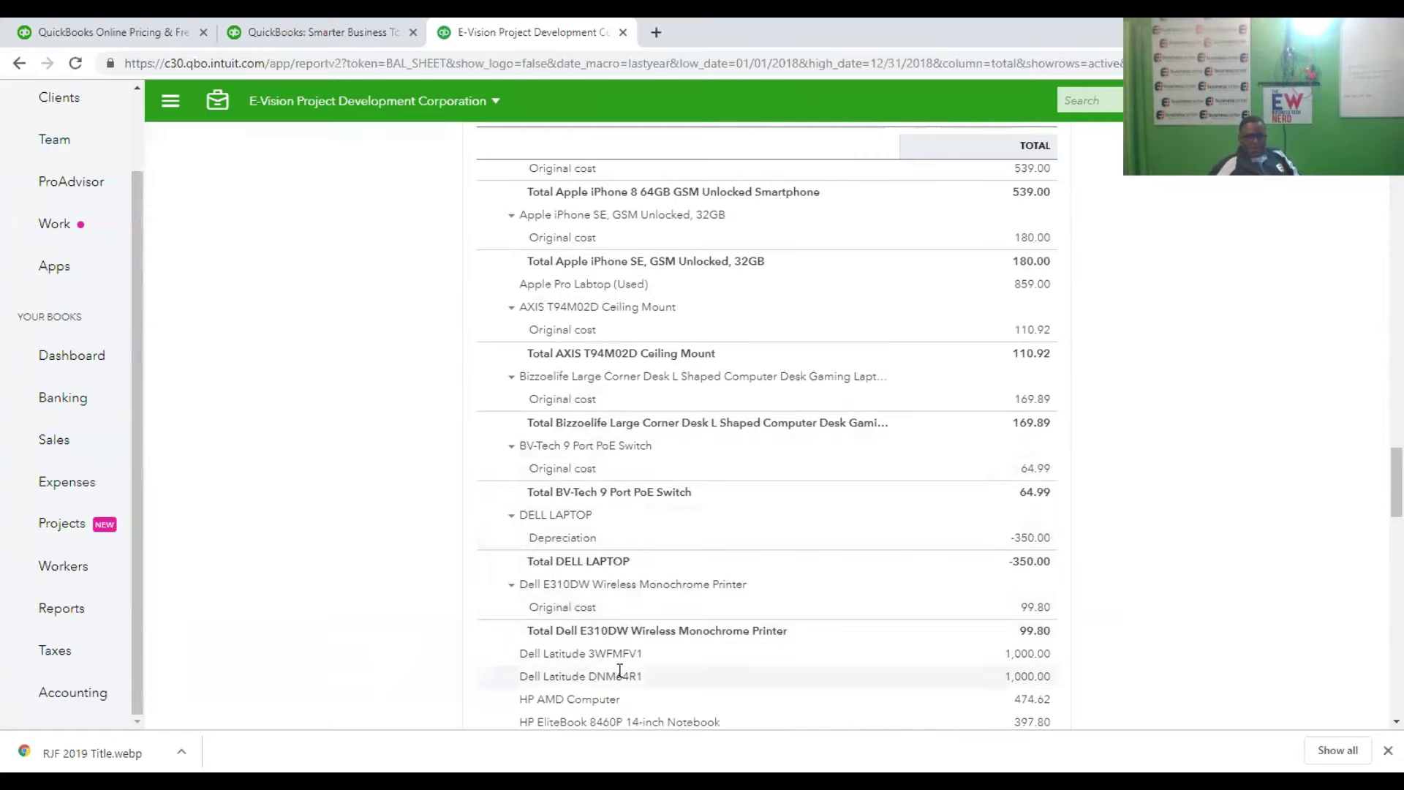
scroll(637, 658, down, 2)
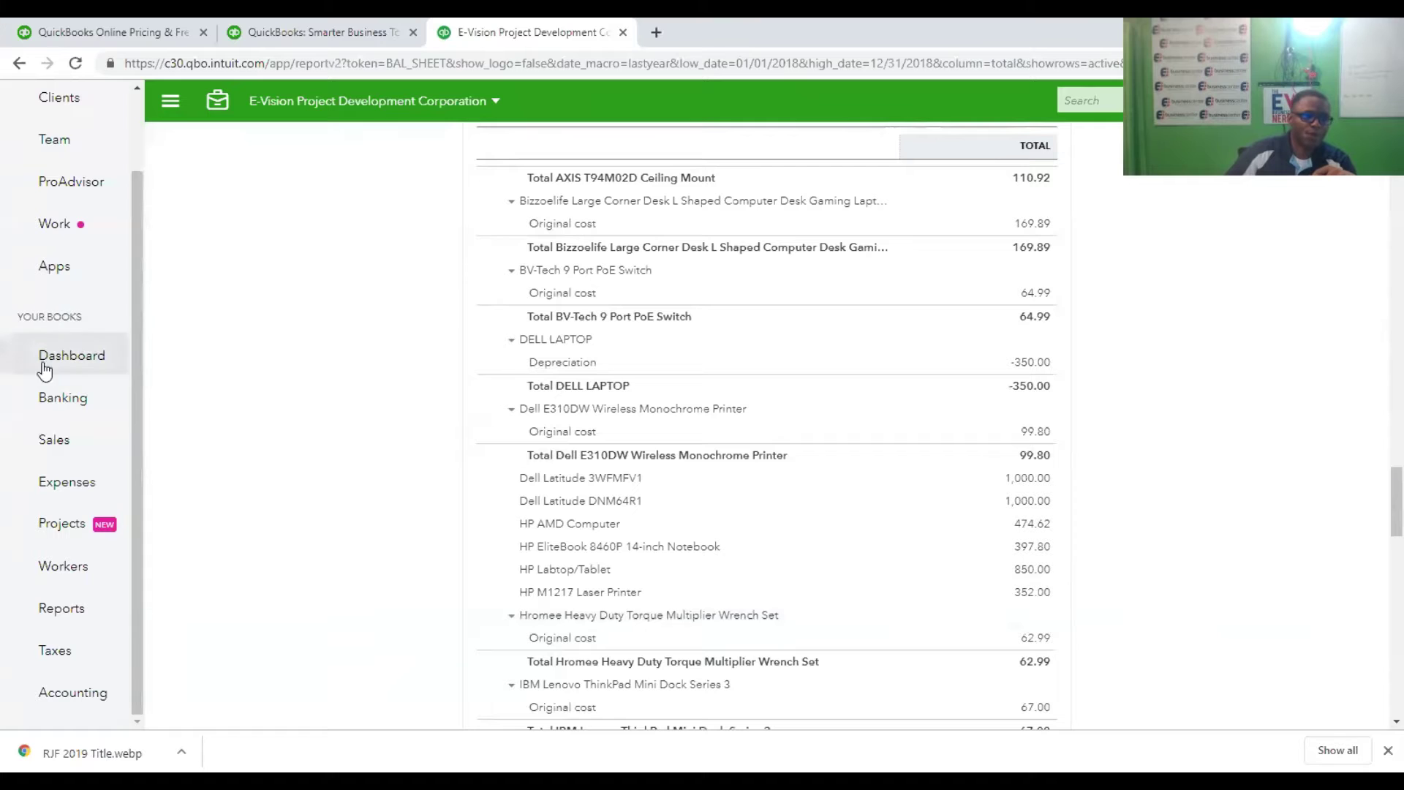
In the Banking transactions for review, expand the 03/18/2019 online transfer of $10.00 and switch it from Match to Add.
click(100, 395)
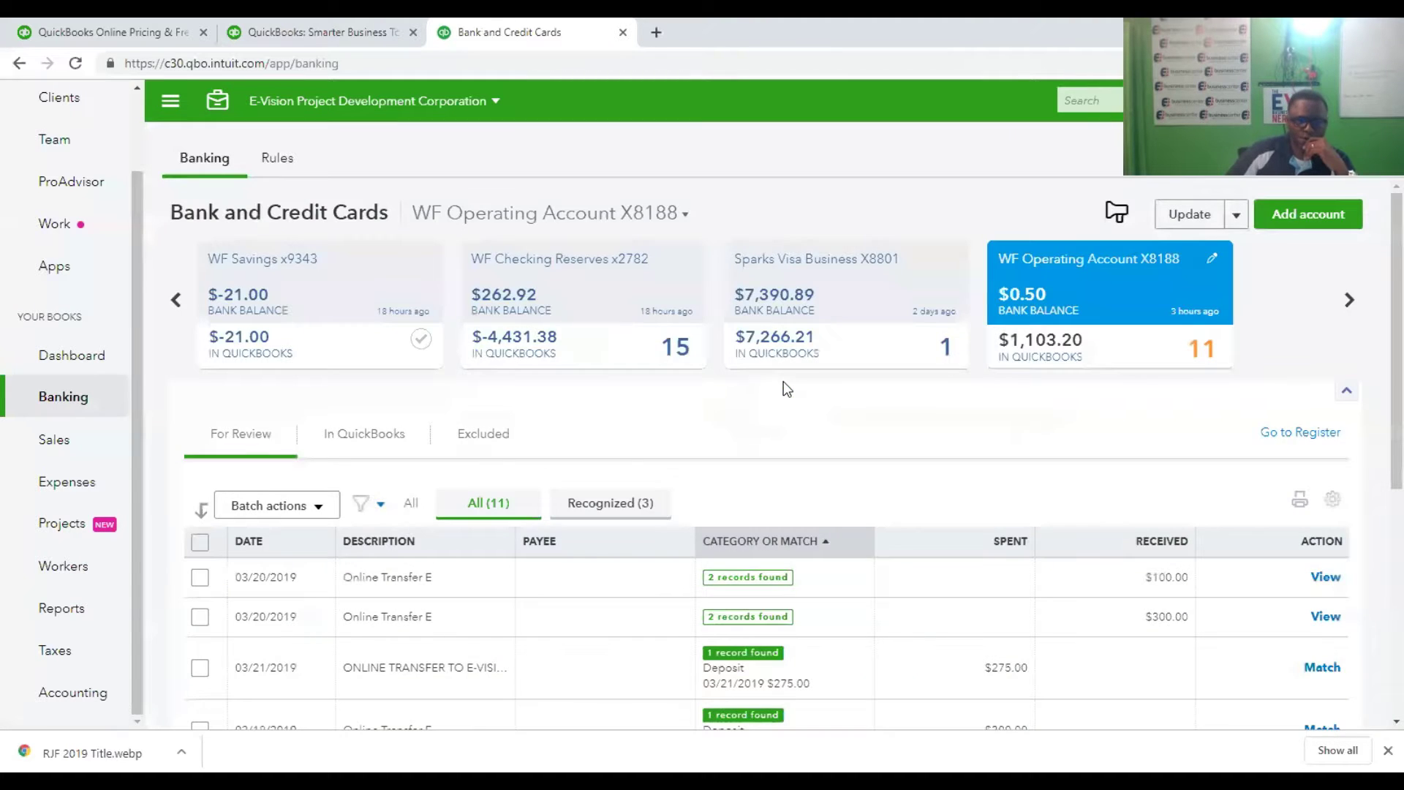
scroll(783, 385, down, 5)
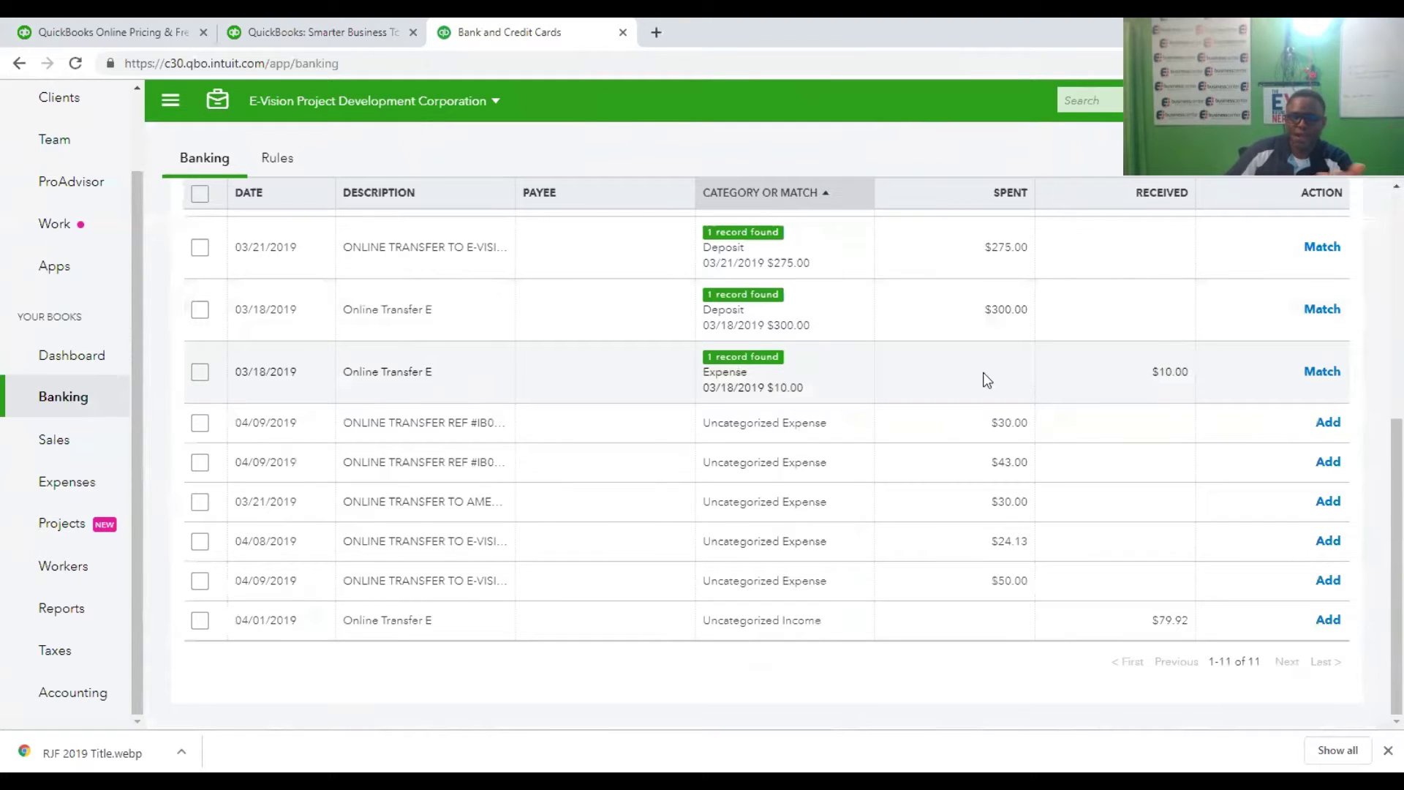
click(437, 379)
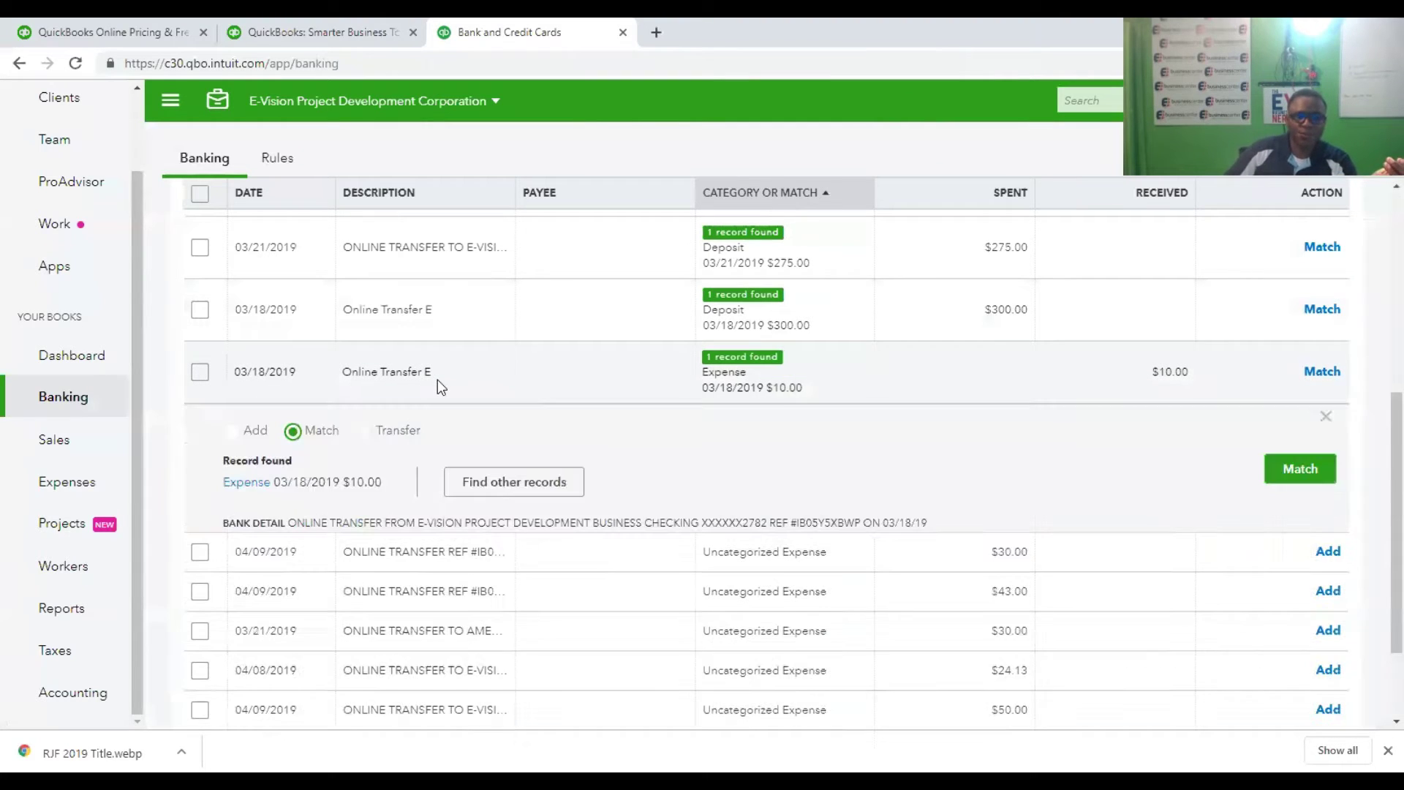
click(236, 430)
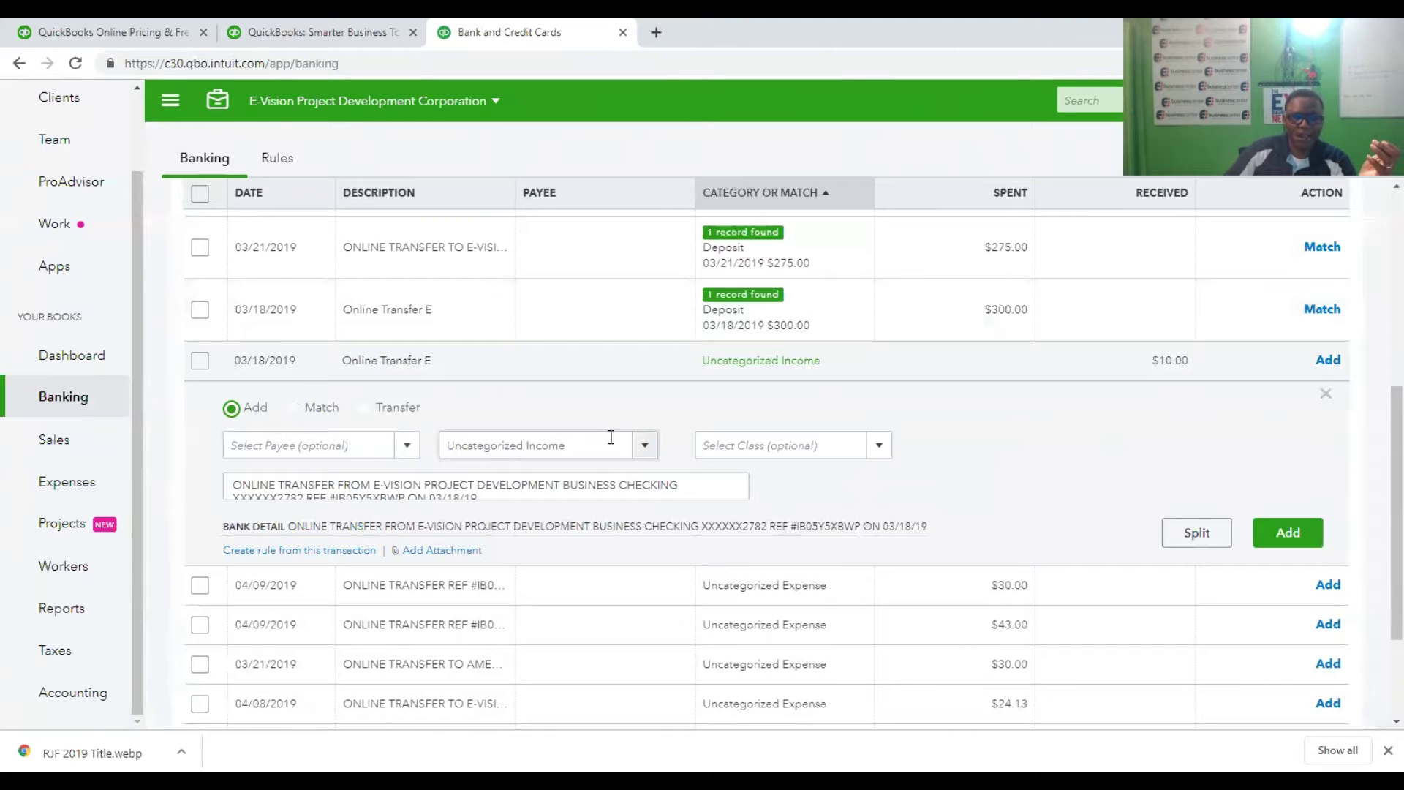
Start a new category account for the $10.00 transfer and set its account type to Fixed Assets.
click(638, 447)
scroll(777, 320, up, 15)
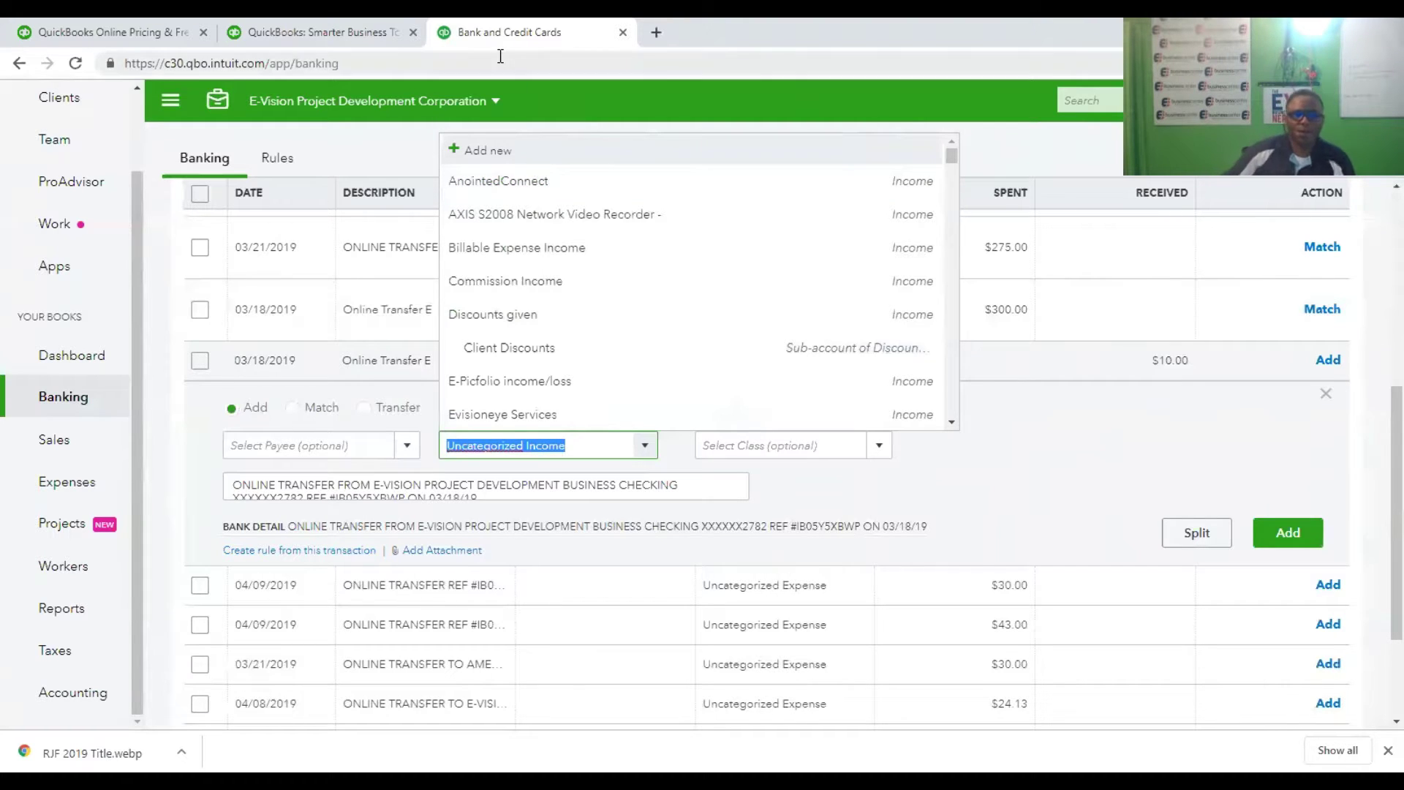
click(526, 150)
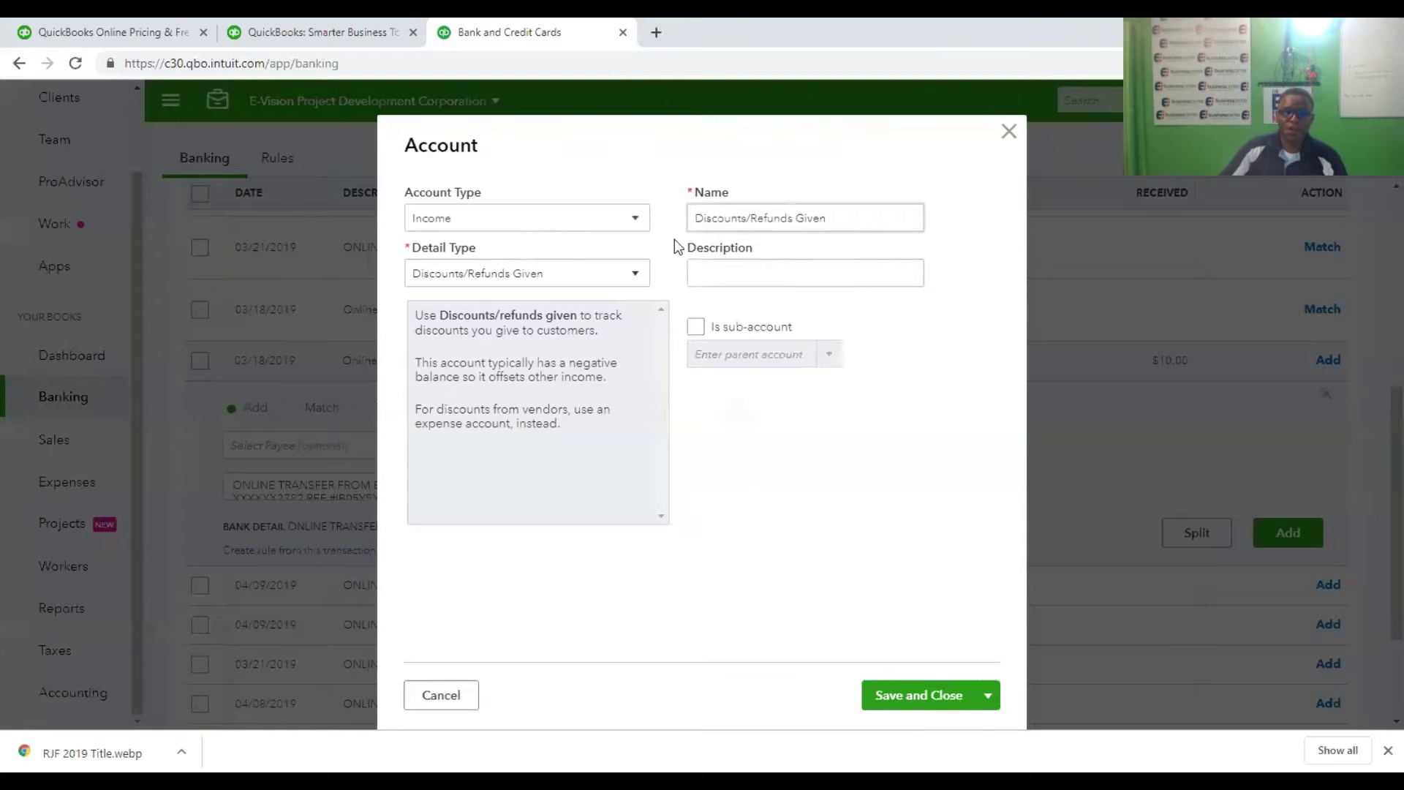
click(625, 221)
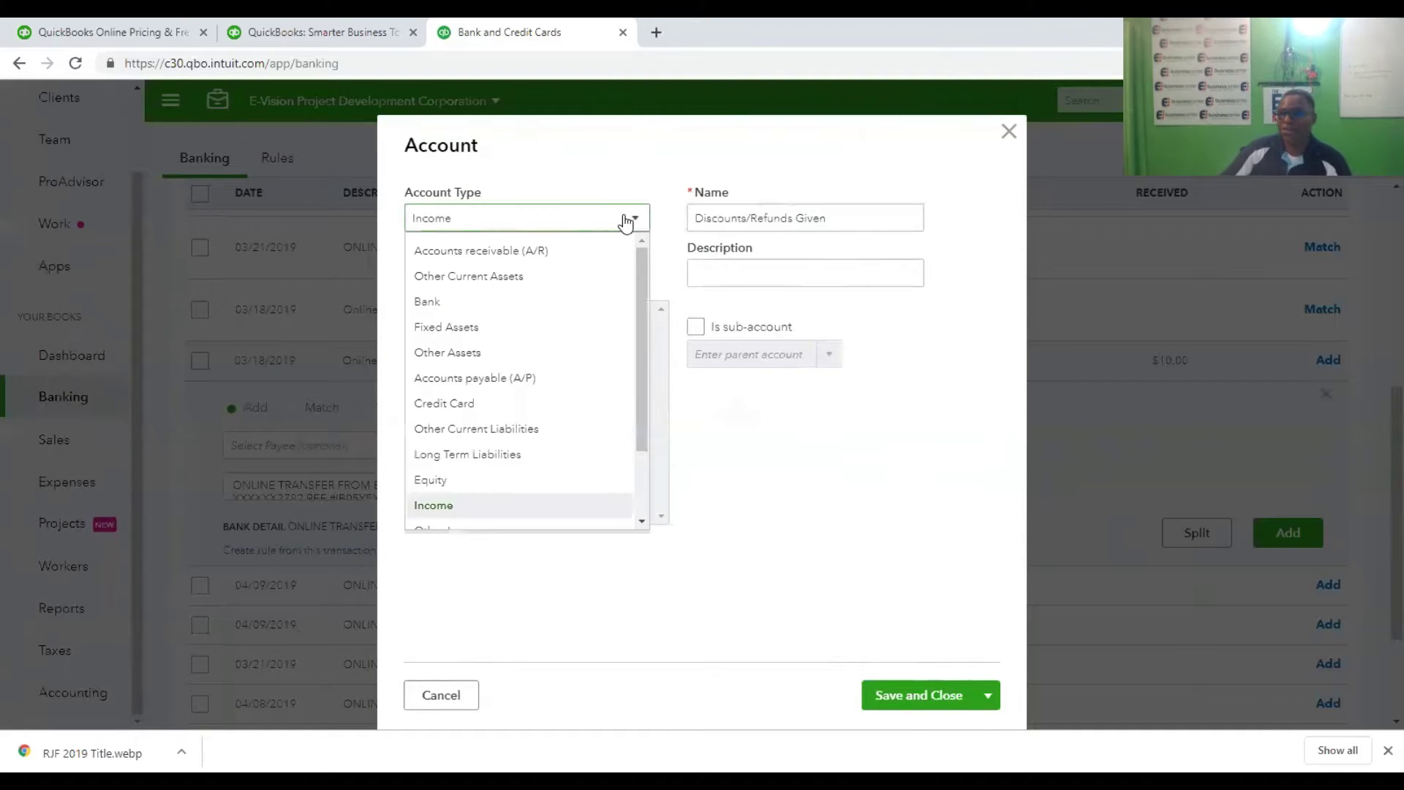
click(572, 328)
Look through the detail types available for a Fixed Assets account and close the account form without saving.
click(628, 278)
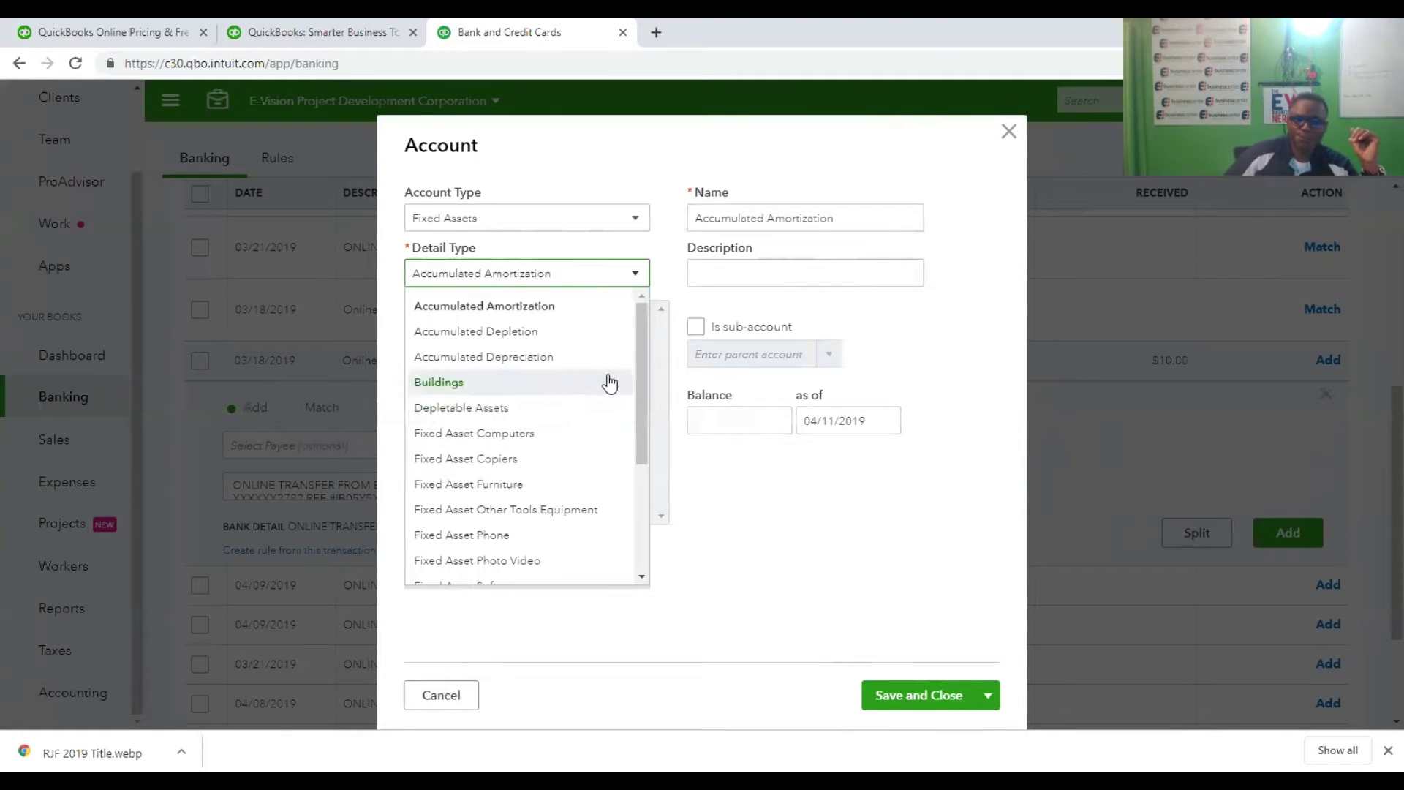
click(746, 419)
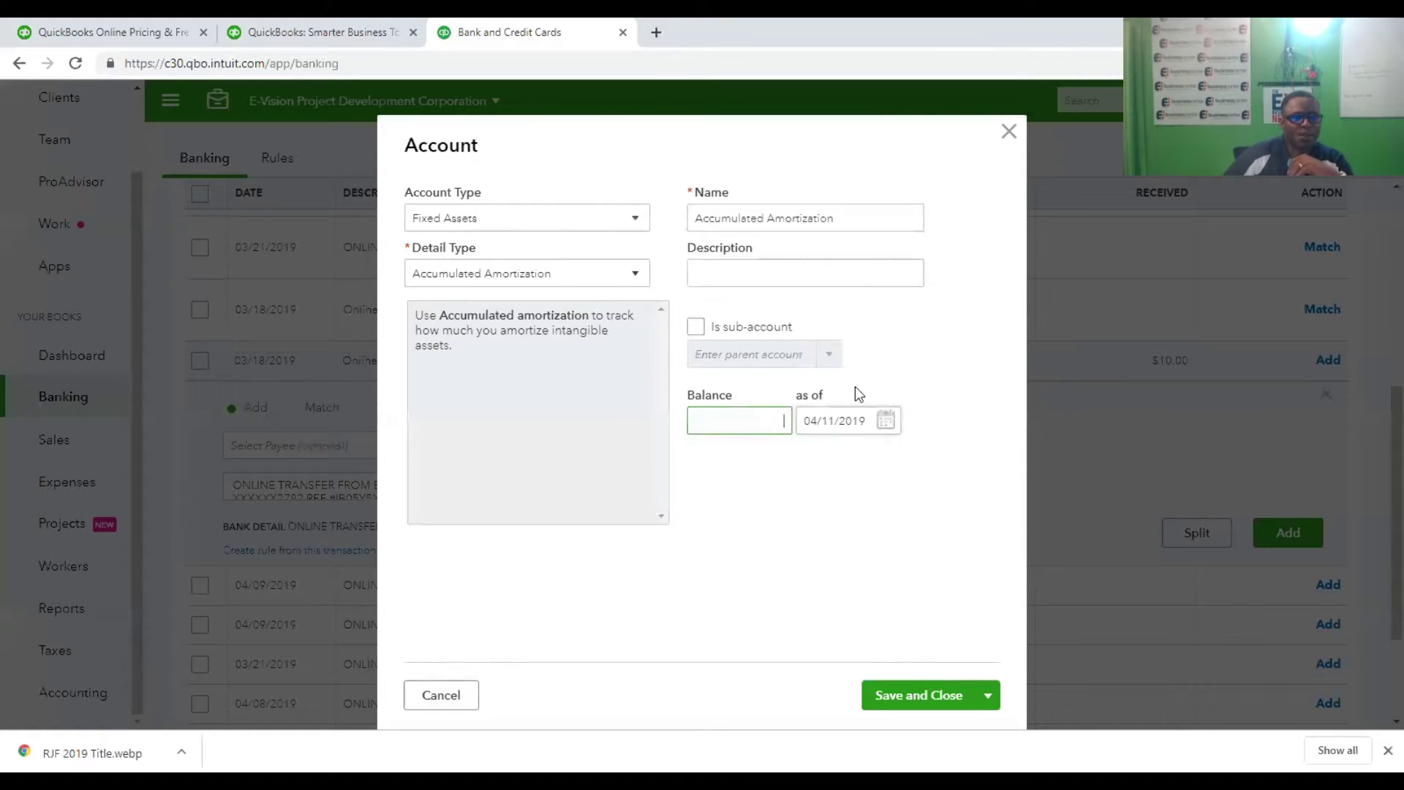
click(636, 276)
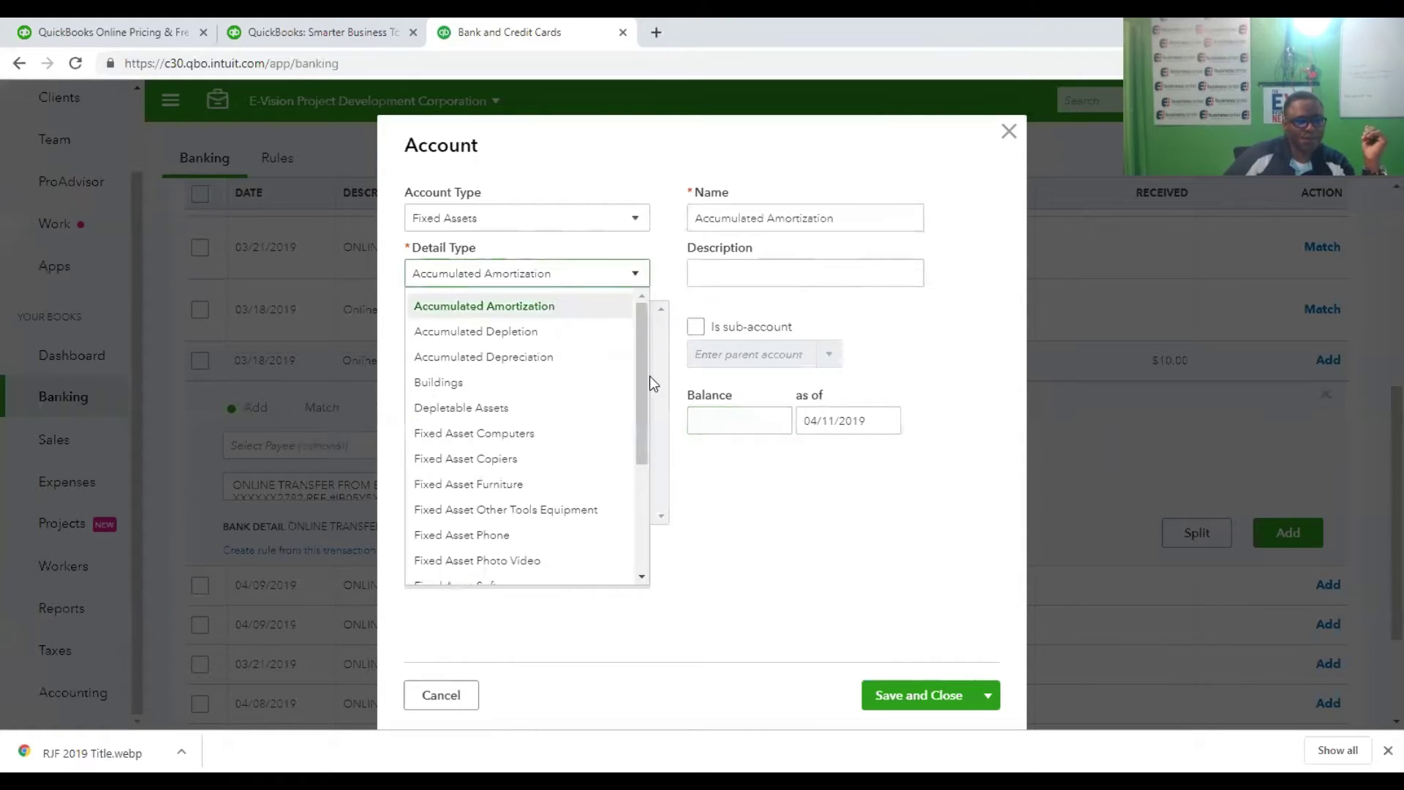
scroll(648, 379, down, 3)
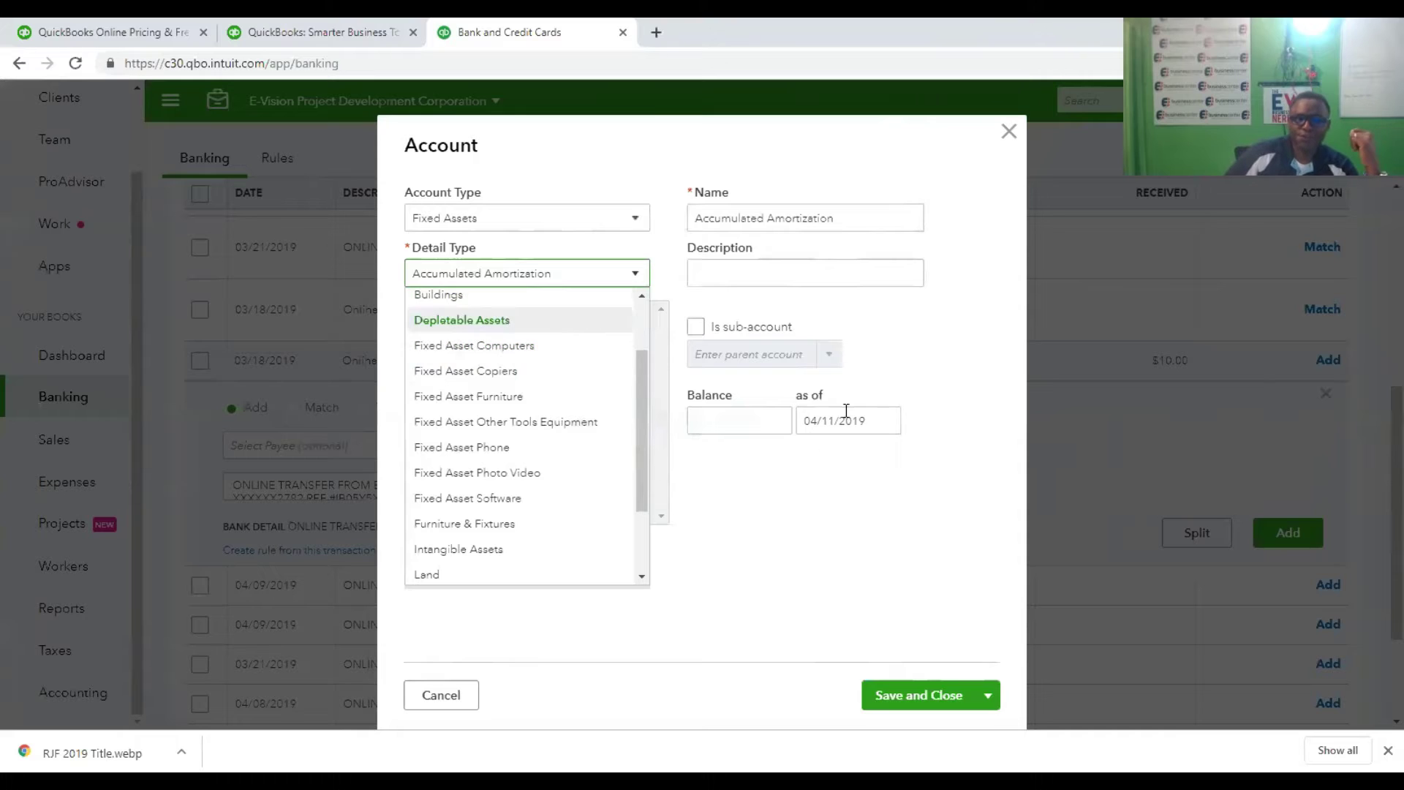
click(1006, 131)
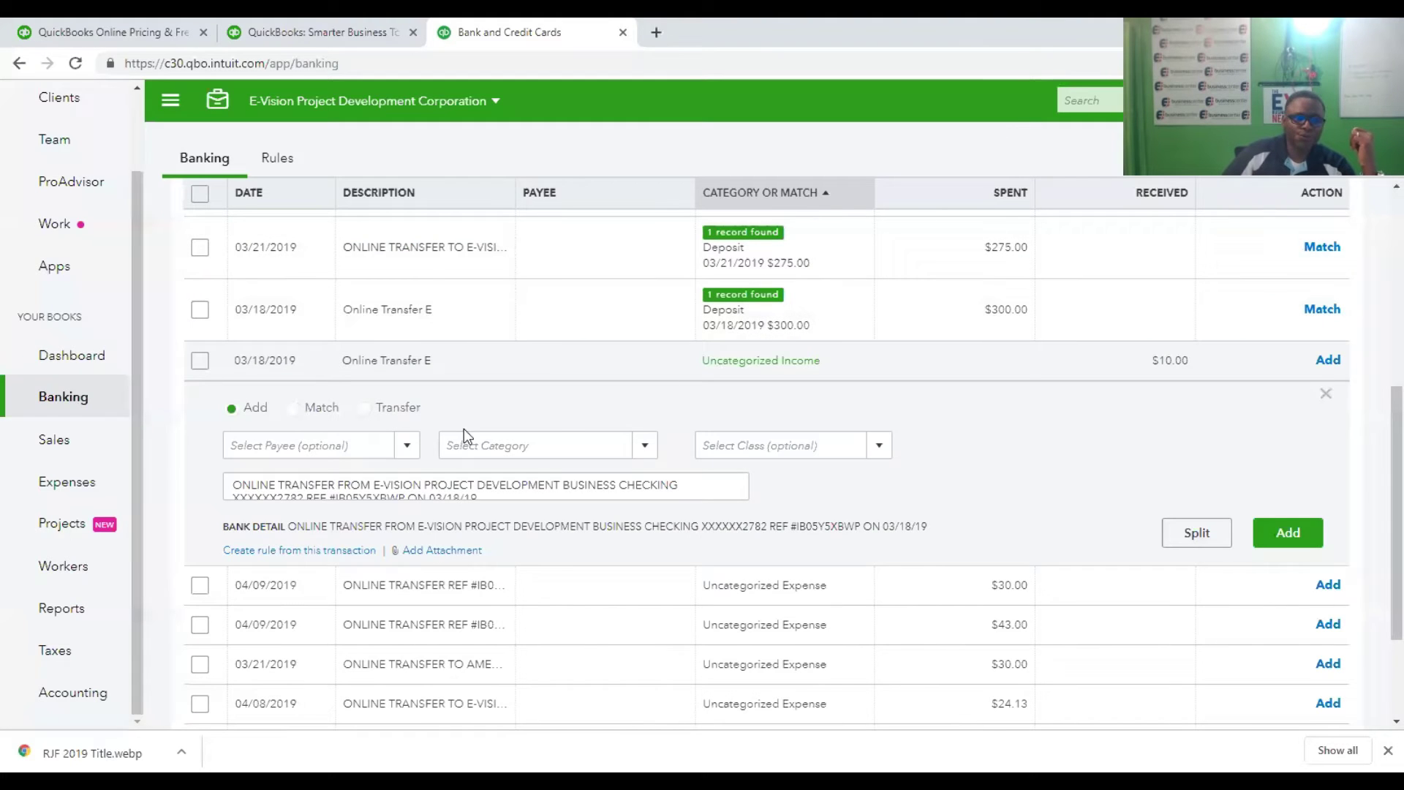
Open the Chart of Accounts and locate the accounts under 2017 Fixed Assets.
mouse_move(69, 494)
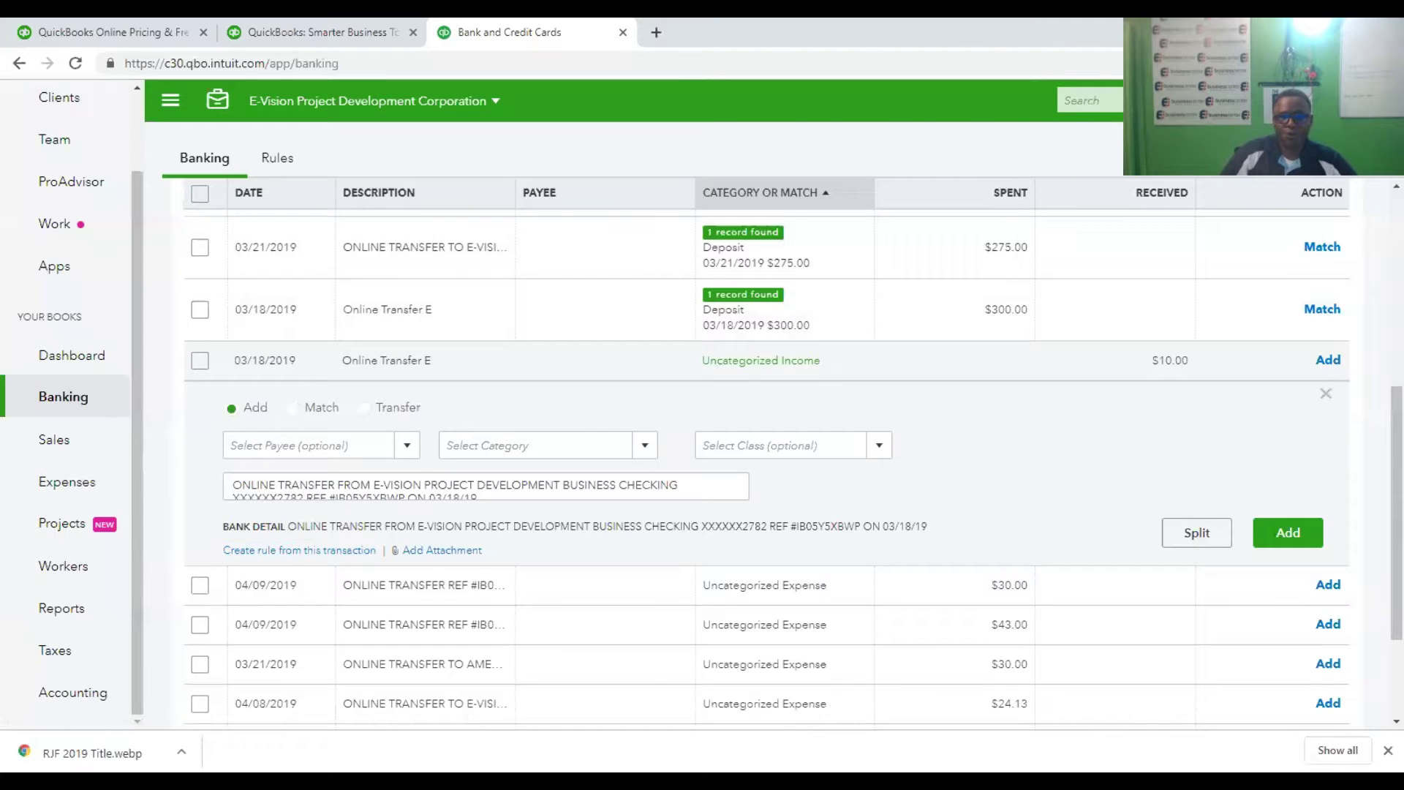
click(1262, 100)
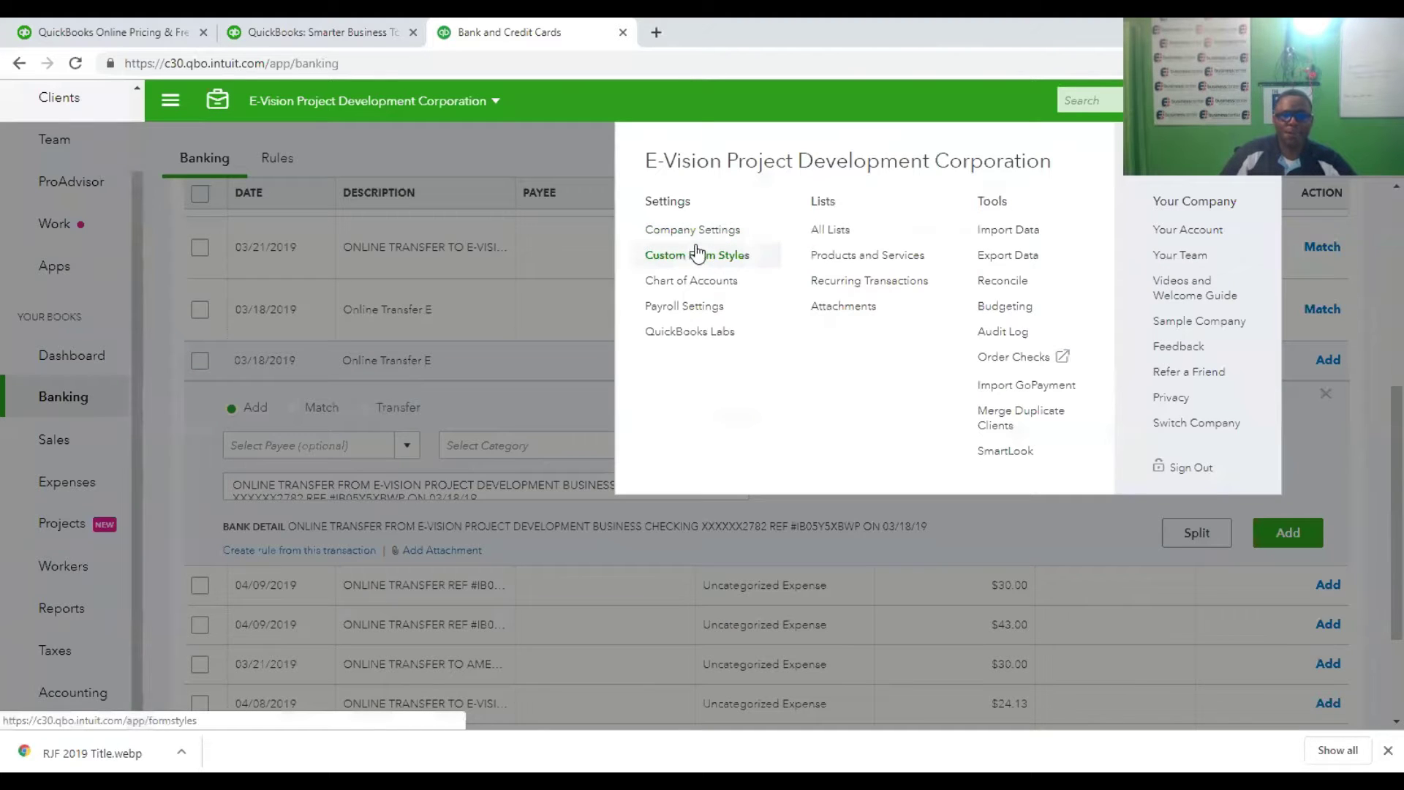
click(700, 282)
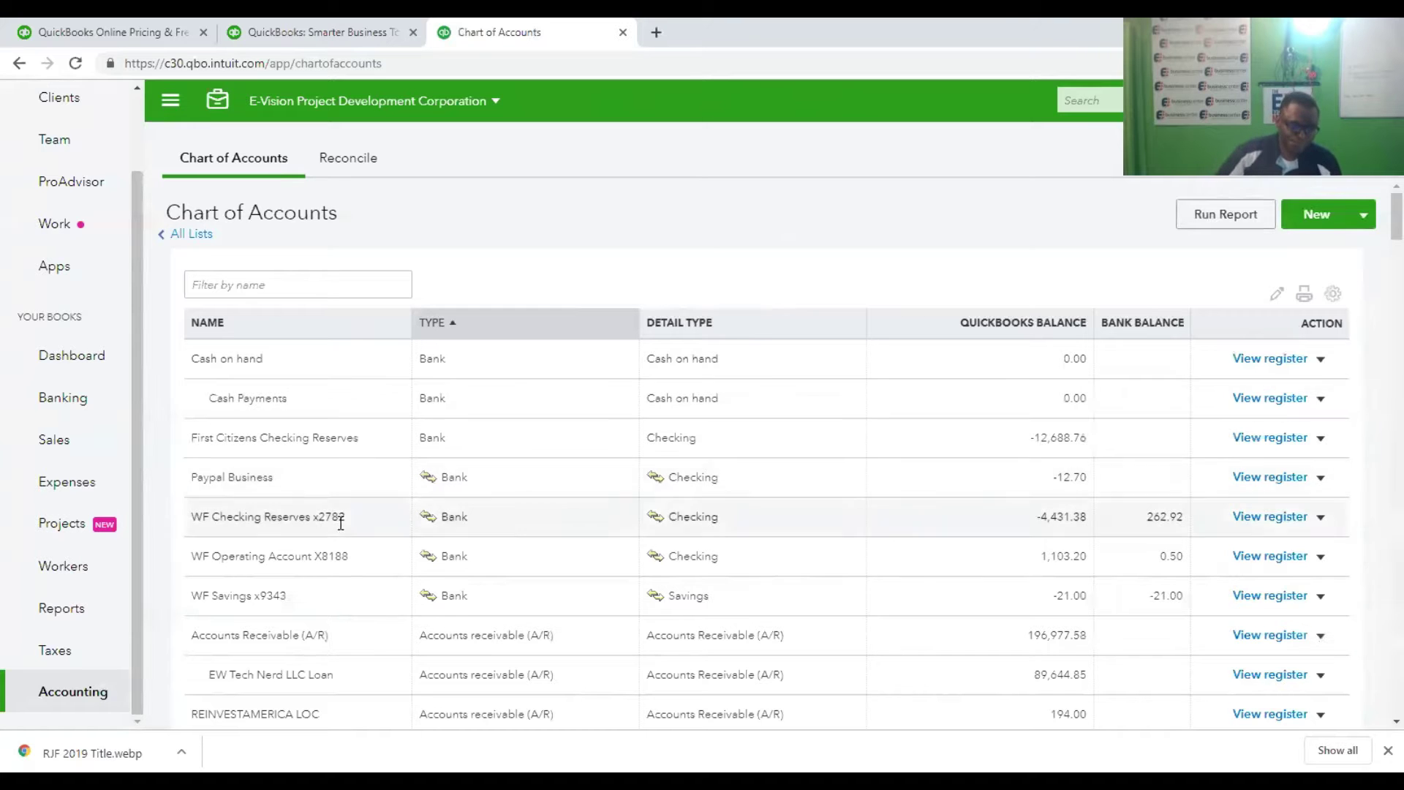
scroll(326, 530, down, 8)
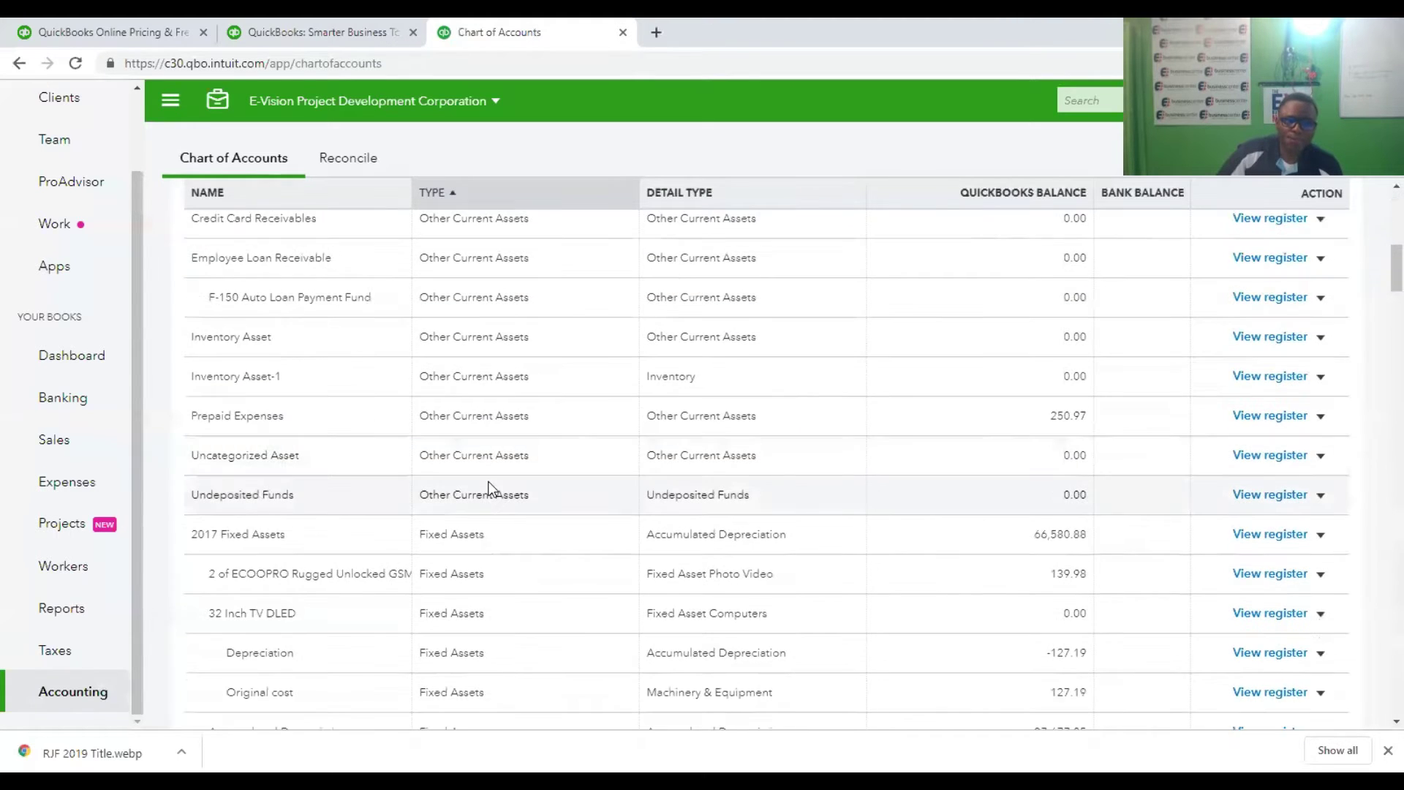
Filter the Chart of Accounts by the name "dell latitude".
scroll(489, 486, down, 2)
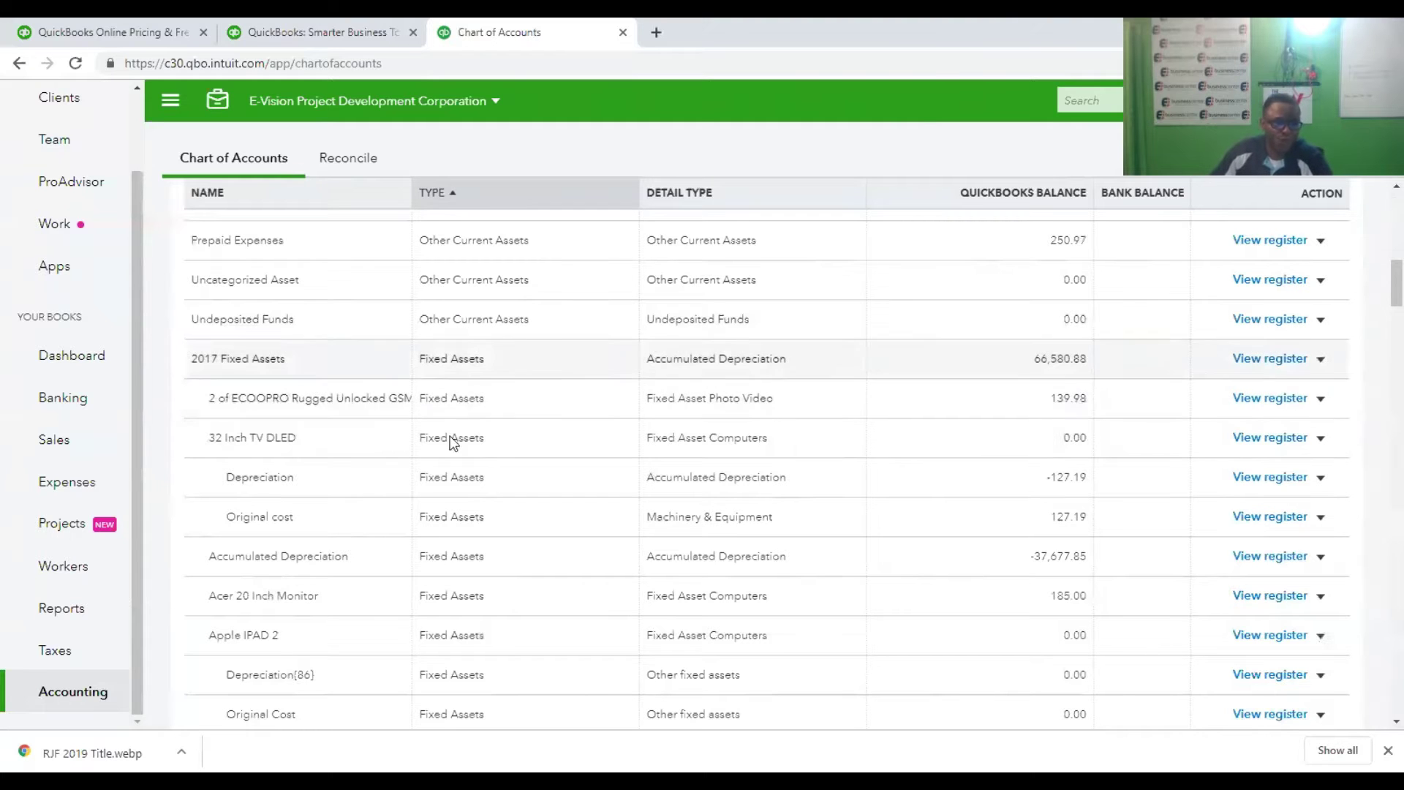
scroll(658, 263, up, 5)
scroll(655, 270, up, 5)
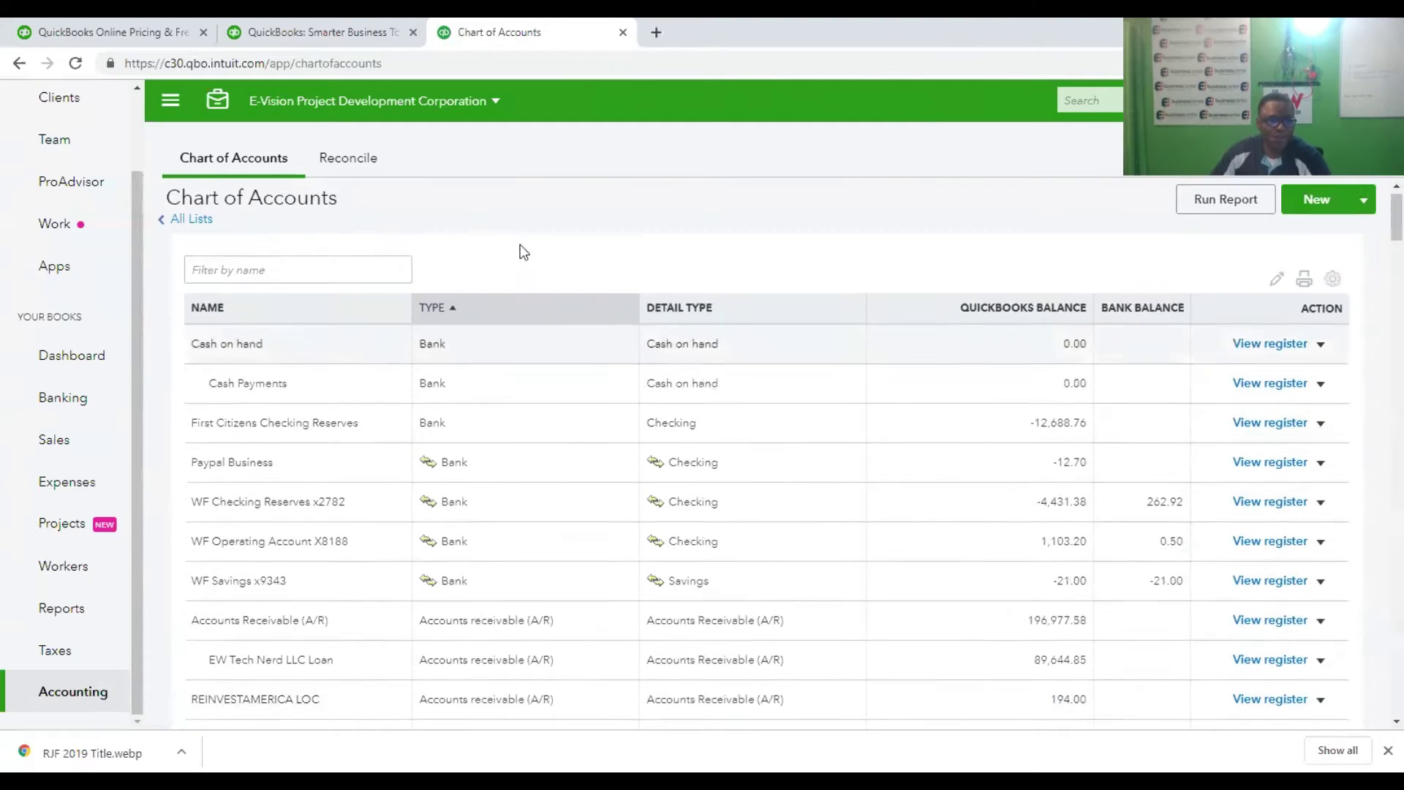
click(280, 283)
text(dell)
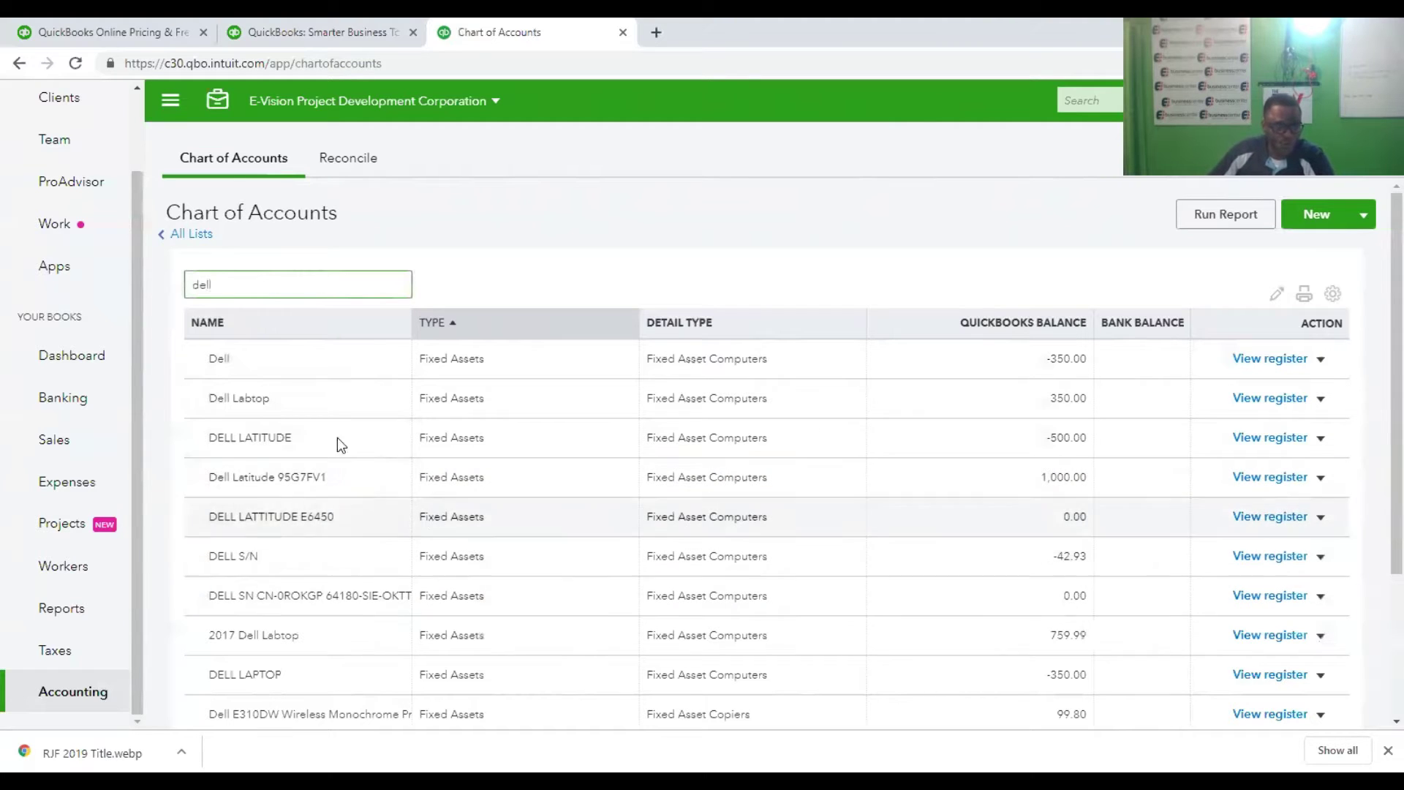
click(246, 288)
text(la)
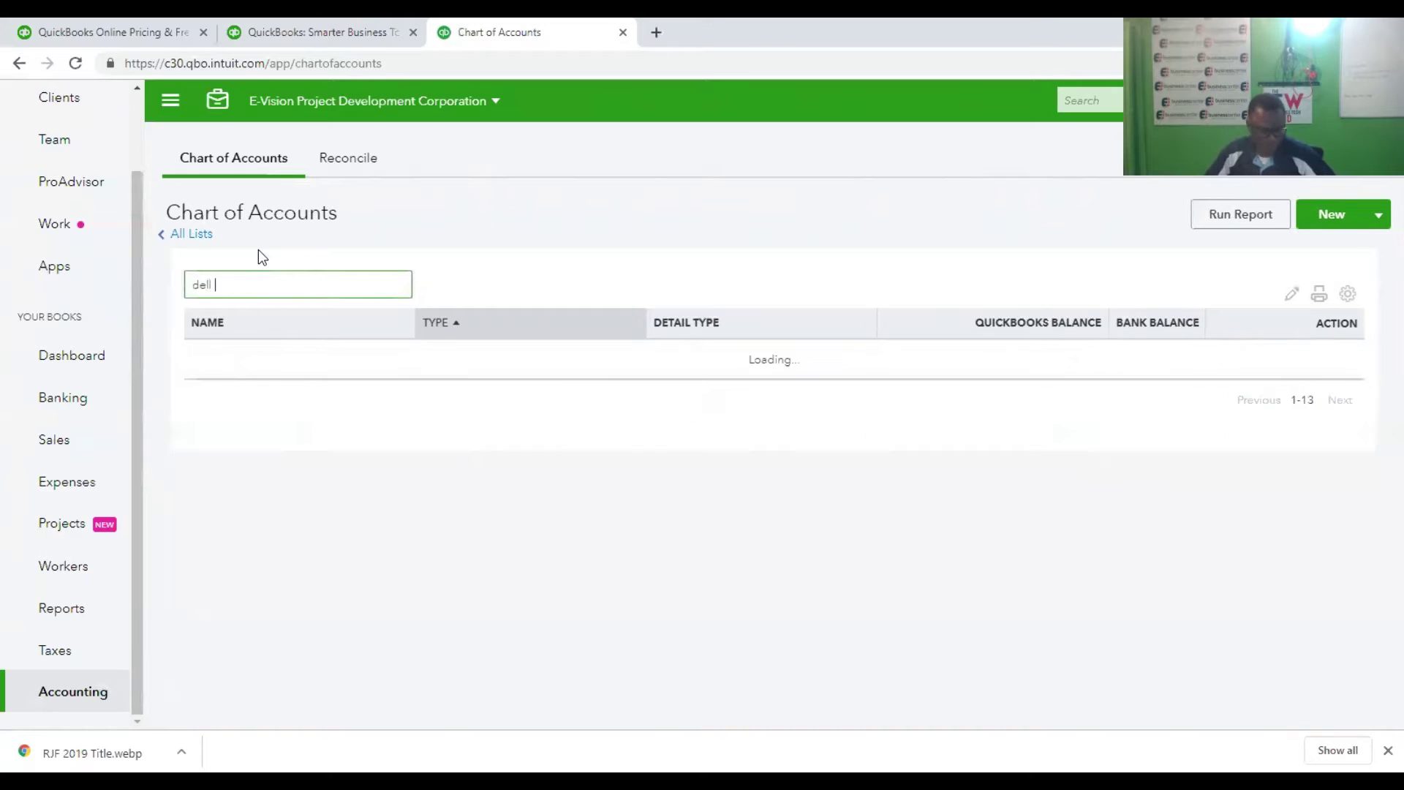
text(titude)
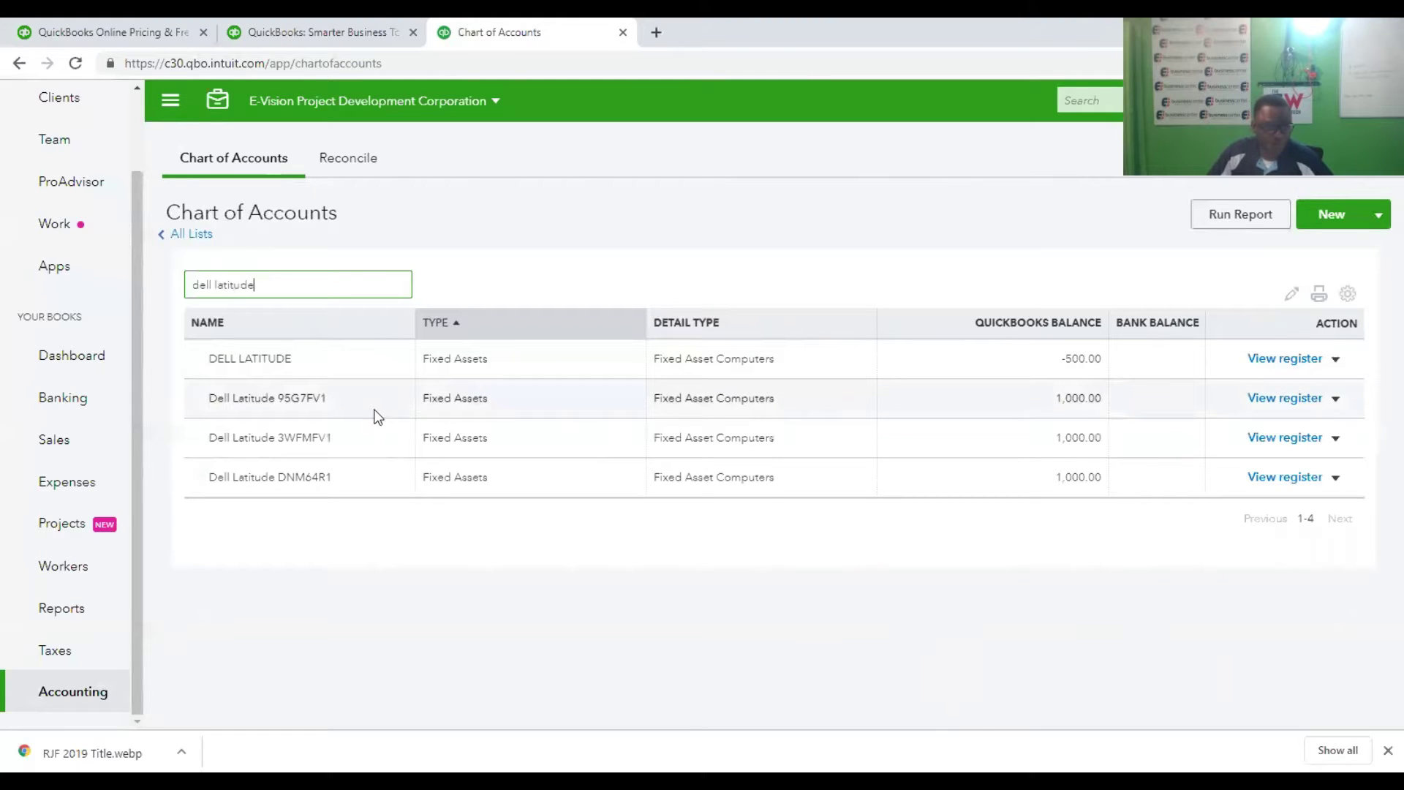
Edit the Dell Latitude DNM64R1 account to make it a sub-account of 2017 Fixed Assets, and save it.
click(1335, 479)
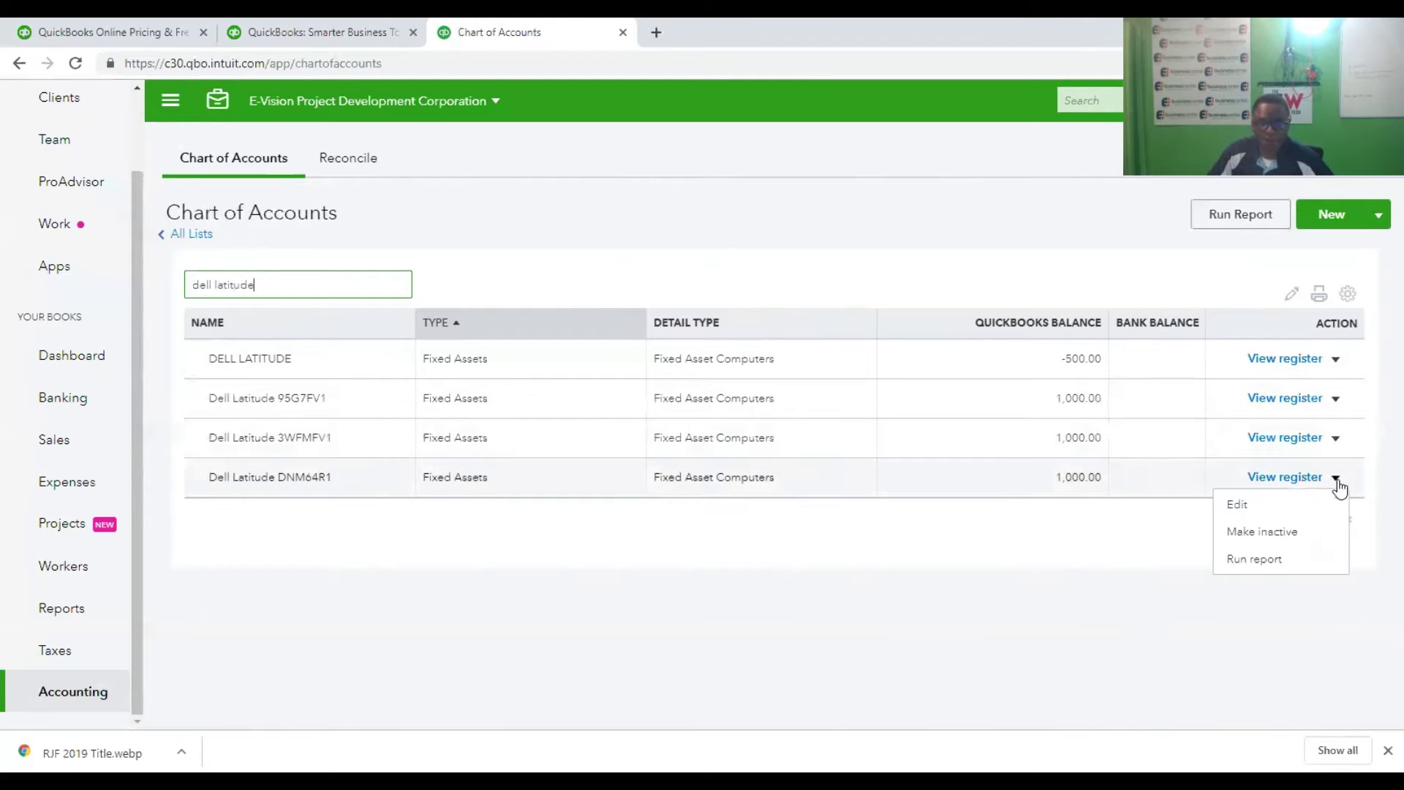
click(1269, 510)
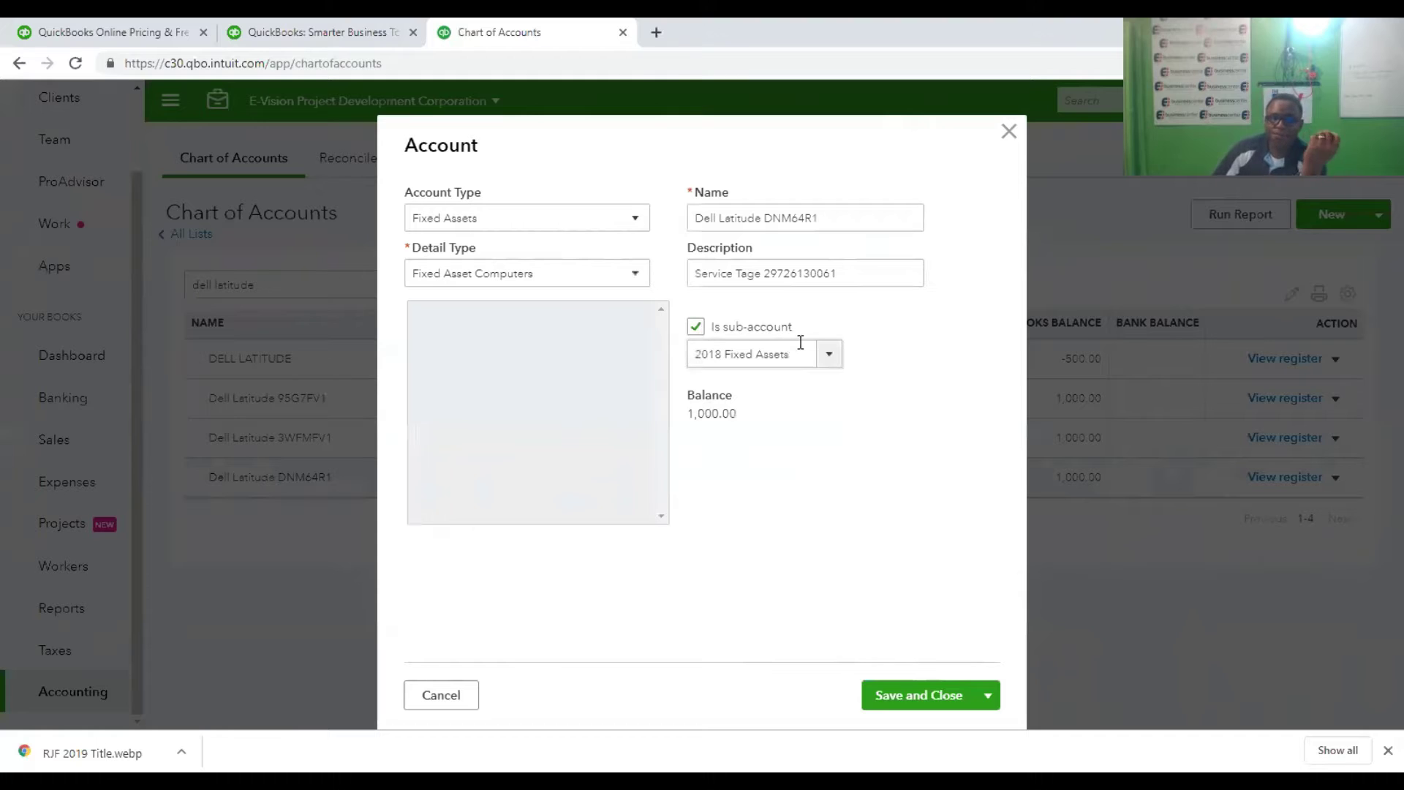
click(828, 358)
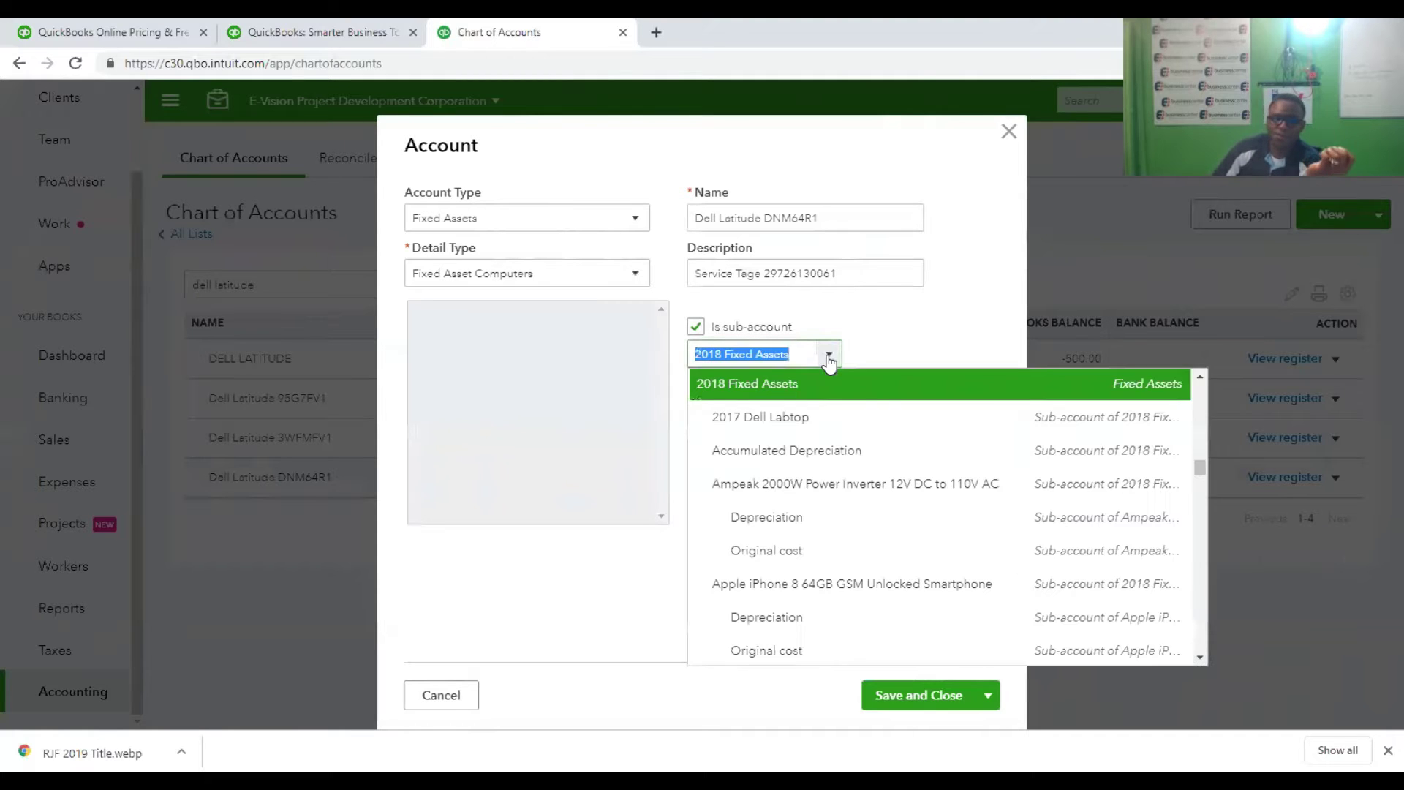
scroll(1201, 376, up, 10)
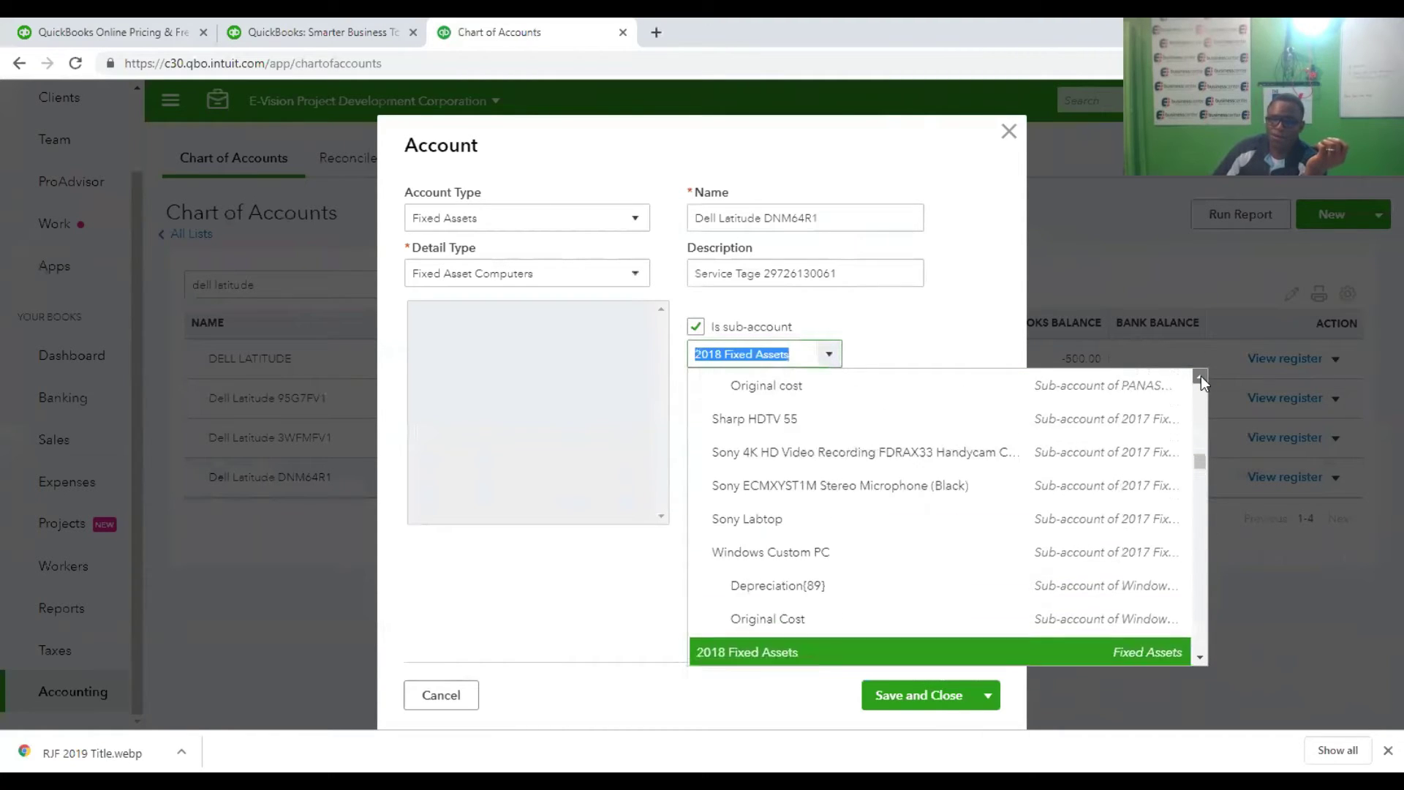
scroll(1201, 376, up, 10)
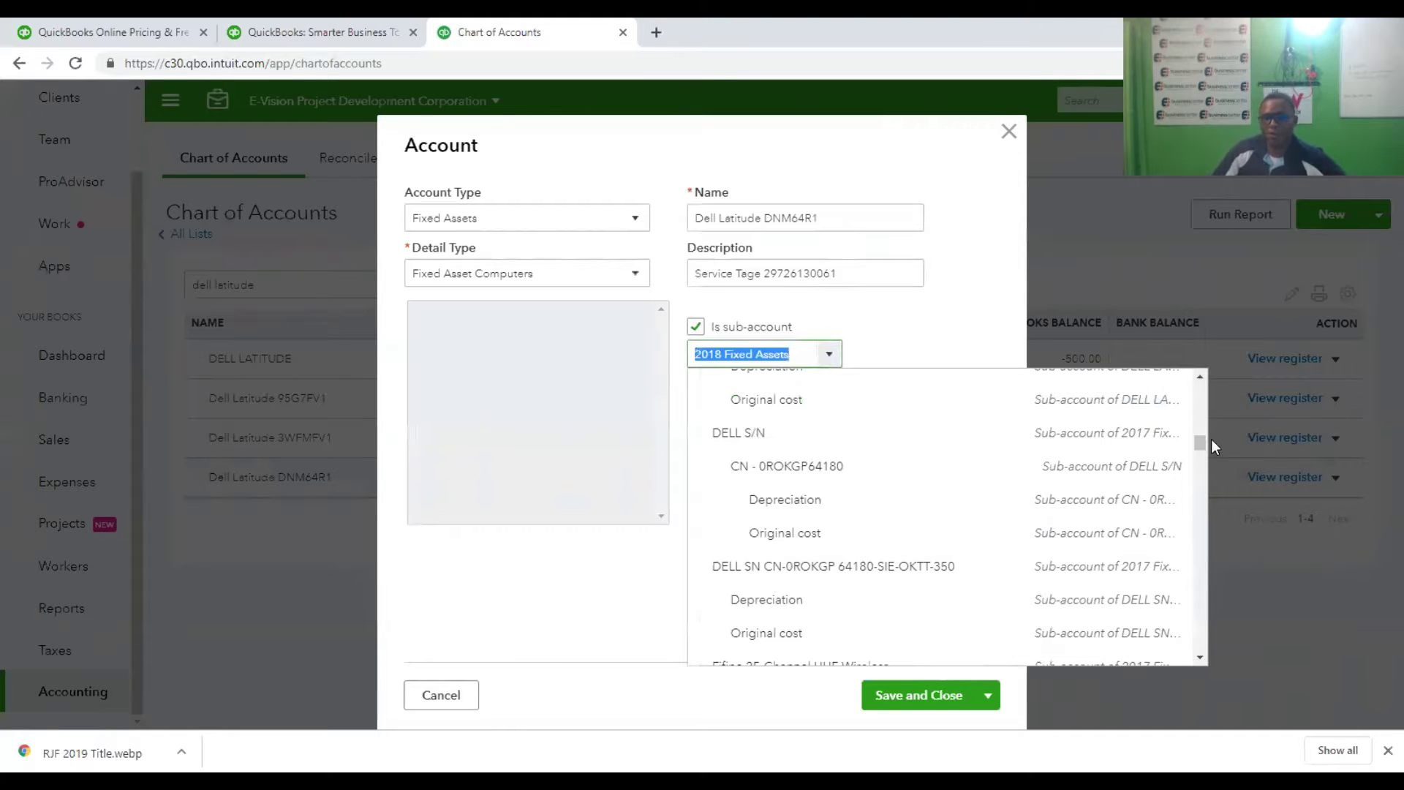
drag(1202, 438, 1201, 400)
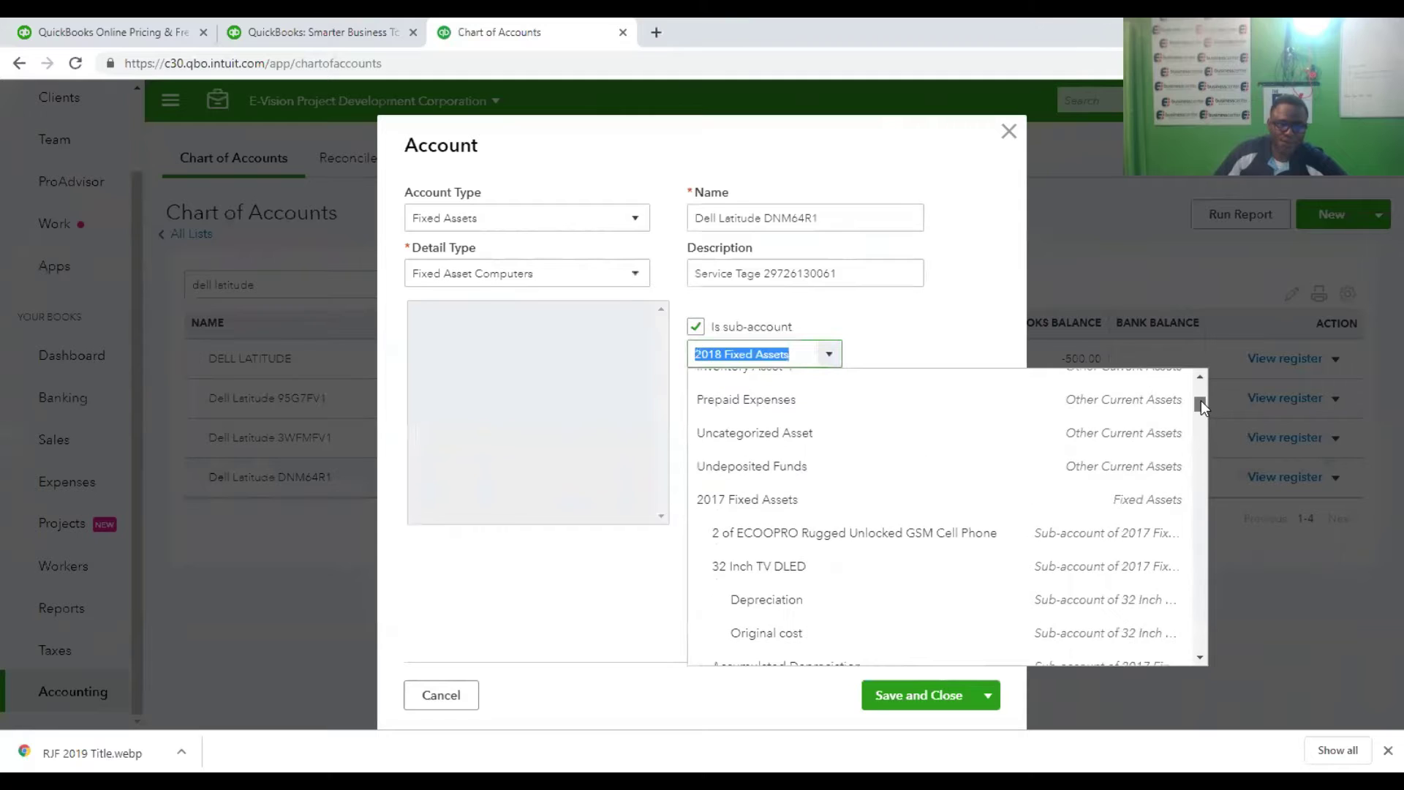
click(800, 496)
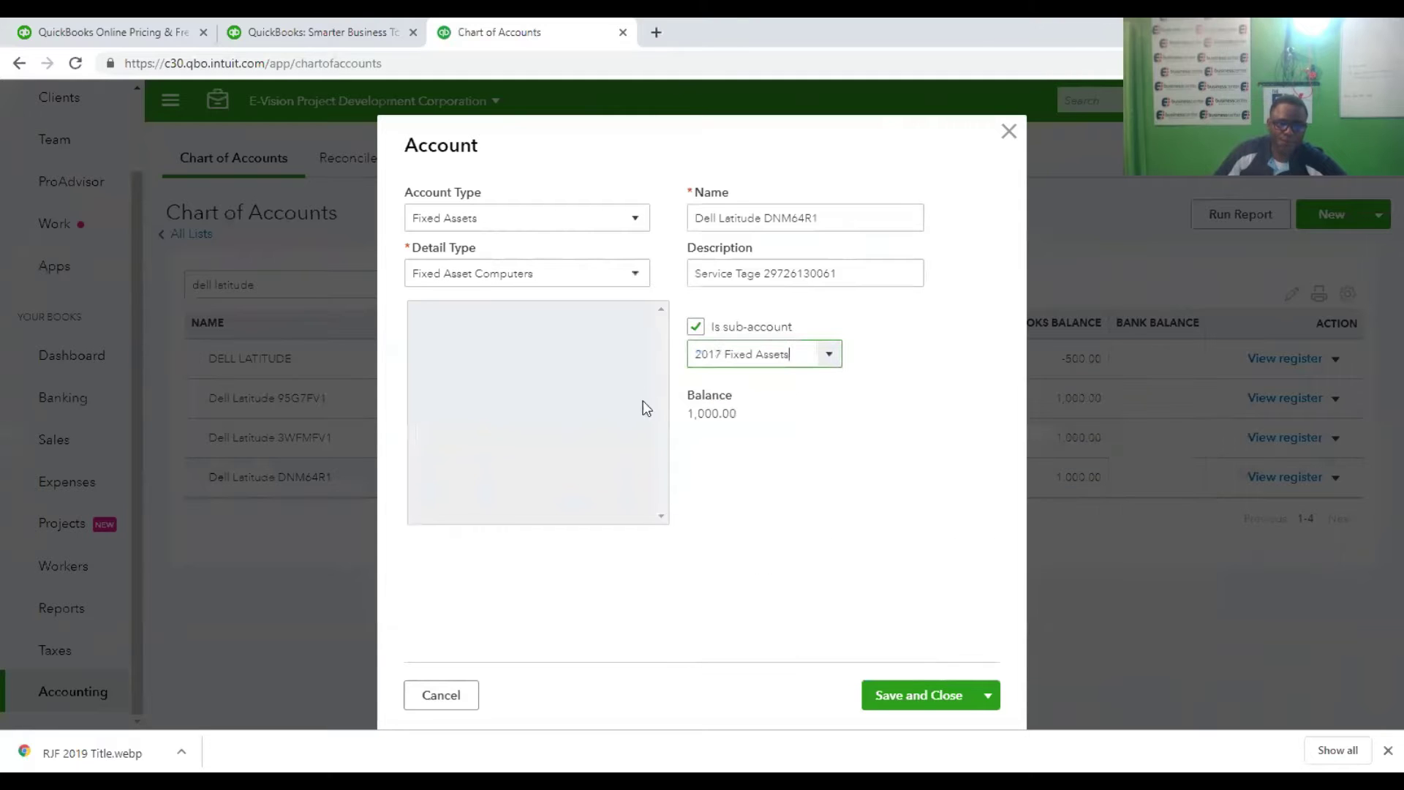
click(909, 691)
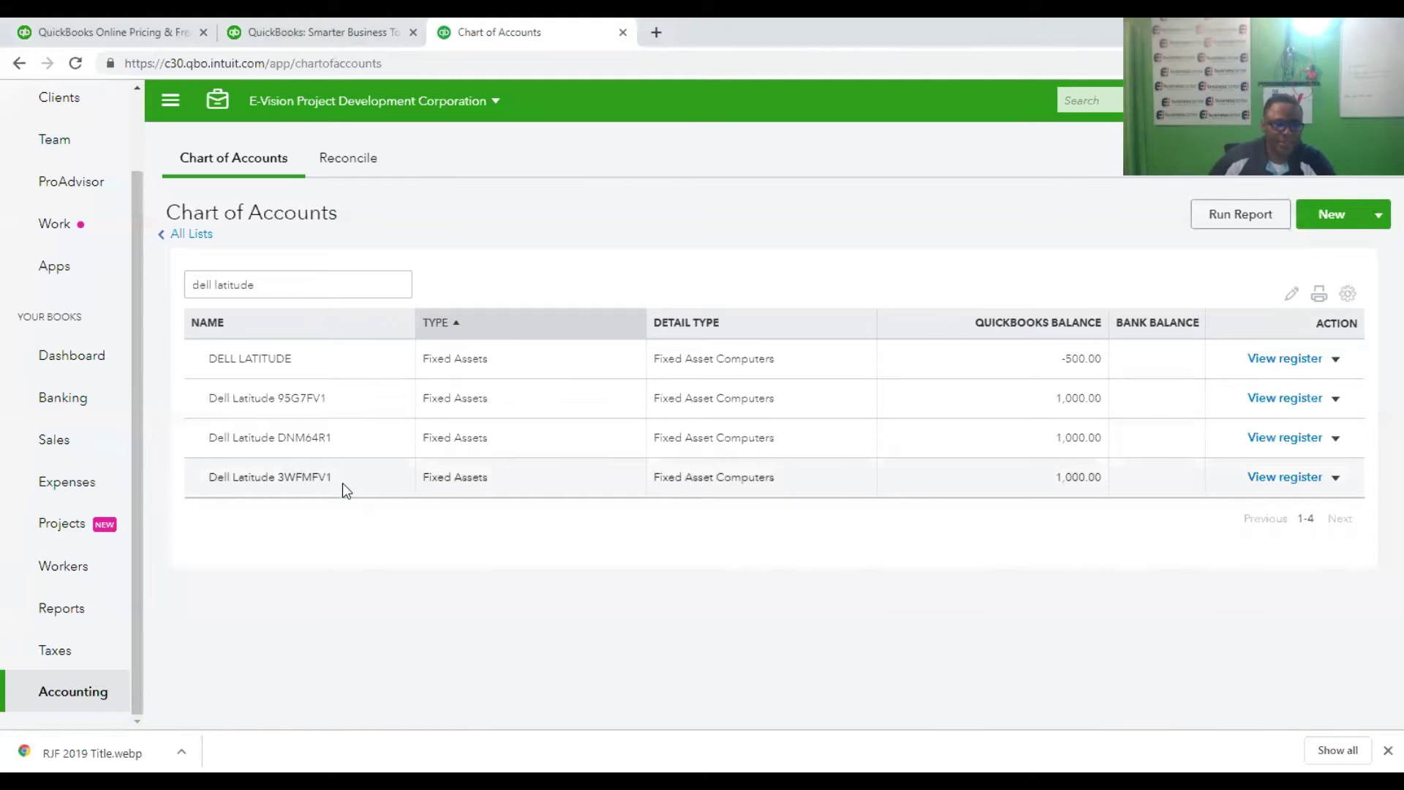
Change the parent account of Dell Latitude 3WFMFV1 to 2017 Fixed Assets and save the account.
click(1335, 477)
click(1265, 509)
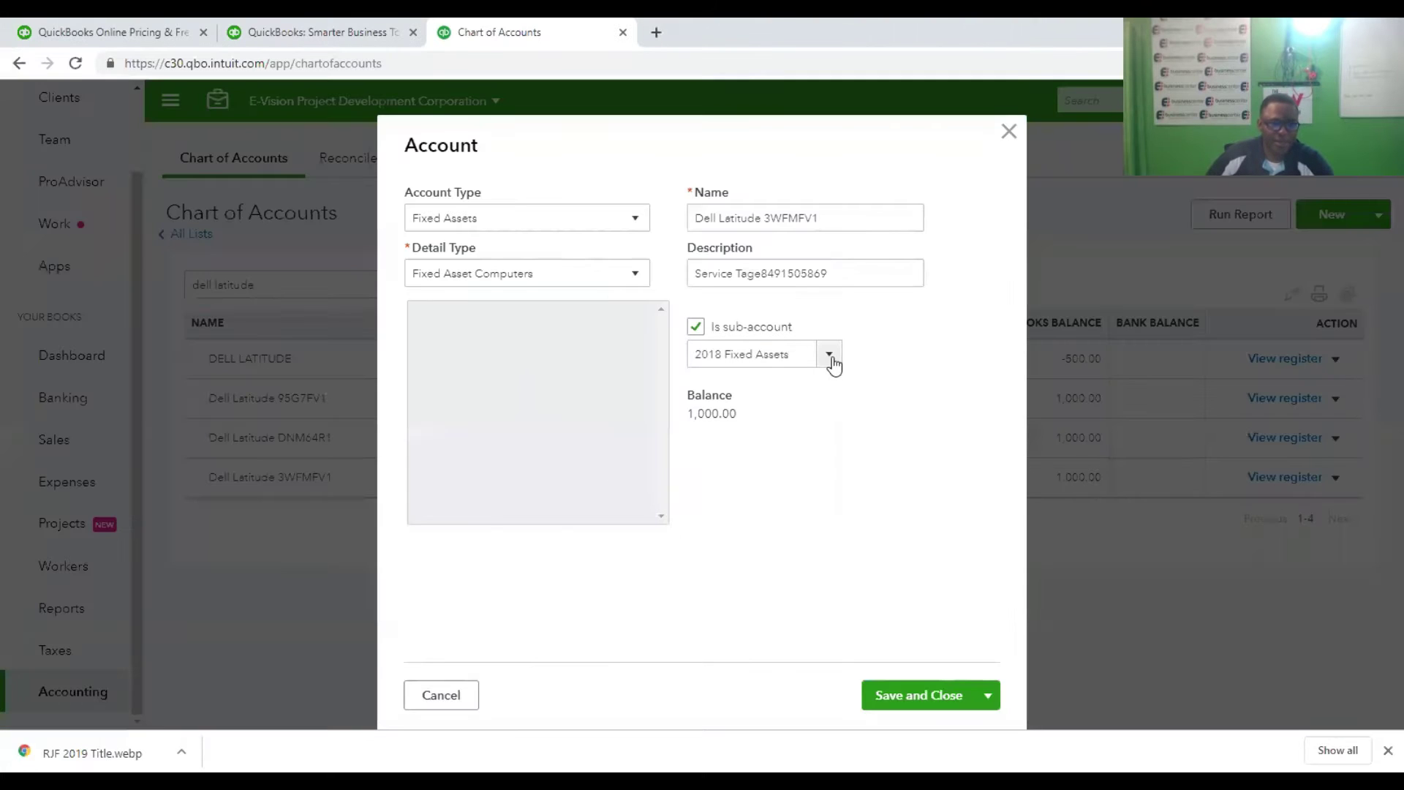
click(829, 356)
scroll(1188, 437, up, 15)
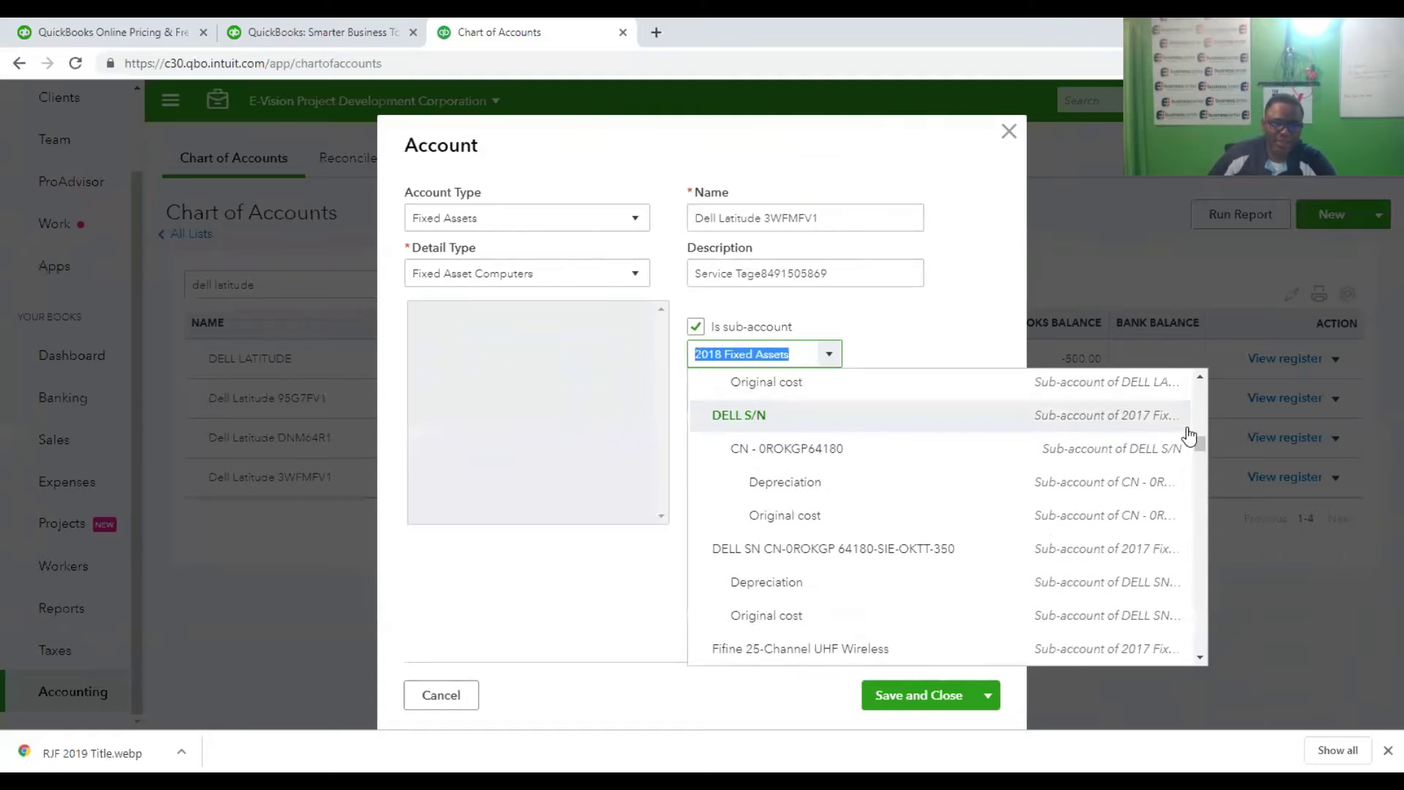
scroll(1188, 436, up, 15)
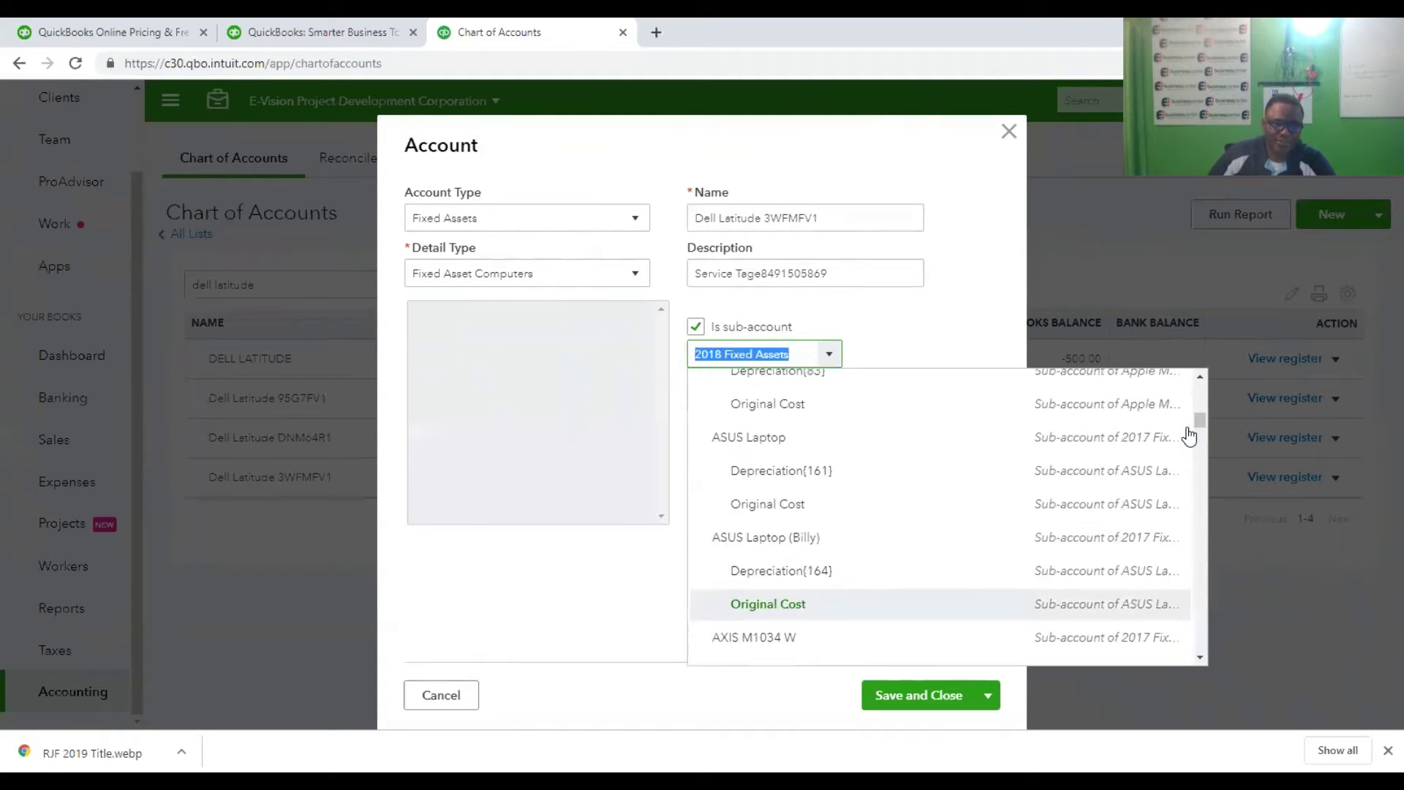
scroll(1188, 436, up, 15)
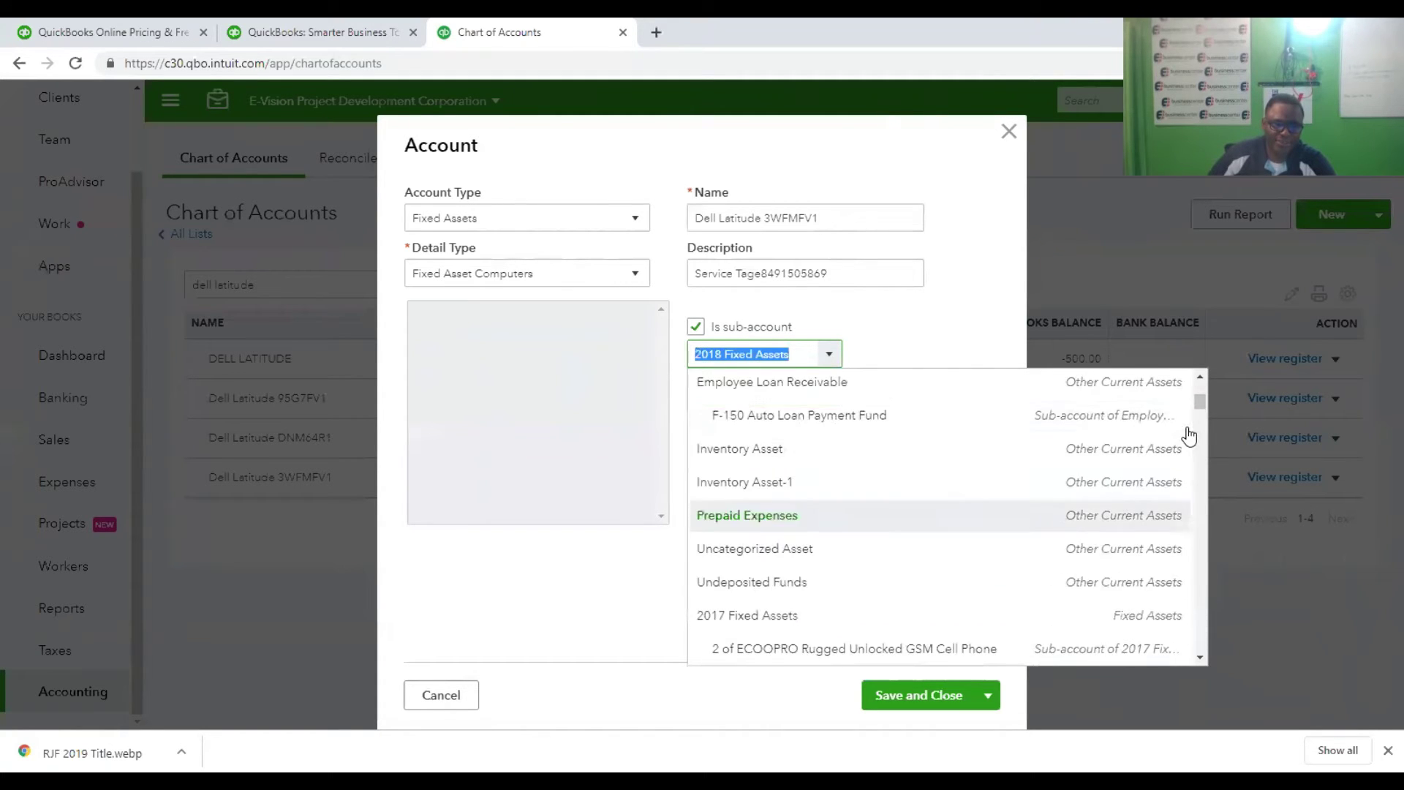
click(1012, 615)
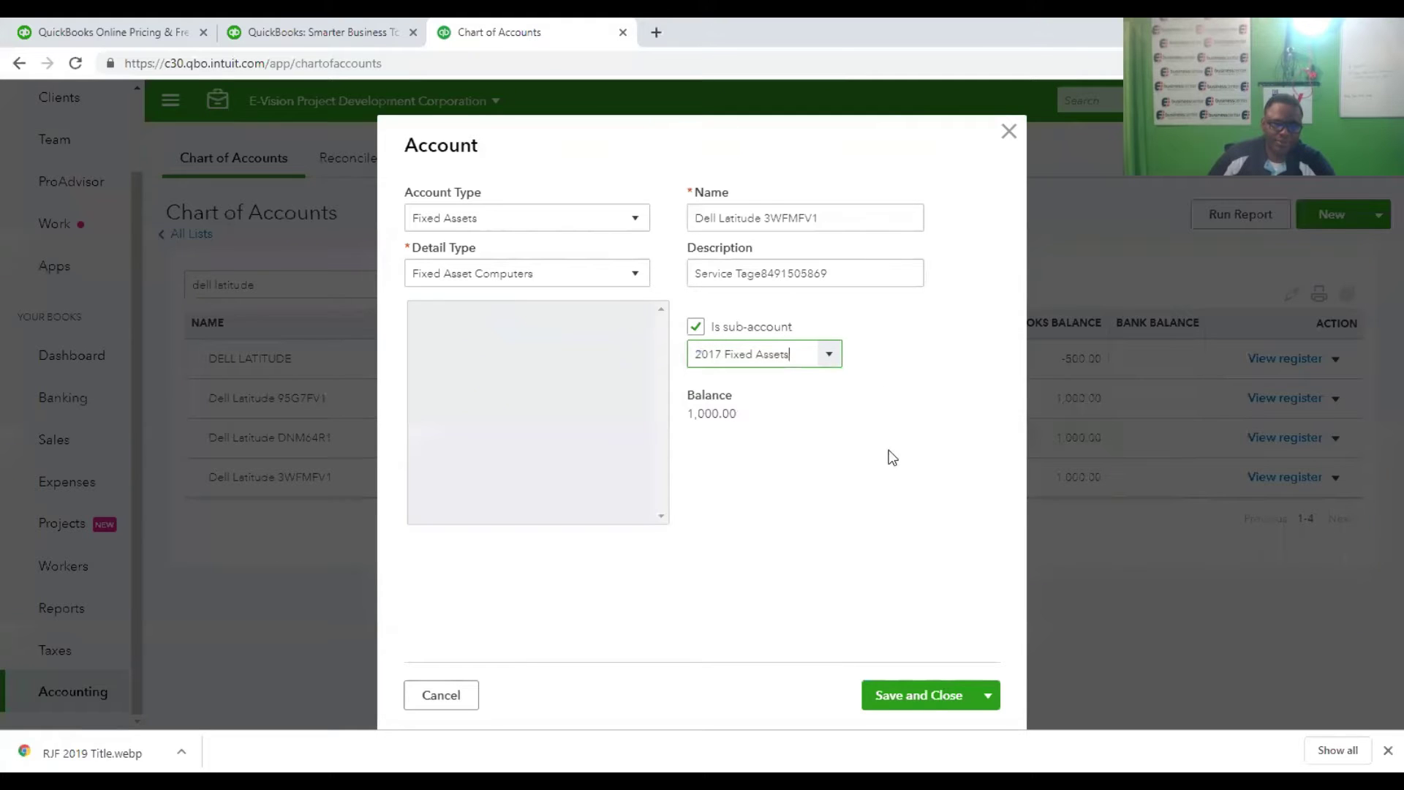
click(918, 696)
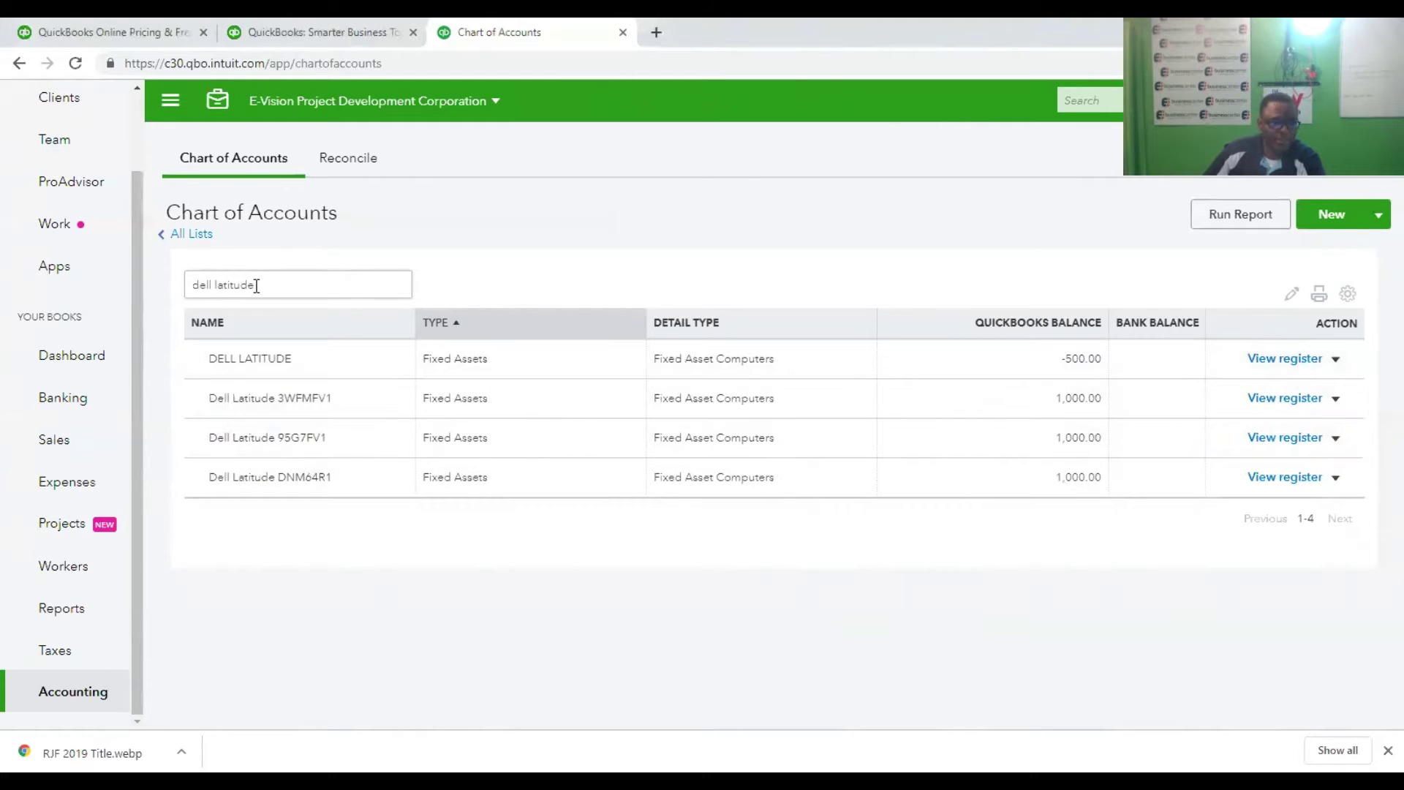
Filter the accounts by "hp" and save HP EliteBook 8460P 14-inch Notebook as a sub-account of 2017 Fixed Assets.
drag(269, 283, 139, 297)
text(hp)
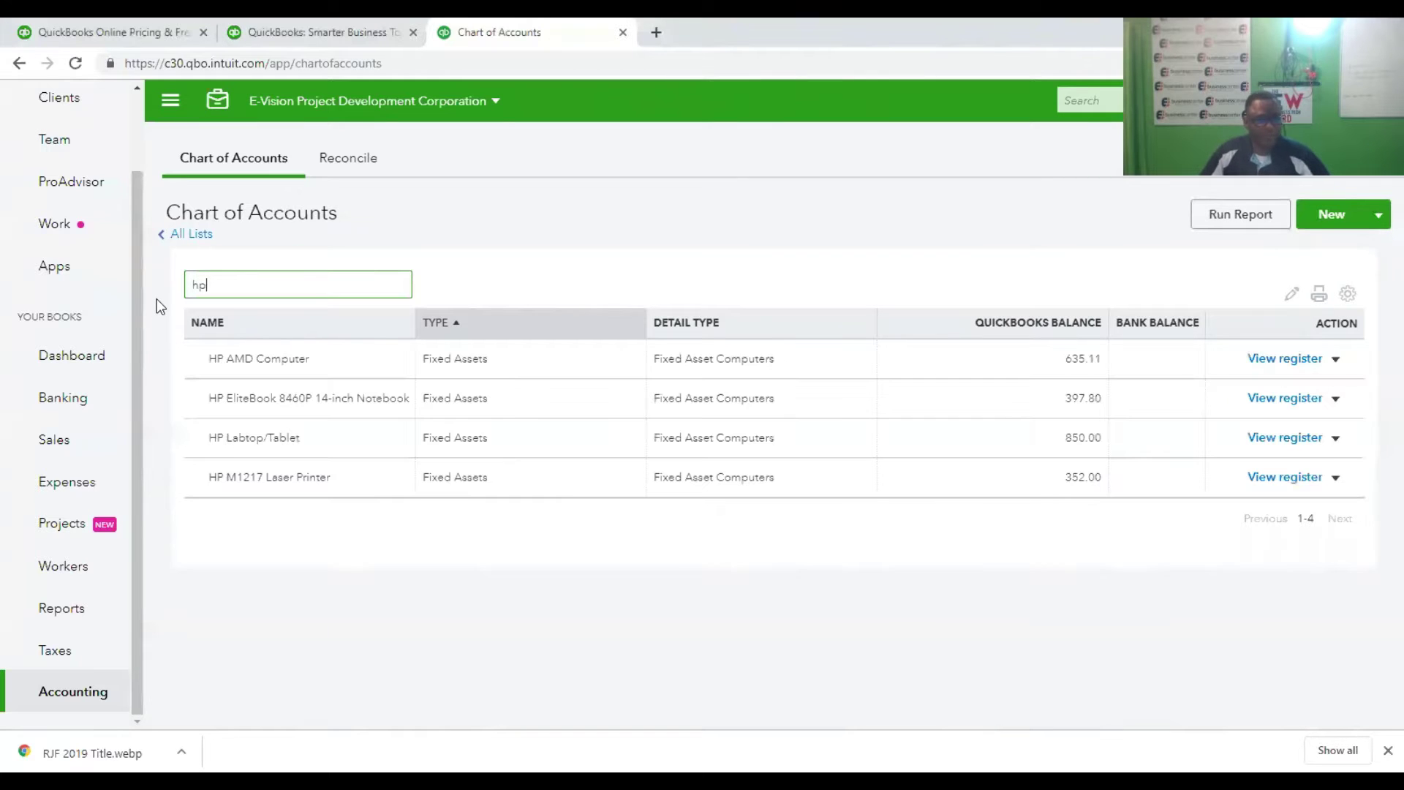
click(1335, 398)
click(1269, 422)
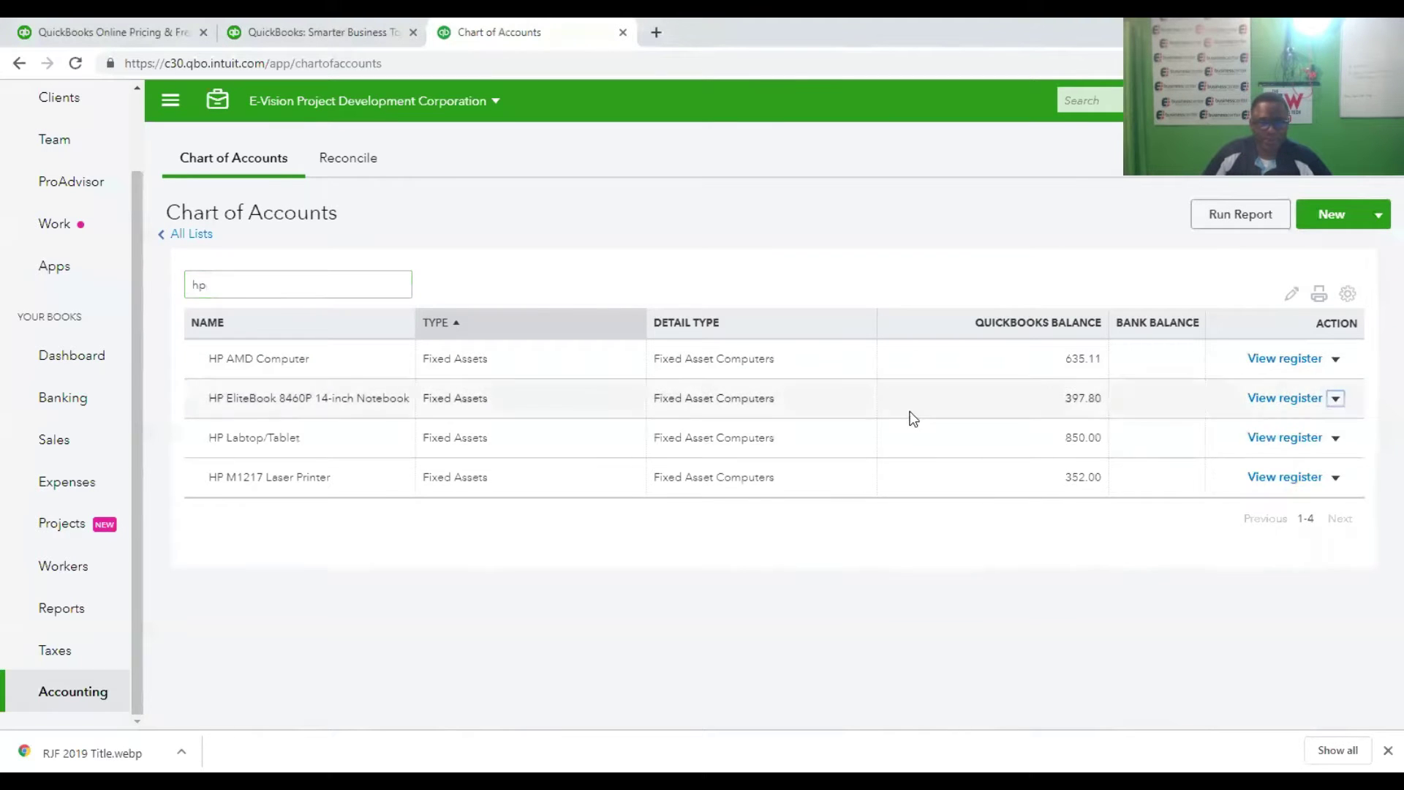
click(832, 356)
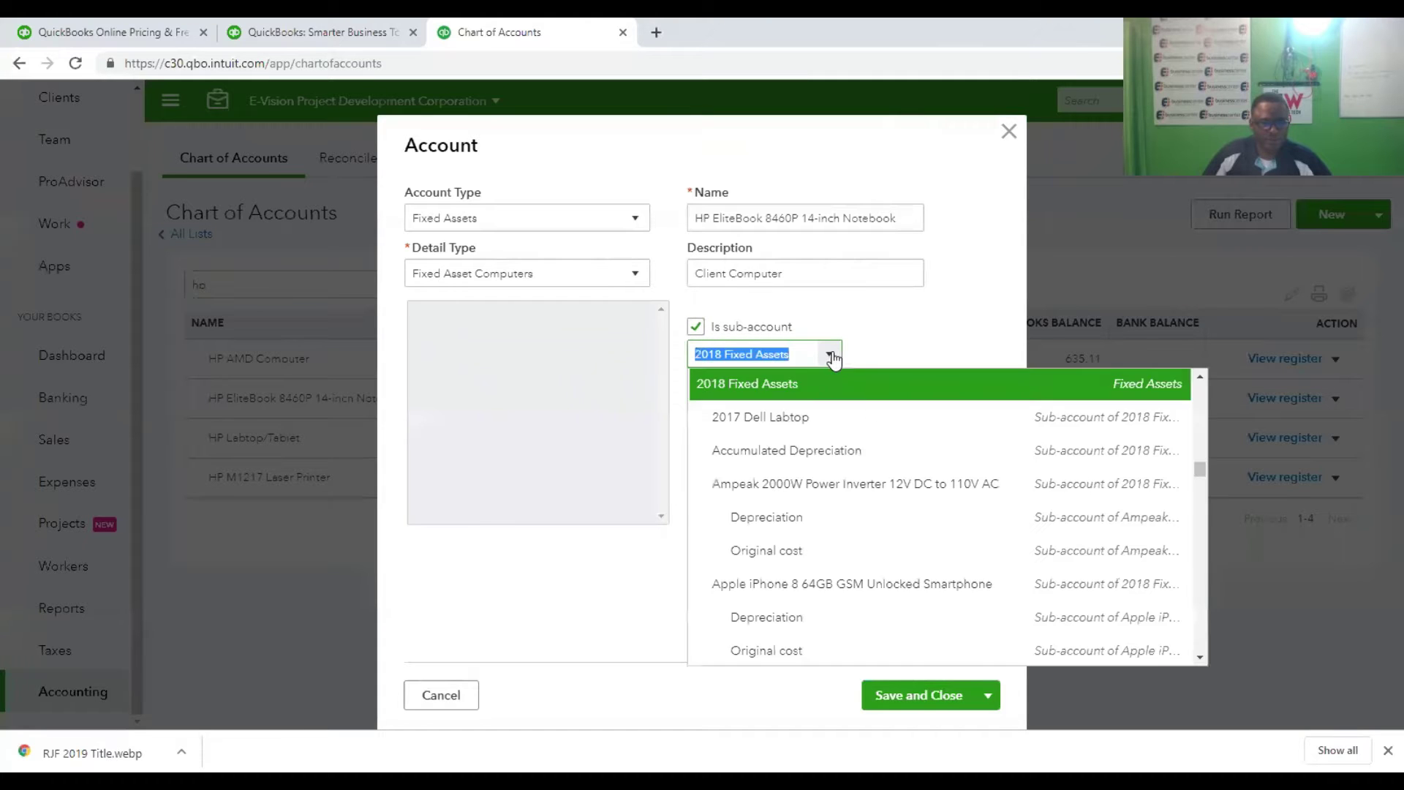
scroll(946, 439, up, 10)
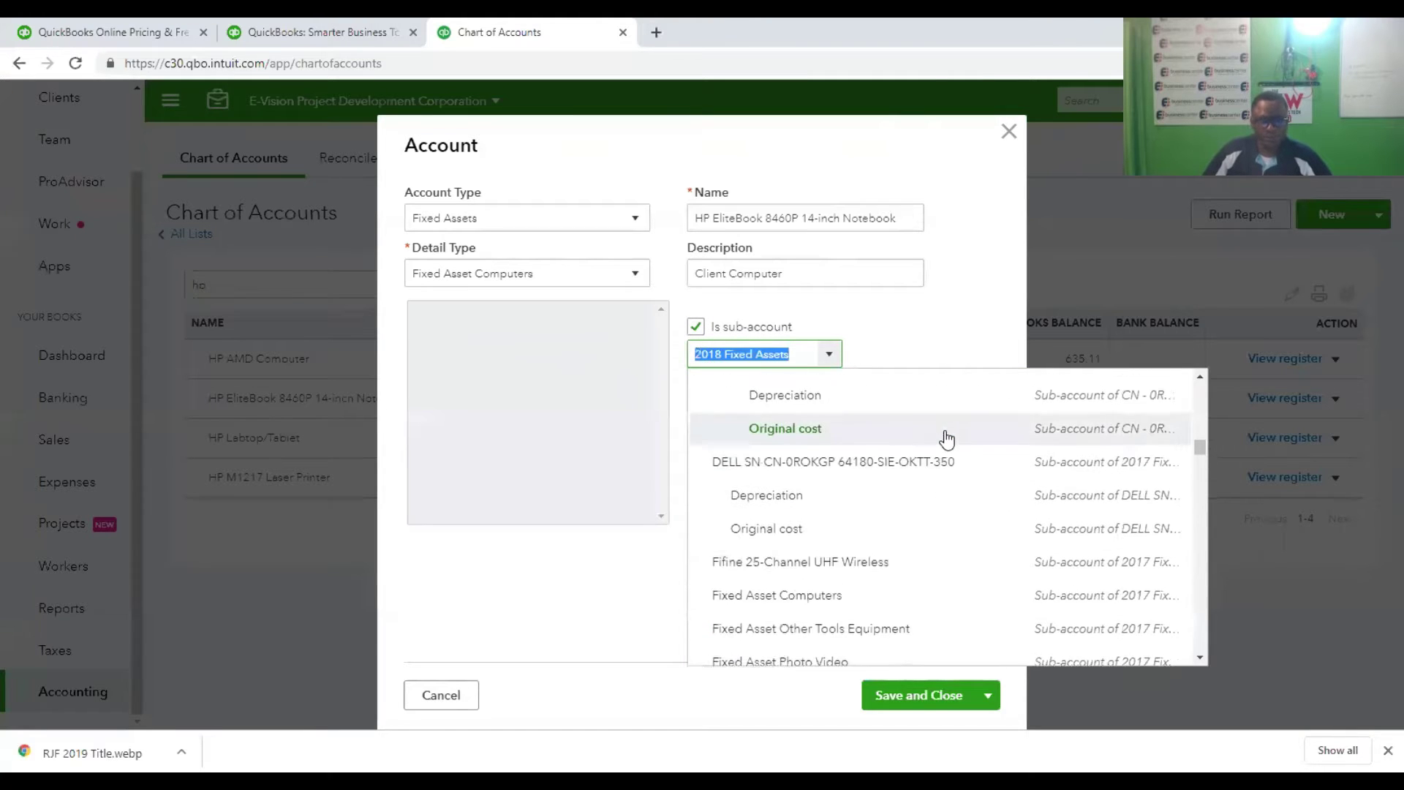
scroll(946, 438, up, 3)
scroll(945, 439, up, 5)
scroll(945, 438, up, 10)
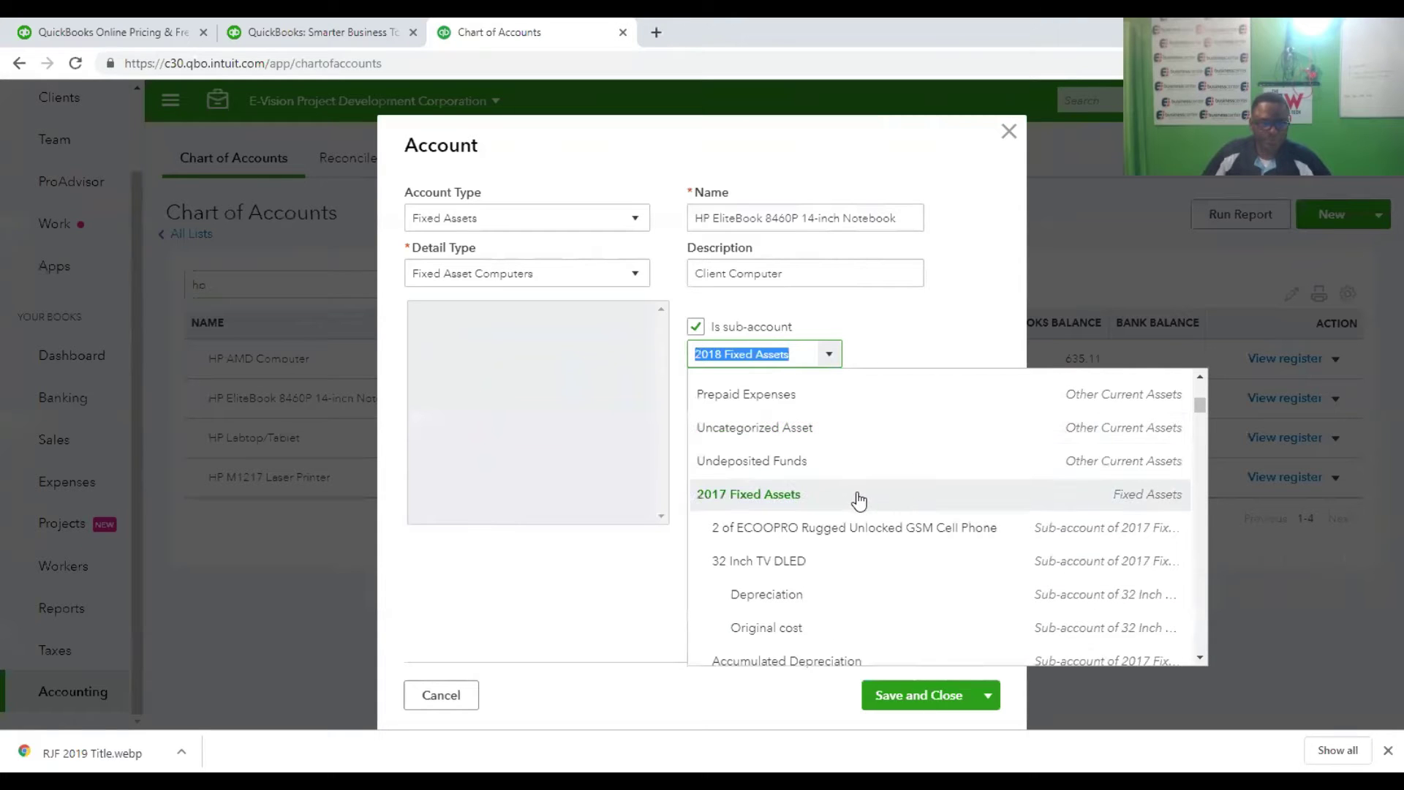
click(858, 495)
click(912, 695)
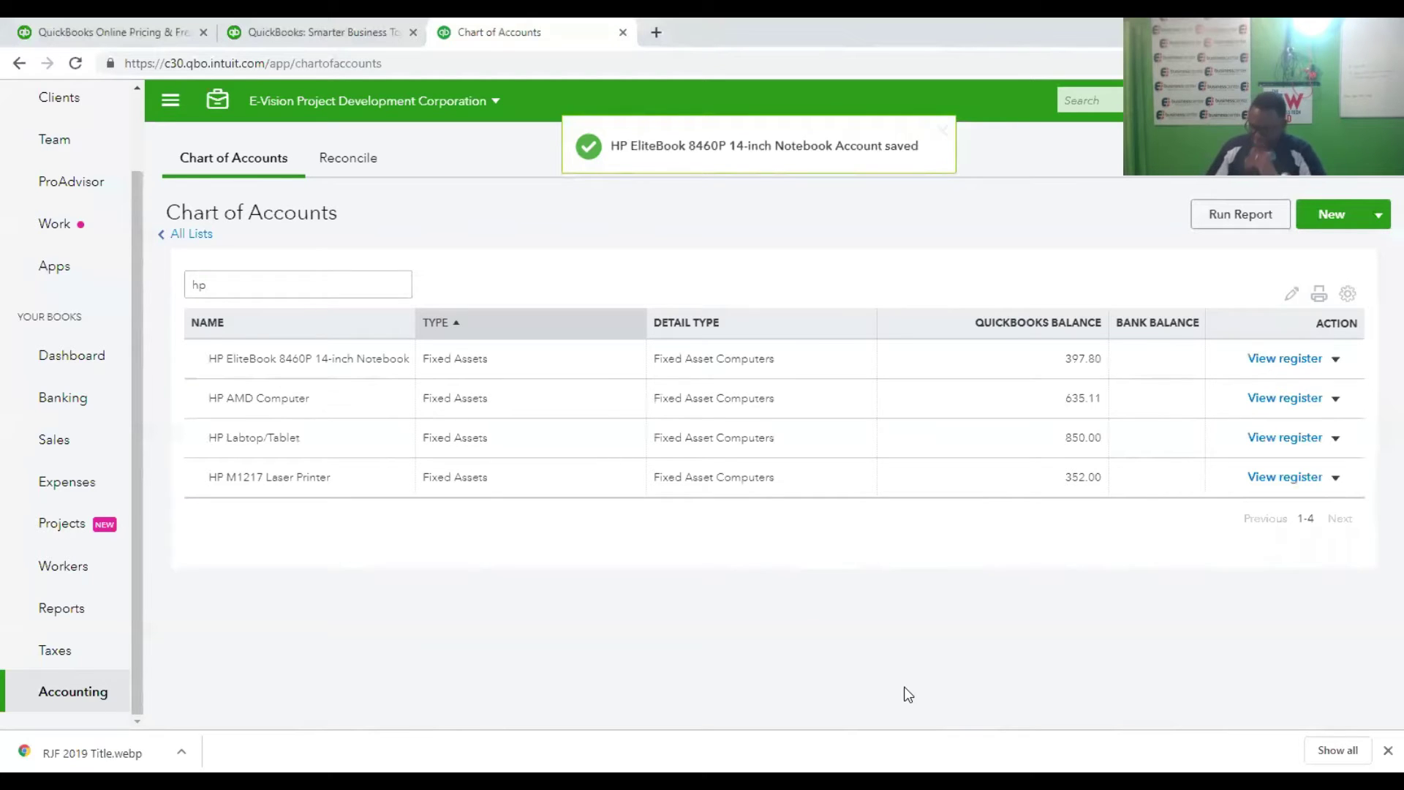
Reassign the HP AMD Computer account to the parent account 2017 Fixed Assets and save the change.
click(1335, 400)
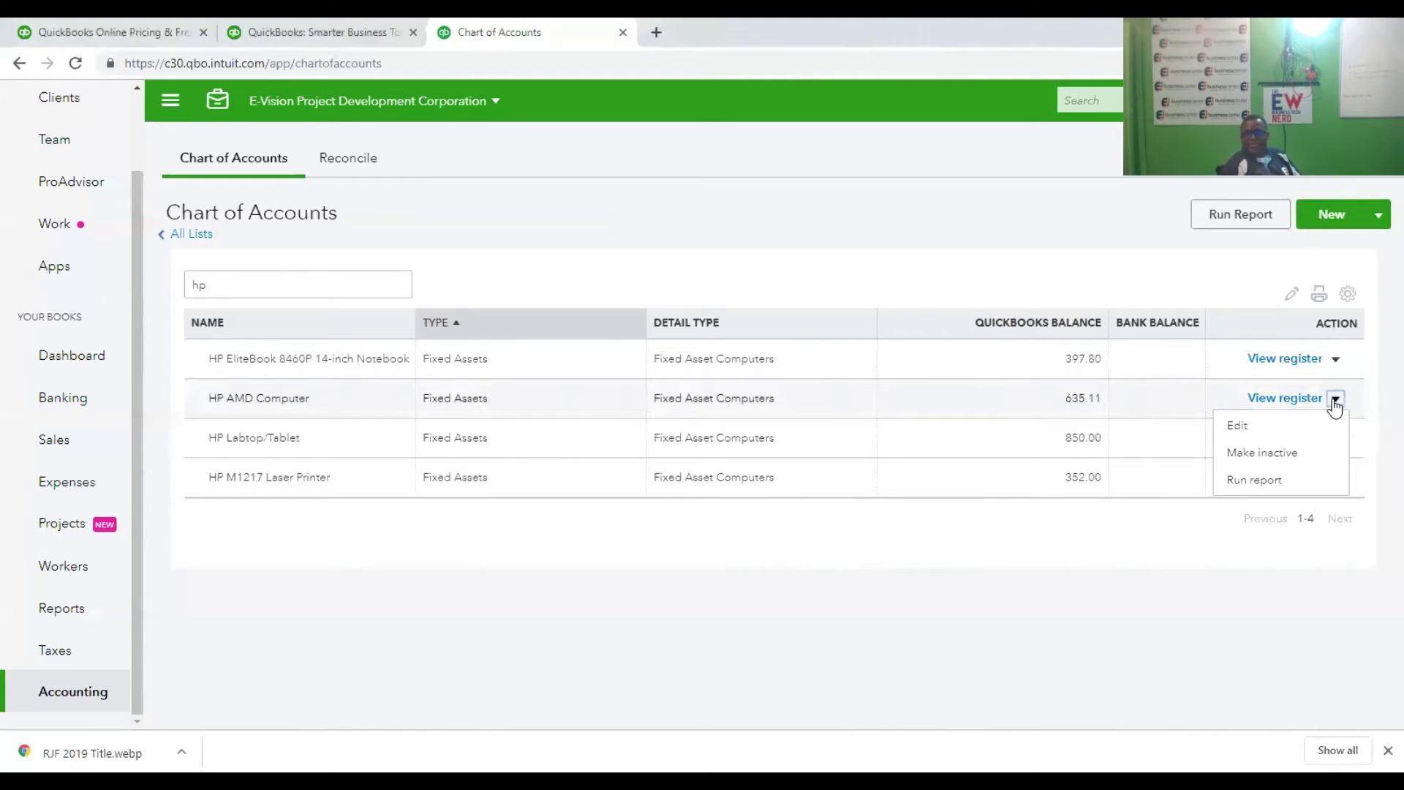
click(1275, 427)
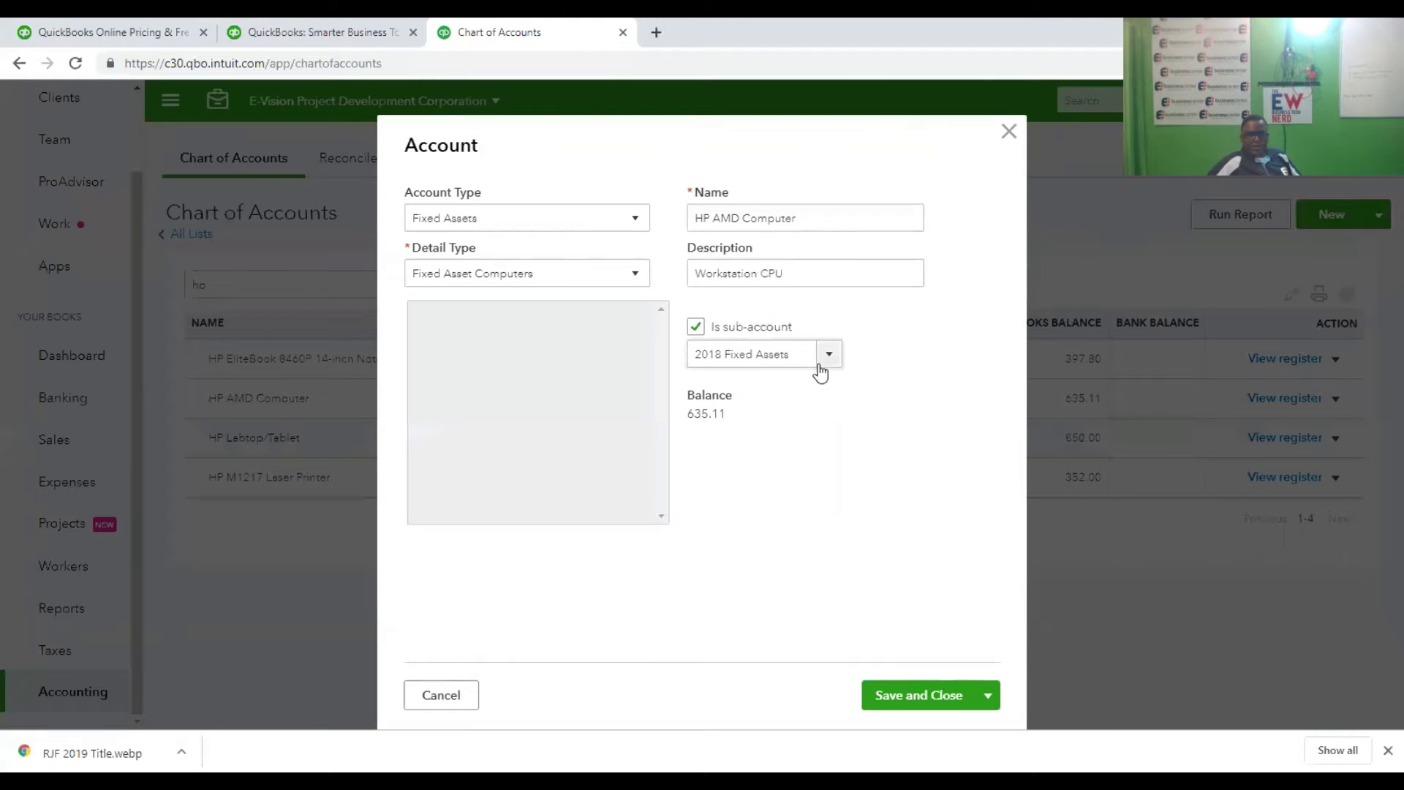
click(824, 359)
scroll(909, 470, up, 3)
scroll(910, 468, up, 10)
scroll(911, 469, up, 10)
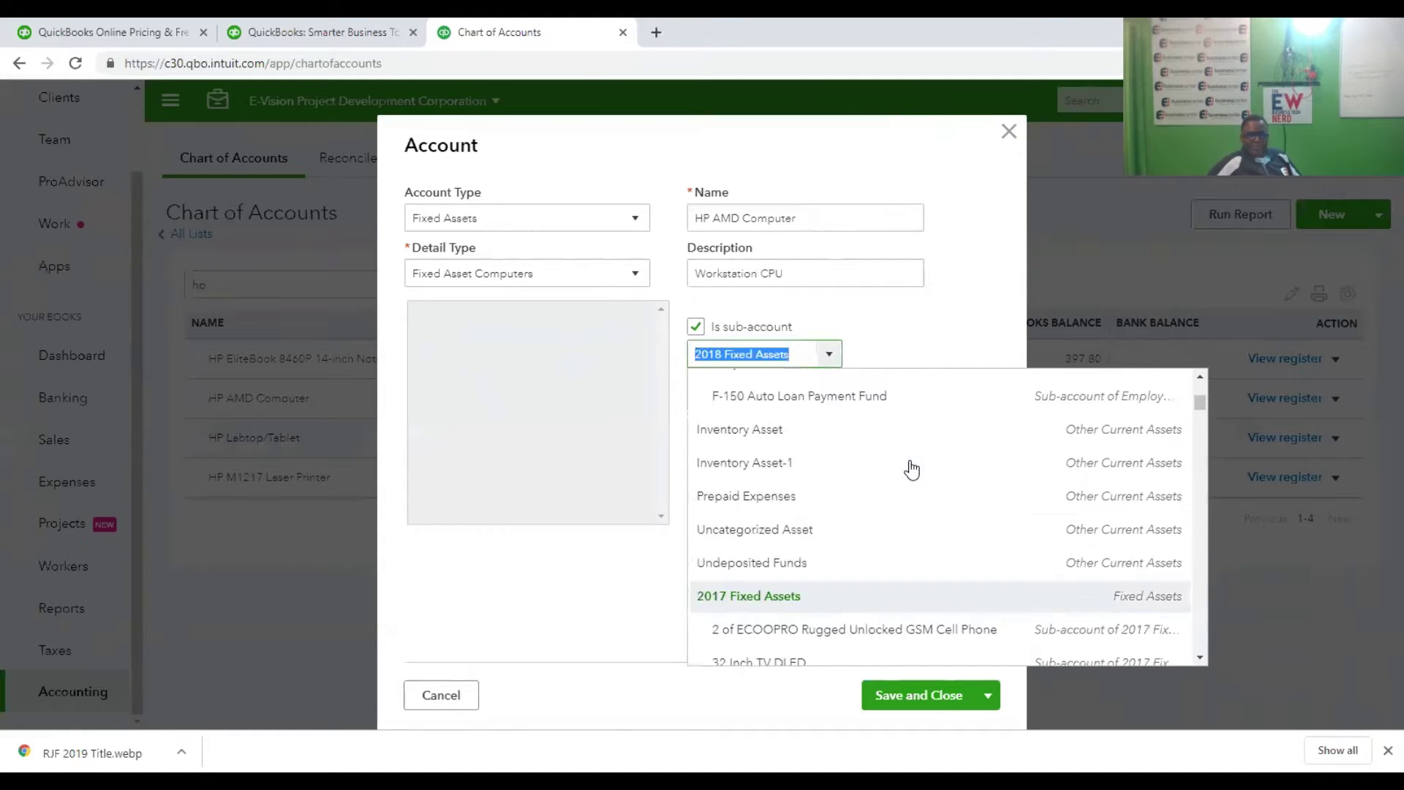
scroll(911, 469, up, 2)
scroll(909, 466, down, 4)
click(815, 464)
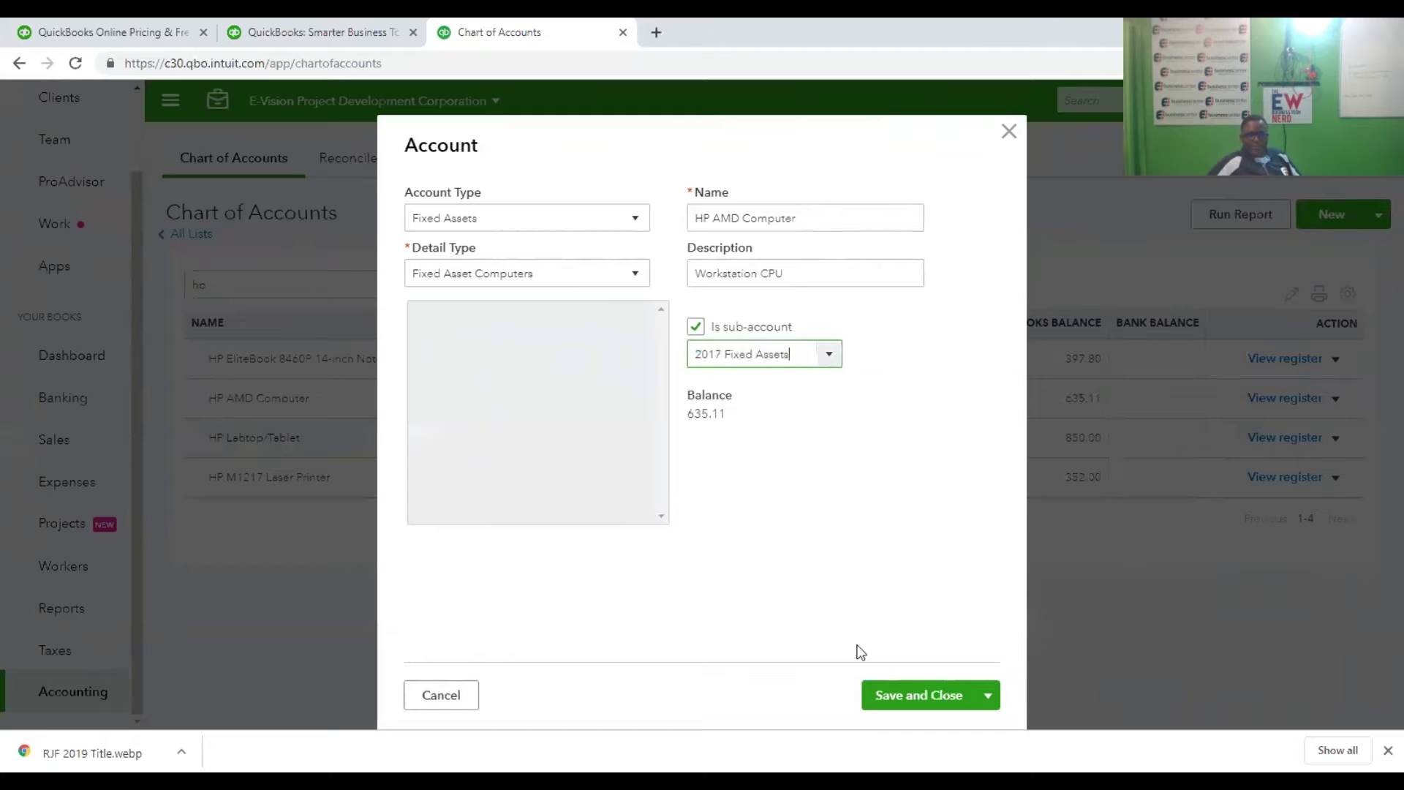
click(914, 696)
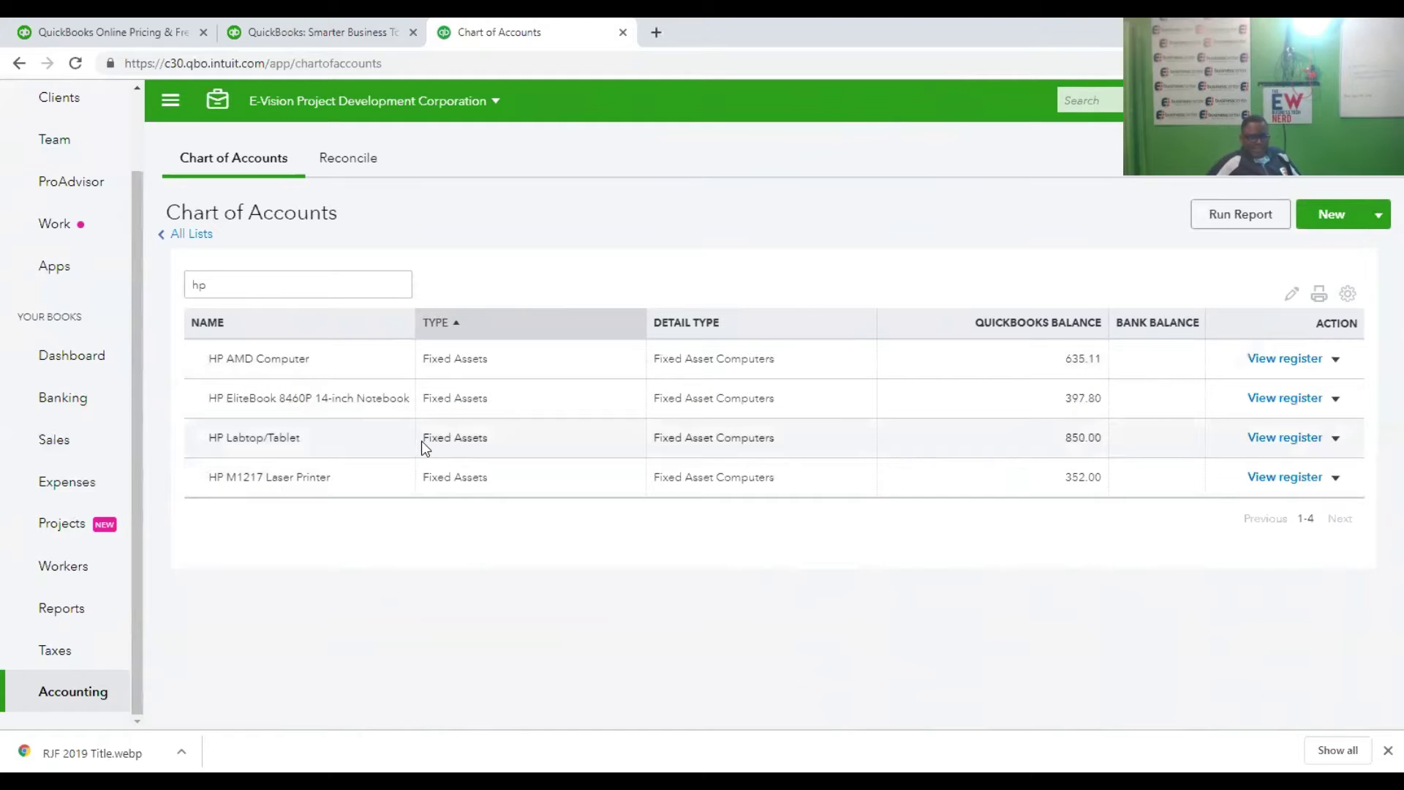
Change the parent account of HP Labtop/Tablet to 2017 Fixed Assets and save the account.
click(1335, 438)
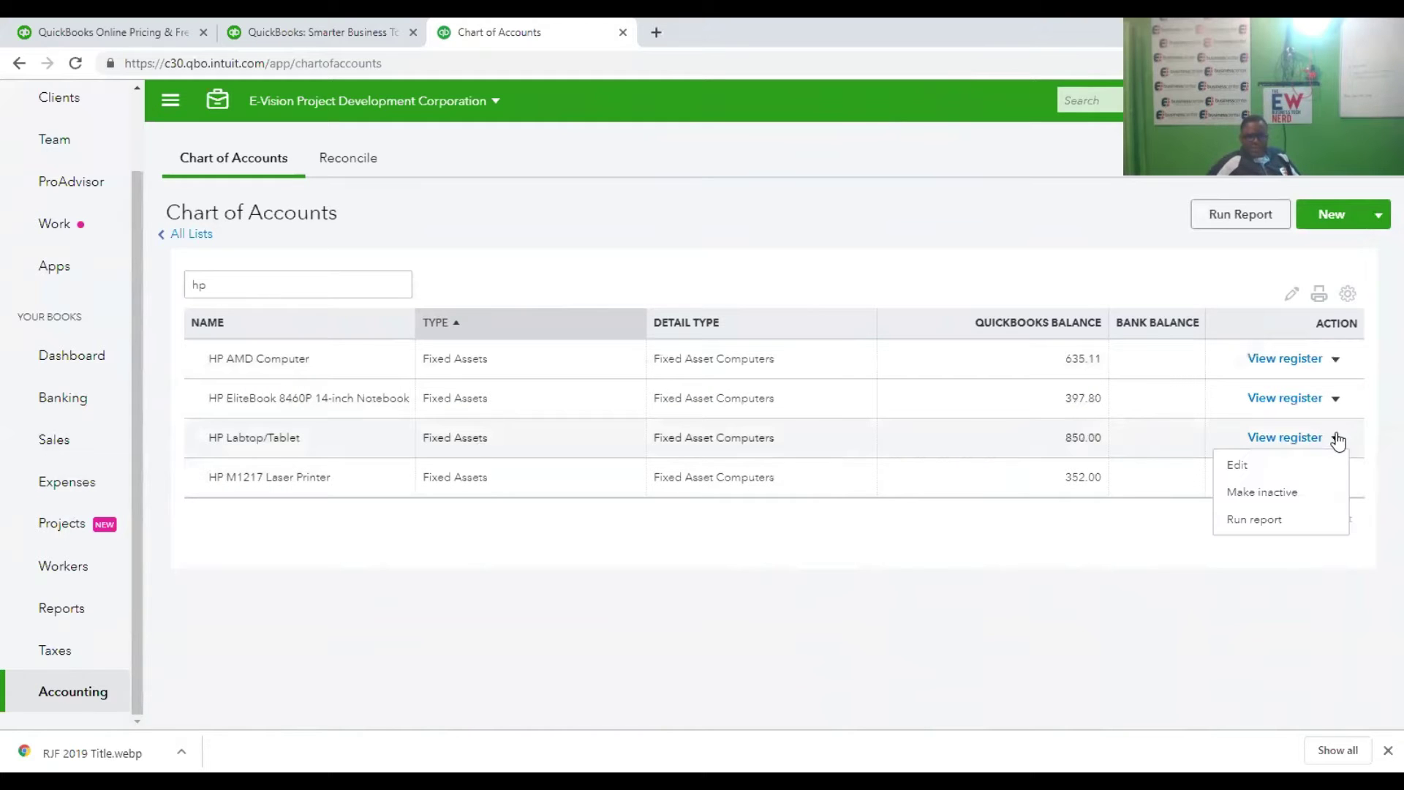
click(1246, 468)
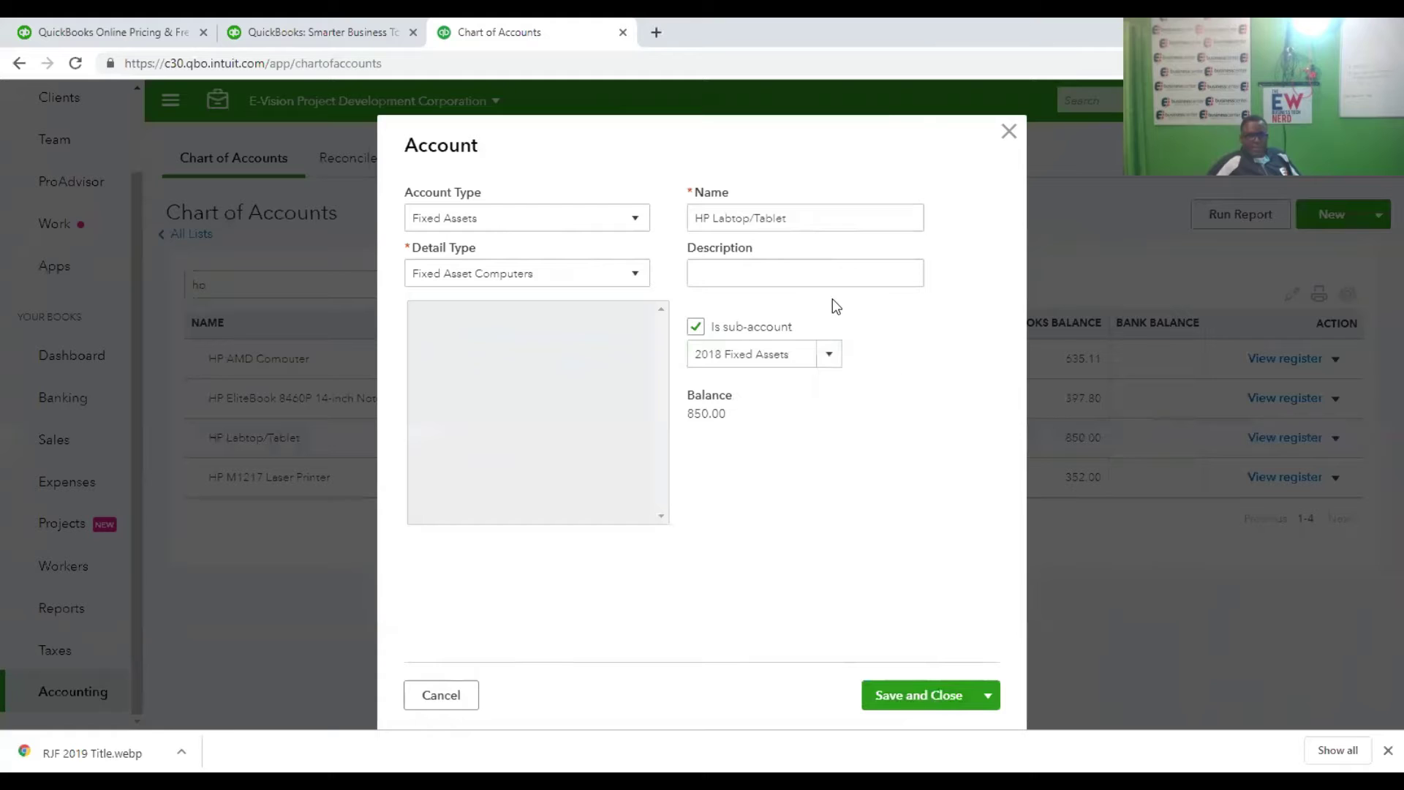
click(832, 358)
scroll(964, 423, up, 10)
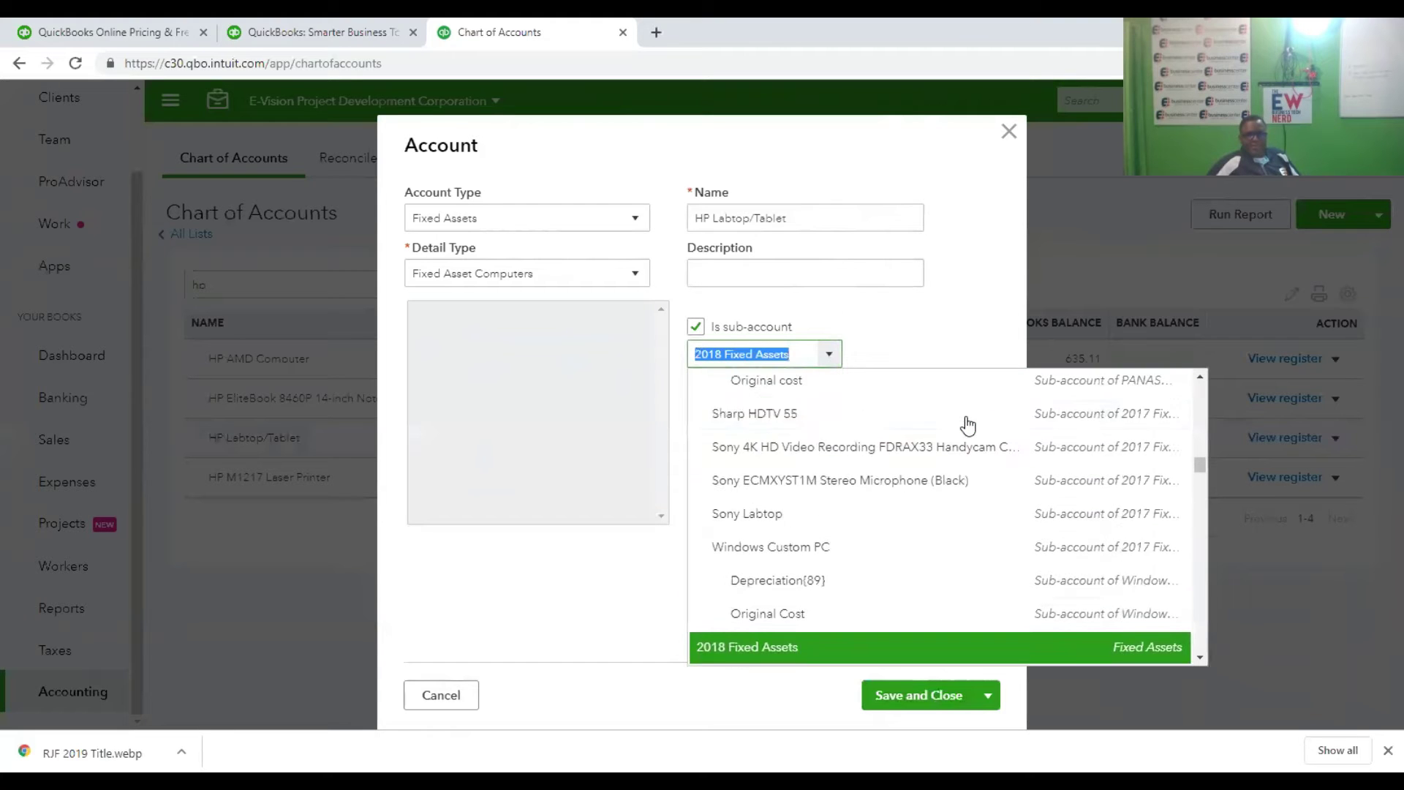
scroll(967, 424, up, 10)
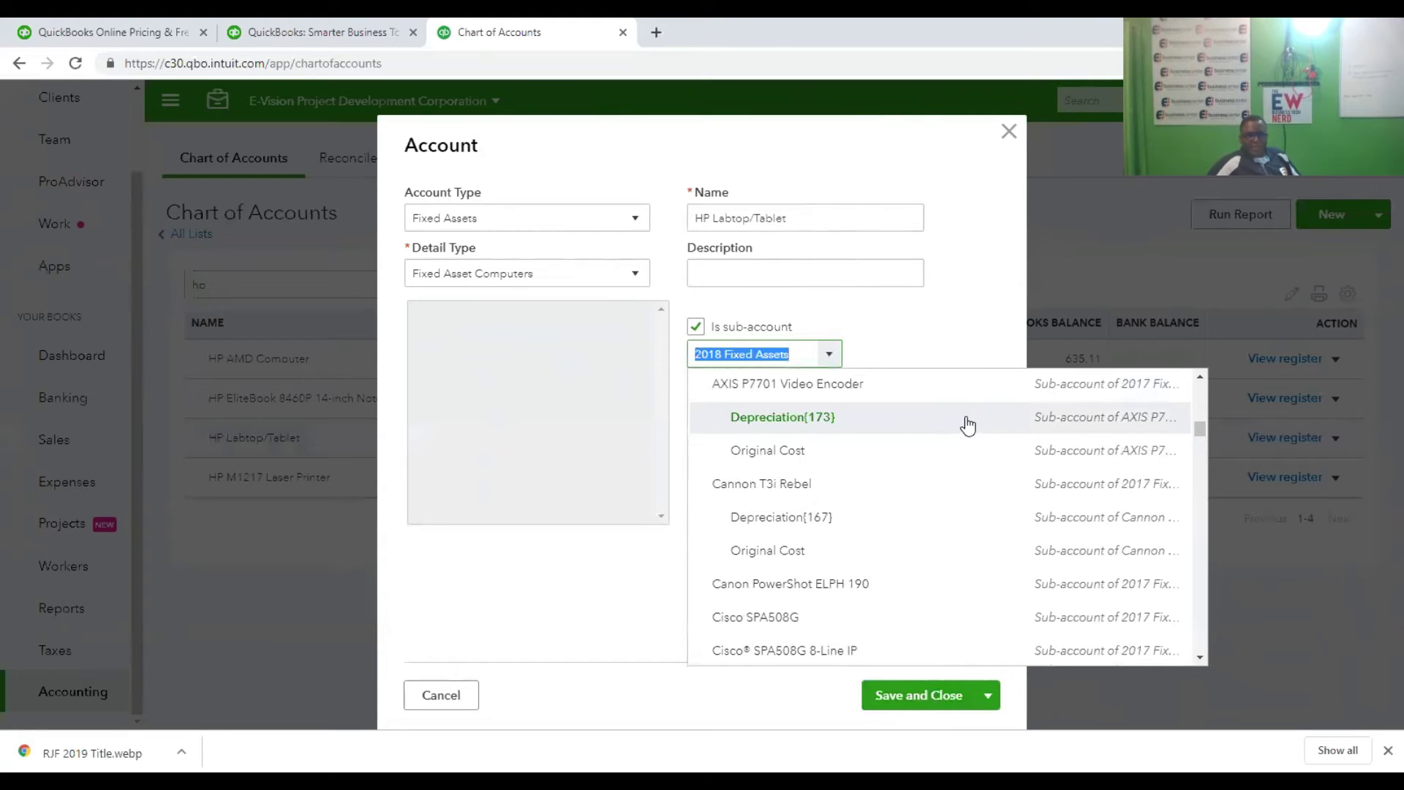
scroll(963, 424, up, 10)
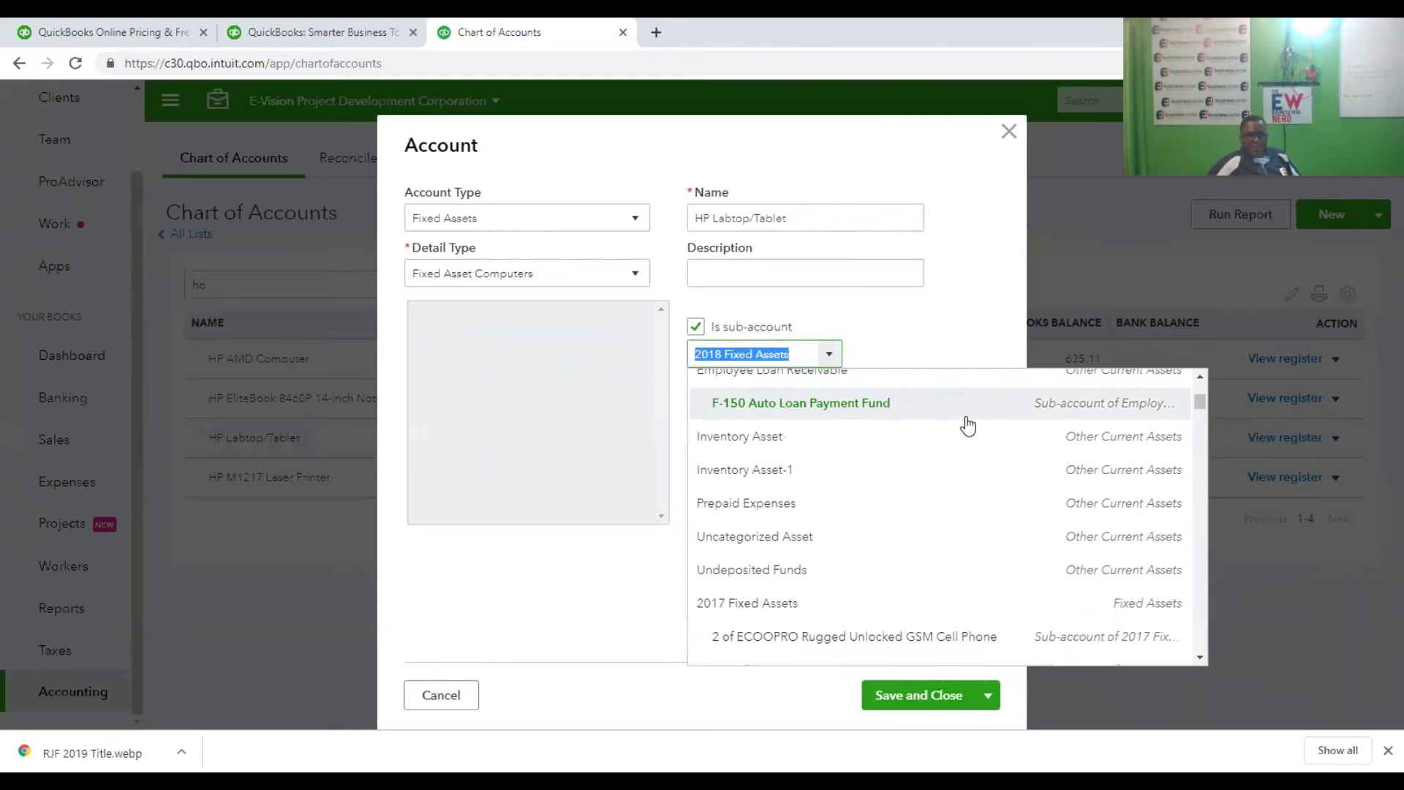
click(824, 604)
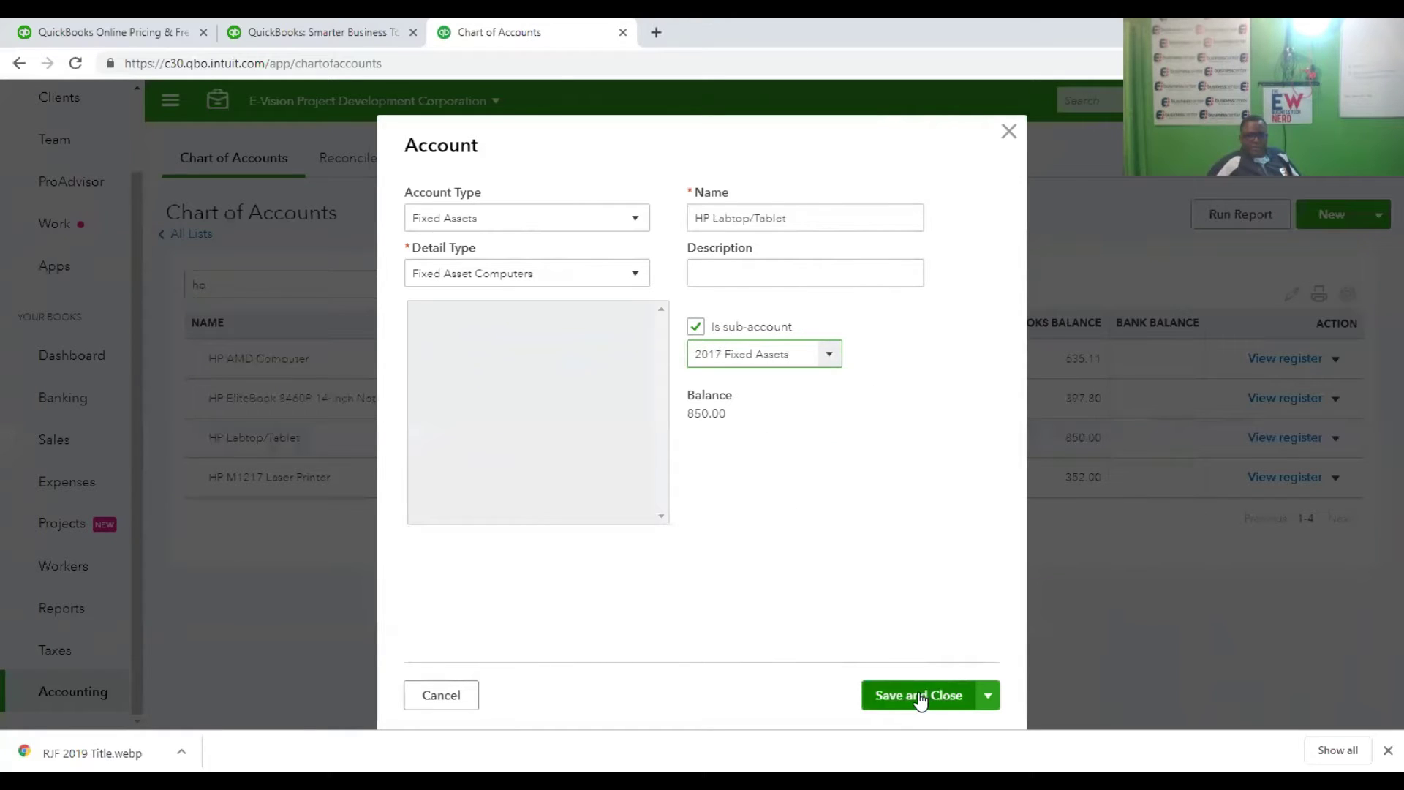
click(918, 696)
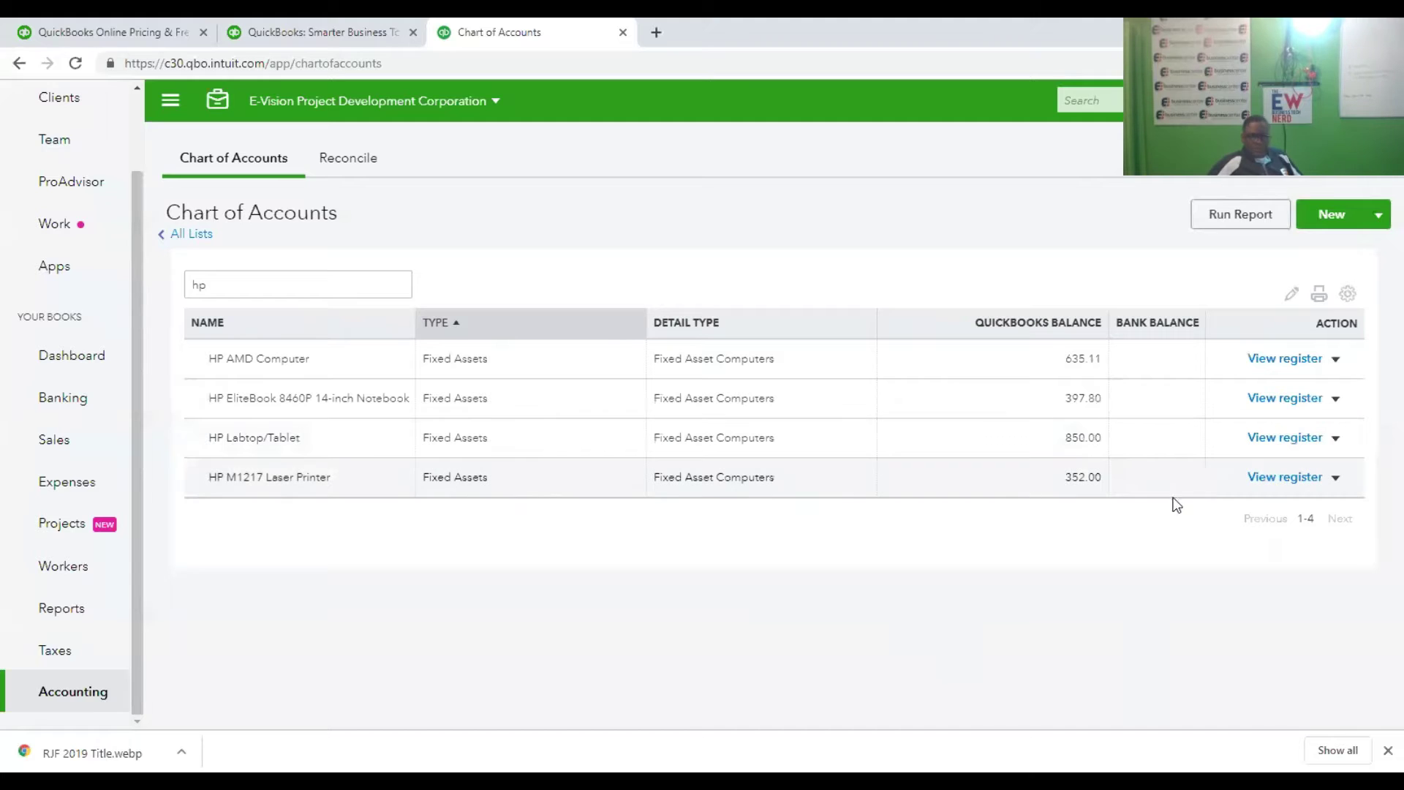
Edit the HP M1217 Laser Printer account so that it is a sub-account of 2017 Fixed Assets, and save it.
click(1335, 479)
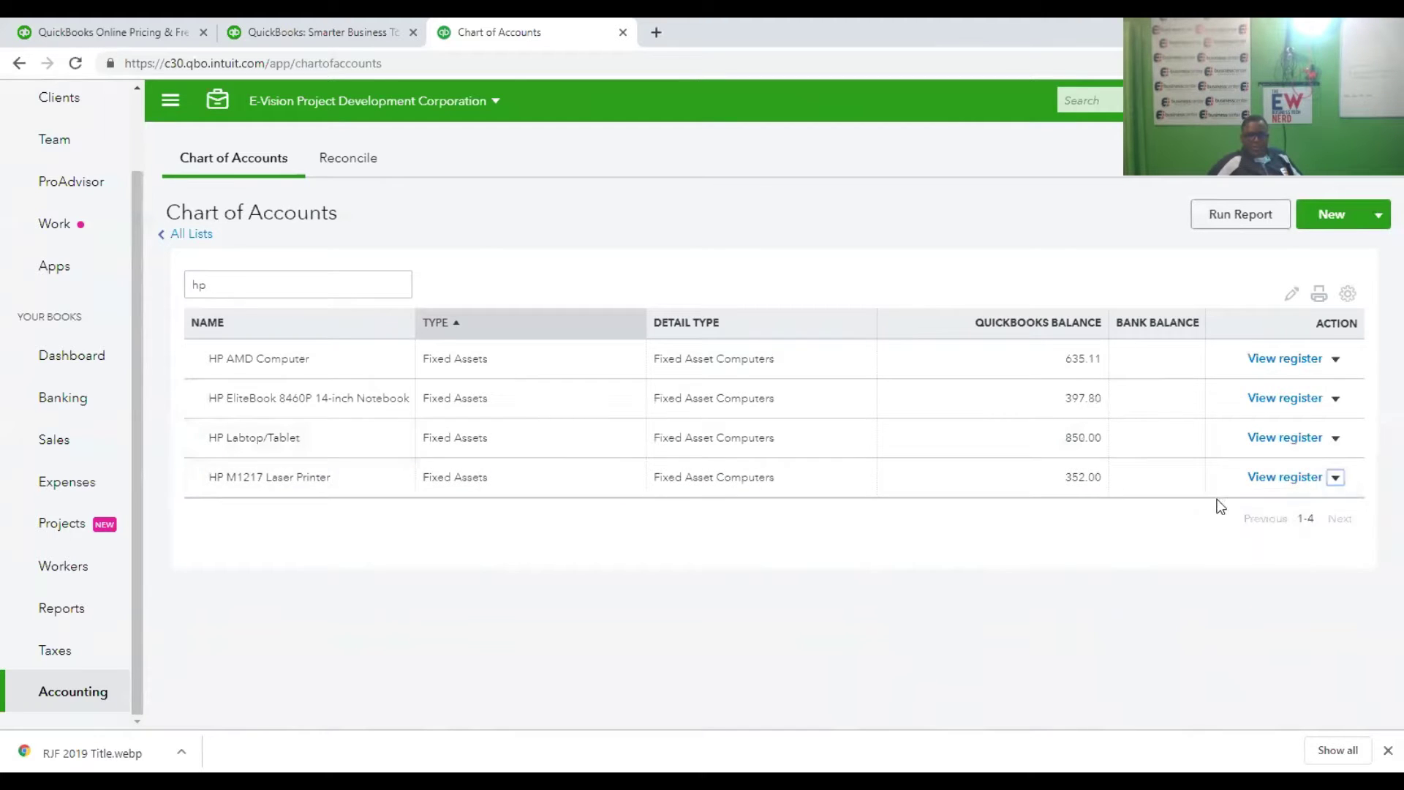
click(1238, 504)
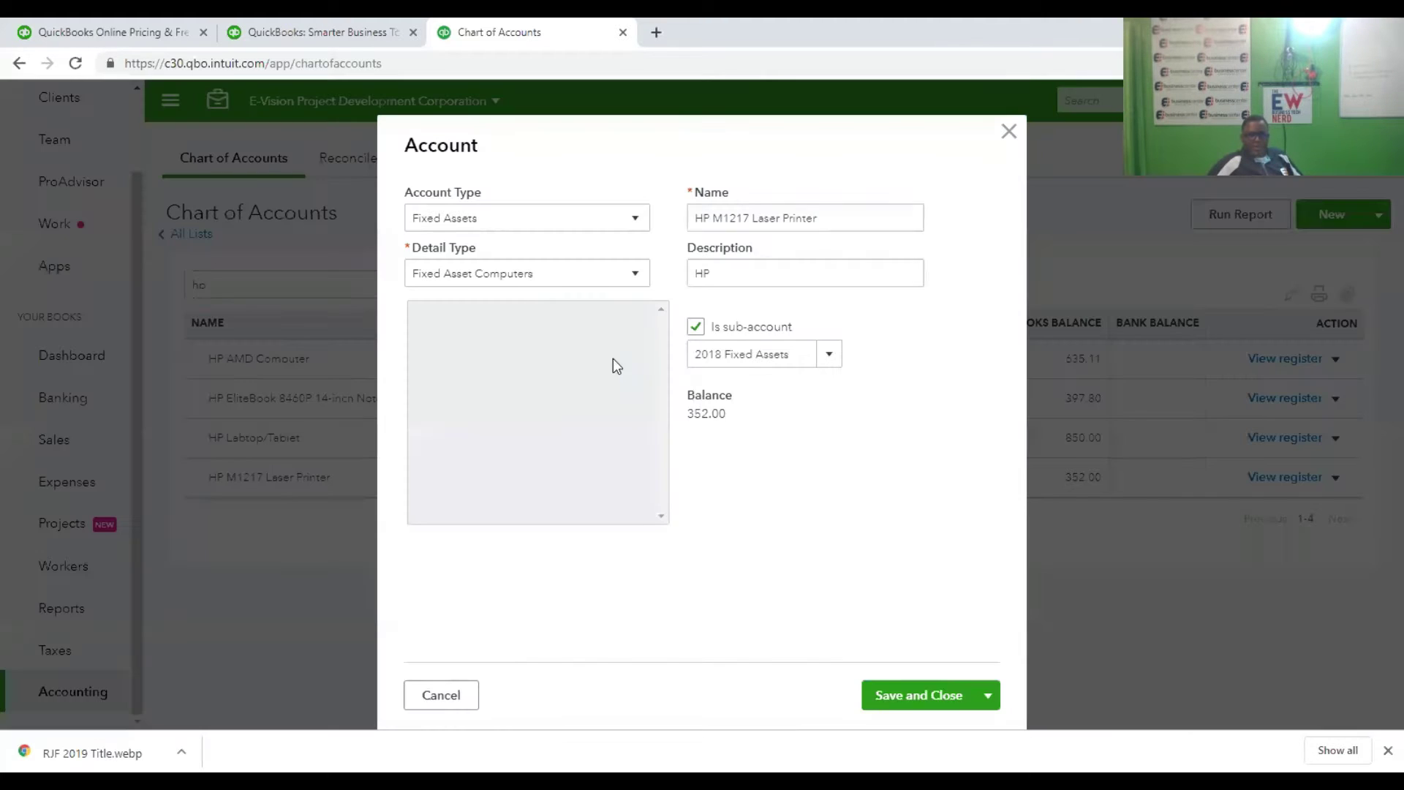
click(832, 353)
scroll(863, 439, up, 2)
scroll(882, 448, up, 10)
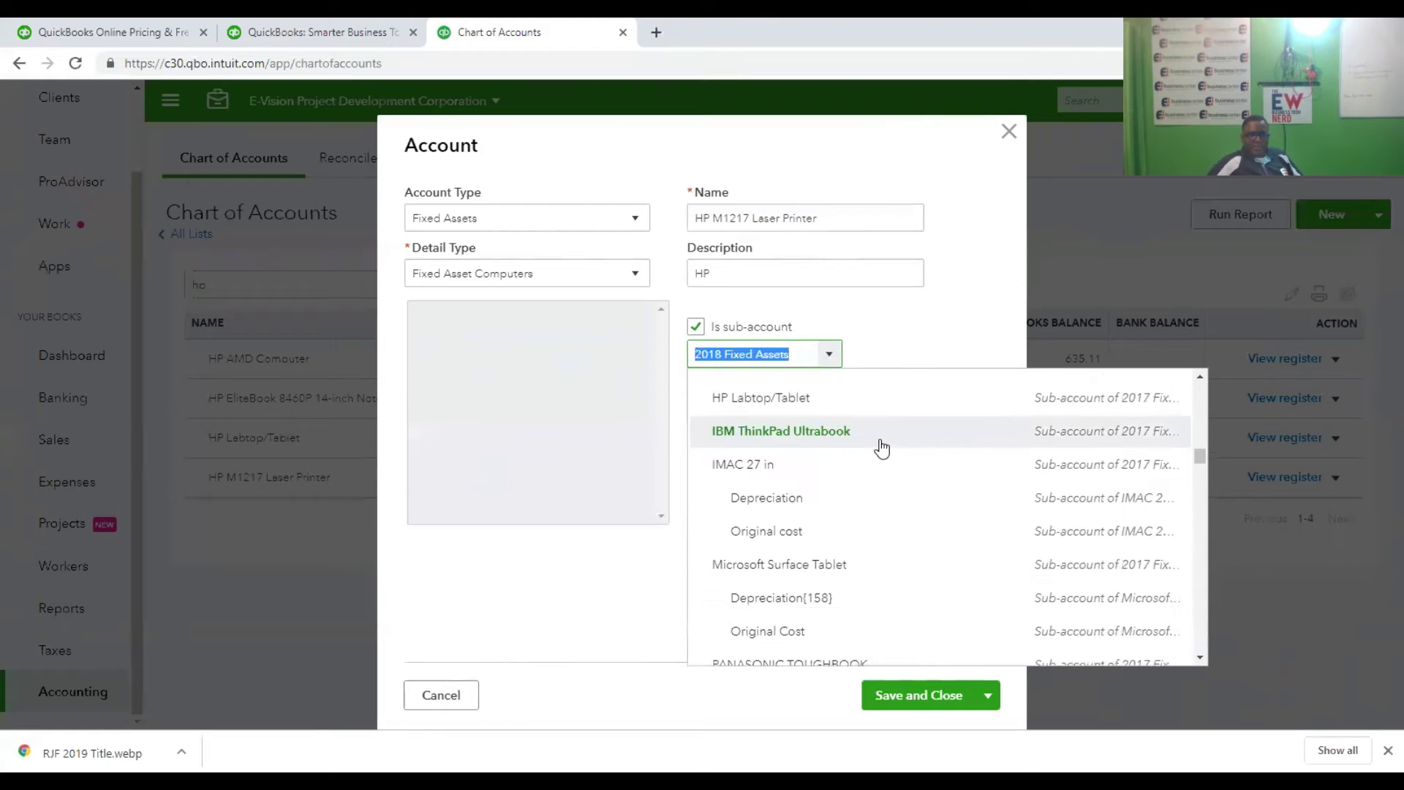
scroll(881, 448, up, 15)
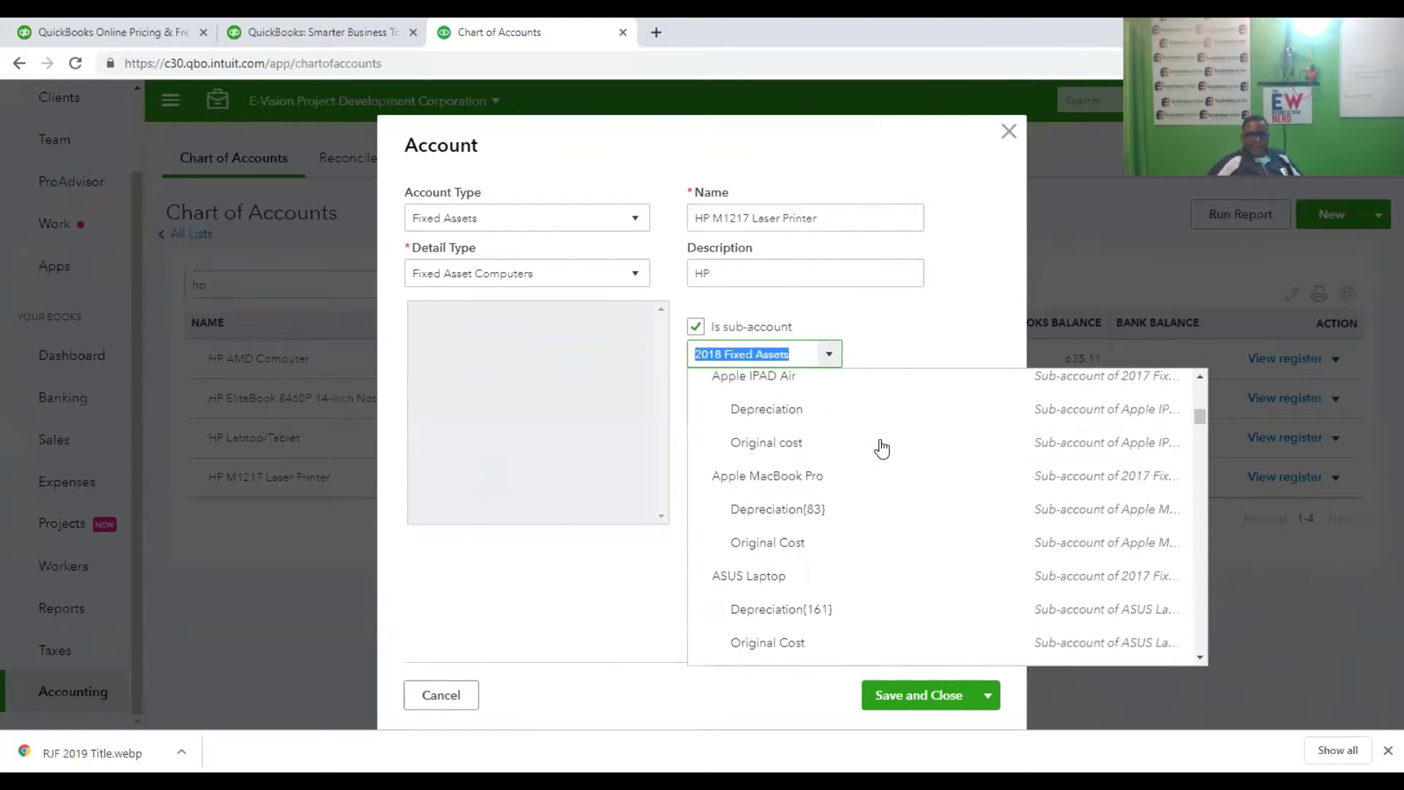
scroll(882, 448, down, 3)
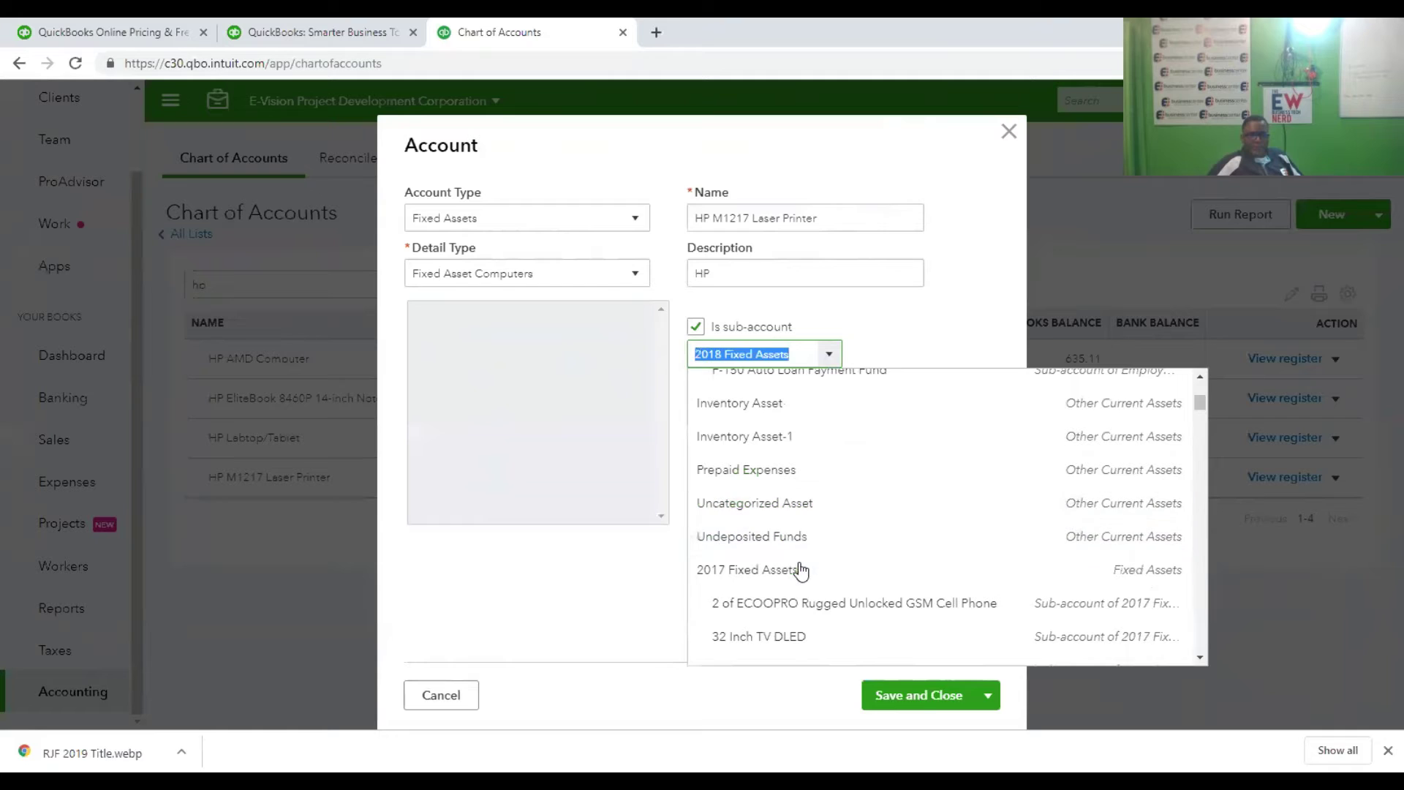
click(802, 567)
click(919, 691)
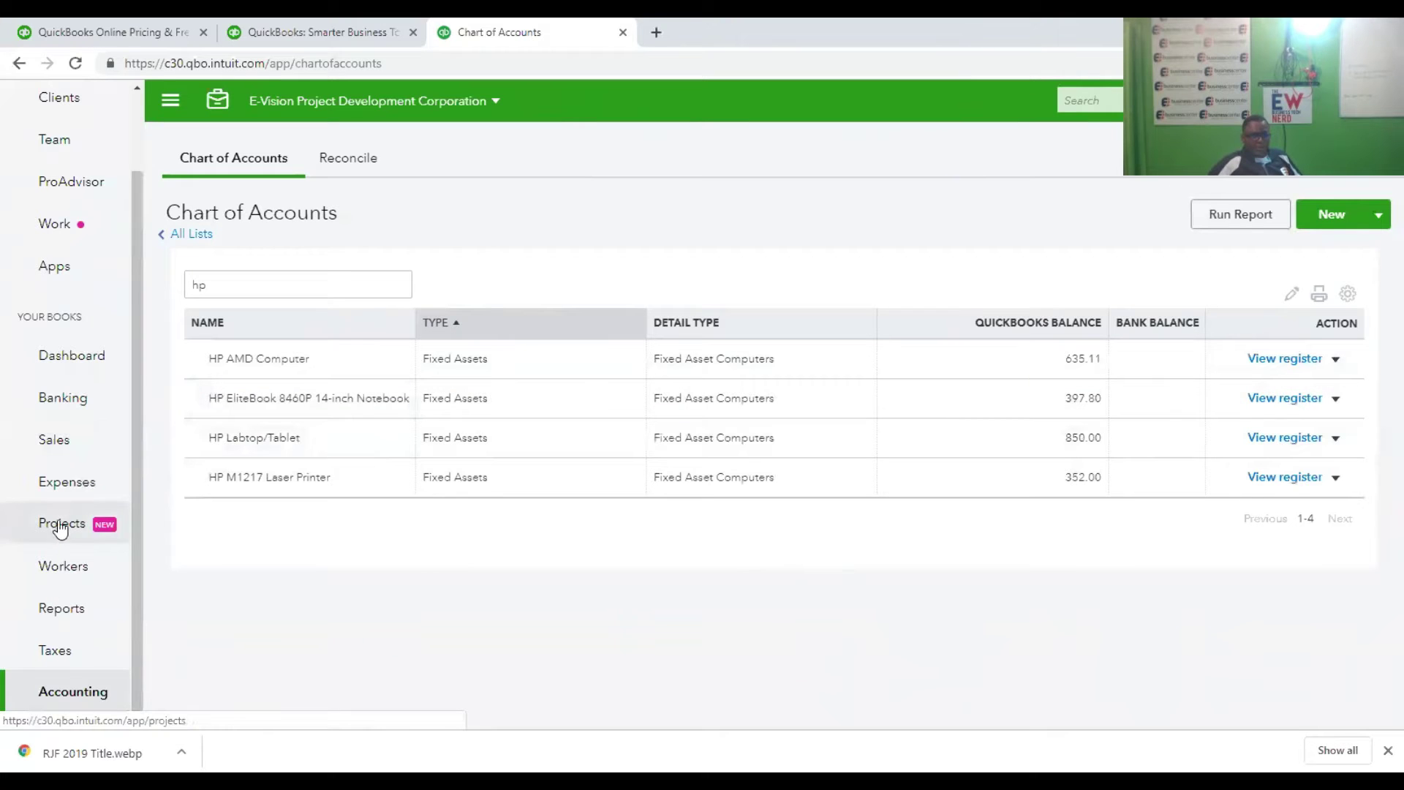
Run the Balance Sheet report with the report period set to Last Year.
click(65, 618)
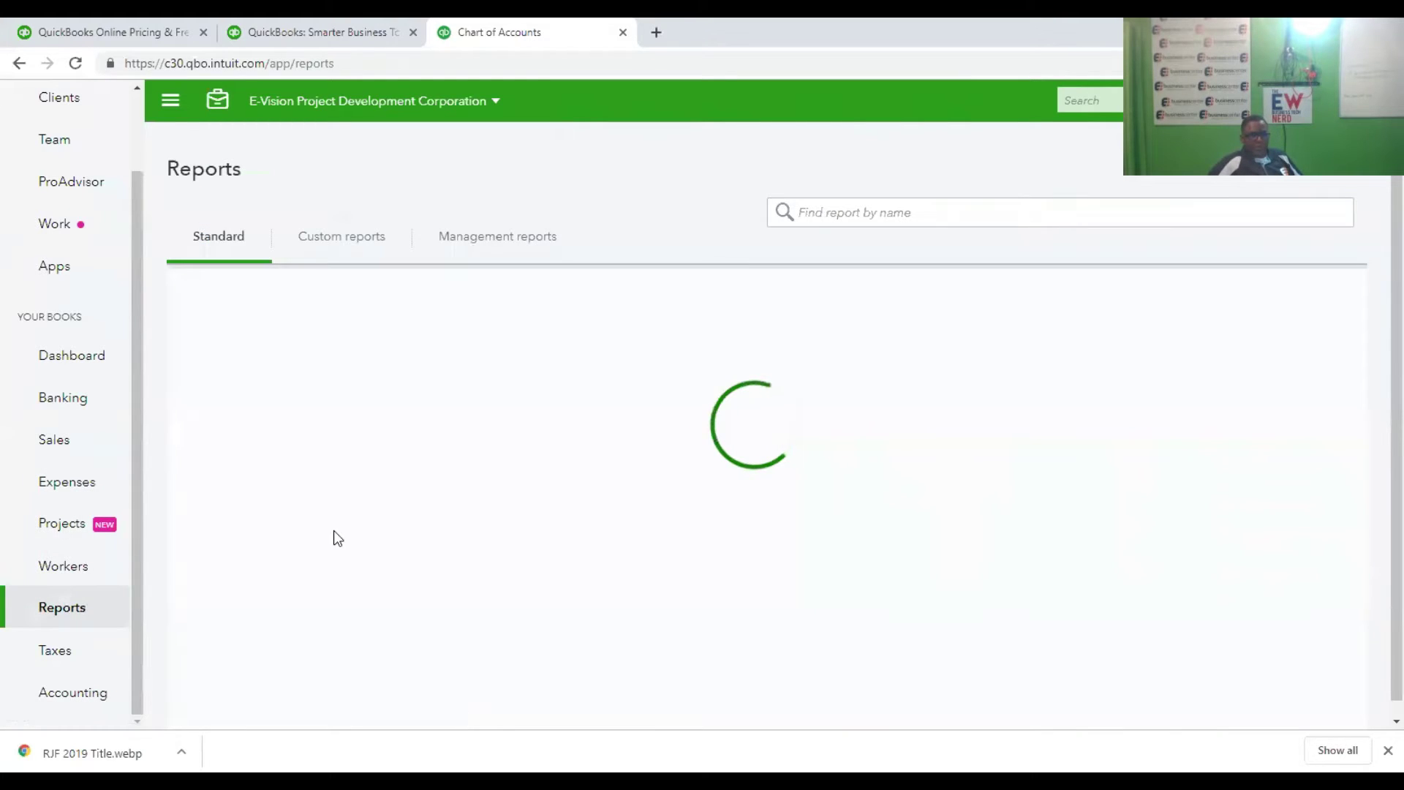
click(287, 408)
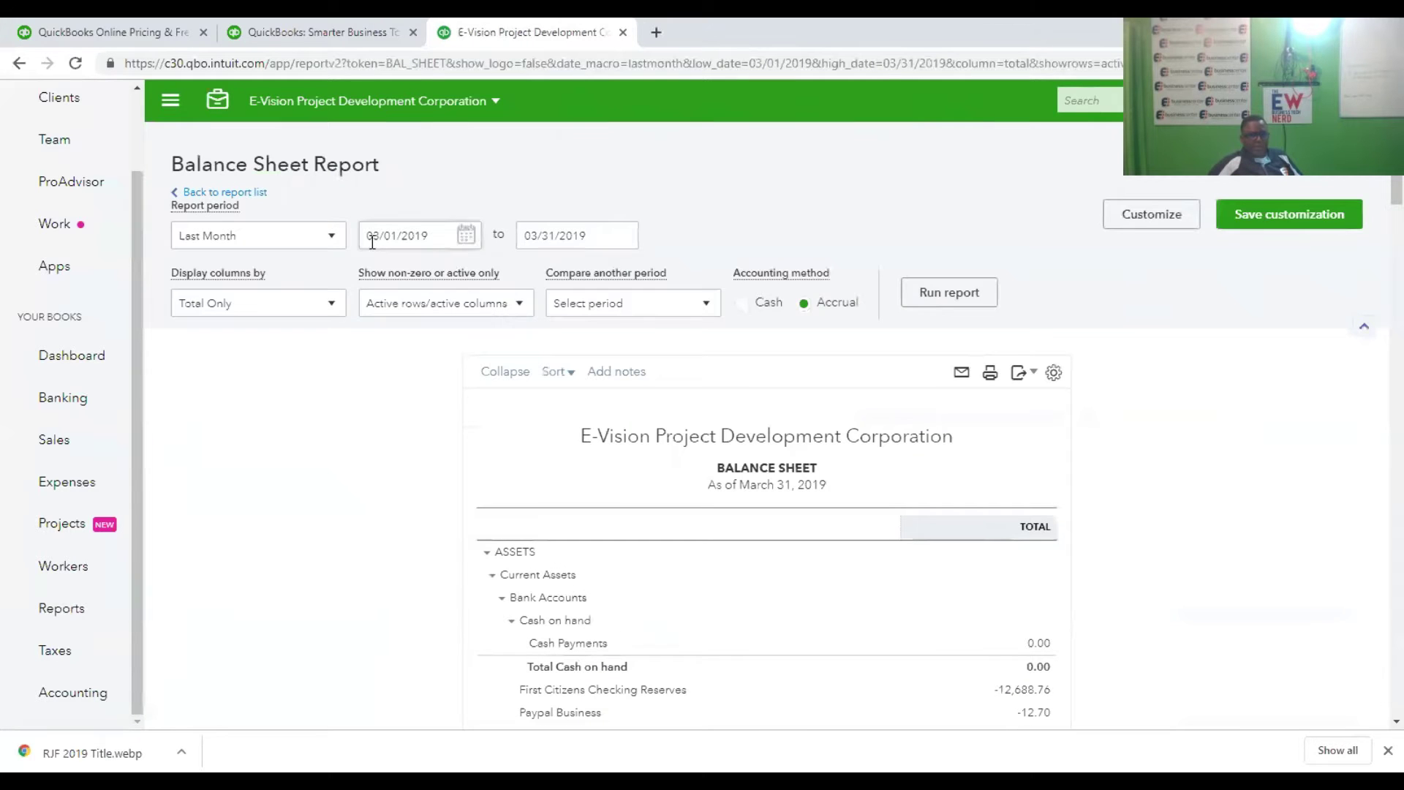
click(331, 236)
click(285, 501)
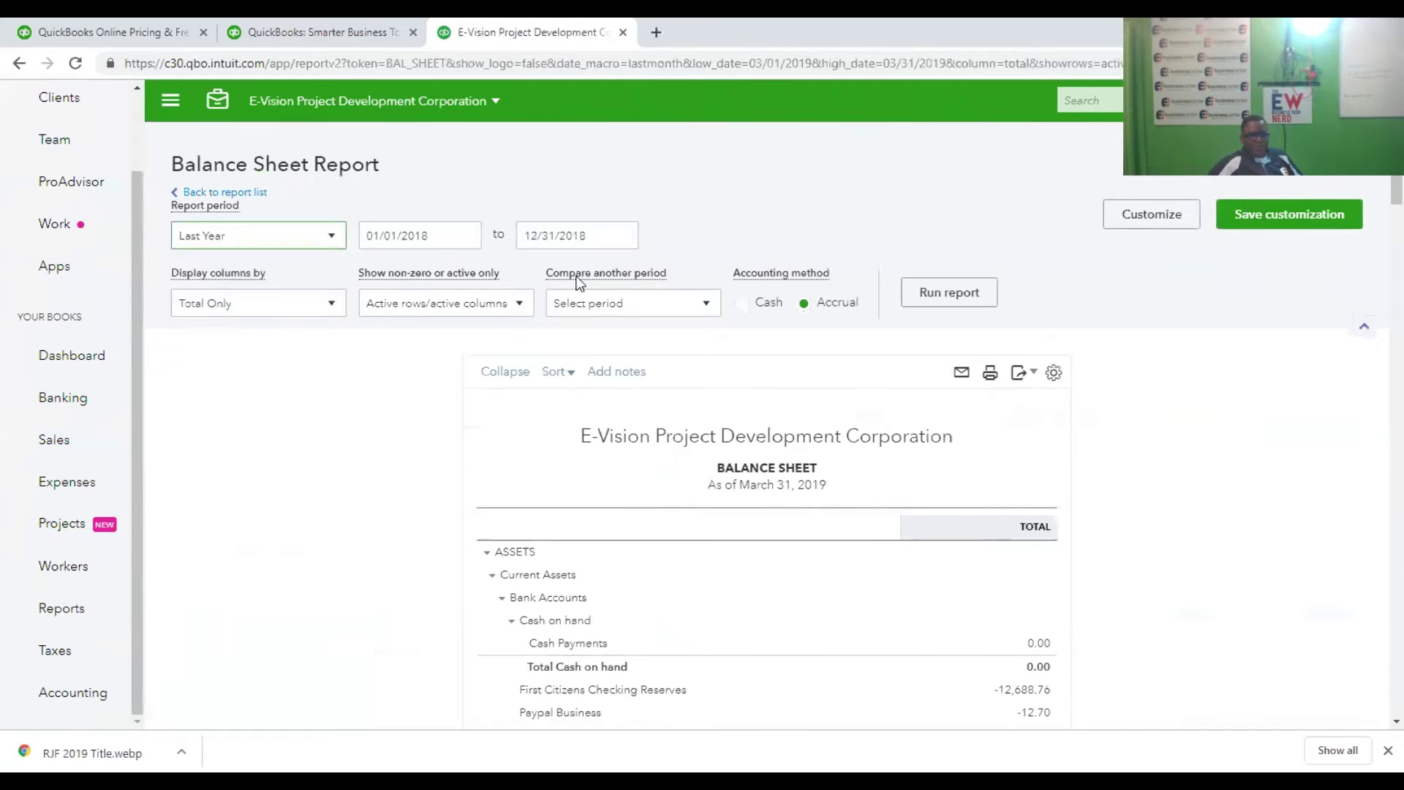
click(939, 294)
Review the 2017 Fixed Assets and 2018 Fixed Assets sections of the Balance Sheet report.
scroll(978, 558, down, 3)
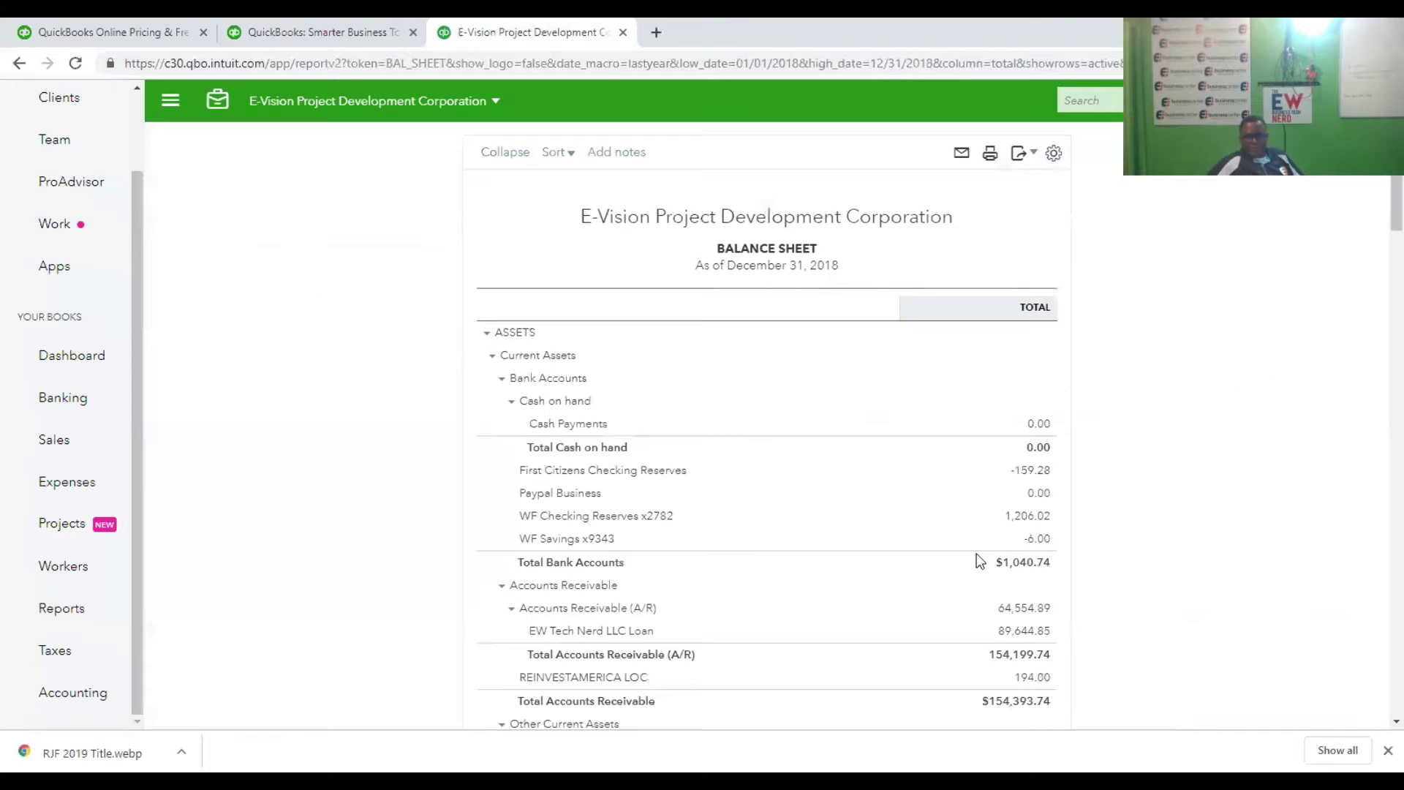
scroll(974, 578, down, 2)
scroll(870, 566, down, 12)
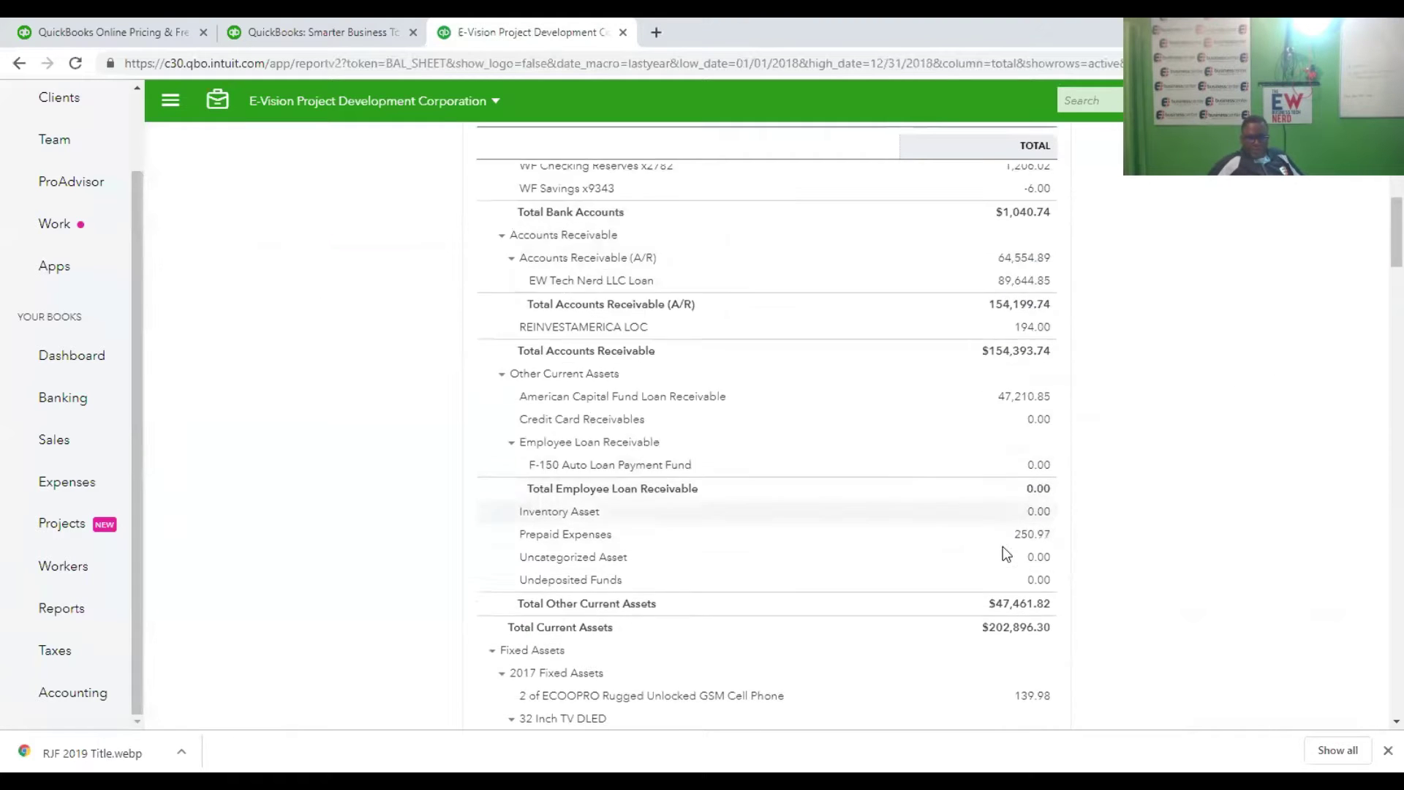
scroll(994, 567, down, 15)
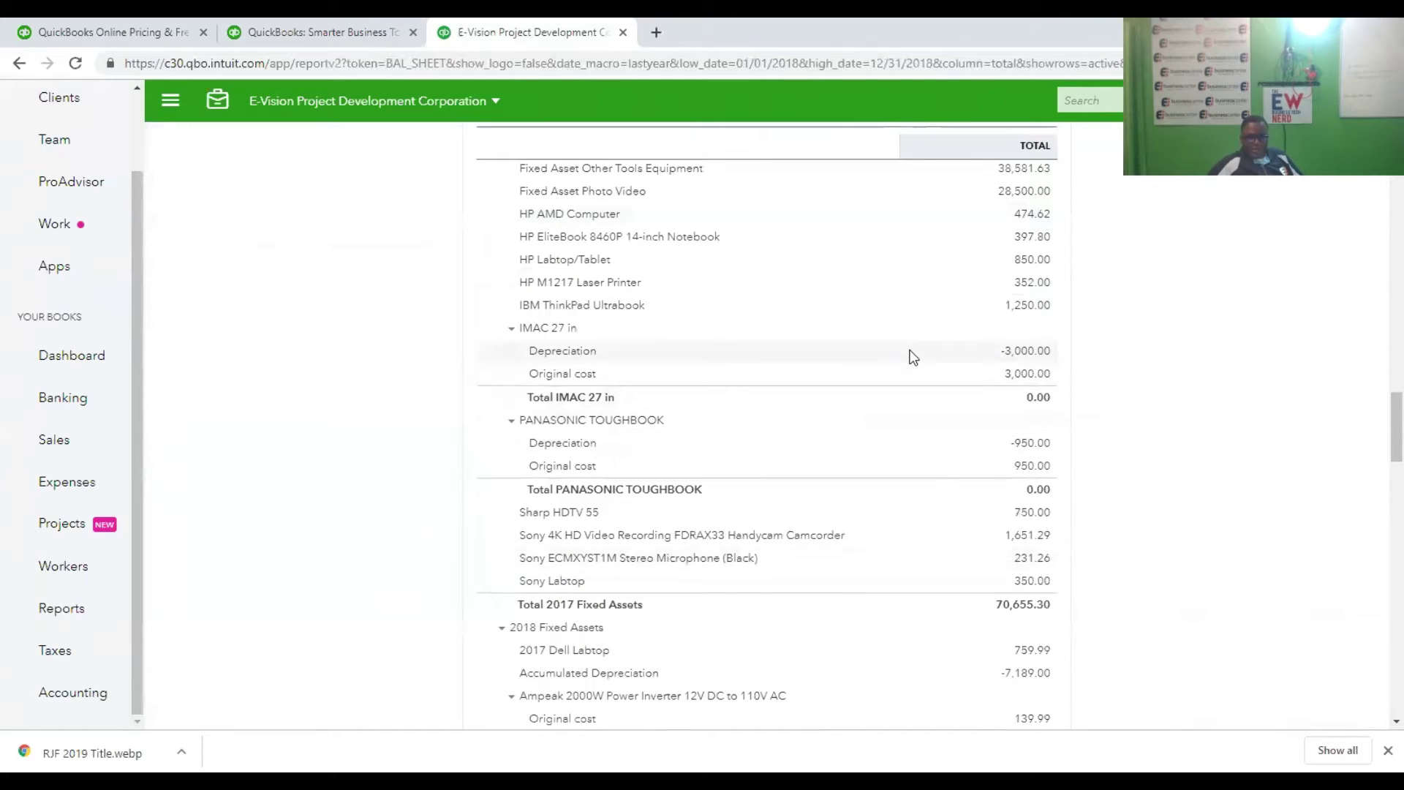
scroll(894, 585, down, 3)
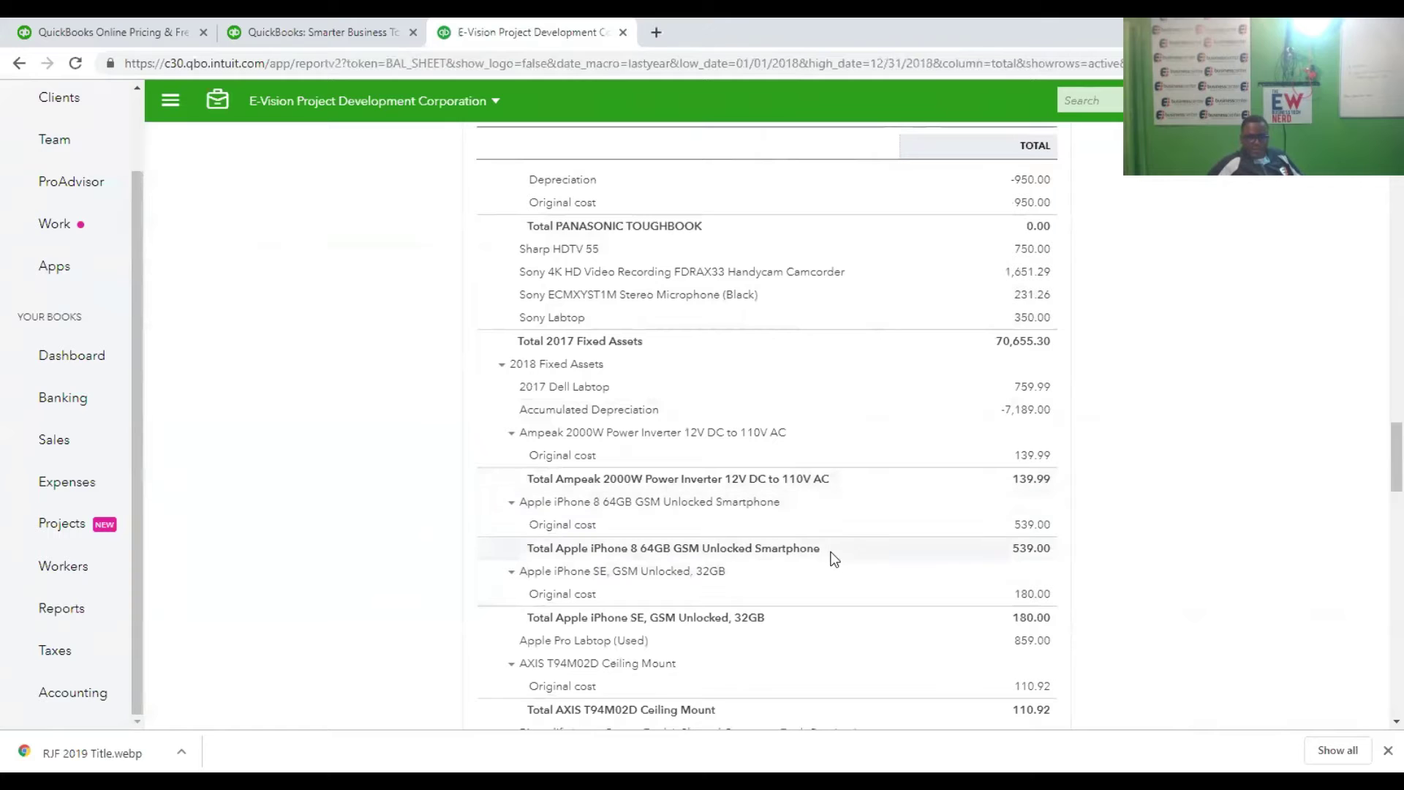
scroll(816, 579, down, 2)
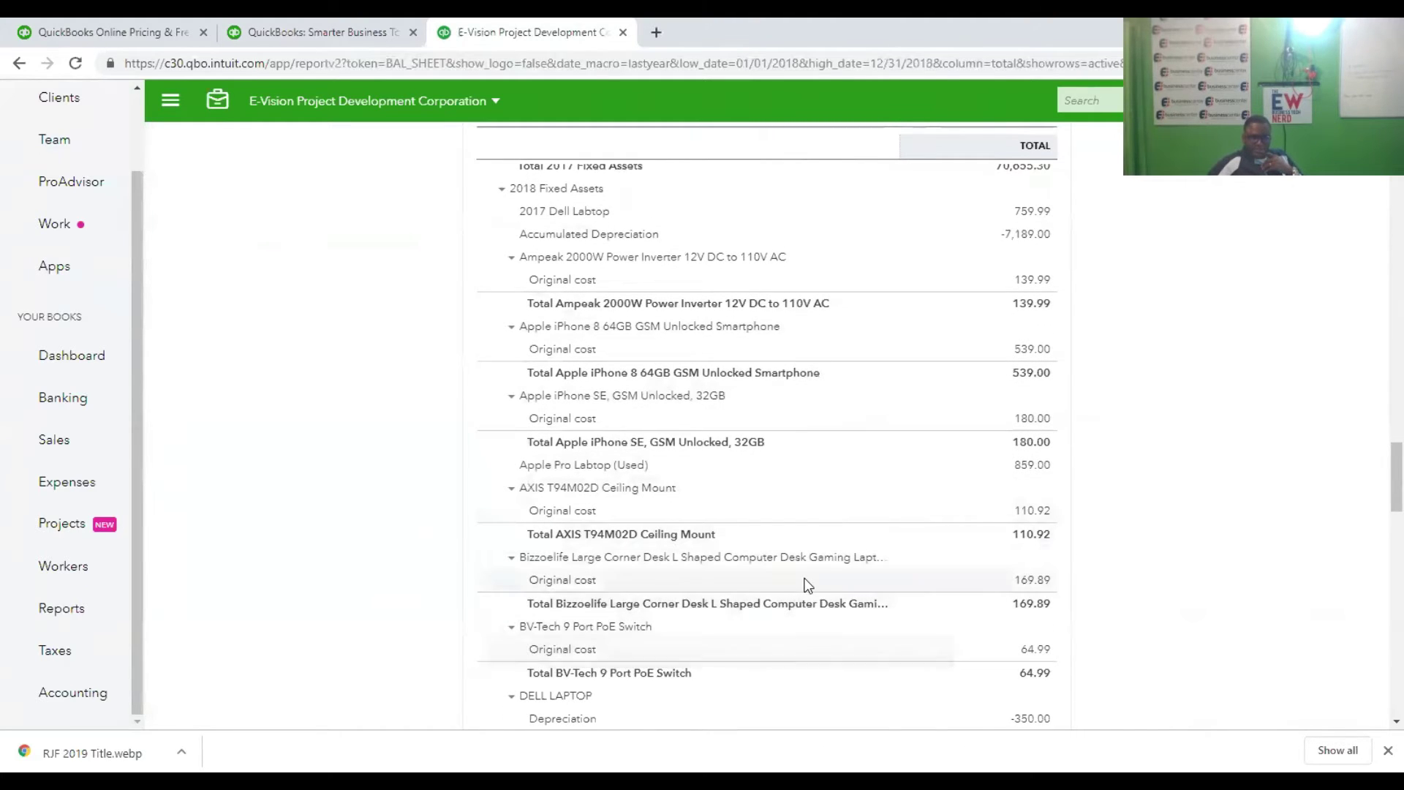
scroll(805, 605, down, 1)
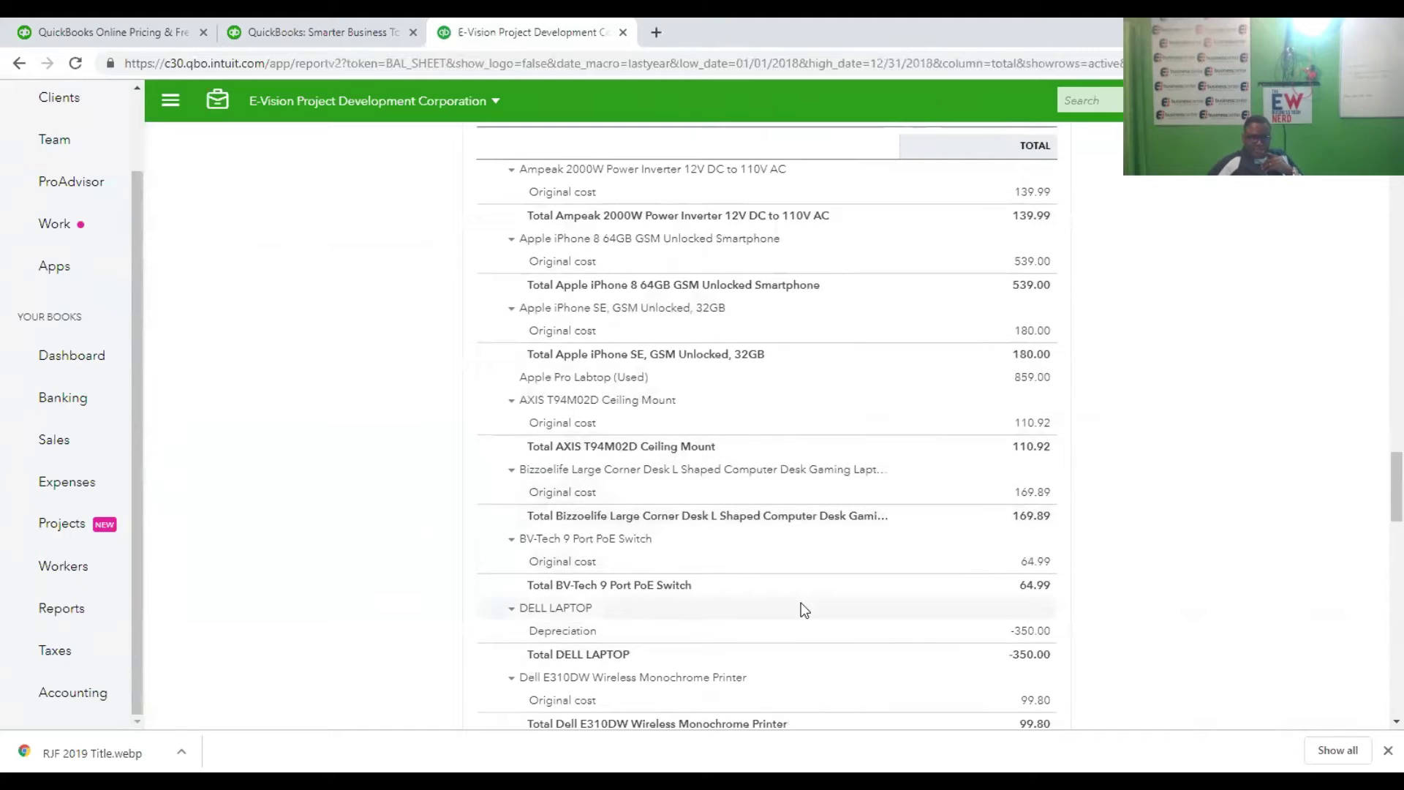
scroll(805, 610, down, 2)
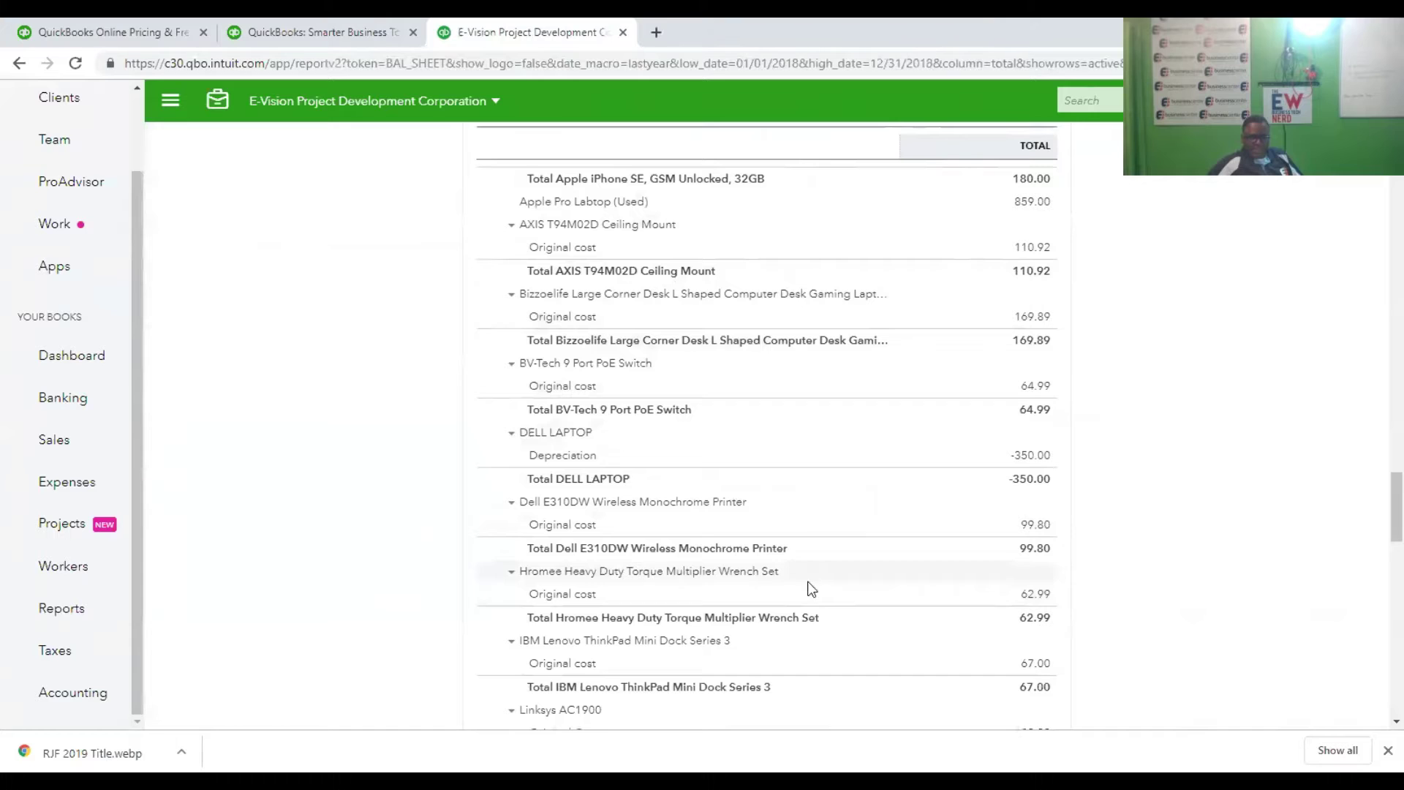
View the transactions behind the Hromee Heavy Duty Torque Multiplier Wrench Set total, then return to the Balance Sheet and review the remaining fixed assets.
click(1034, 618)
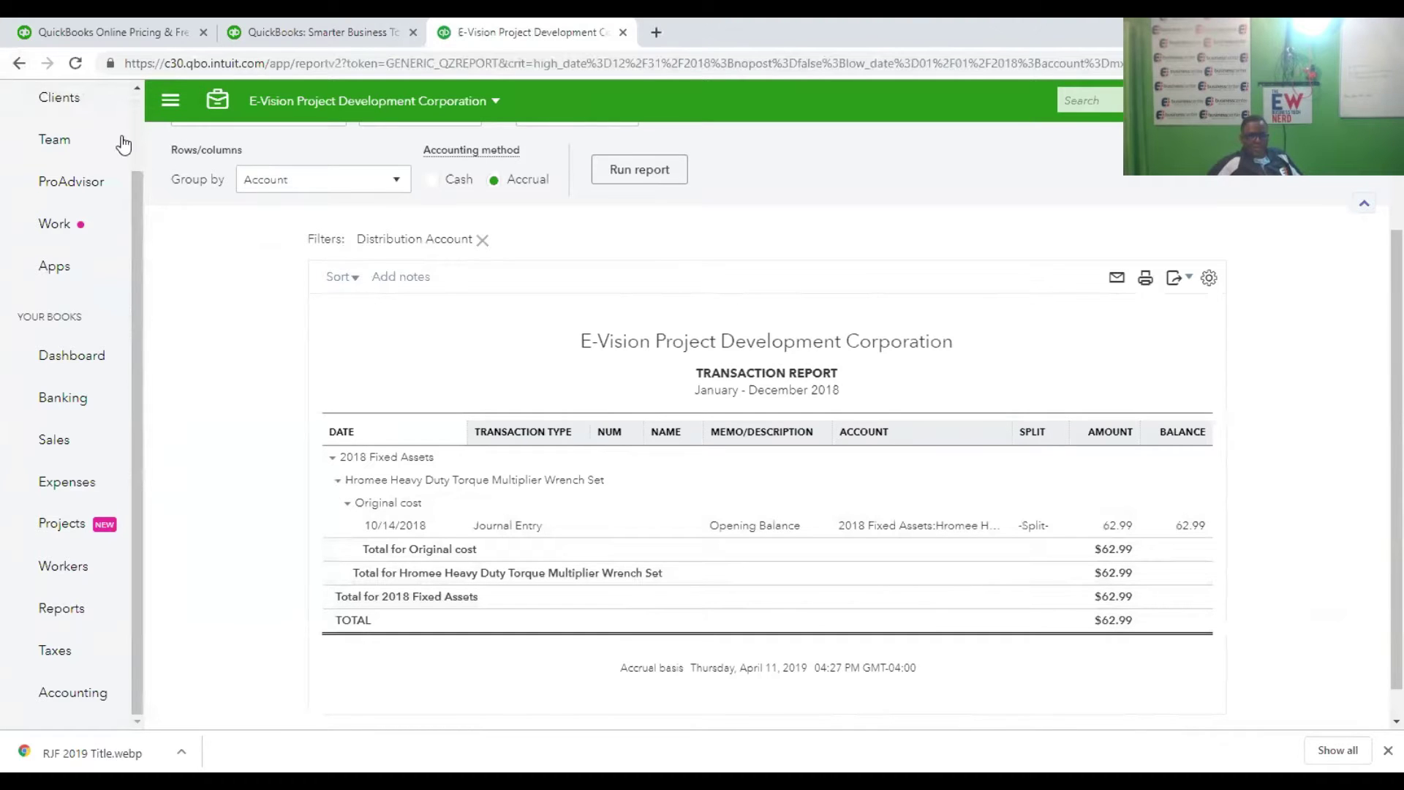
click(19, 67)
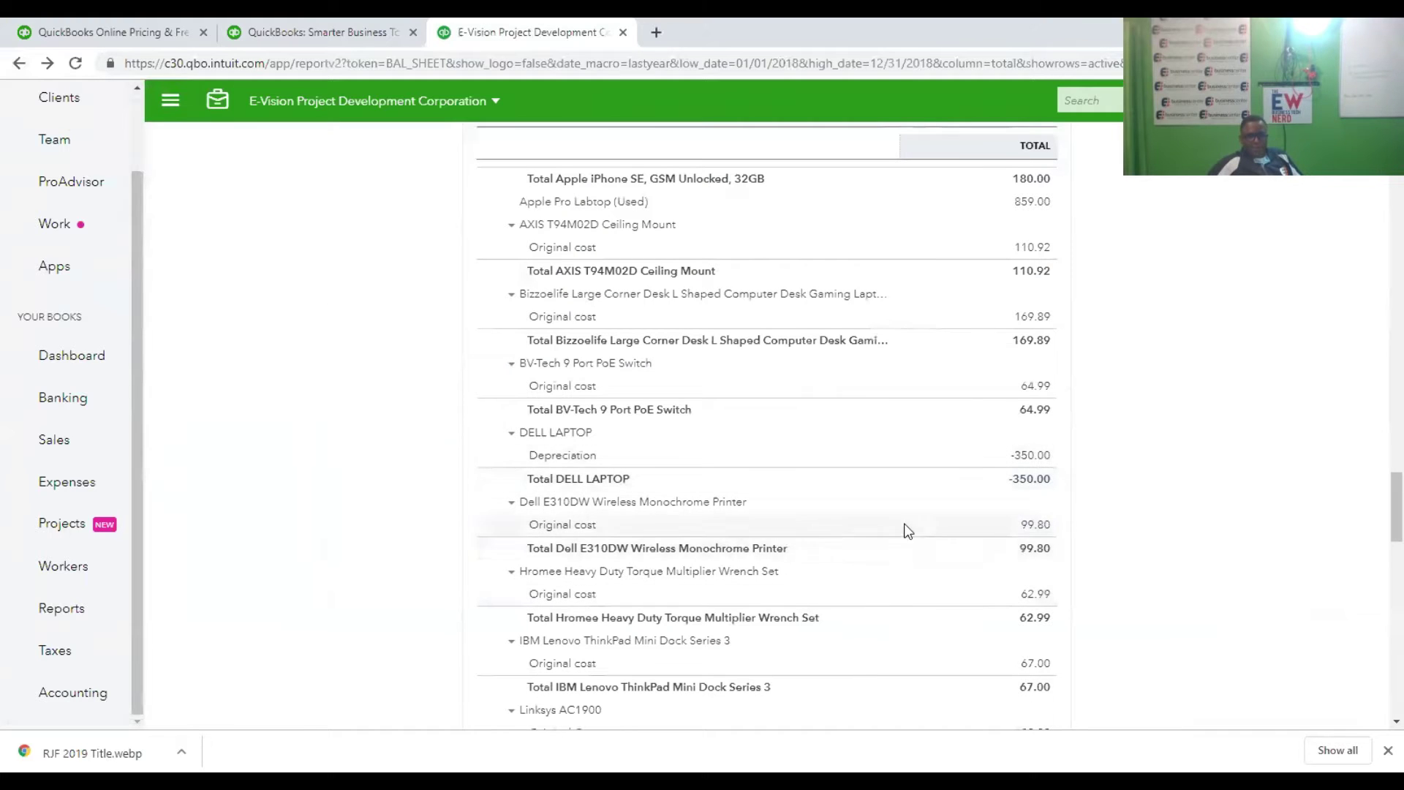
scroll(880, 598, down, 1)
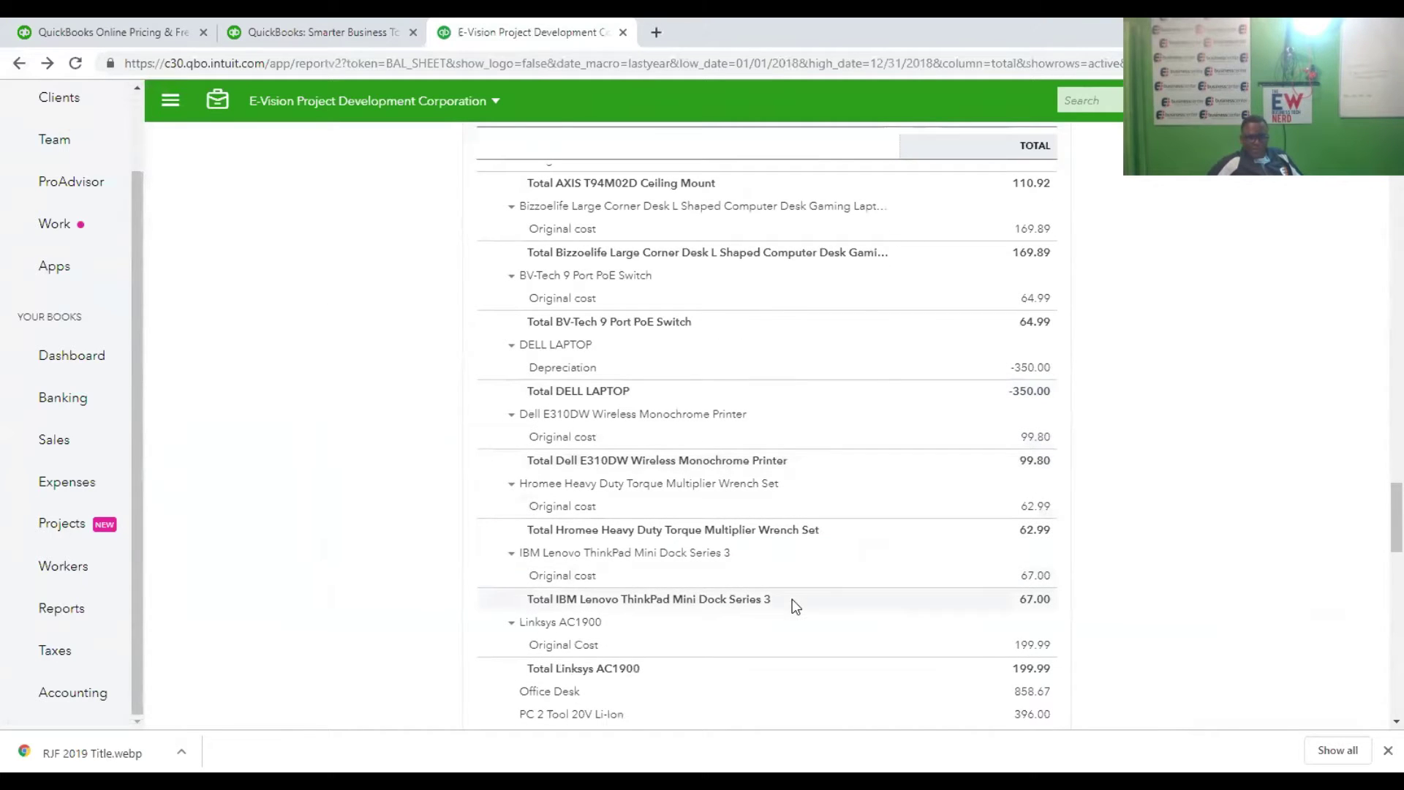
scroll(775, 606, down, 2)
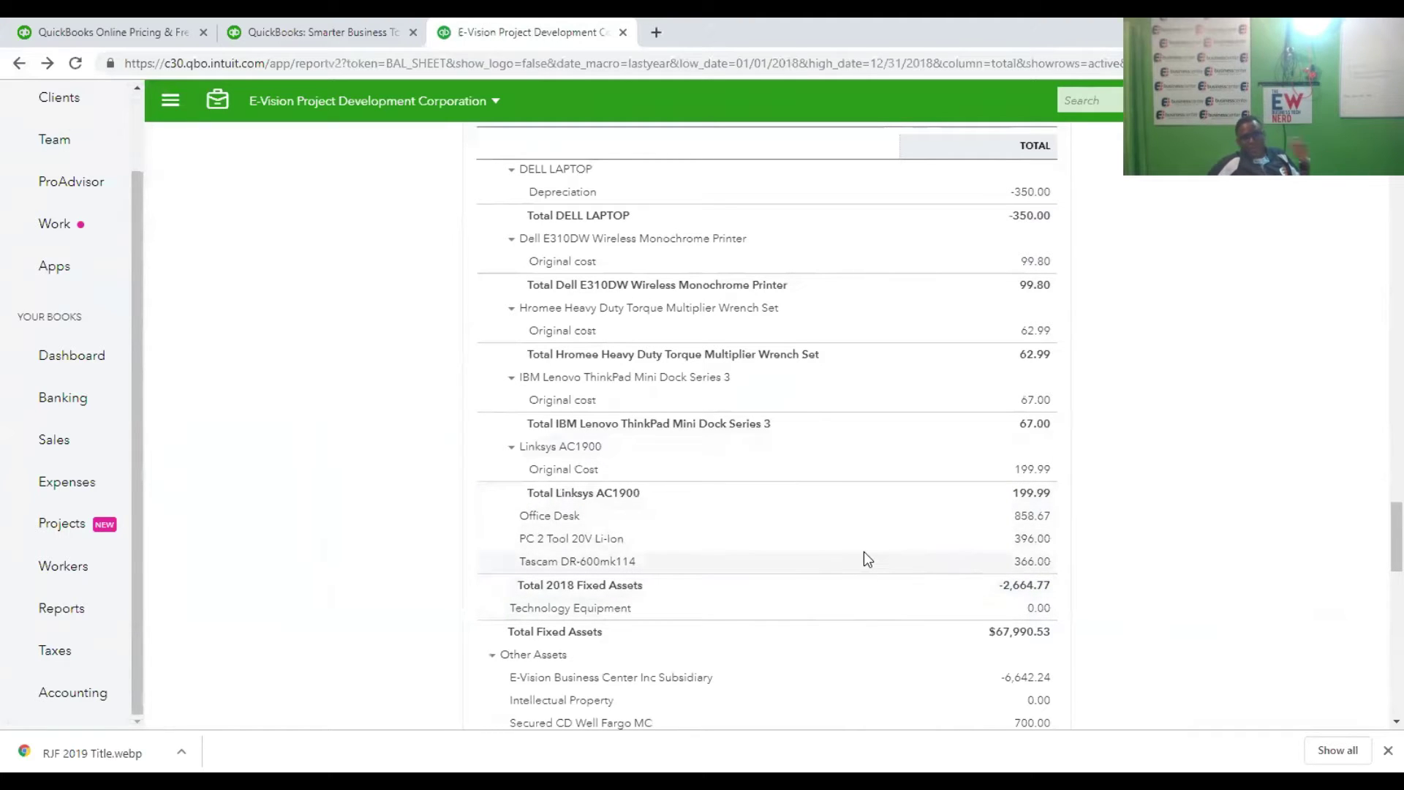
scroll(961, 507, up, 6)
scroll(969, 510, up, 4)
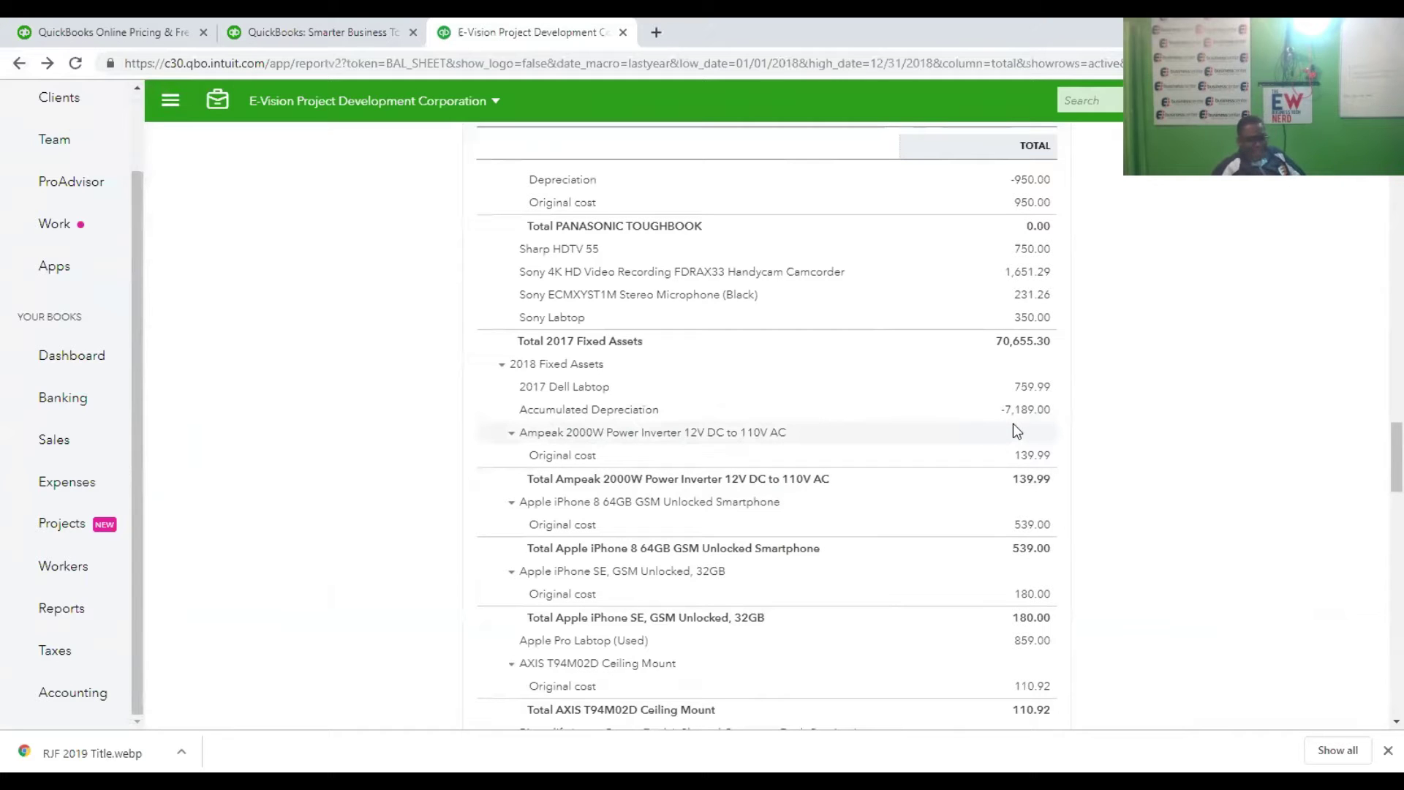
scroll(1064, 263, up, 1)
scroll(1065, 269, up, 8)
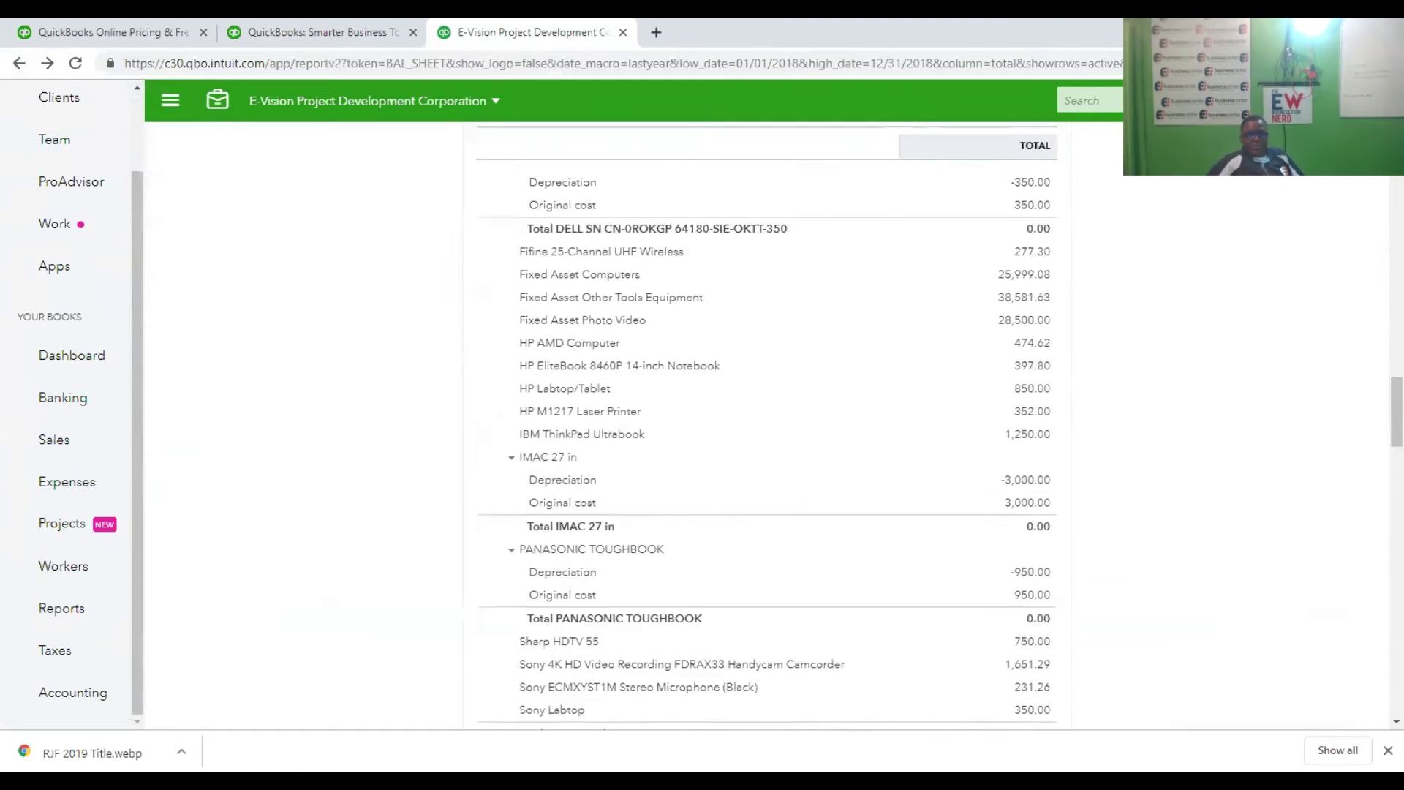
Start a new account in the Chart of Accounts with account type Fixed Assets and detail type Fixed Asset Furniture.
click(1264, 101)
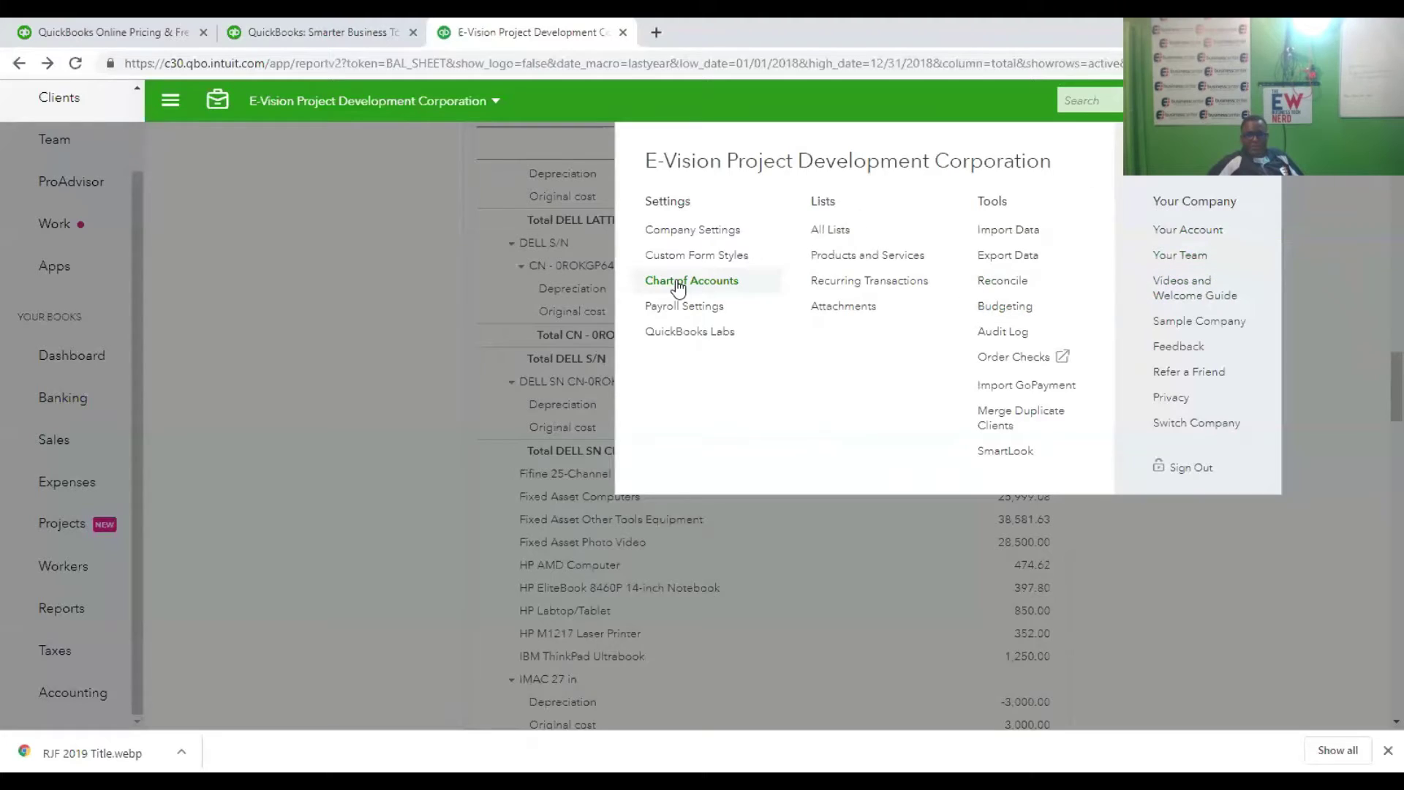
click(678, 283)
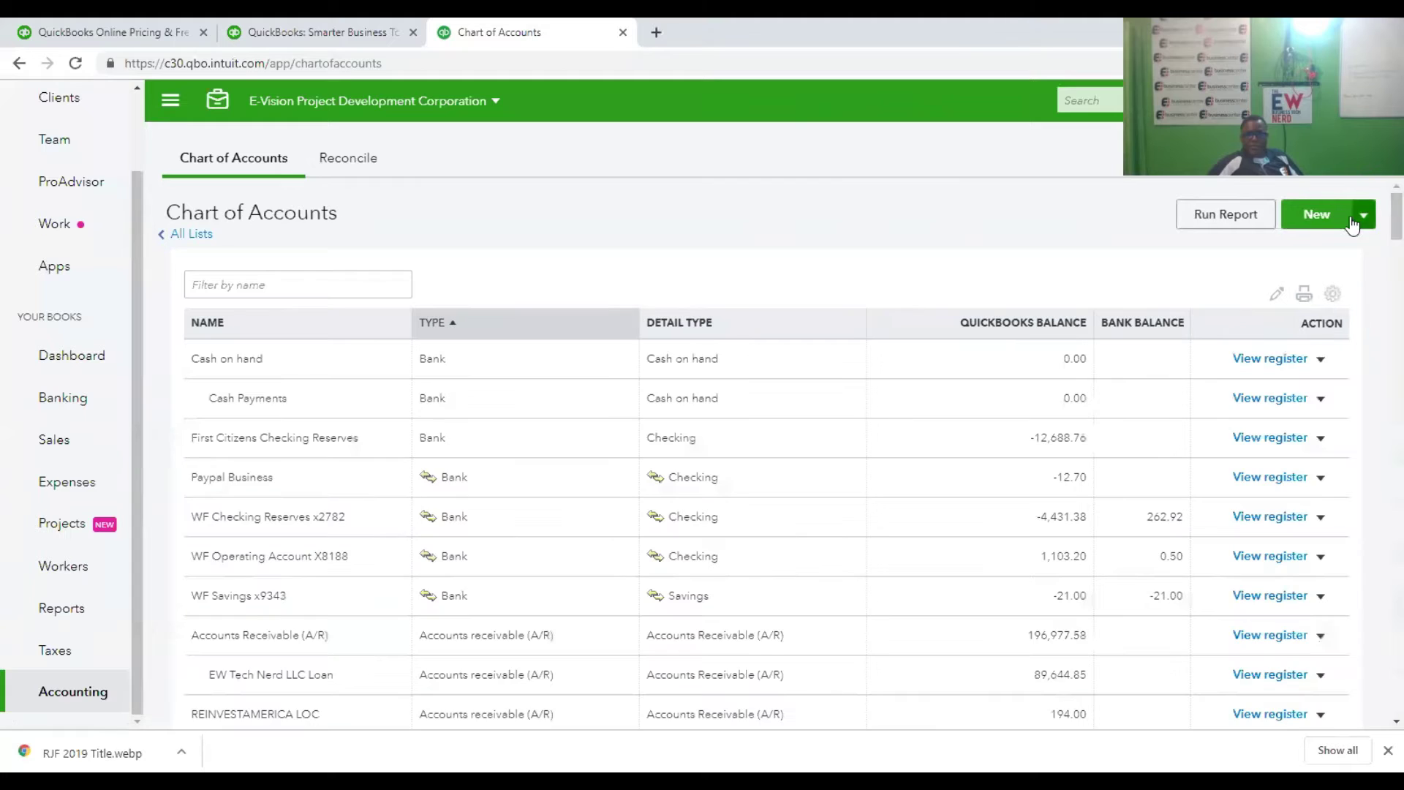
click(1316, 214)
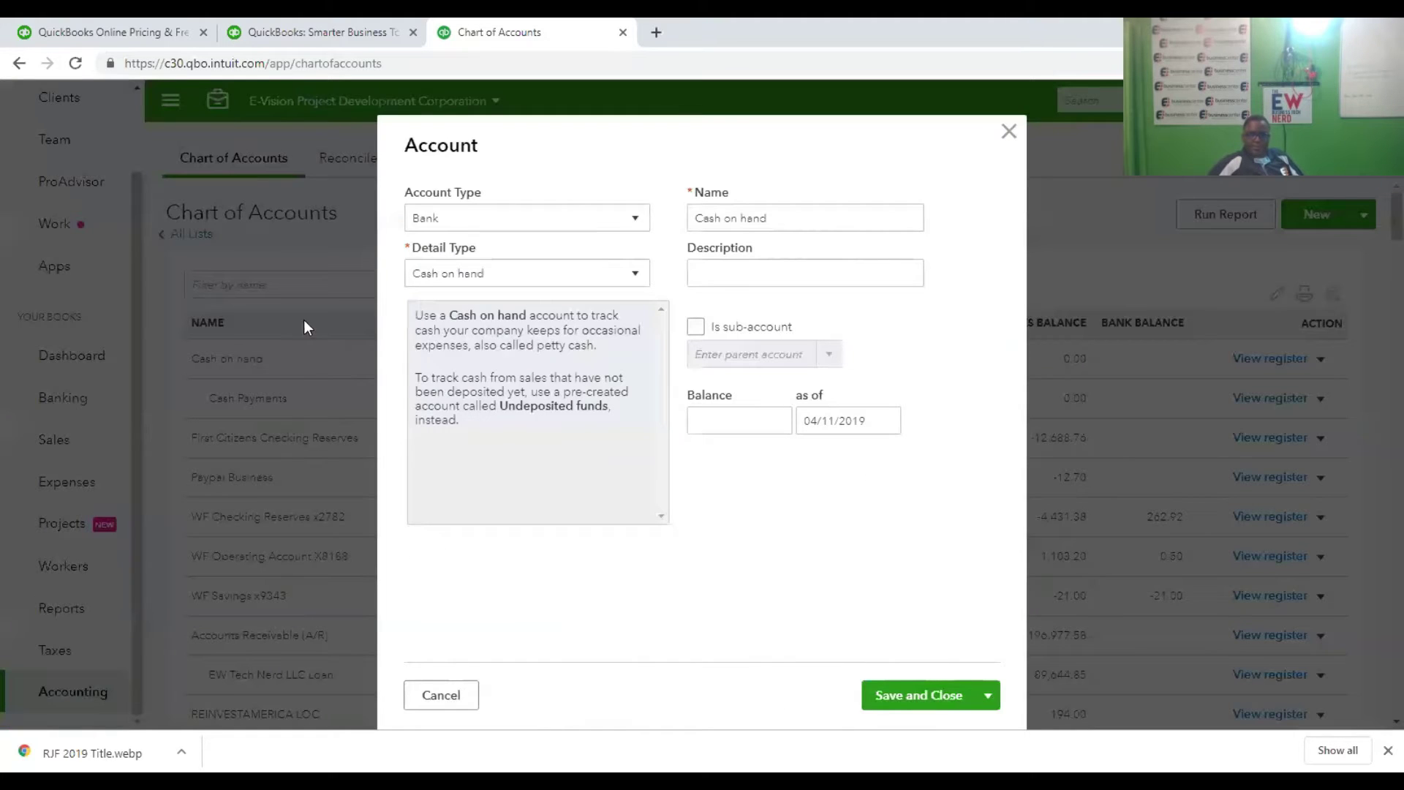
click(590, 218)
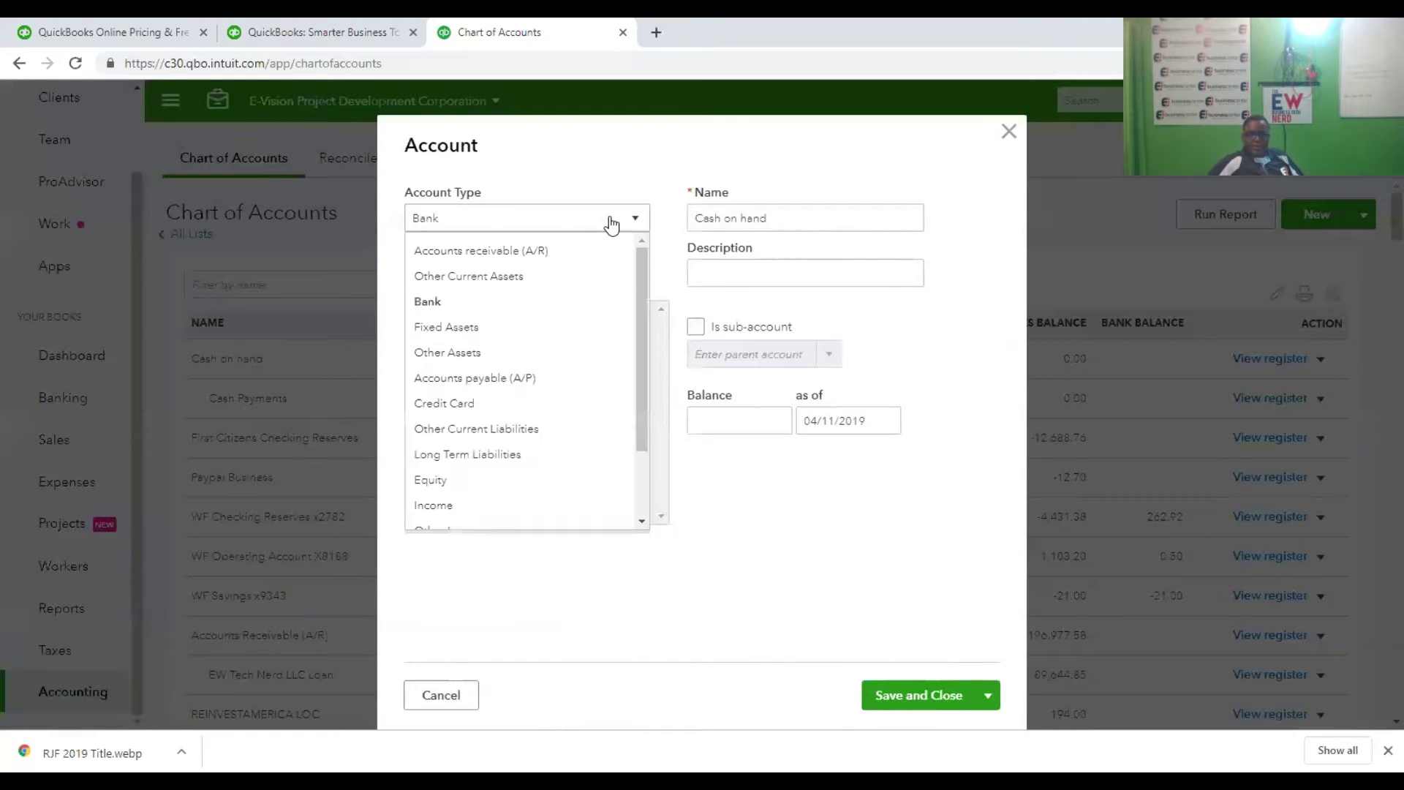
click(549, 332)
click(623, 276)
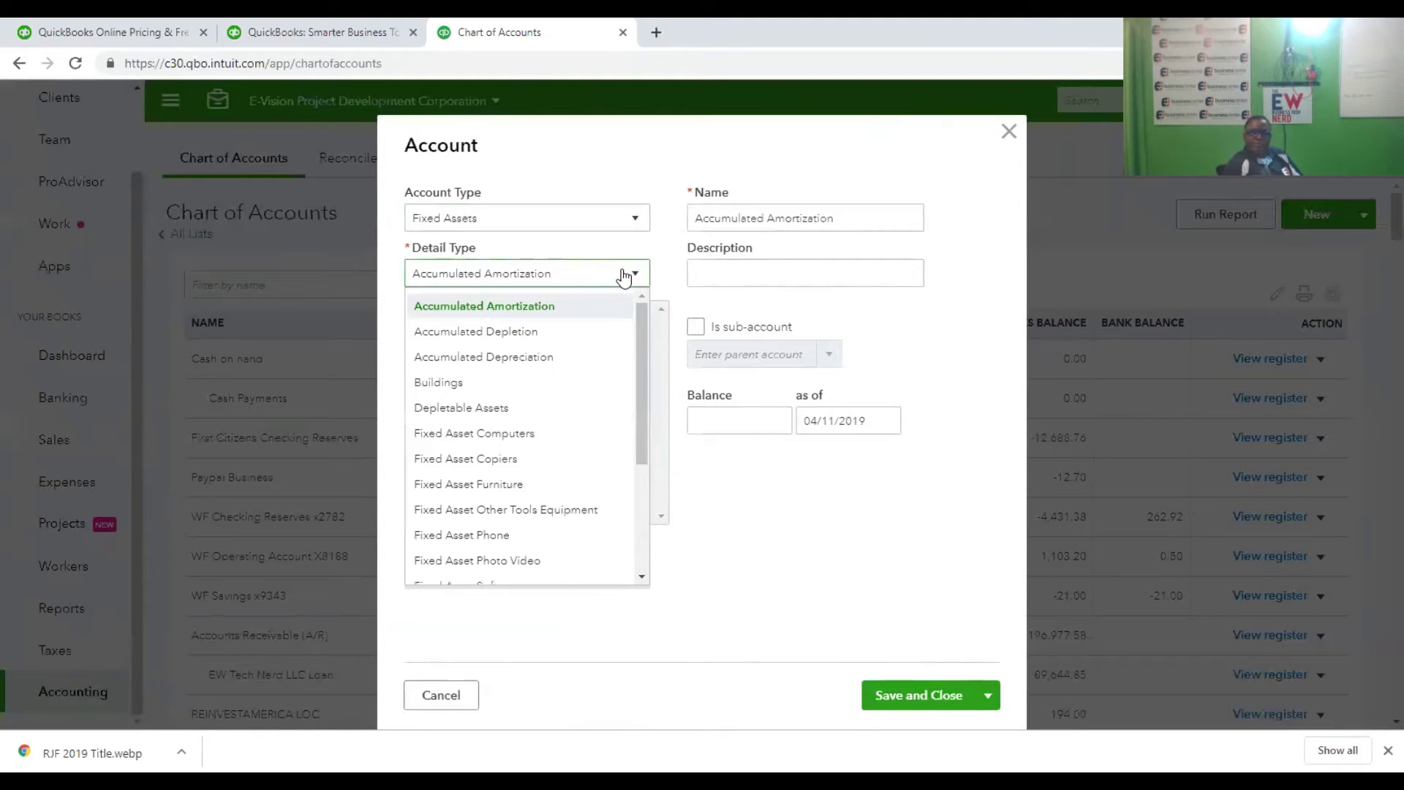
click(541, 483)
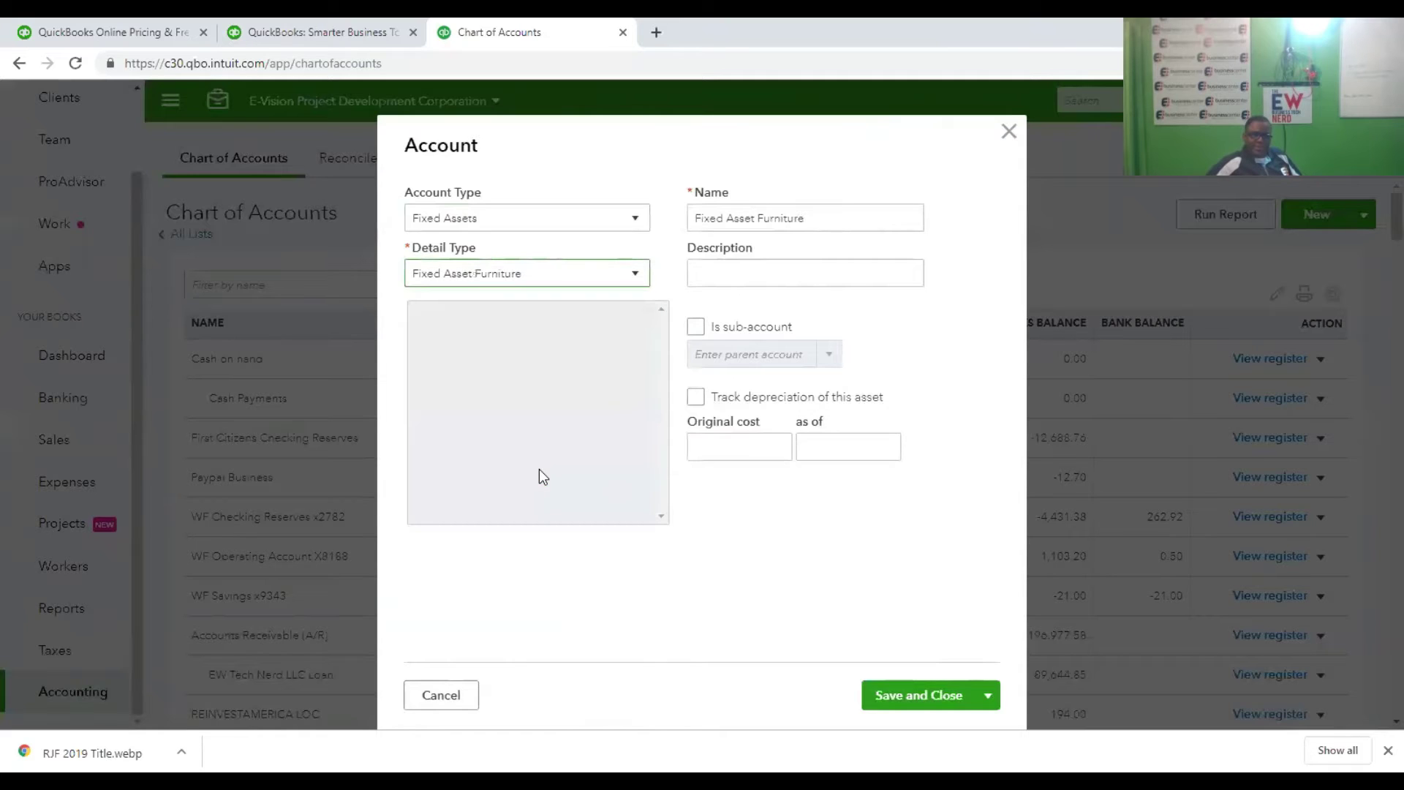
Name the new furniture account Office Desk 1 and enter a description identifying the employee's office where it is kept.
triple_click(804, 219)
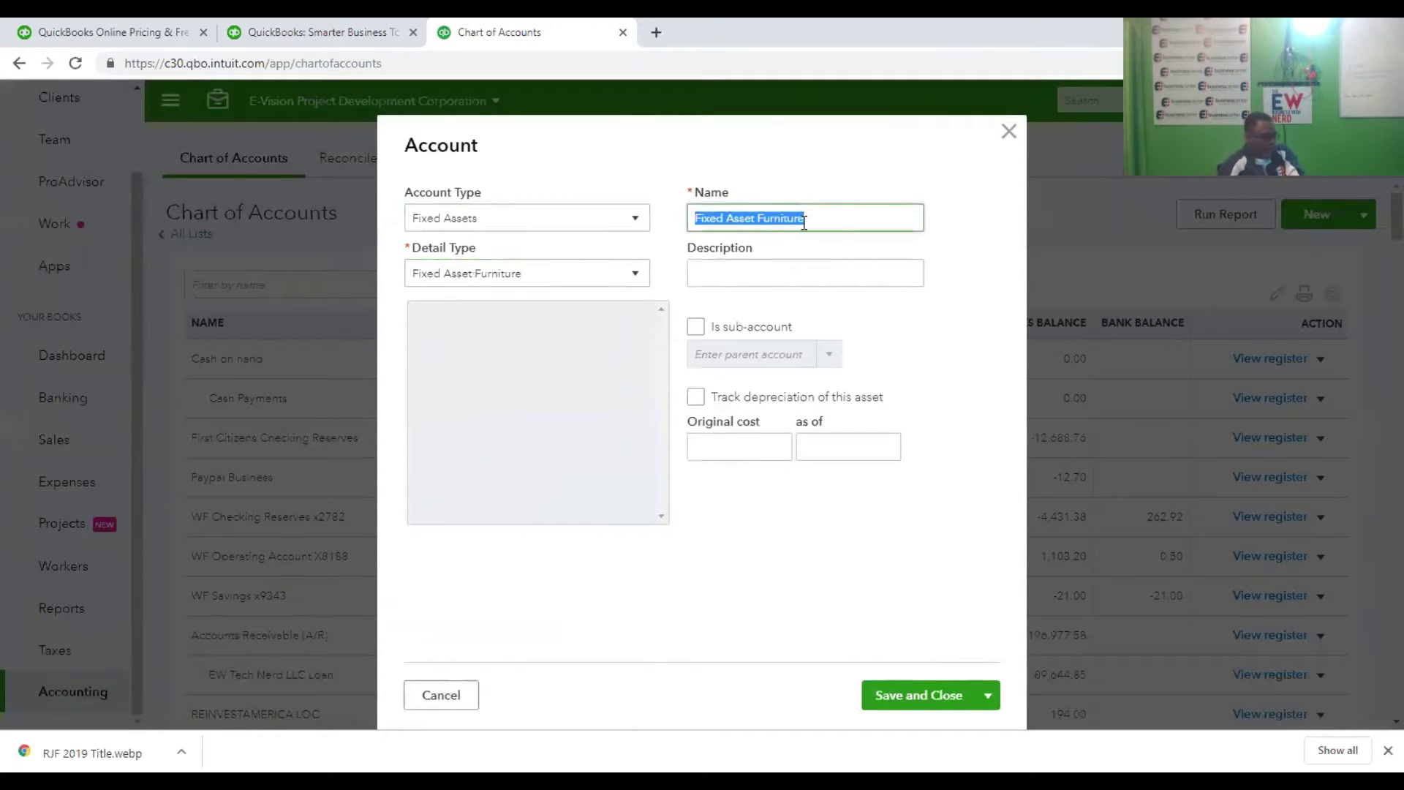
text(Office Desk 1)
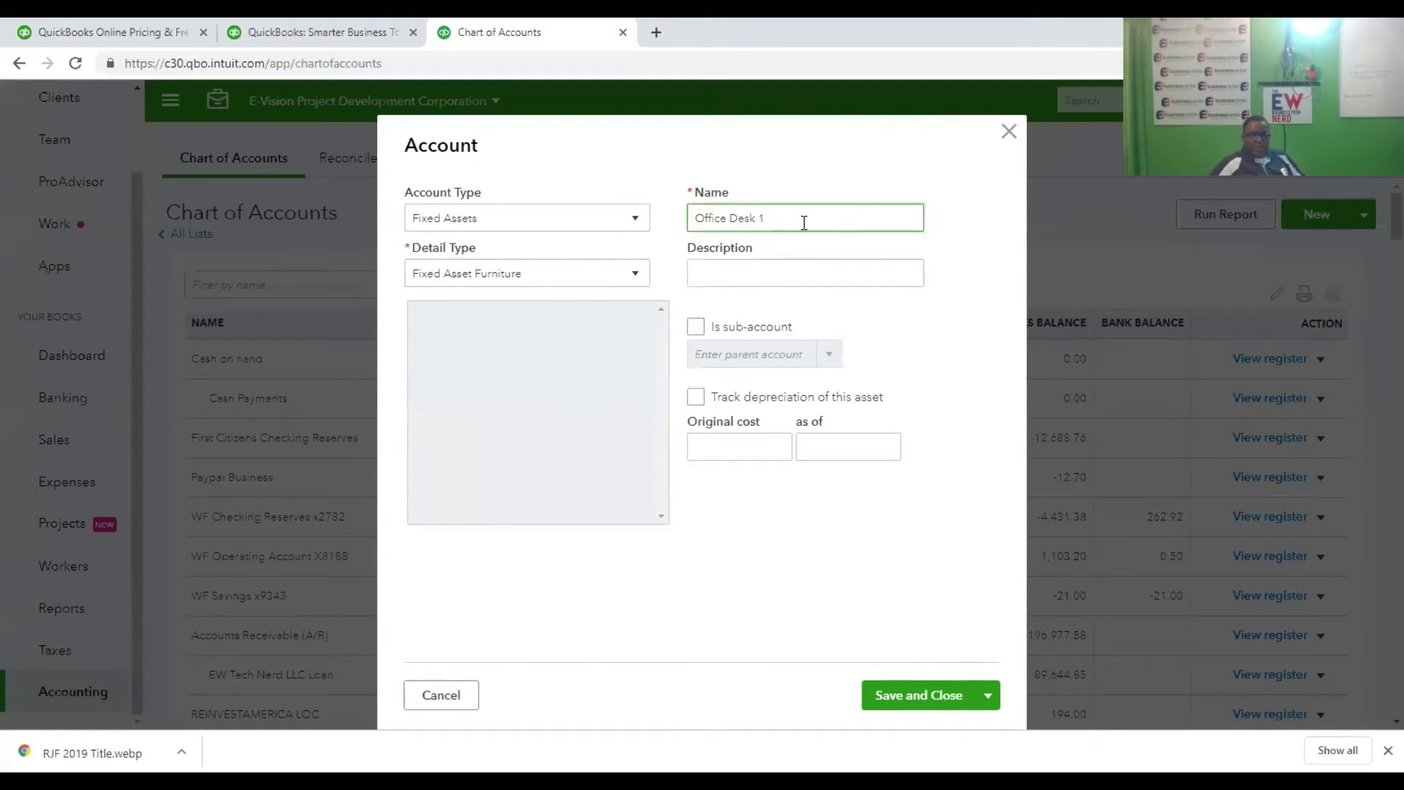
click(790, 261)
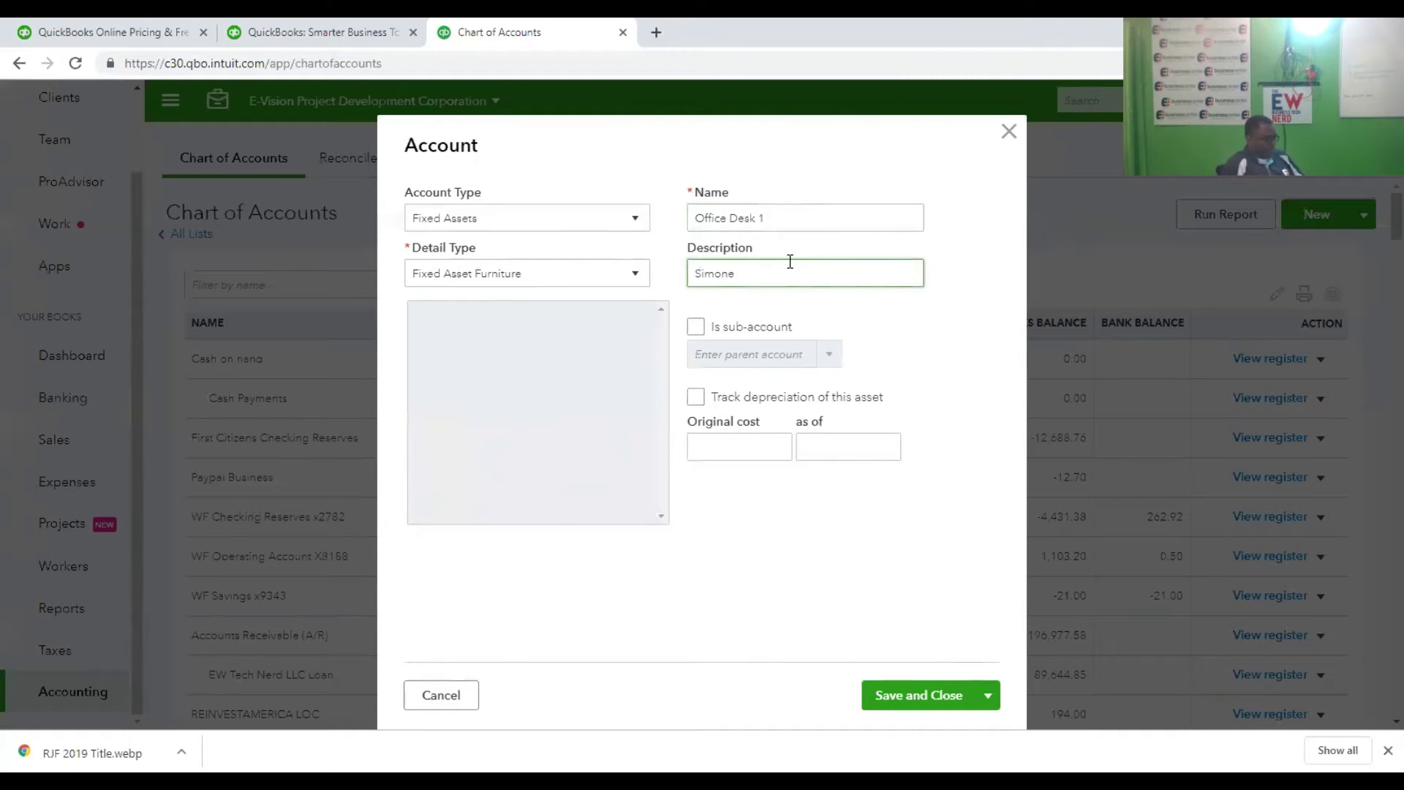
text(Simone Office)
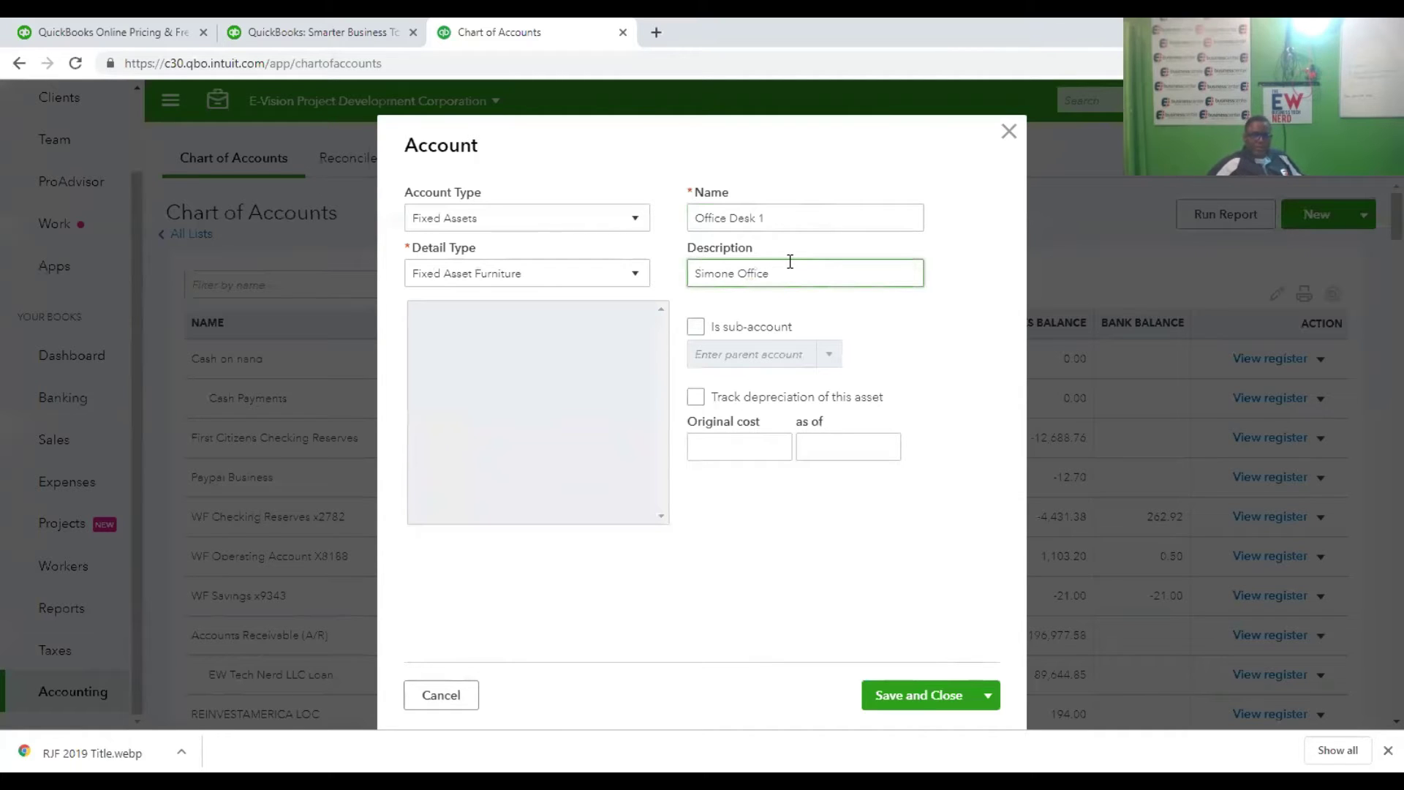
Enter an original cost of 79.76 for the desk and leave depreciation tracking switched off.
click(695, 397)
click(737, 497)
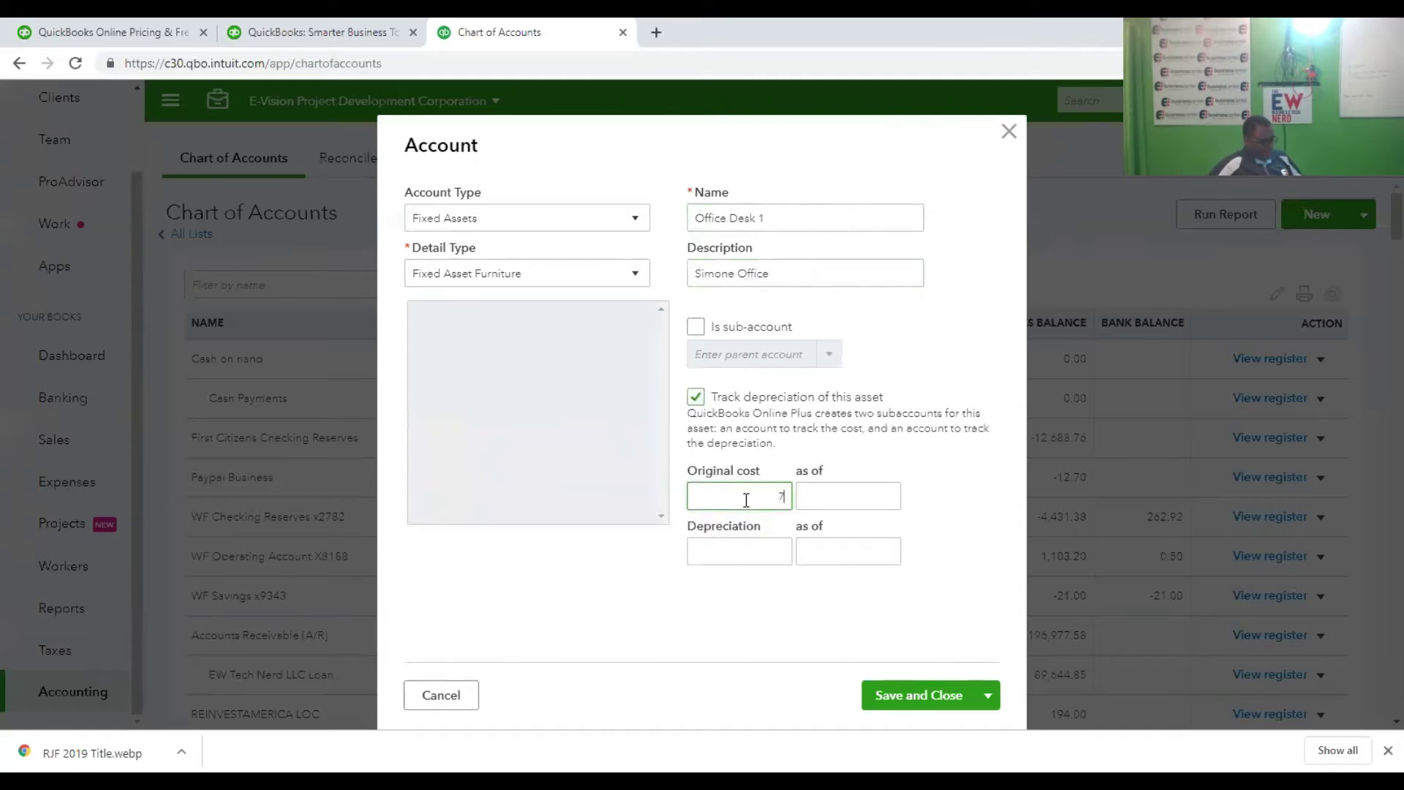
text(76)
click(886, 502)
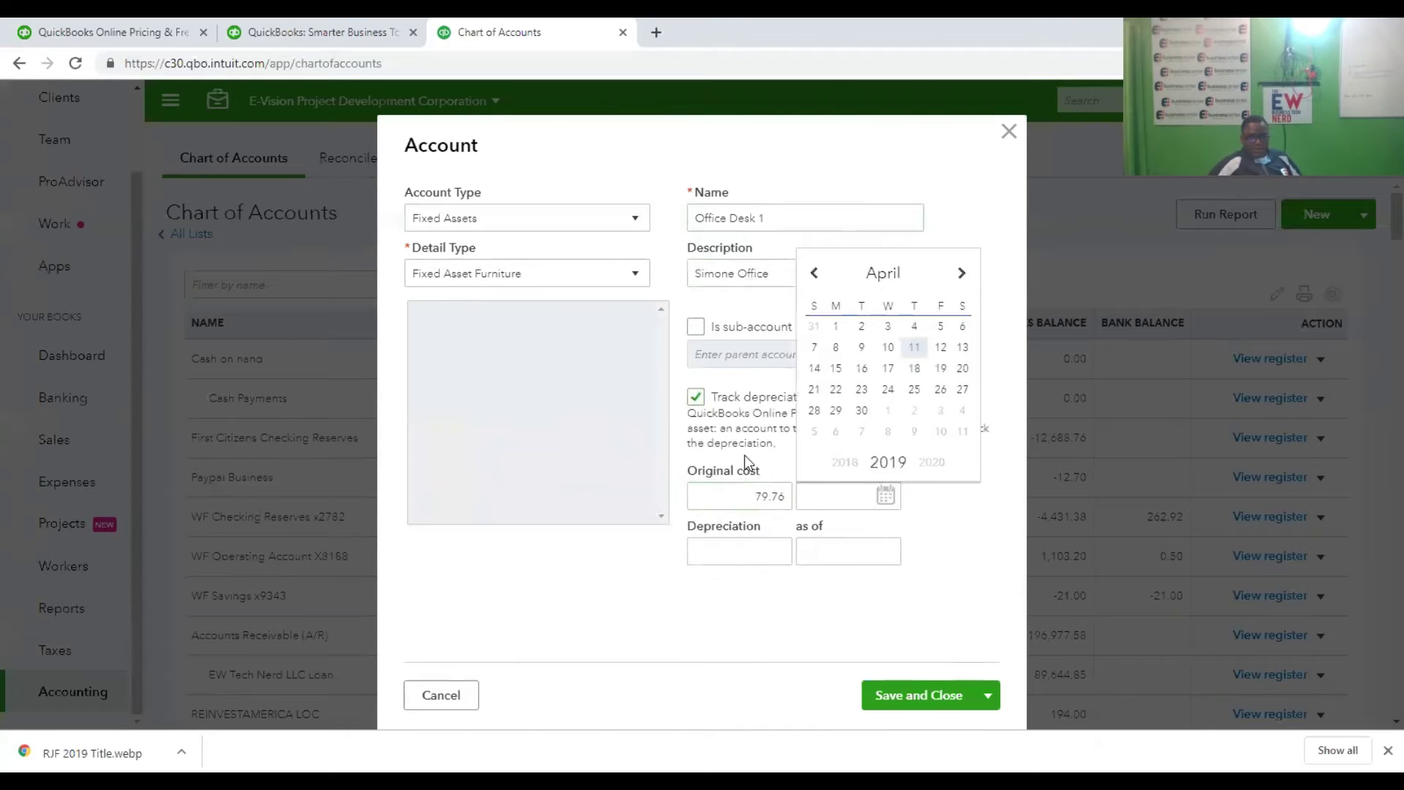
click(697, 399)
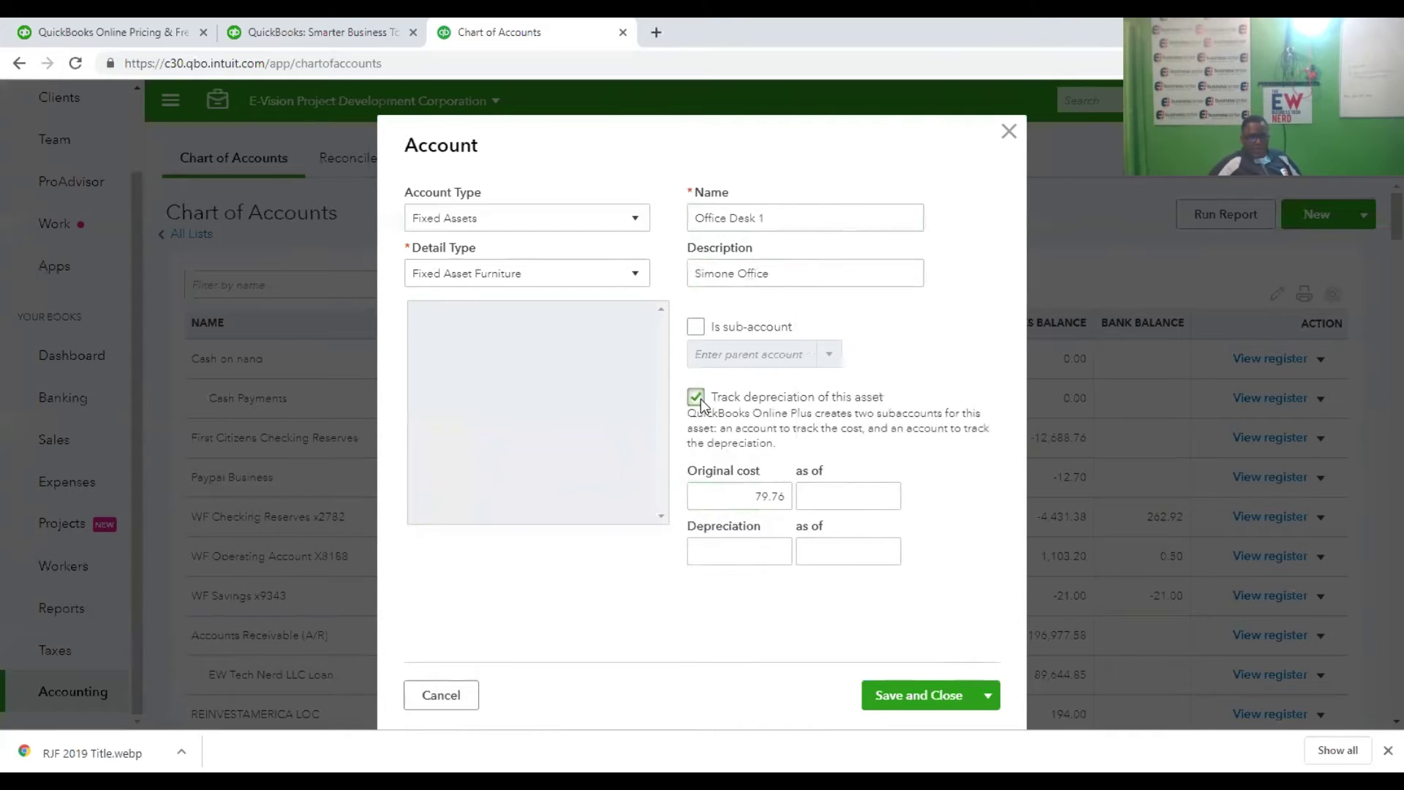
click(699, 399)
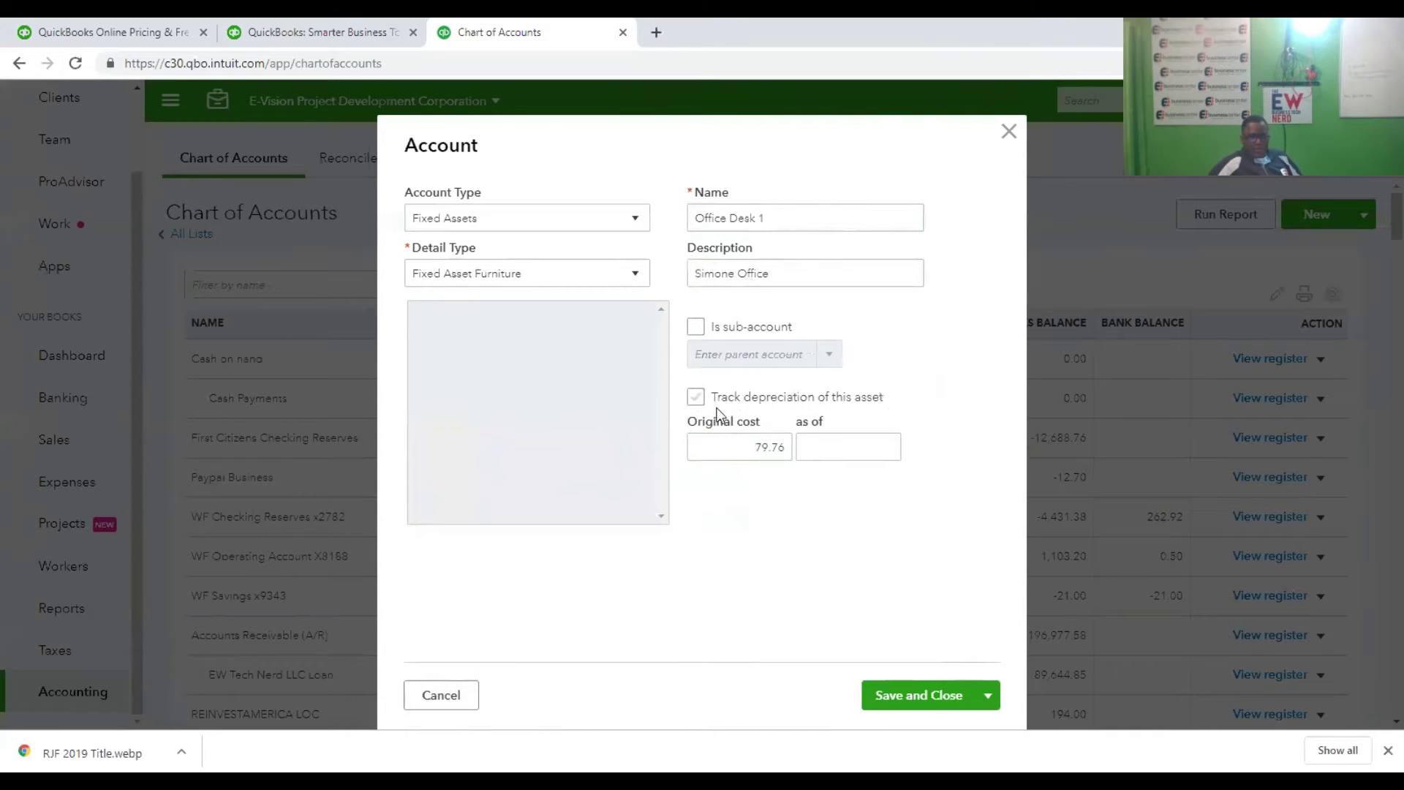
Set the original cost's as-of date to 06/27/2018 and save the Office Desk 1 account.
click(883, 450)
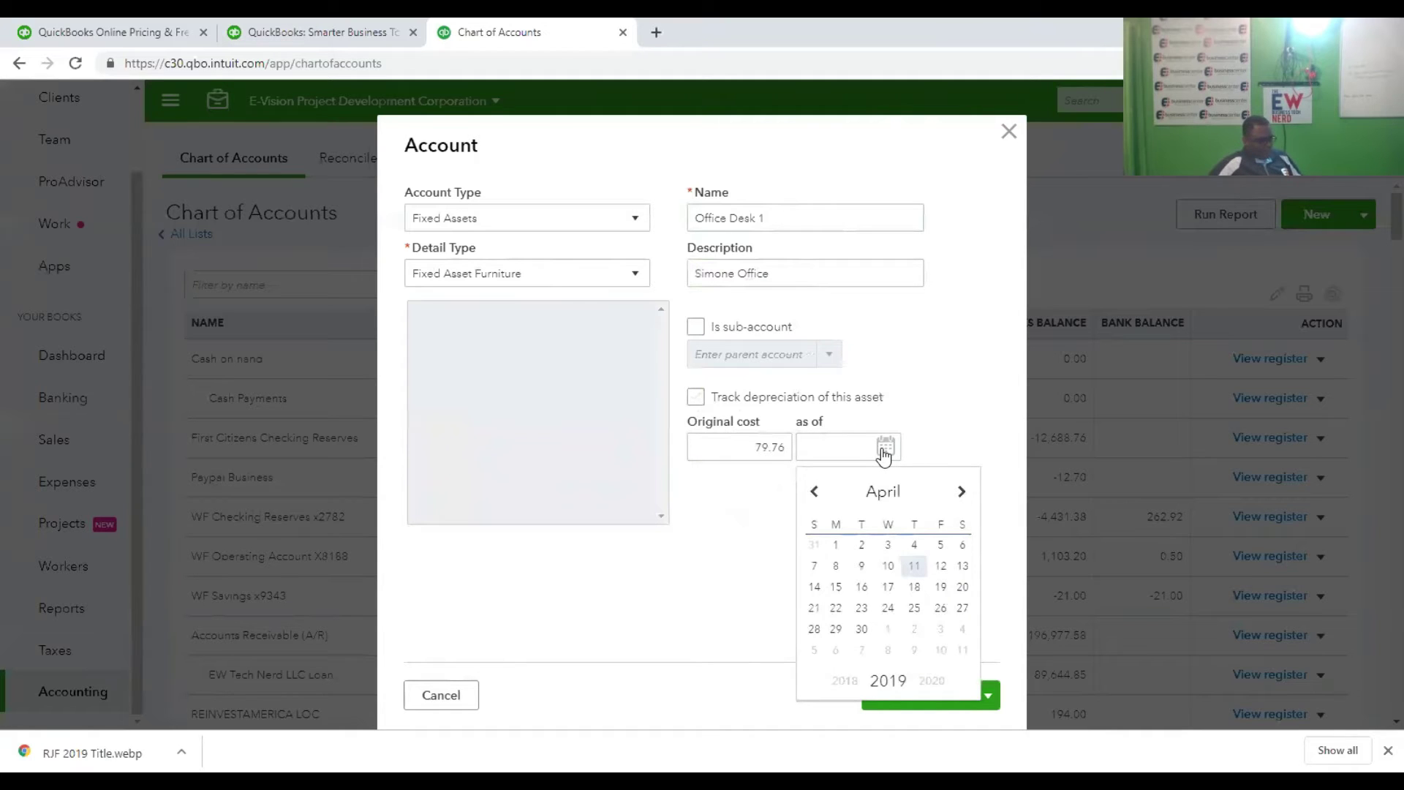
click(845, 681)
click(961, 496)
click(961, 496)
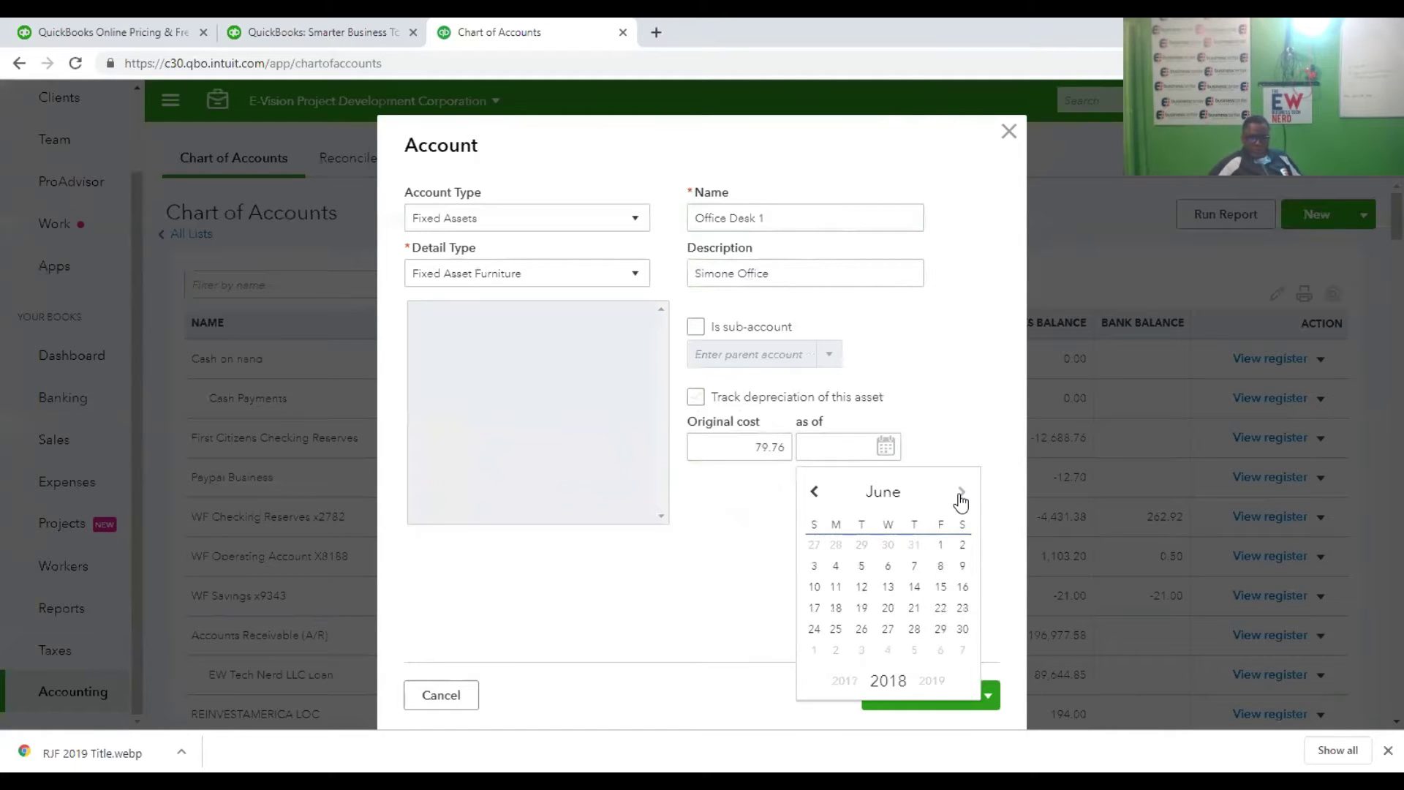
click(889, 629)
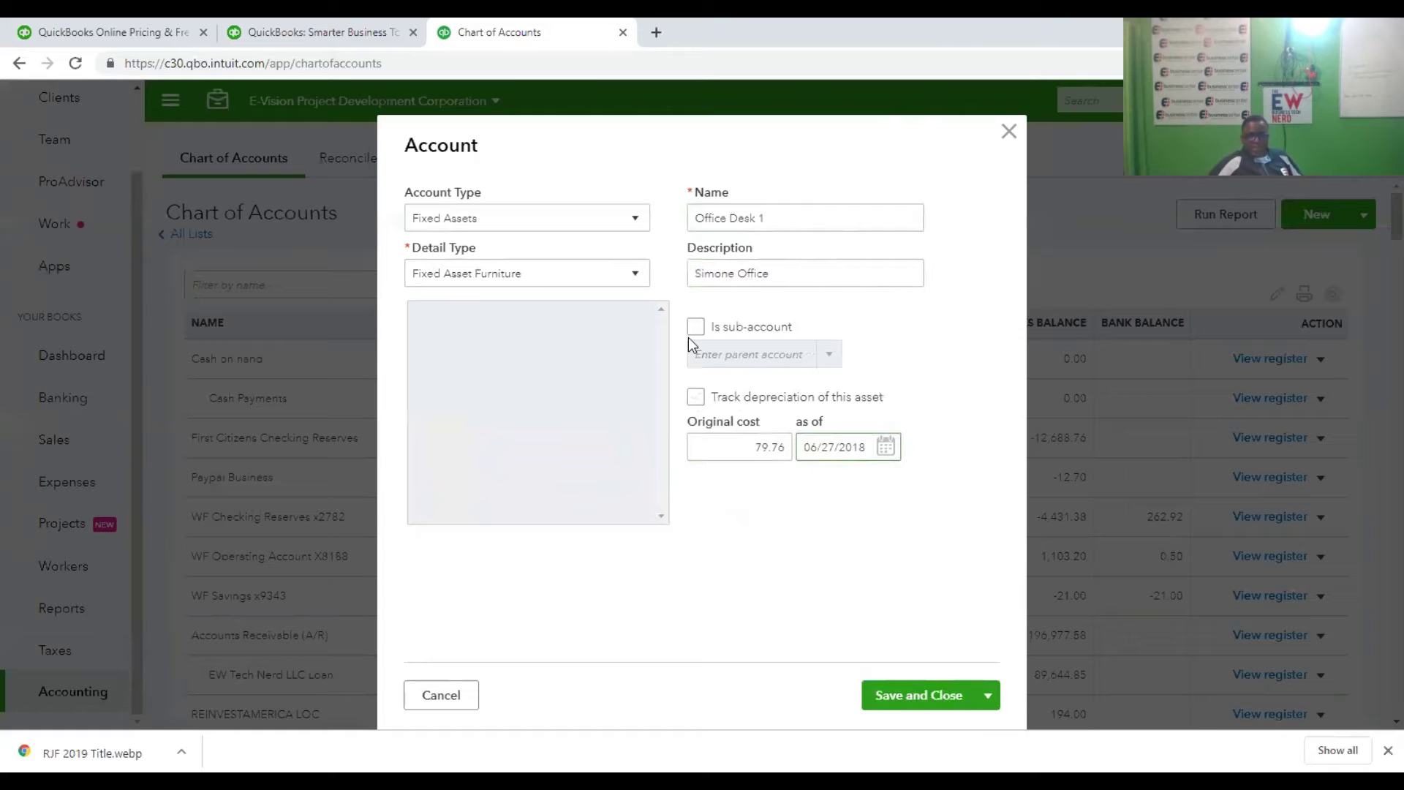
click(905, 702)
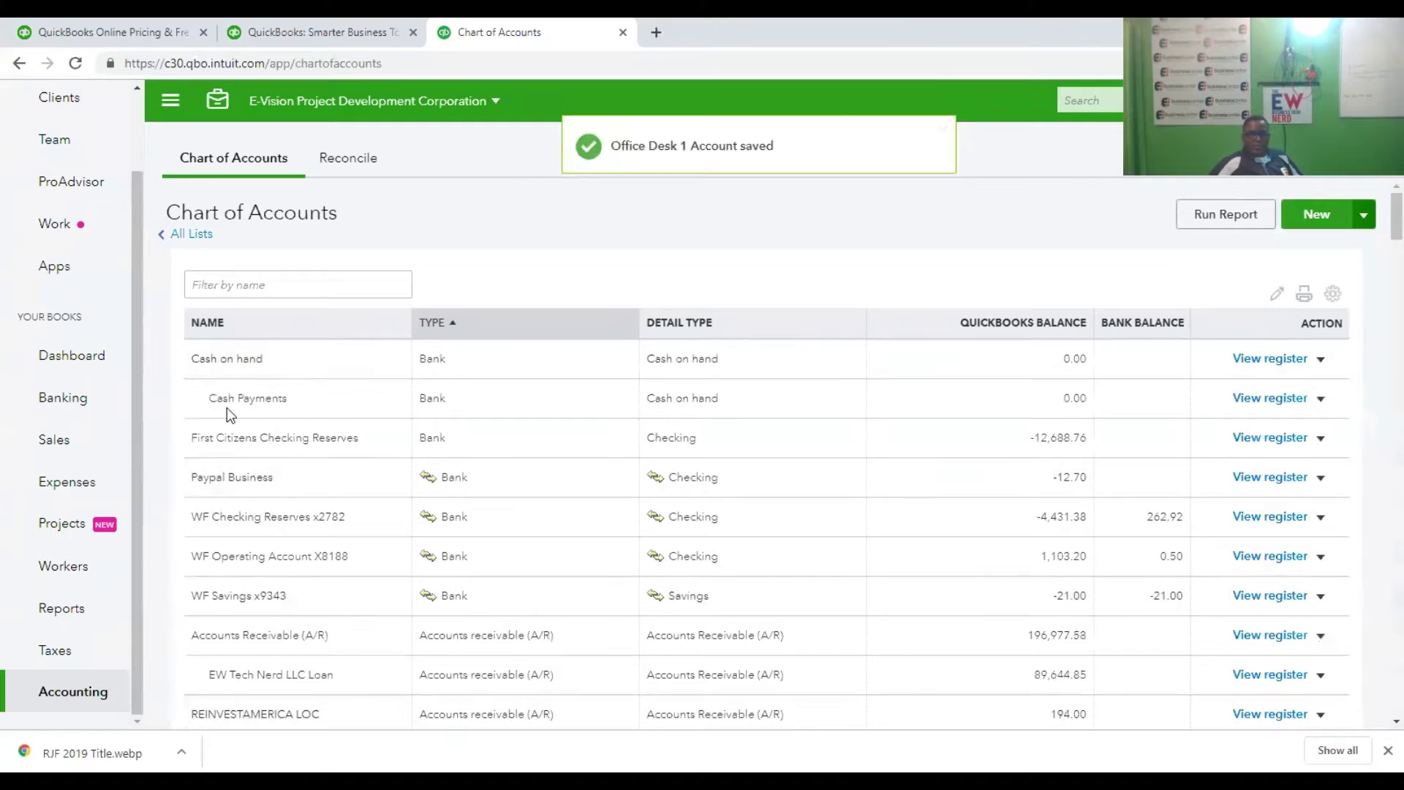
Run the Balance Sheet report for the Last Year period.
click(87, 613)
click(274, 410)
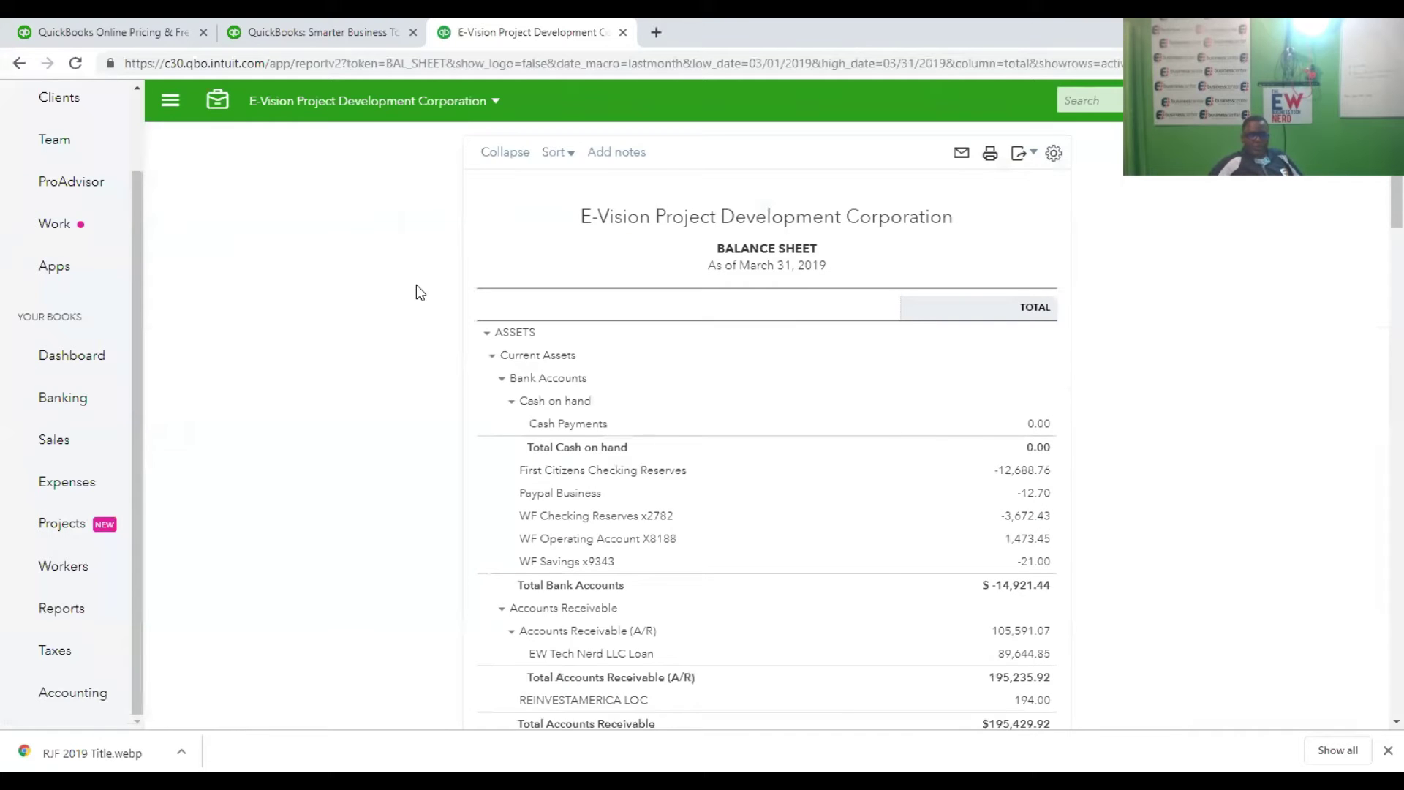
click(326, 237)
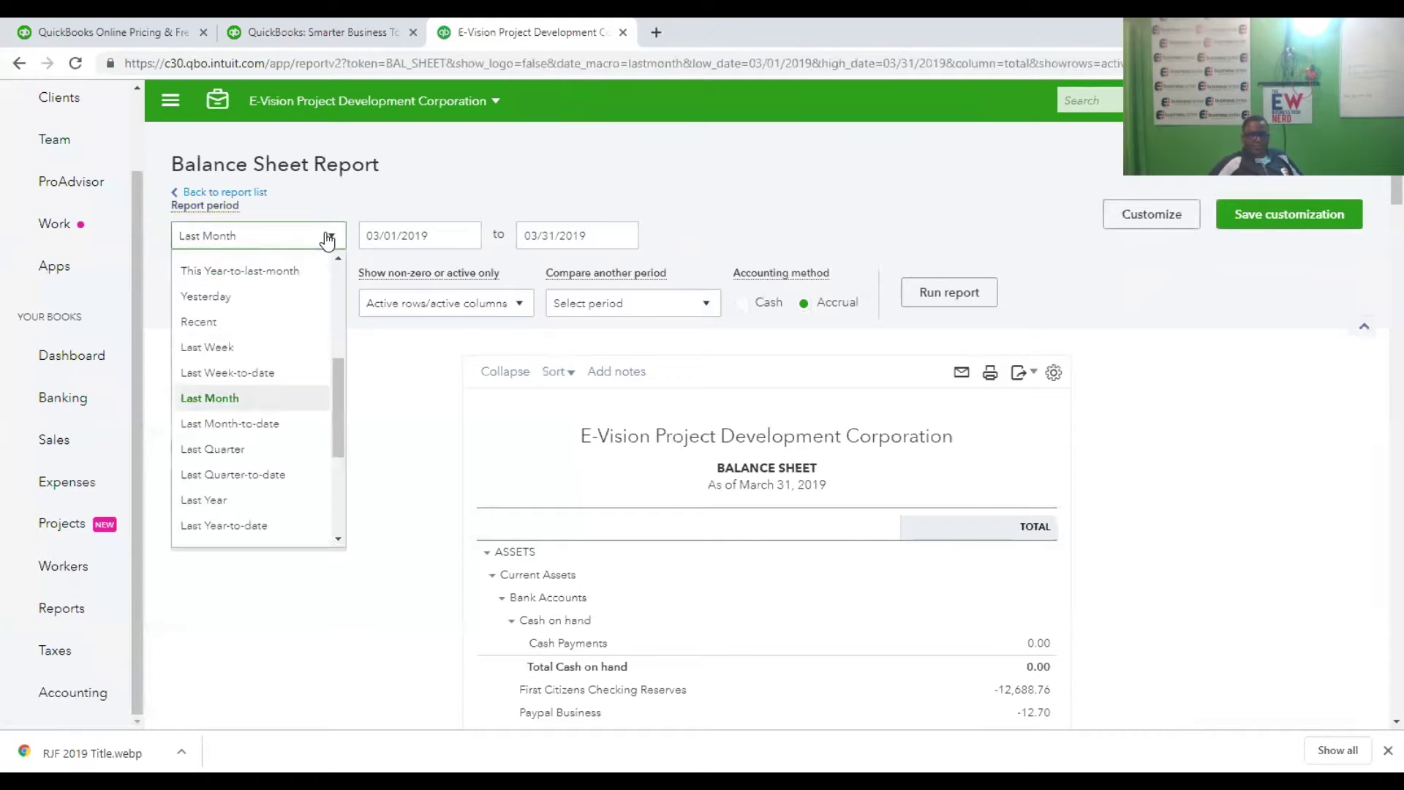
click(244, 497)
click(948, 292)
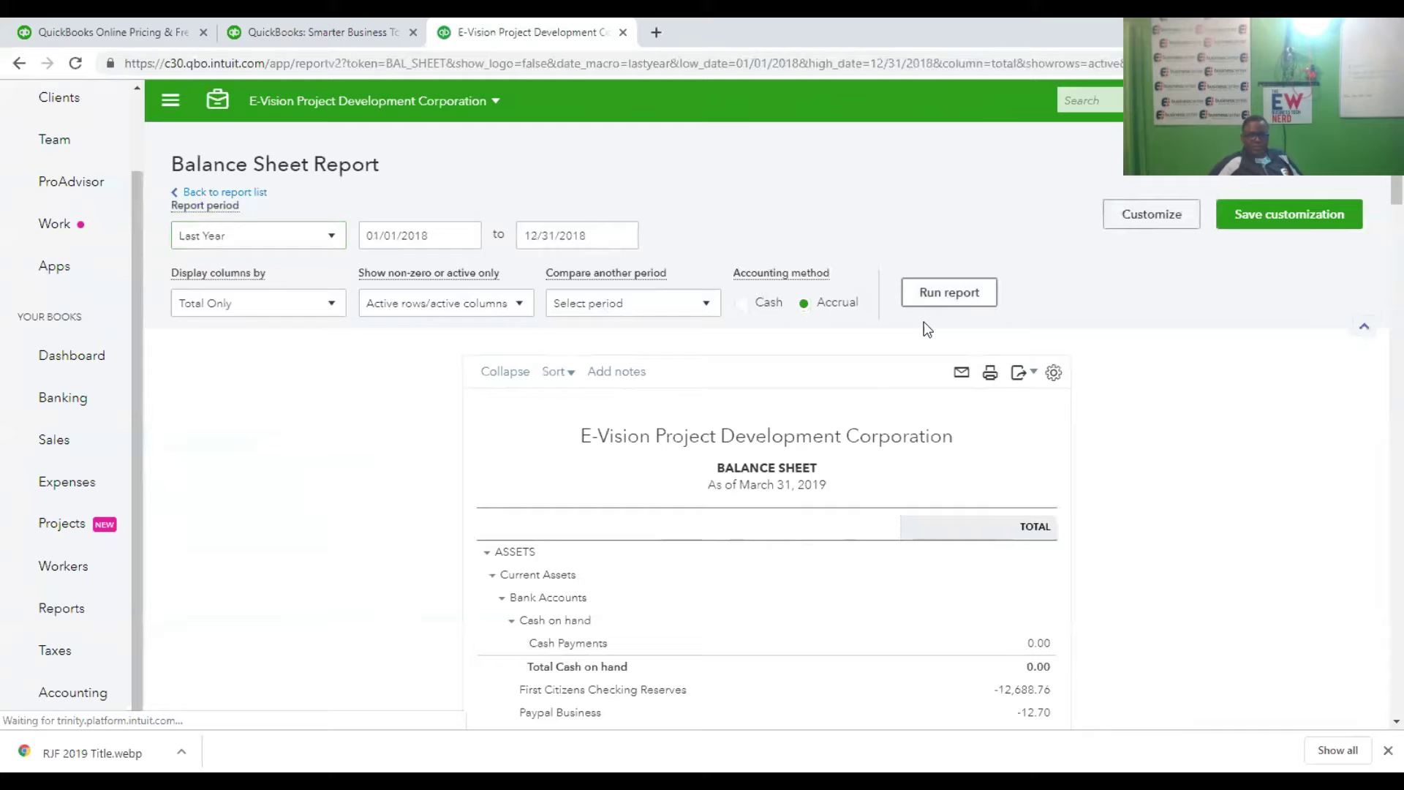
Look through the 2017 Fixed Assets and 2018 Fixed Assets sections of the Balance Sheet for the new desk account.
scroll(1031, 467, down, 4)
scroll(1139, 475, down, 20)
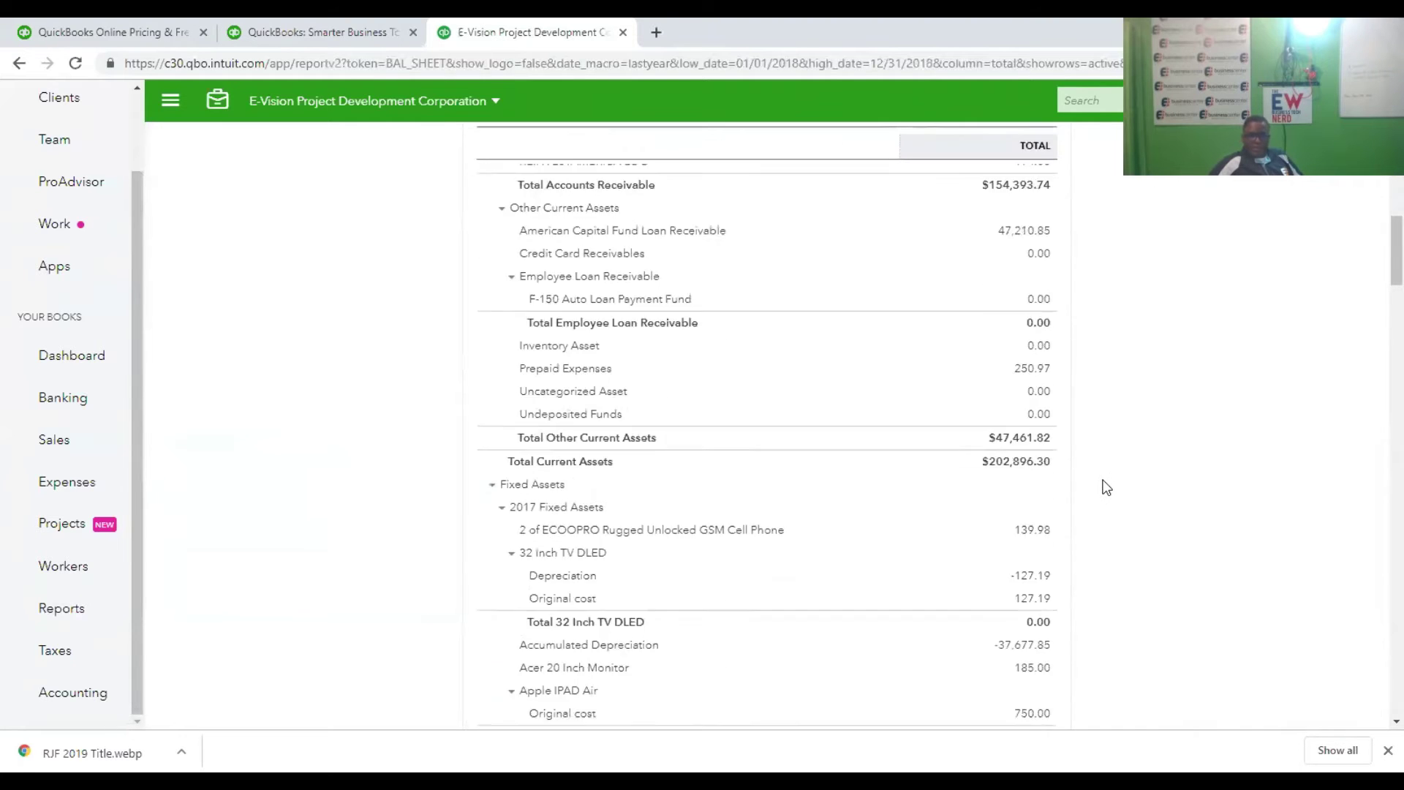
scroll(1118, 484, down, 20)
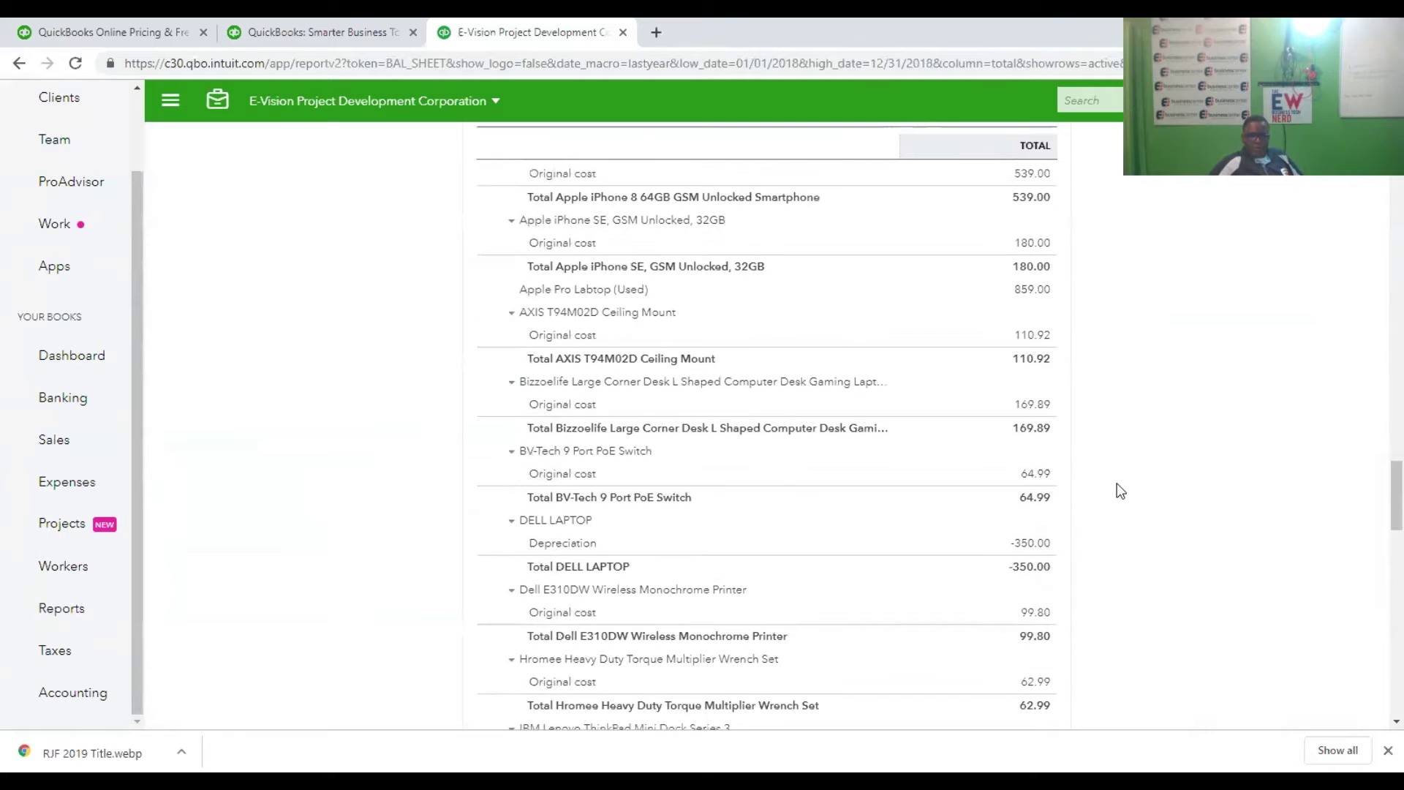
scroll(1104, 477, up, 5)
scroll(1104, 476, up, 4)
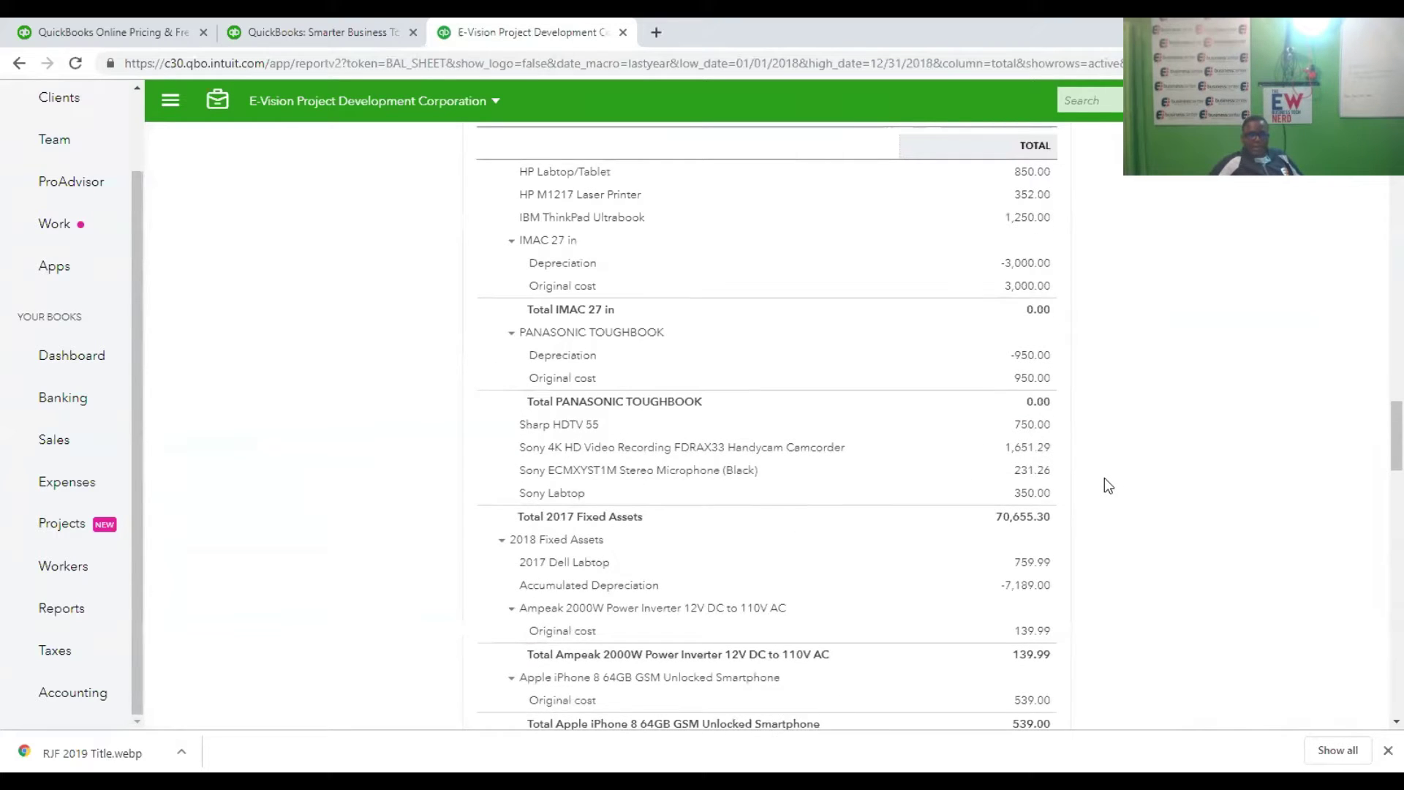
scroll(1104, 477, down, 1)
scroll(1104, 484, down, 2)
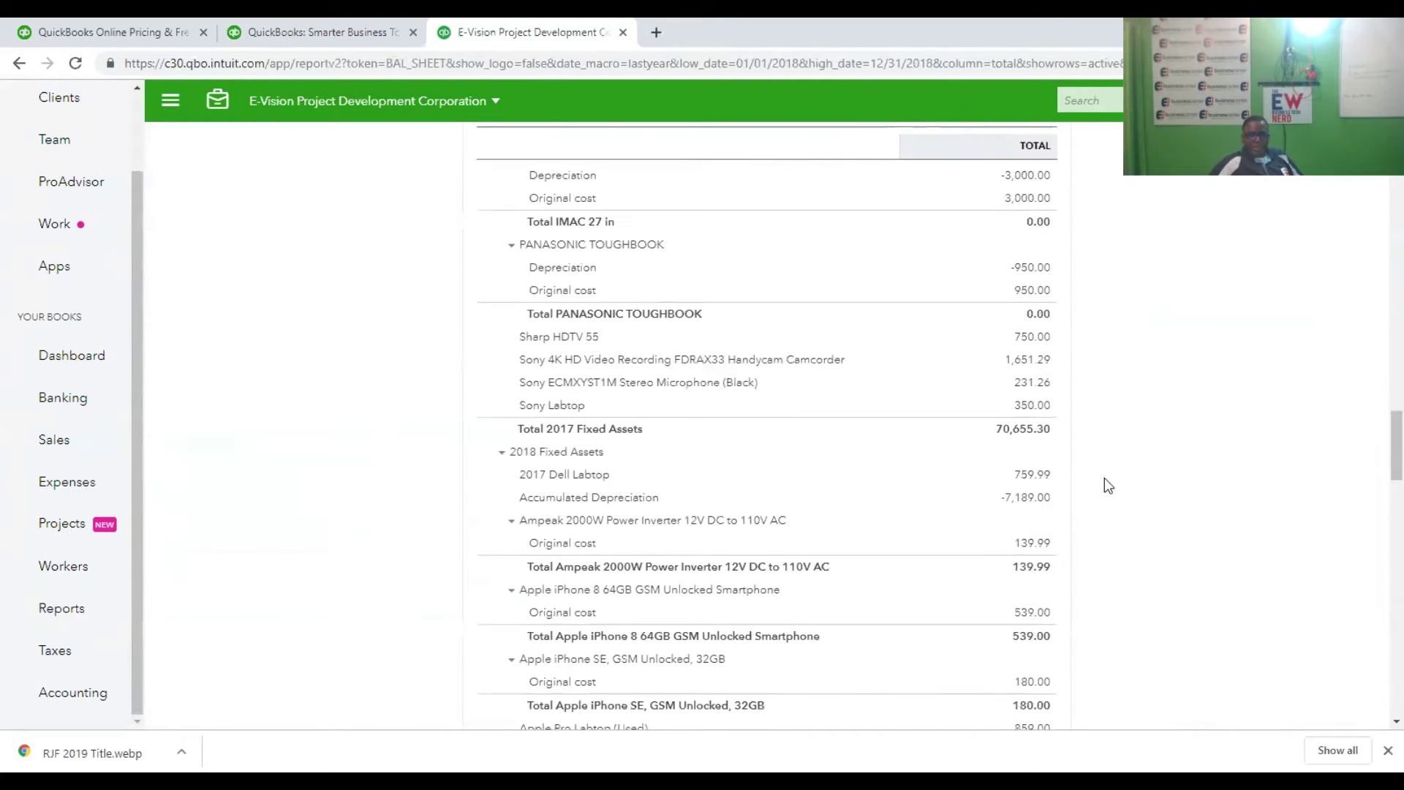
scroll(1104, 484, down, 4)
scroll(1104, 484, up, 4)
Return to the Chart of Accounts and filter the accounts by the name "office".
click(1263, 100)
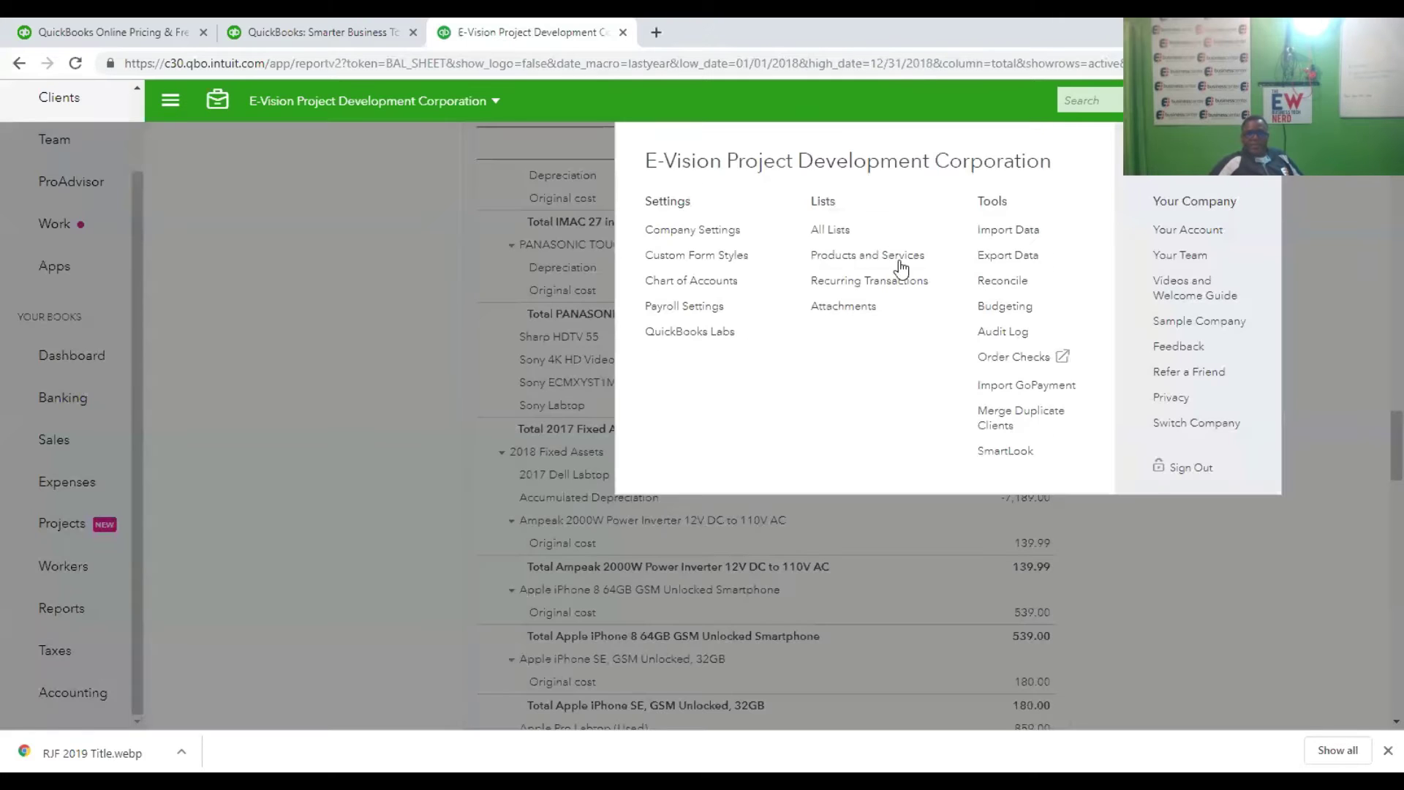
click(680, 285)
click(215, 285)
text(office)
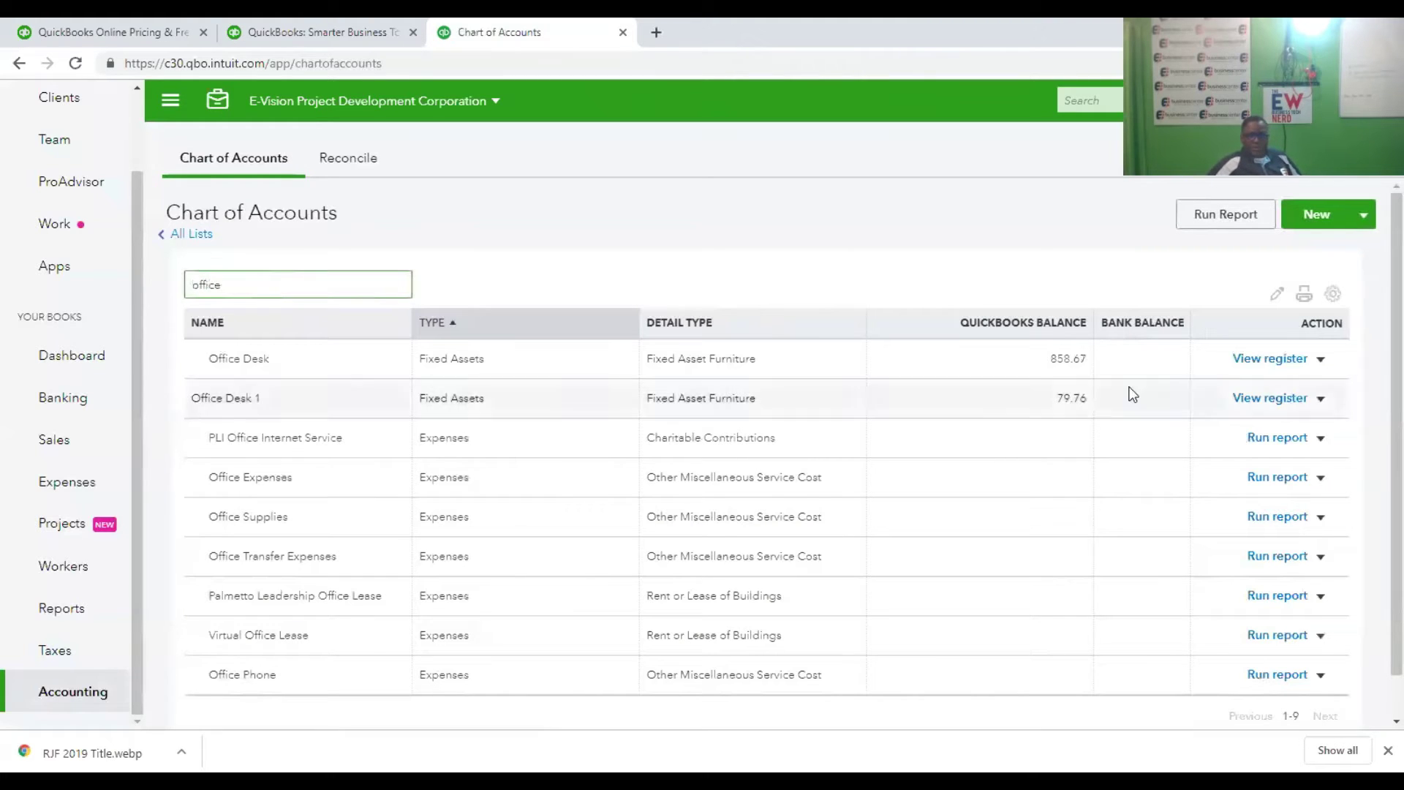
Edit the Office Desk 1 account to make it a sub-account of 2018 Fixed Assets and save it.
click(1320, 398)
click(1235, 426)
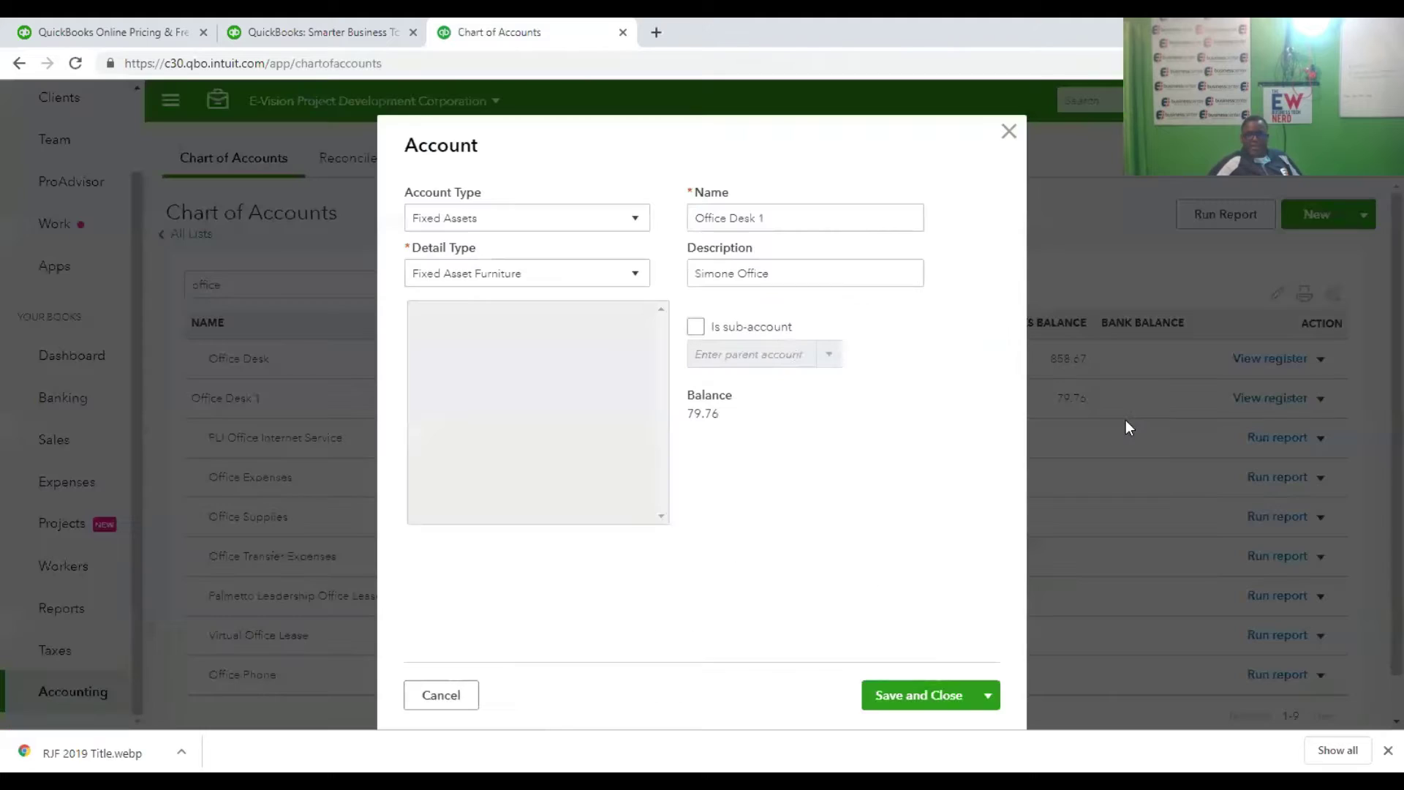
click(700, 326)
click(714, 355)
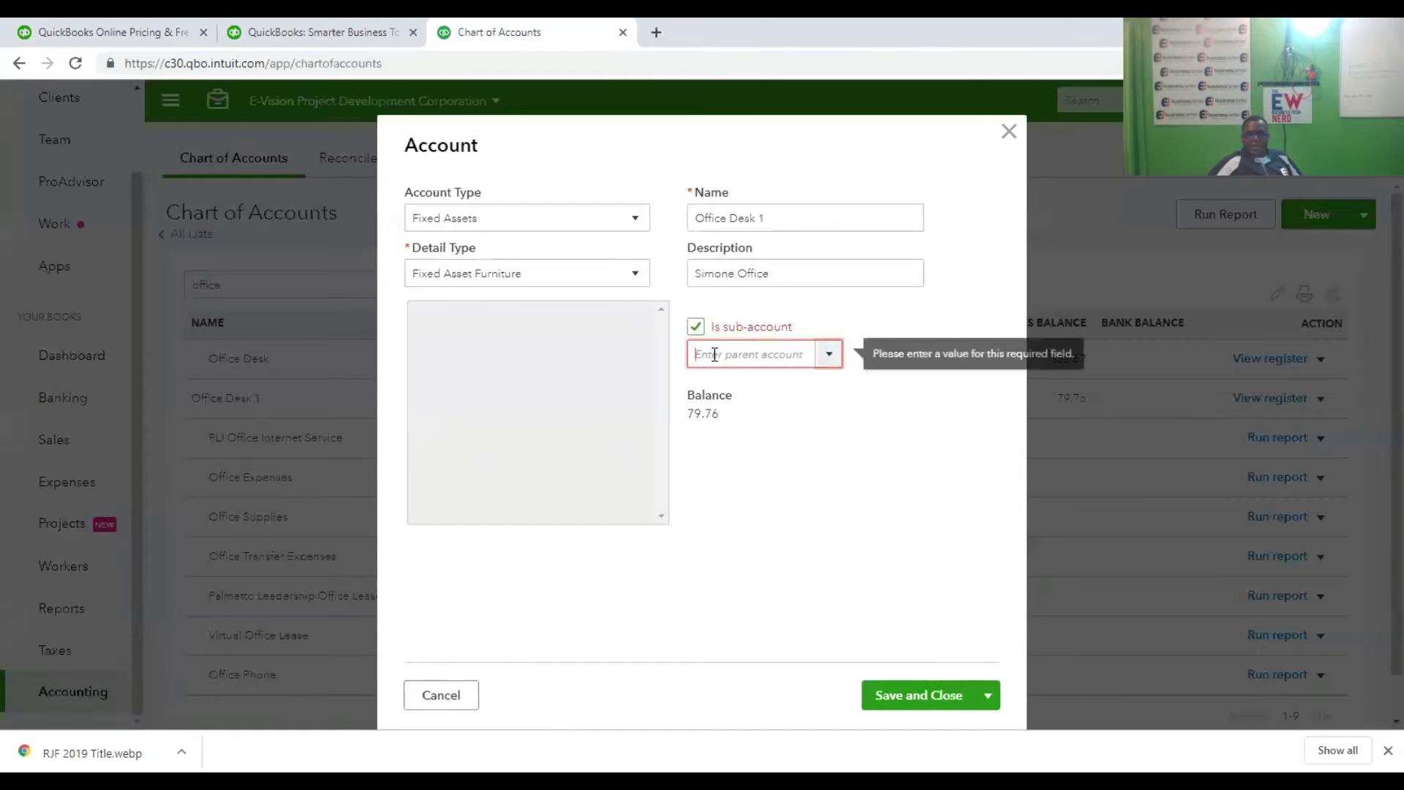
text(018 Fixed Assets)
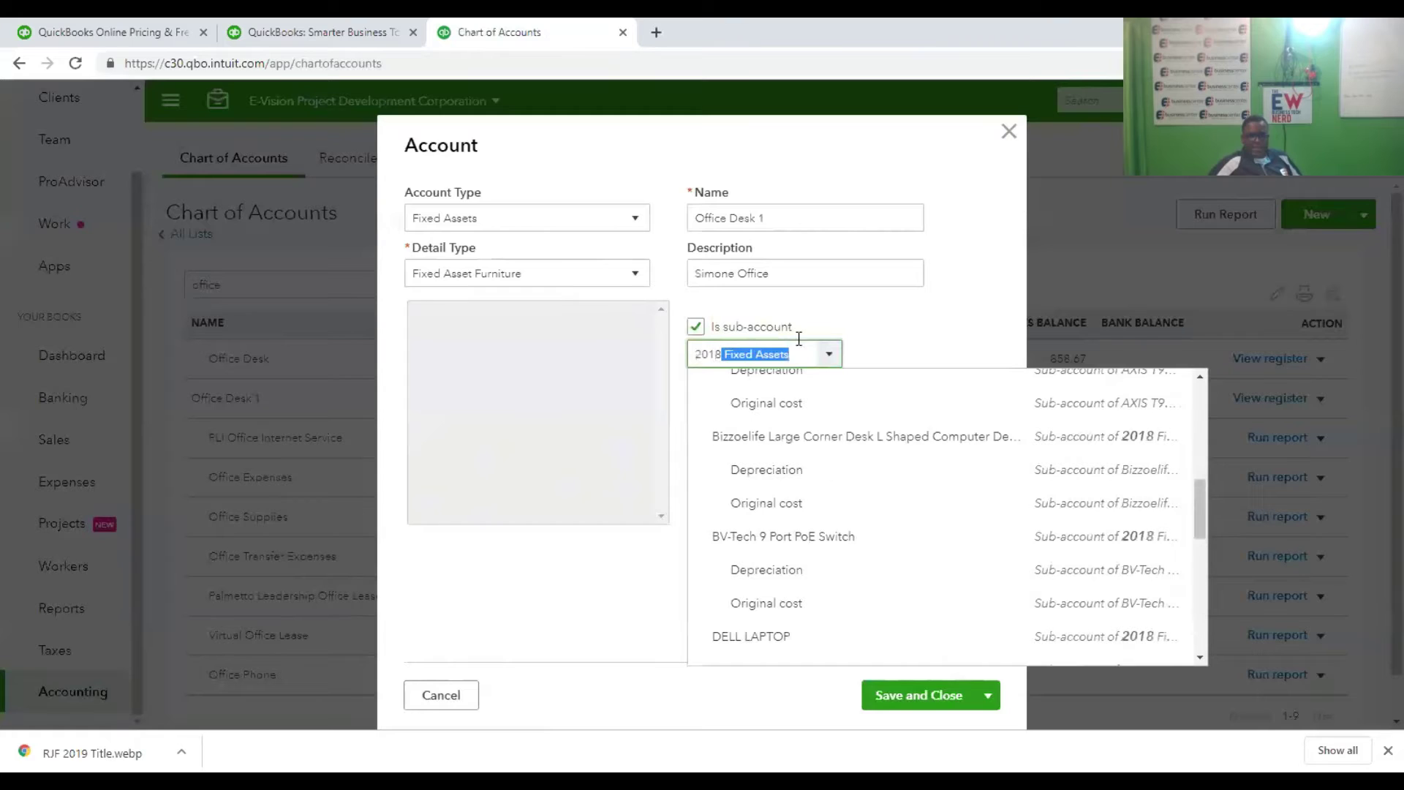
key(Tab)
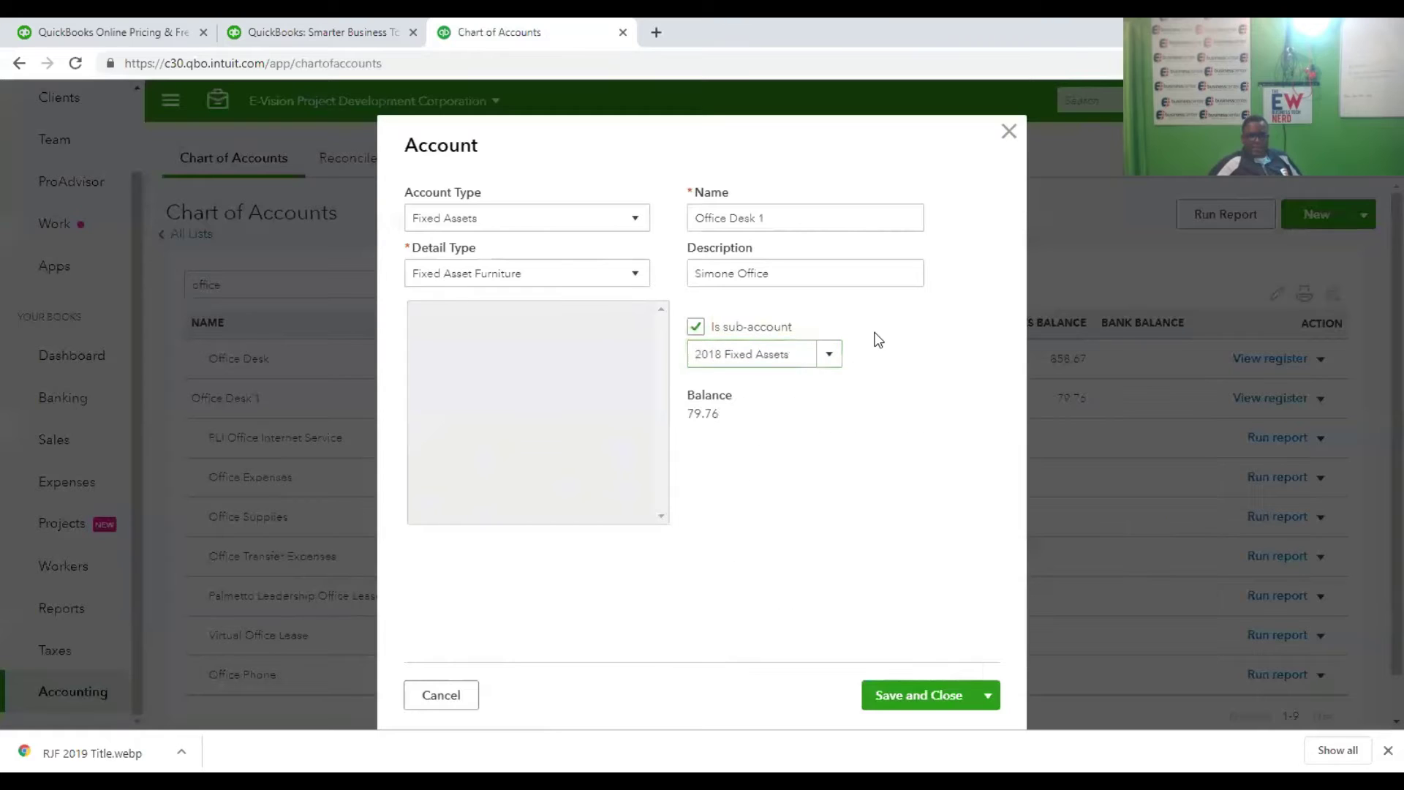
click(933, 691)
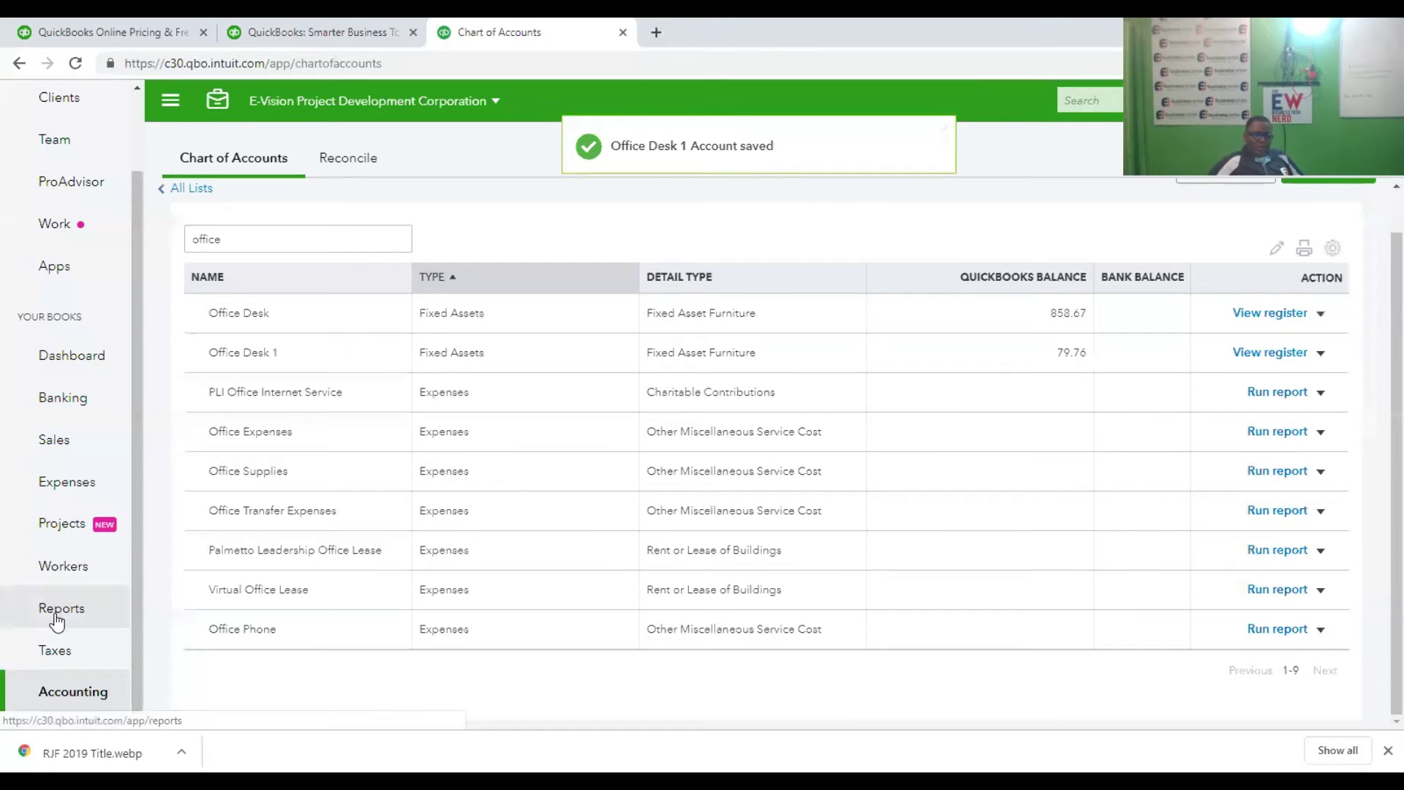
Rerun the Balance Sheet report for Last Year and check the Office Desk 1 entry under 2018 Fixed Assets.
click(57, 613)
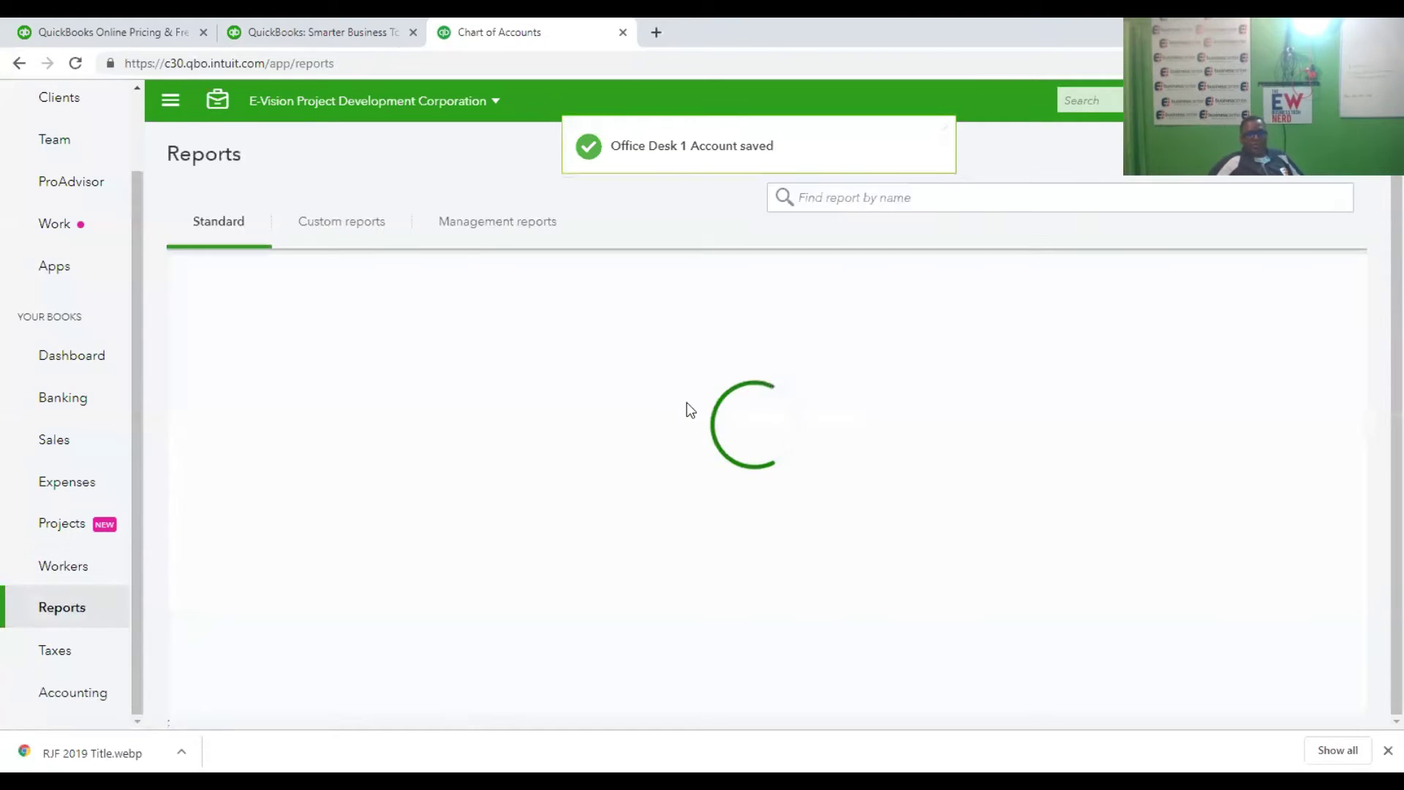
click(431, 387)
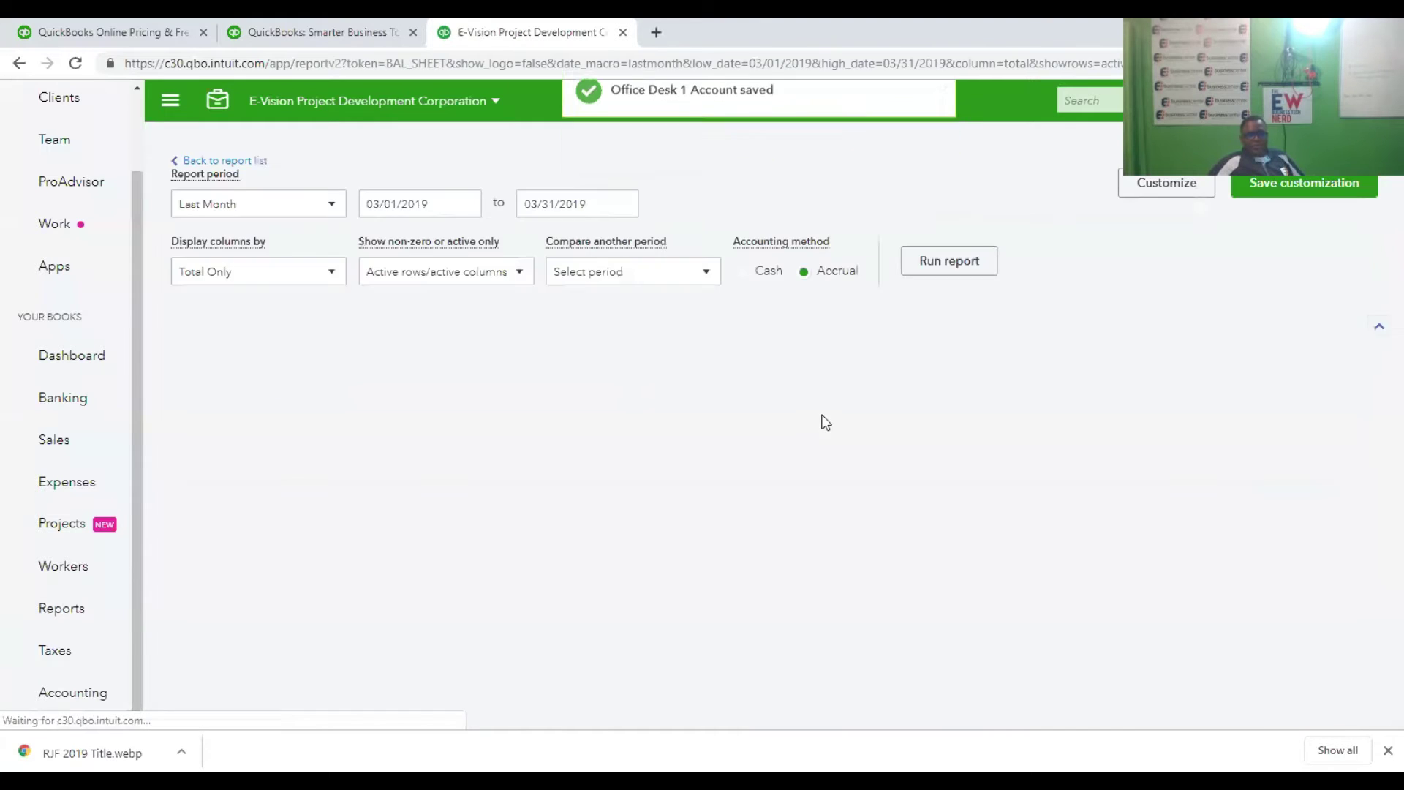
scroll(656, 366, down, 3)
scroll(343, 314, up, 3)
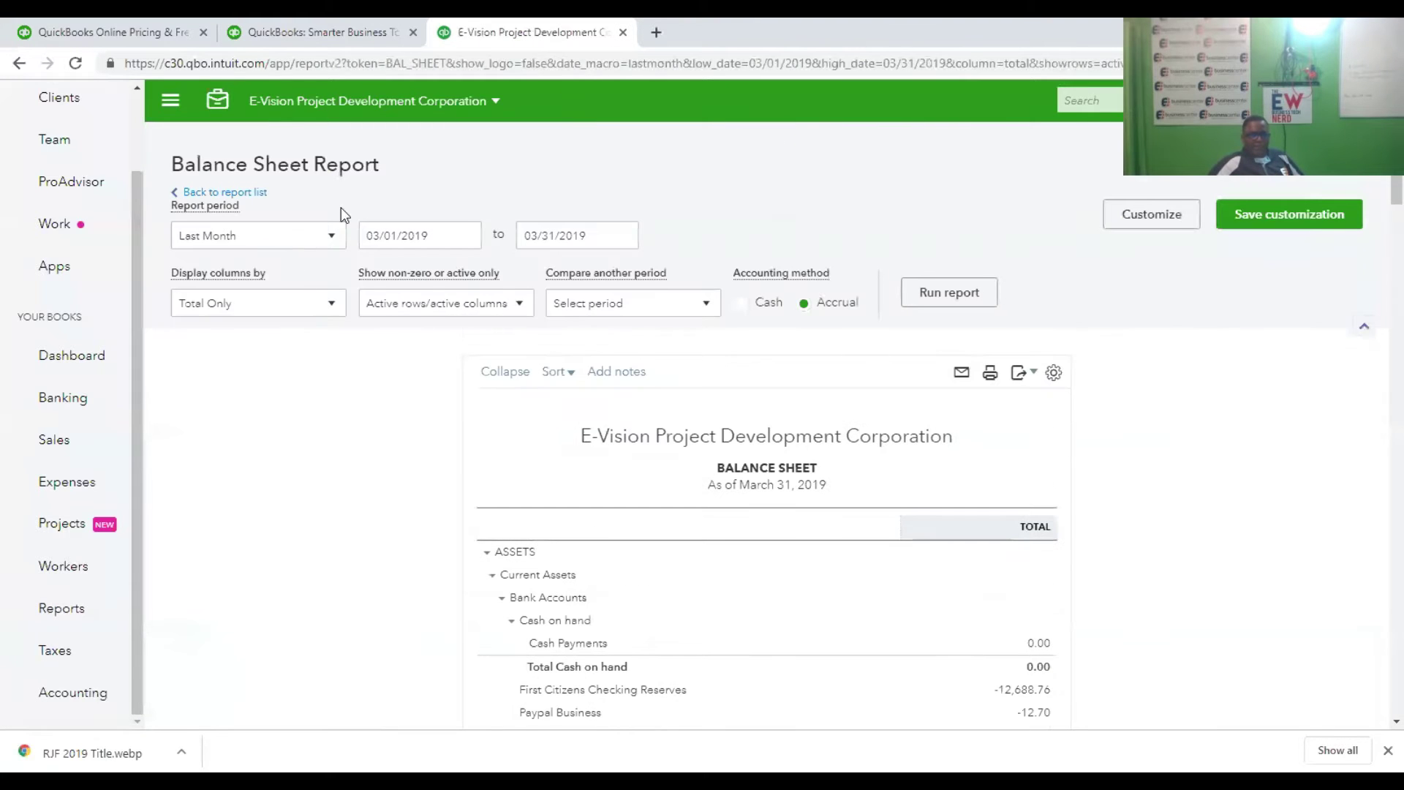
click(330, 235)
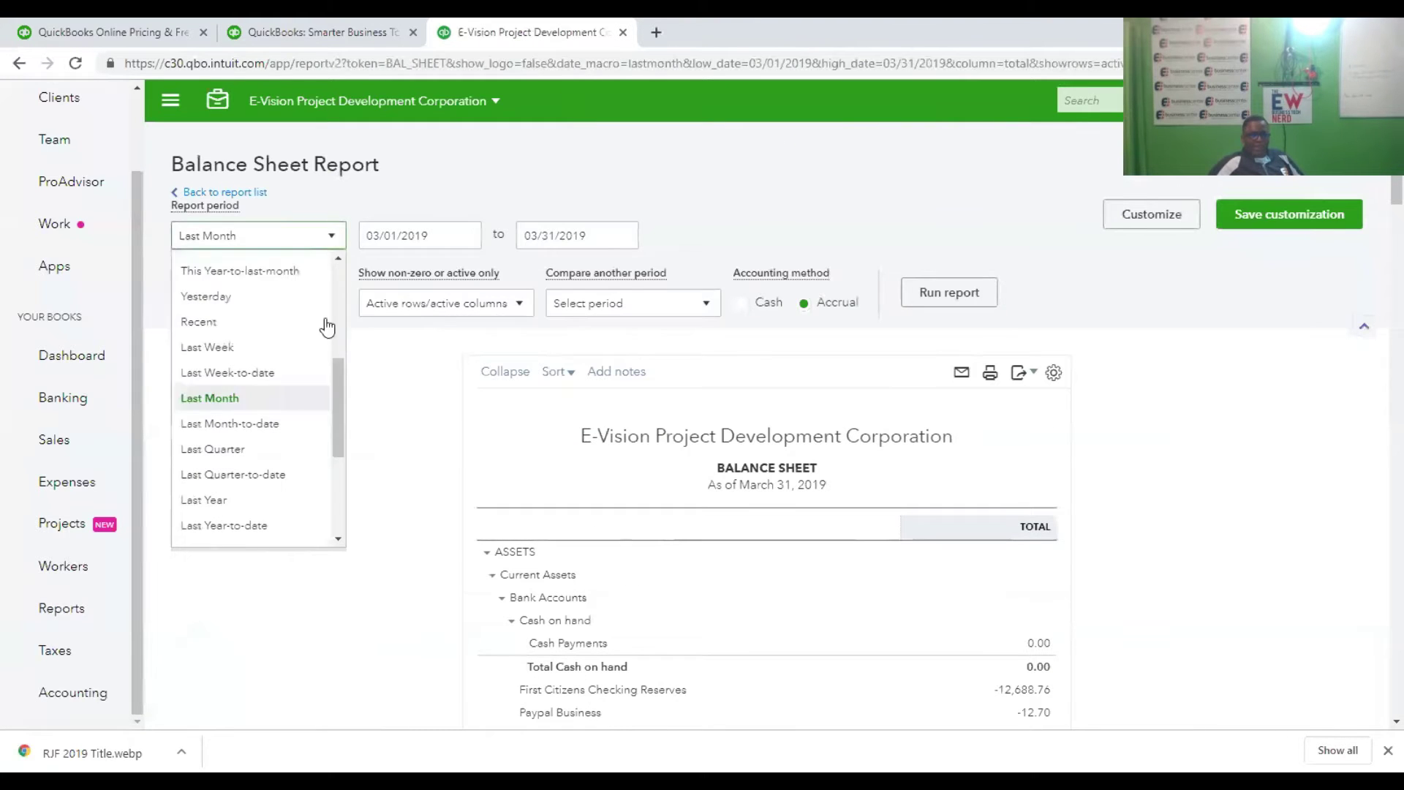
click(282, 499)
click(930, 298)
scroll(1100, 499, down, 20)
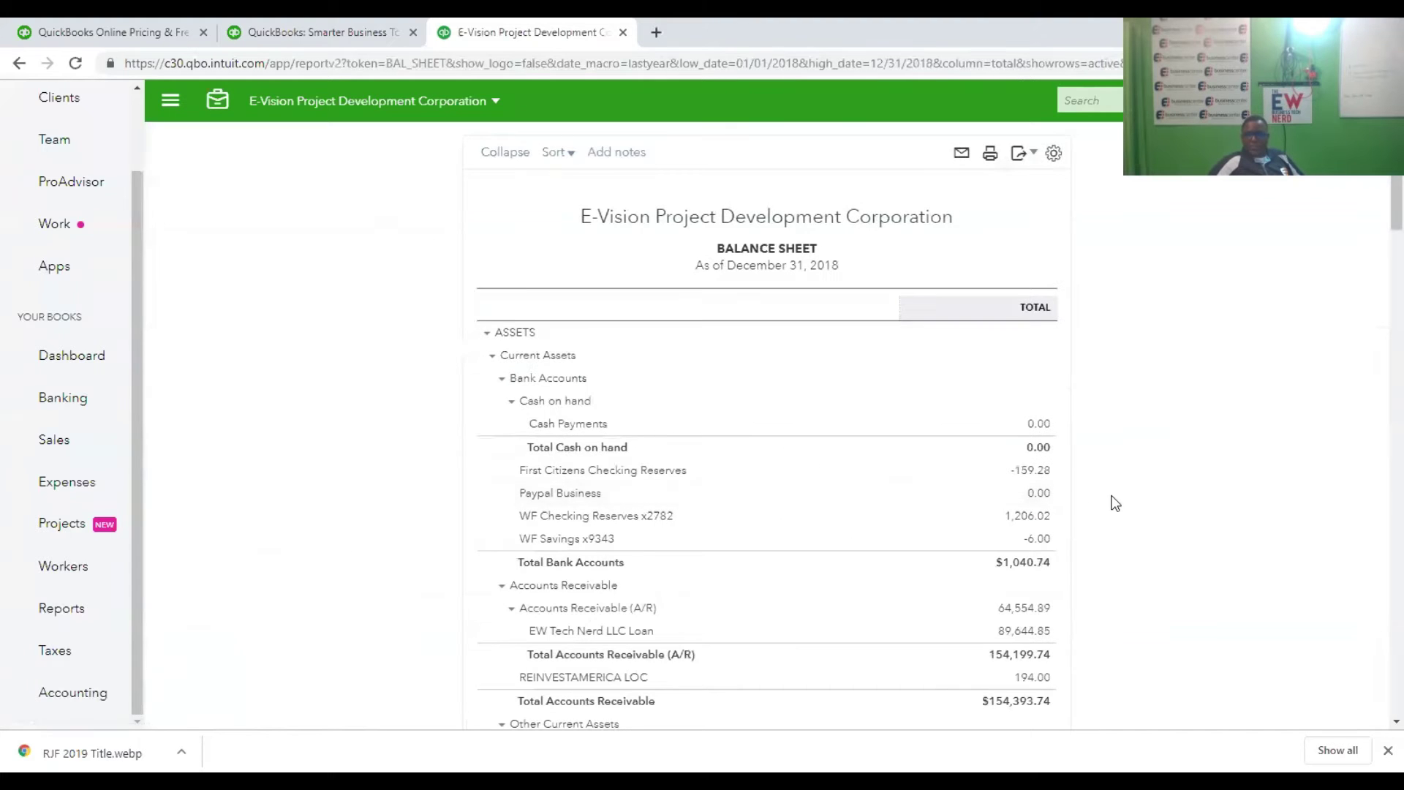
scroll(1229, 539, down, 15)
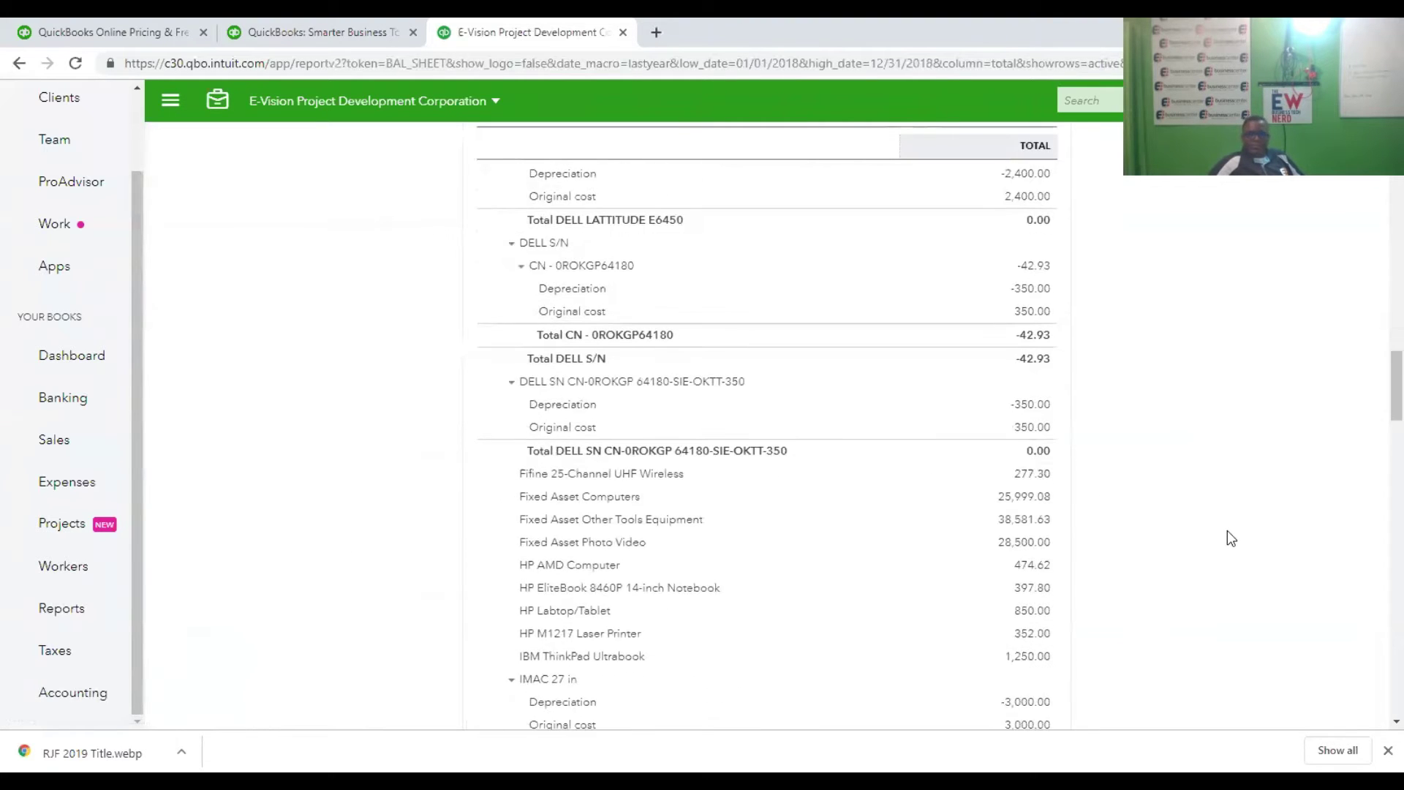
scroll(1229, 536, down, 15)
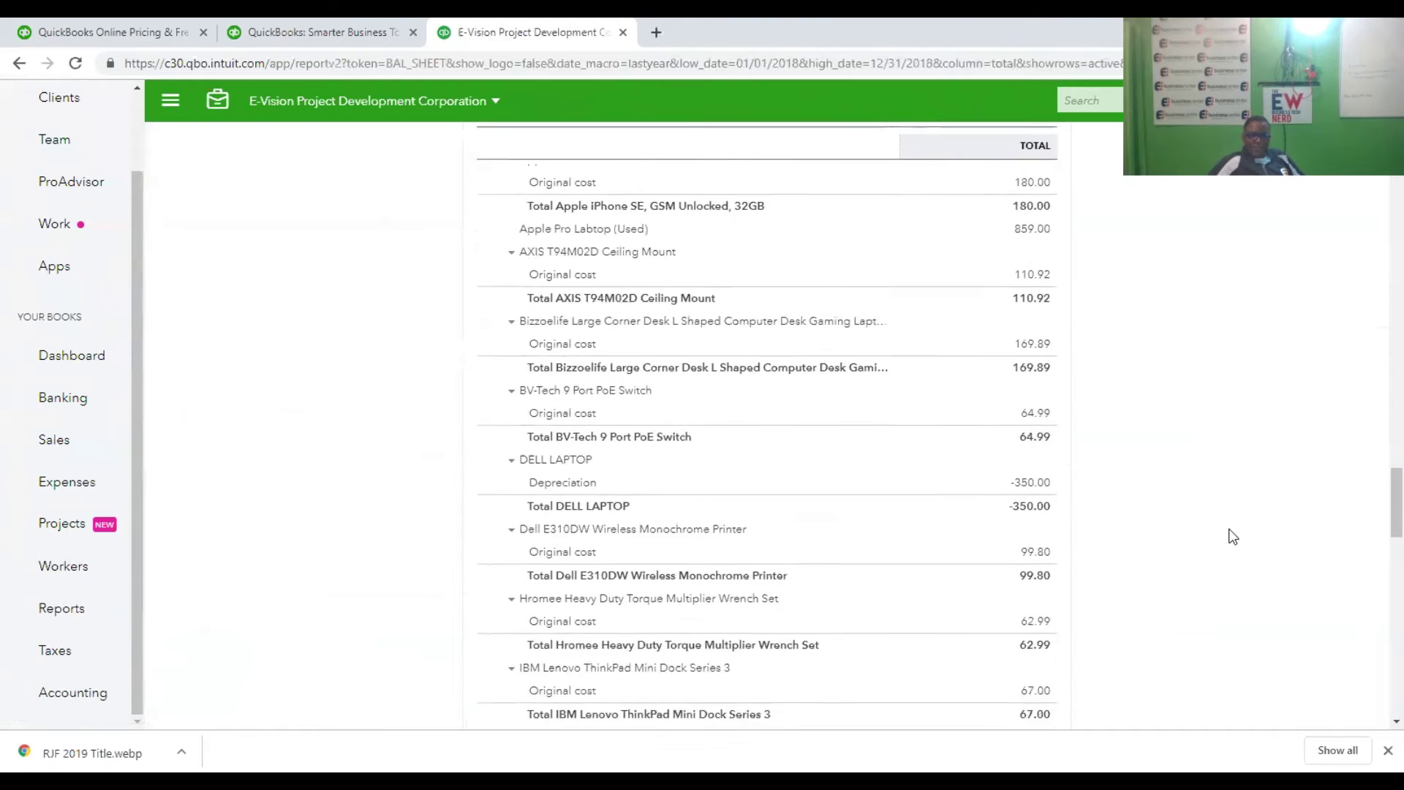
scroll(1232, 534, down, 3)
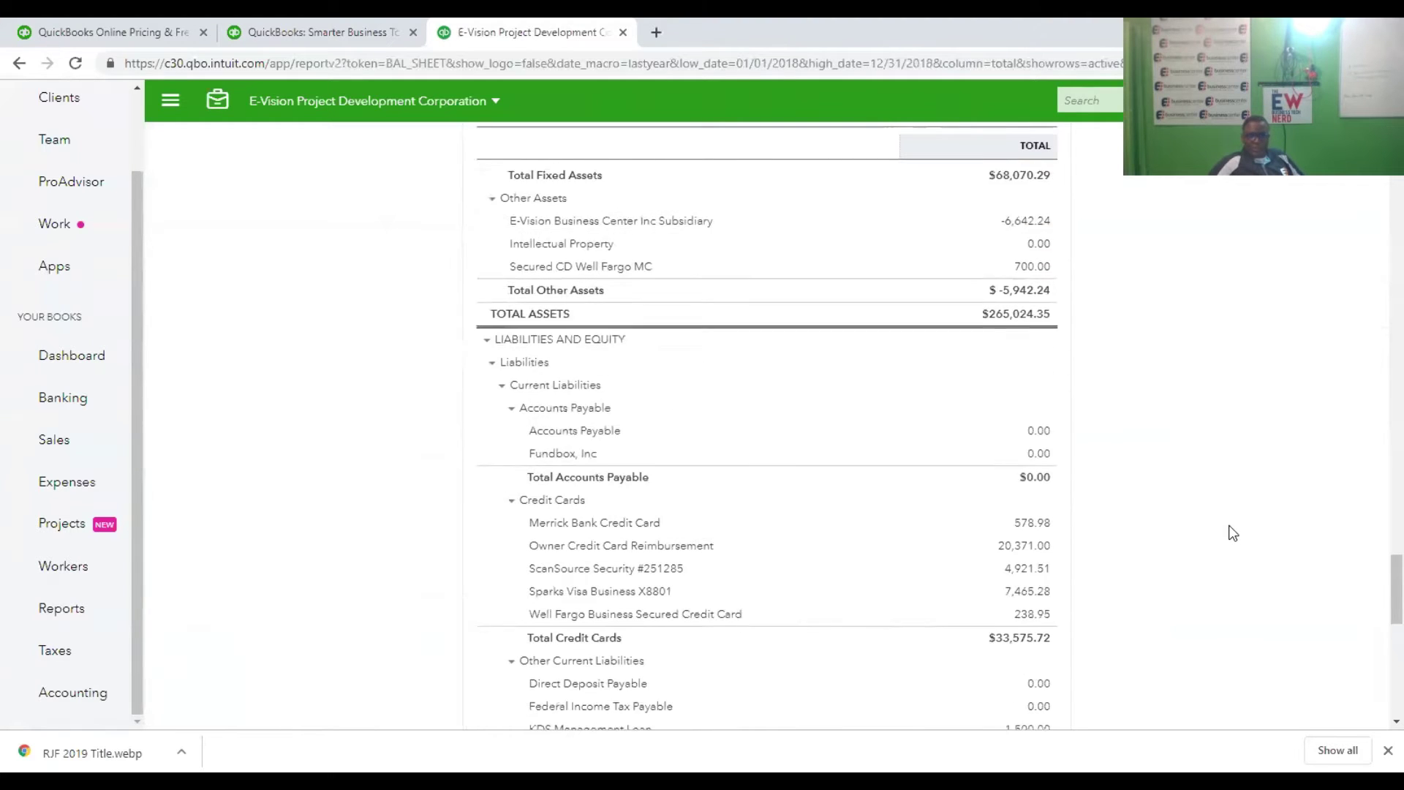
scroll(1231, 526, up, 9)
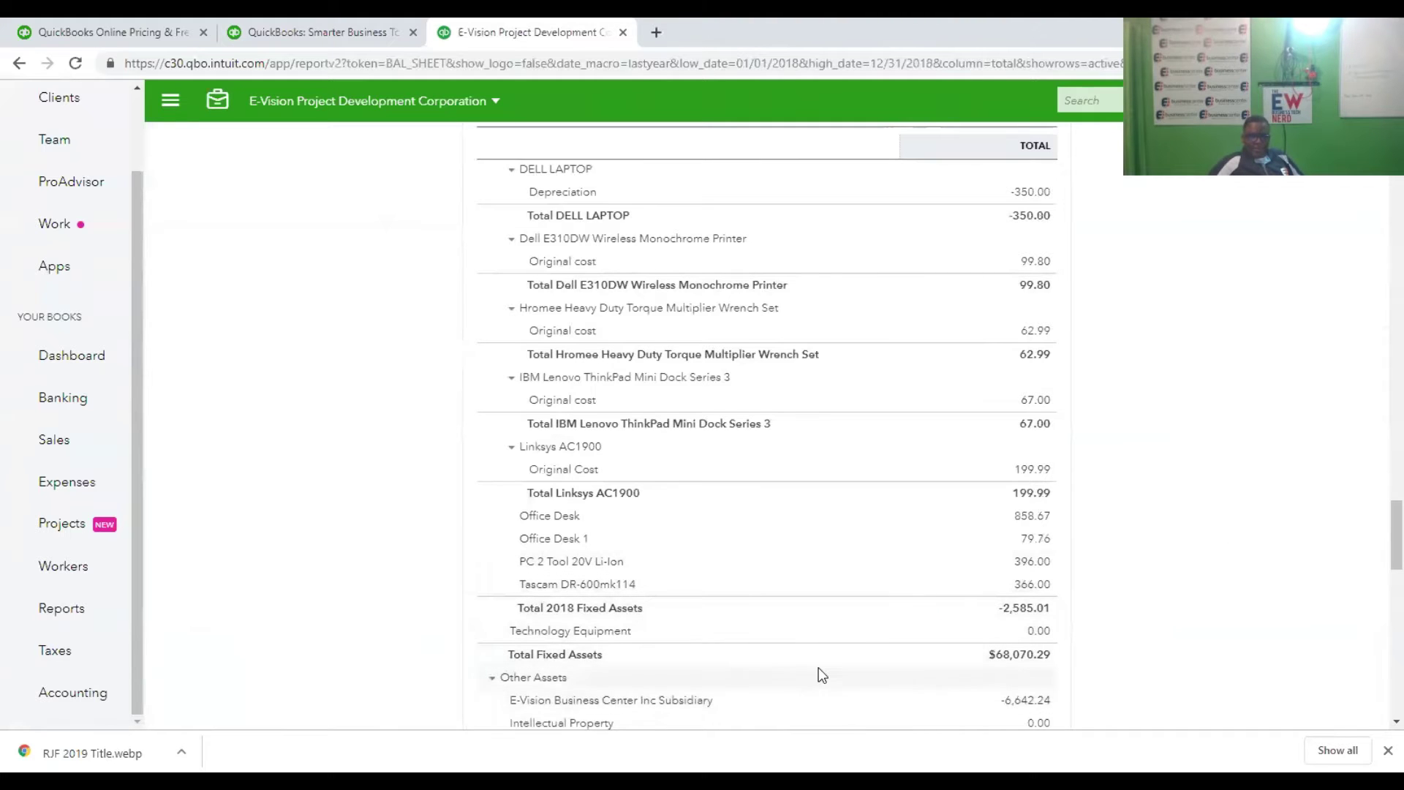
Review the assets listed under 2018 Fixed Assets in the Balance Sheet, including the Office Desk 1 entry.
scroll(821, 672, down, 2)
scroll(812, 656, up, 2)
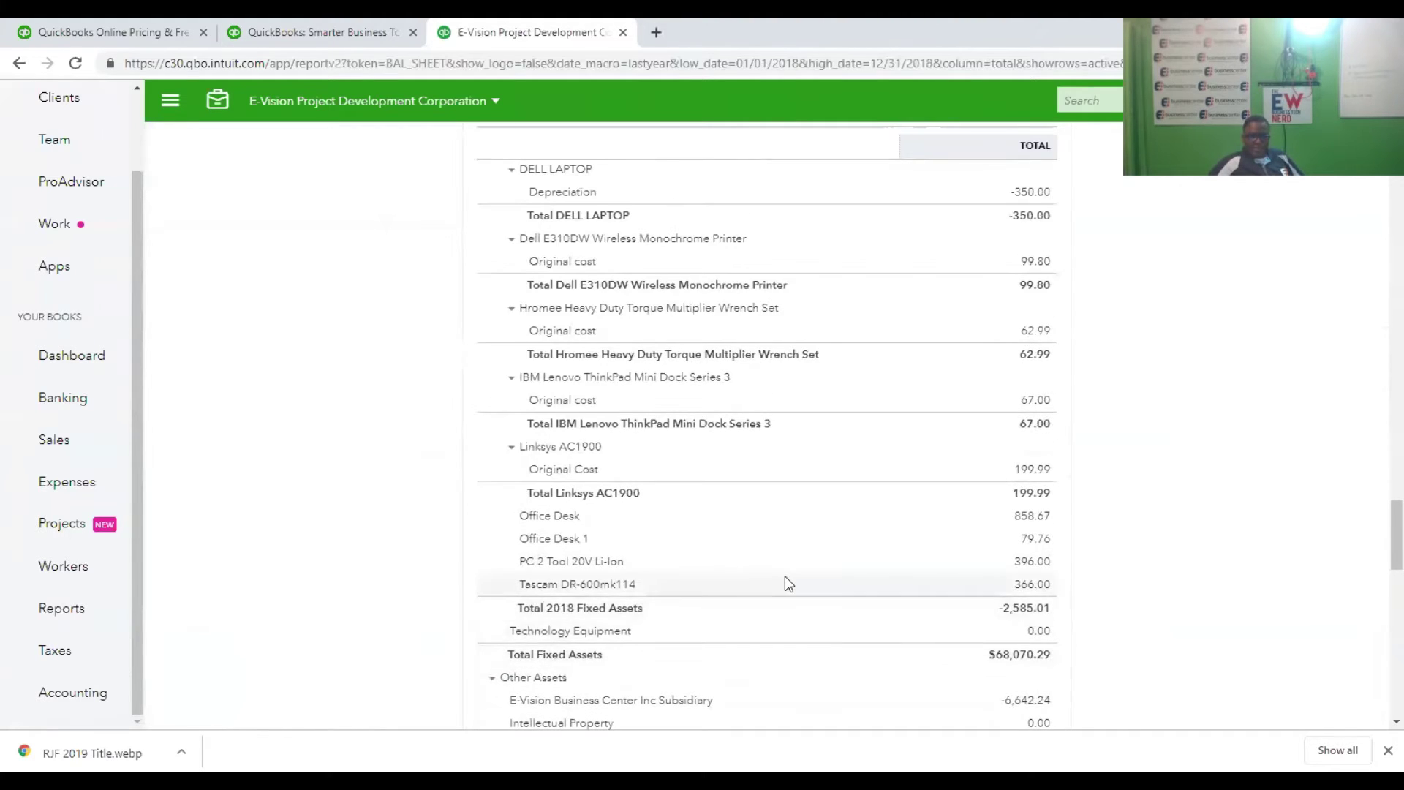
scroll(784, 584, up, 2)
scroll(784, 576, up, 6)
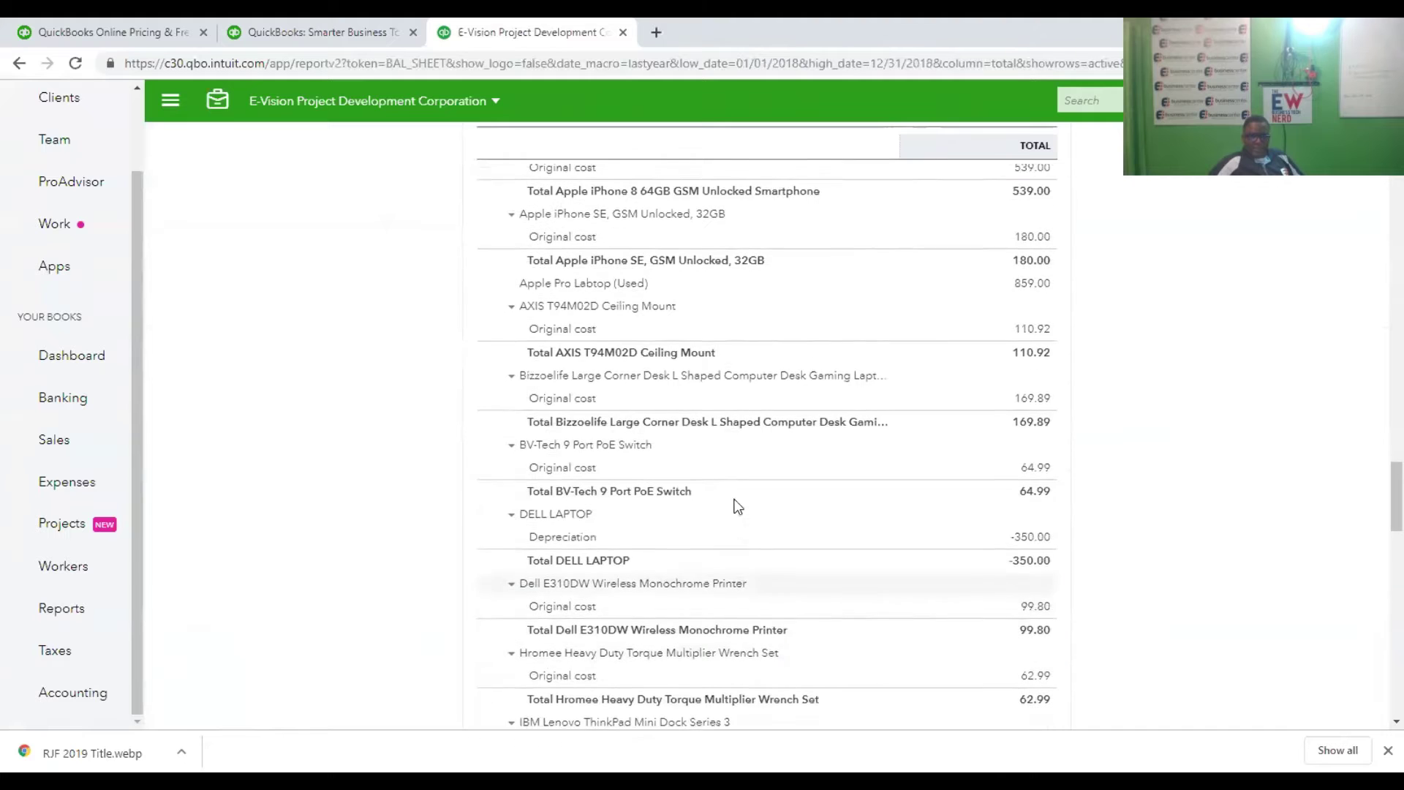
scroll(731, 498, up, 6)
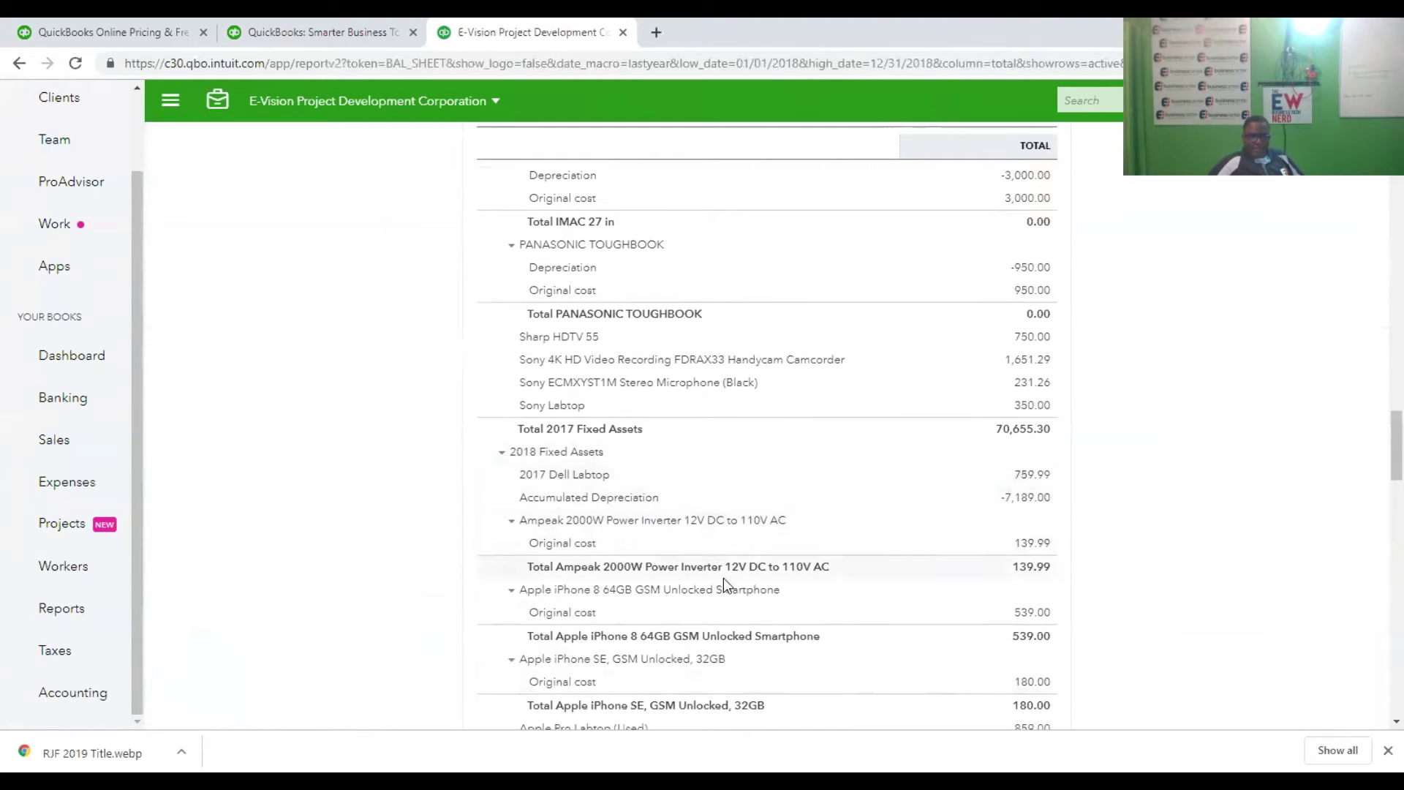
scroll(725, 589, down, 3)
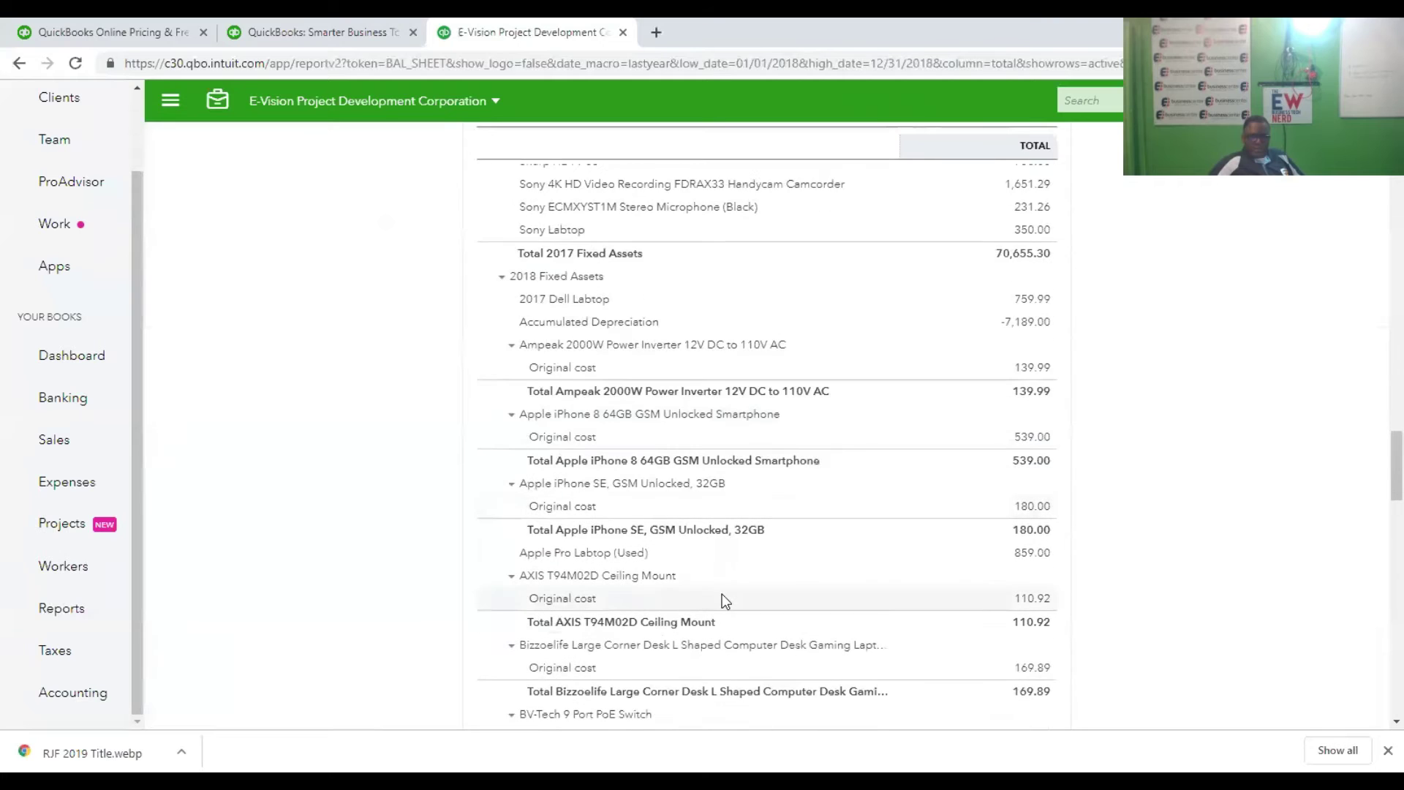
scroll(723, 600, down, 4)
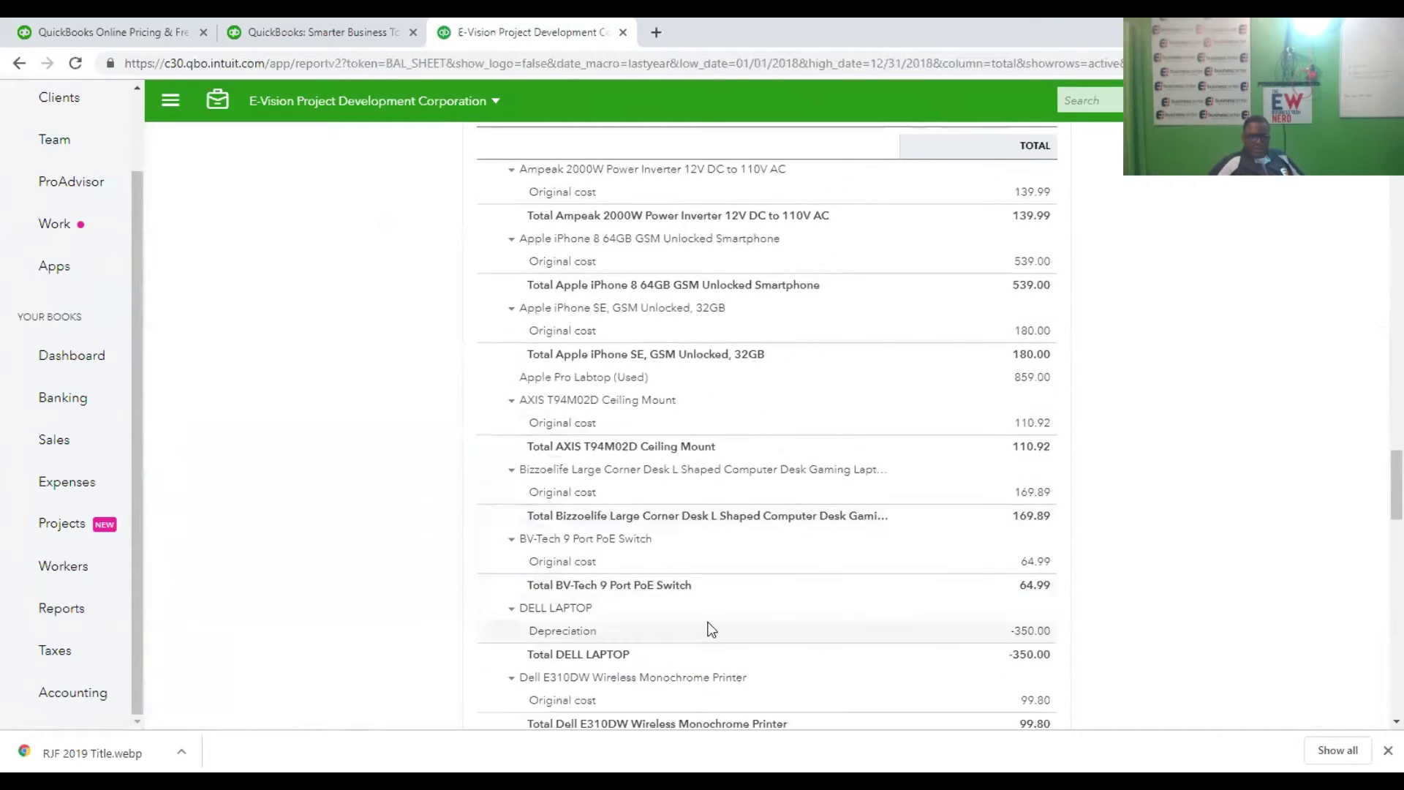
scroll(709, 626, down, 1)
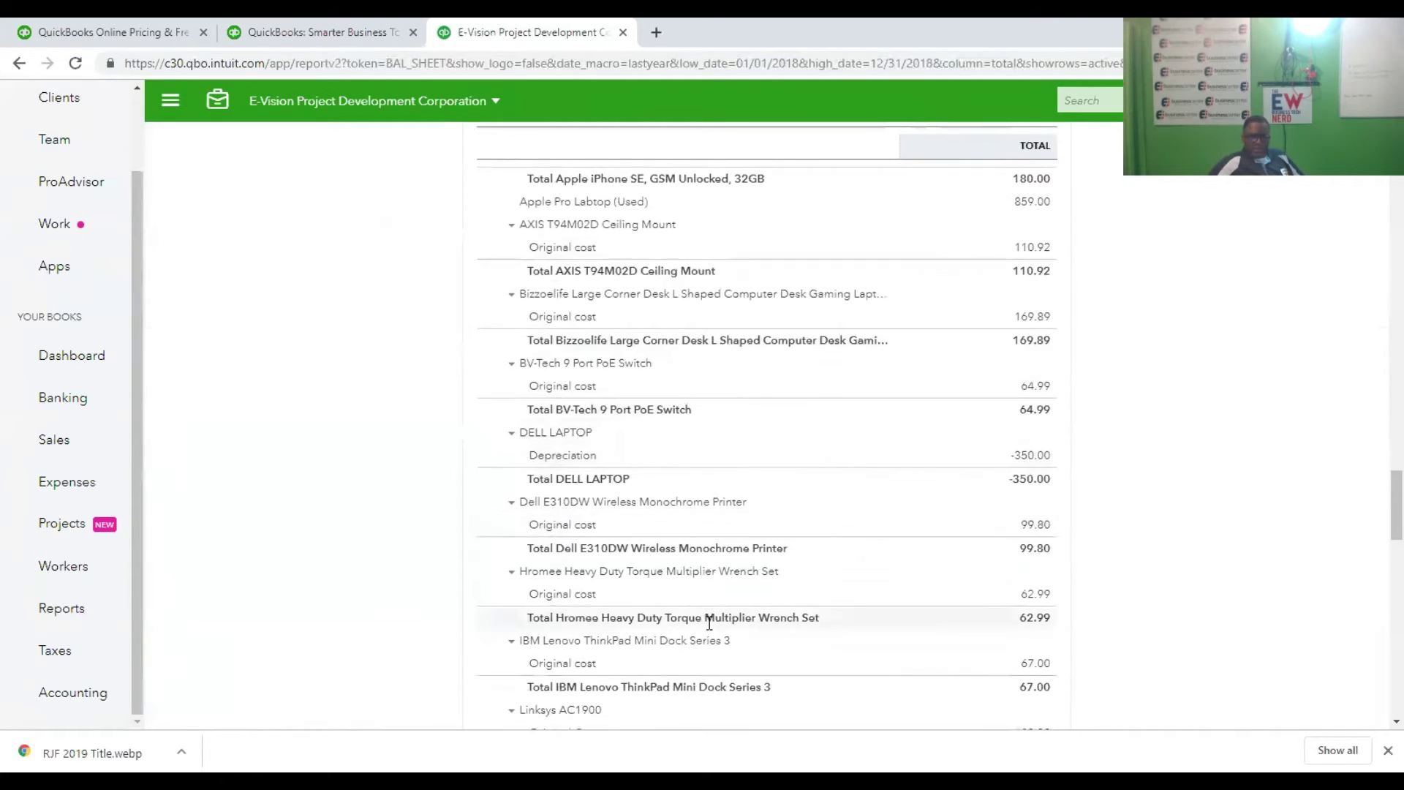
scroll(708, 623, down, 1)
scroll(706, 626, down, 1)
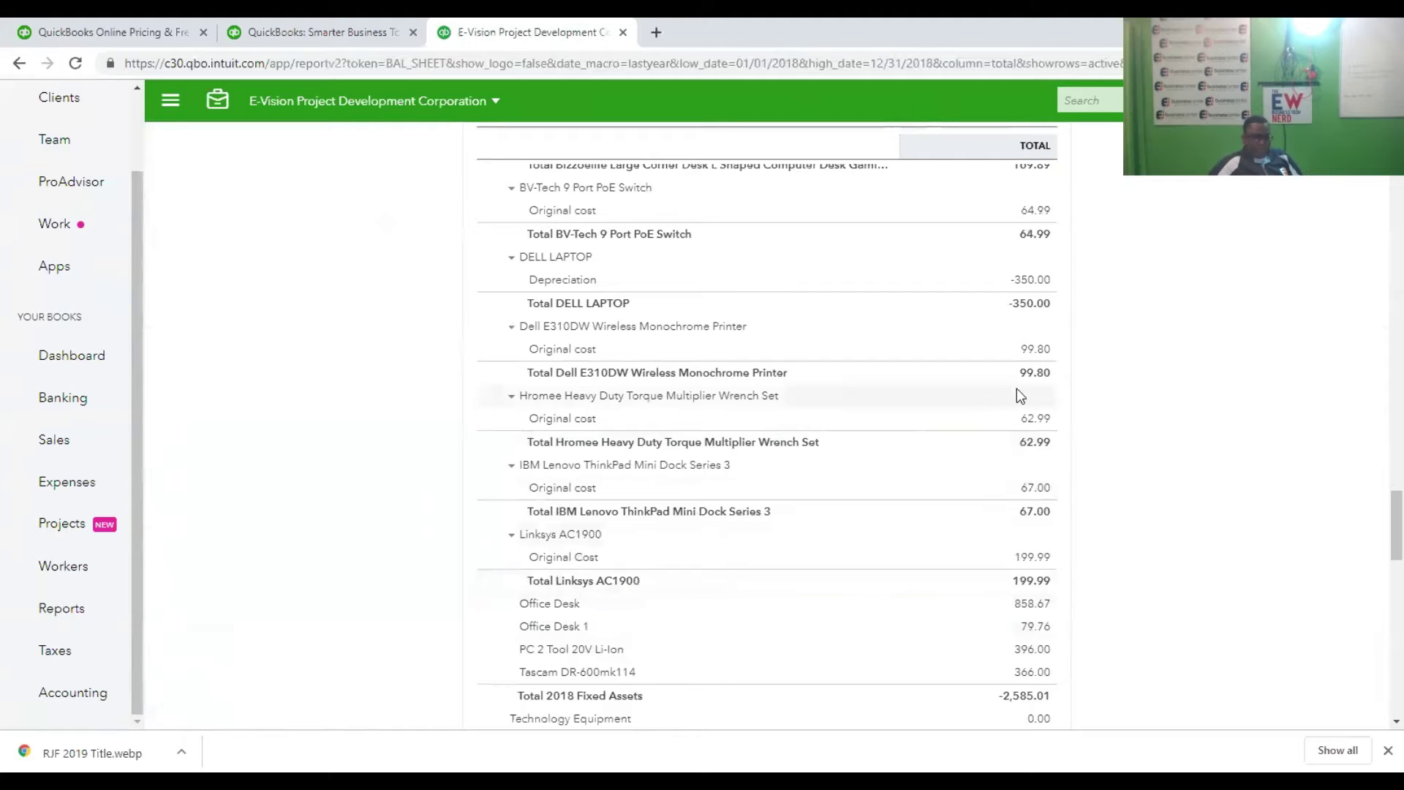
scroll(1353, 329, up, 6)
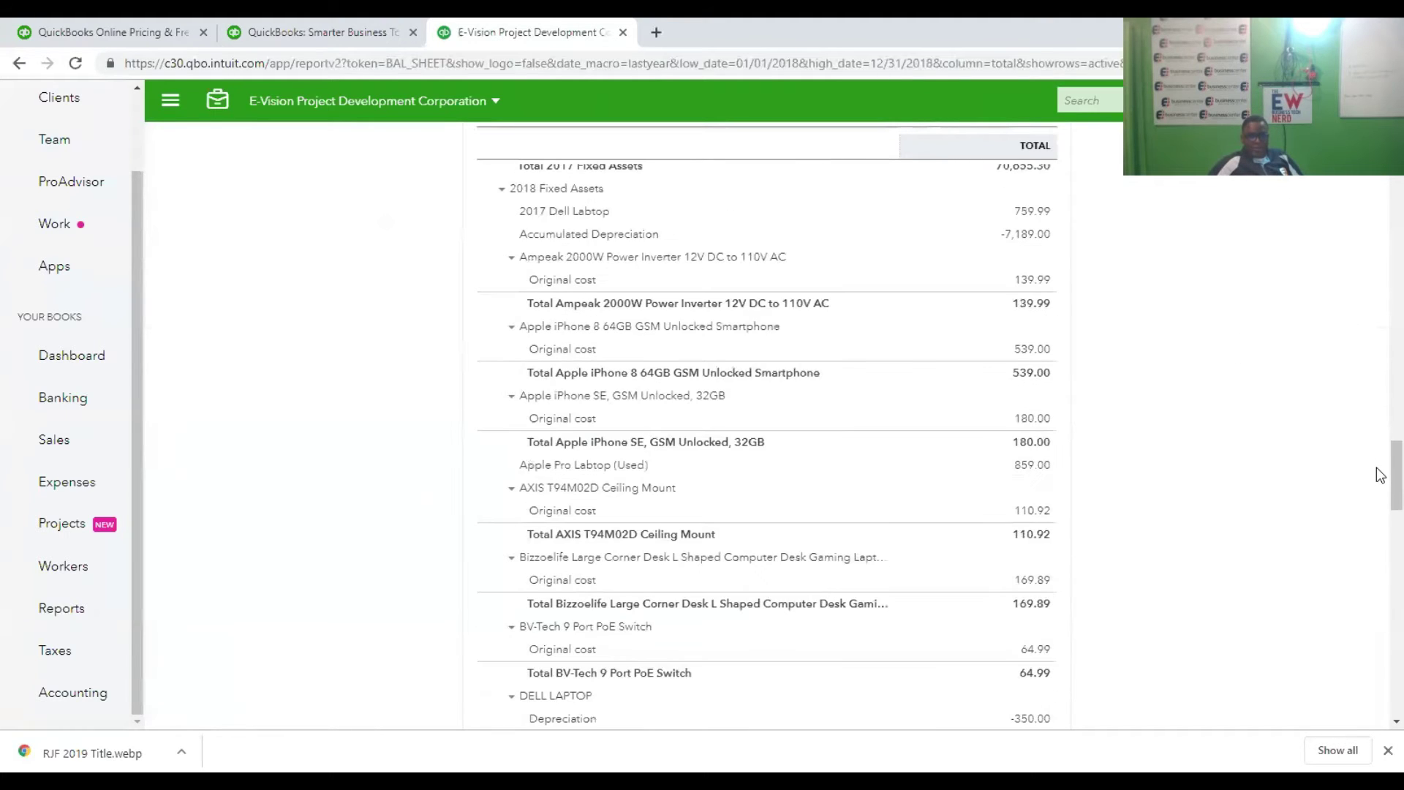
Open the Chart of Accounts and start a new account of type Fixed Assets with detail type Fixed Asset Furniture.
scroll(1380, 481, up, 15)
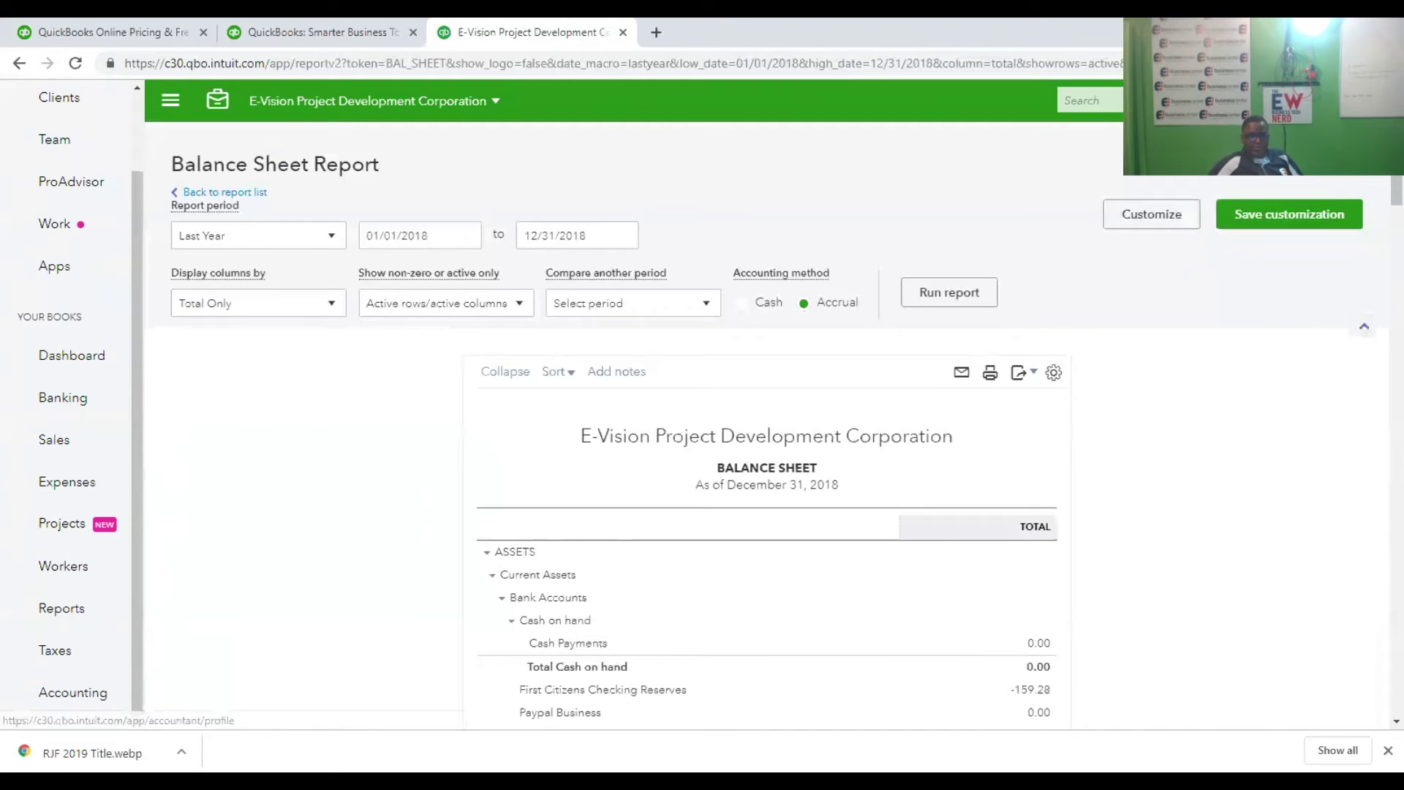
click(1260, 100)
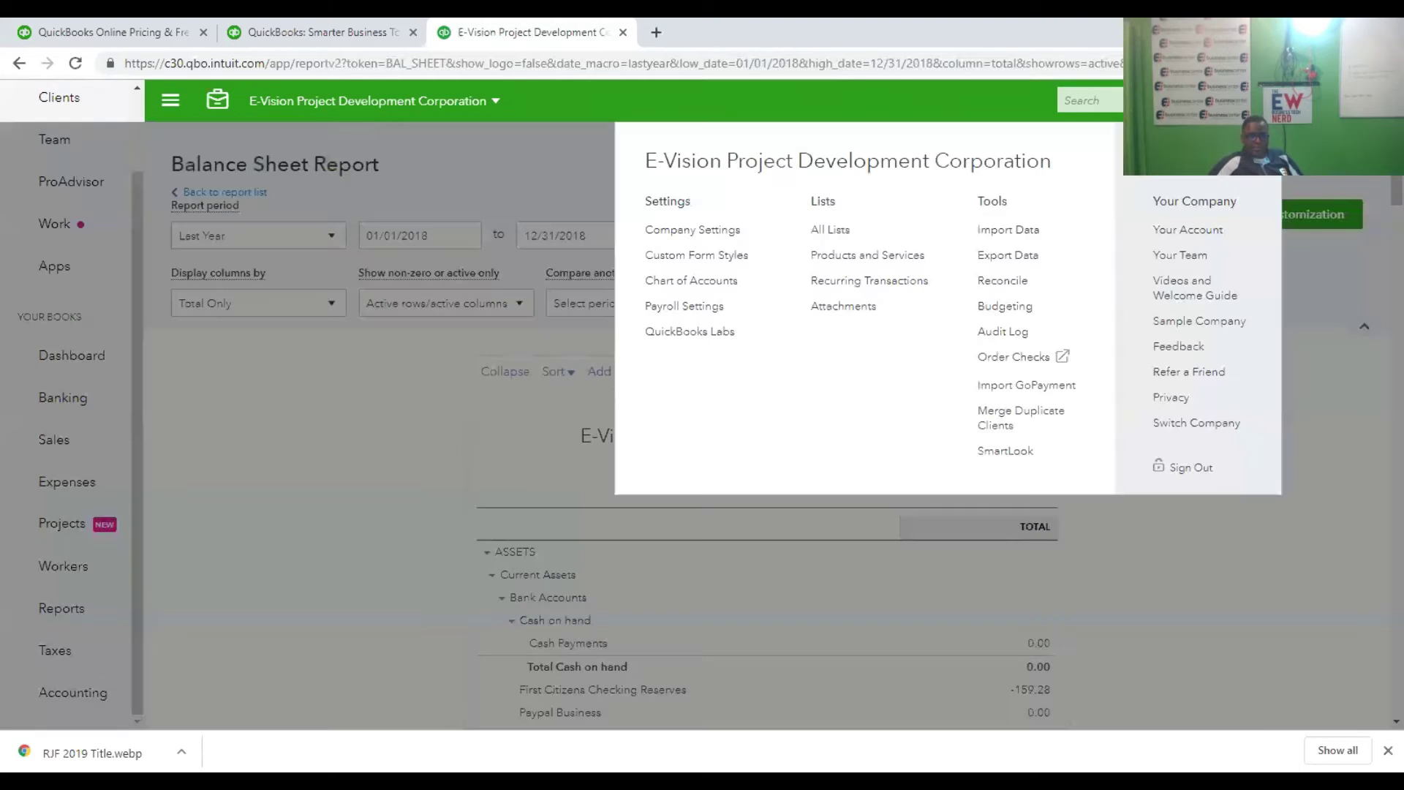
click(691, 282)
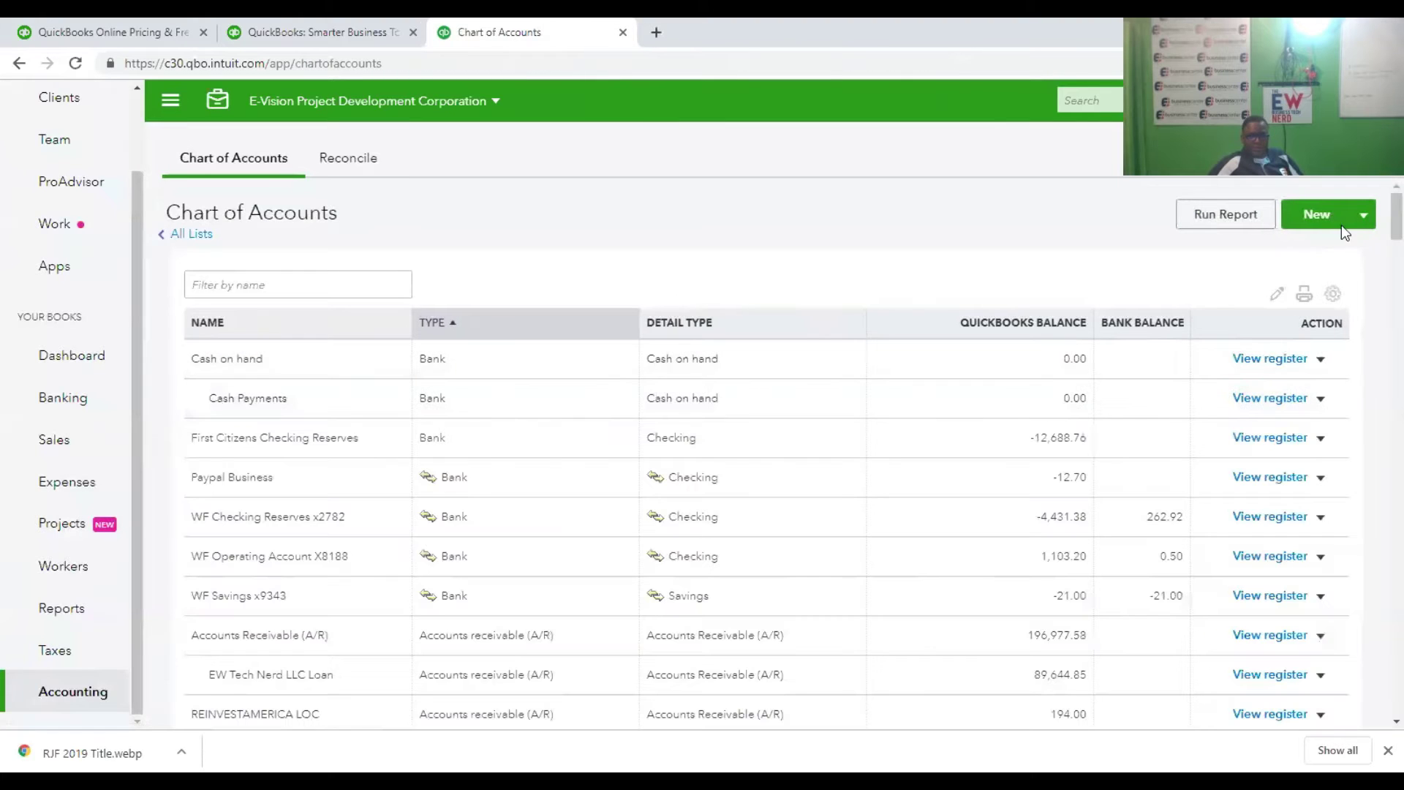
click(1316, 216)
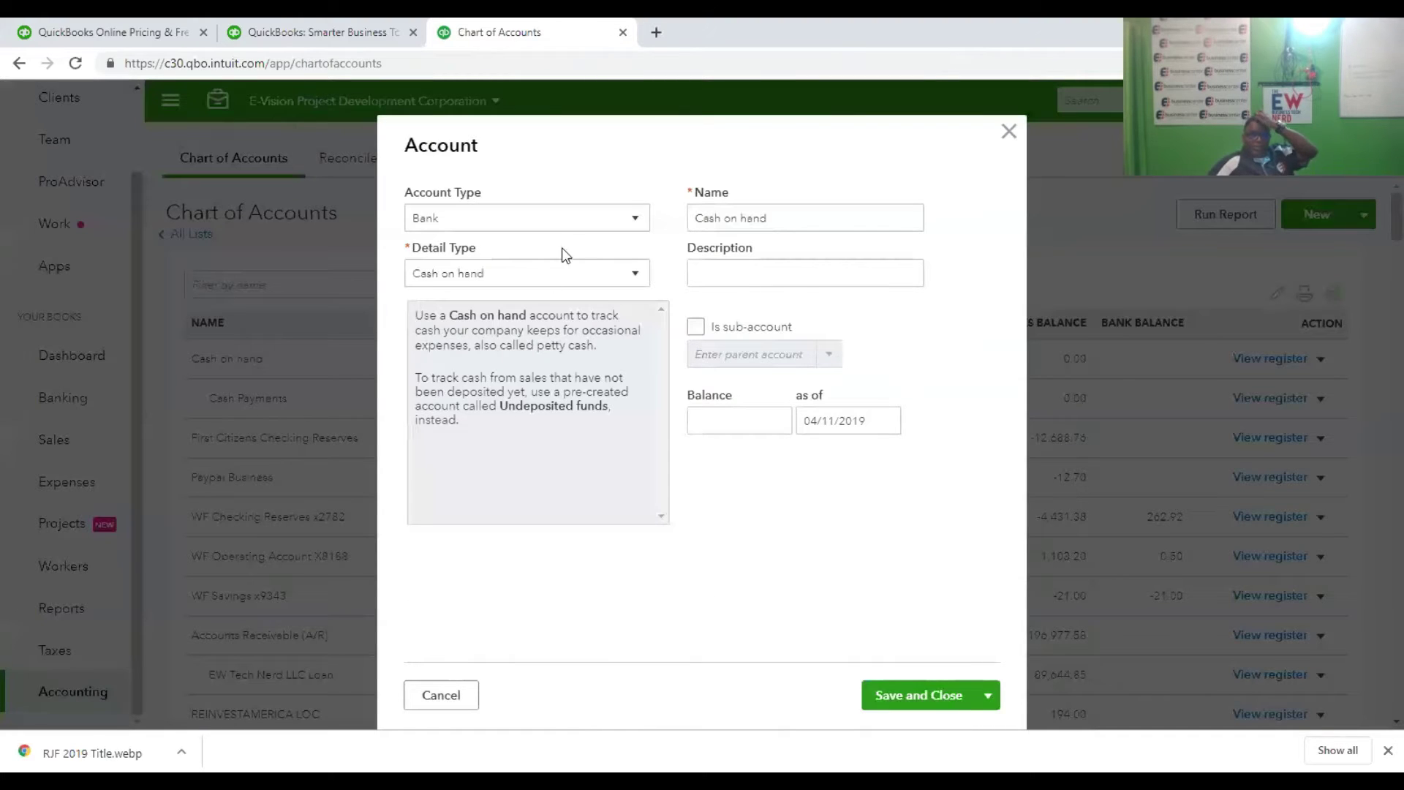
click(641, 219)
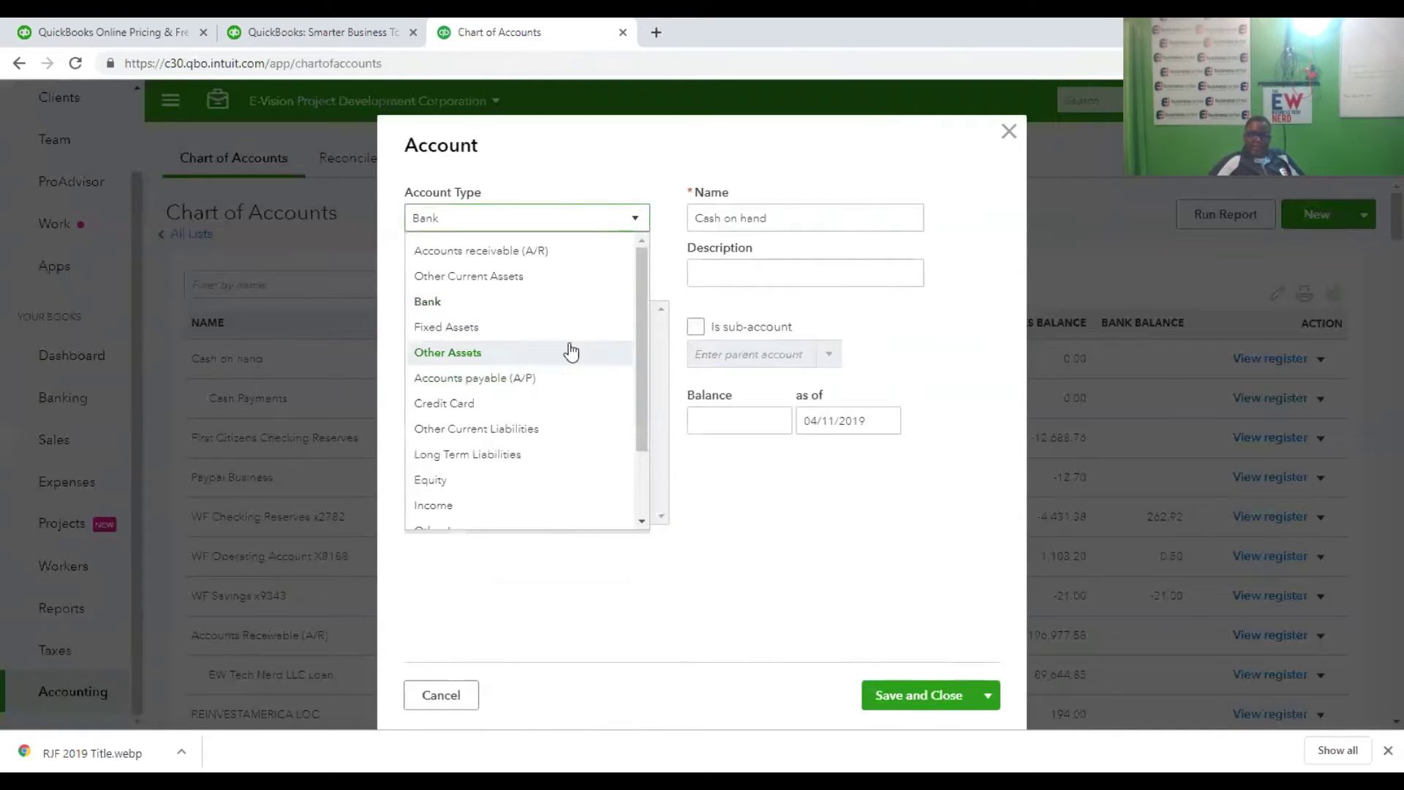
click(522, 338)
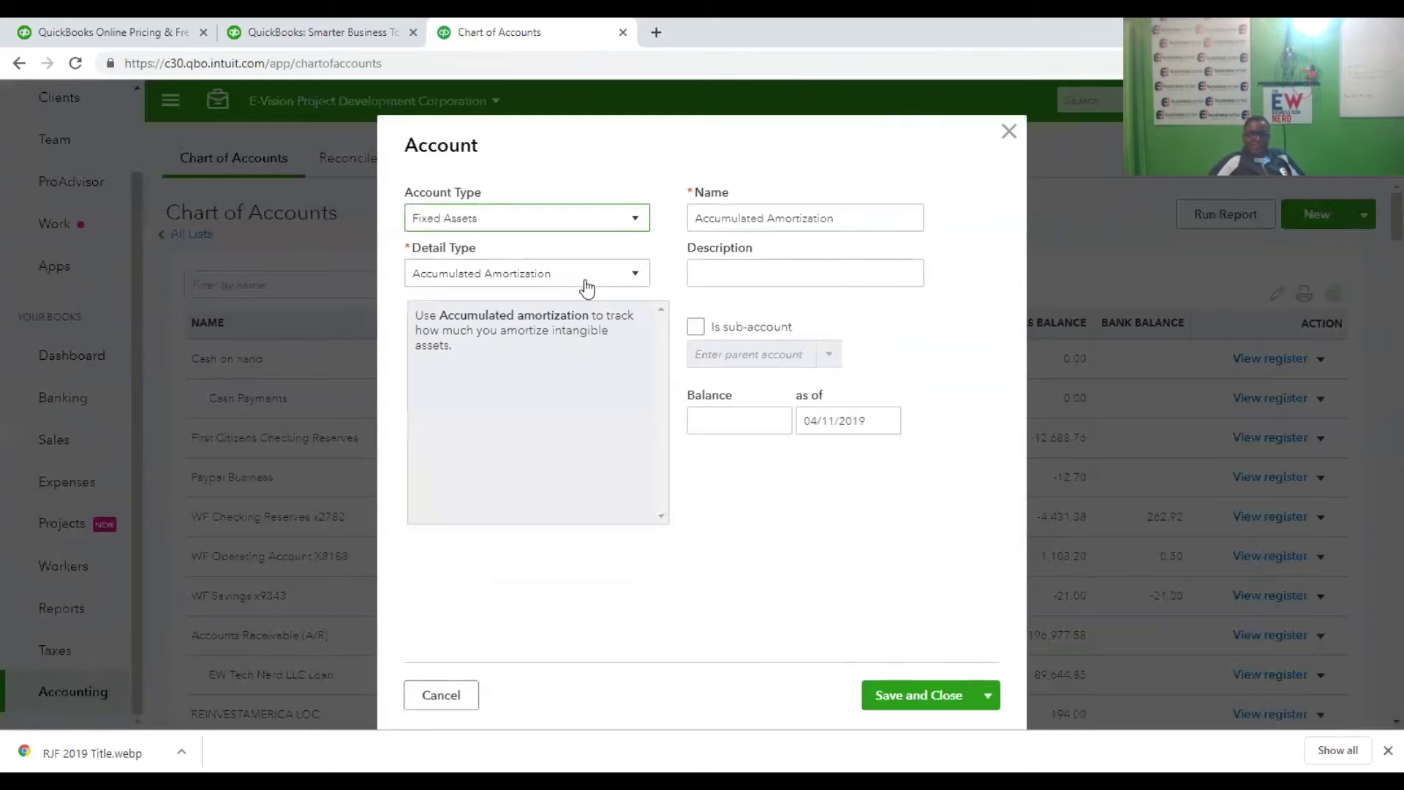
click(635, 274)
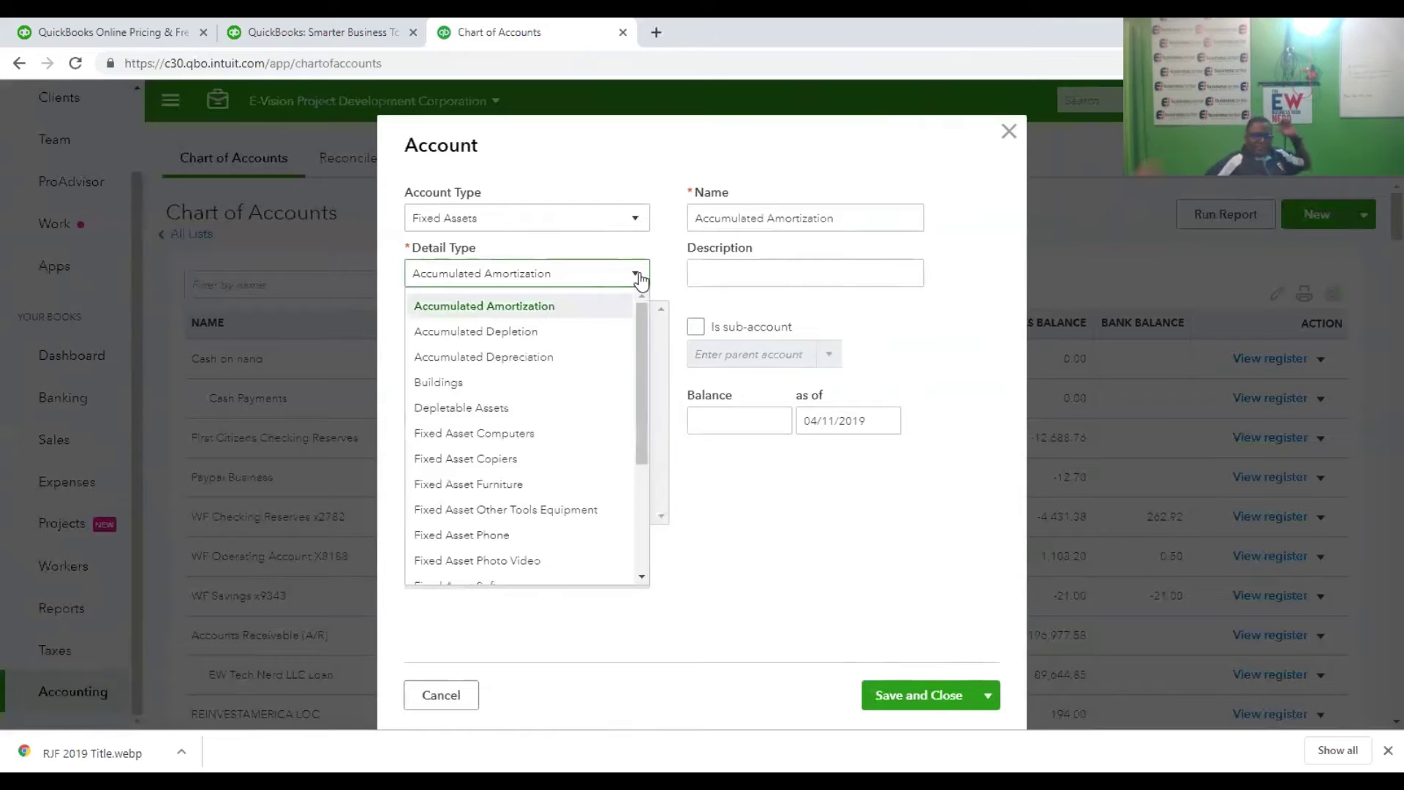
click(536, 483)
Name the new account Office Desk 2 and enter whose office it belongs to as the description.
click(817, 213)
key(ctrl+a)
text(Office Ds)
key(BackSpace)
text(e)
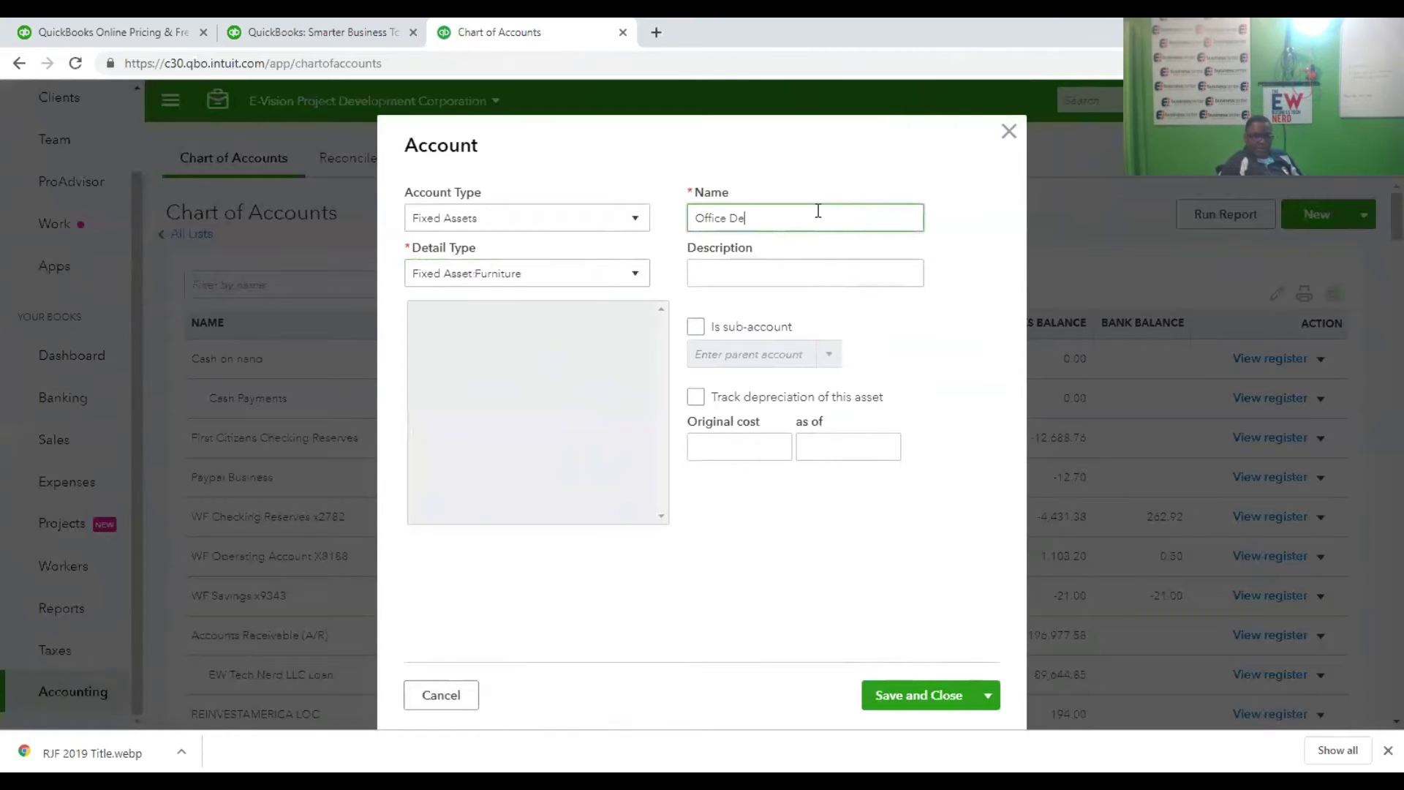
text(sk 2)
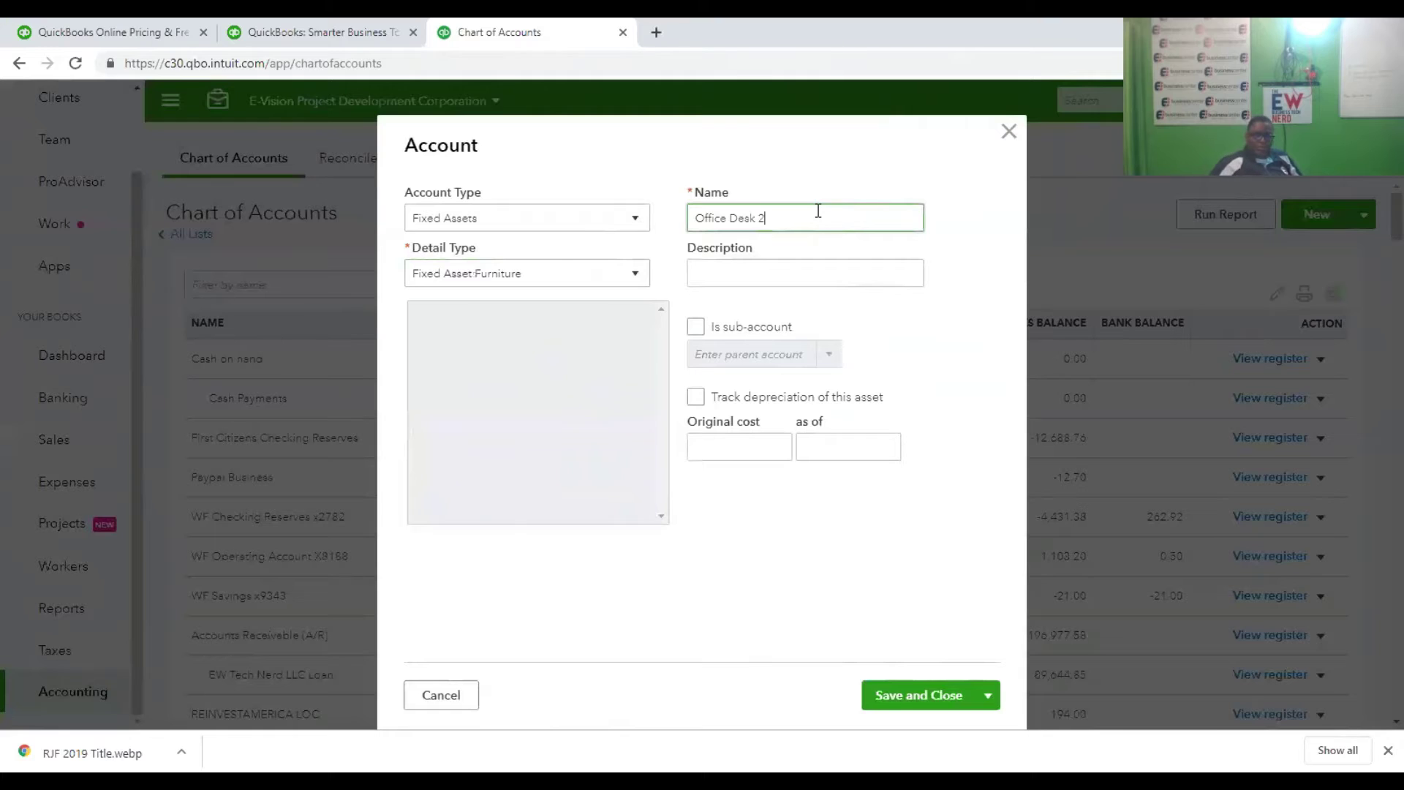
click(778, 281)
text(Eric Office)
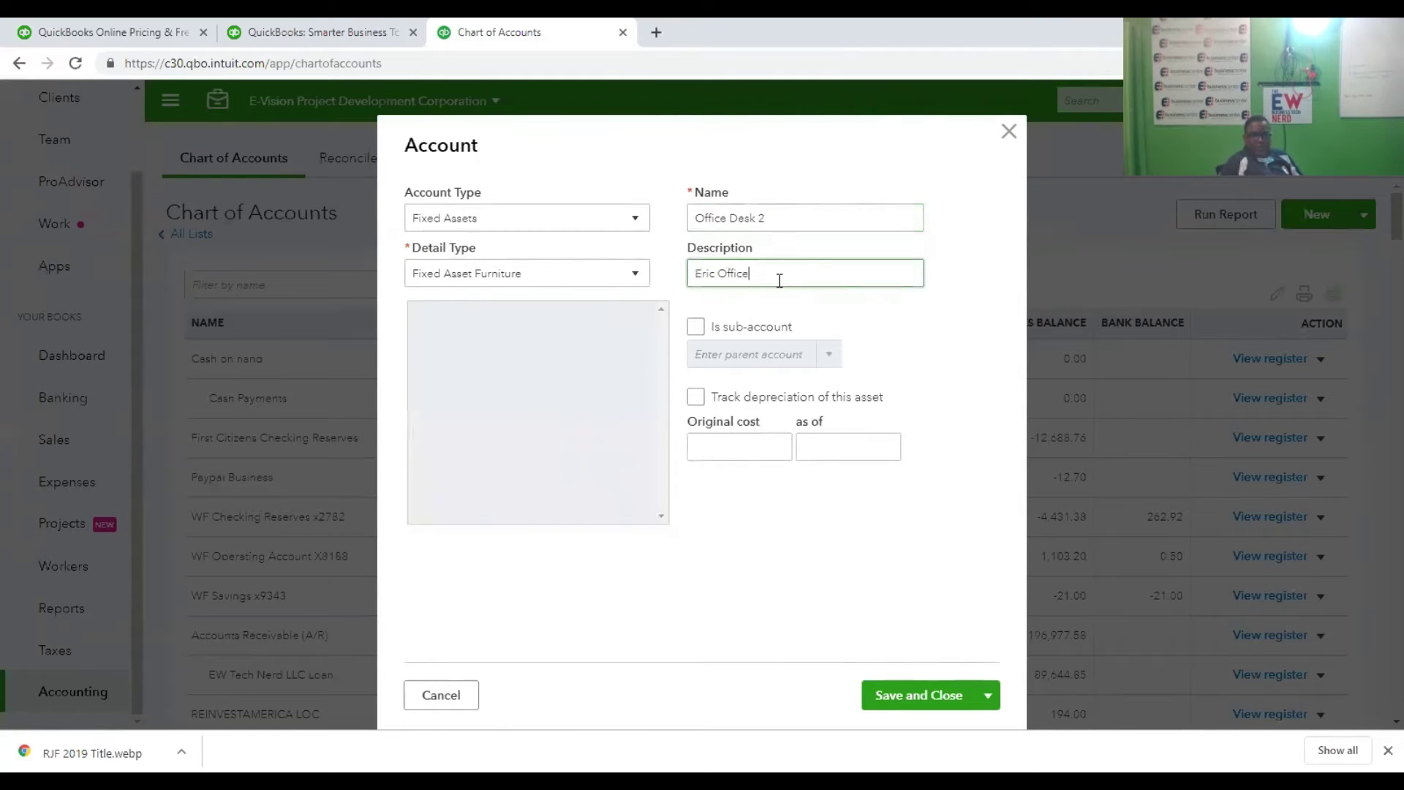
Make the Office Desk 2 account a sub-account of 2018 Fixed Assets.
click(698, 329)
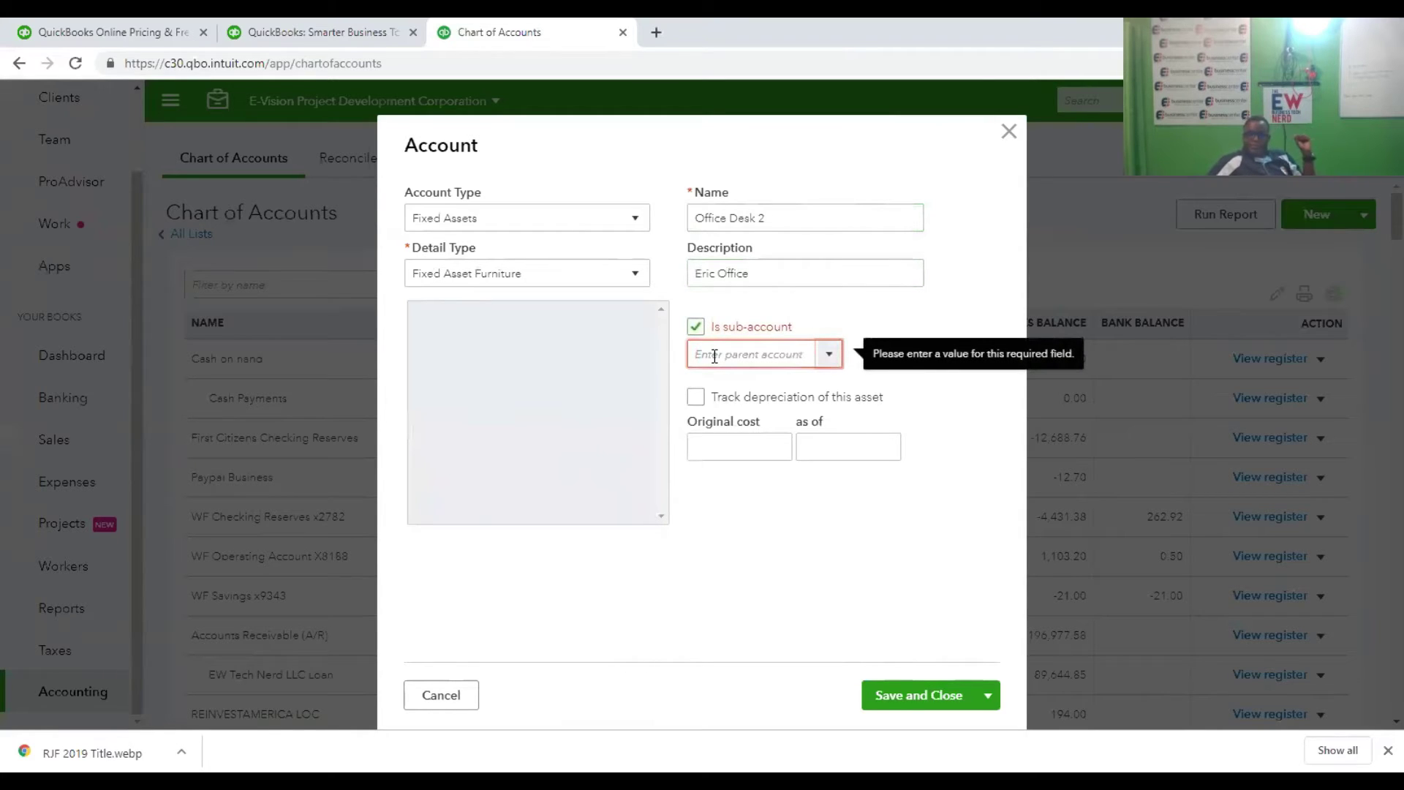
text(20)
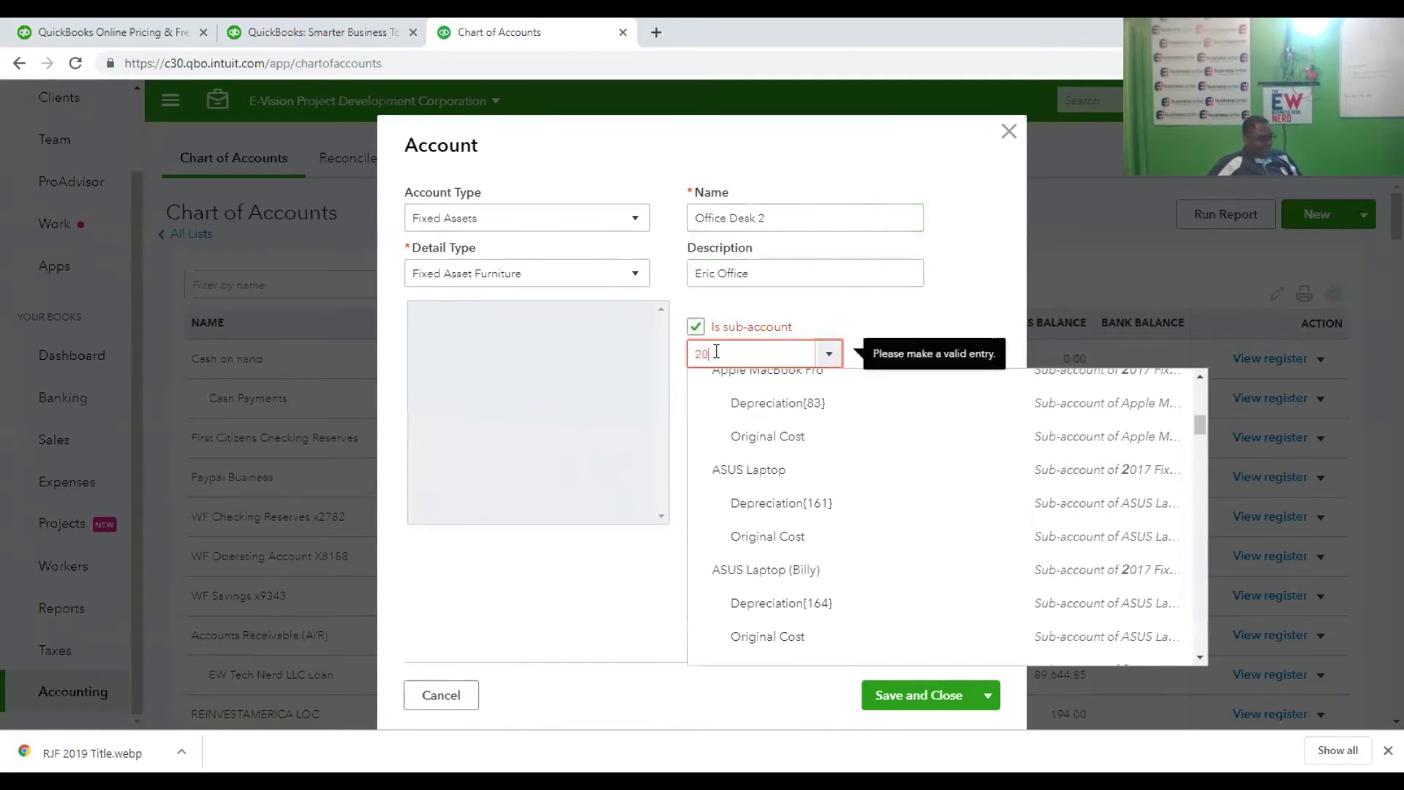
text(18 Fixed Assets)
click(876, 327)
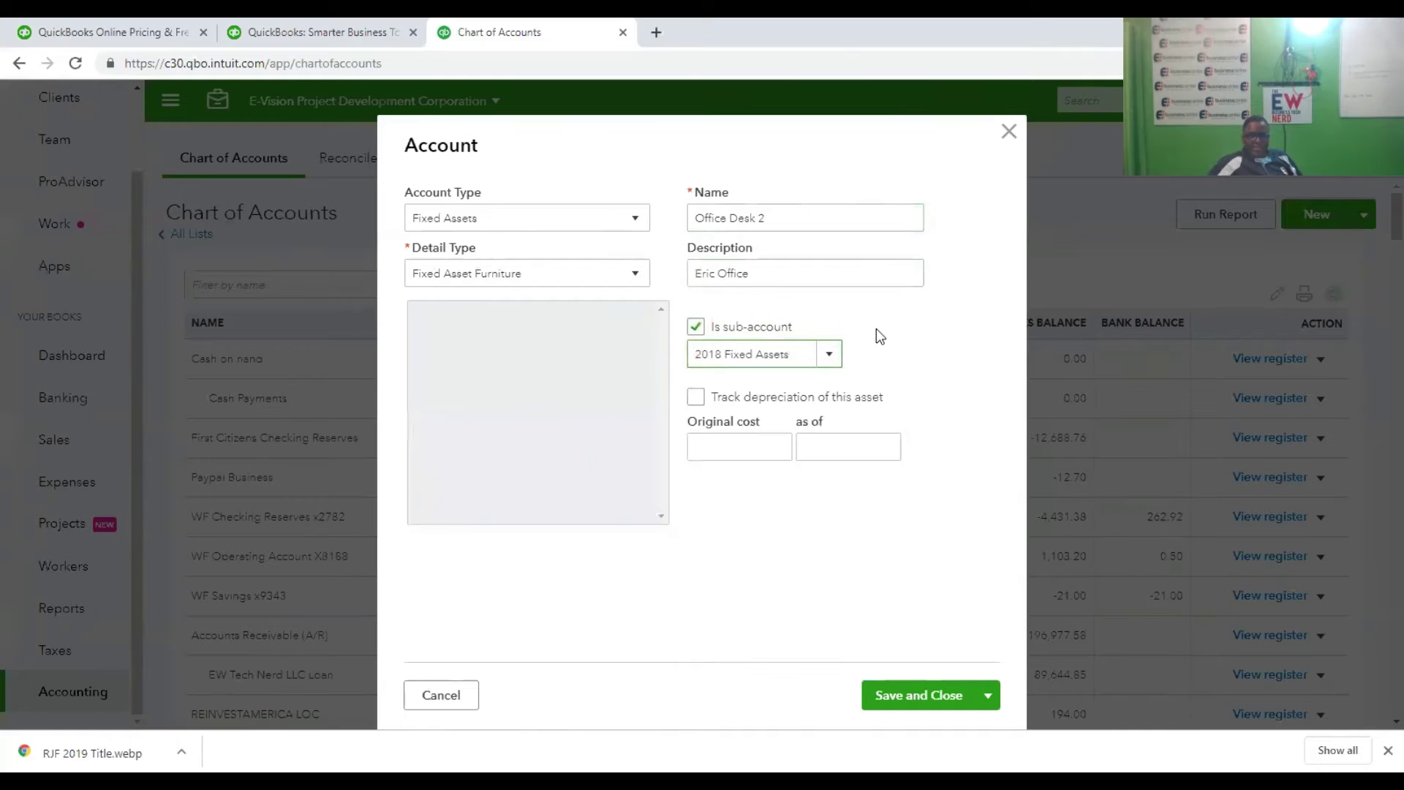
Enter an original cost of 156.51 as of 03/28/2018 for Office Desk 2 and save the account.
click(718, 443)
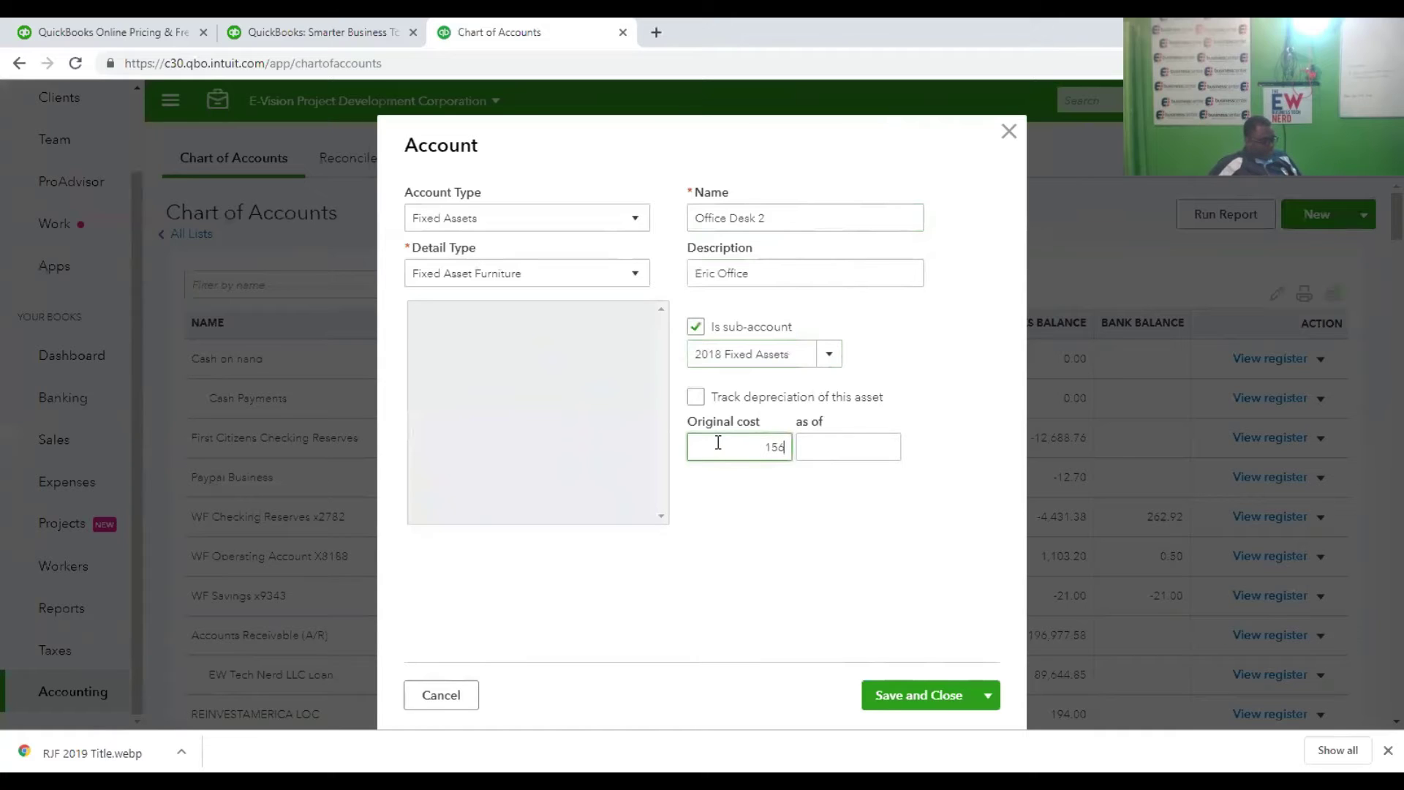
text(156.51)
click(887, 446)
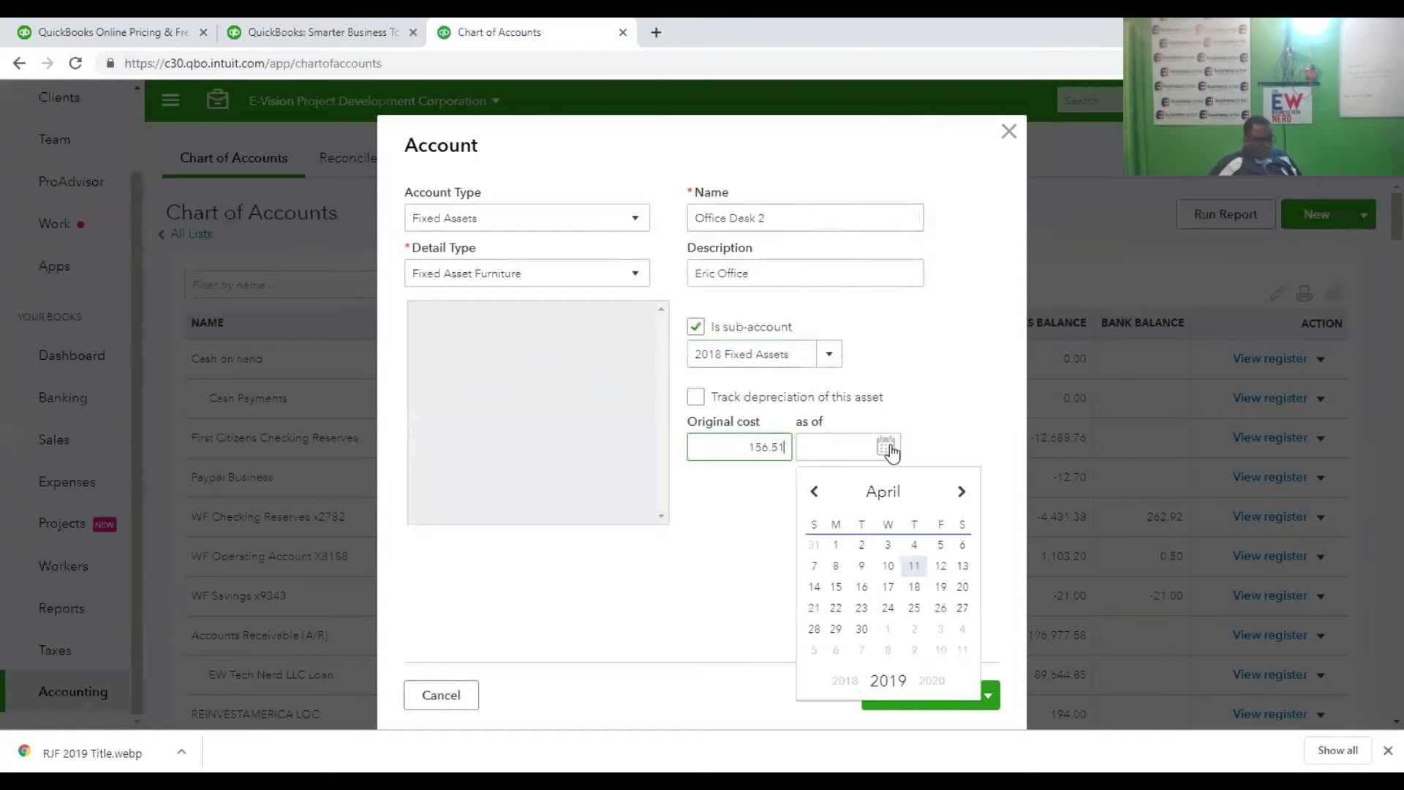
click(817, 492)
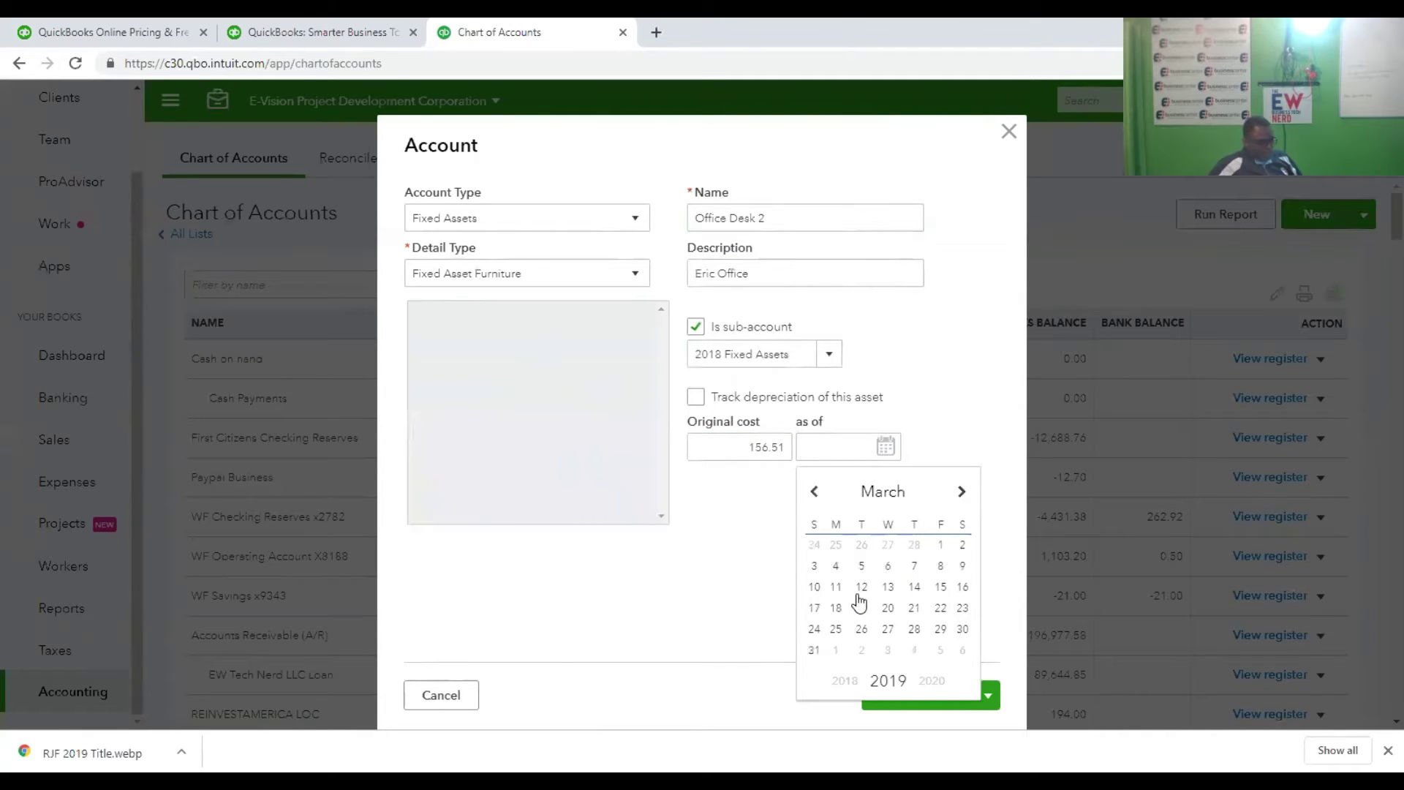
click(914, 629)
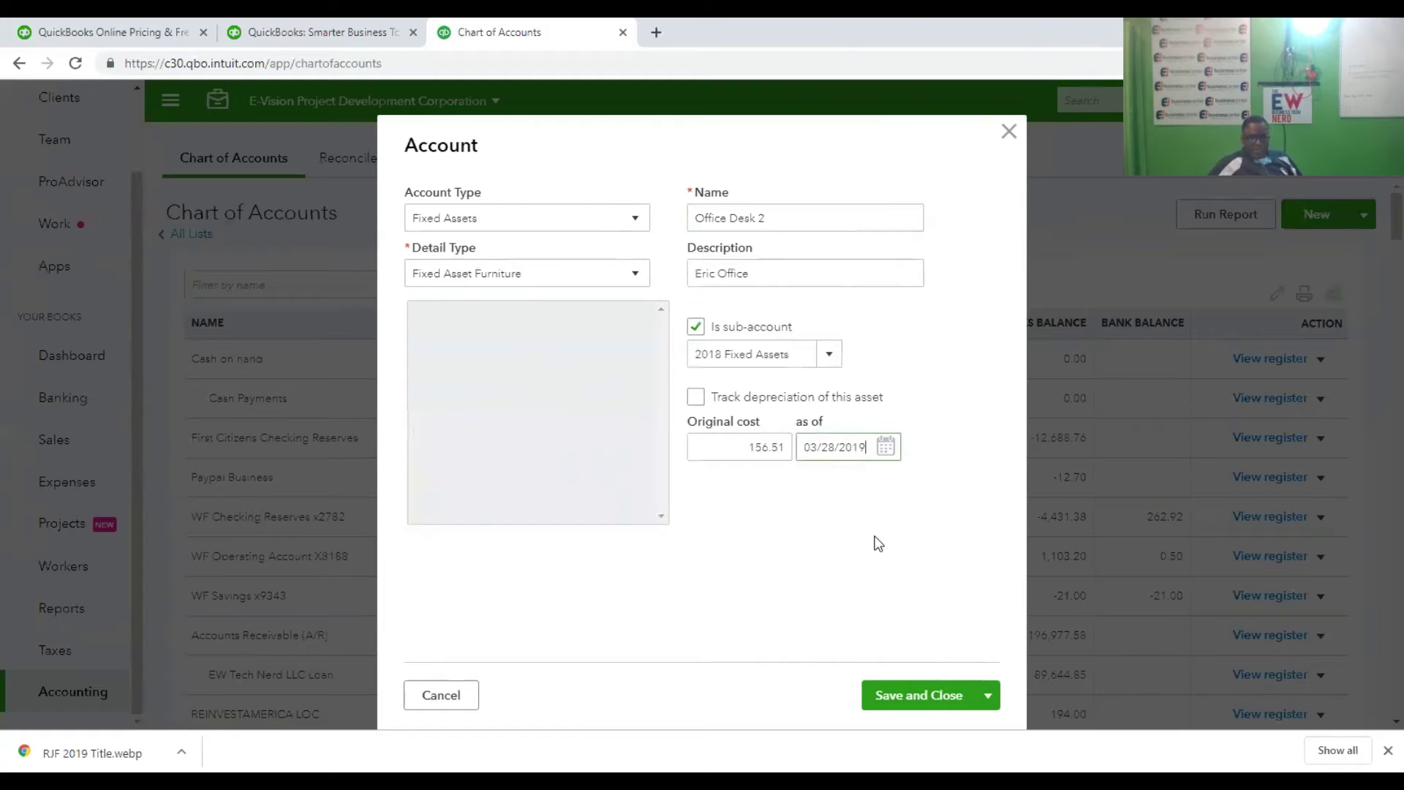
click(888, 449)
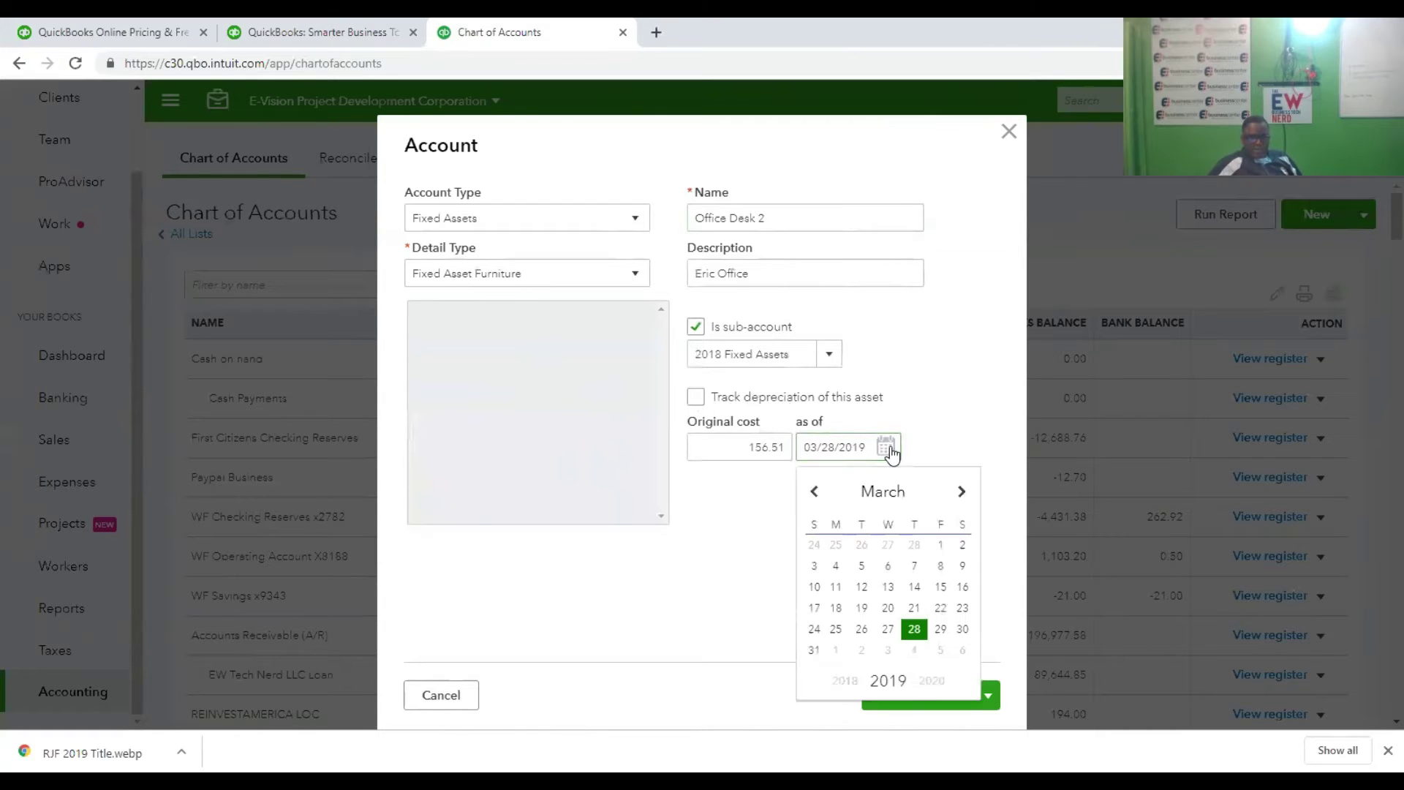
click(848, 686)
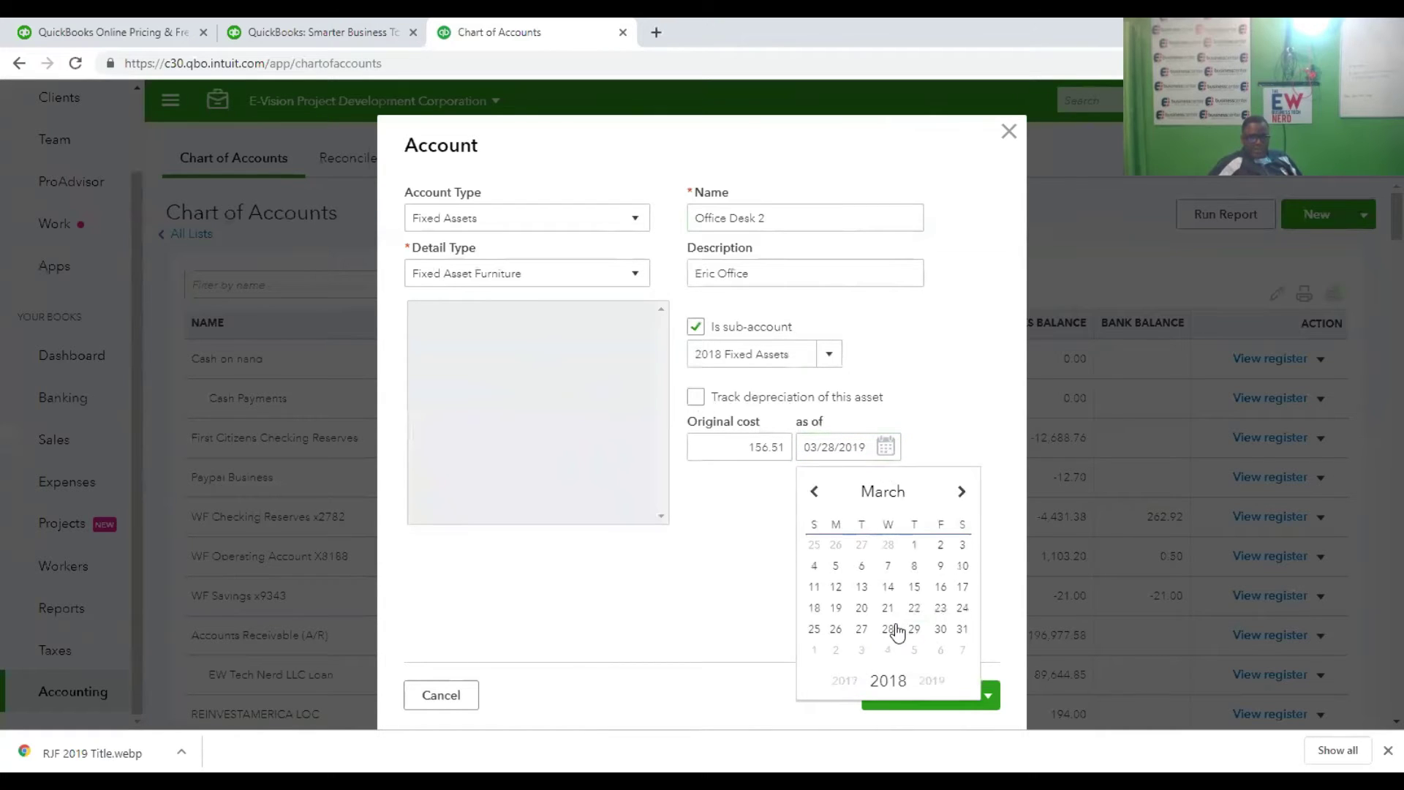
click(890, 629)
click(912, 701)
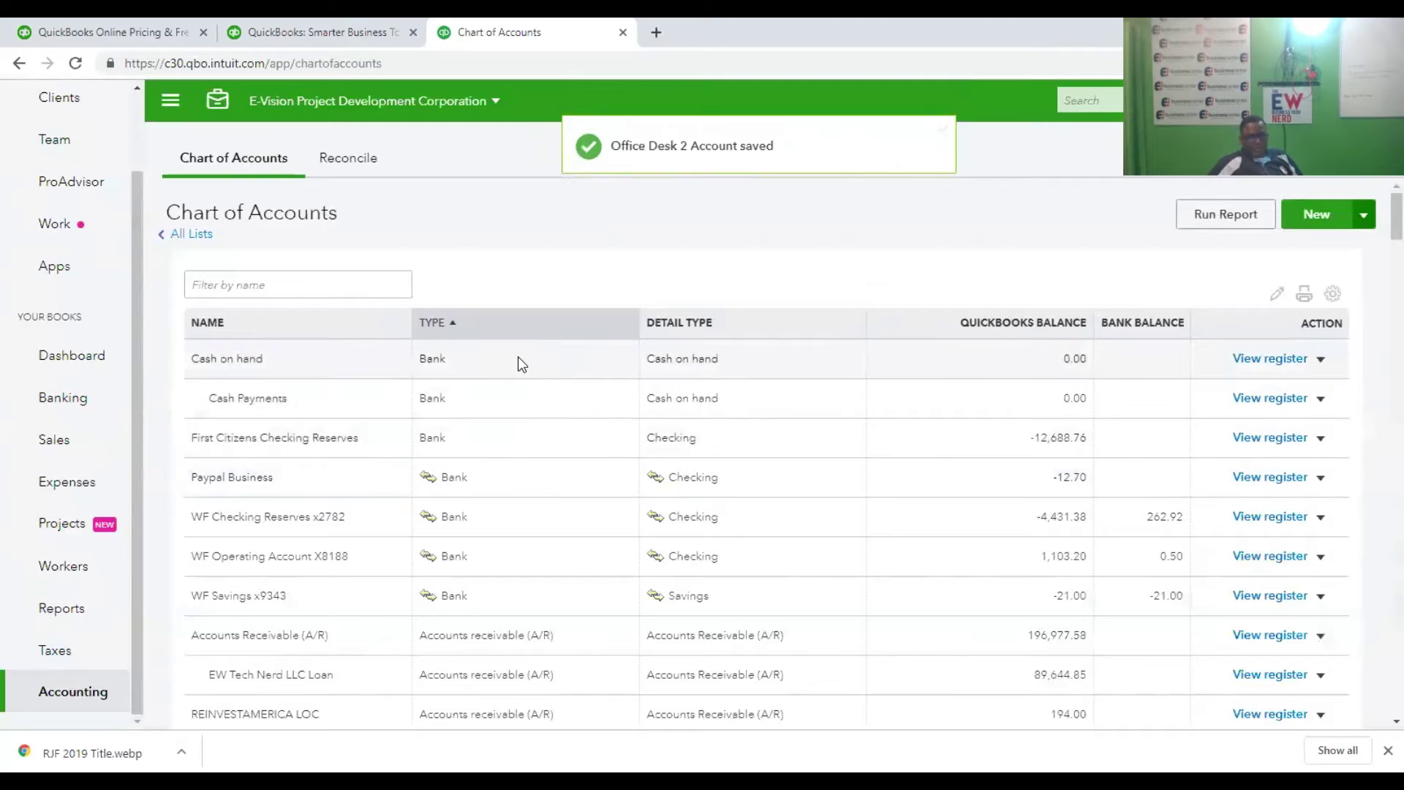
scroll(439, 454, down, 1)
scroll(595, 430, down, 1)
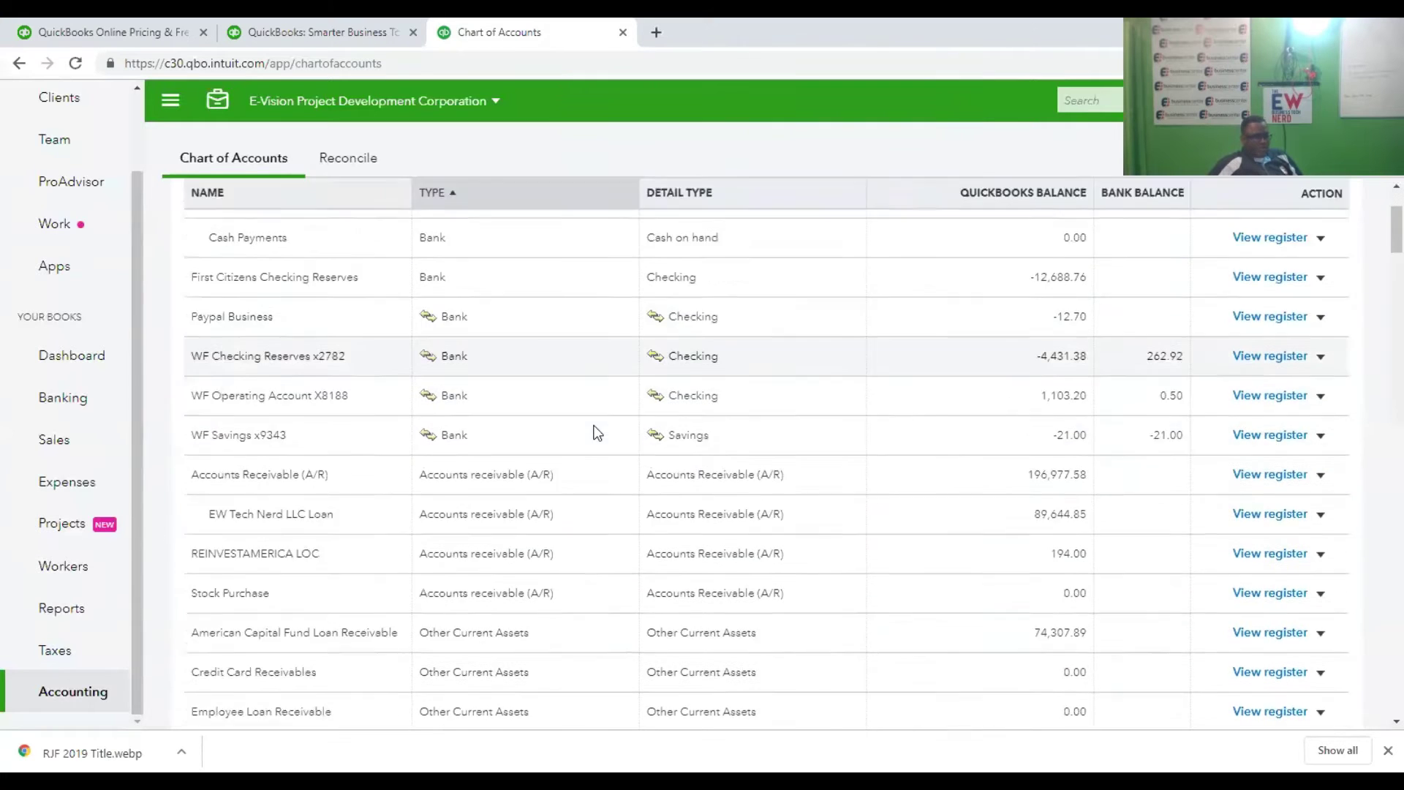
scroll(596, 430, up, 2)
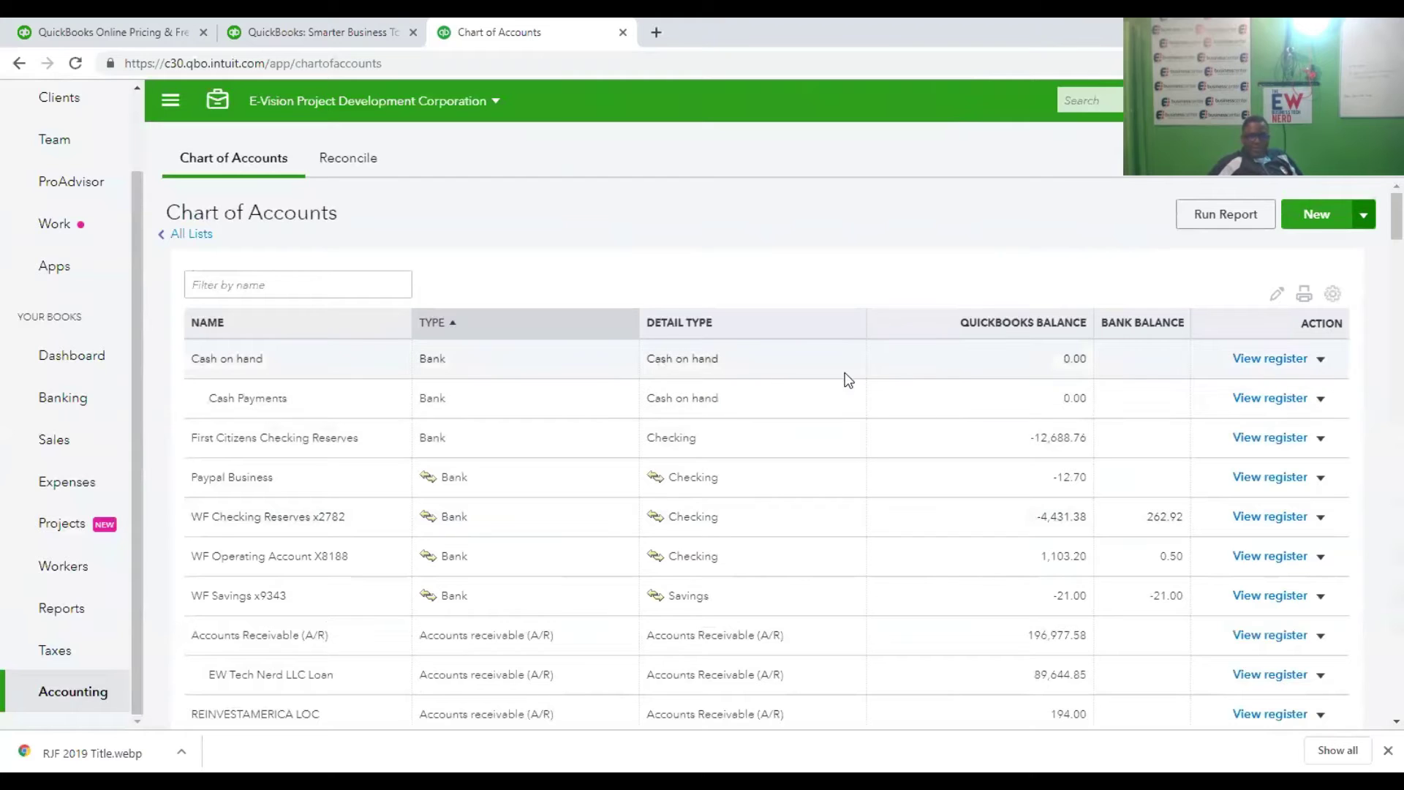
Start another new account with account type Fixed Assets and detail type Fixed Asset Furniture.
click(1316, 214)
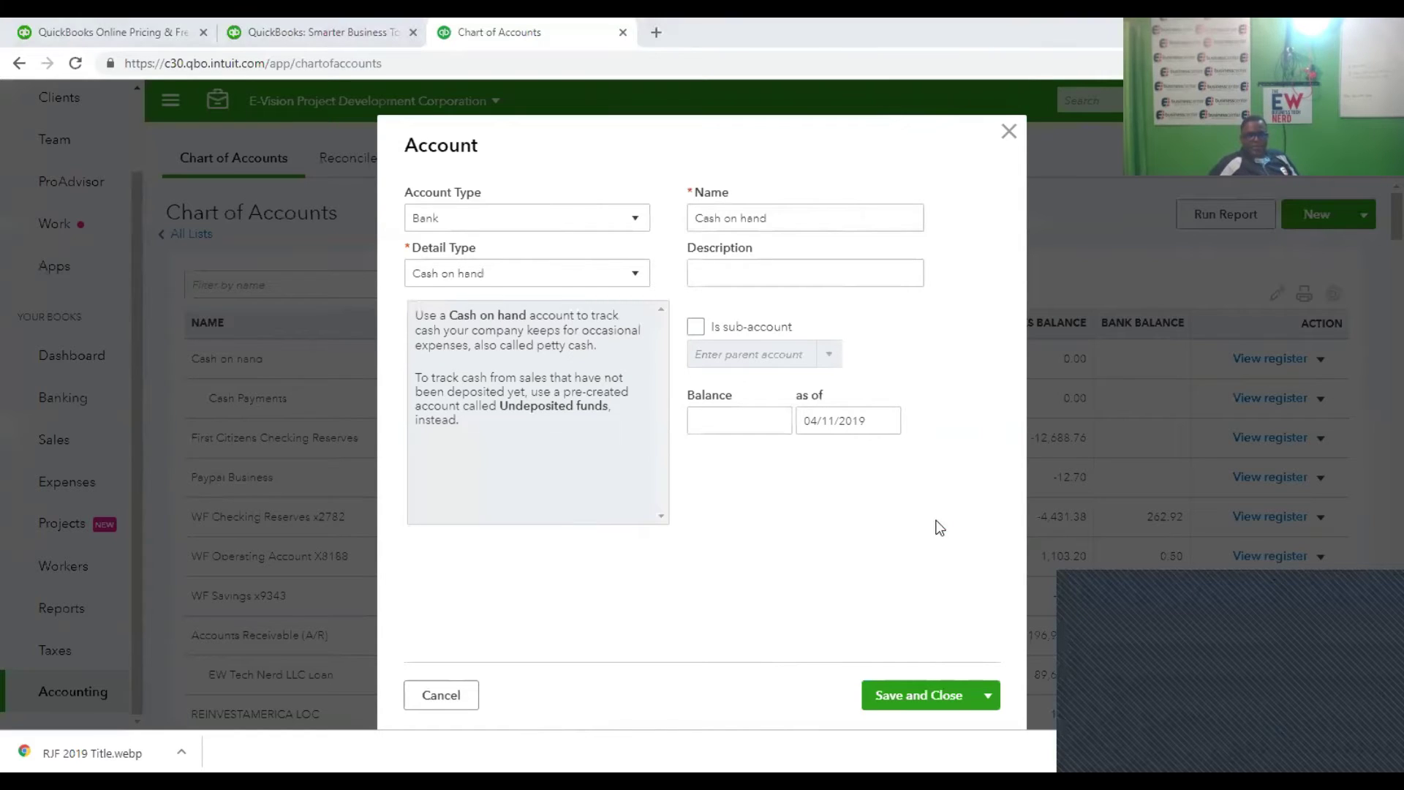
click(505, 227)
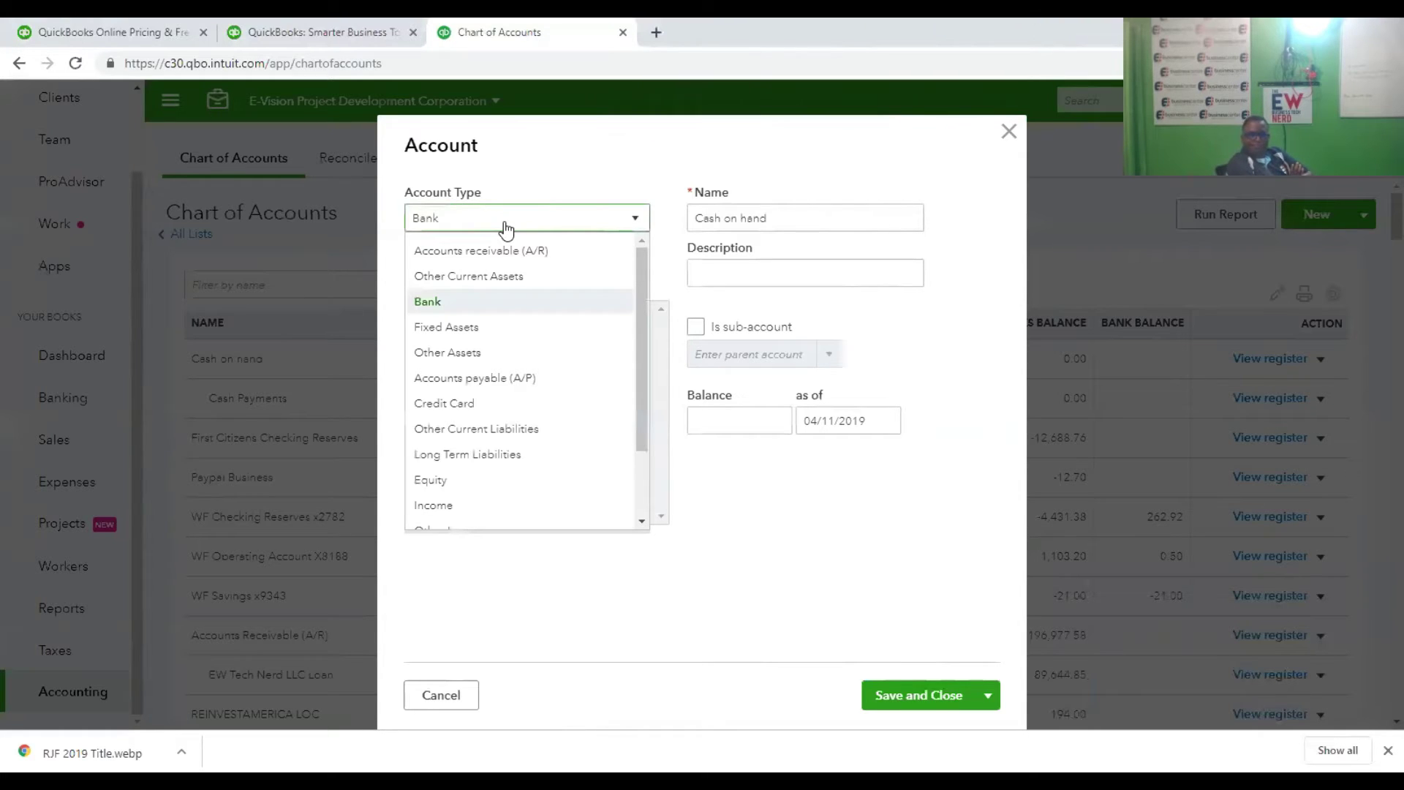
click(447, 329)
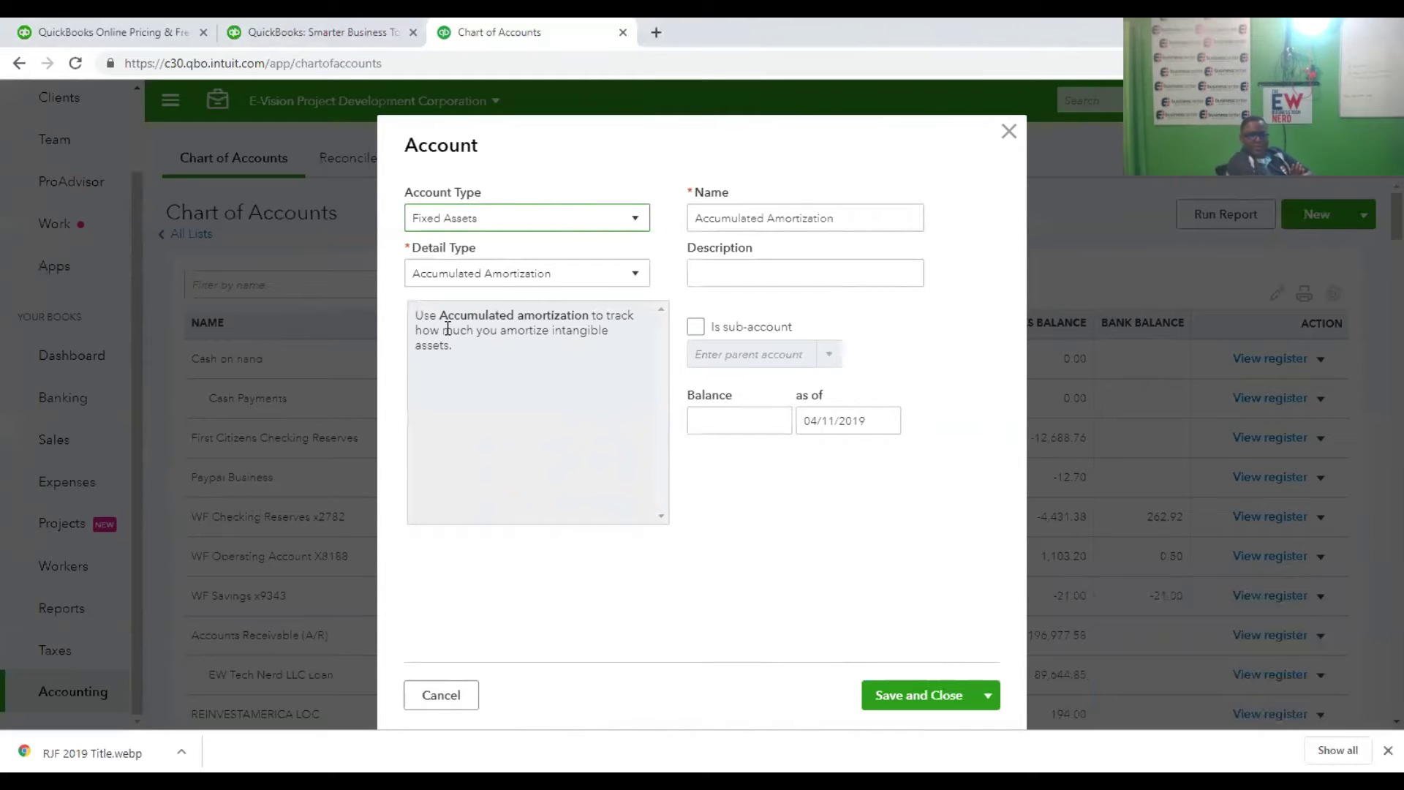
click(634, 277)
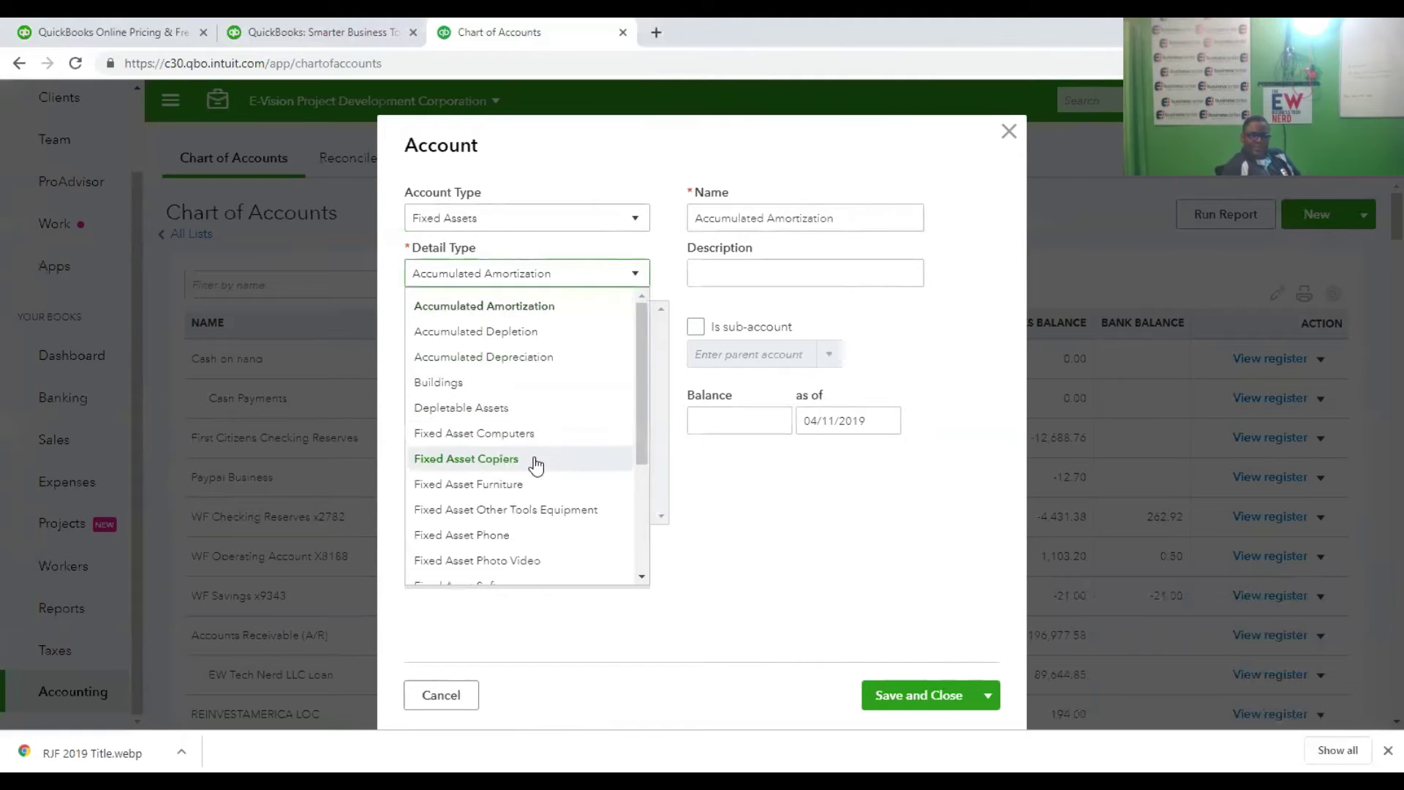
click(522, 485)
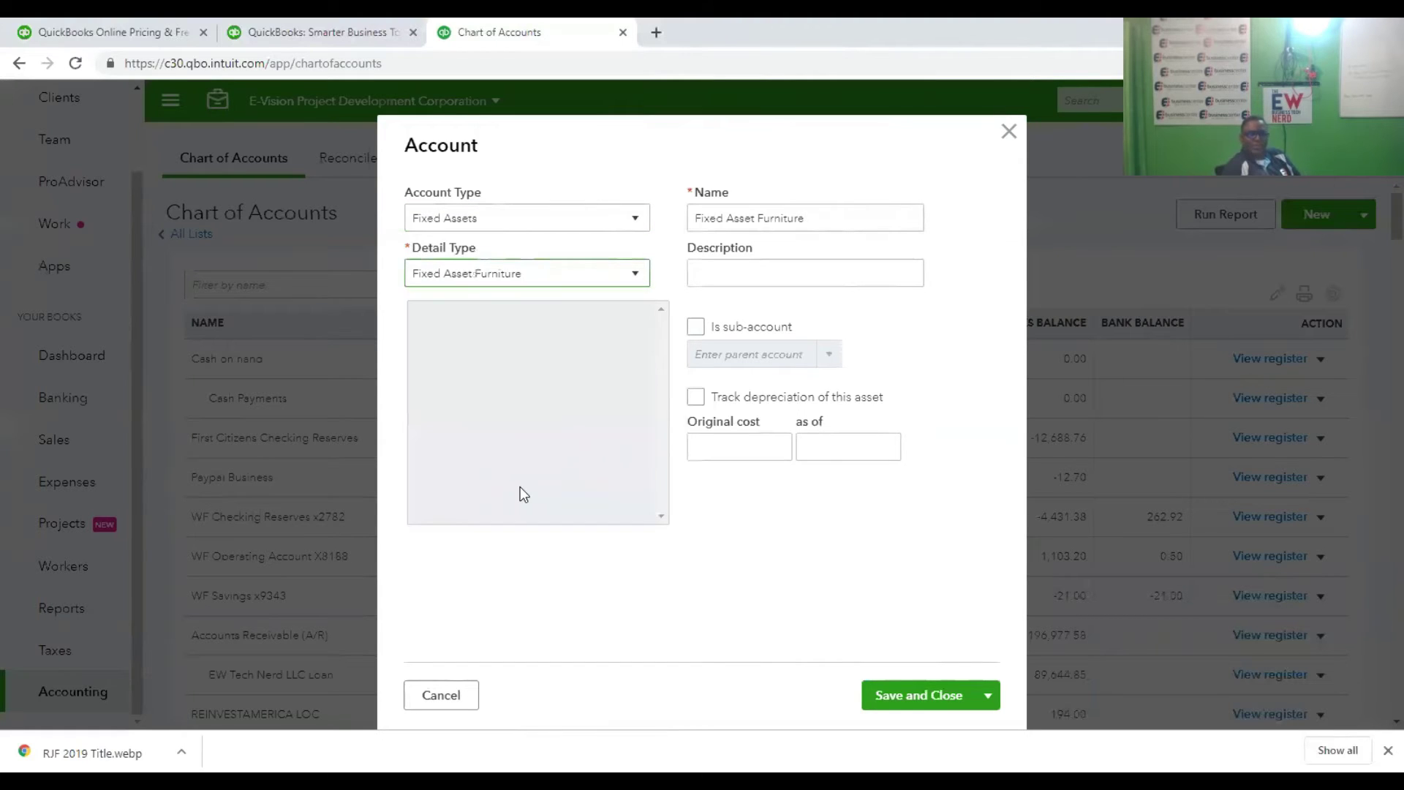
Replace the new account's default name with Office Deck 3.
click(783, 270)
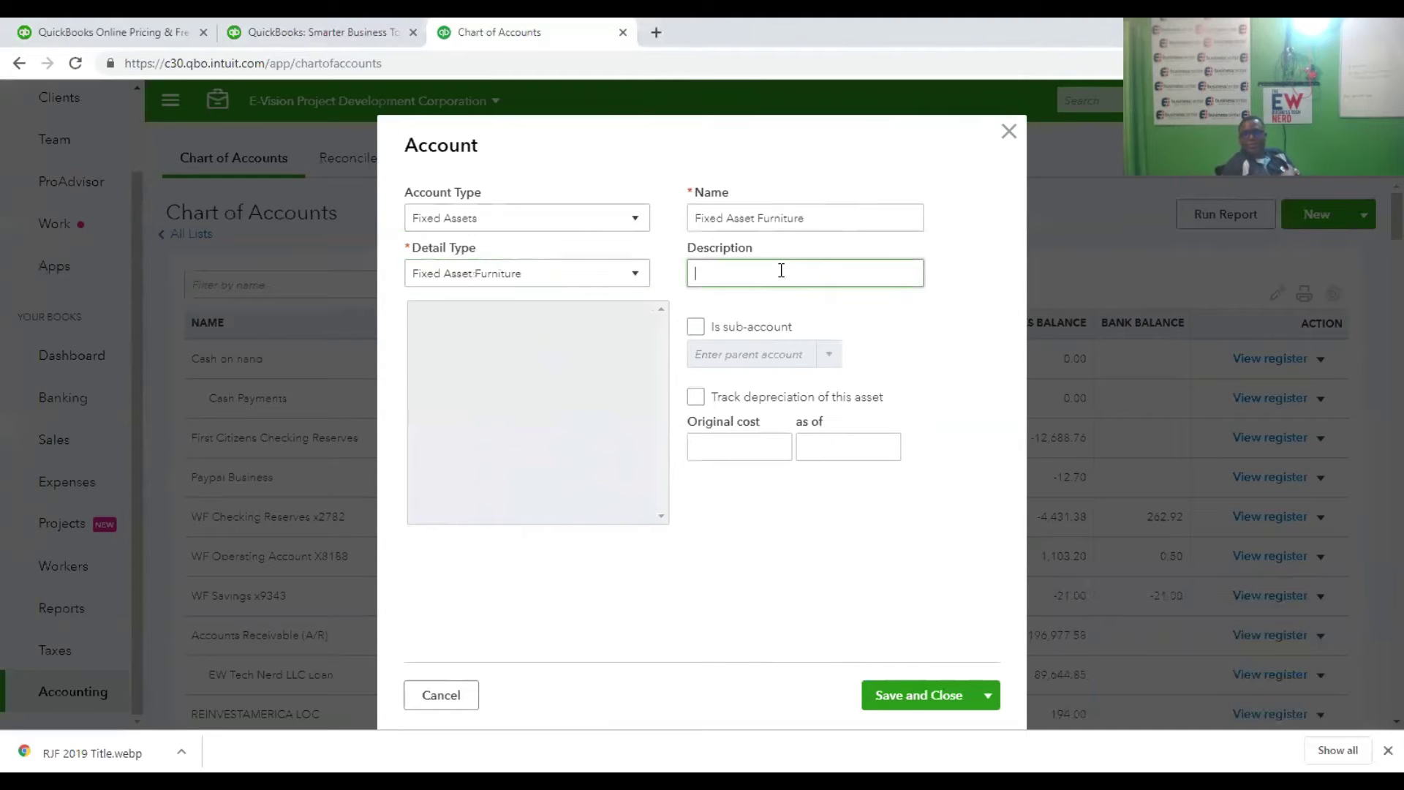
triple_click(810, 215)
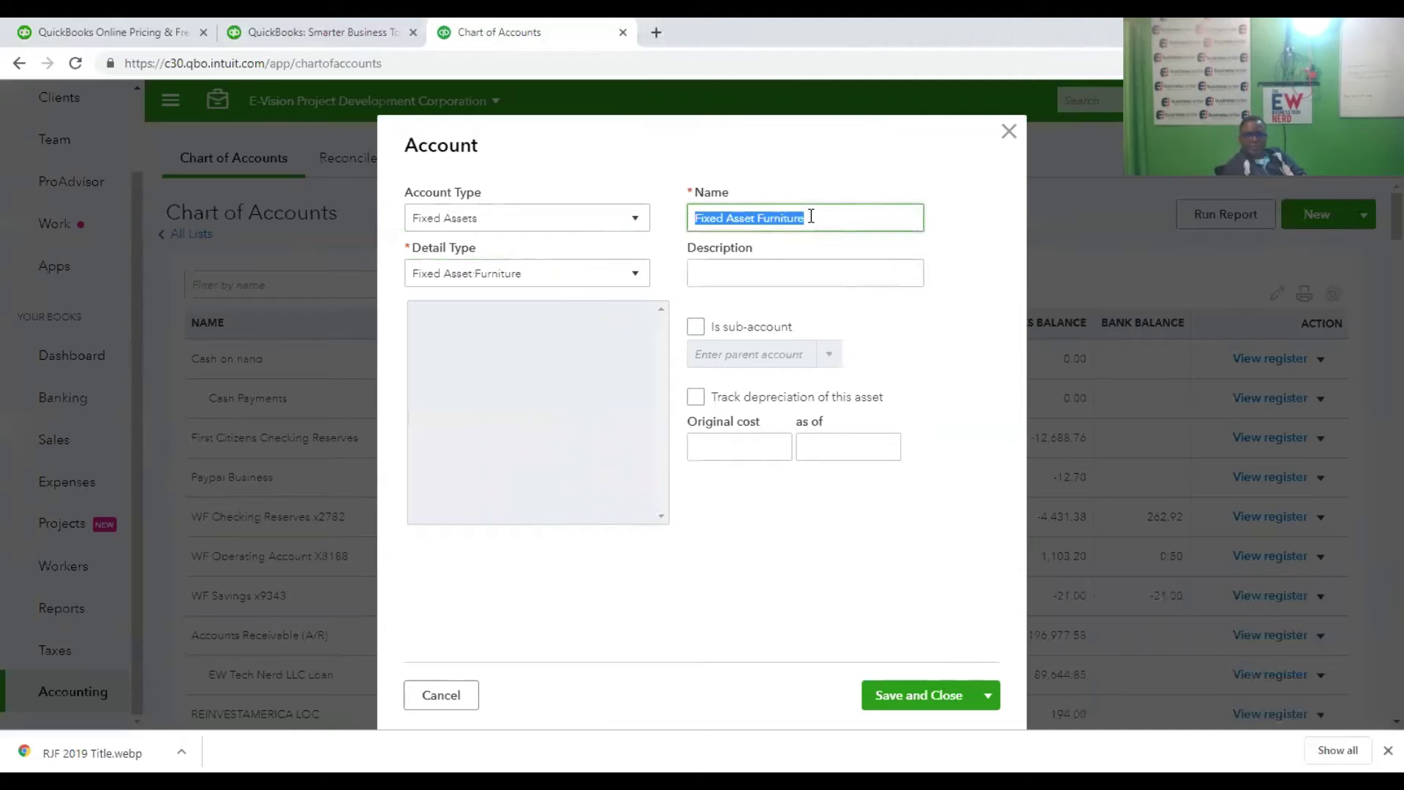
text(OFFICE )
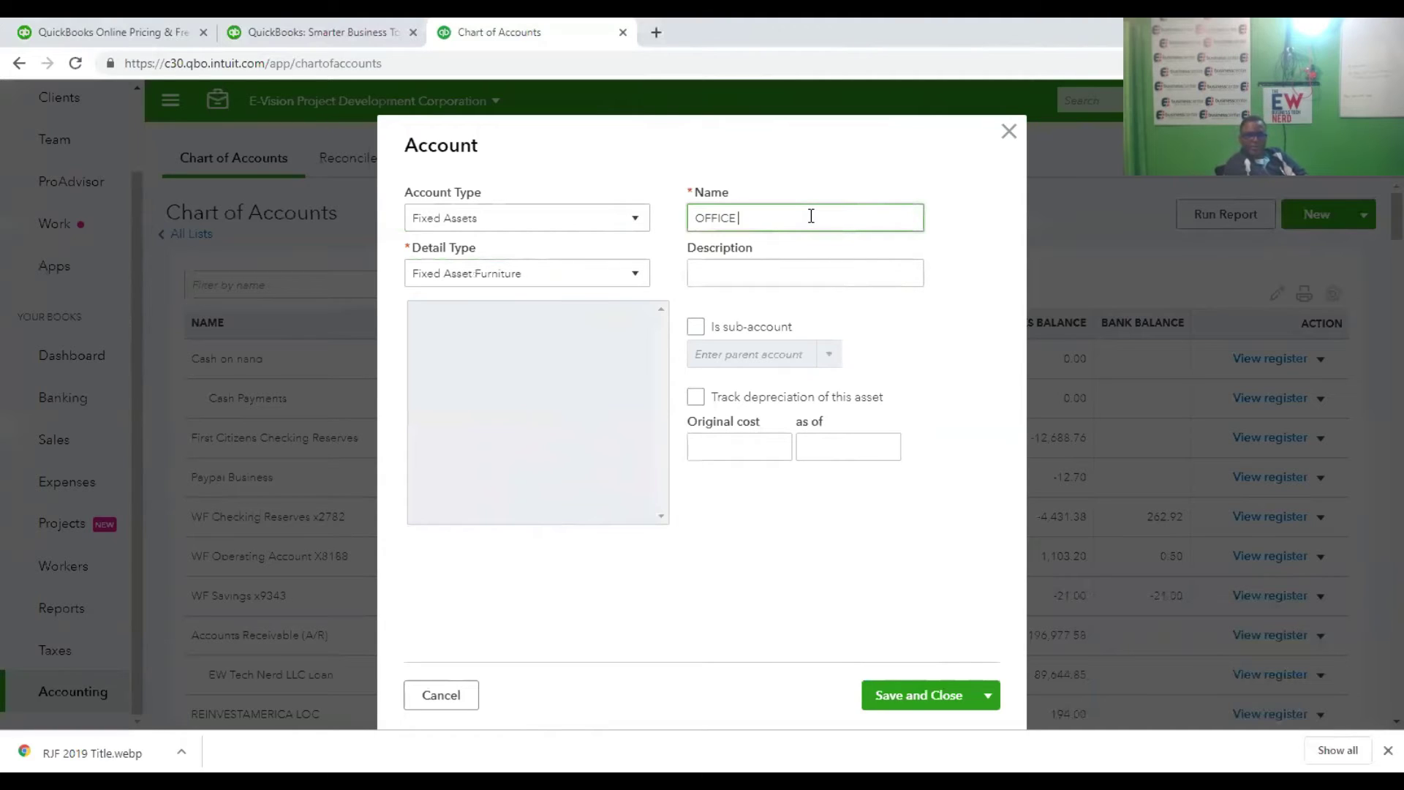
text(DES)
key(BackSpace)
key(BackSpace)
key(BackSpace)
key(BackSpace)
key(BackSpace)
key(BackSpace)
key(BackSpace)
key(BackSpace)
key(BackSpace)
key(BackSpace)
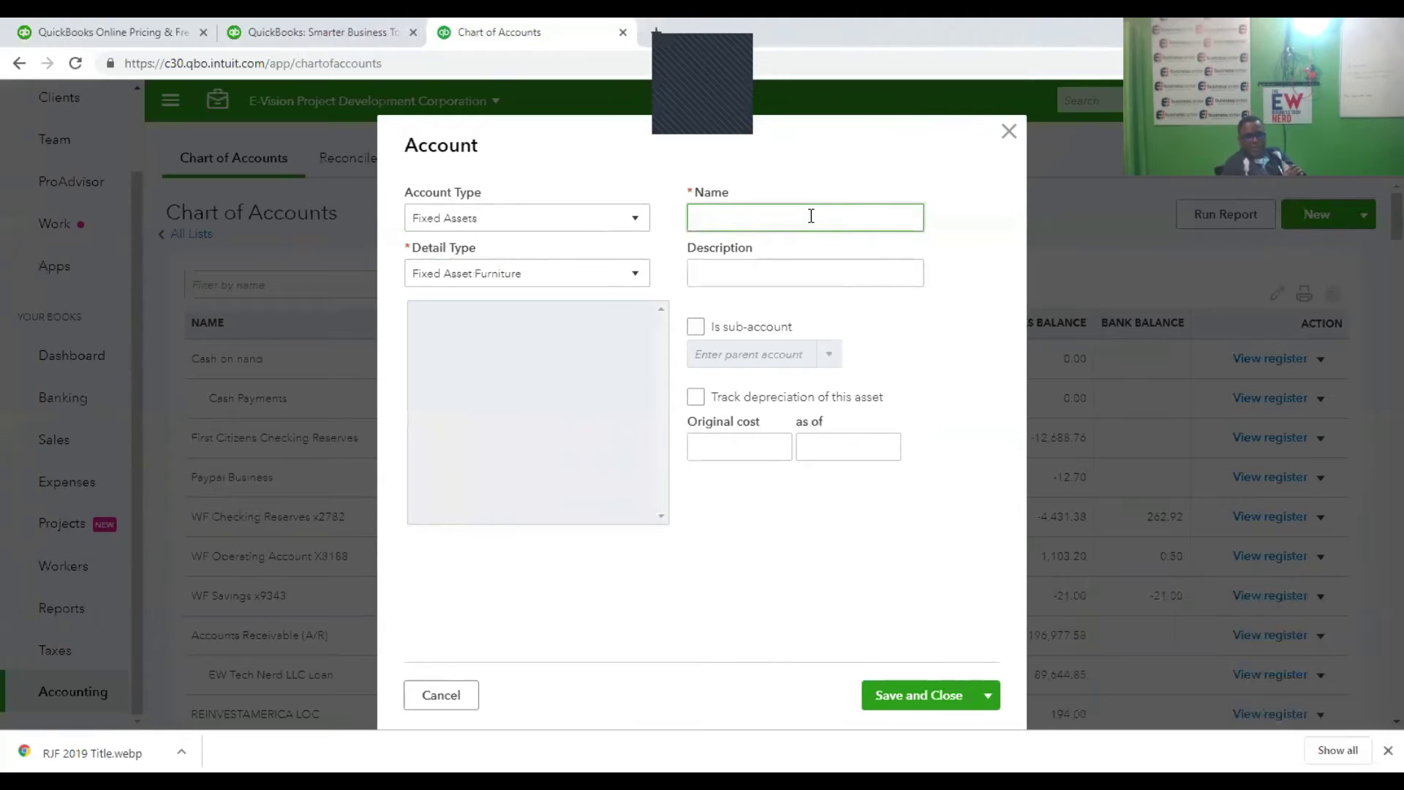
text(O)
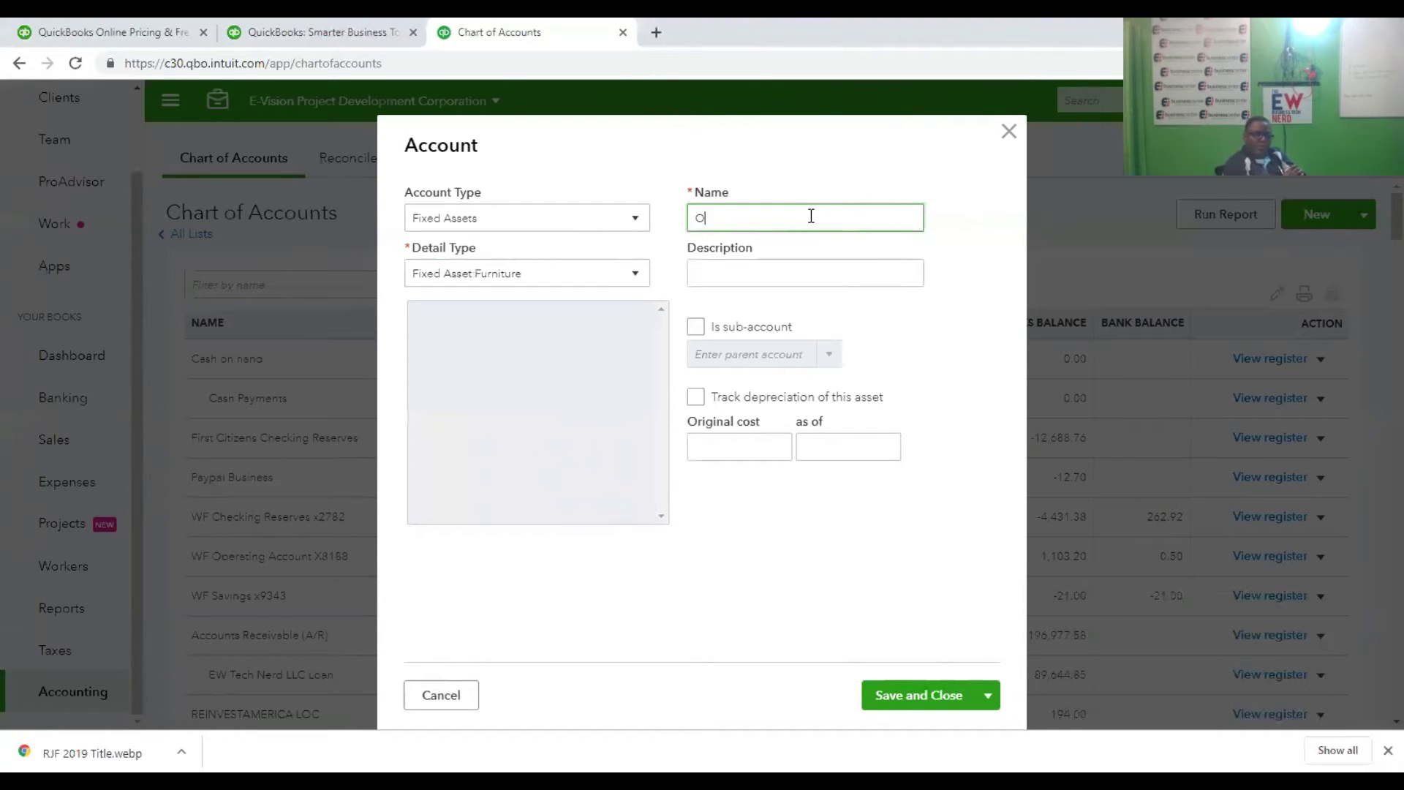
text(ffice desk)
key(BackSpace)
key(BackSpace)
text(Desk)
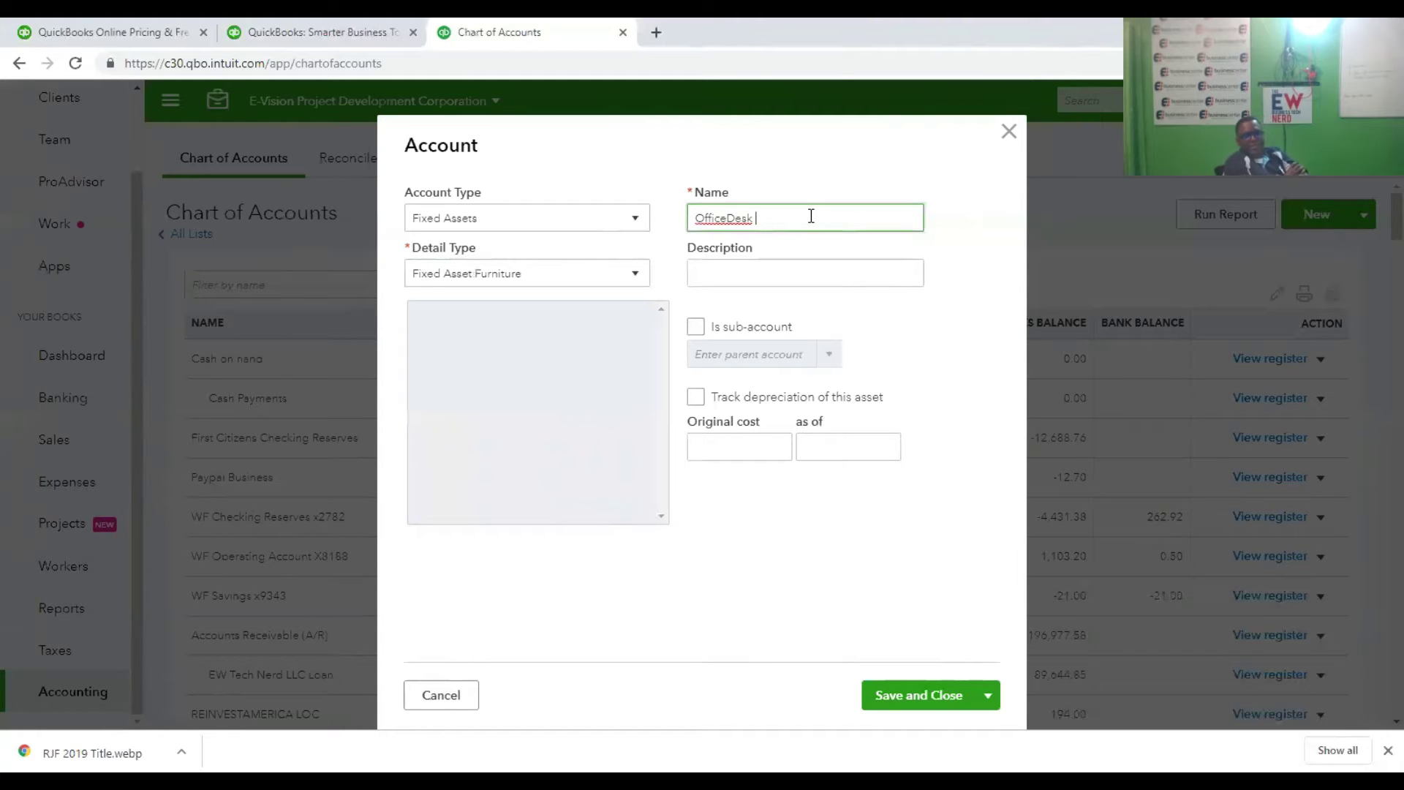
key(BackSpace)
key(BackSpace)
key(BackSpace)
key(BackSpace)
key(BackSpace)
key(BackSpace)
text(ce )
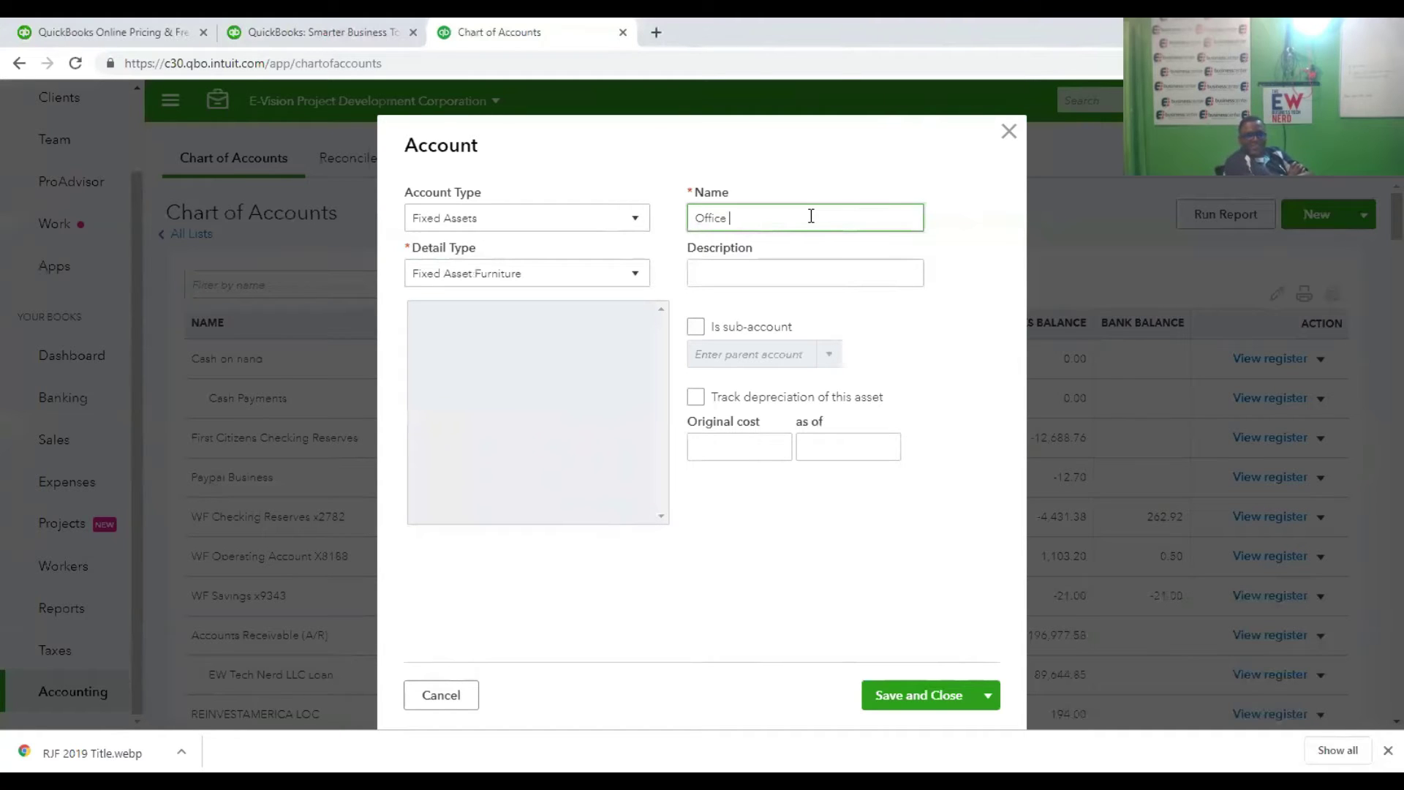
text(Deck 3)
Enter America Capital Office as the account's description, correcting the misspelled word Capital.
click(798, 267)
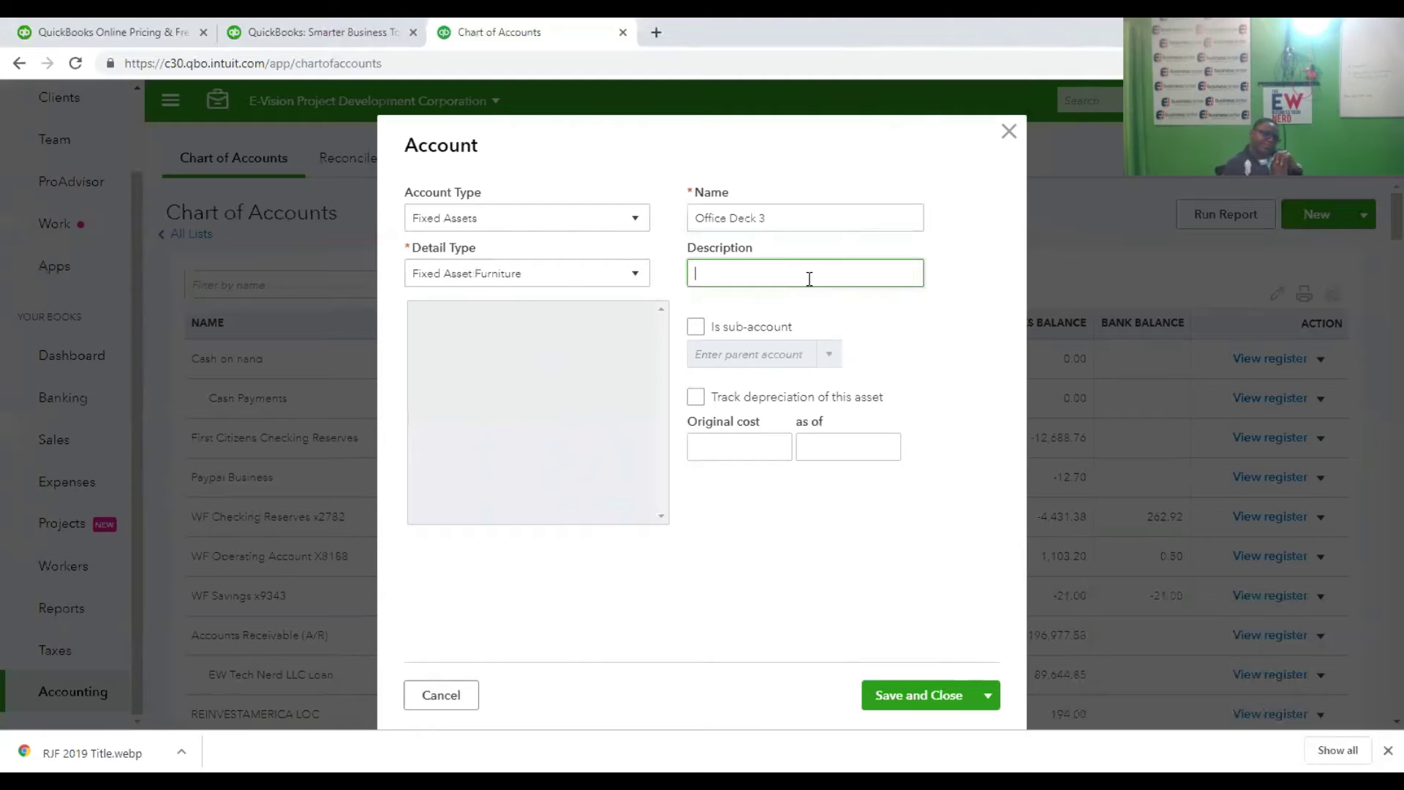
text(merica)
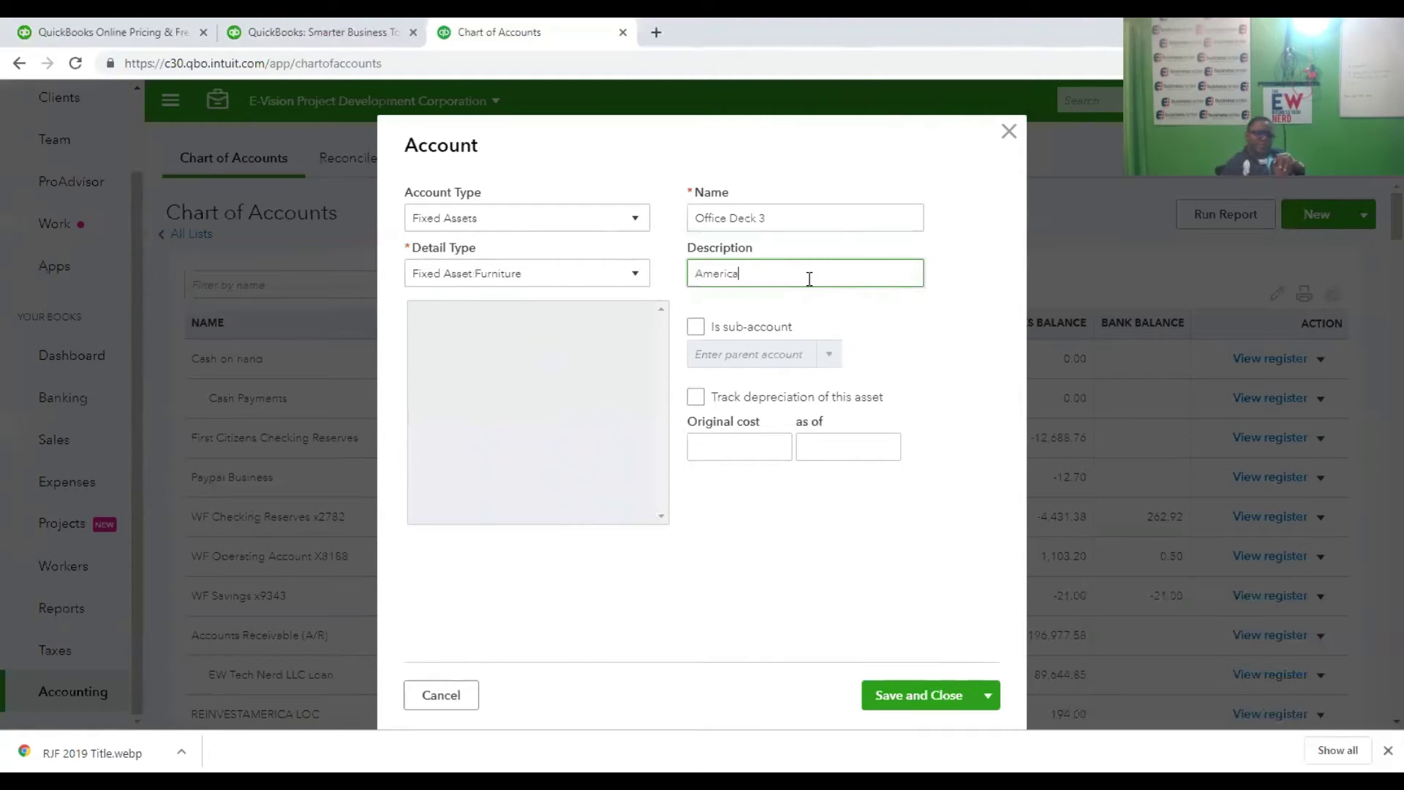
text( Captial )
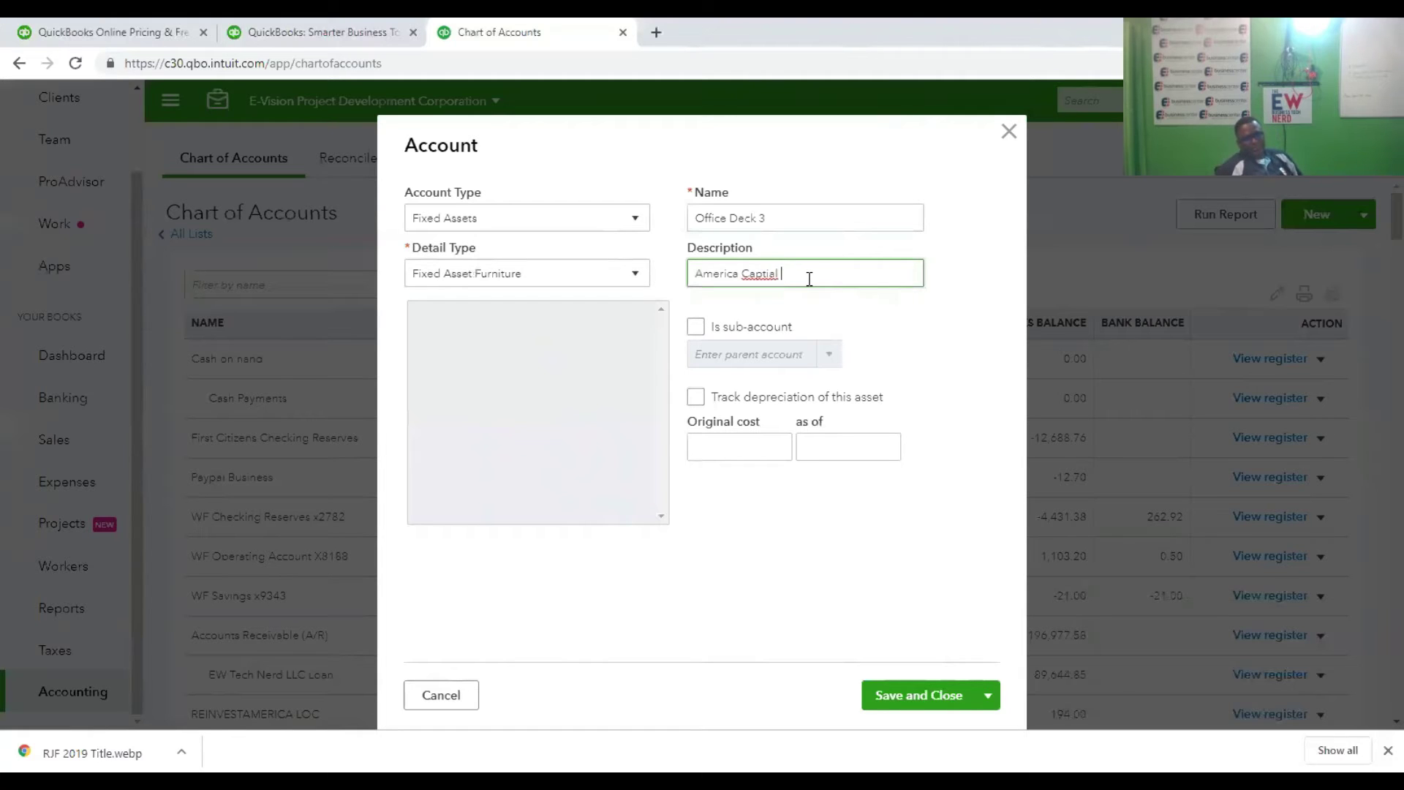
text(Office)
click(775, 274)
key(BackSpace)
key(BackSpace)
key(BackSpace)
text(tai)
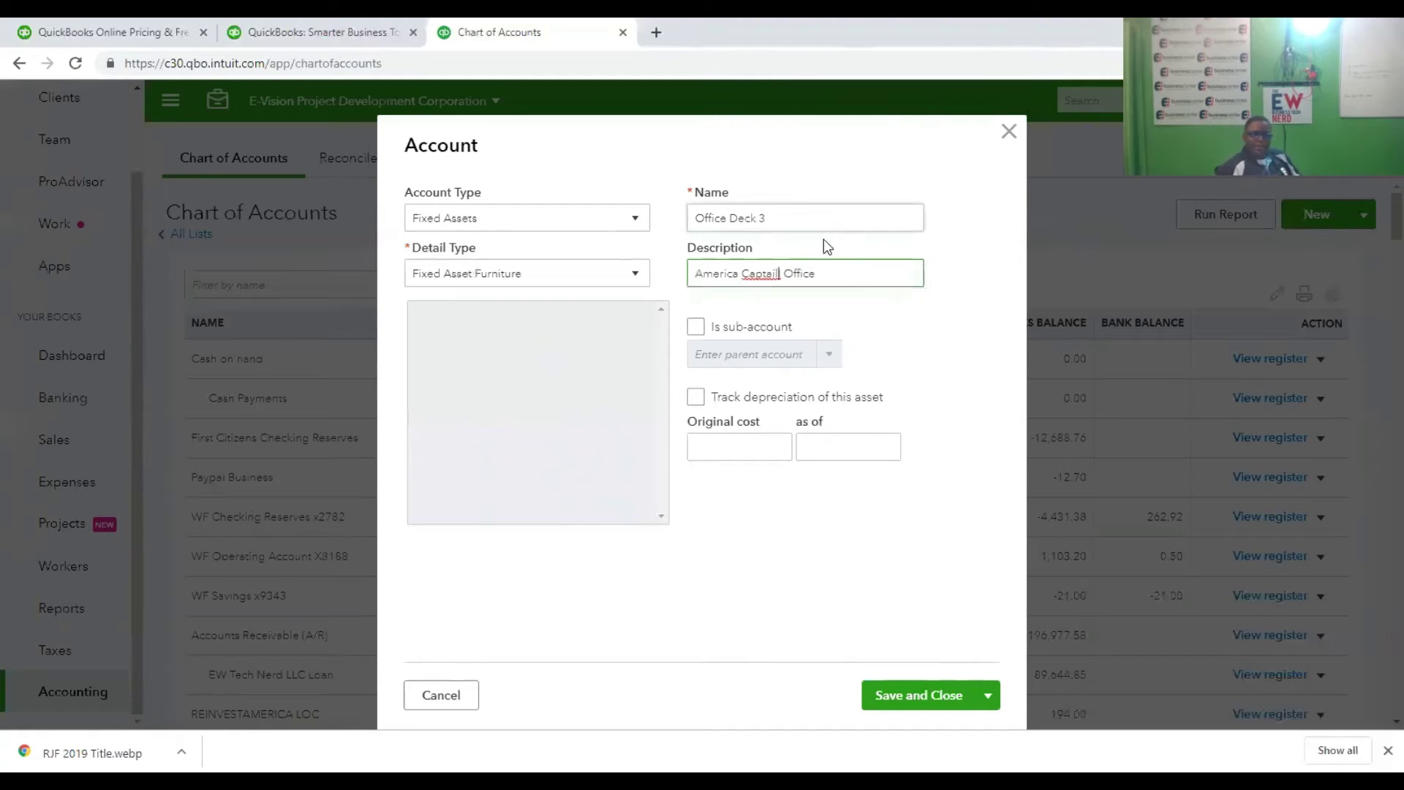
key(BackSpace)
click(823, 269)
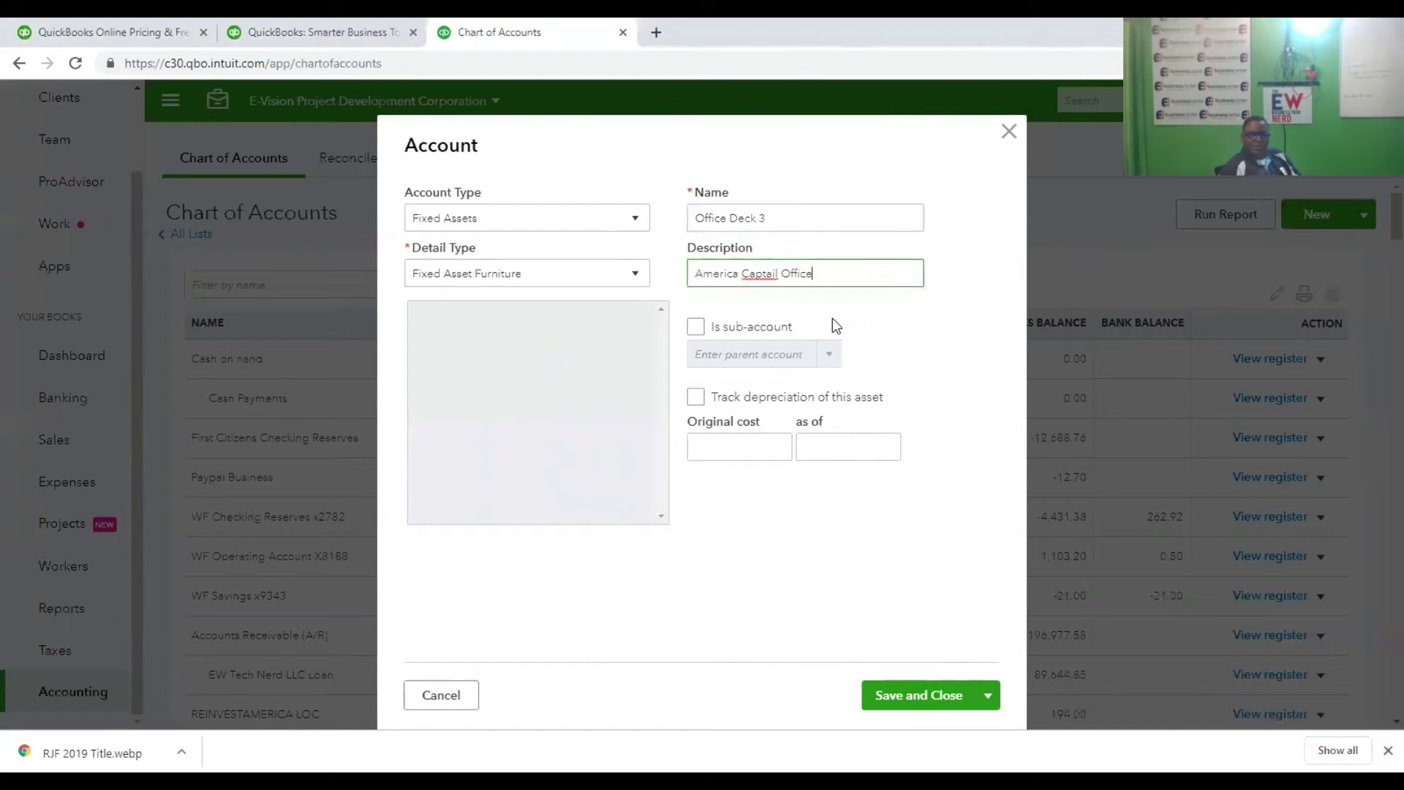
click(779, 273)
click(826, 273)
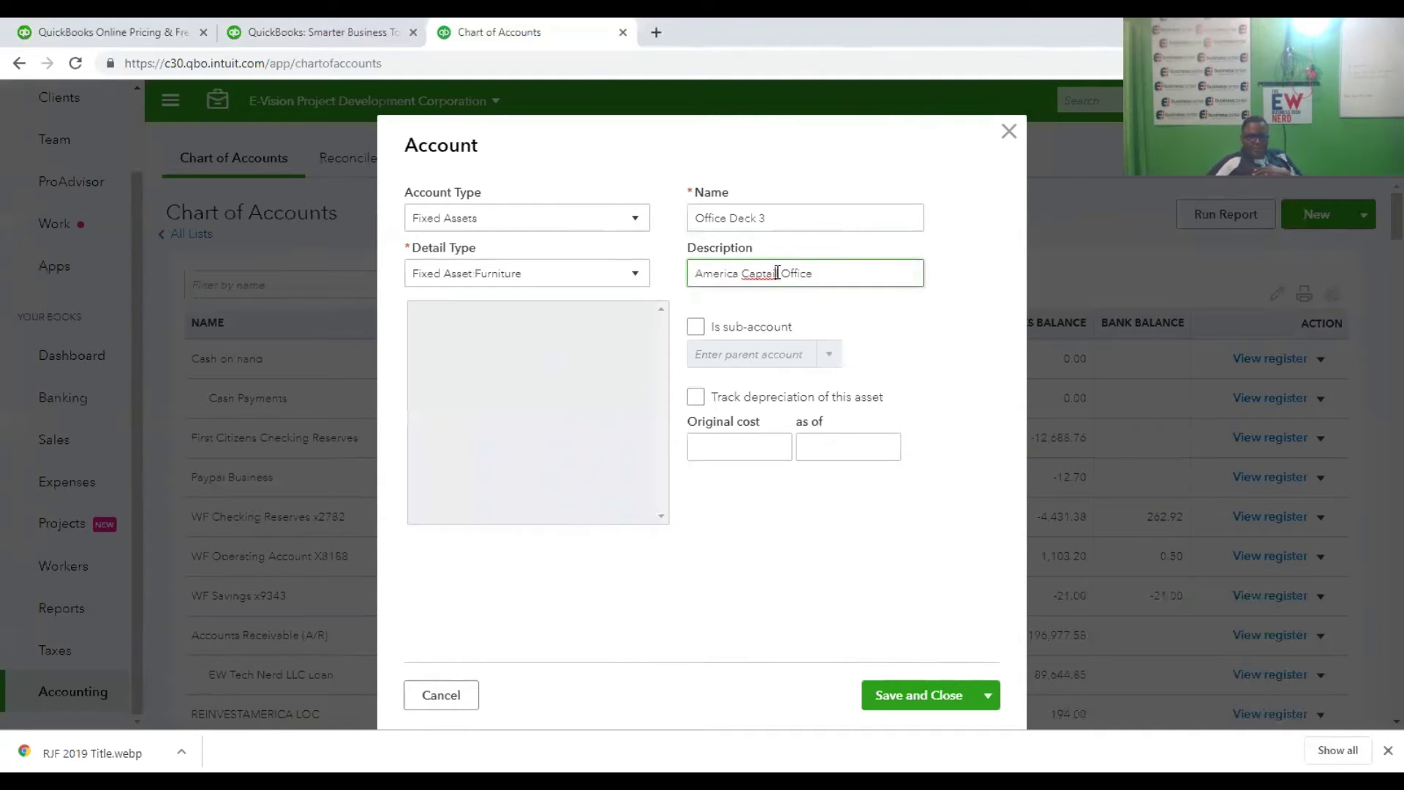
drag(780, 272, 745, 274)
right_click(756, 275)
click(779, 338)
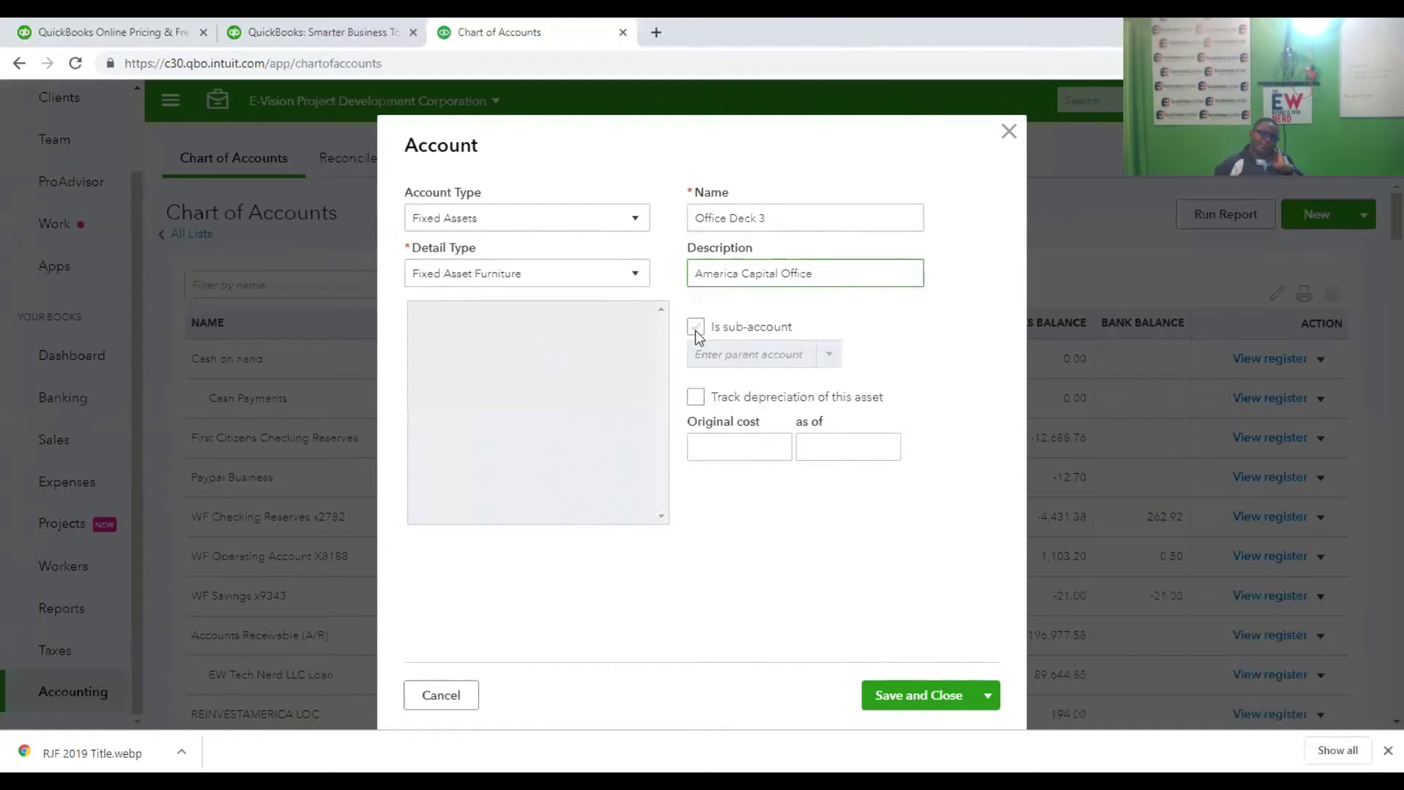
Make the Office Deck 3 account a sub-account of 2018 Fixed Assets.
click(726, 327)
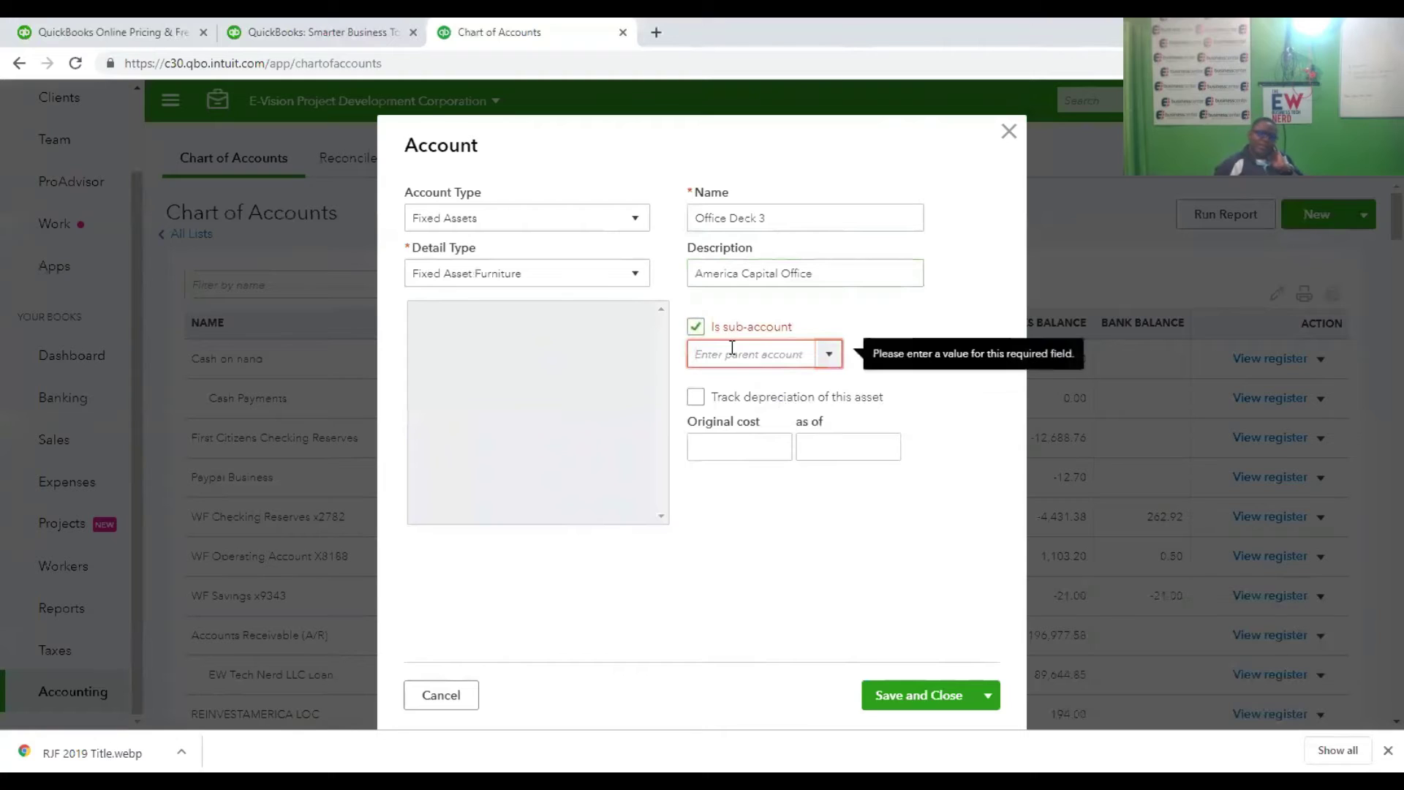
text(20)
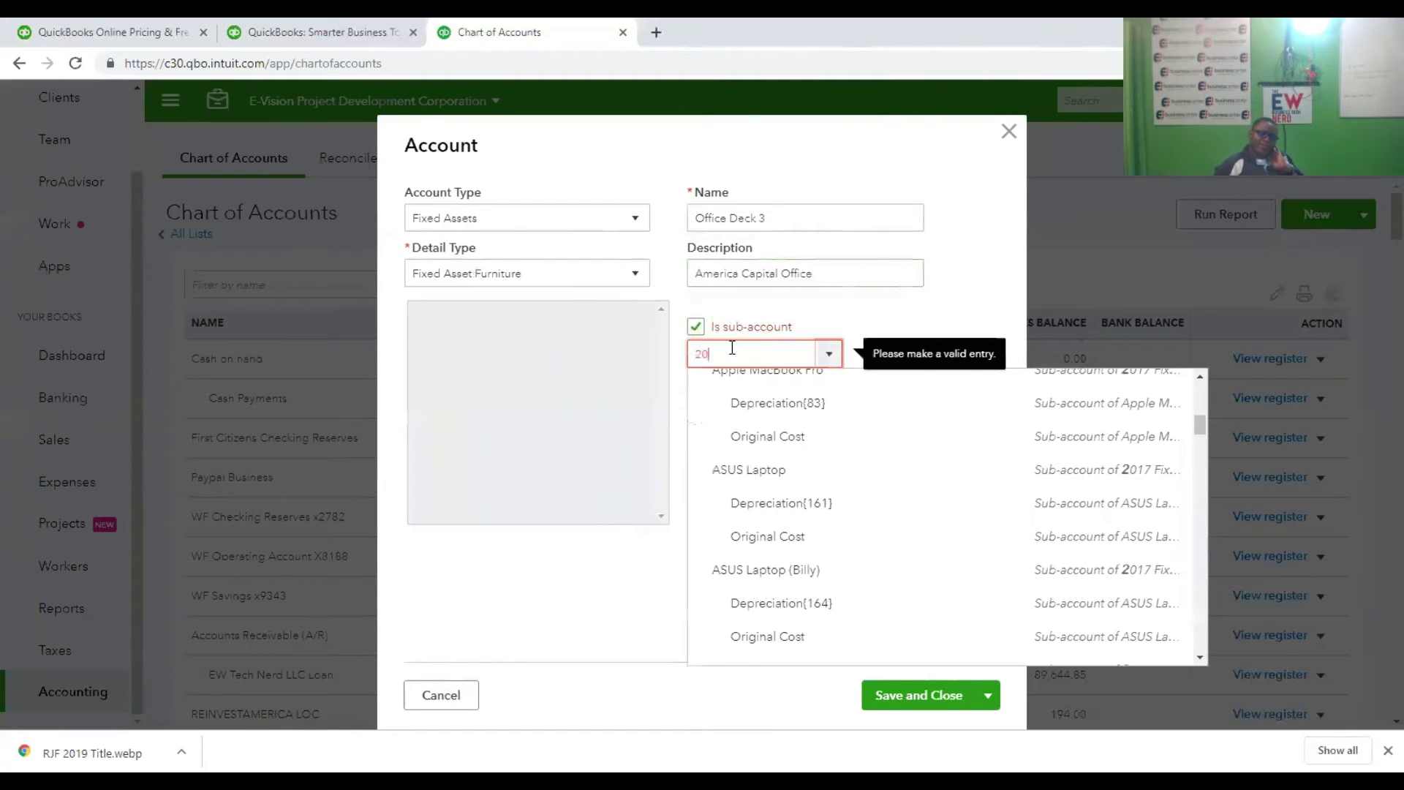
text(18 Fixed Assets)
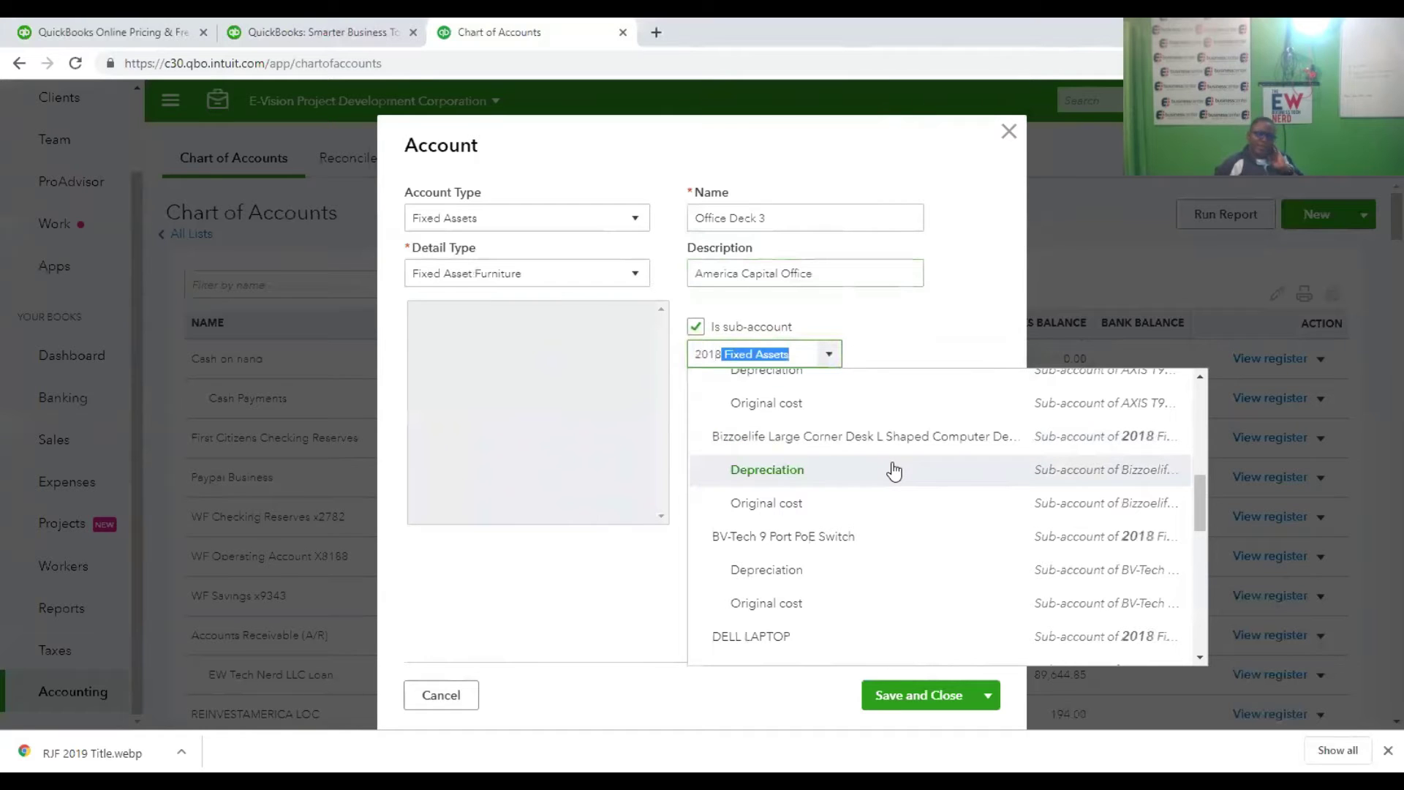
scroll(892, 471, down, 3)
scroll(890, 470, up, 1)
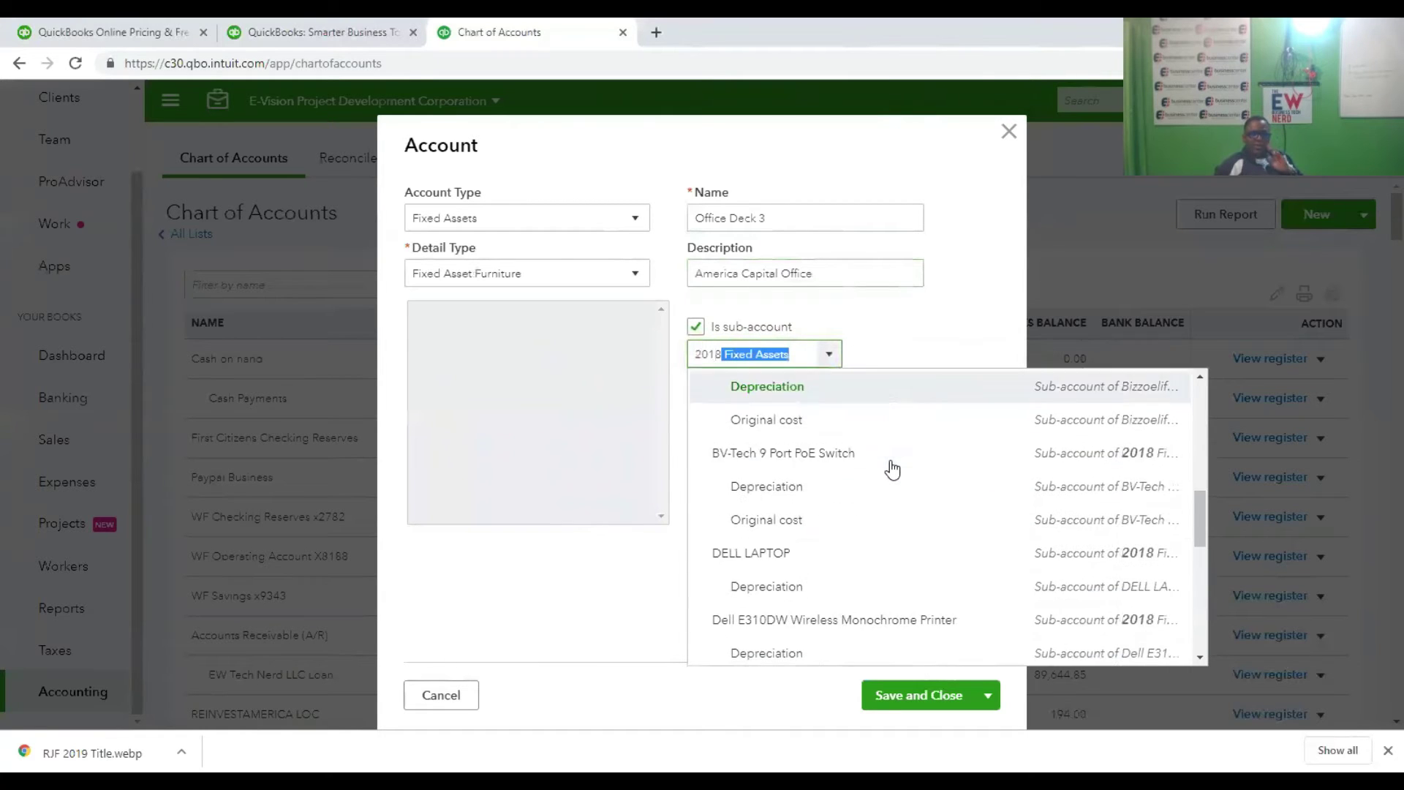
key(Return)
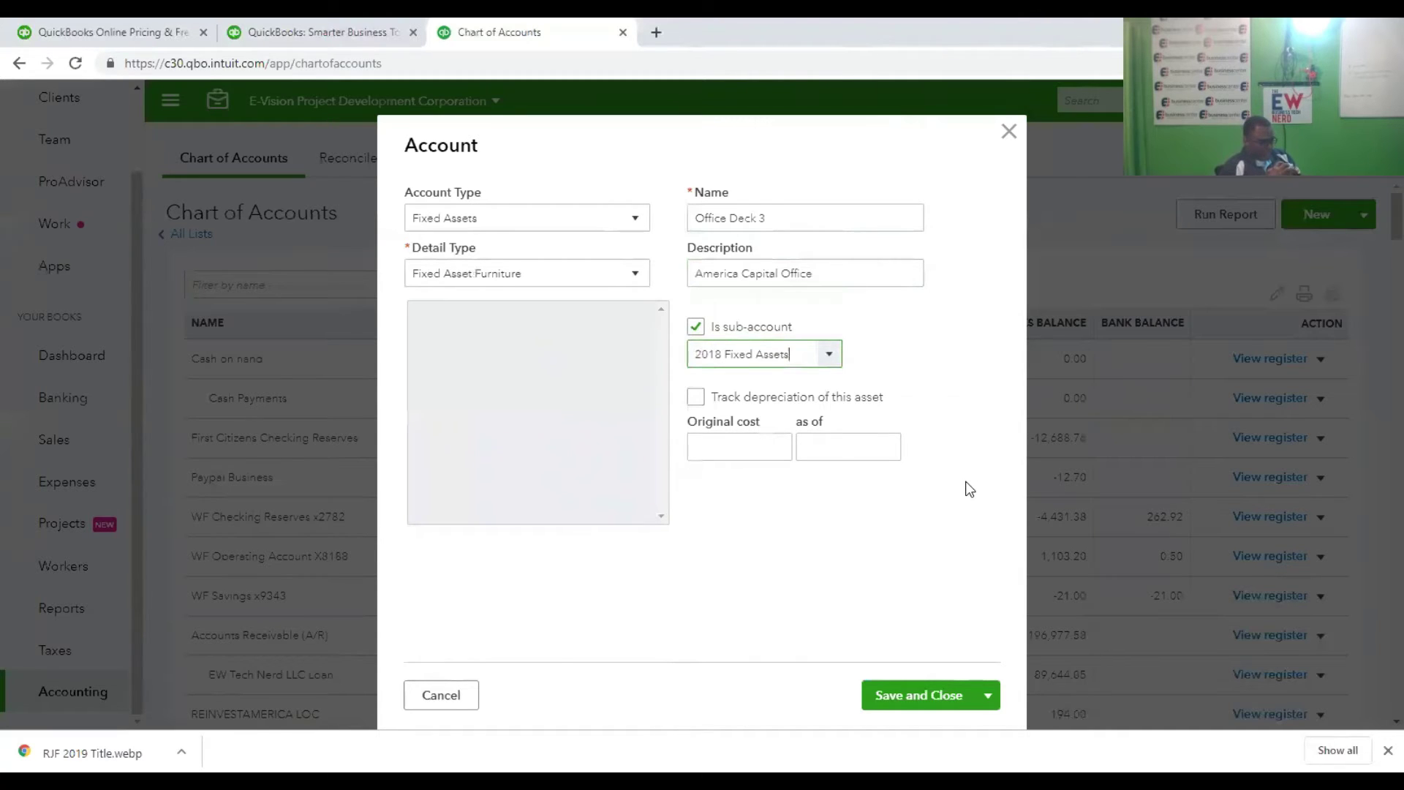
Enter an original cost of 79.18 as of 05/15/2018 for Office Deck 3 and save the account.
click(778, 447)
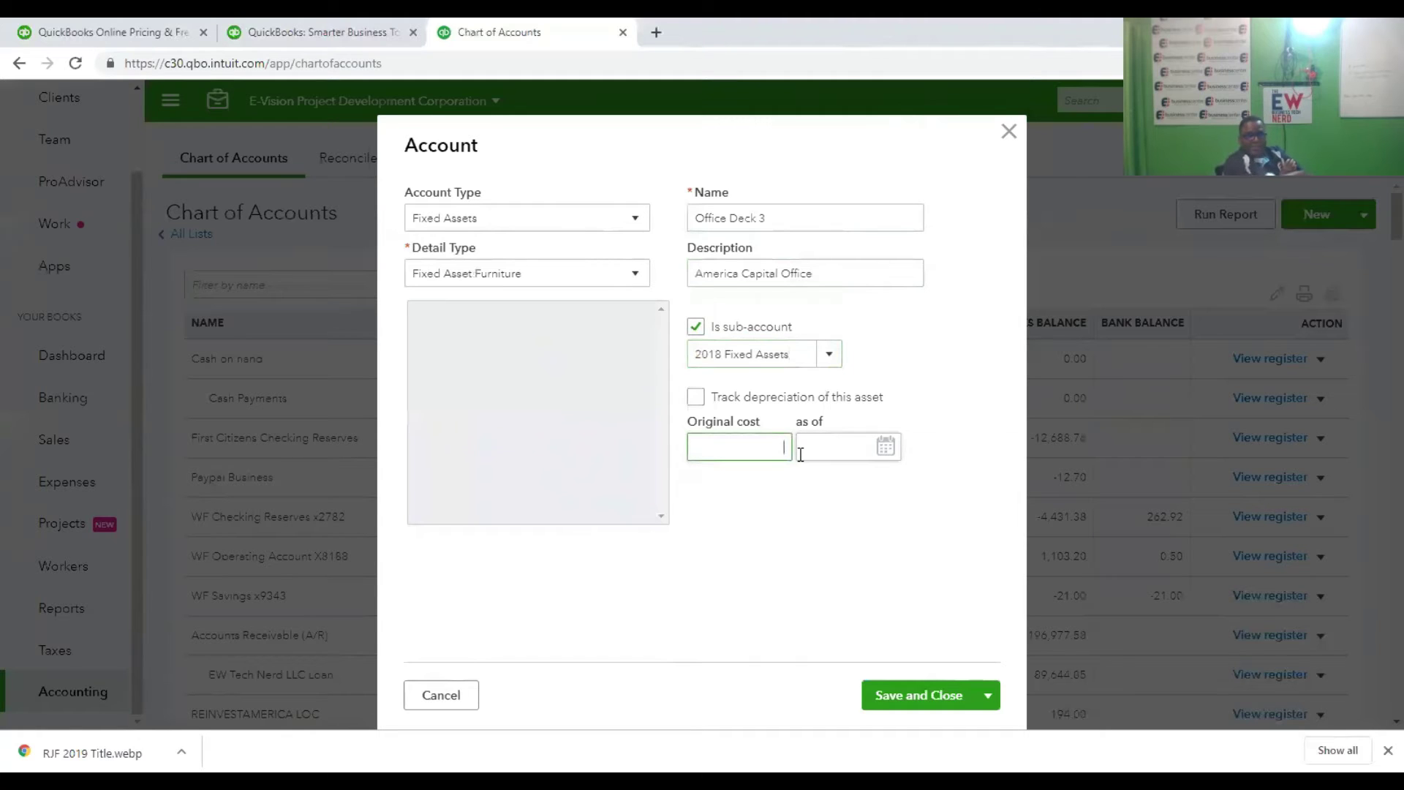
text(79.18)
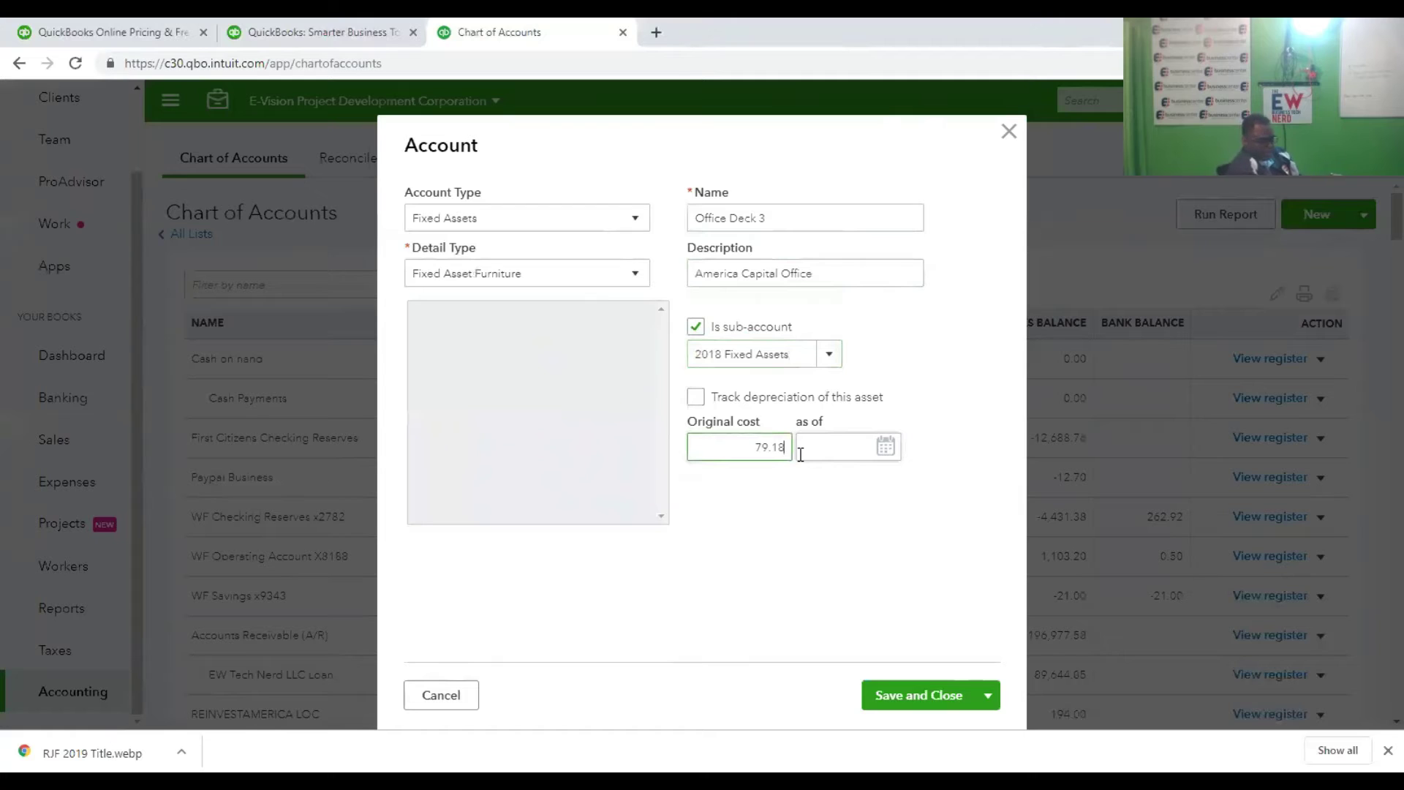
click(895, 456)
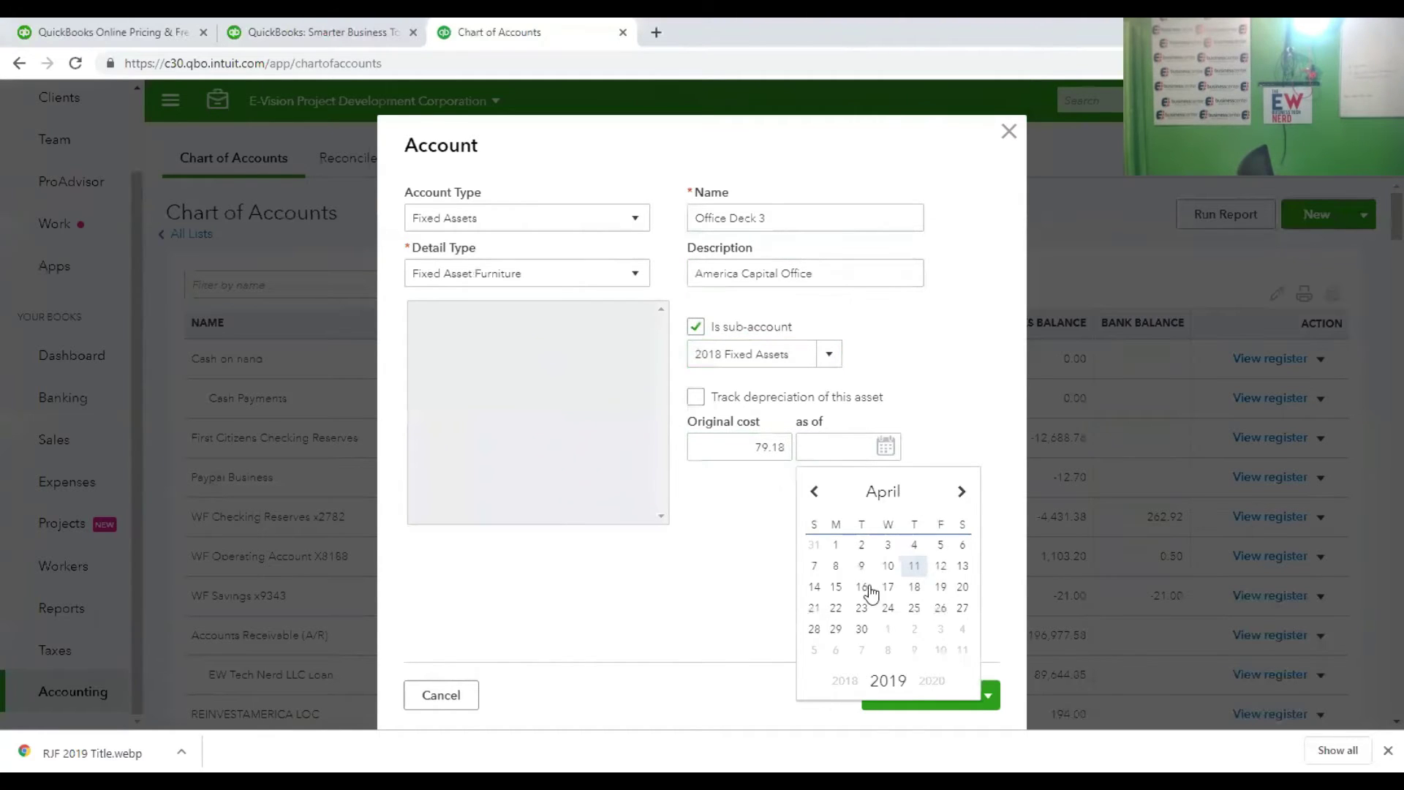
click(836, 587)
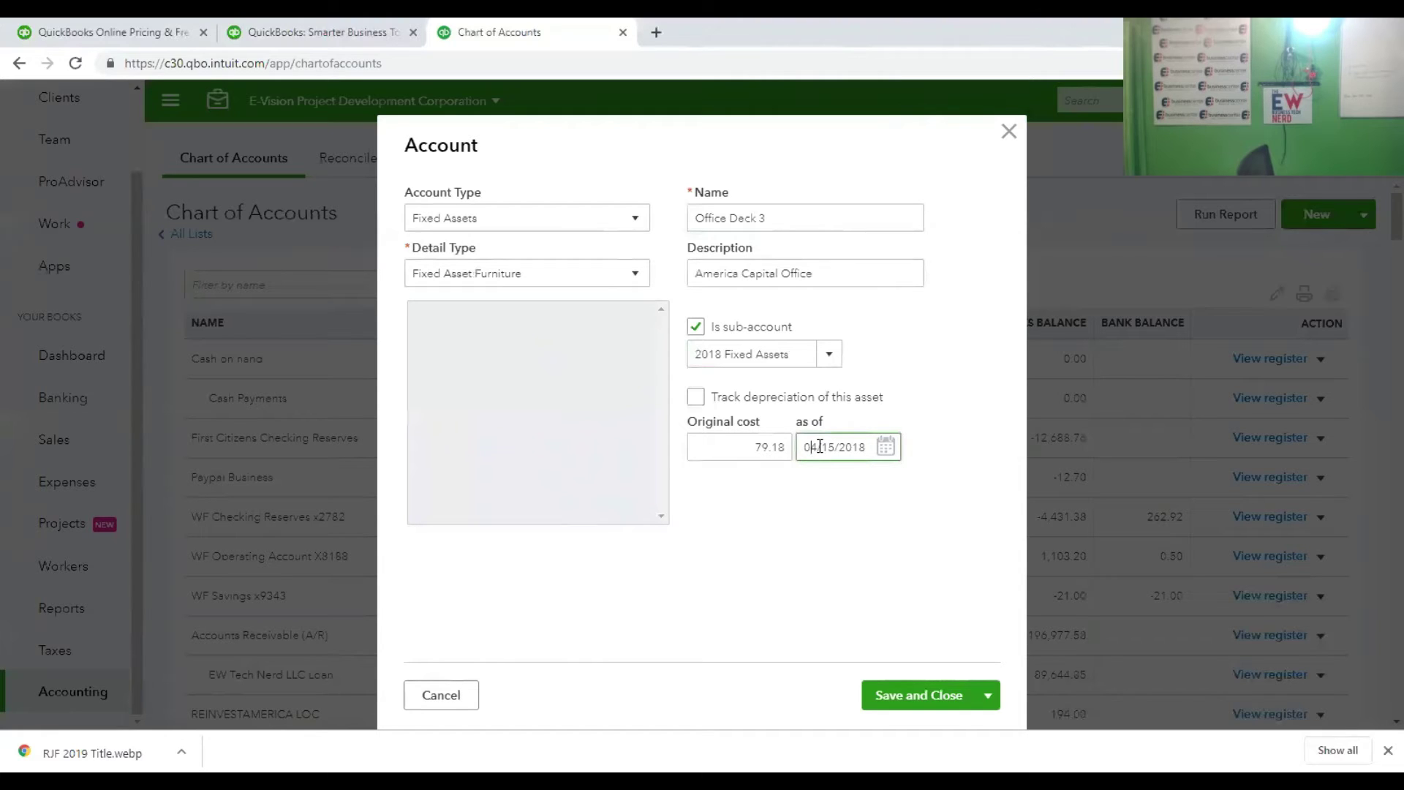
key(BackSpace)
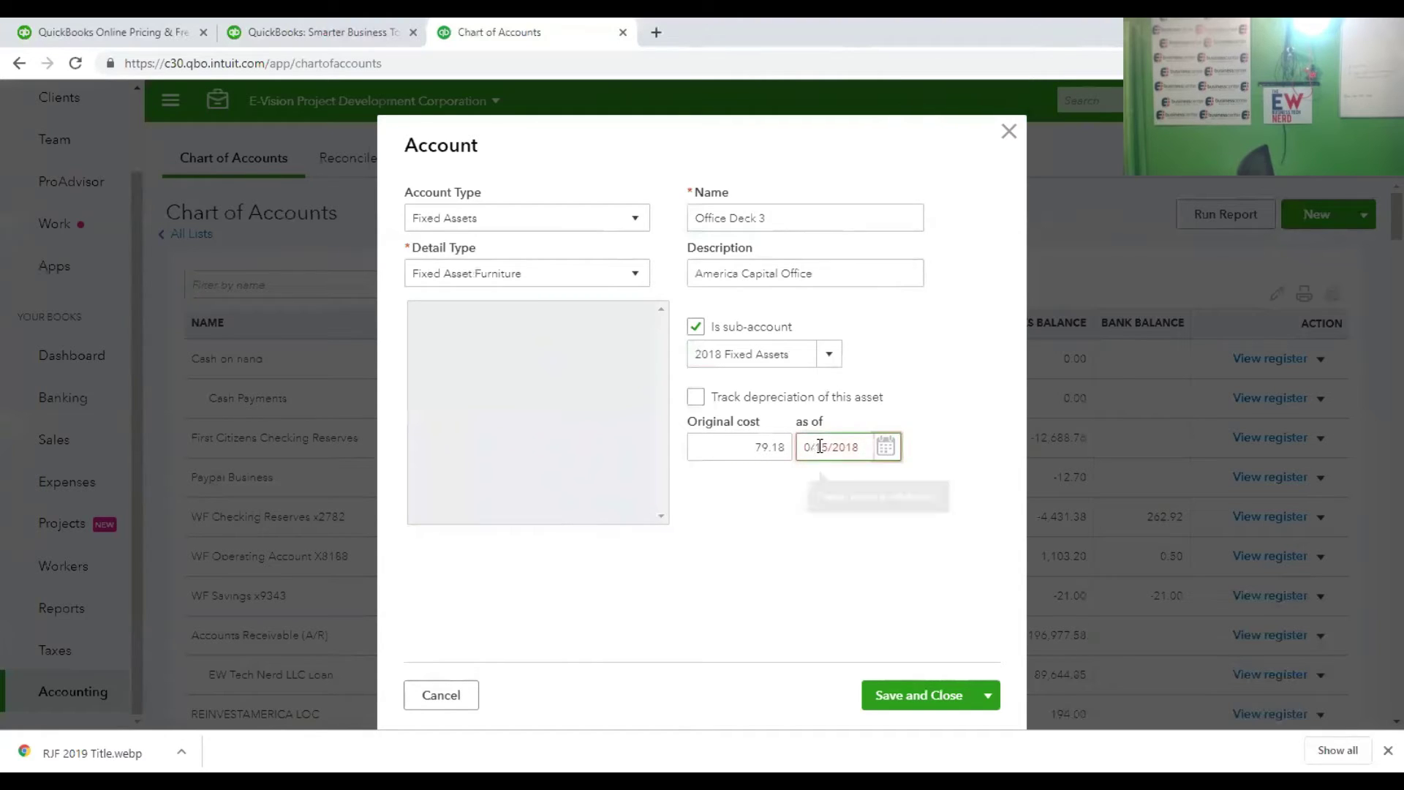
text(5)
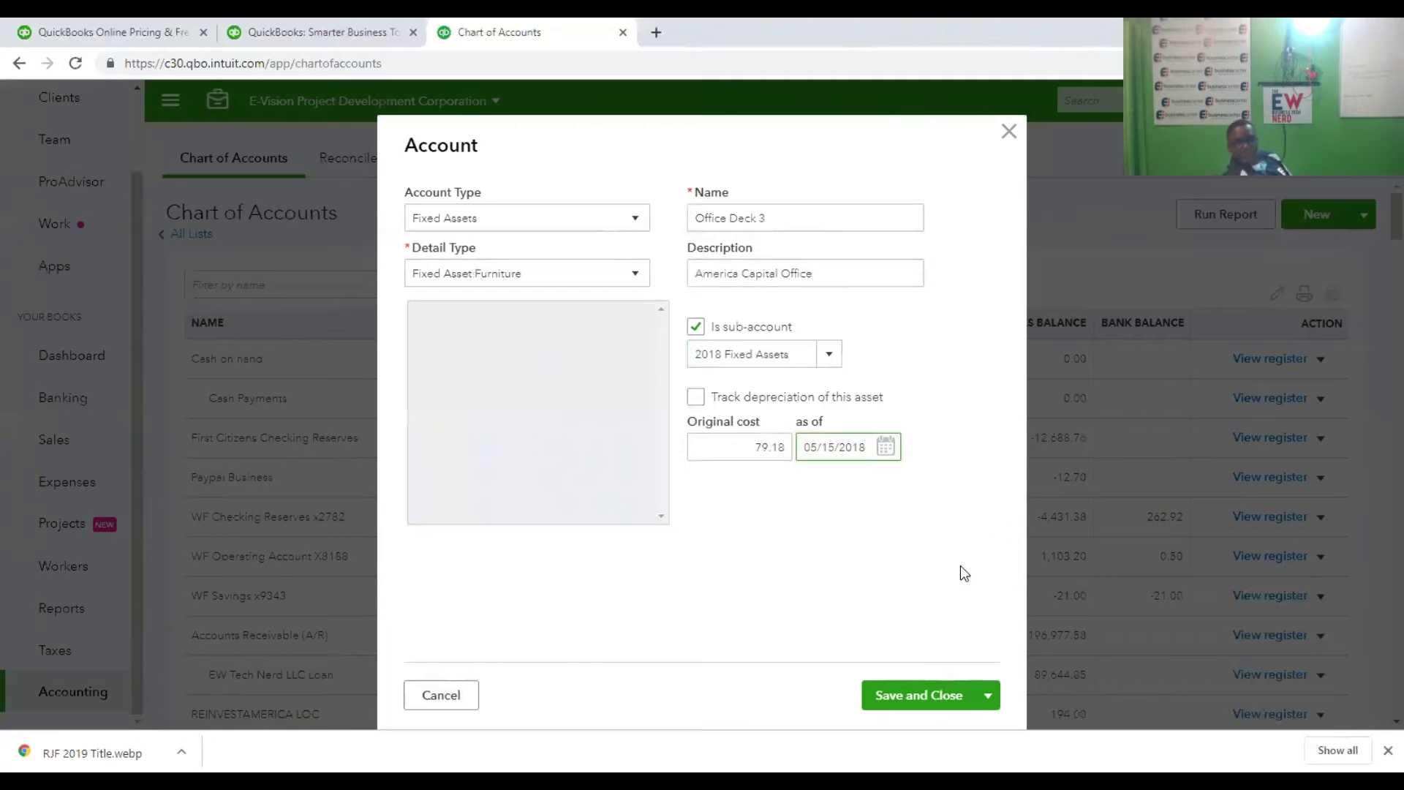
click(941, 696)
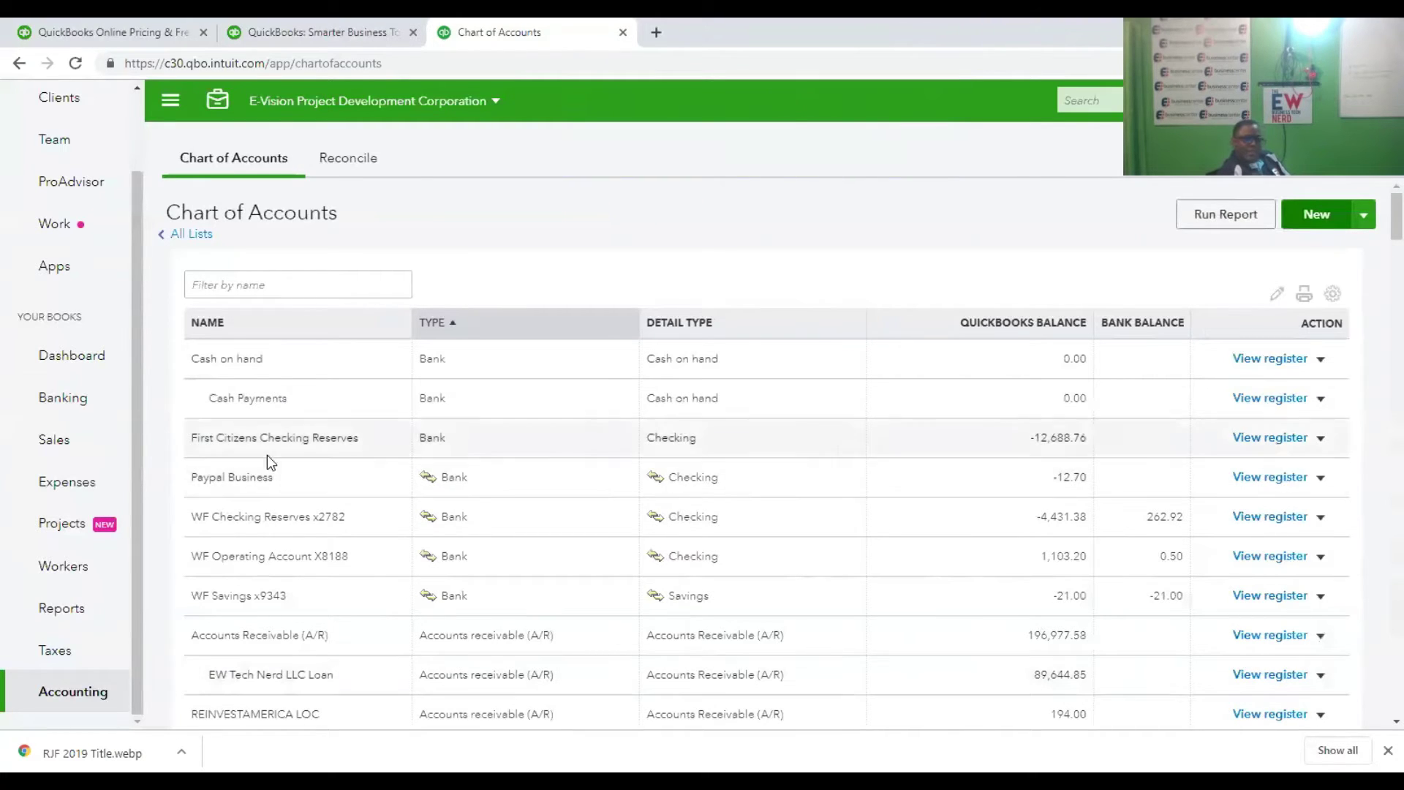
Open the Balance Sheet report and examine its fixed assets, liabilities and equity sections.
click(50, 618)
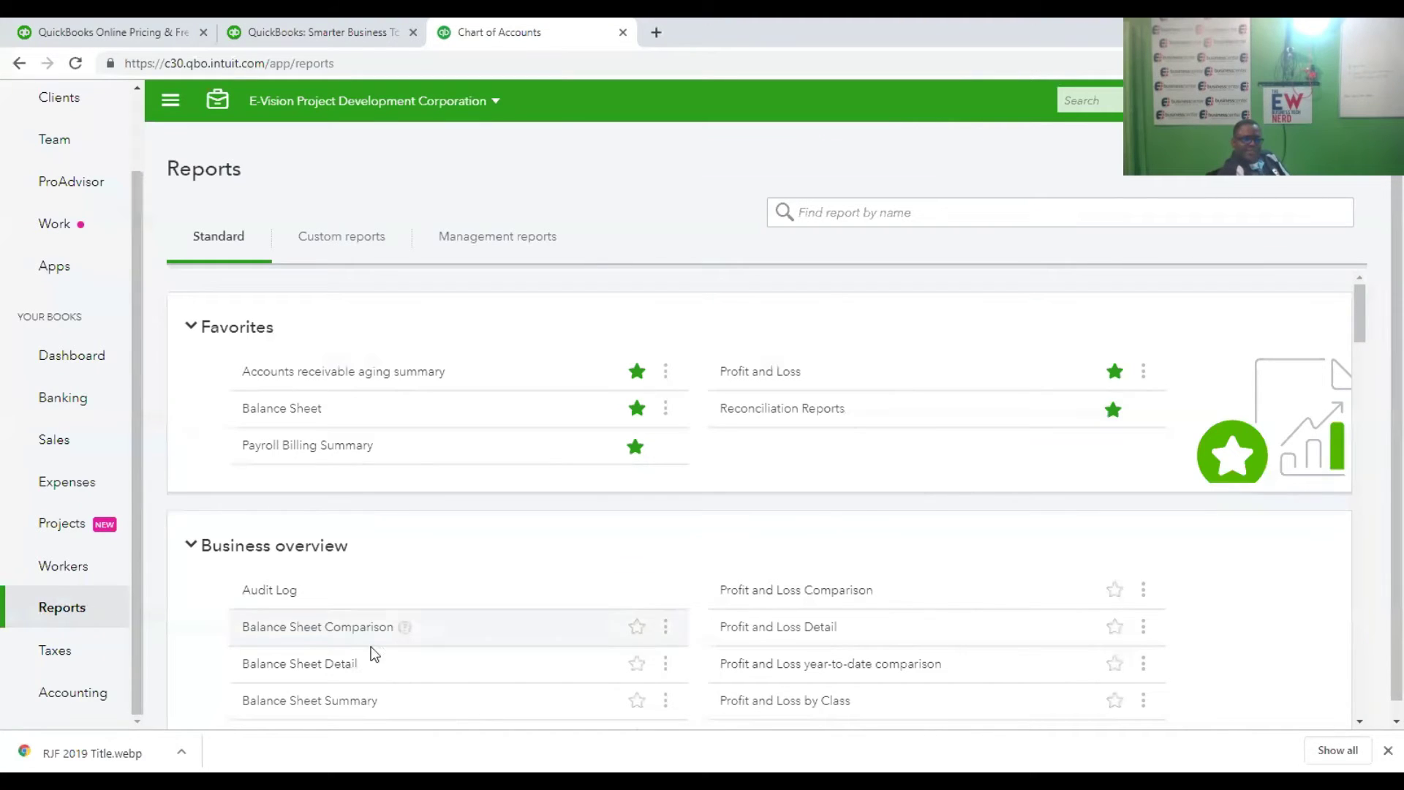
click(322, 628)
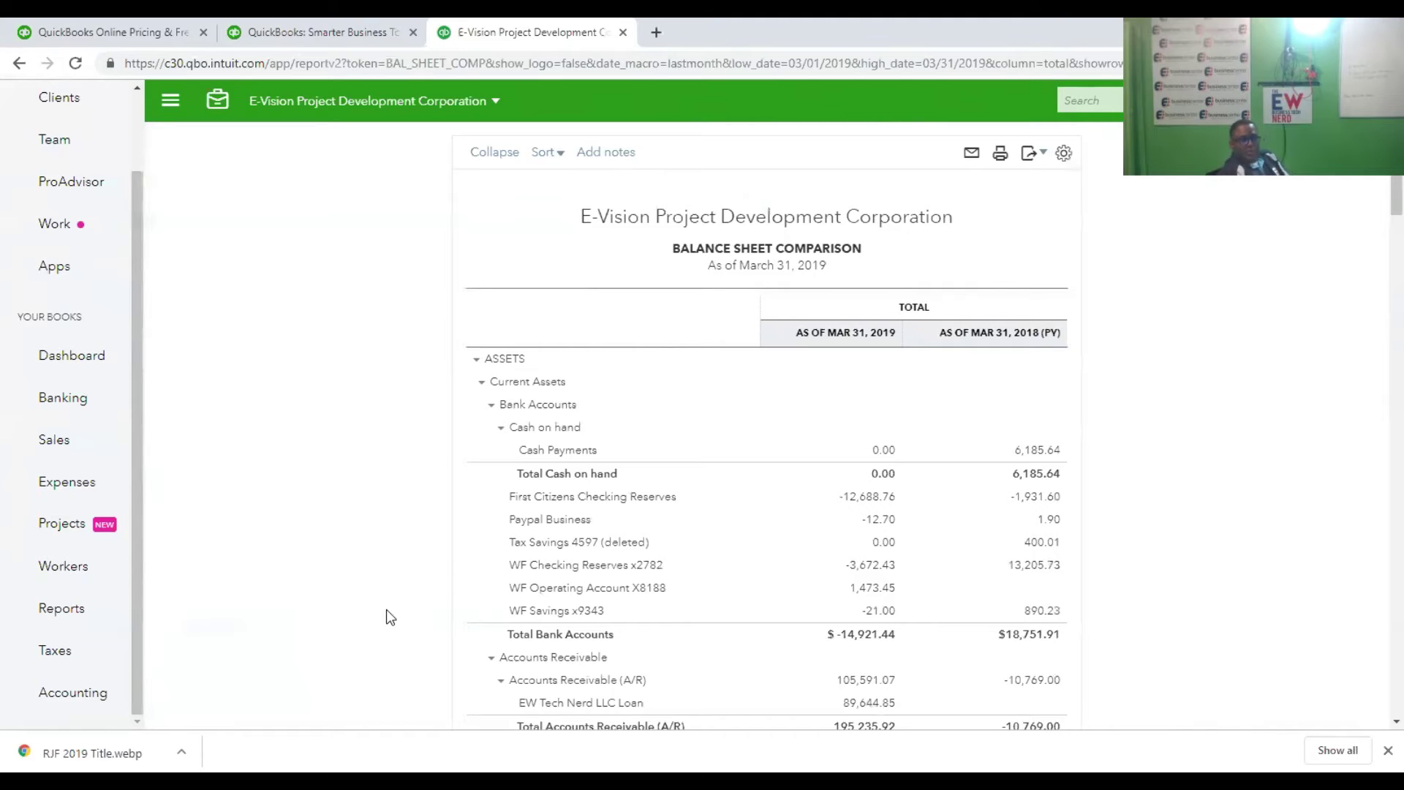
click(19, 63)
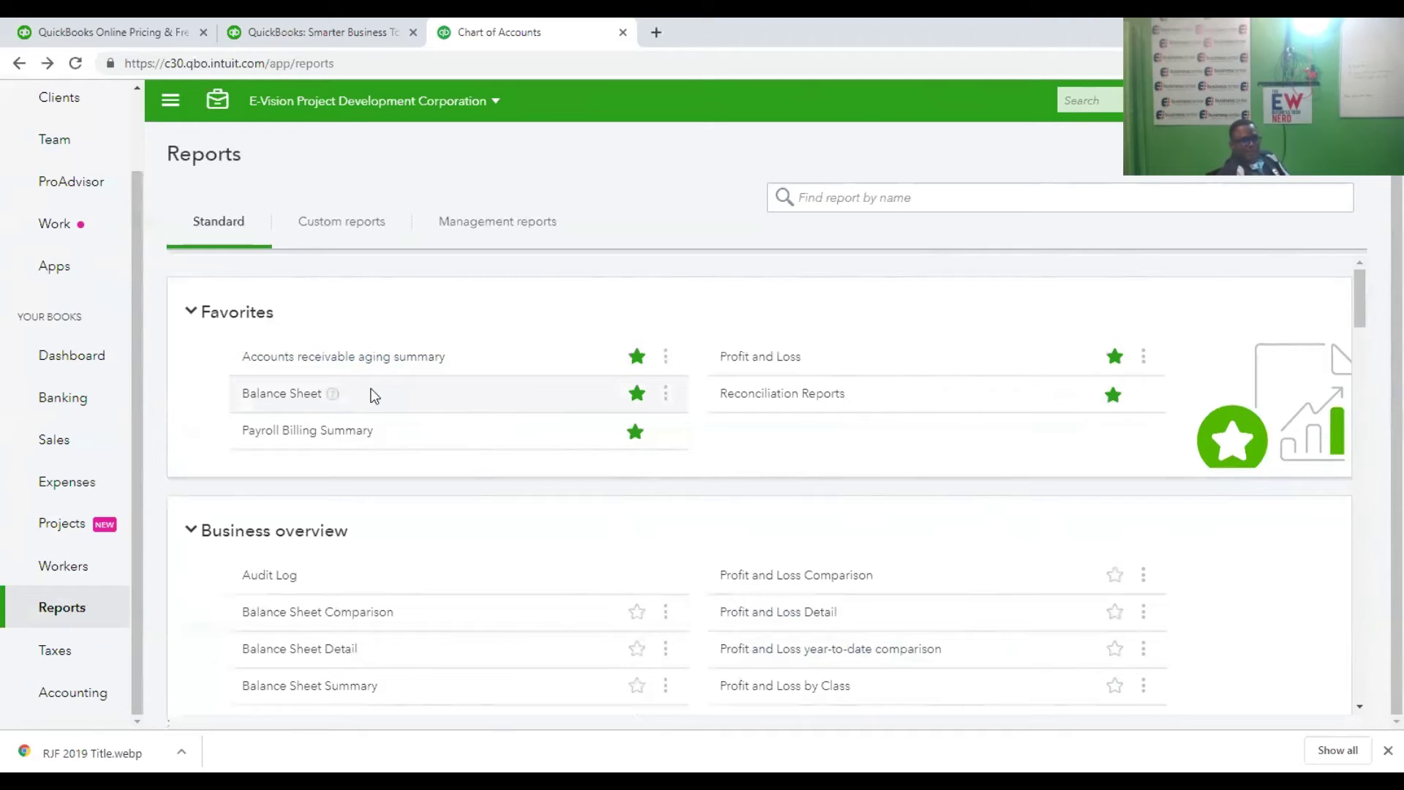
click(305, 395)
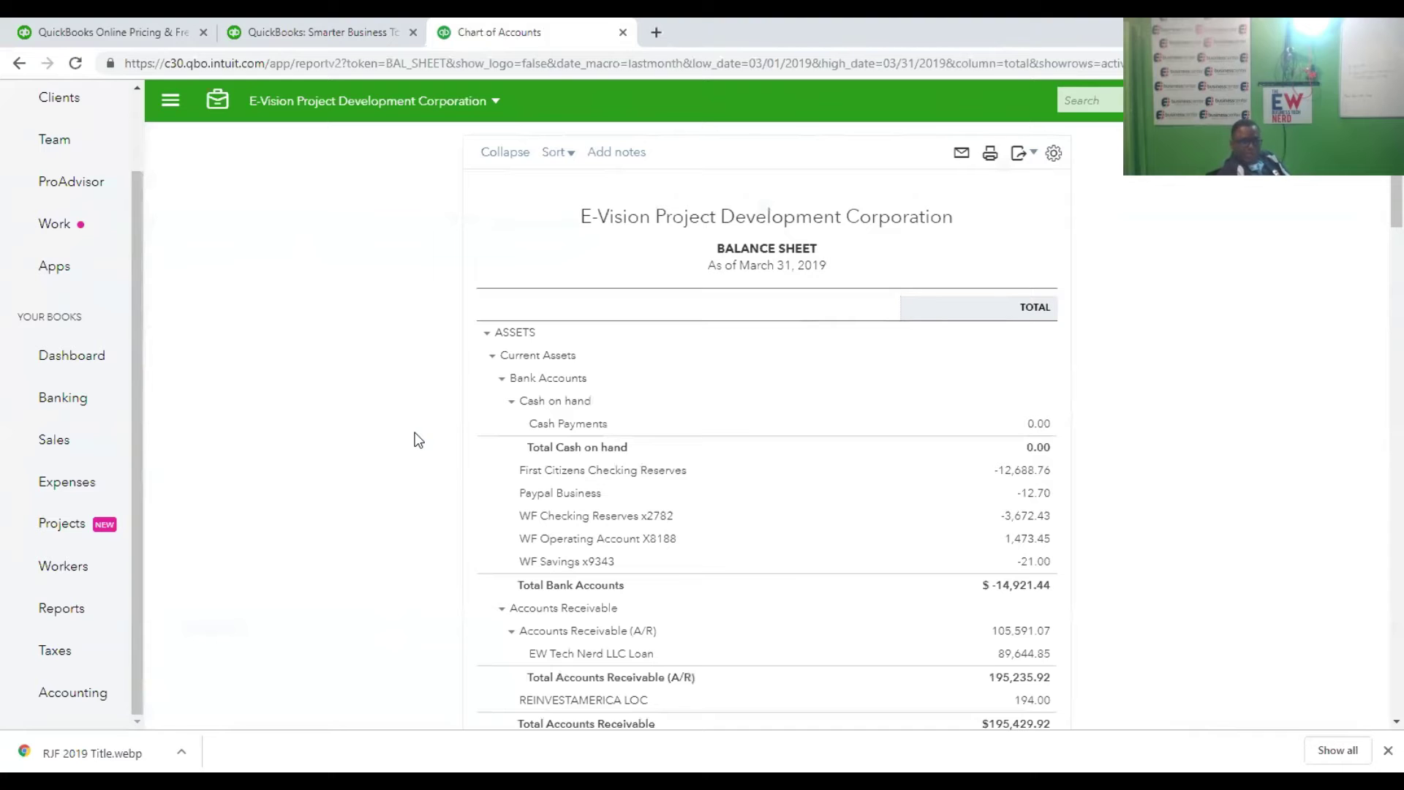
scroll(727, 394, down, 20)
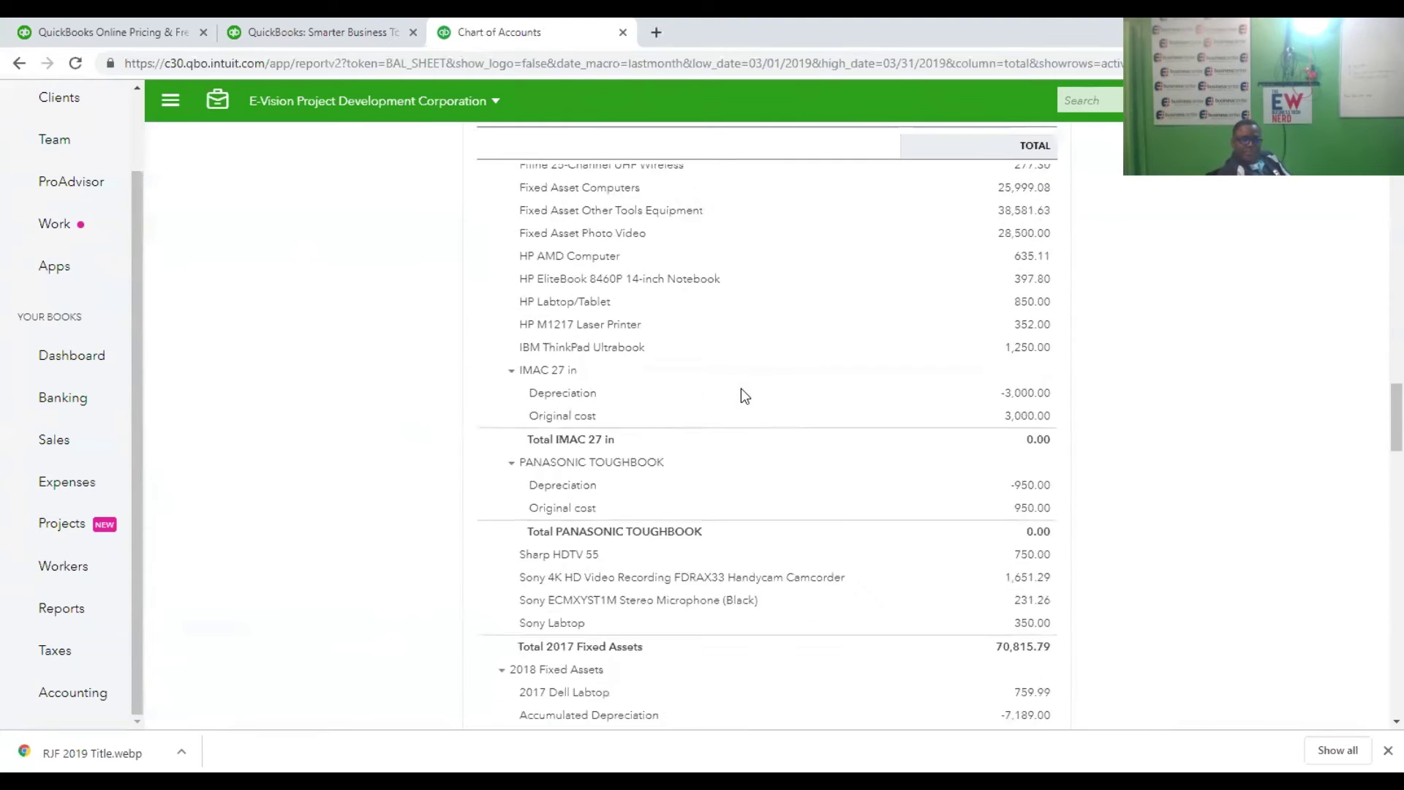
scroll(739, 388, down, 20)
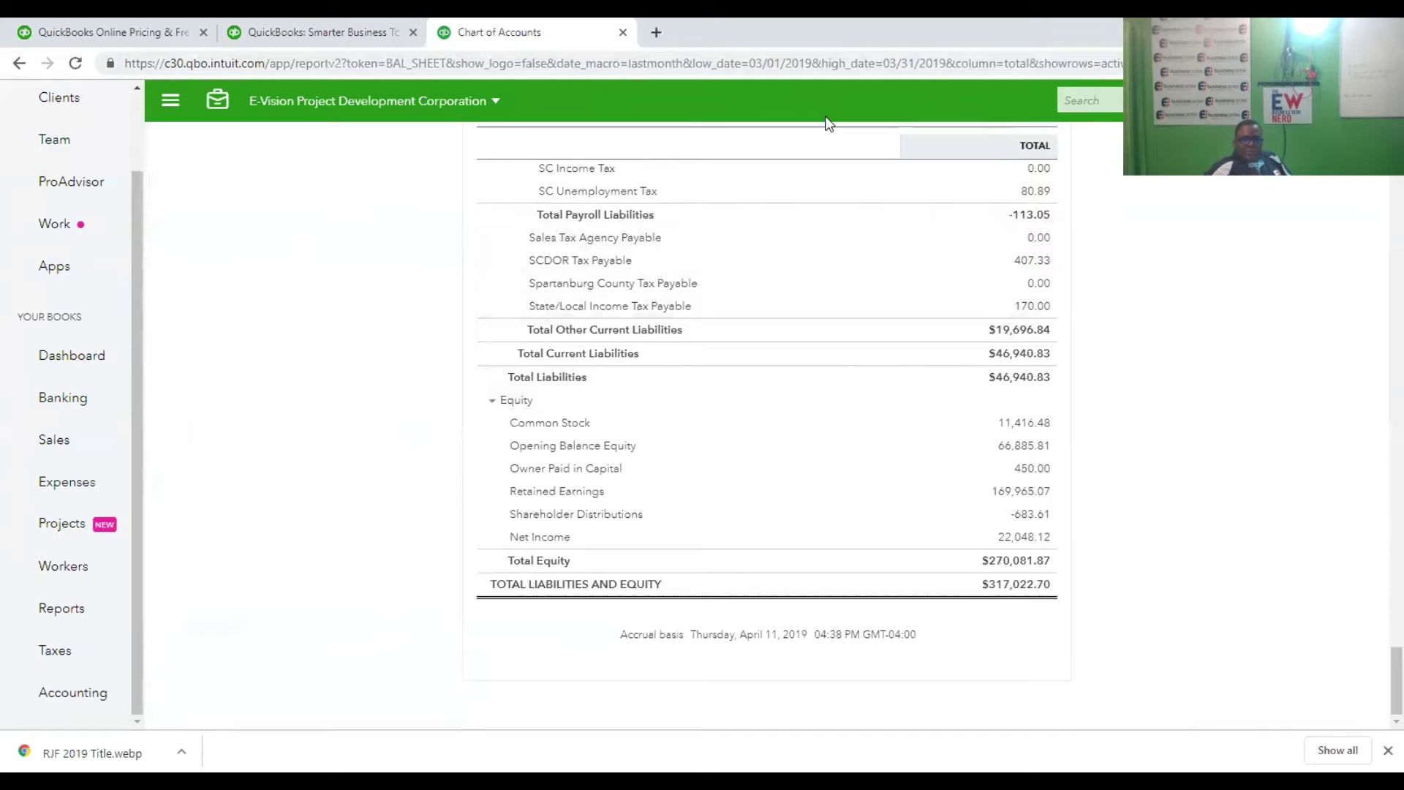
scroll(877, 146, up, 10)
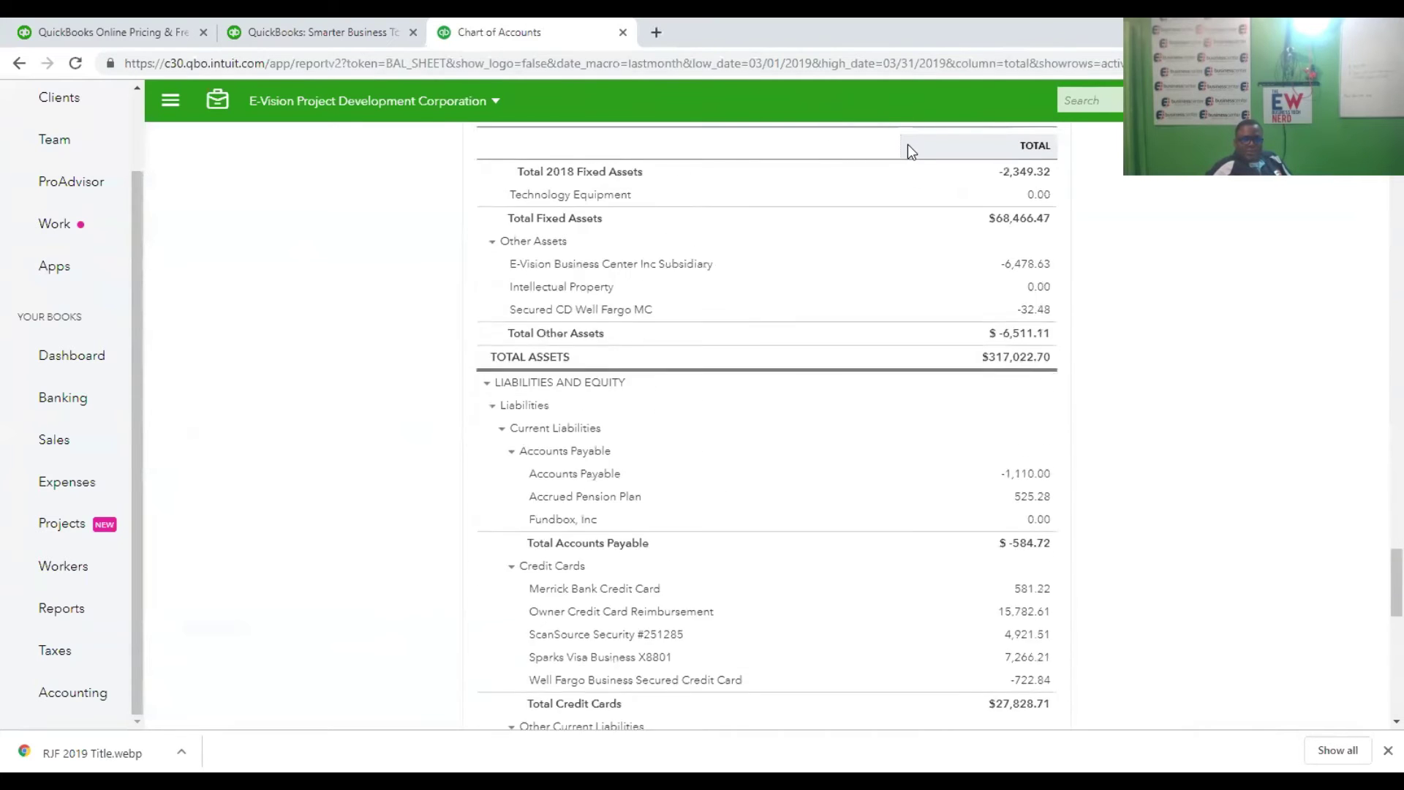
scroll(928, 281, down, 10)
scroll(951, 279, up, 8)
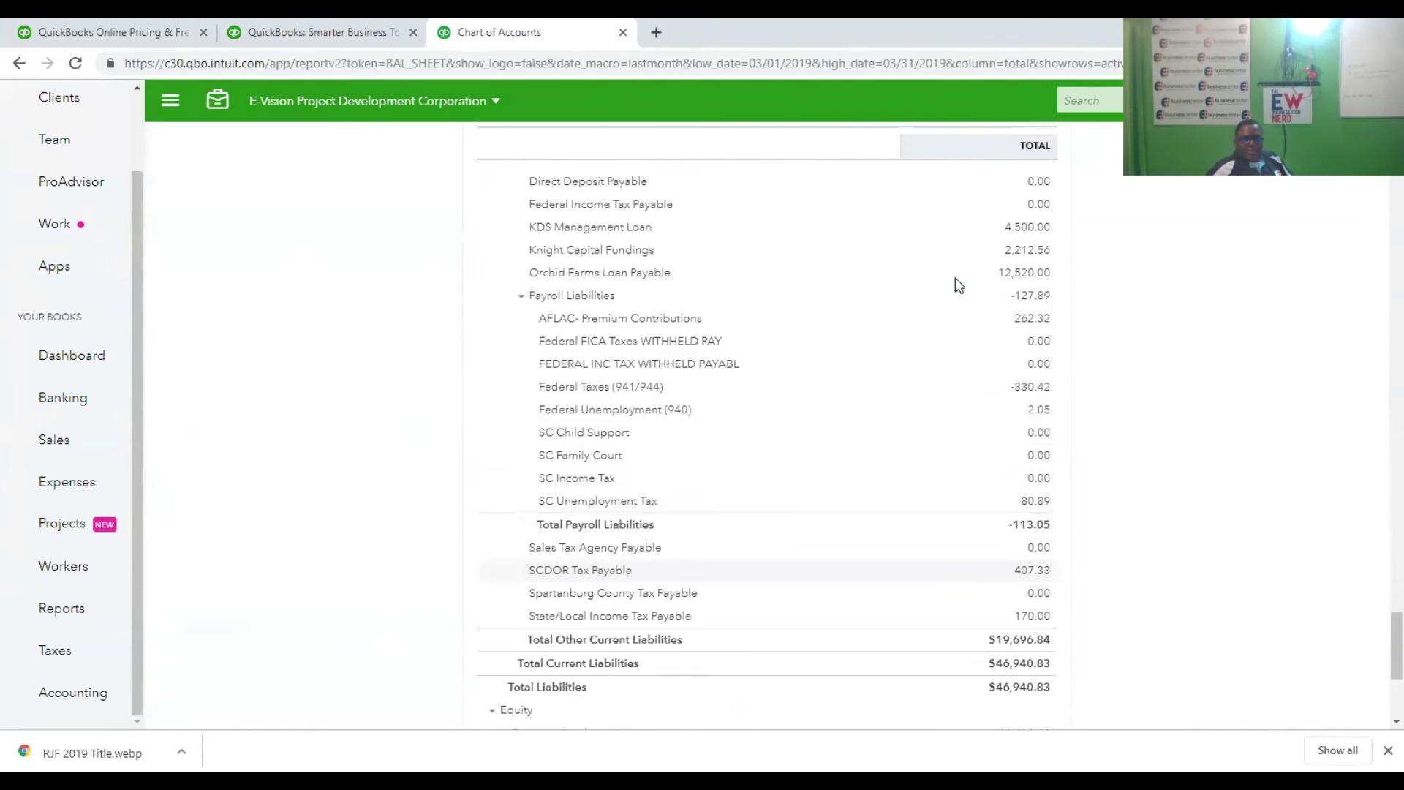
scroll(965, 276, down, 10)
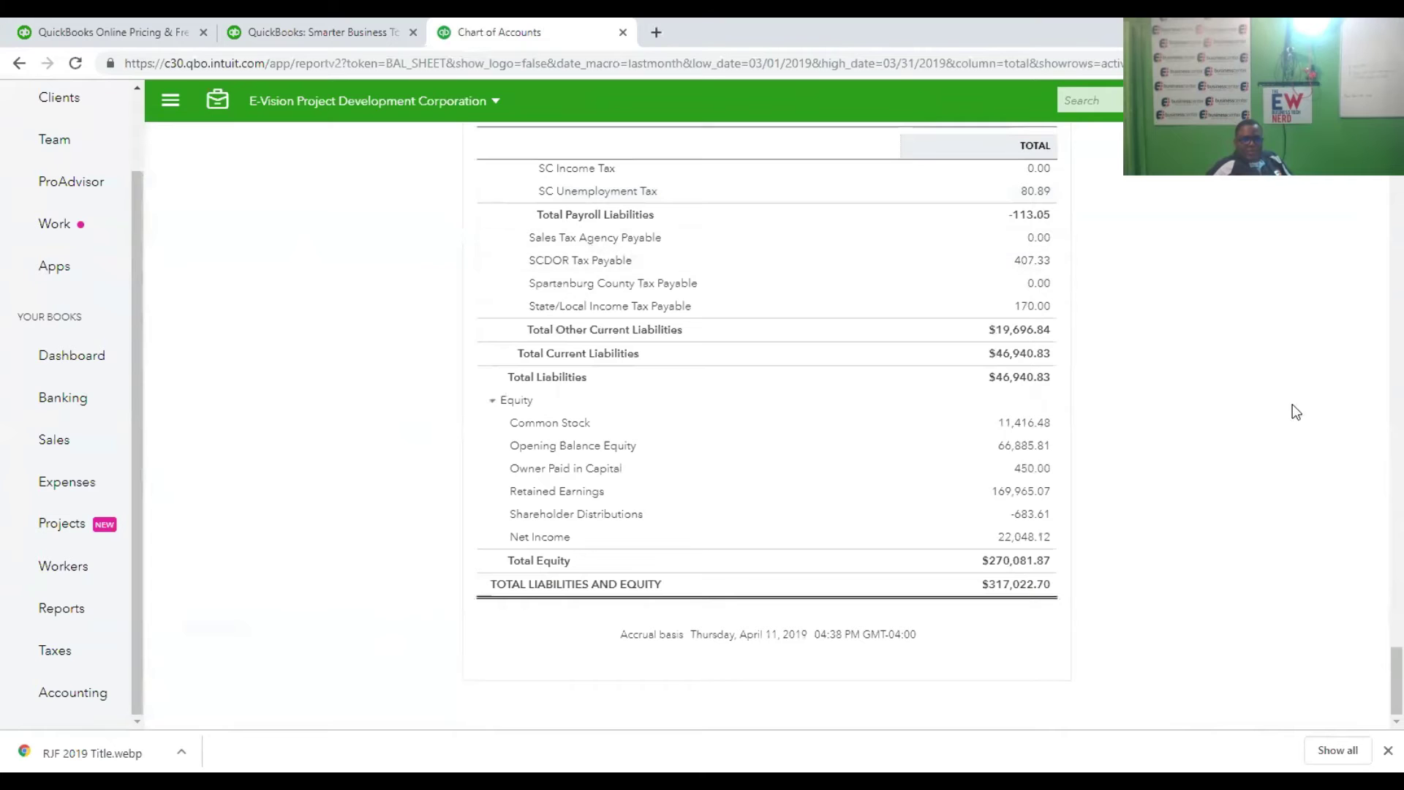
Set the Balance Sheet's report period to Last Year and run the report again.
scroll(494, 229, up, 20)
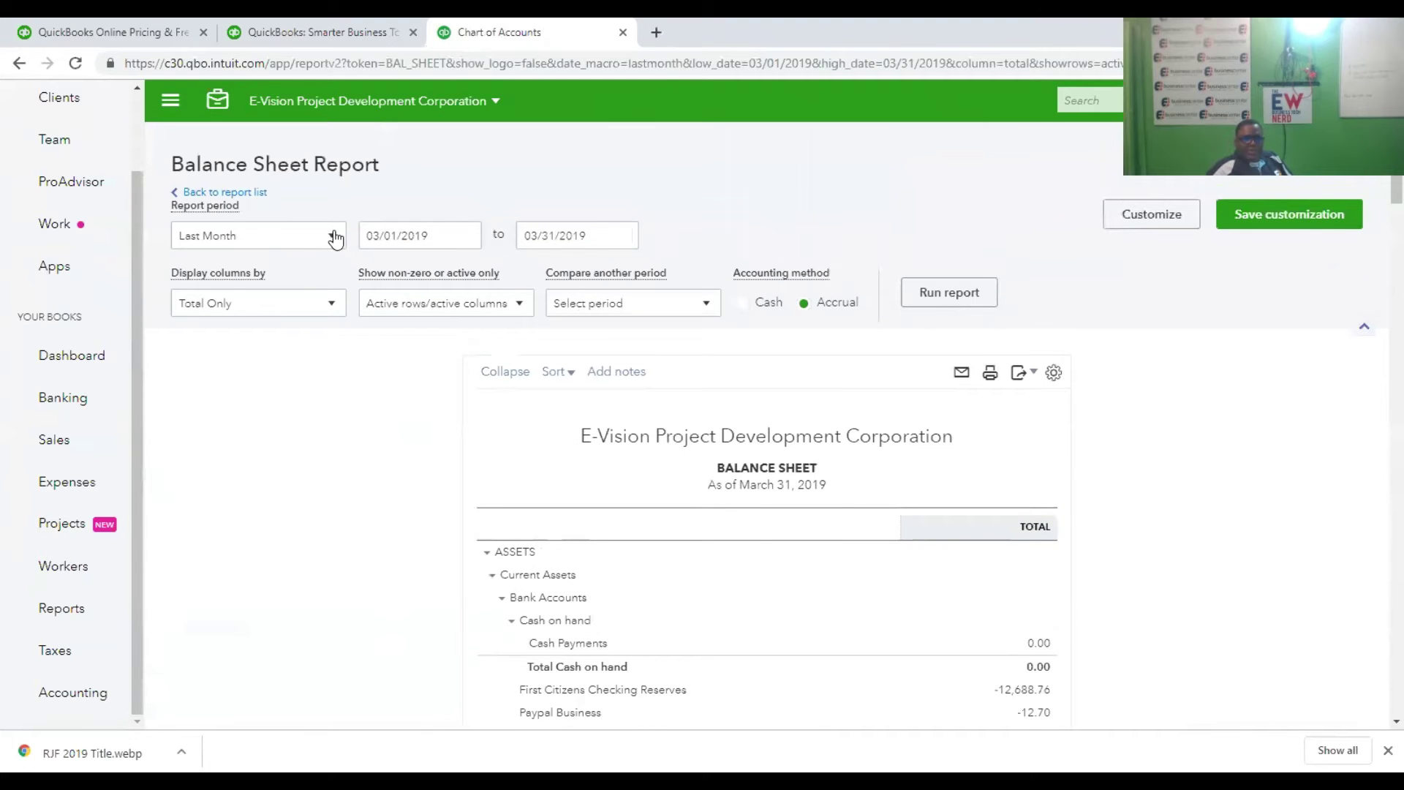
click(333, 234)
click(212, 499)
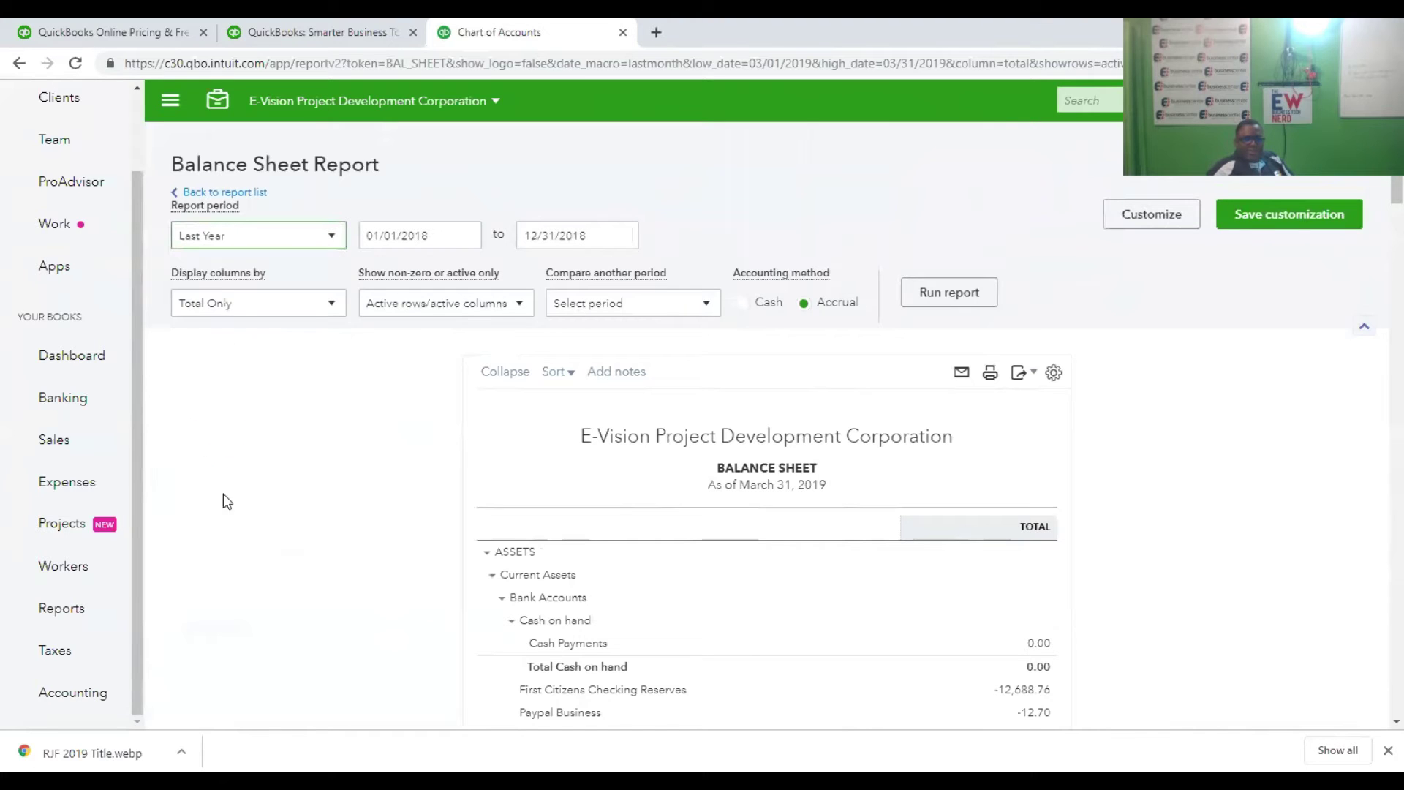
click(970, 297)
Find Office Desk under 2018 Fixed Assets in the Balance Sheet and open the transaction report behind its balance.
scroll(898, 279, down, 3)
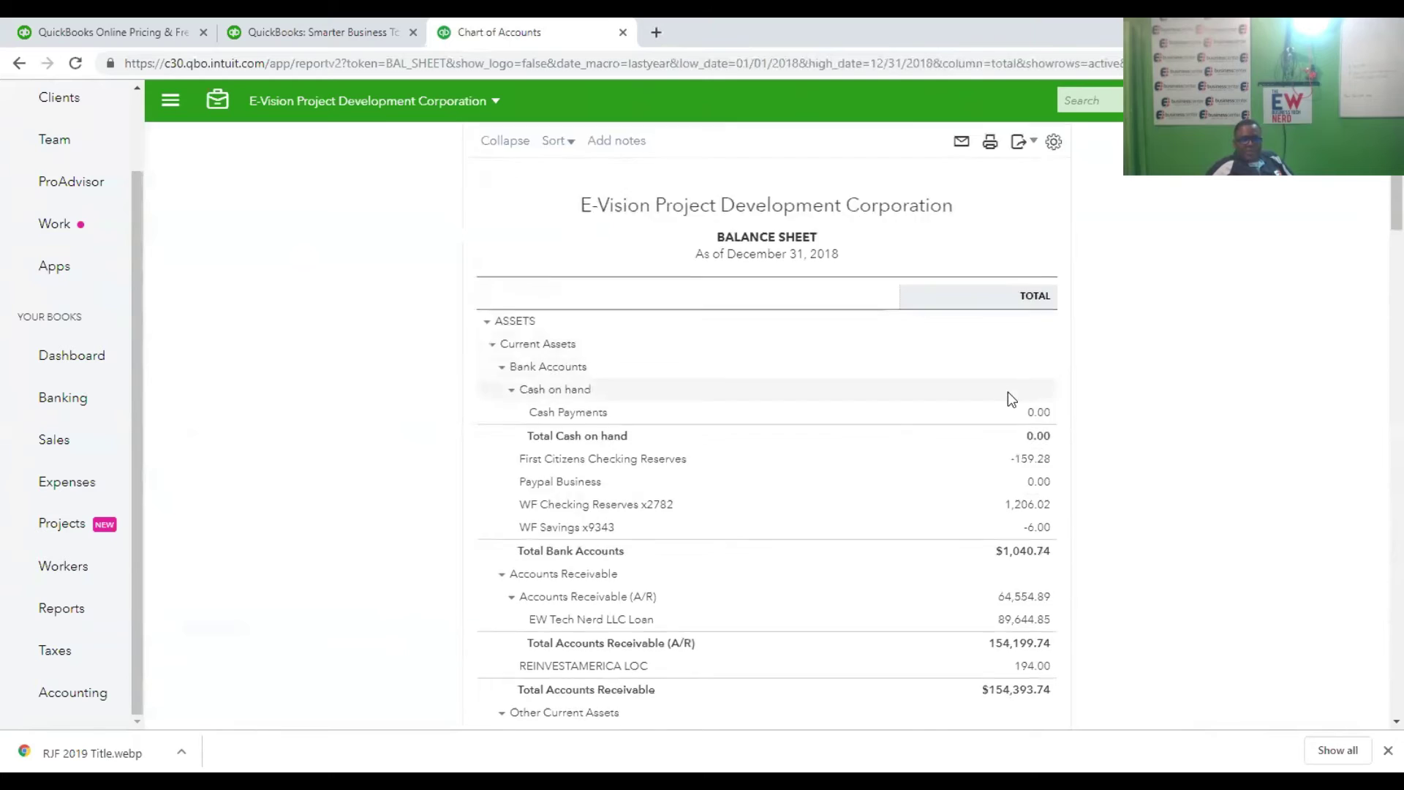
scroll(1005, 438, down, 15)
scroll(1000, 474, down, 12)
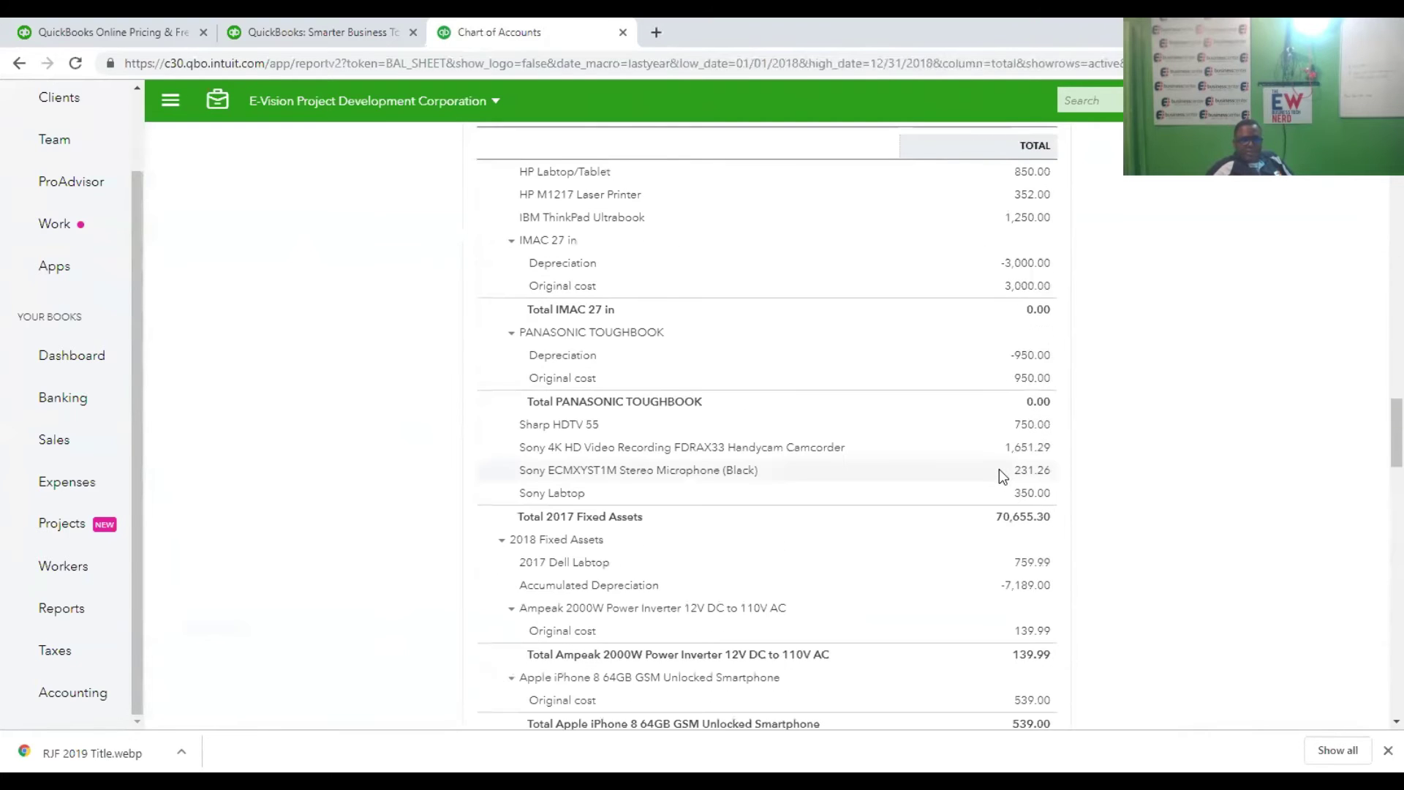
scroll(999, 472, down, 6)
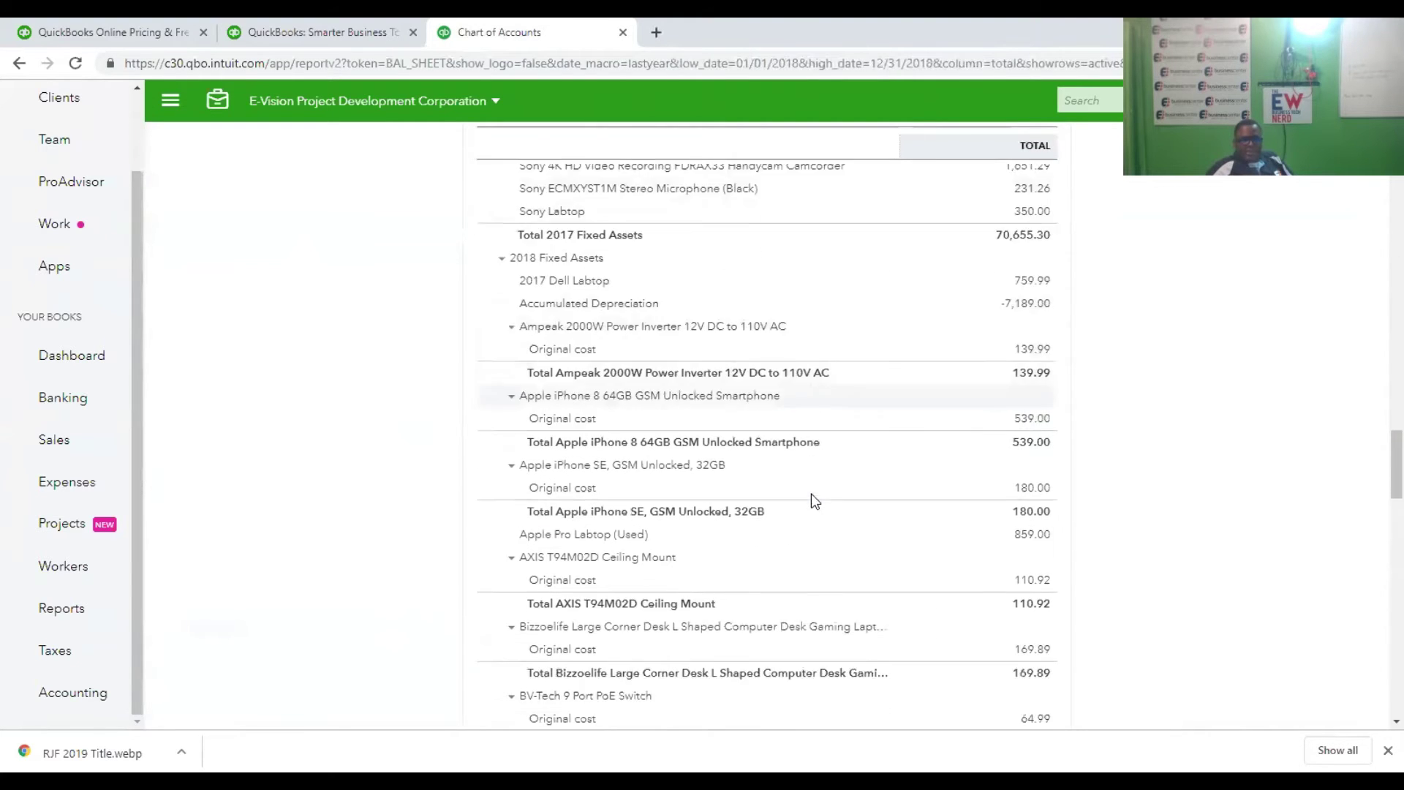
scroll(809, 494, down, 9)
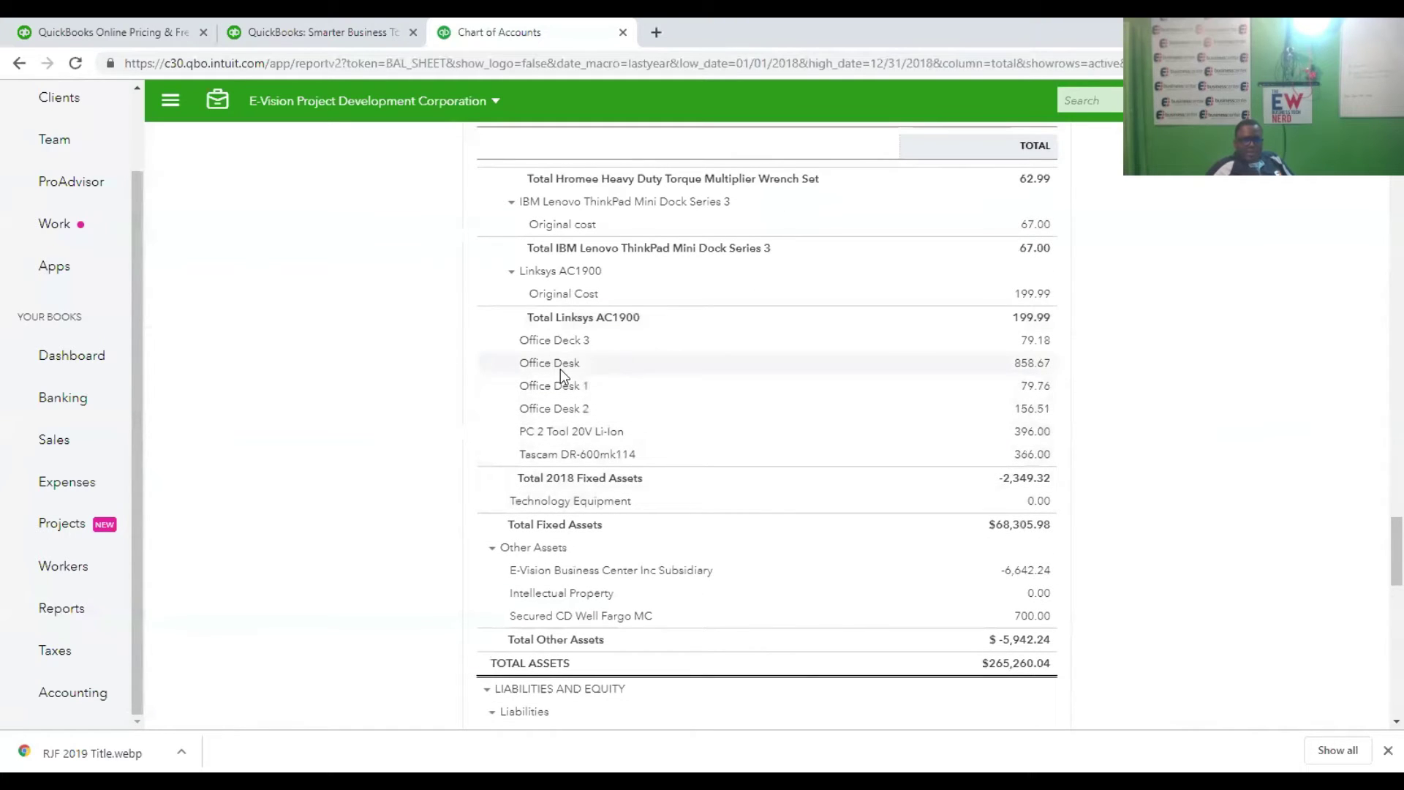
click(1033, 369)
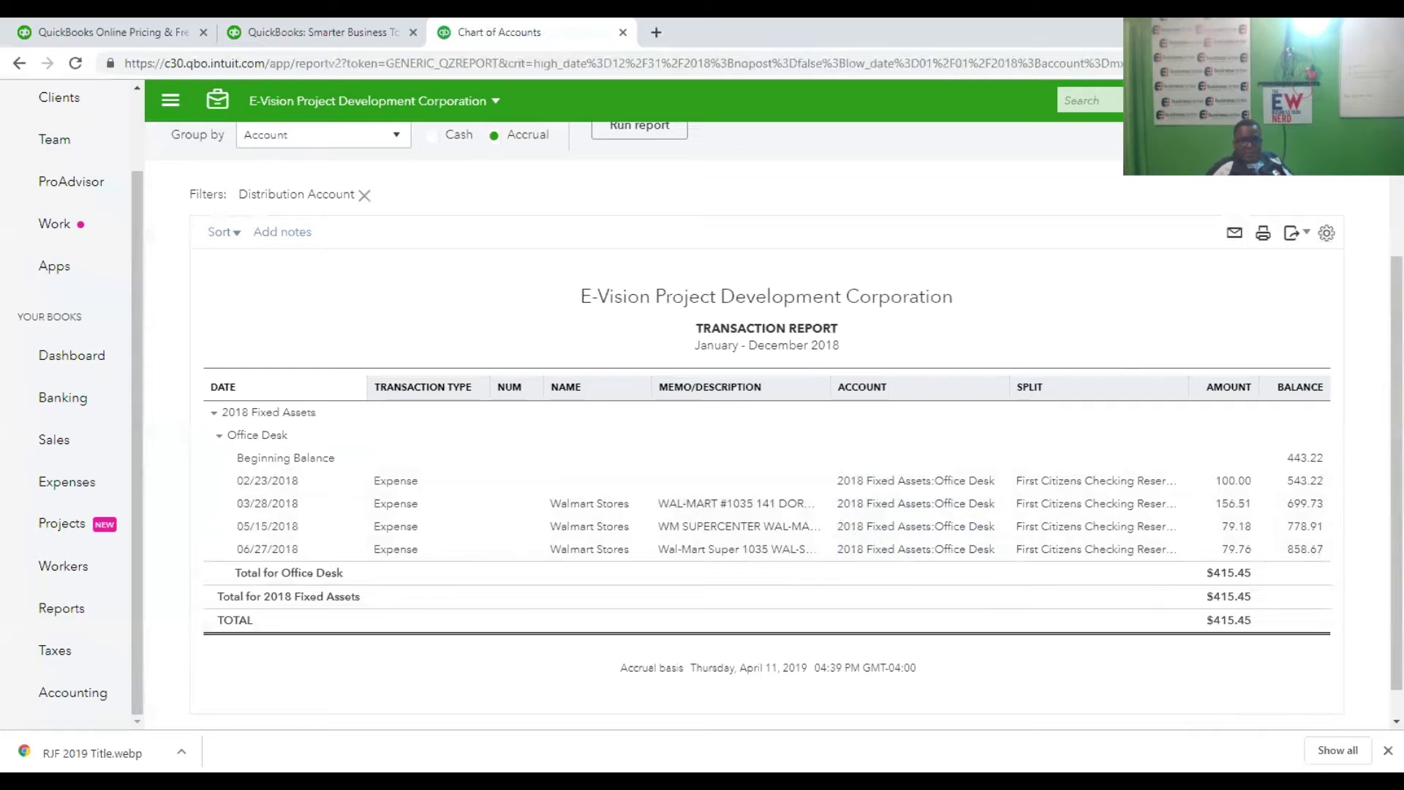
Open the Chart of Accounts and filter the account list by "office".
click(1269, 101)
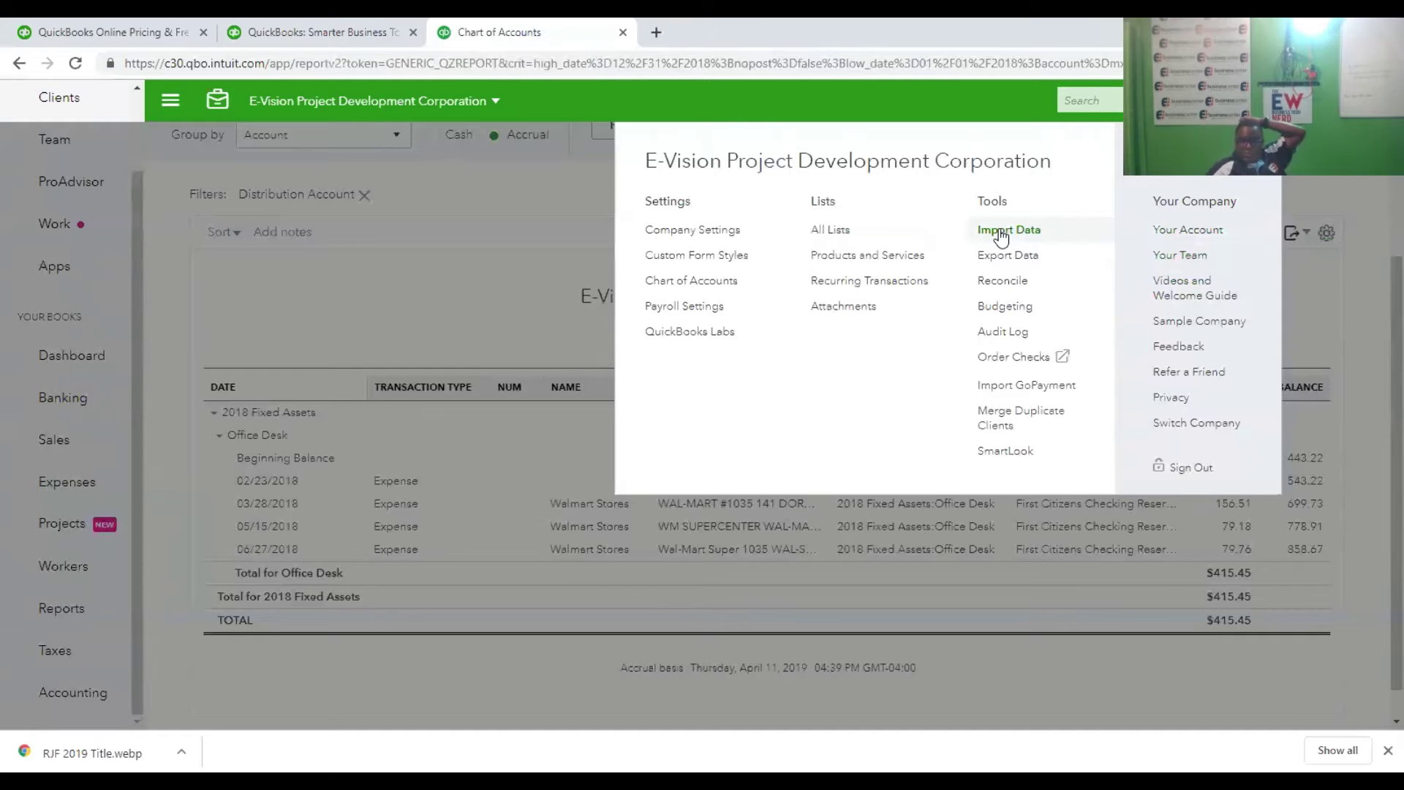
click(712, 283)
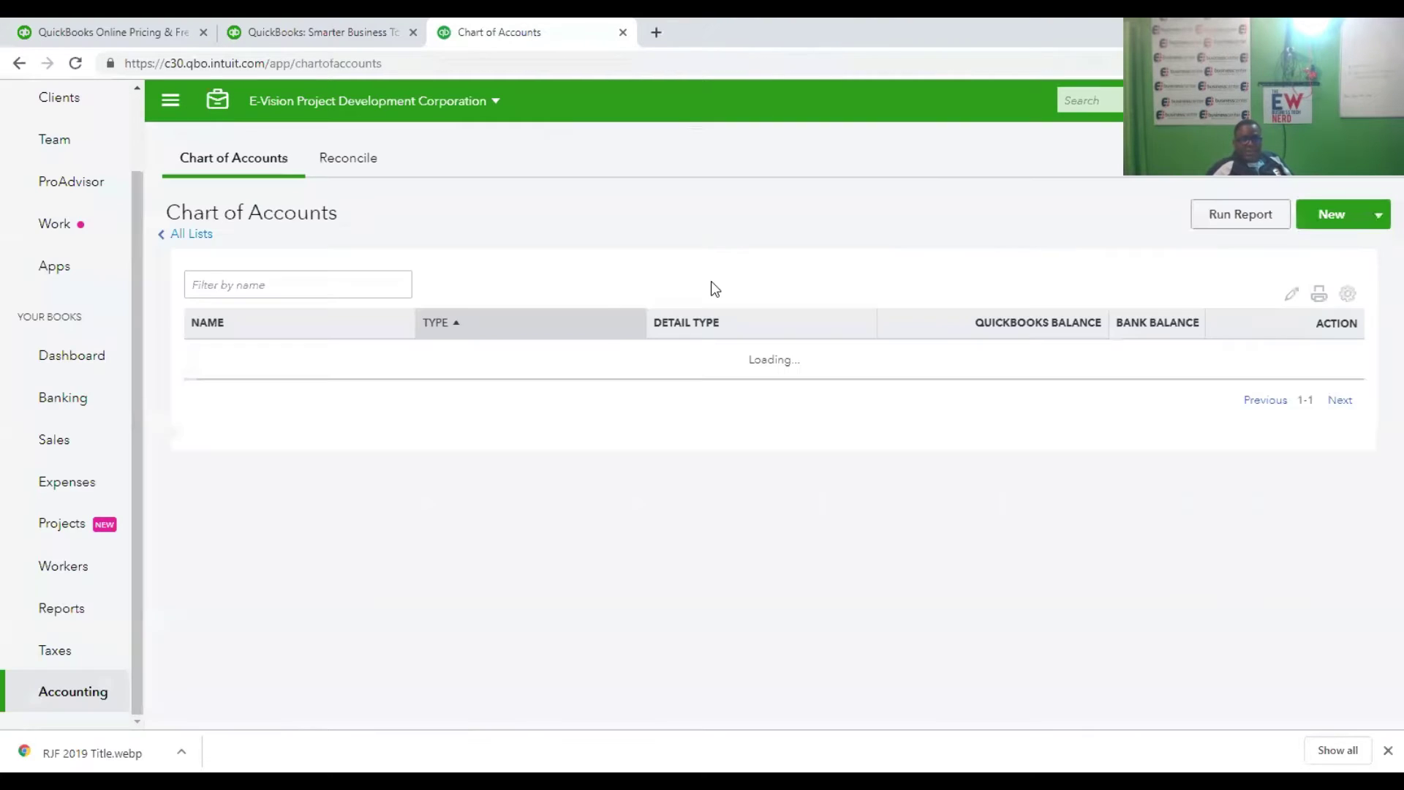
click(283, 285)
text(office)
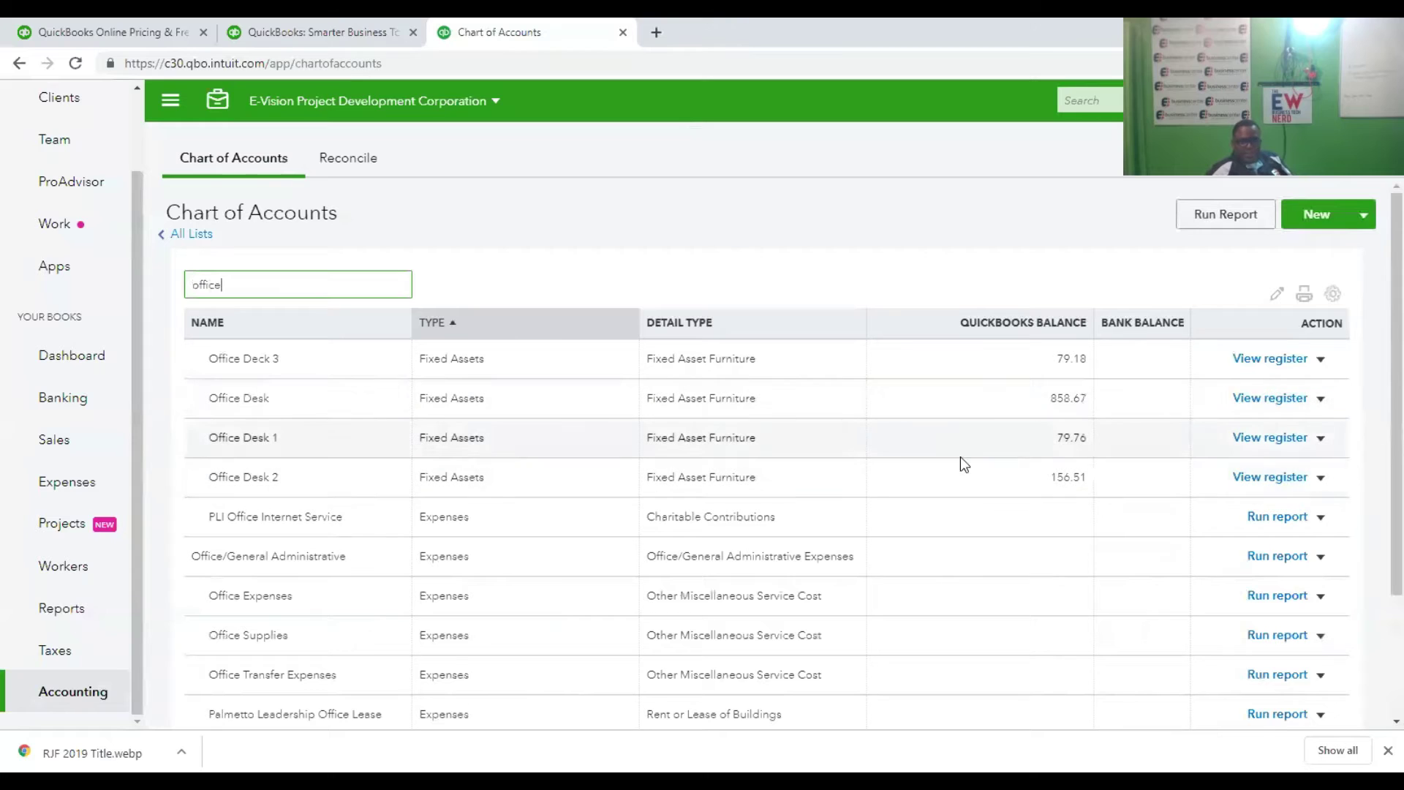
click(1319, 438)
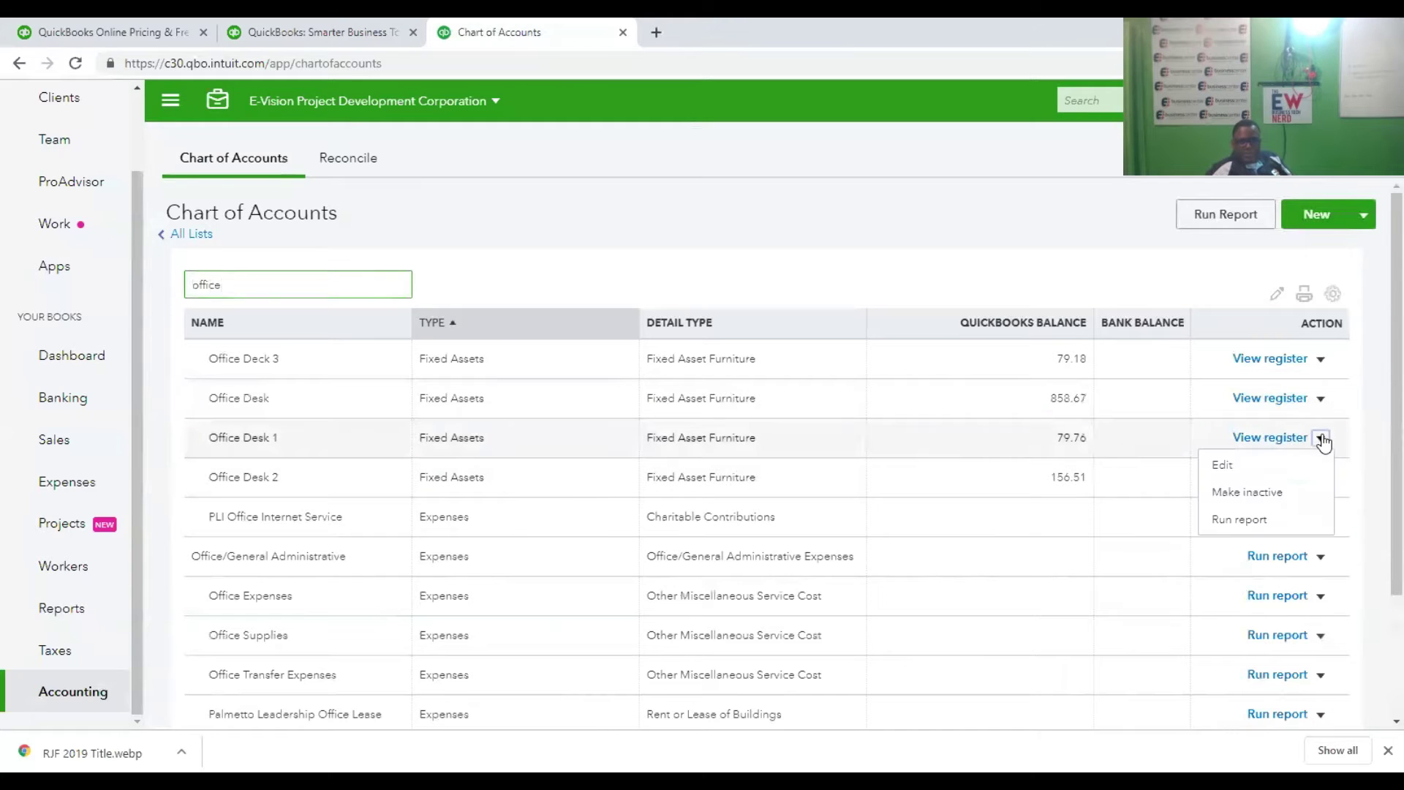
click(1264, 501)
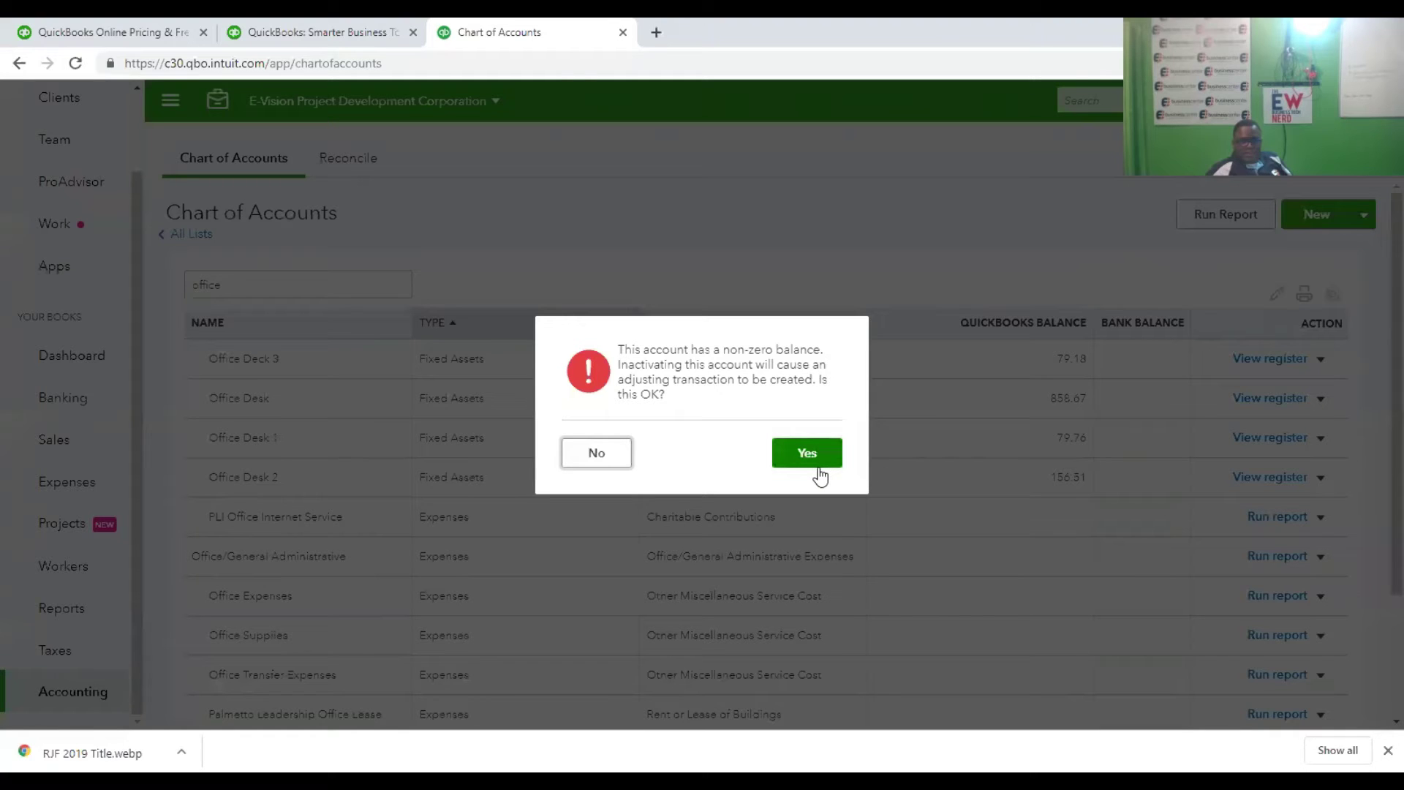
click(597, 453)
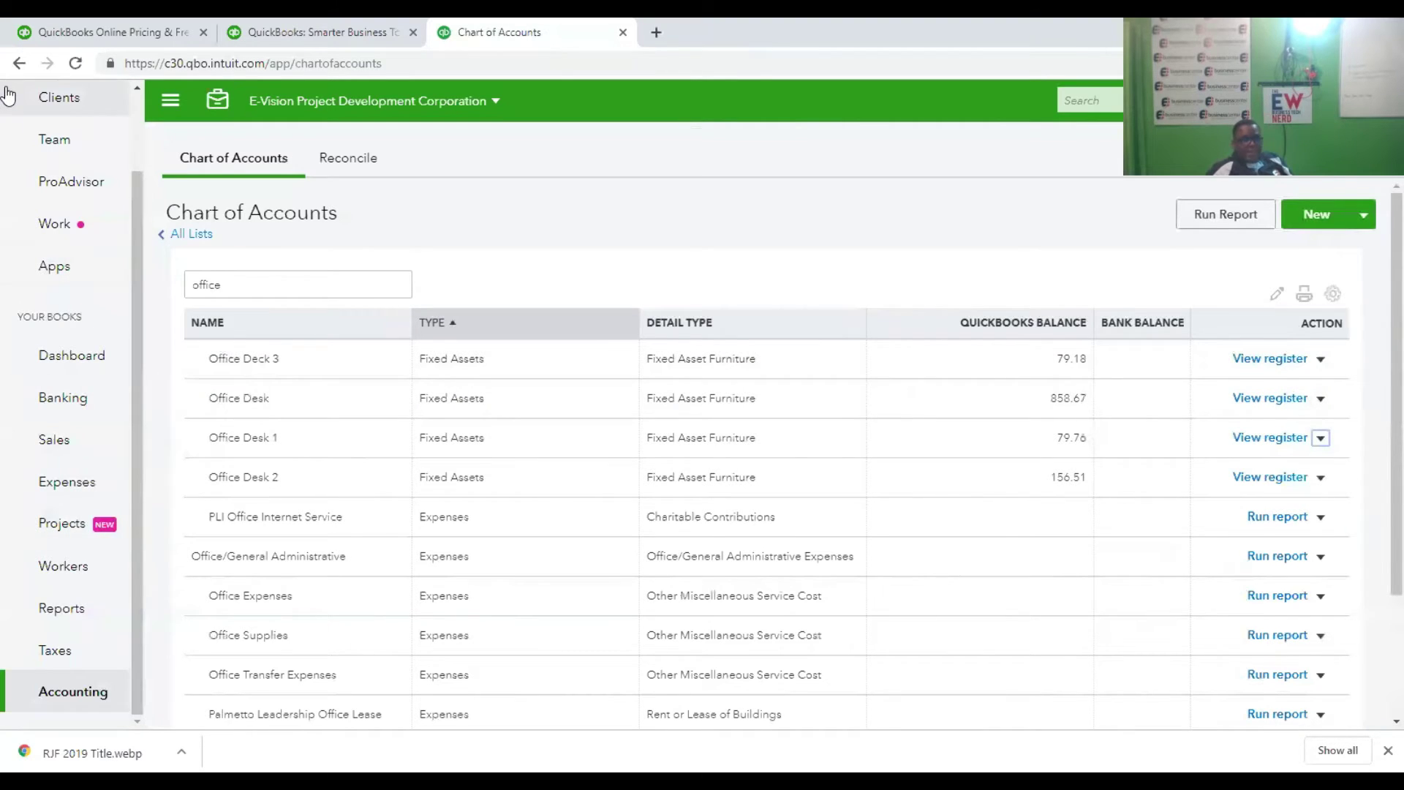
Leave the Chart of Accounts for the report list and reopen the Balance Sheet to look through it.
click(19, 63)
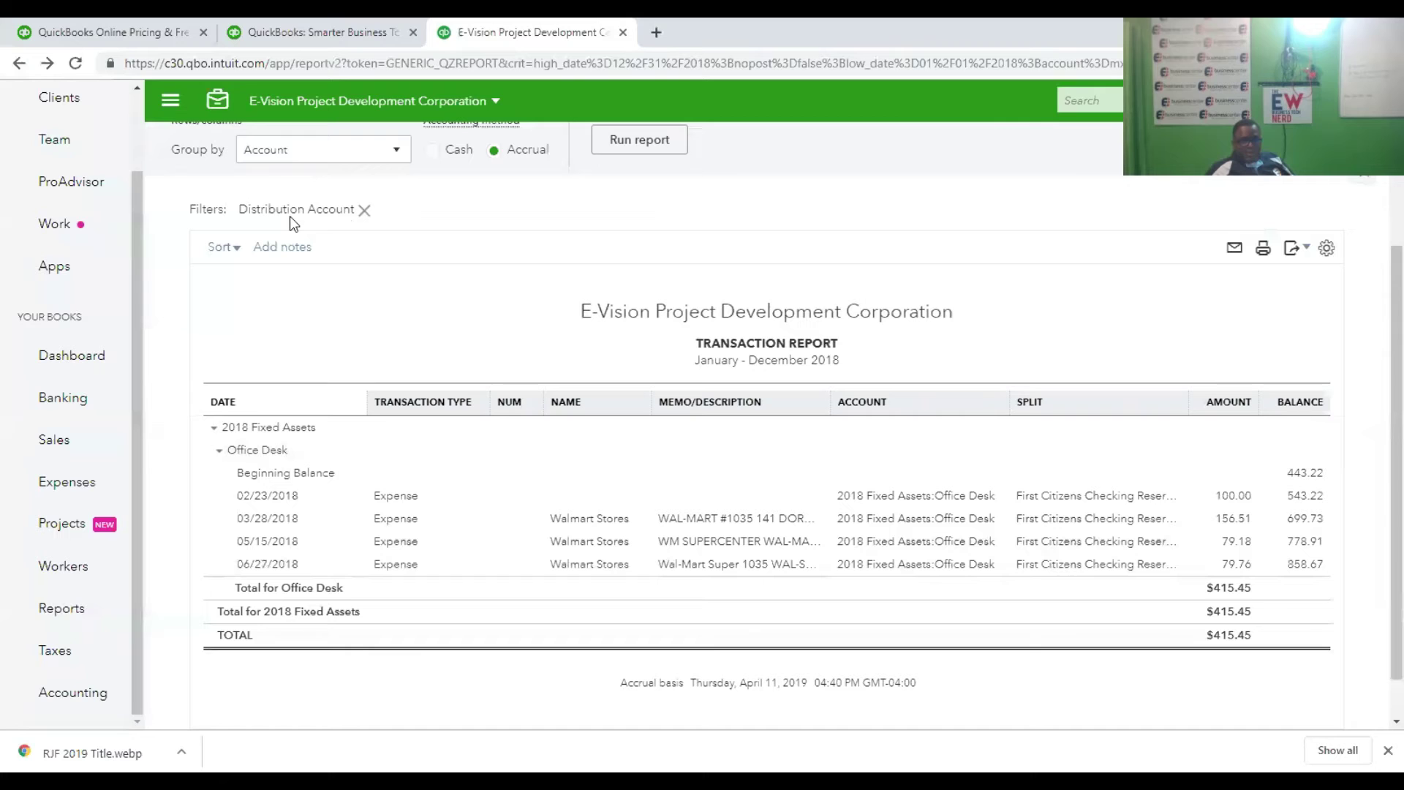
scroll(735, 245, up, 3)
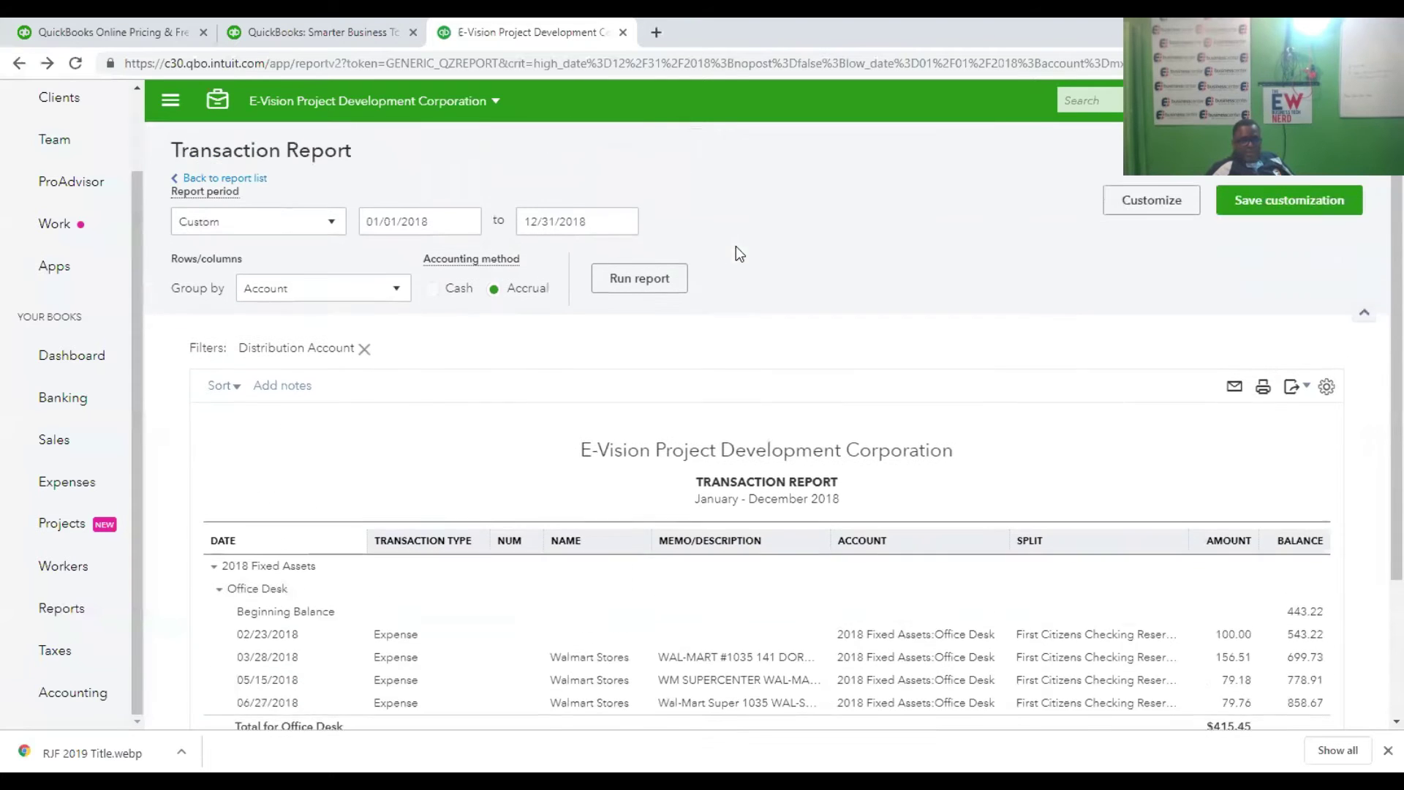
click(220, 192)
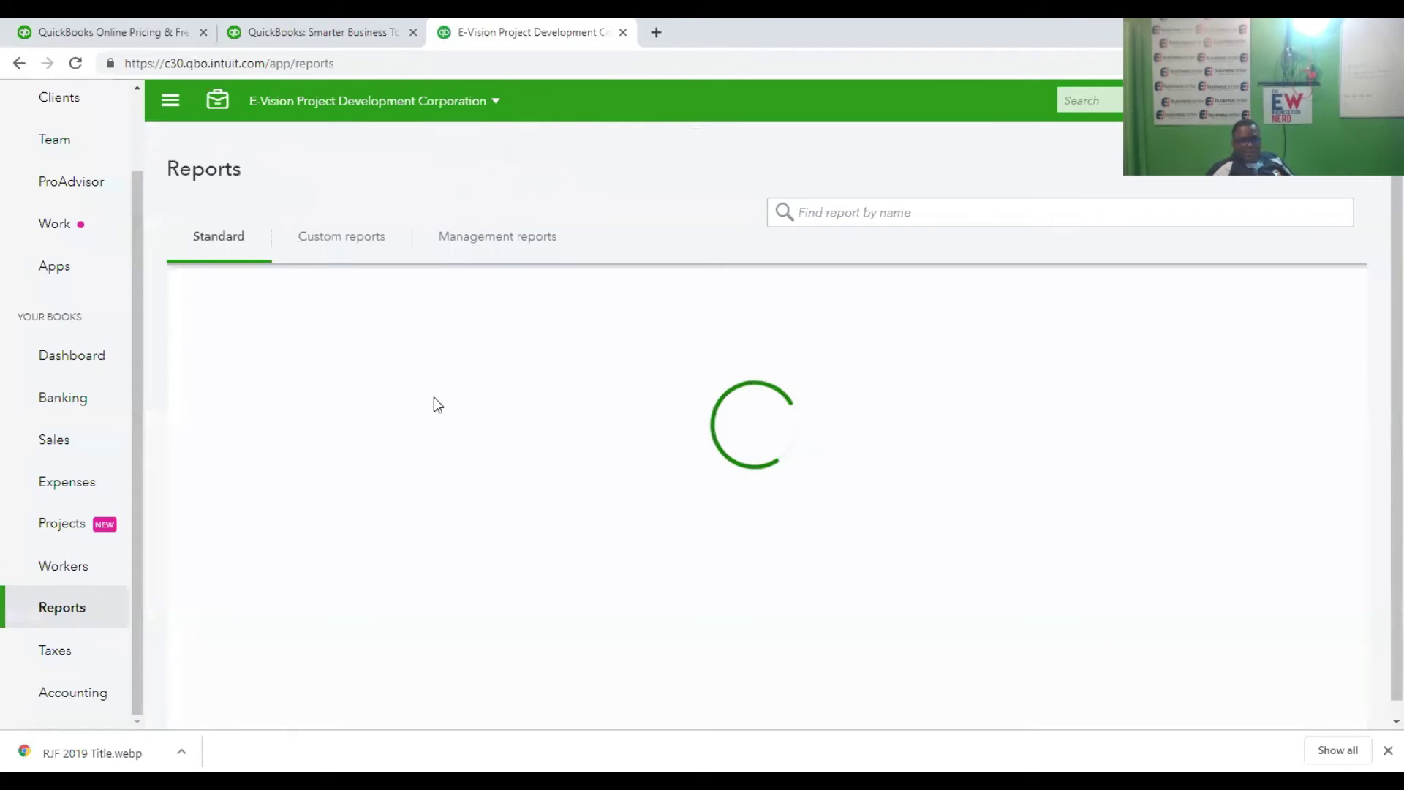
click(257, 411)
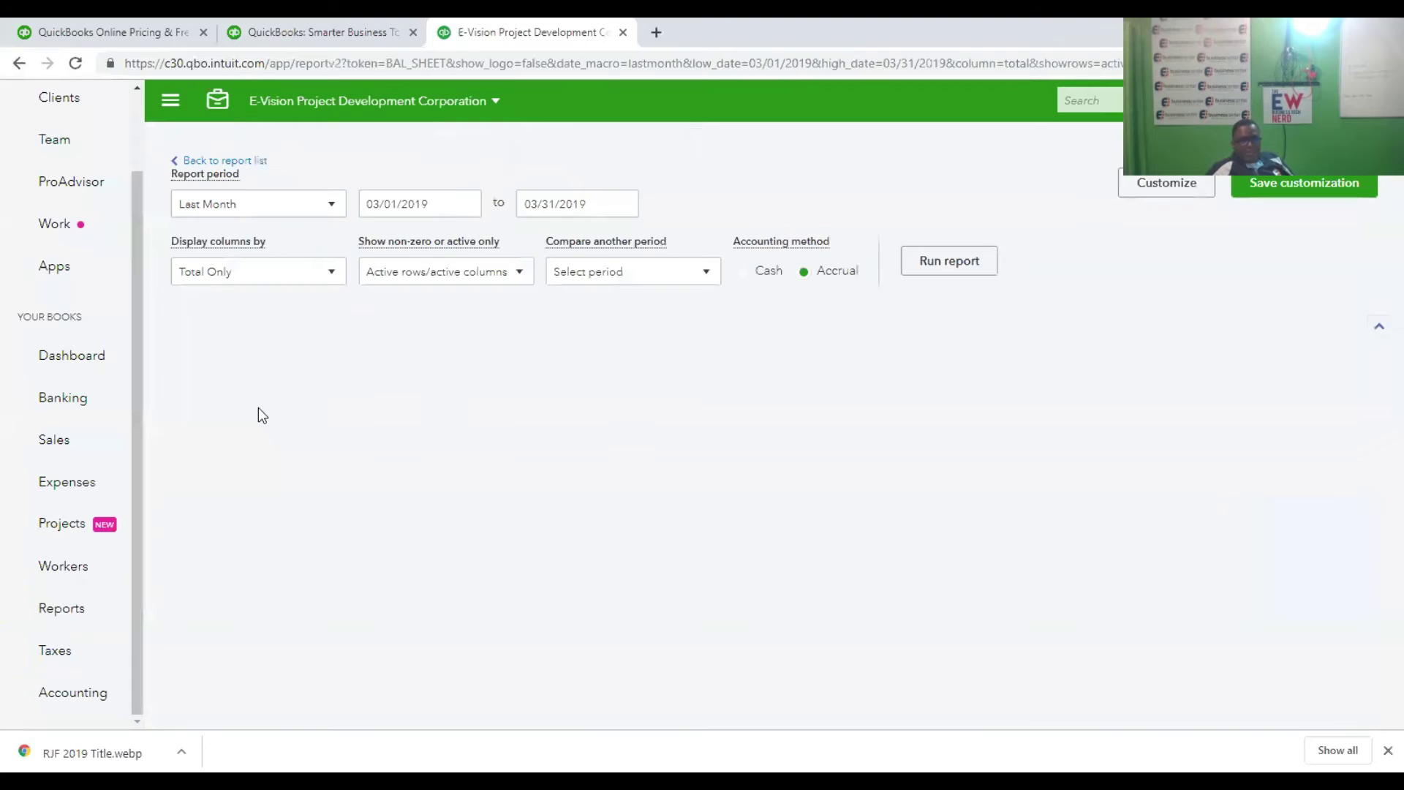
scroll(792, 392, down, 10)
scroll(485, 304, up, 15)
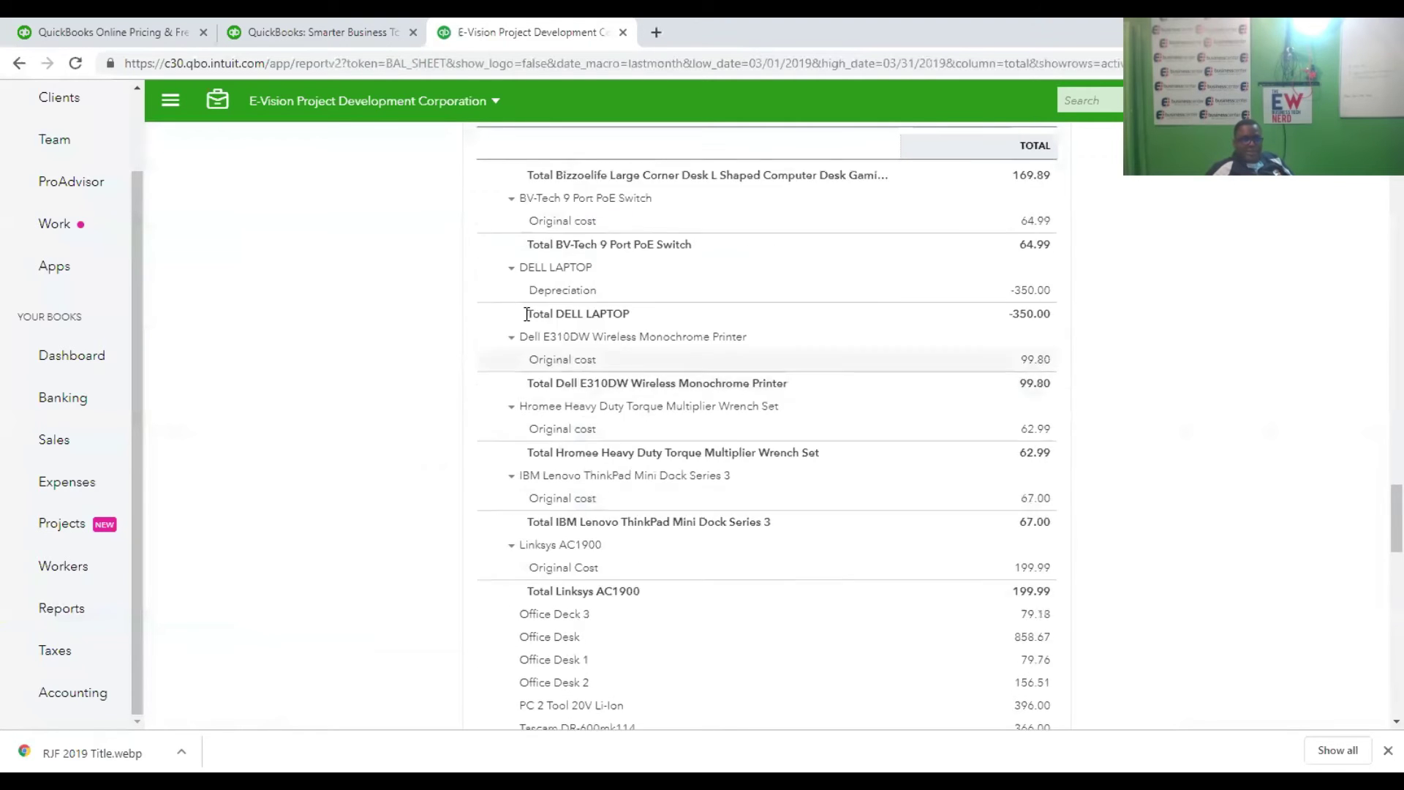
scroll(473, 293, up, 10)
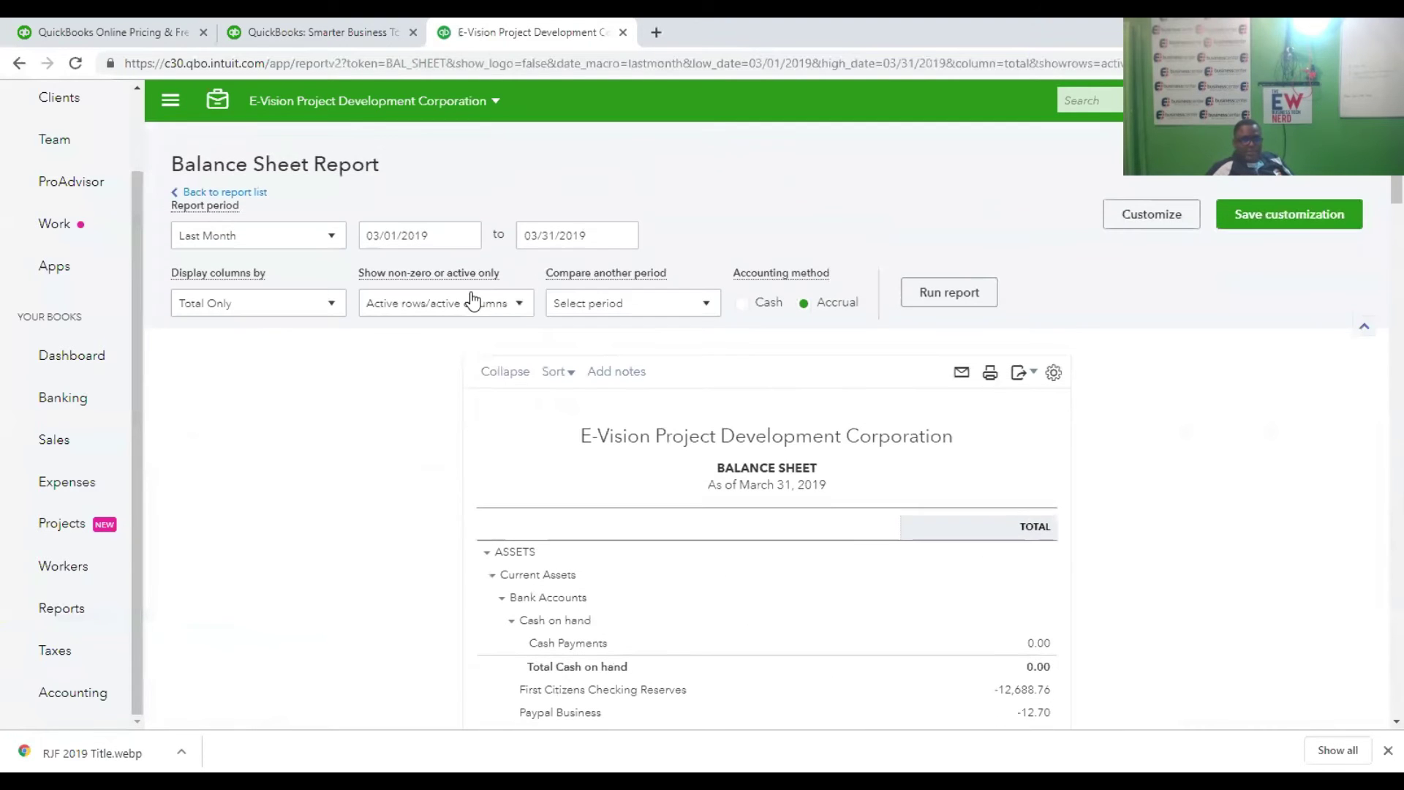
Reopen the Balance Sheet from the report list and run it for Last Year.
click(229, 194)
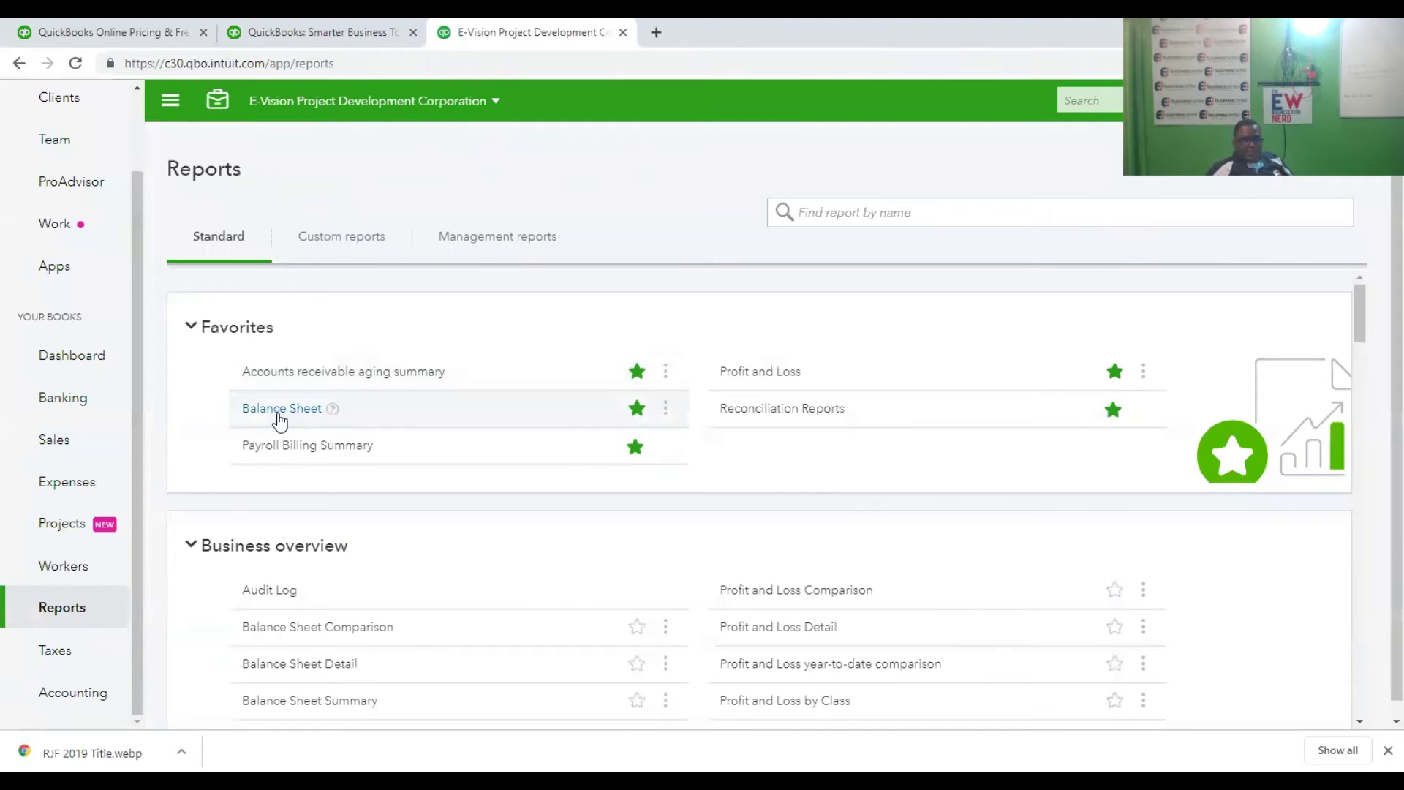
click(278, 409)
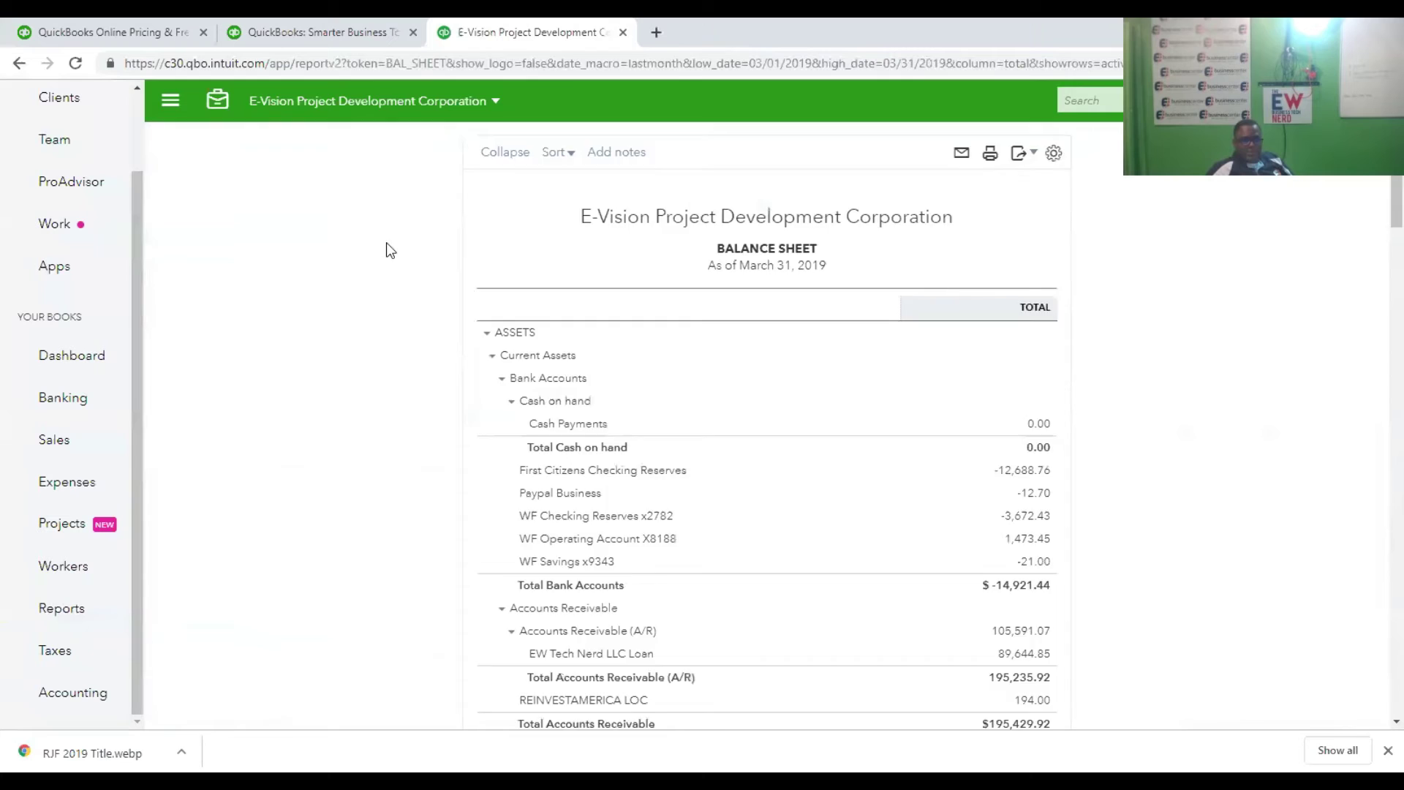
click(316, 235)
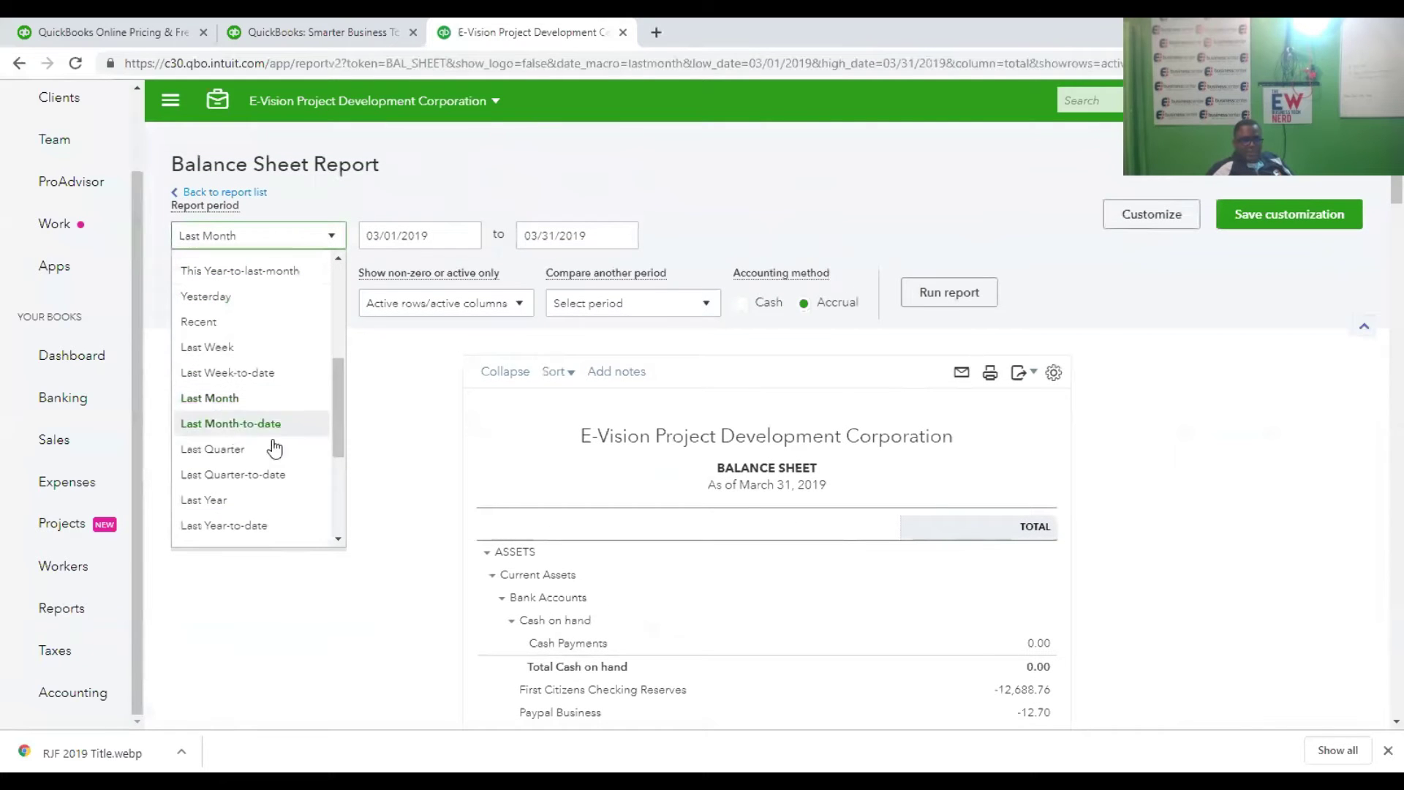
click(251, 500)
click(918, 296)
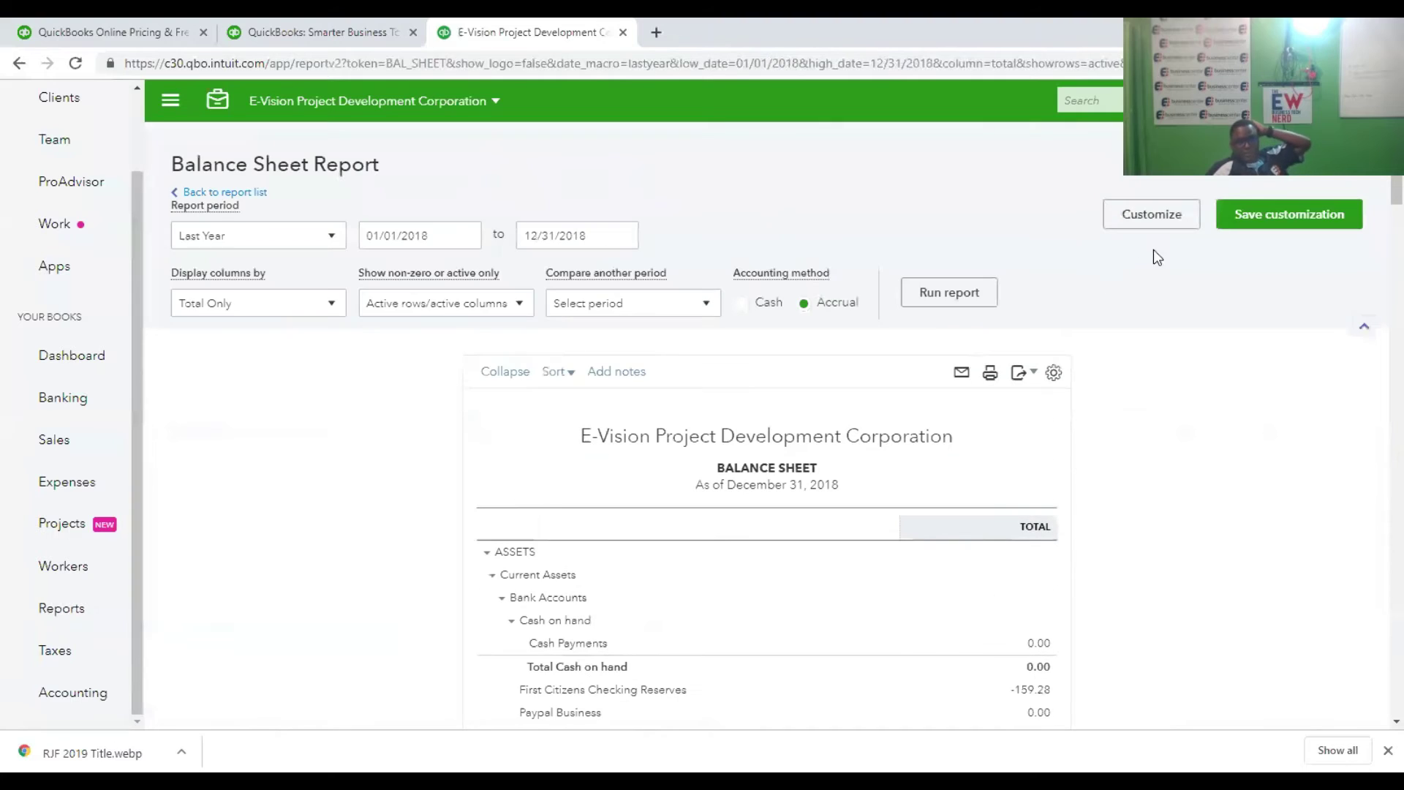
Print one full copy of the December 31, 2018 Balance Sheet in portrait orientation and close the print preview.
click(991, 376)
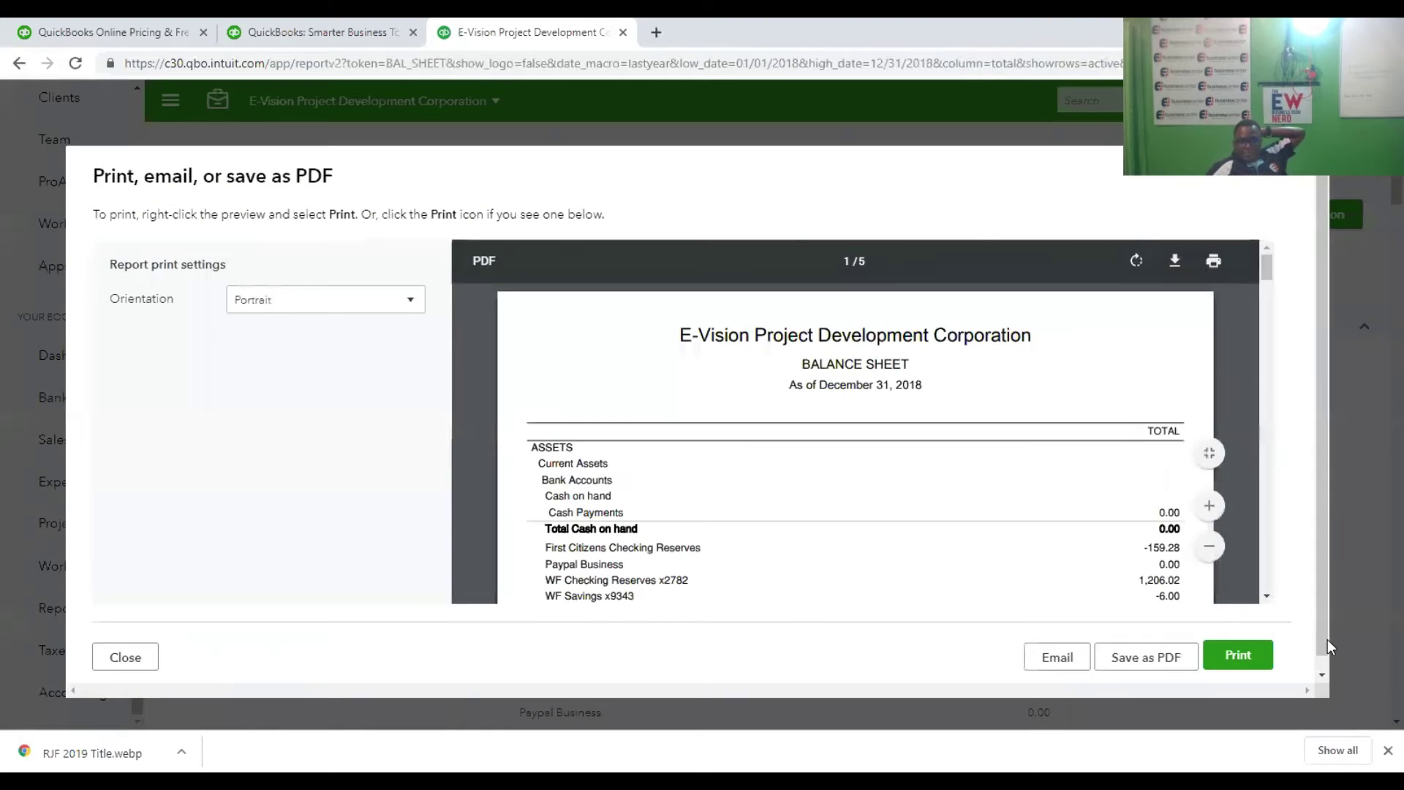
click(1238, 655)
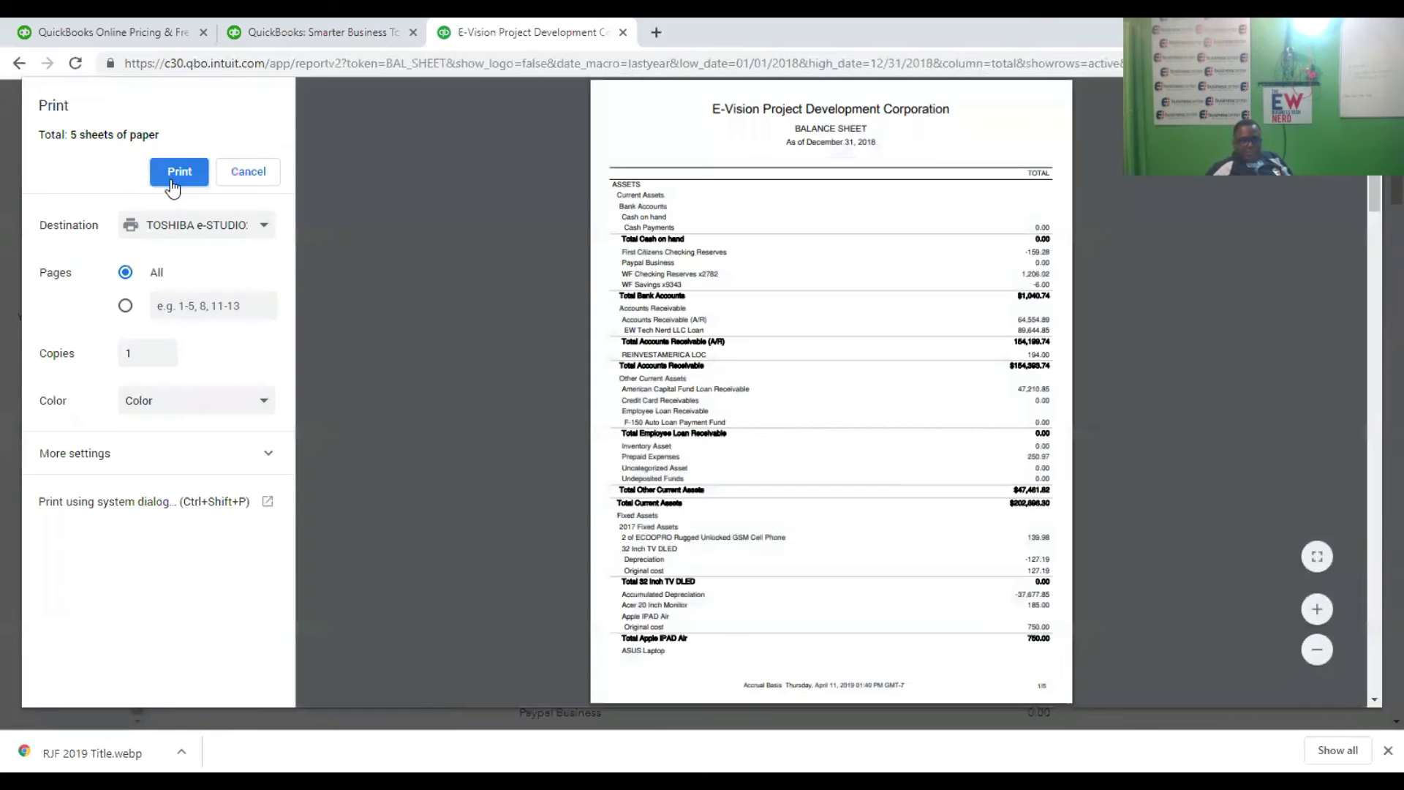
click(171, 174)
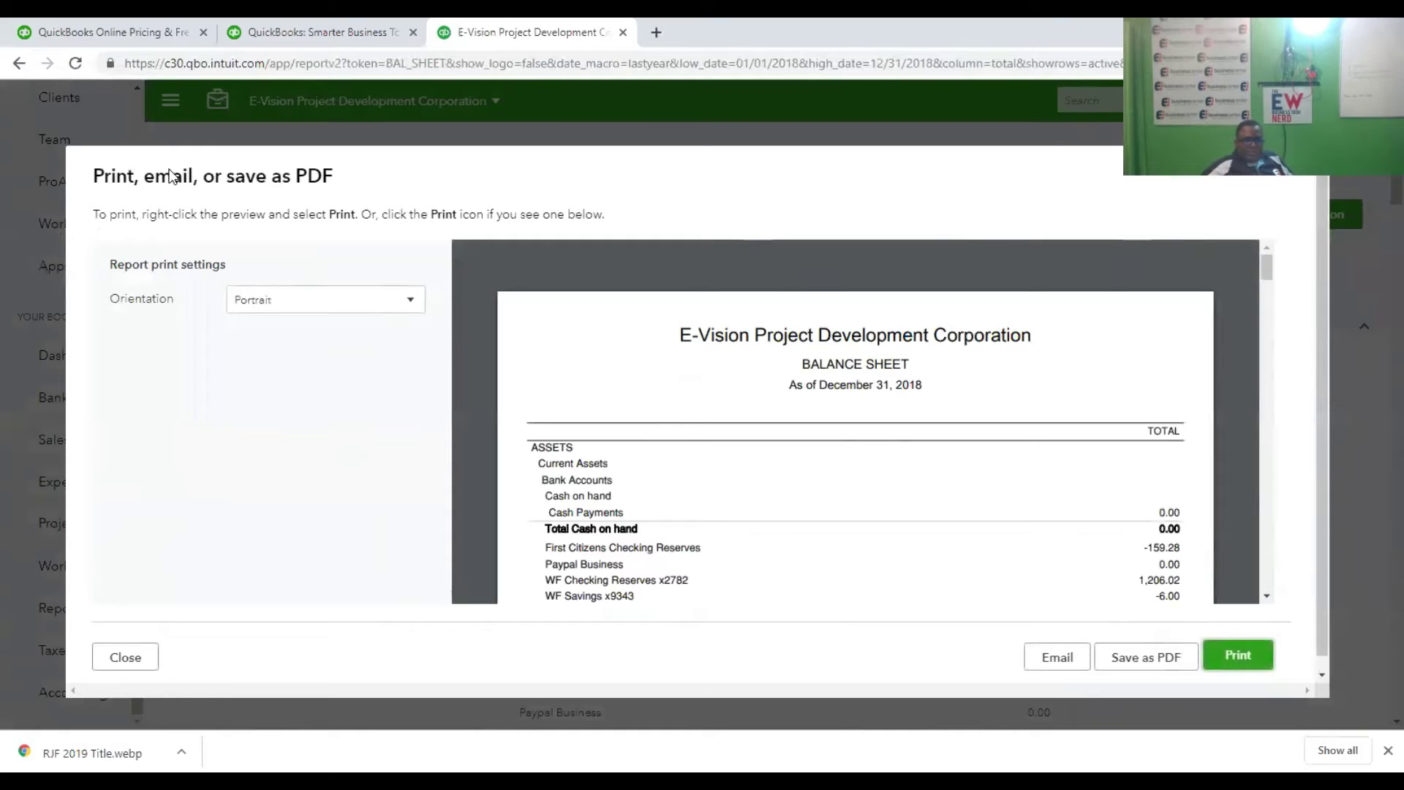
click(125, 657)
Review the 2017 and 2018 fixed assets in the Balance Sheet and open the Office Desk account's transactions.
scroll(819, 608, down, 9)
scroll(710, 601, down, 15)
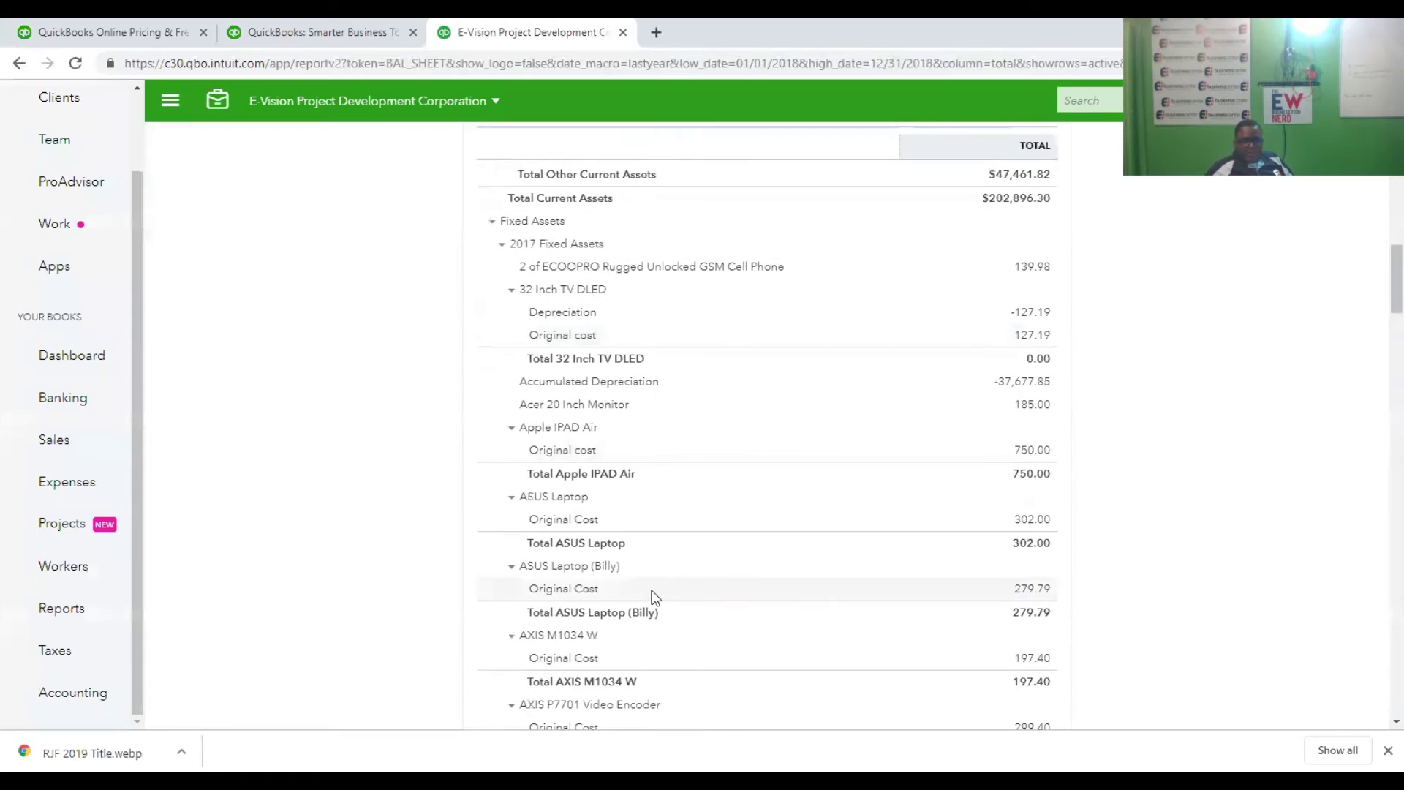
scroll(582, 527, down, 14)
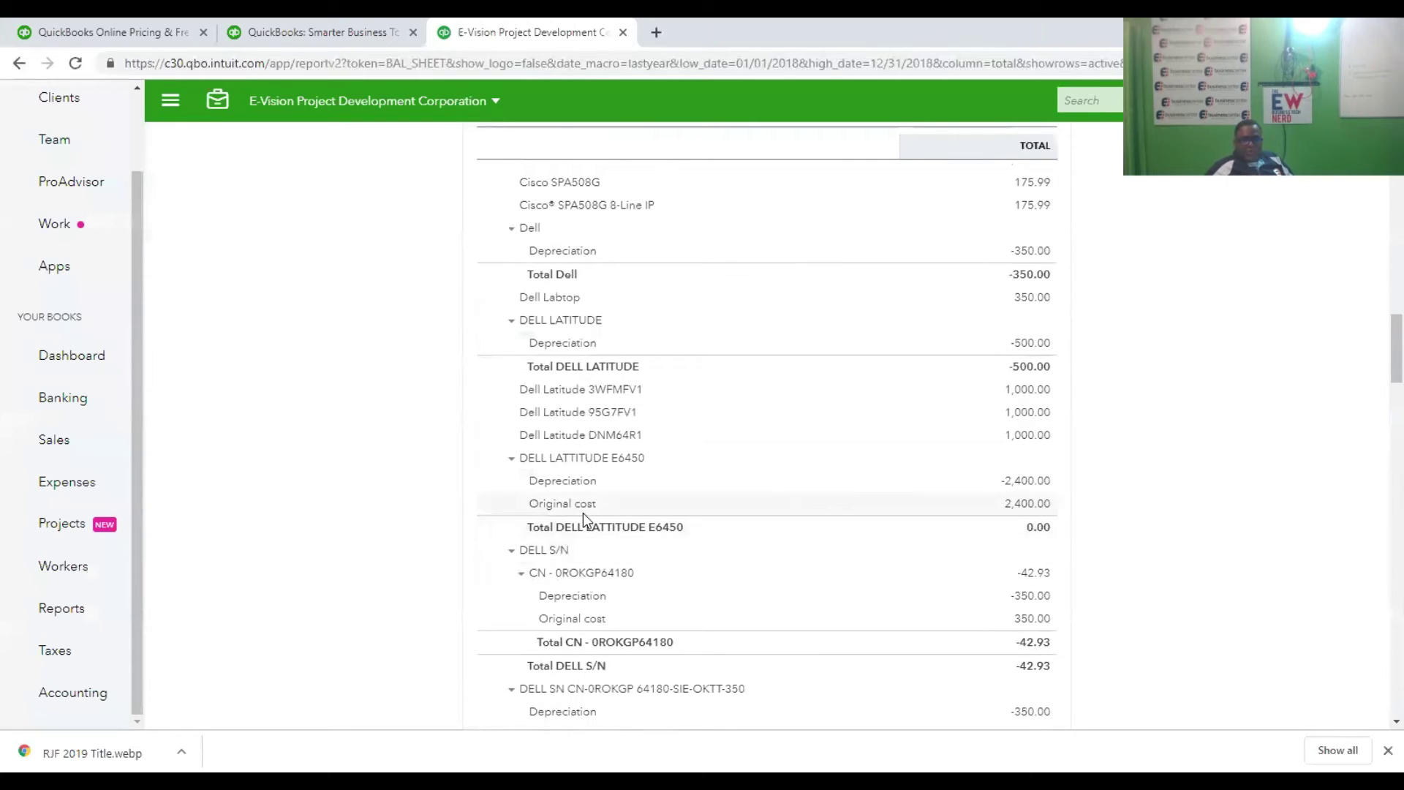
scroll(592, 562, down, 8)
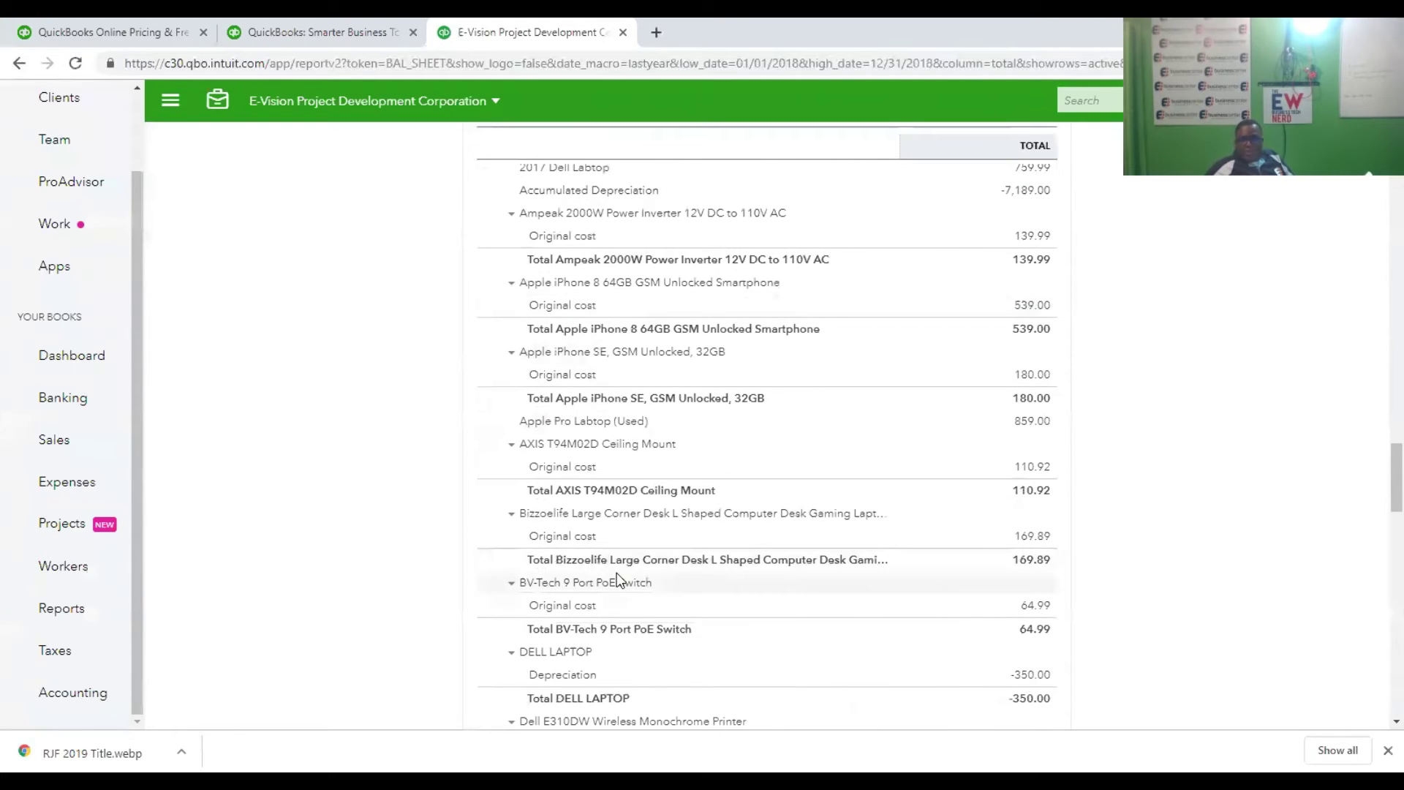
scroll(616, 578, down, 4)
scroll(600, 515, down, 6)
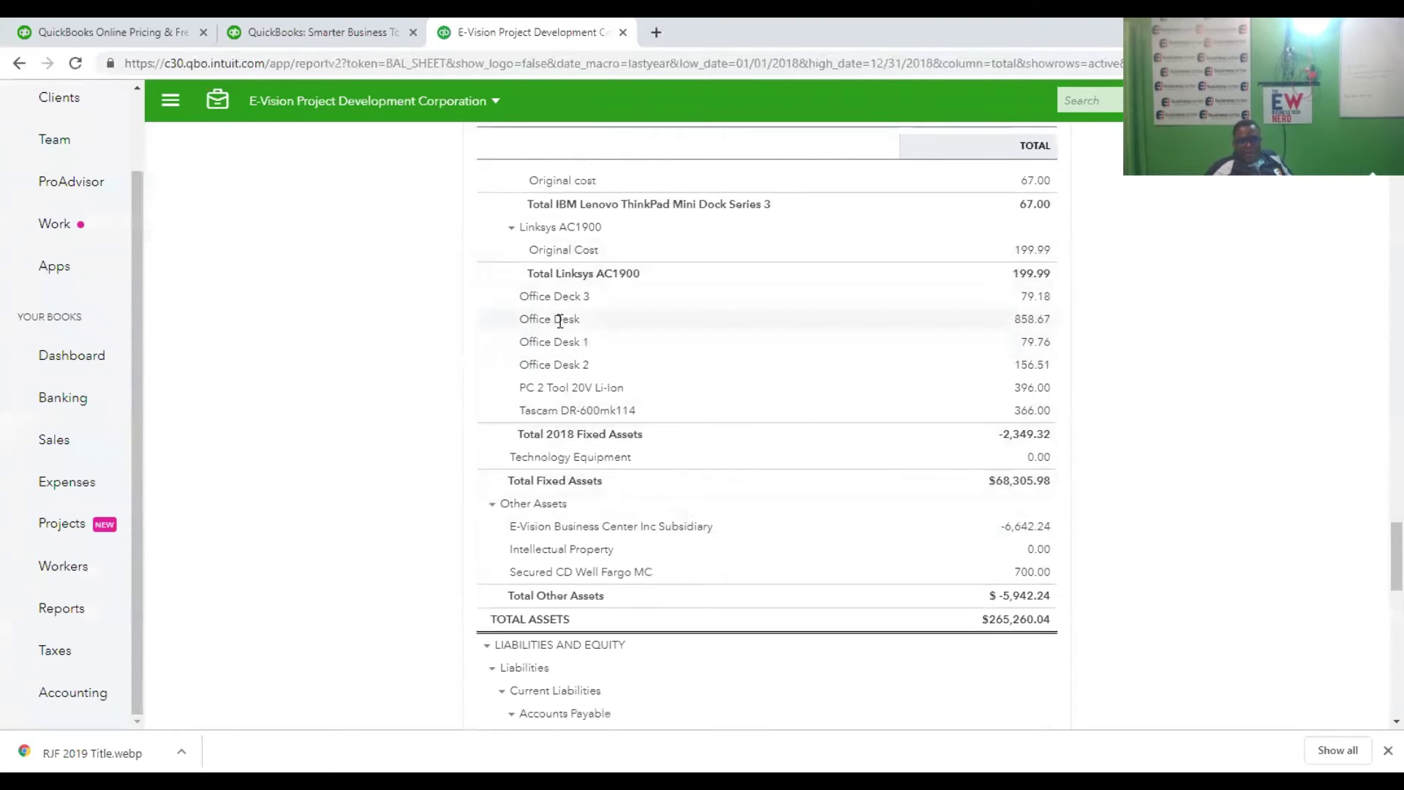
click(1032, 319)
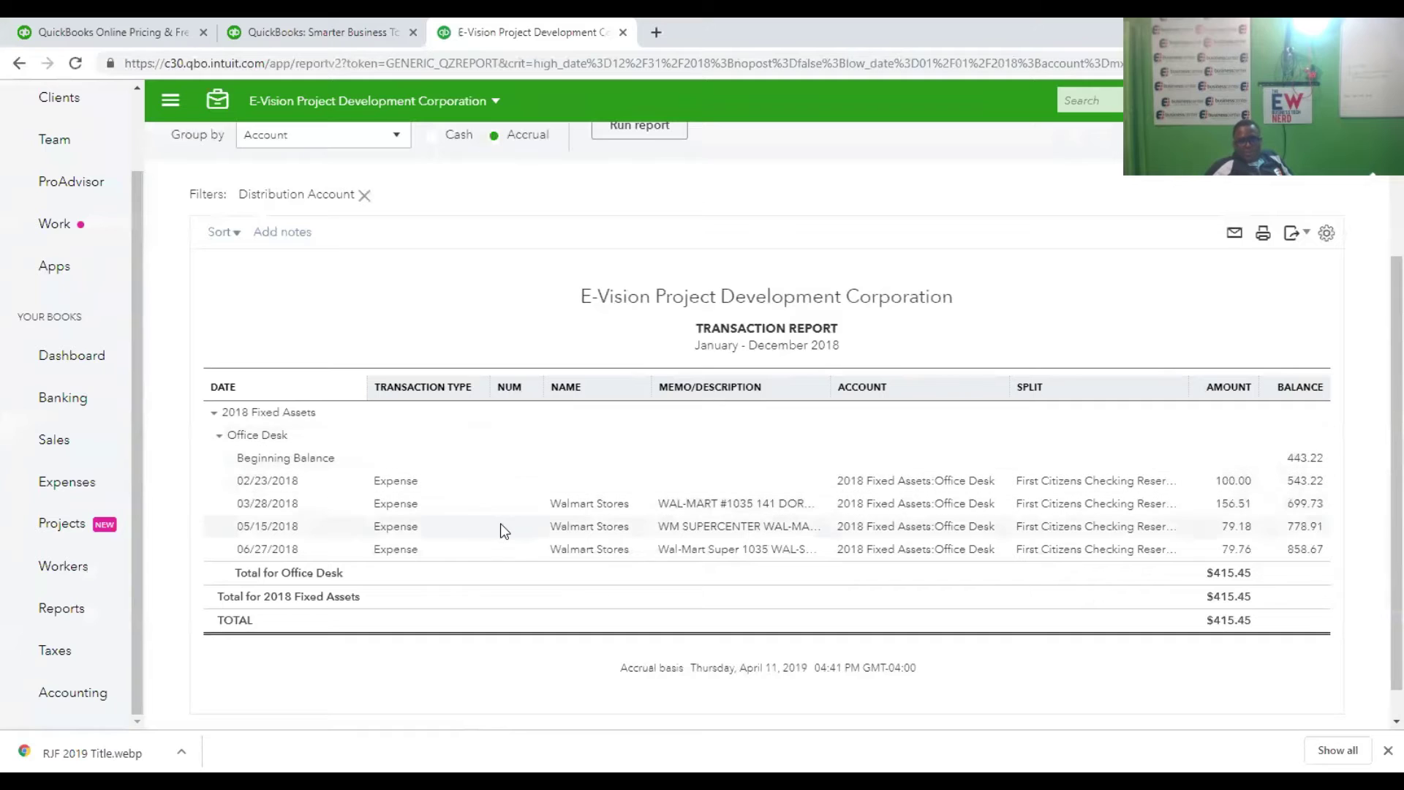
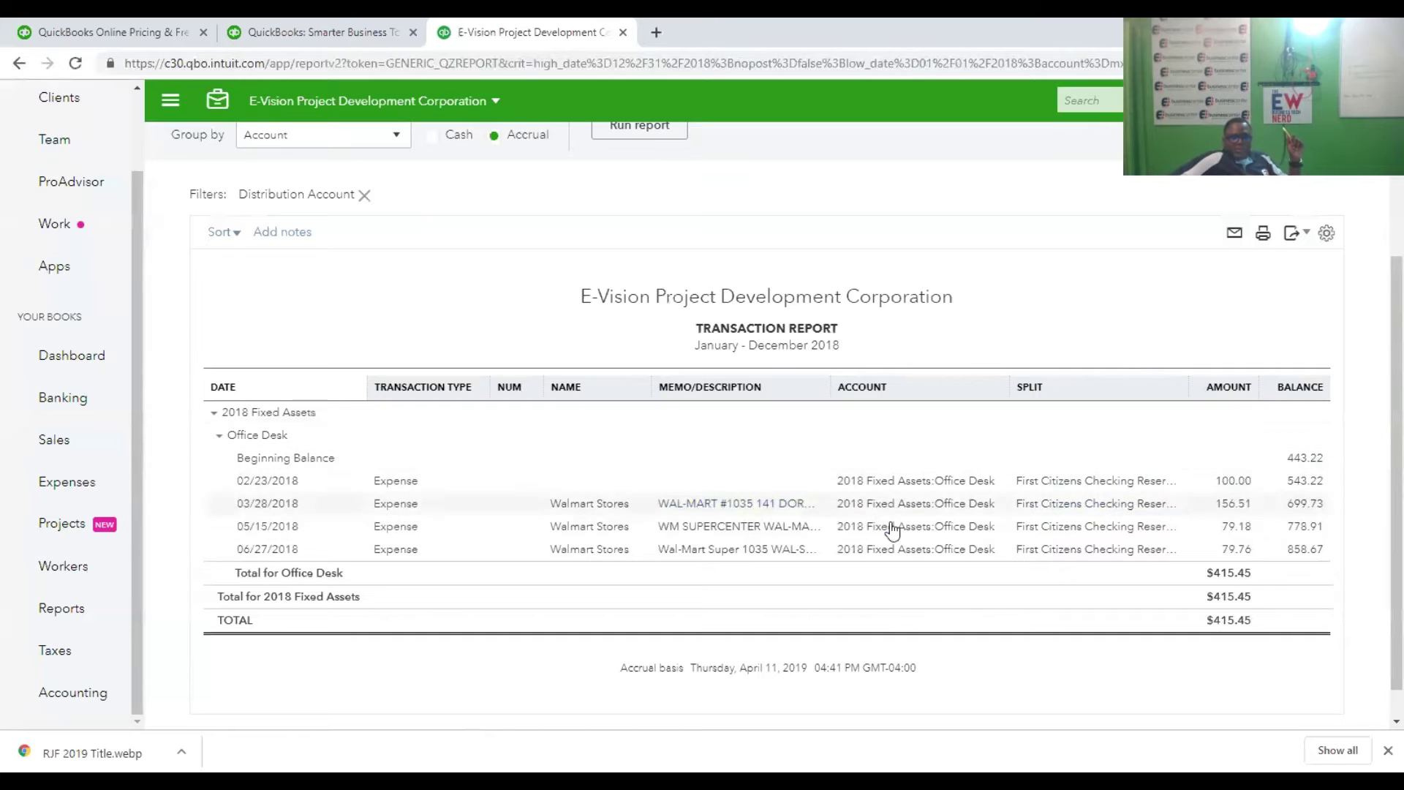
Recategorize the 03/28/2018 Walmart Stores expense to Office Desk 2 under 2018 Fixed Assets and save it despite the reconciliation.
click(774, 504)
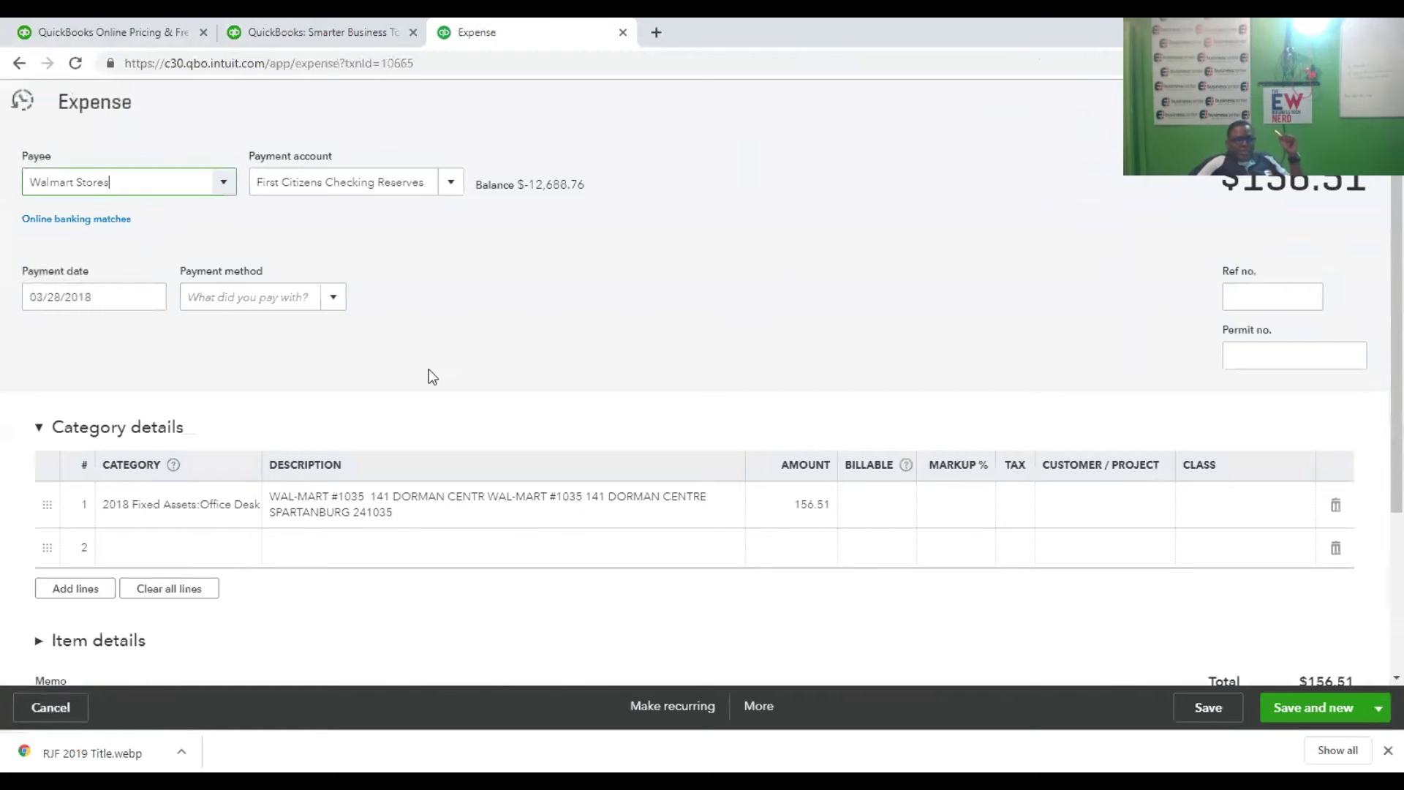
click(245, 514)
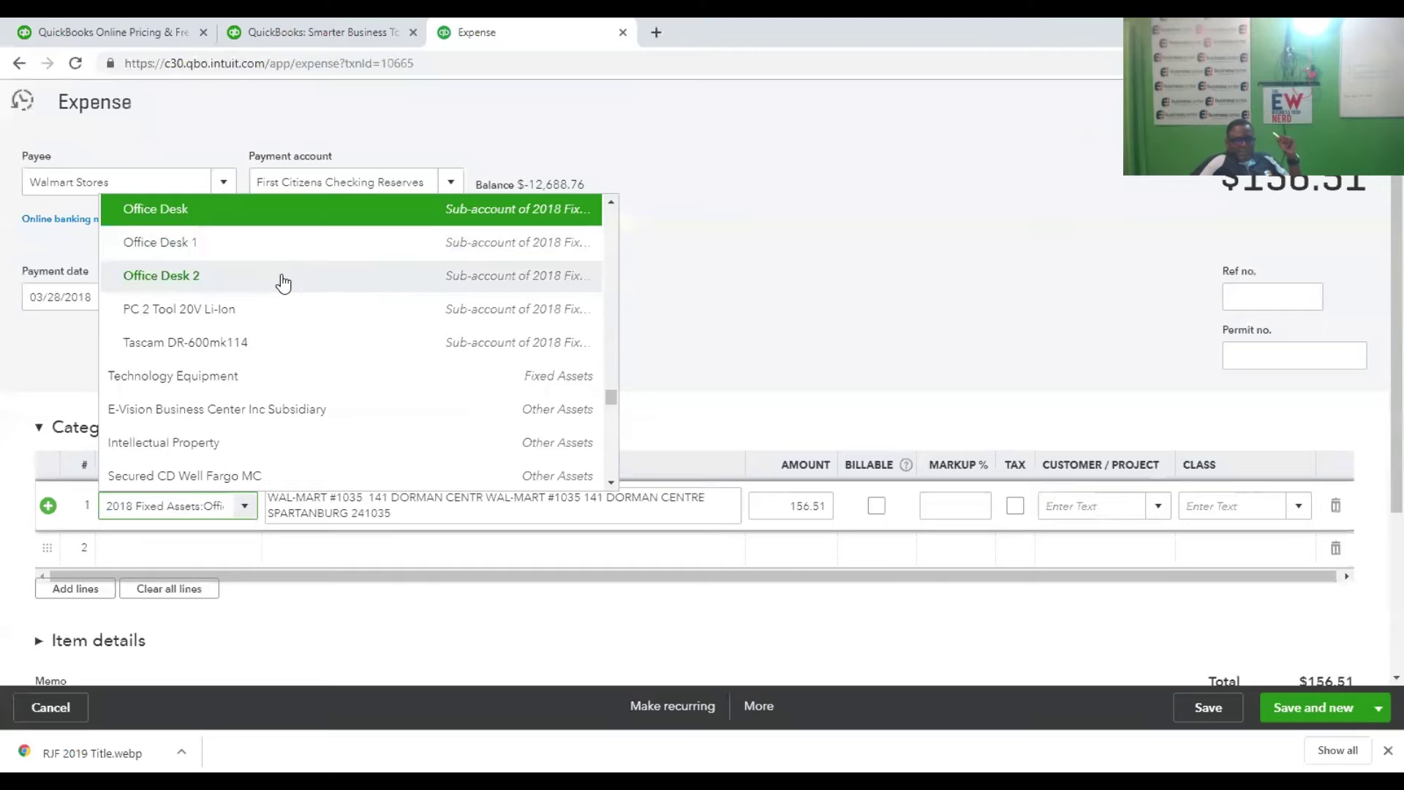
click(287, 276)
click(1207, 707)
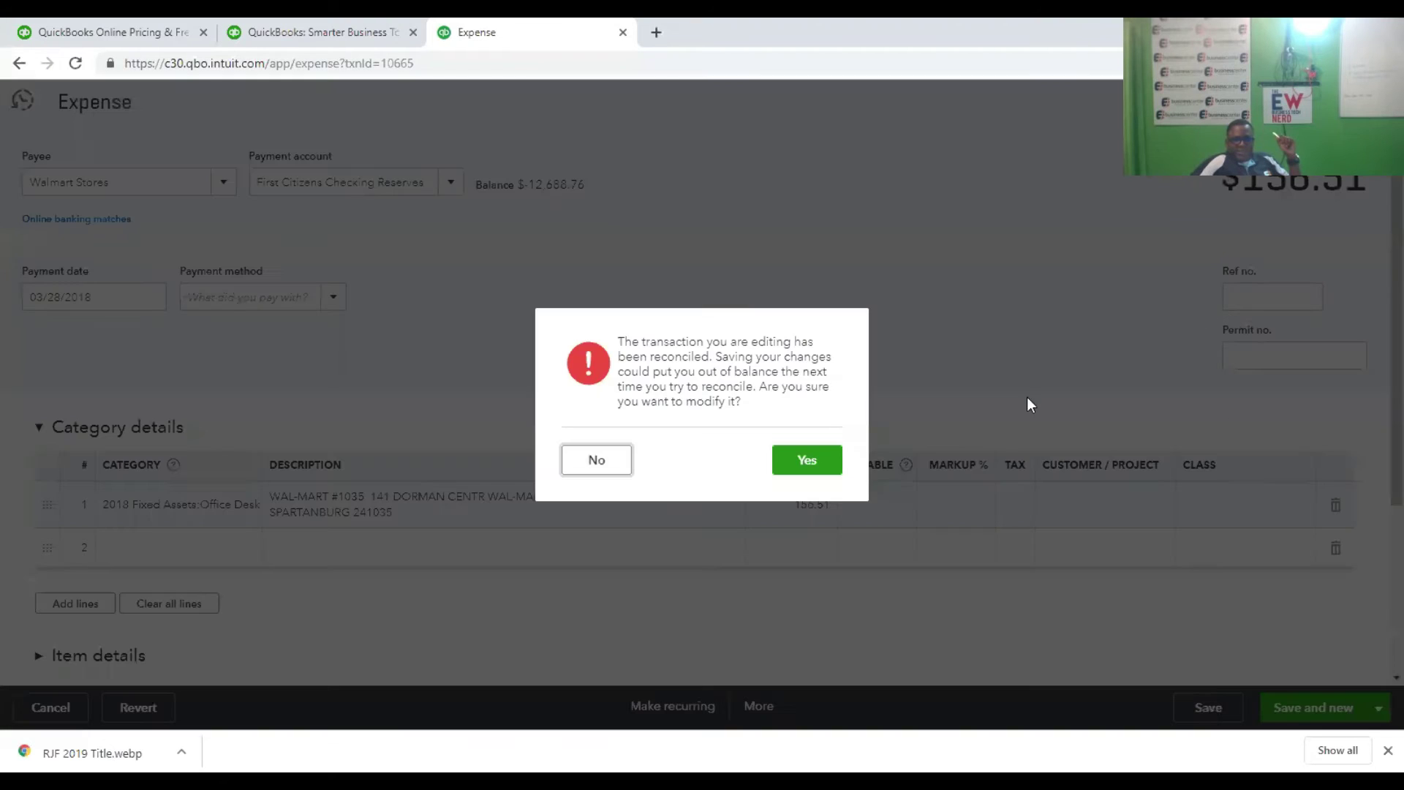
click(803, 467)
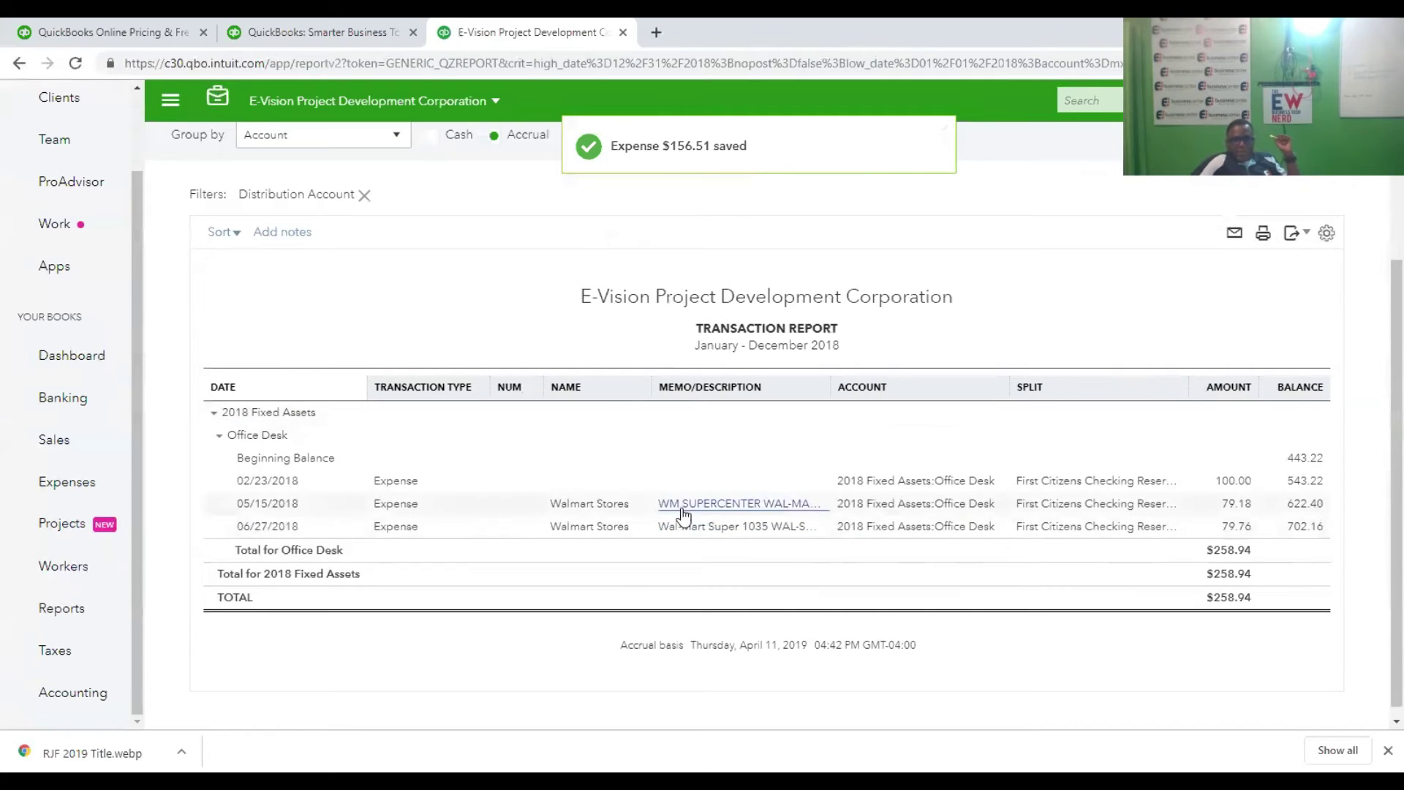
Recategorize the 05/15/2018 Walmart Stores expense to Office Deck 3 under 2018 Fixed Assets and save the modified transaction.
click(600, 505)
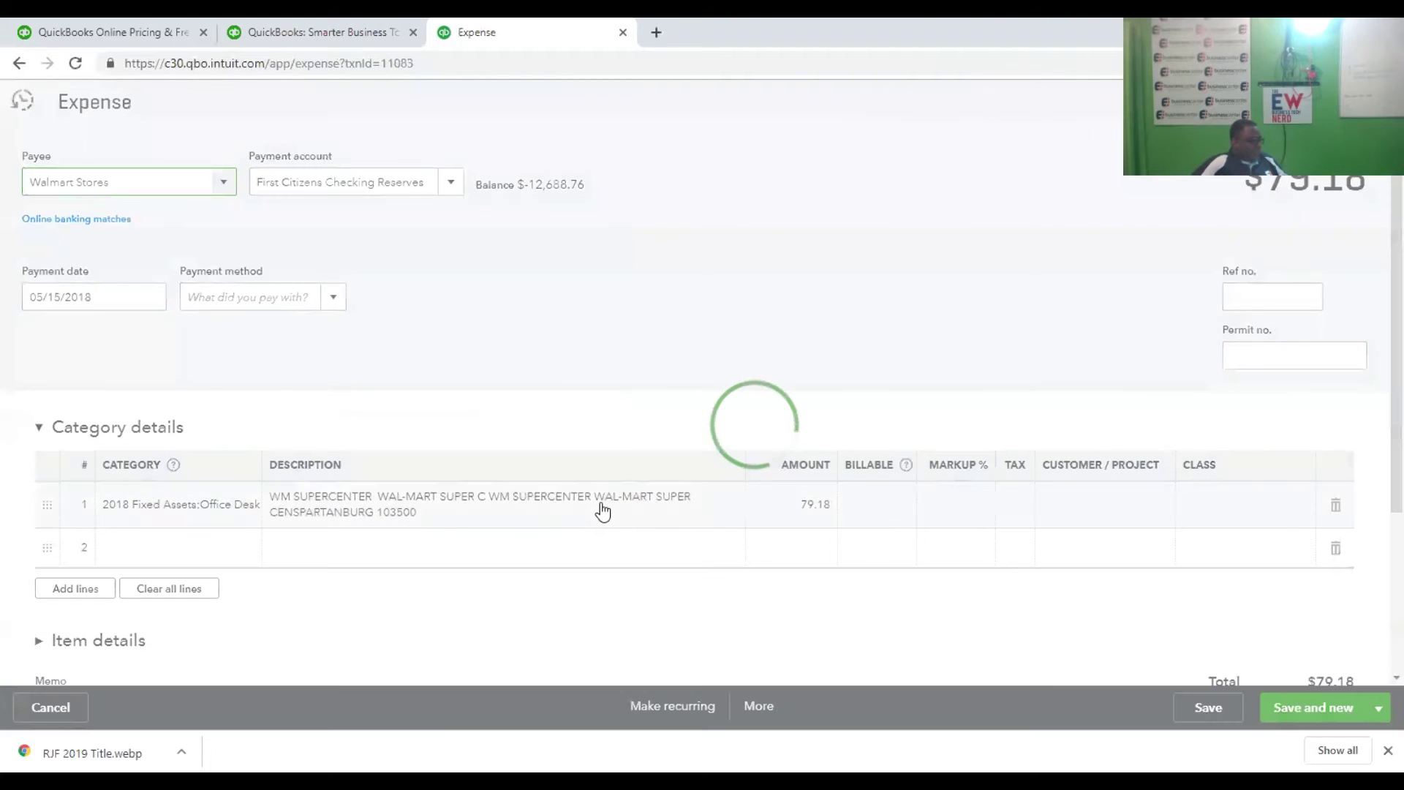
click(237, 515)
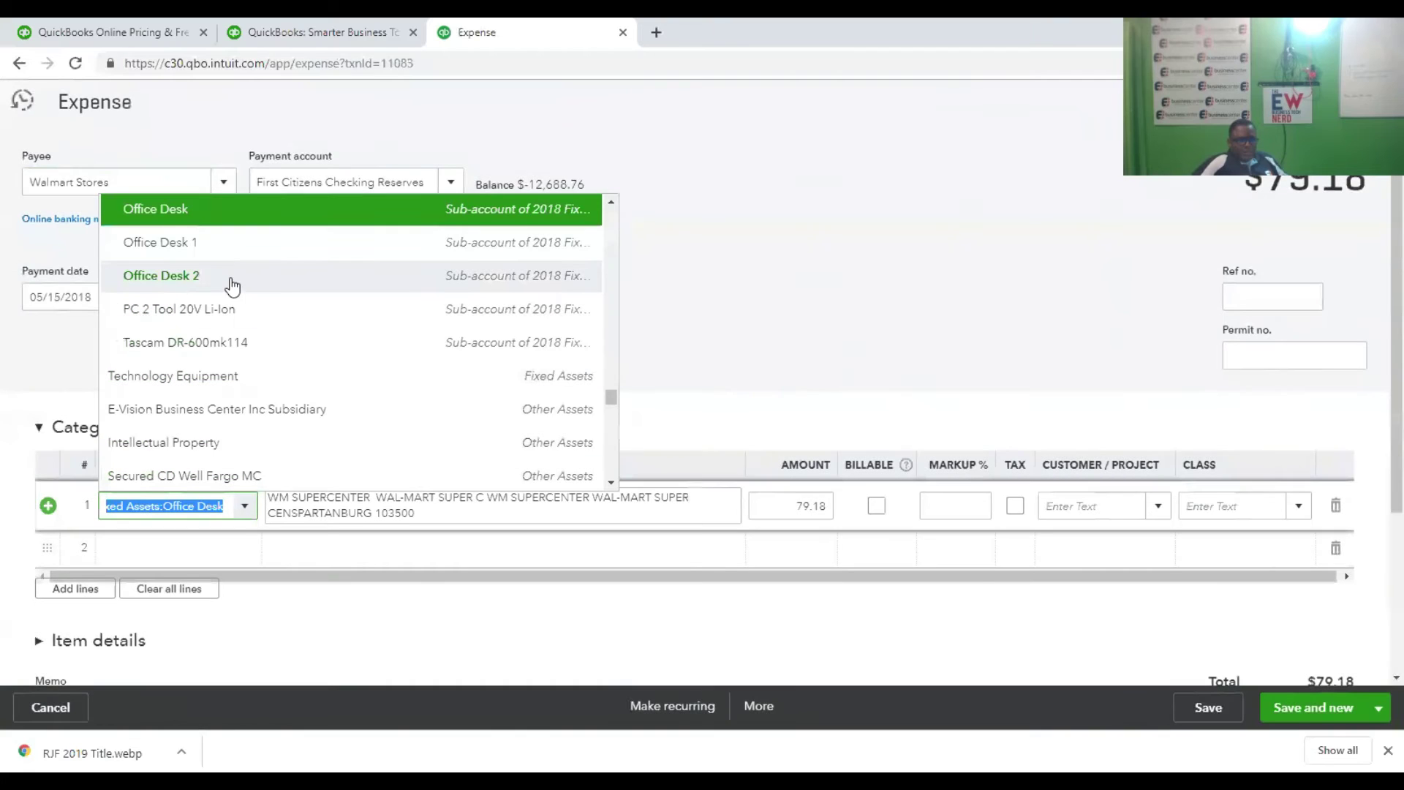
scroll(255, 299, up, 1)
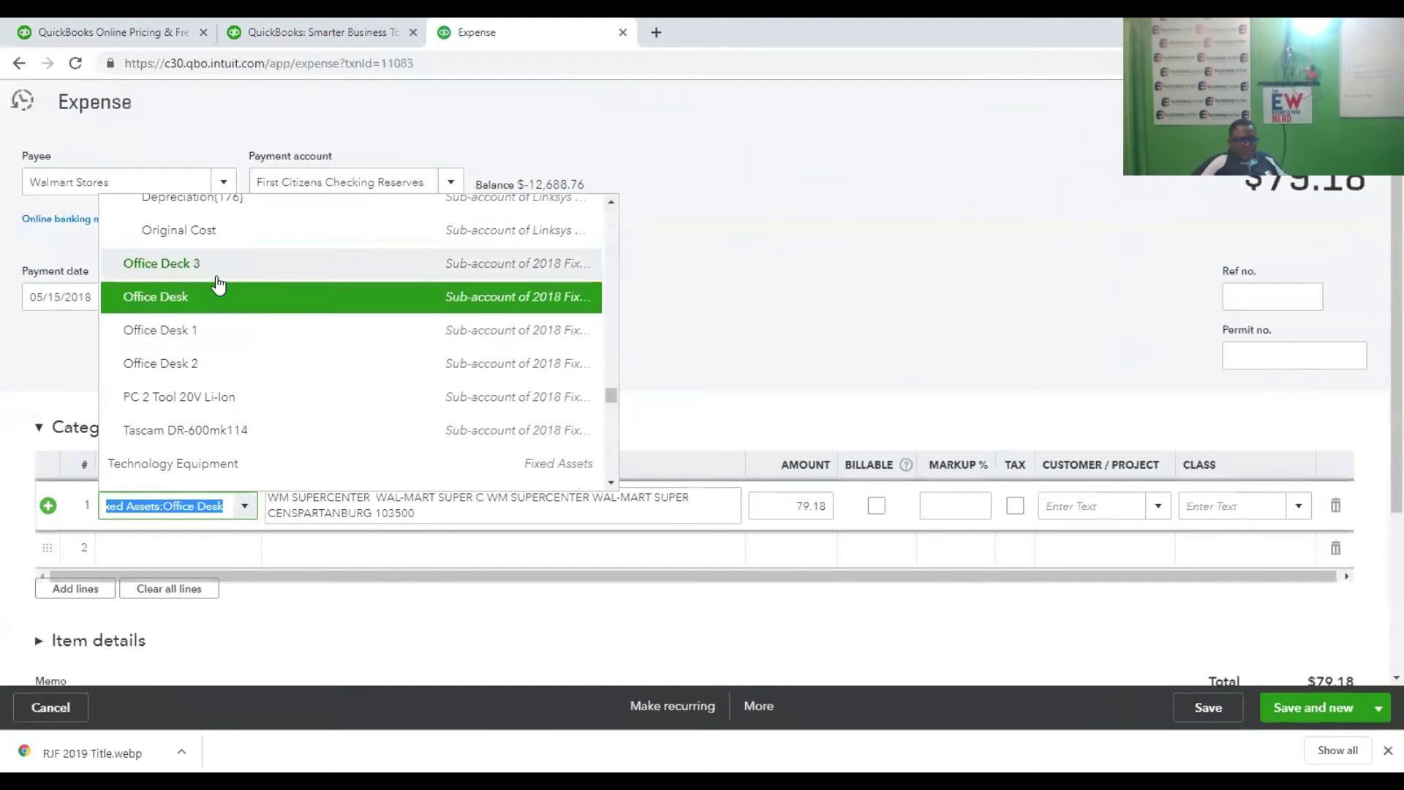
click(226, 292)
click(1208, 706)
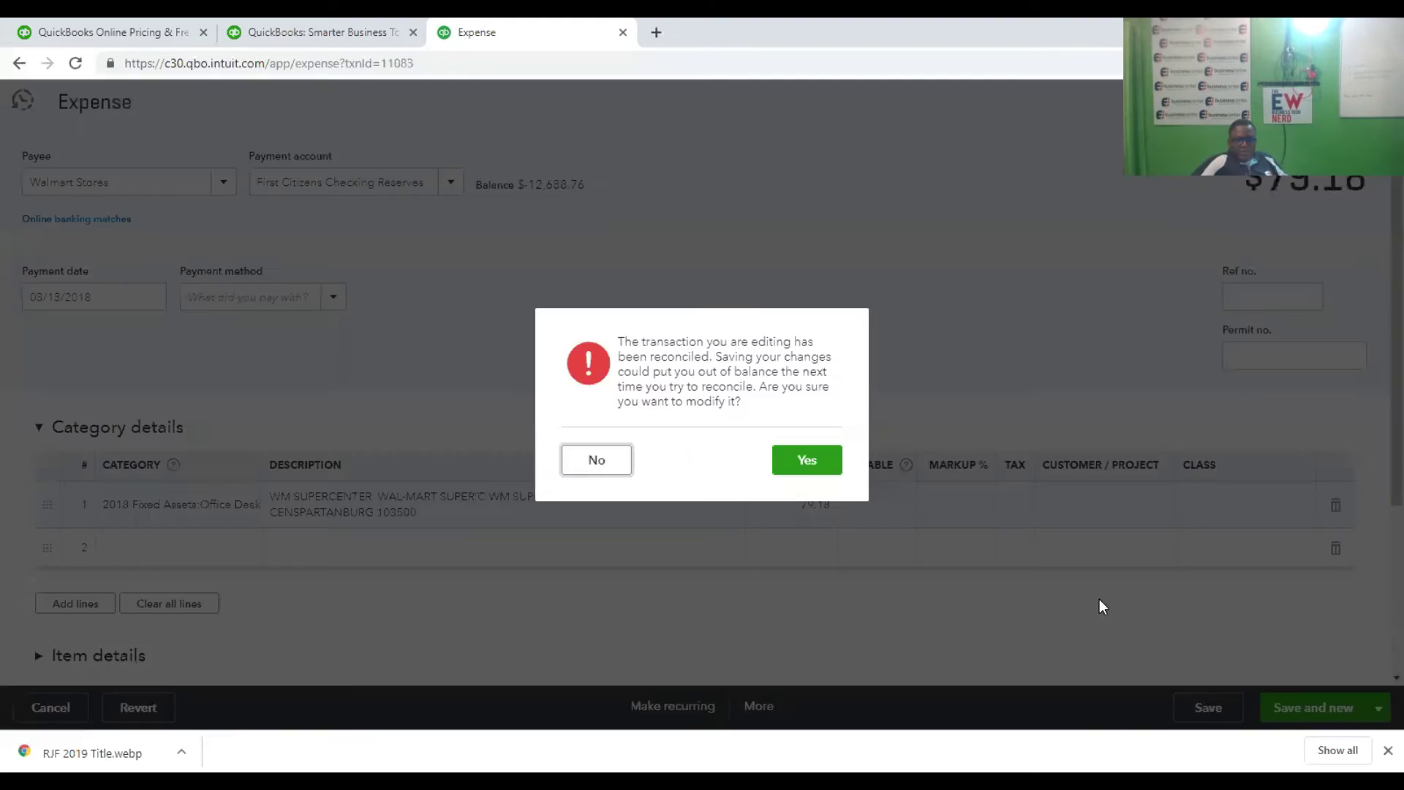
click(806, 460)
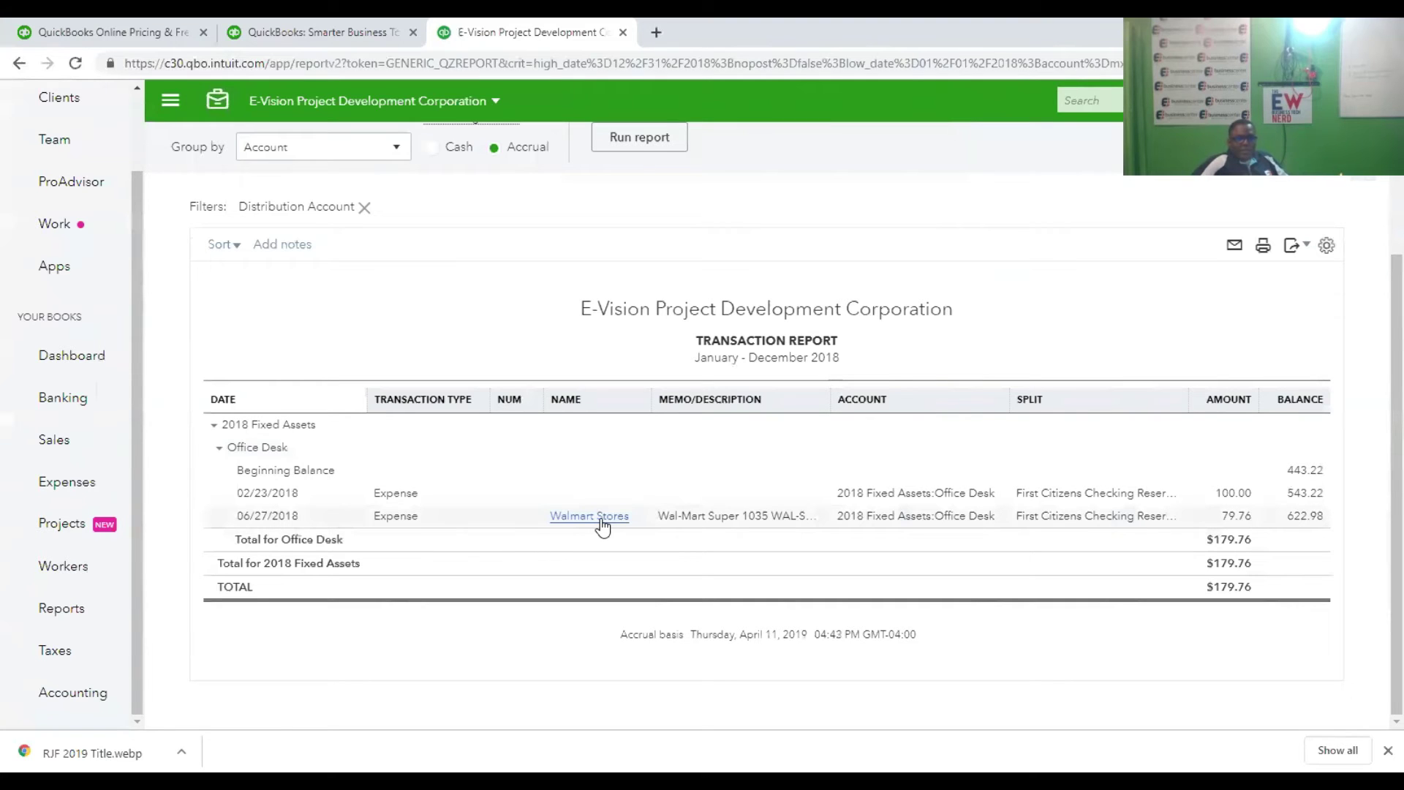
Recategorize the 06/27/2018 Walmart Stores expense to Office Desk 1 under 2018 Fixed Assets and save the modified transaction.
click(600, 519)
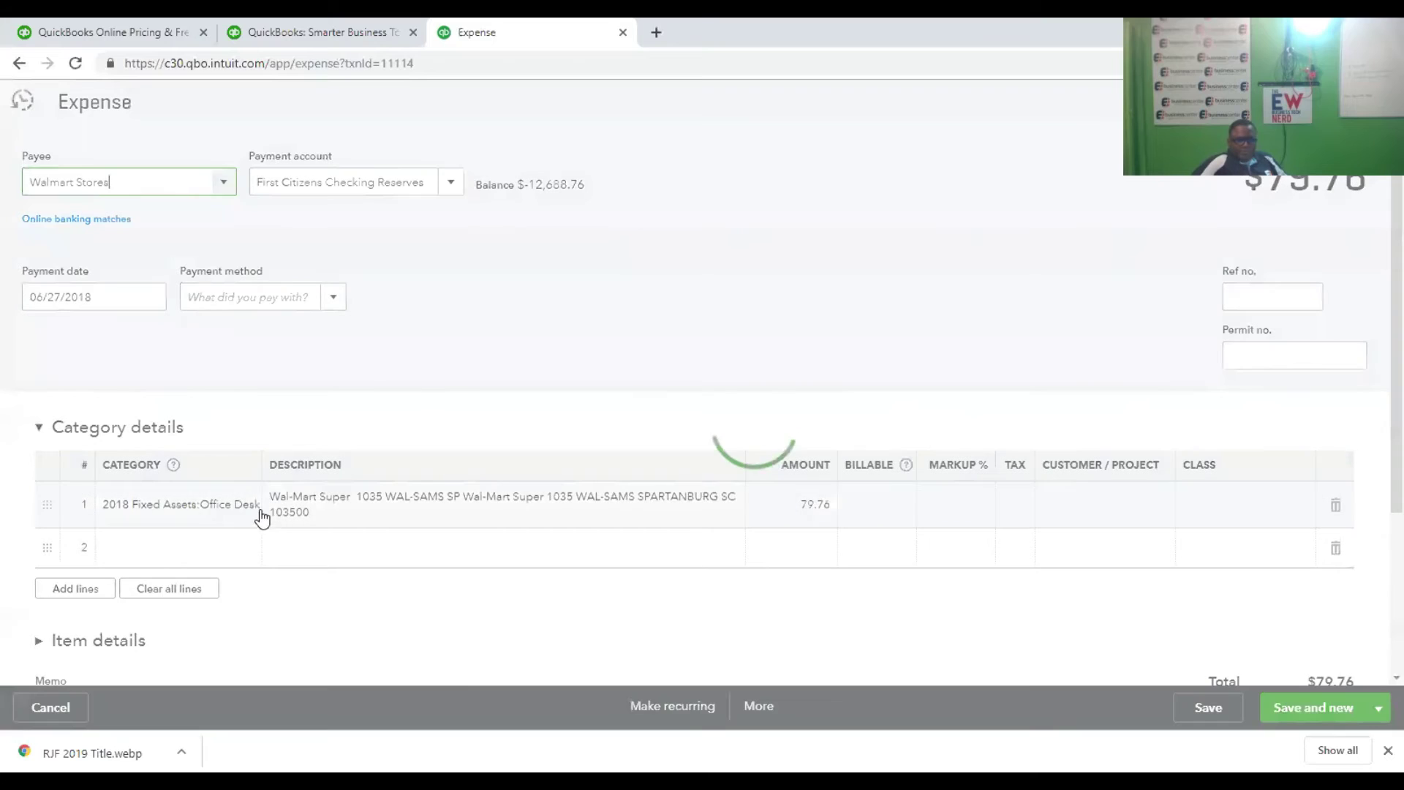
click(261, 512)
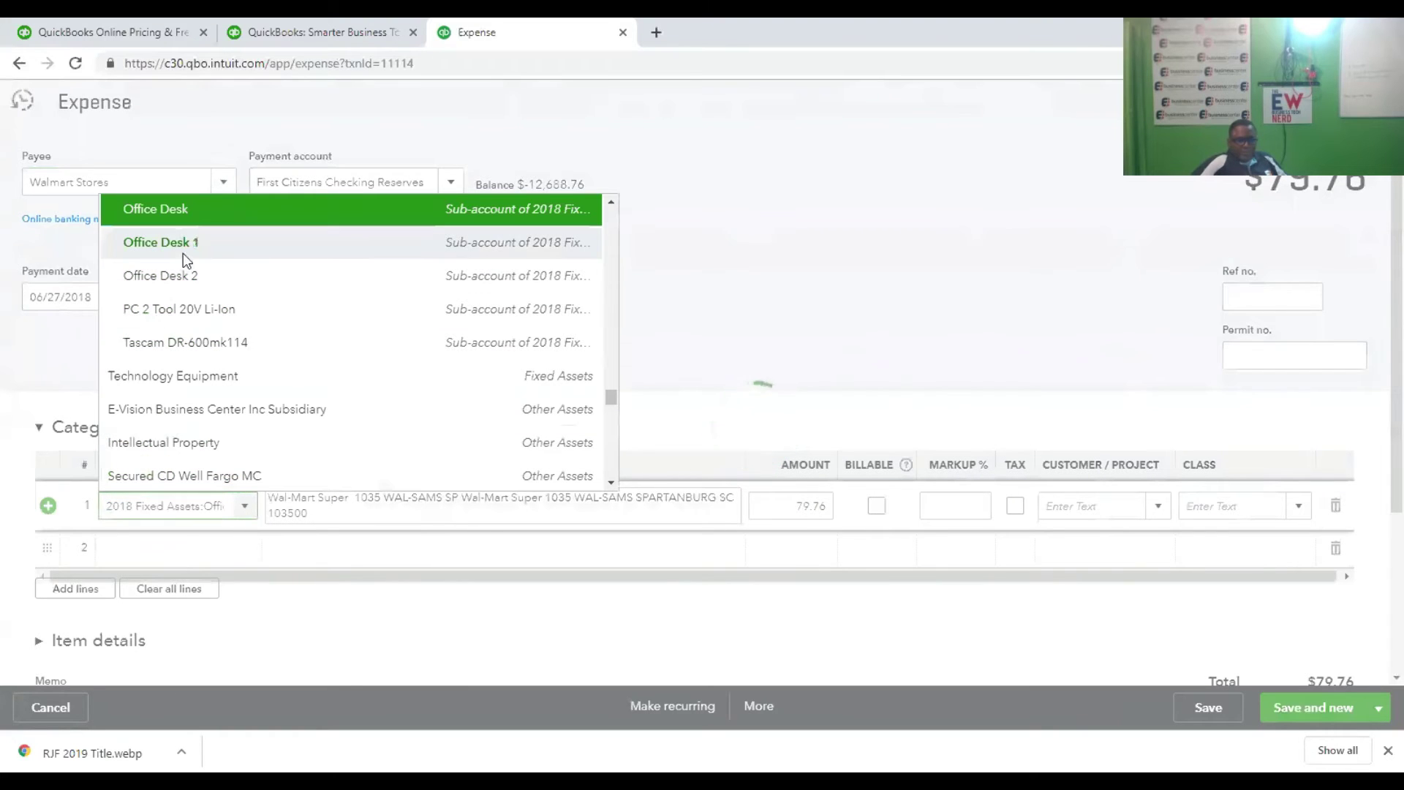
click(1207, 715)
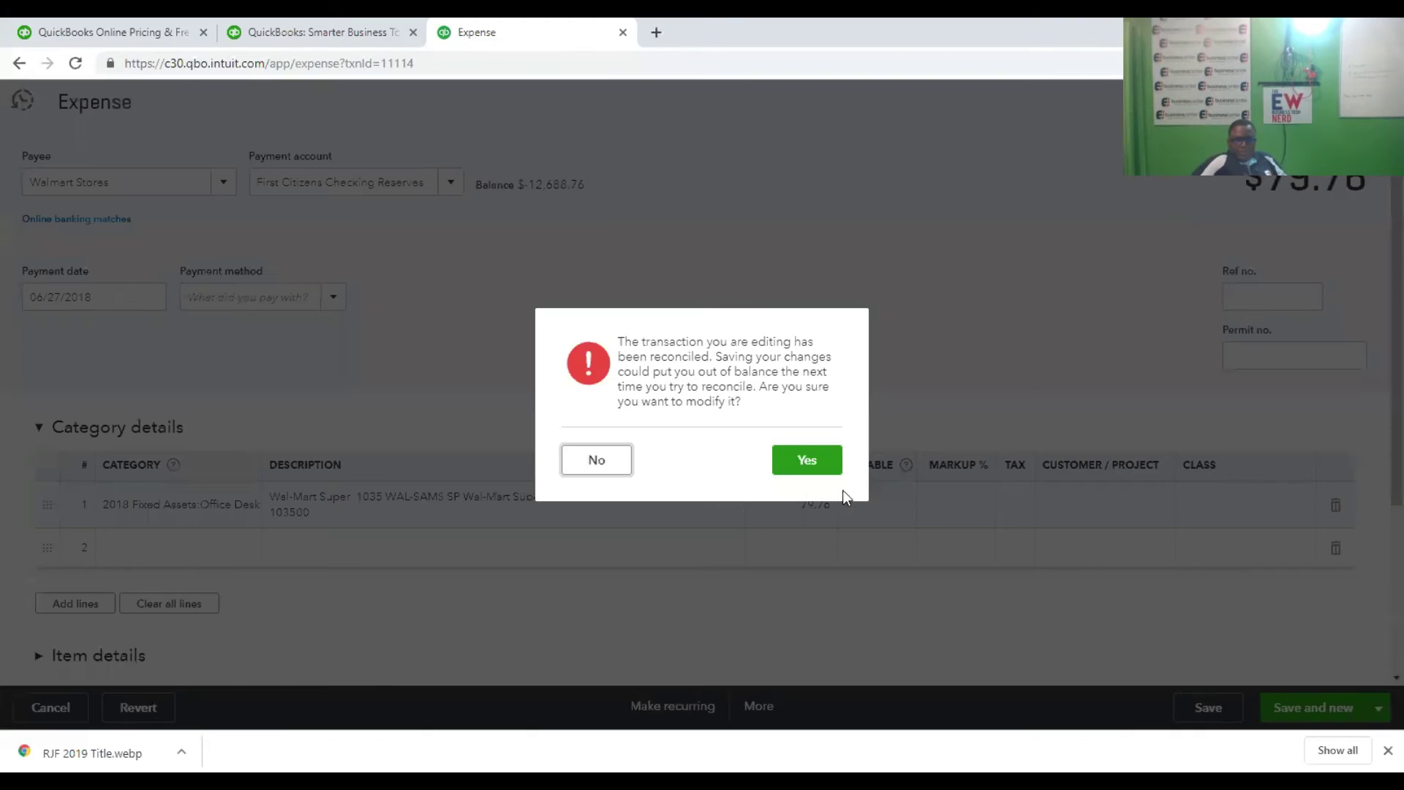
click(805, 460)
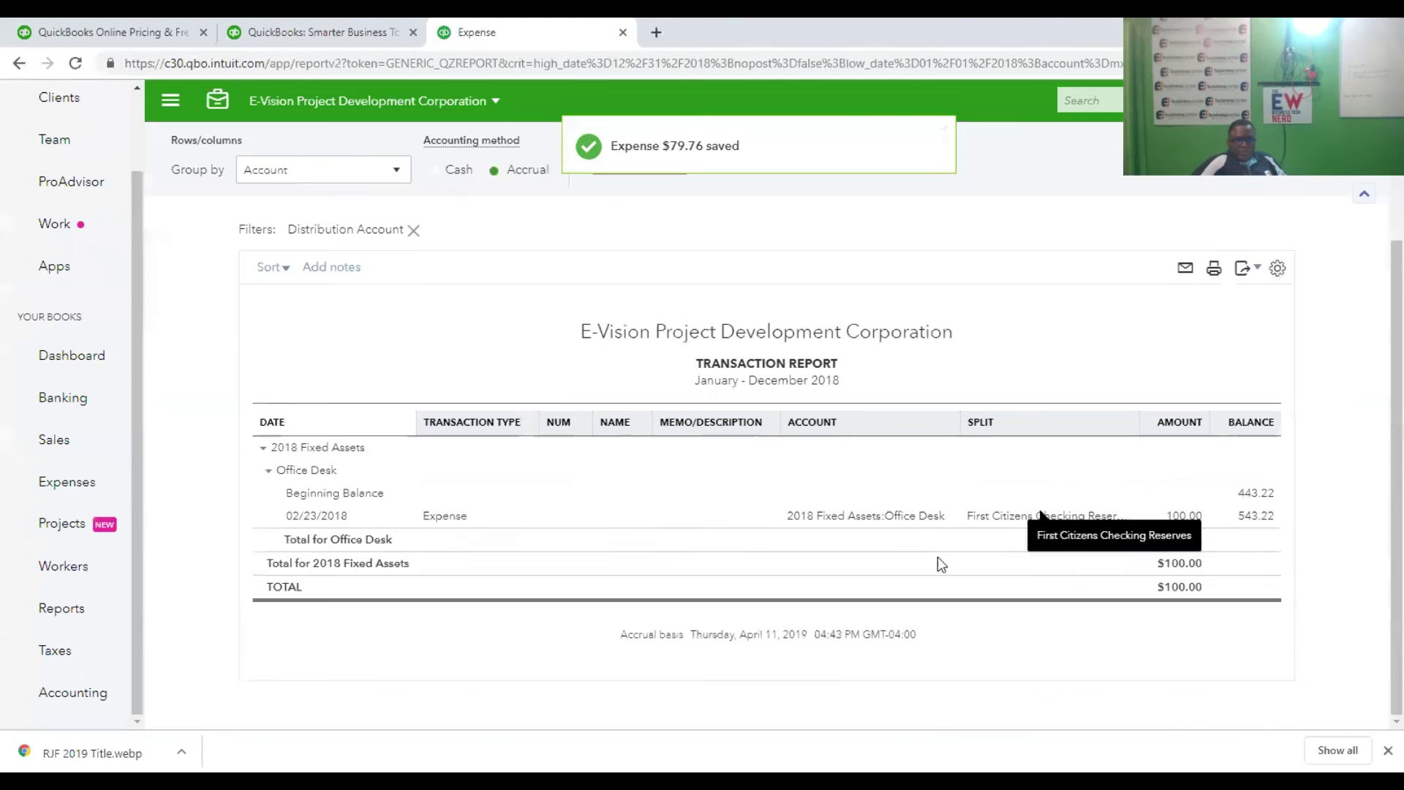
Recategorize the 02/23/2018 expense without a payee to Office Supplies under Office/General Administrative and save the modified transaction.
click(860, 519)
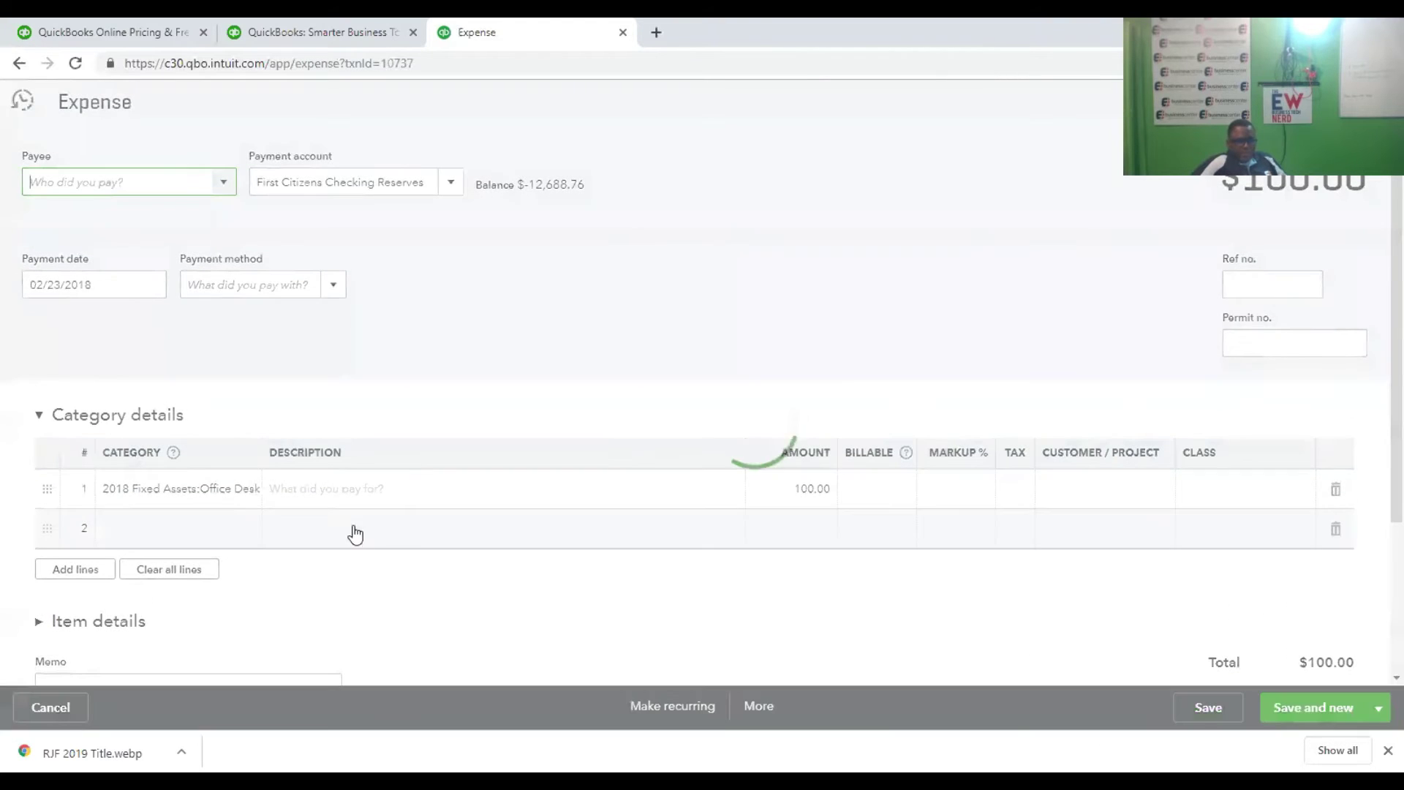
click(251, 496)
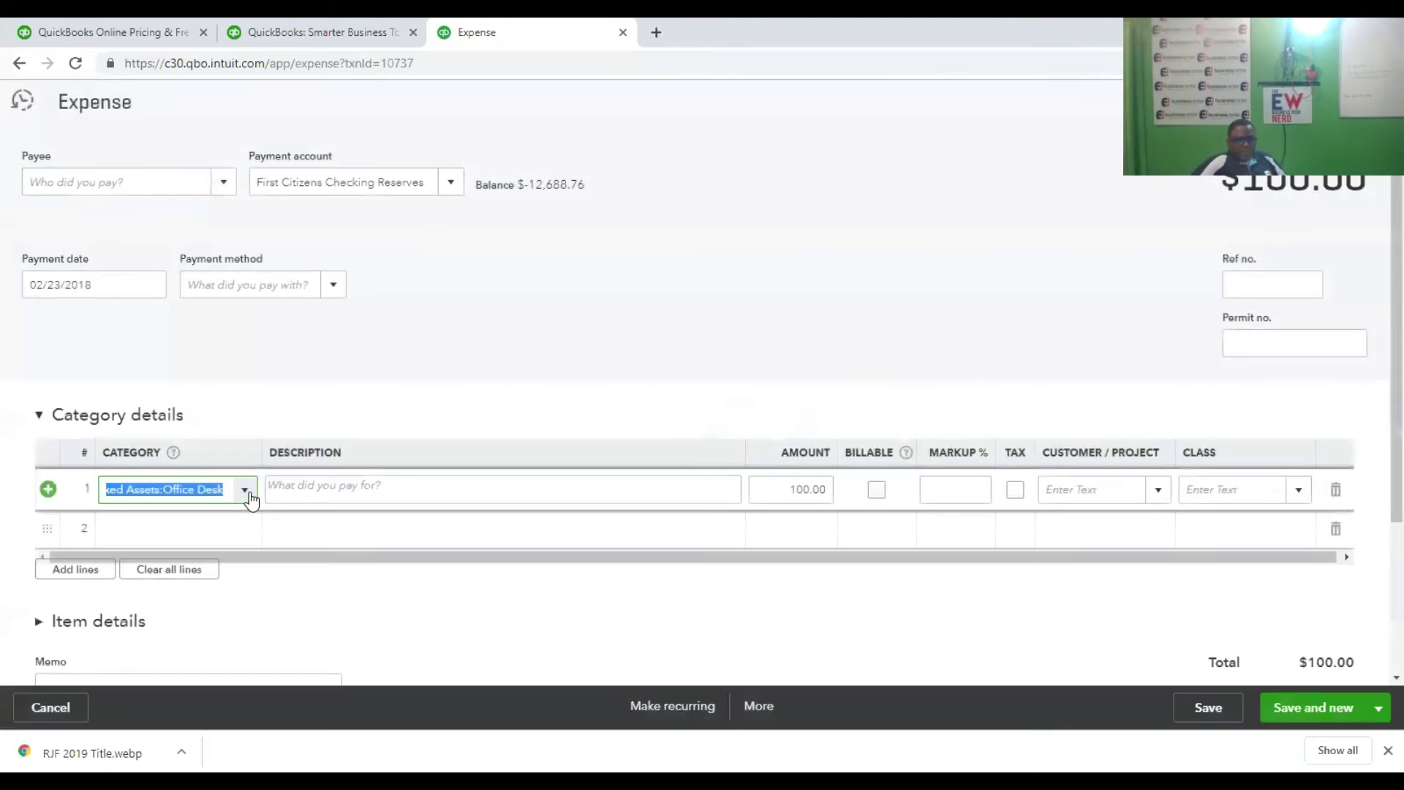
click(247, 493)
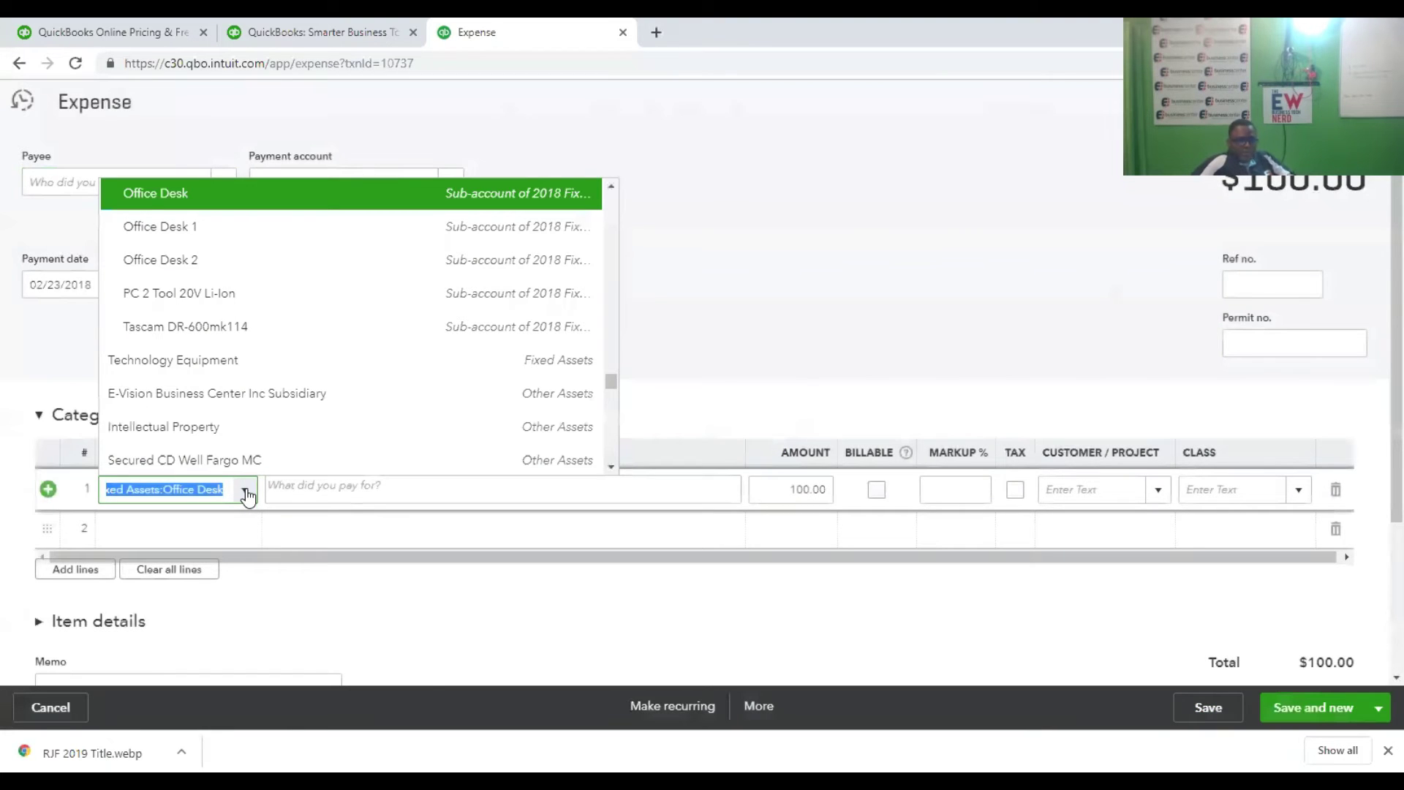
text(gener)
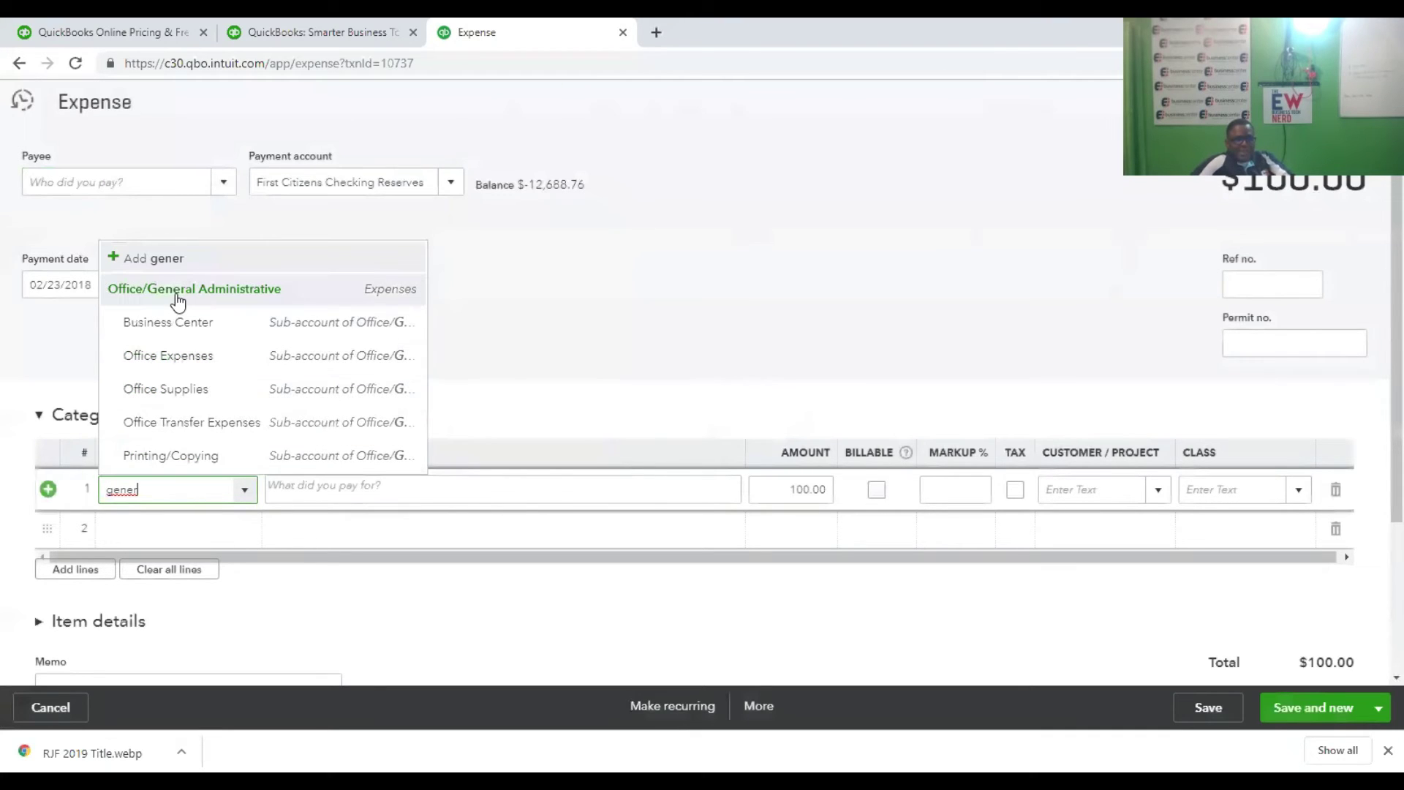
click(196, 389)
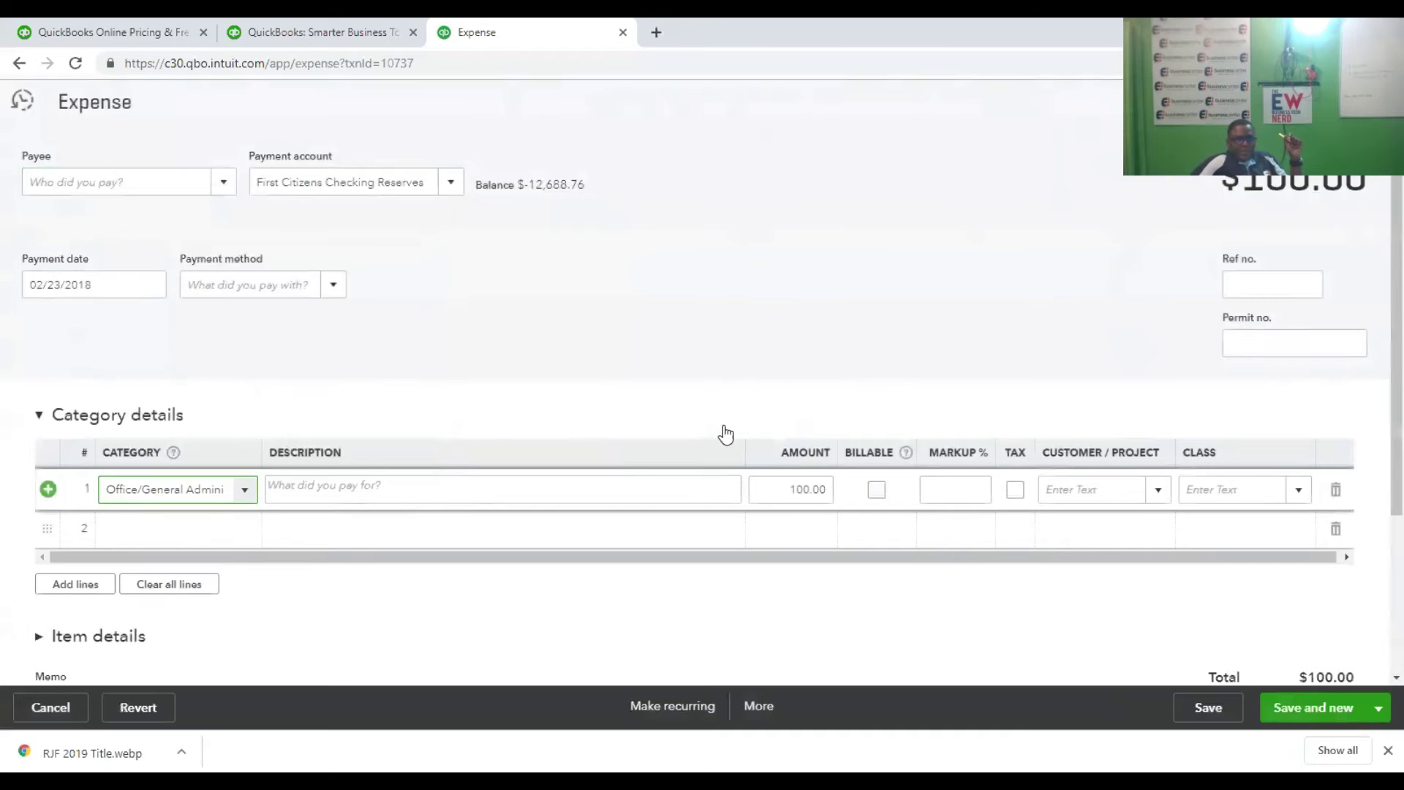
click(1205, 707)
click(806, 468)
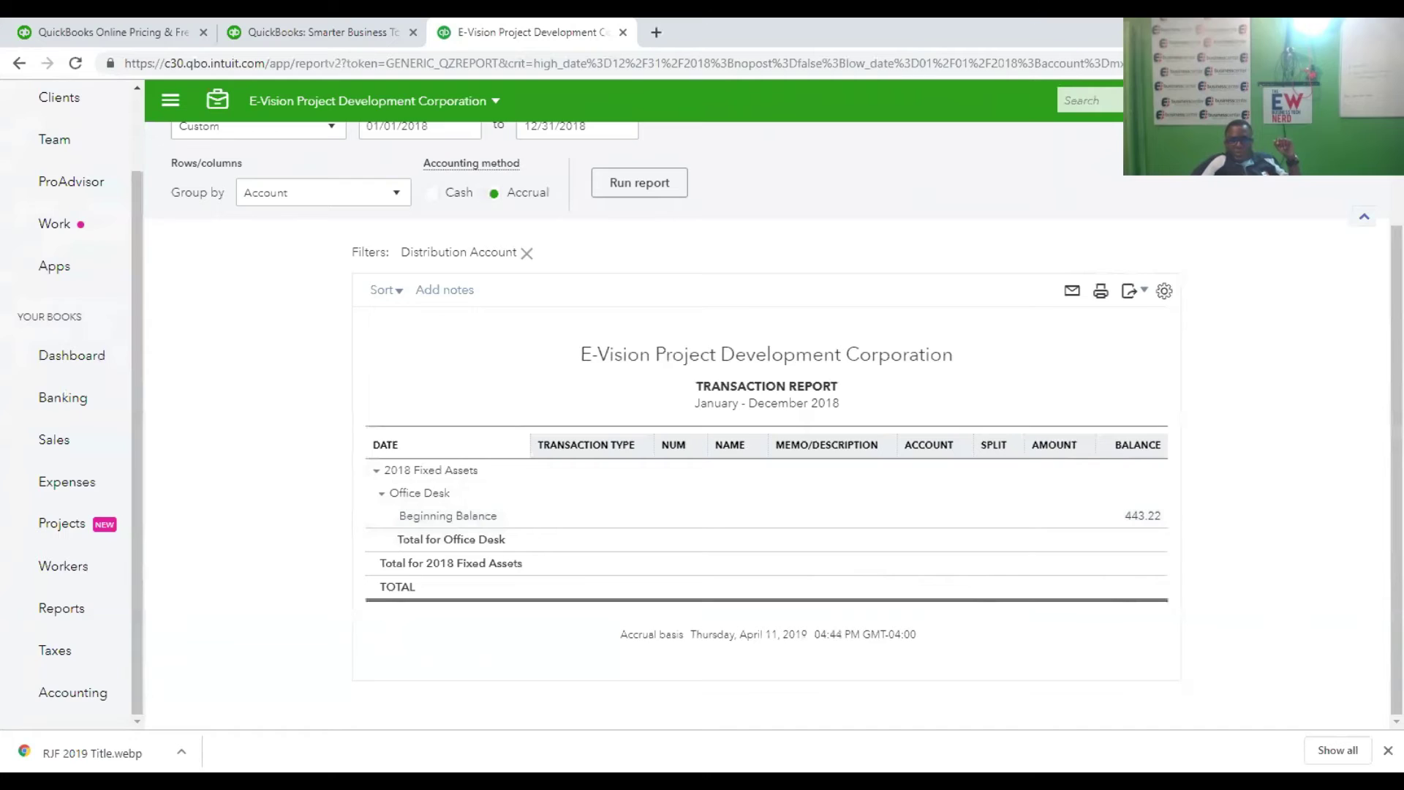
Create a new journal entry dated 12/31/2018 and mark it as an adjusting journal entry.
click(1264, 101)
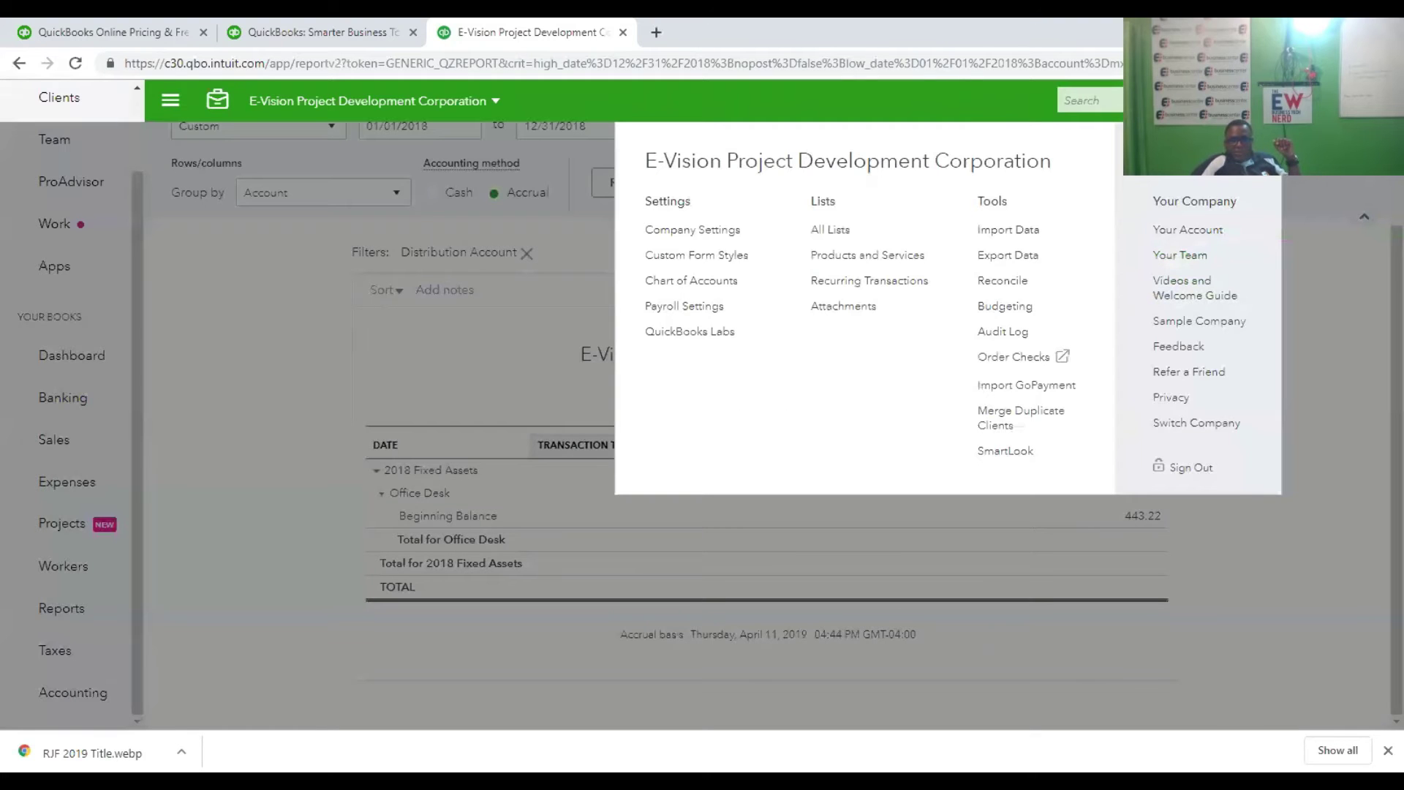
click(1221, 101)
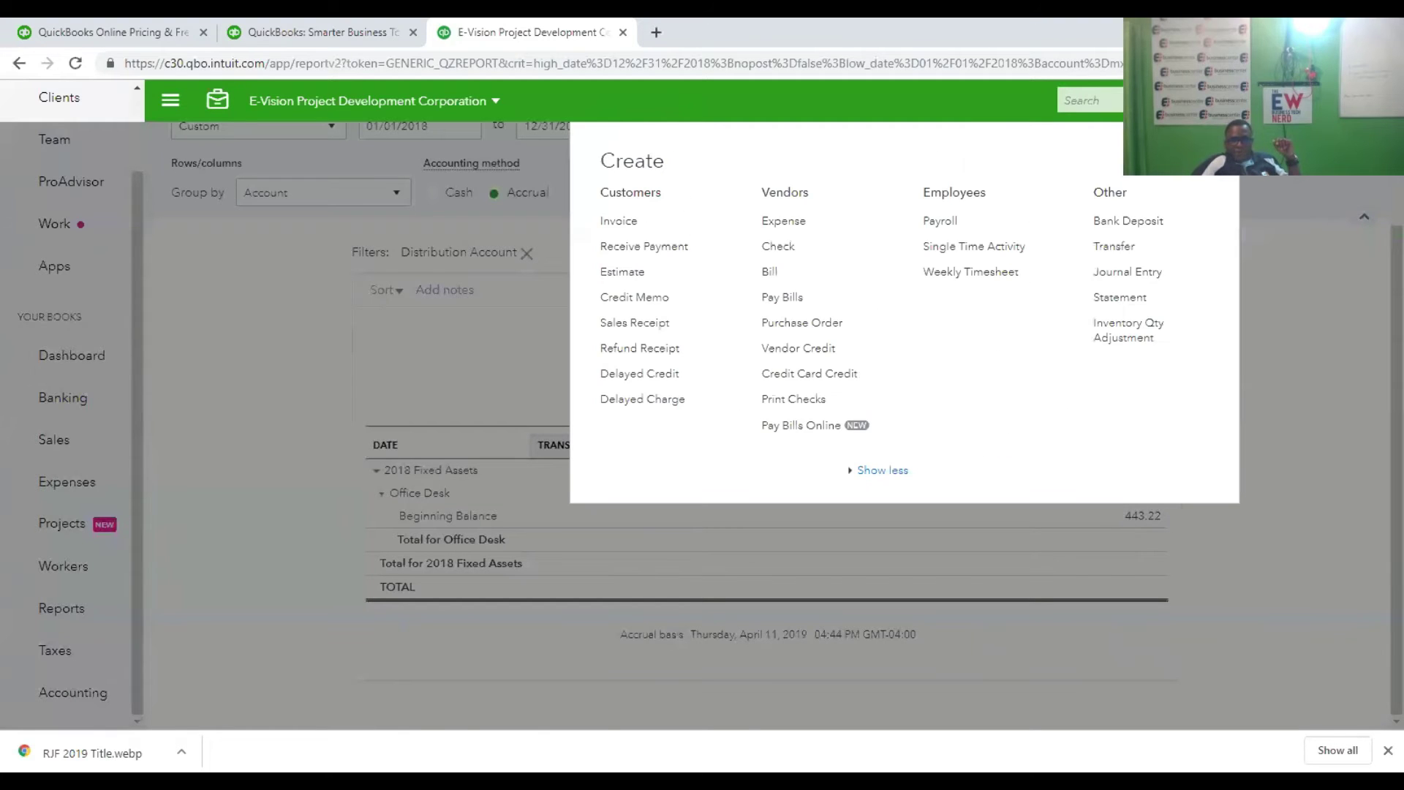
click(1115, 276)
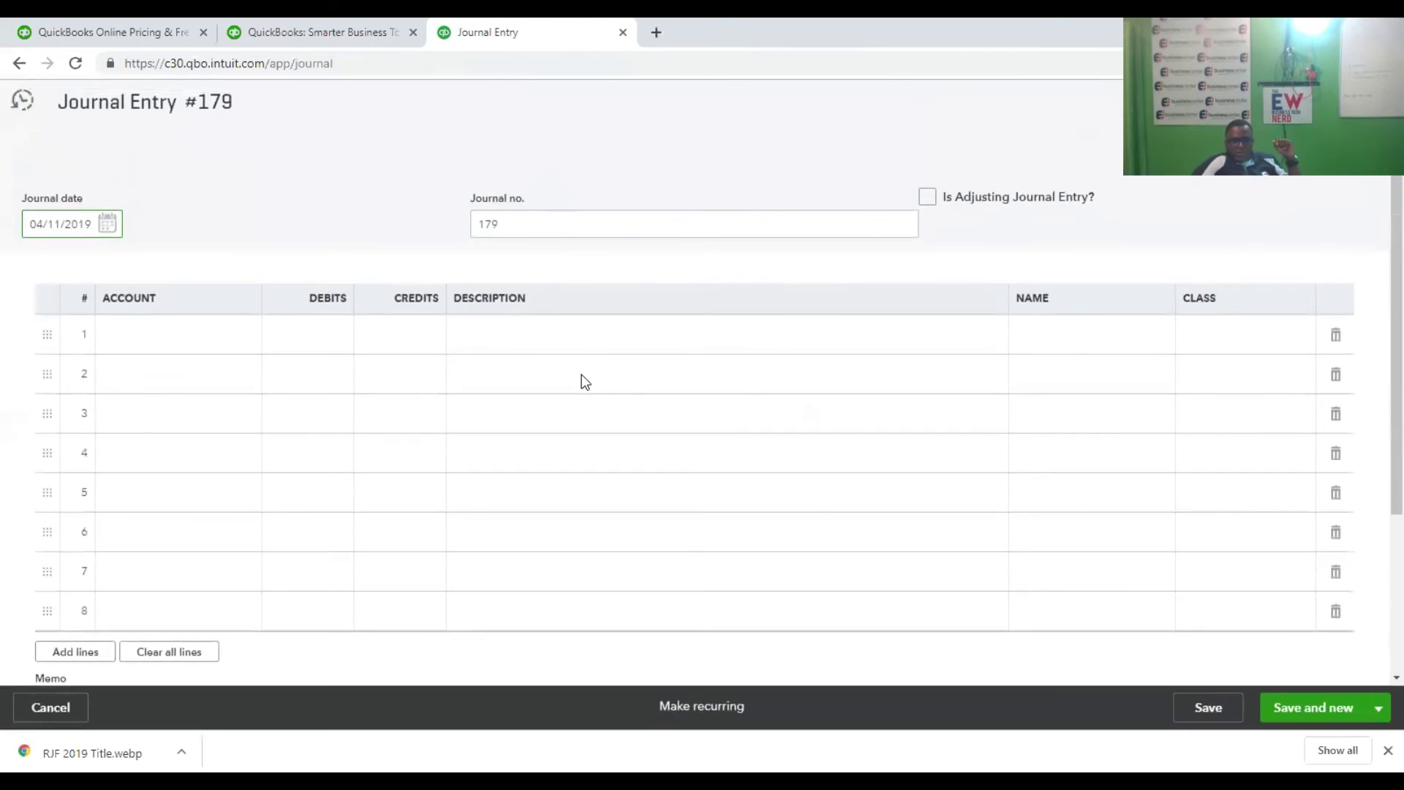
click(110, 226)
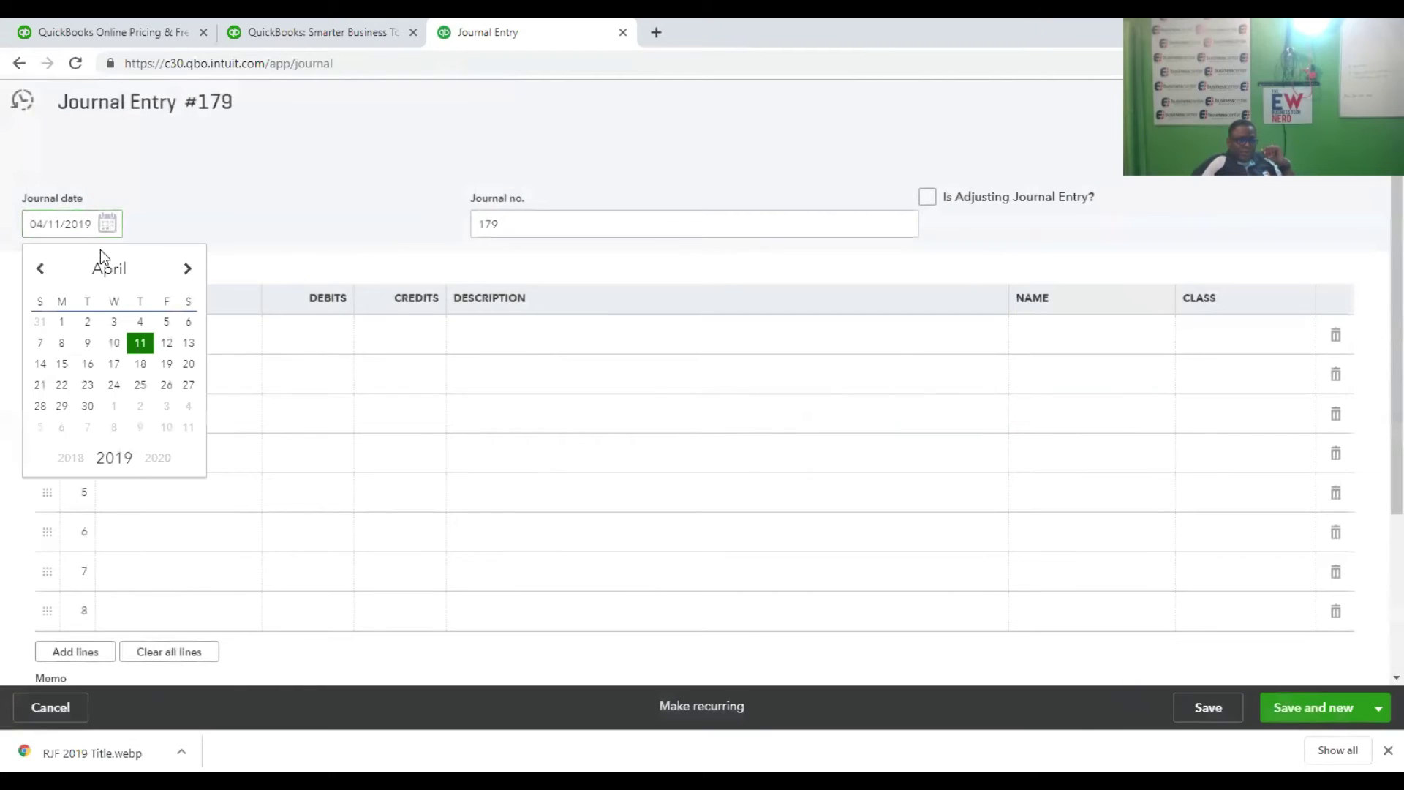
click(43, 270)
click(43, 271)
click(43, 271)
click(43, 271)
click(61, 429)
click(932, 203)
On the first journal line, debit the 2018 Fixed Assets sub-account Office Desk 443.22.
click(230, 343)
text(office)
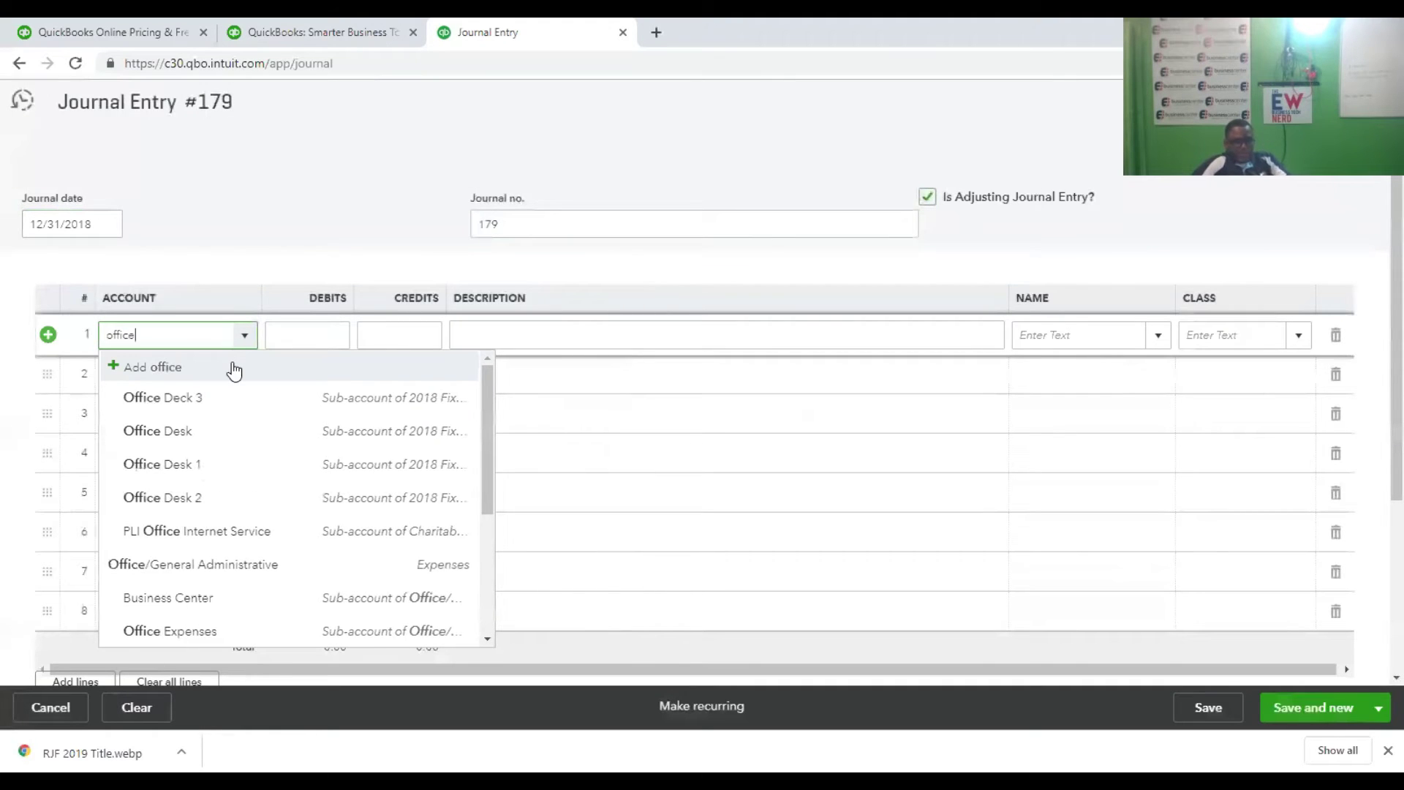
click(201, 432)
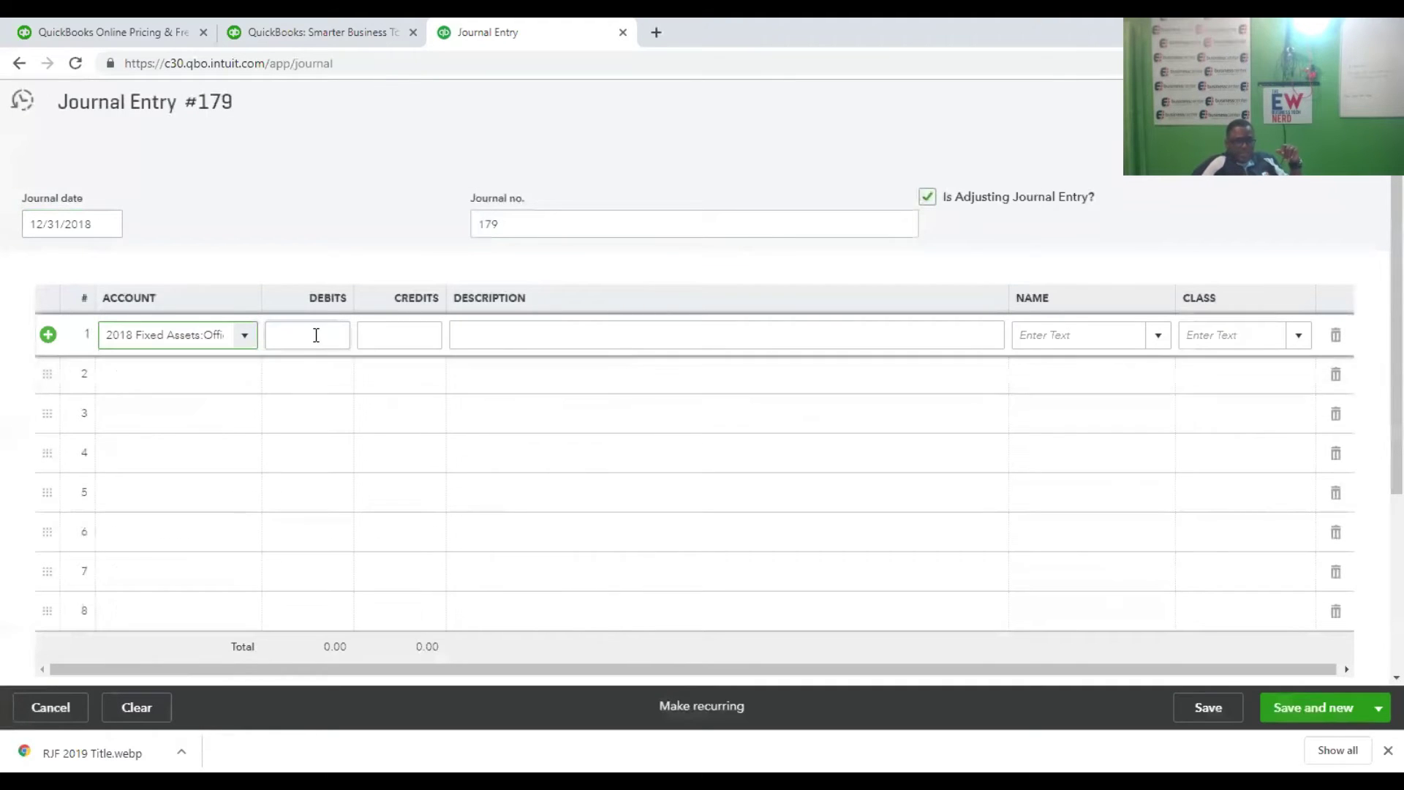
click(319, 334)
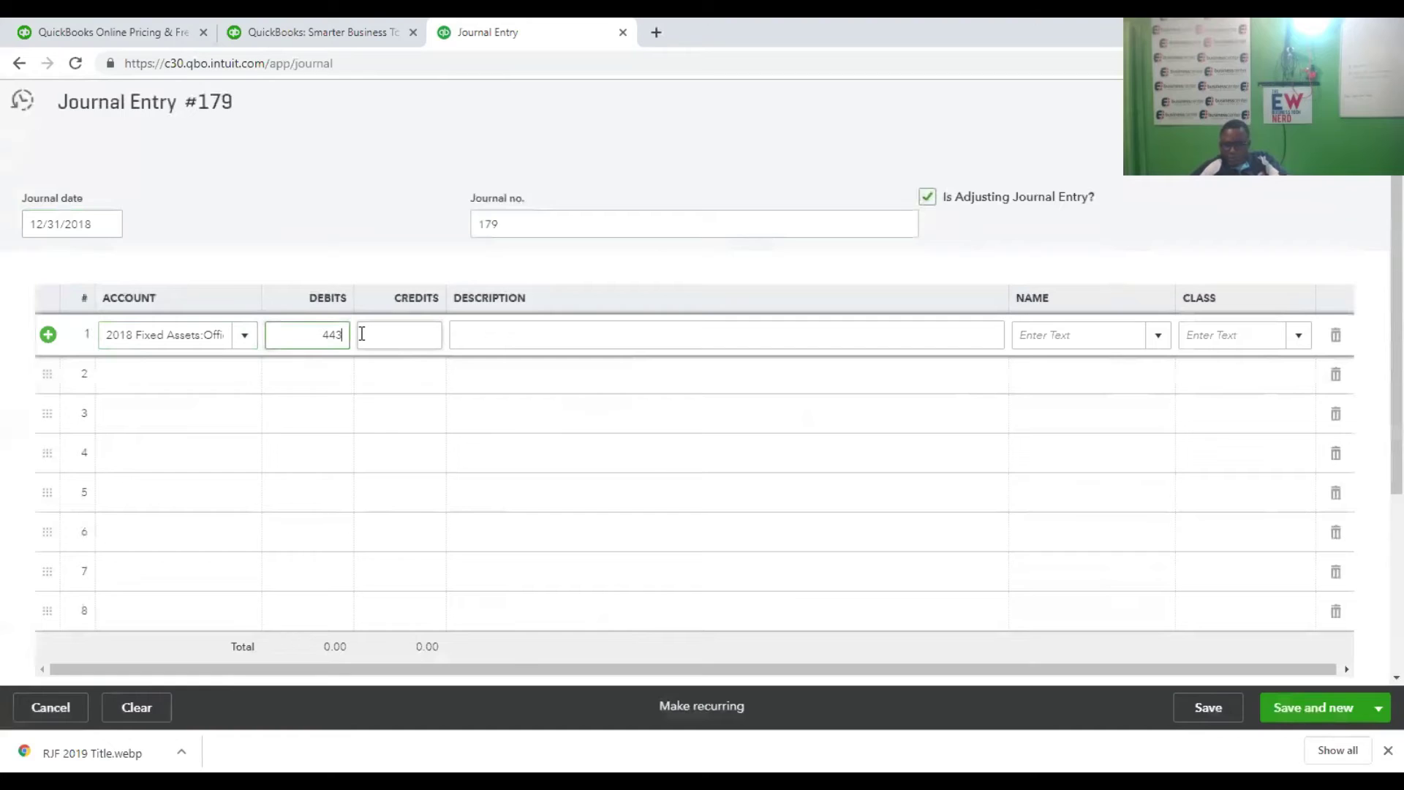
text(3.22)
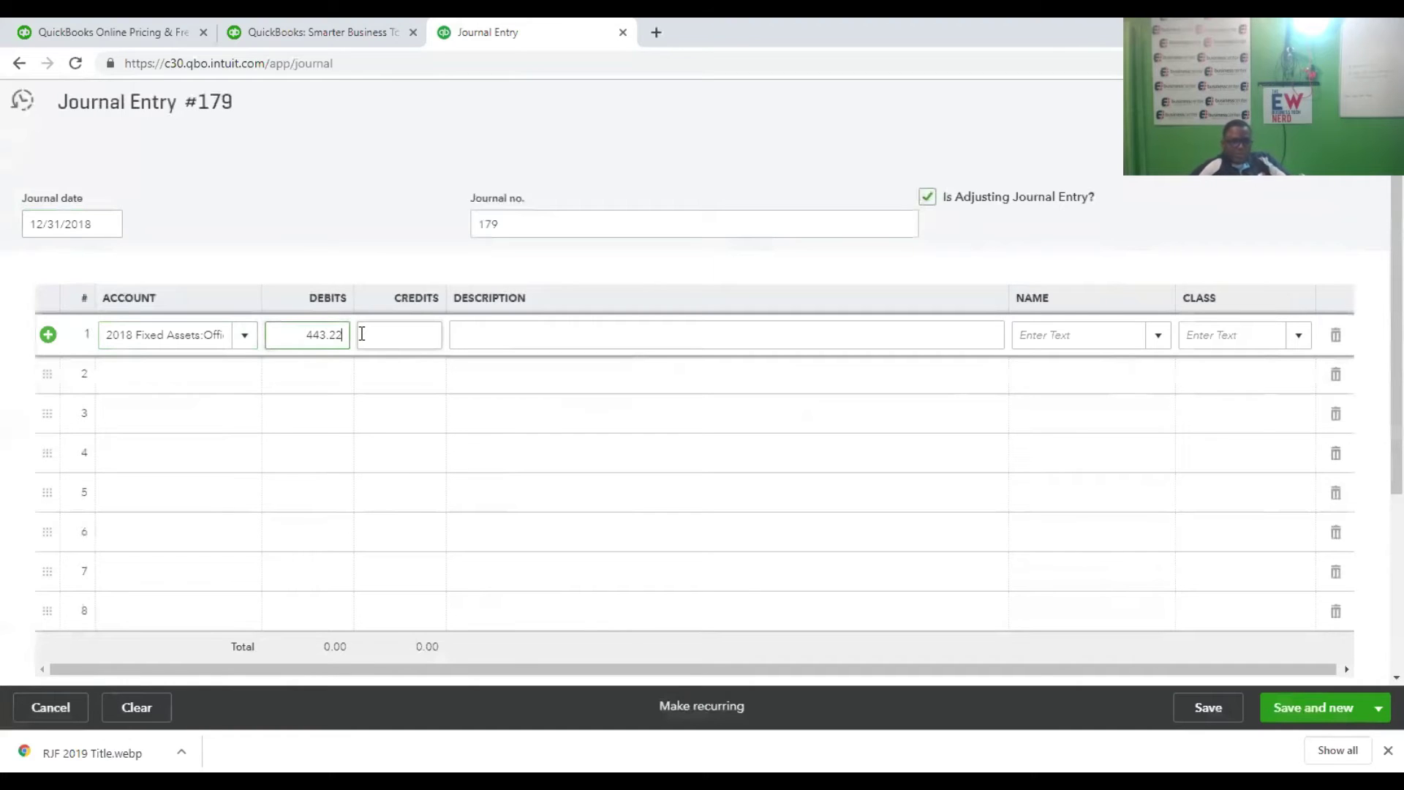
On the second line, credit Opening Balance Equity 443.22 and save the journal entry.
click(242, 381)
text(opem)
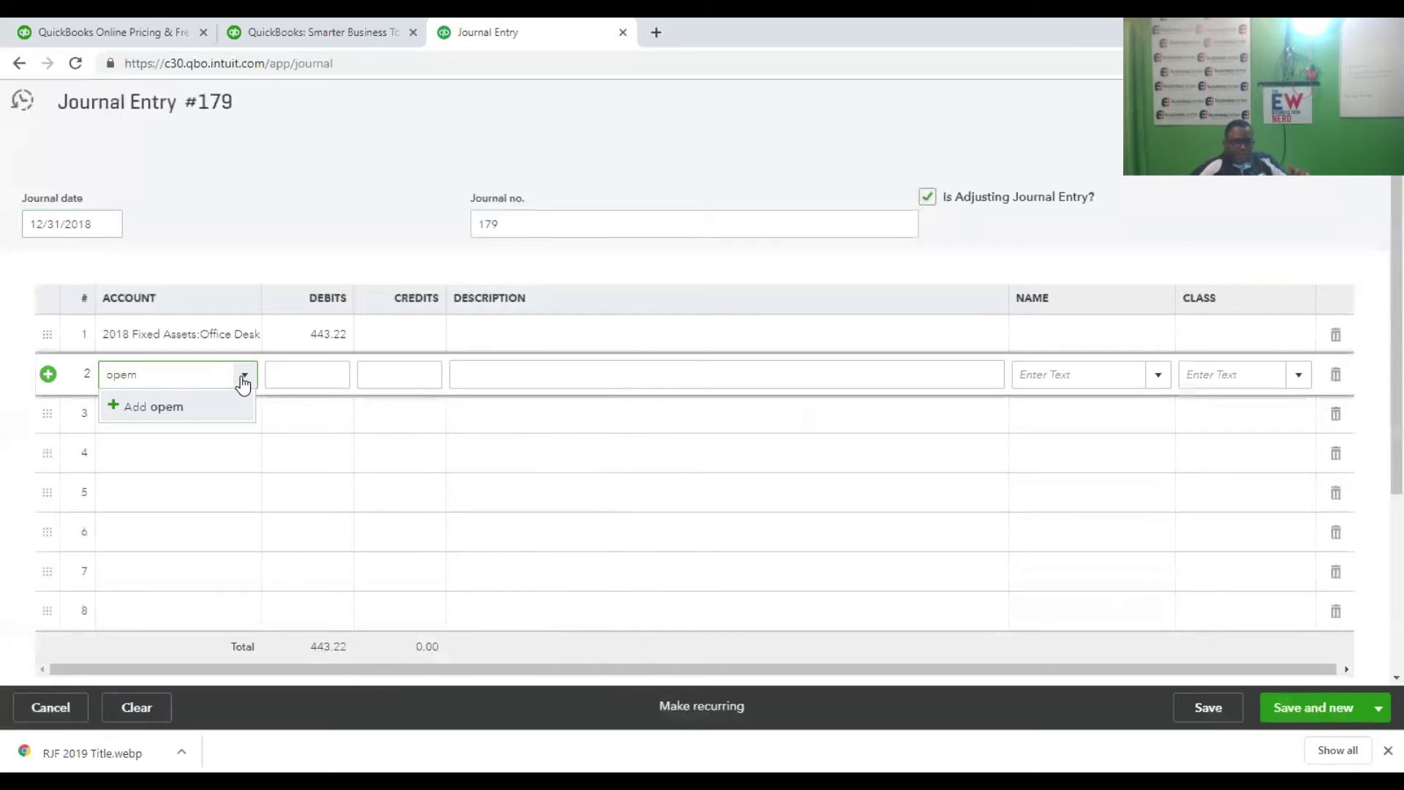
key(BackSpace)
key(BackSpace)
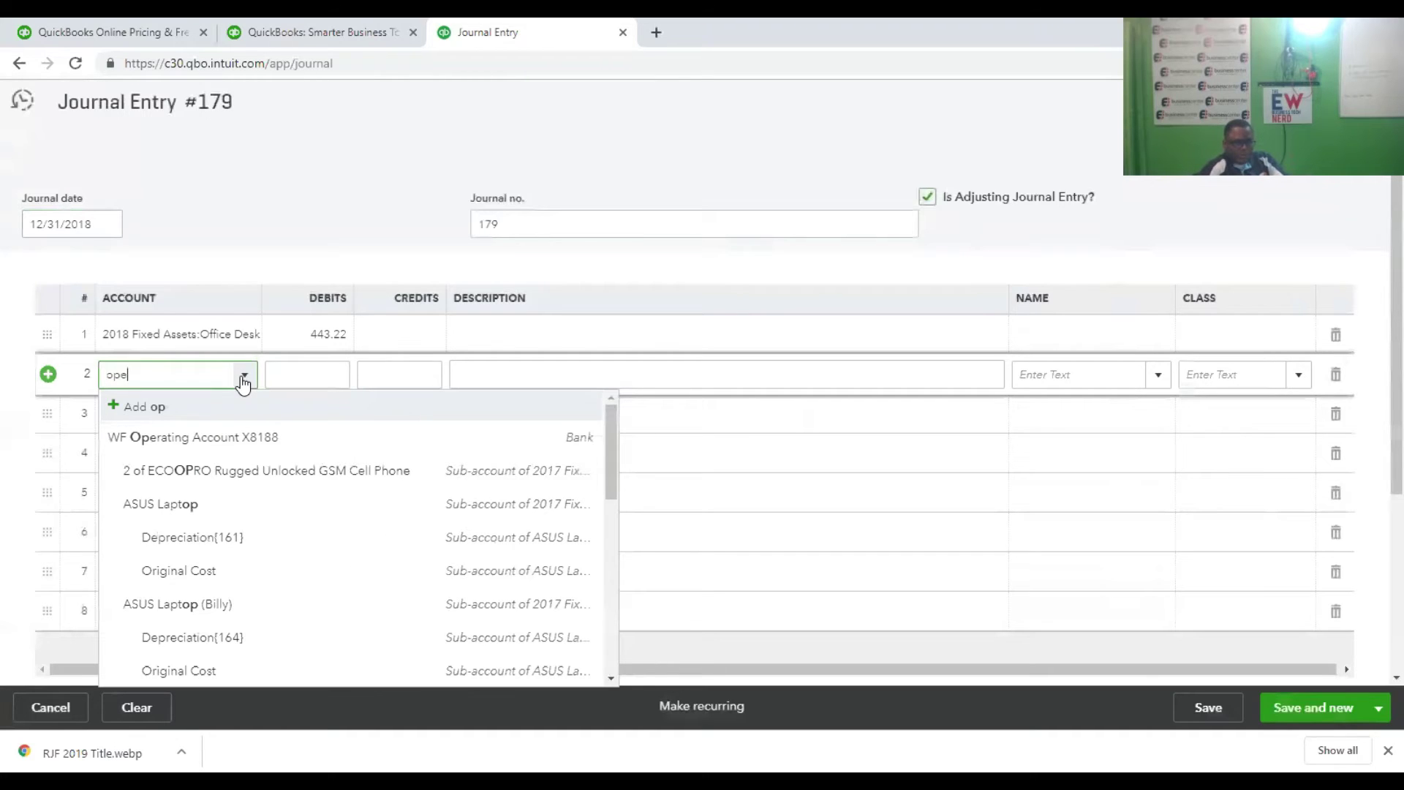
text(ning Balance Equi)
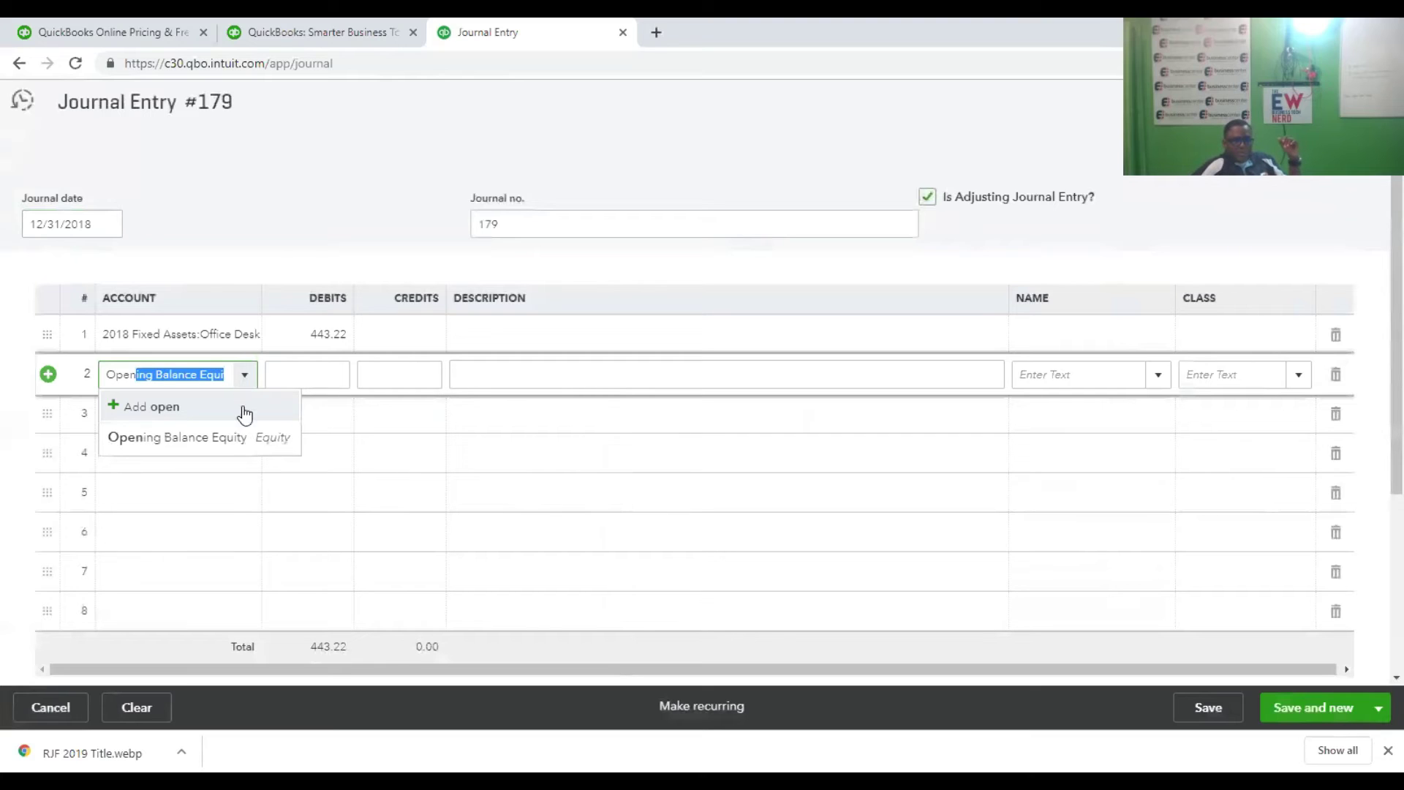
click(238, 441)
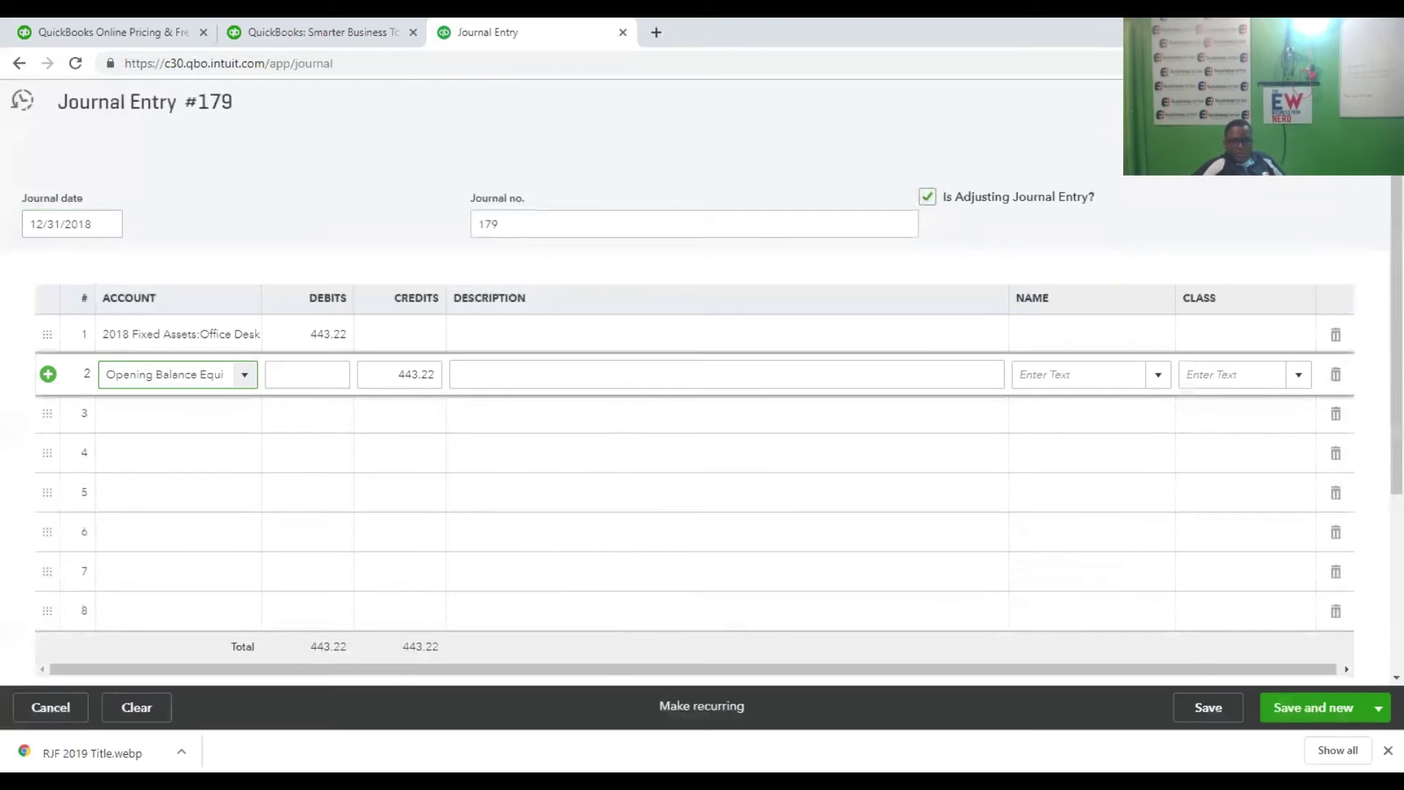
click(1219, 717)
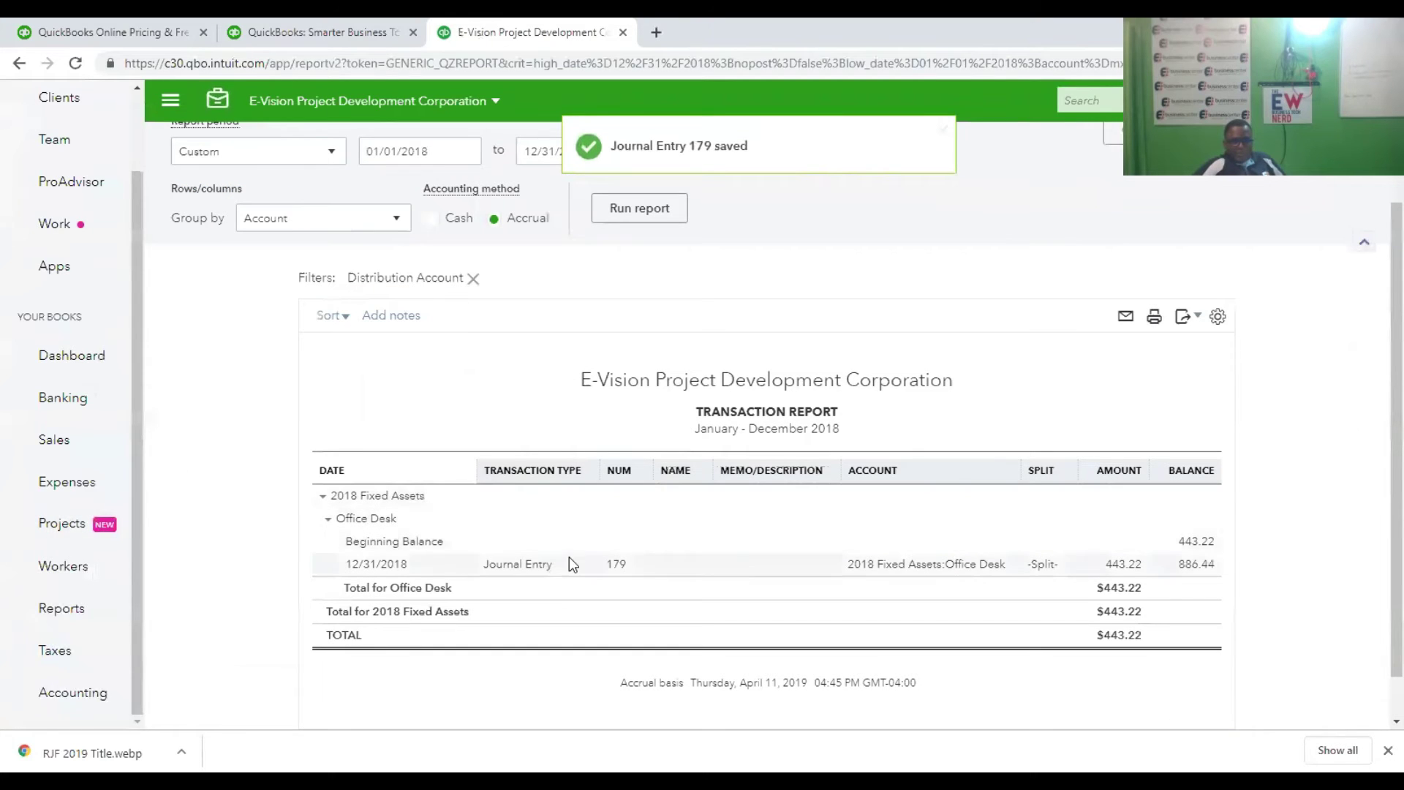
Reopen journal entry 179 from the report, credit Office Desk 443.22, debit Opening Balance Equity 443.22 instead, and save.
click(503, 564)
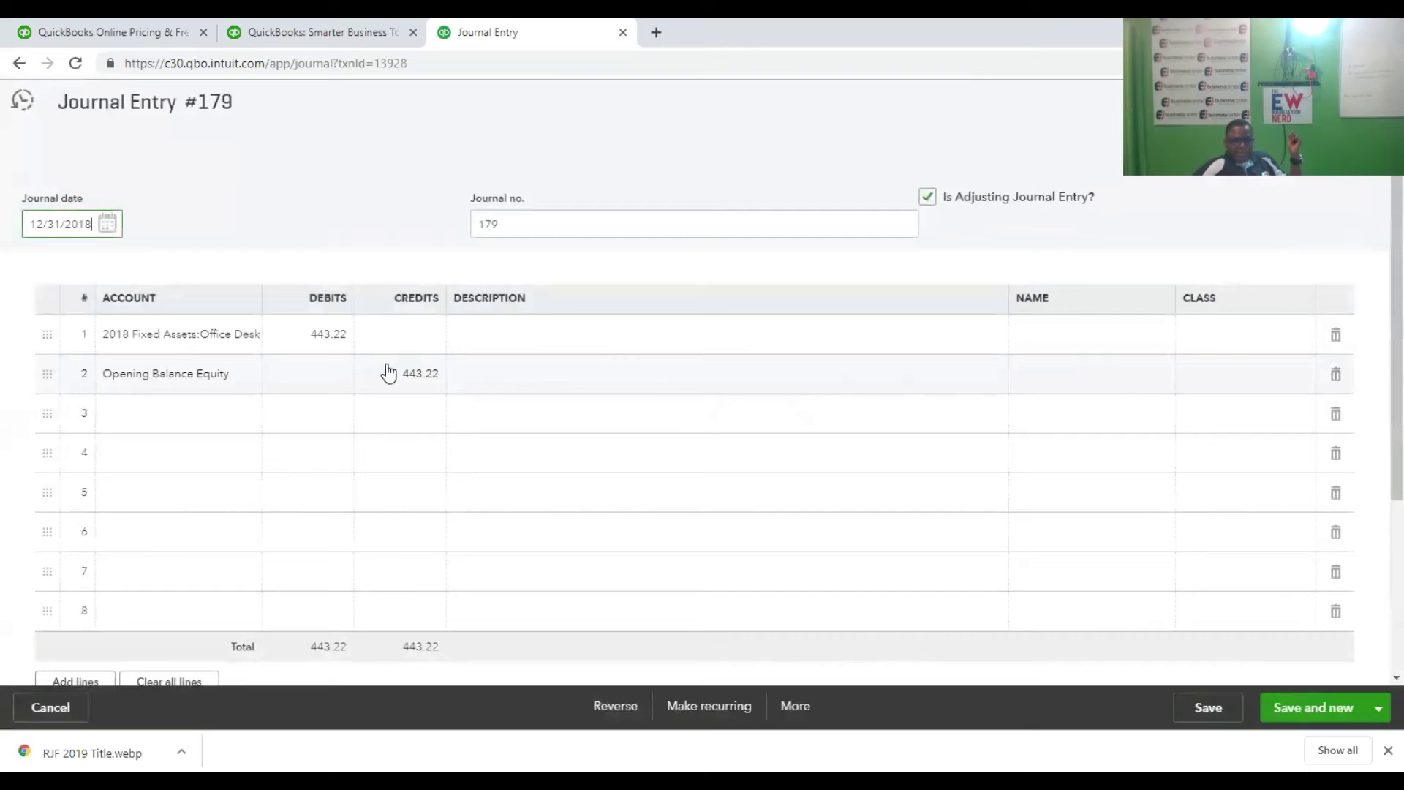
click(404, 333)
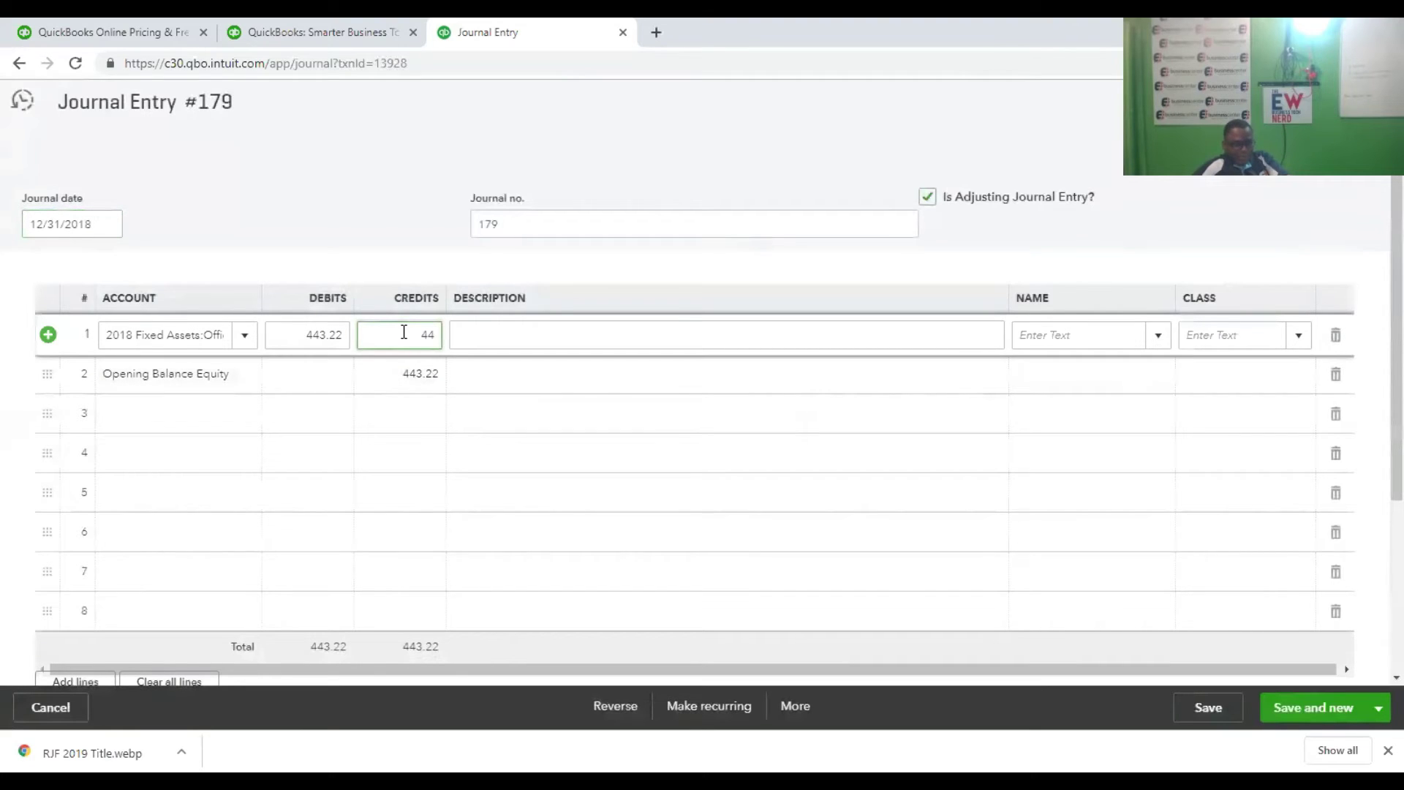
text(443.22)
click(322, 372)
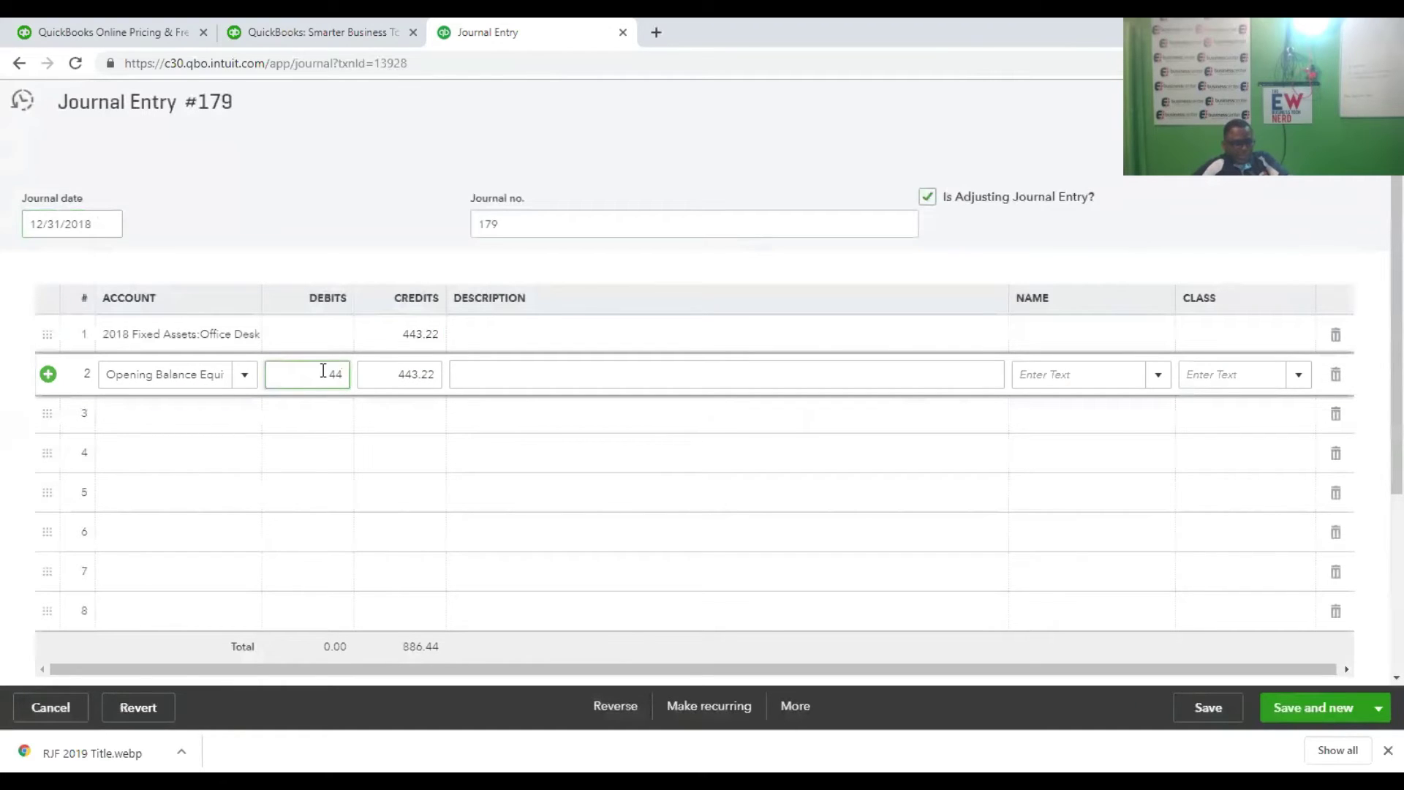
text(443.22)
click(441, 399)
click(1202, 709)
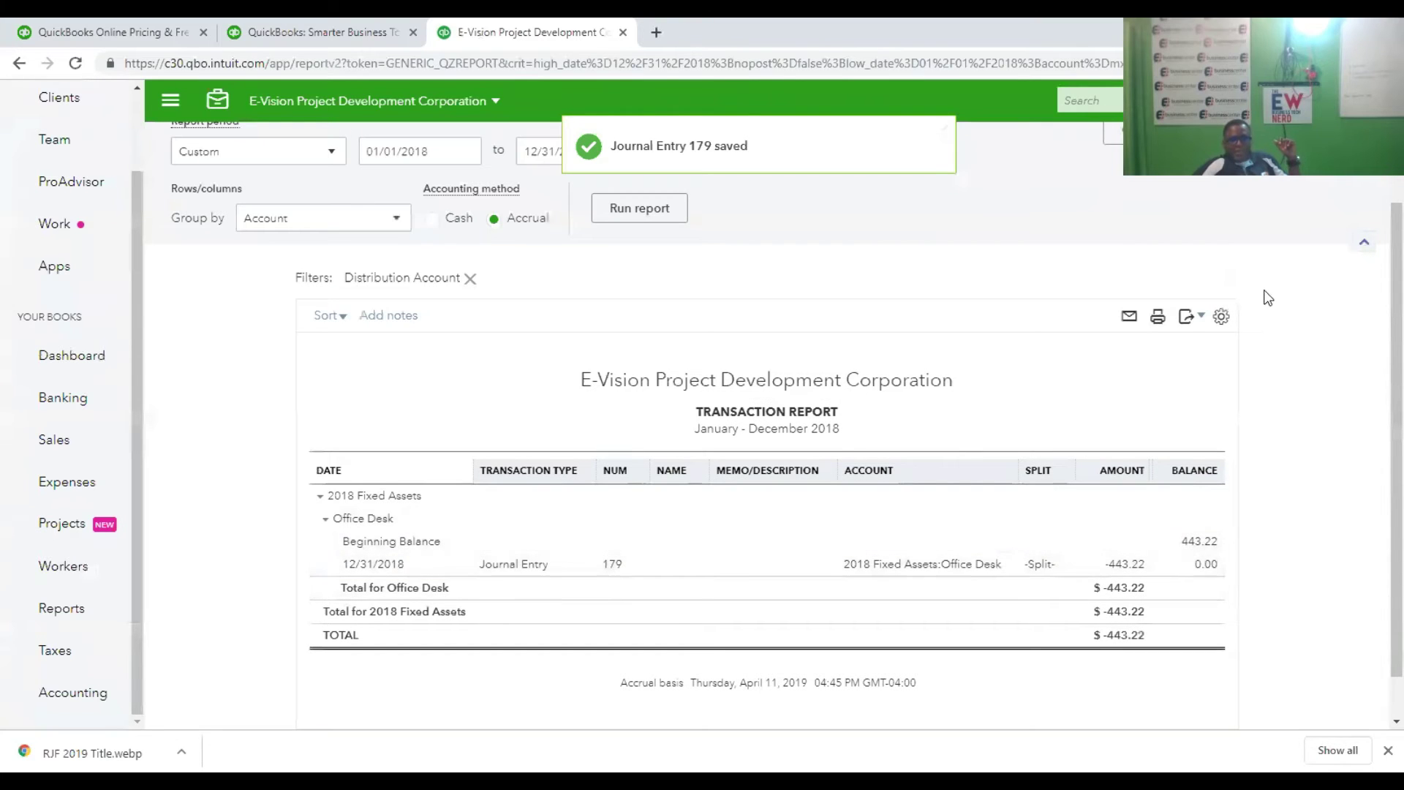
Filter the Chart of Accounts by "office" and make the Office Desk fixed asset account inactive.
click(1264, 101)
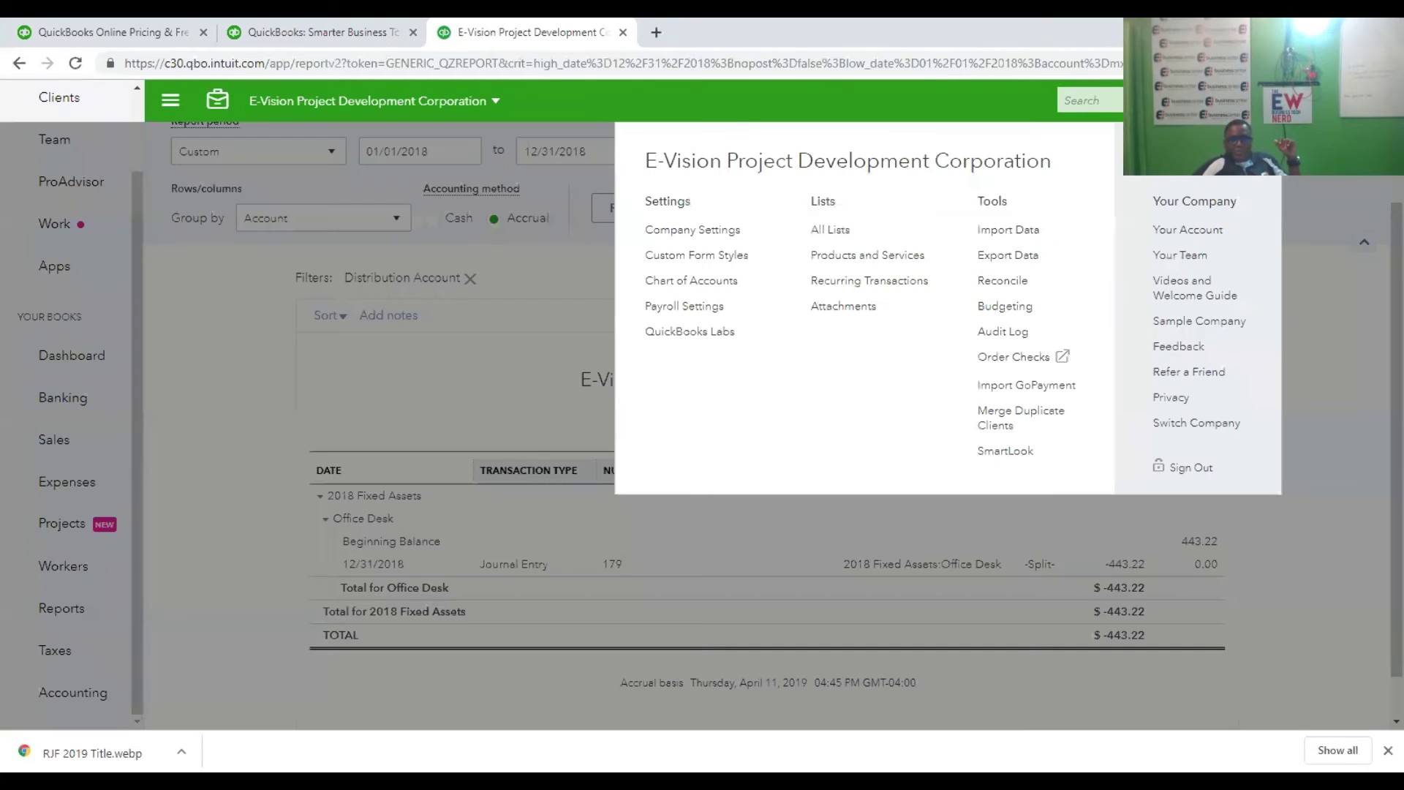
click(648, 286)
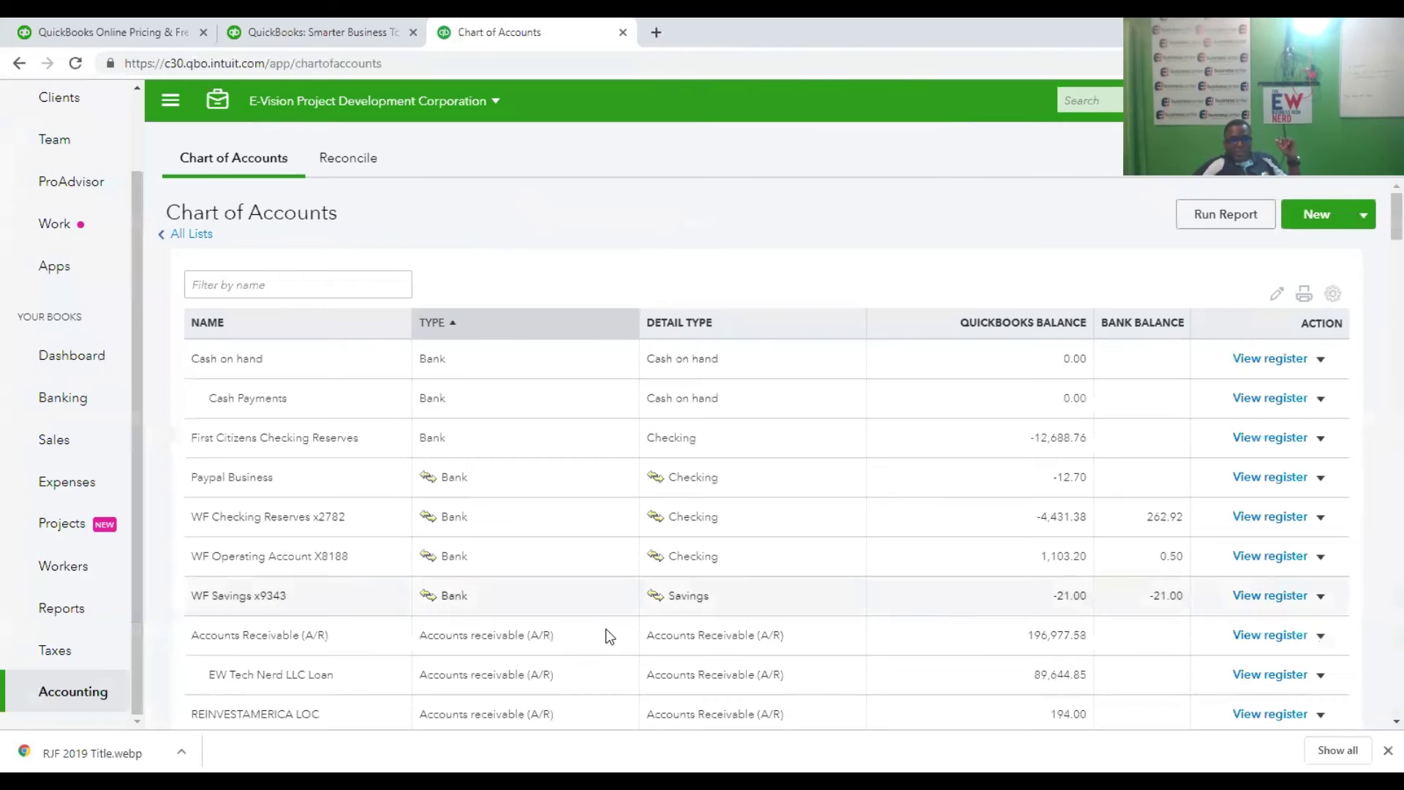
click(291, 294)
text(o)
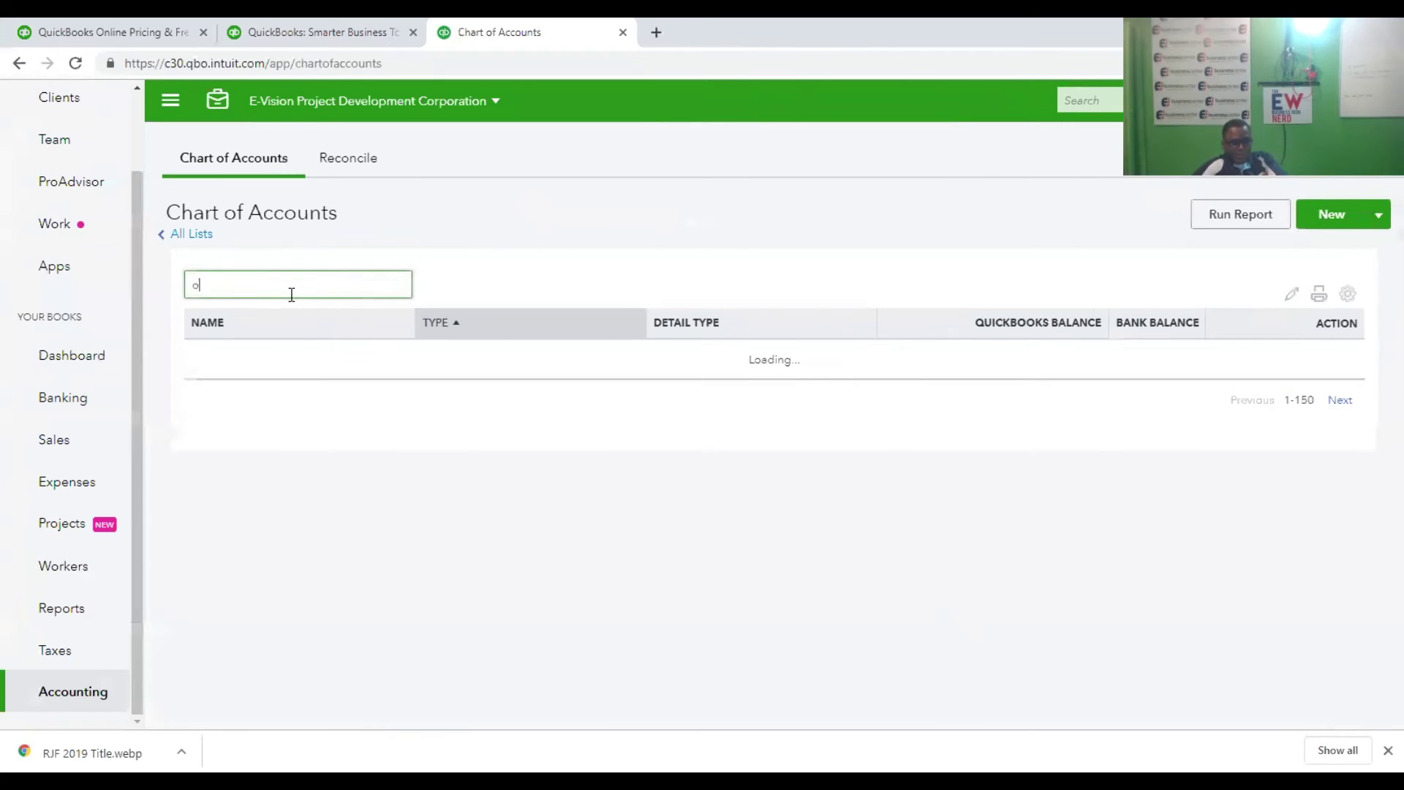
text(ffice)
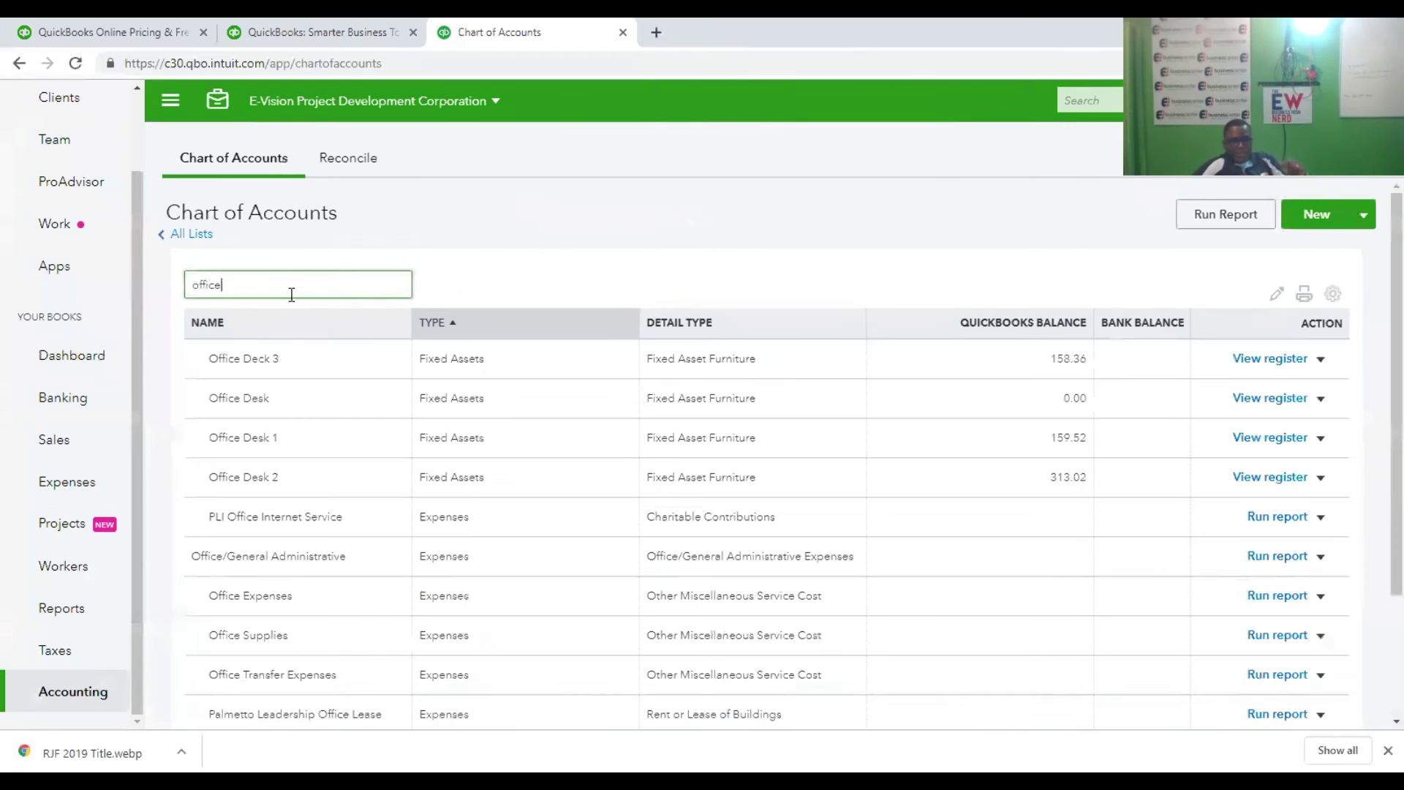
click(1320, 399)
click(1262, 459)
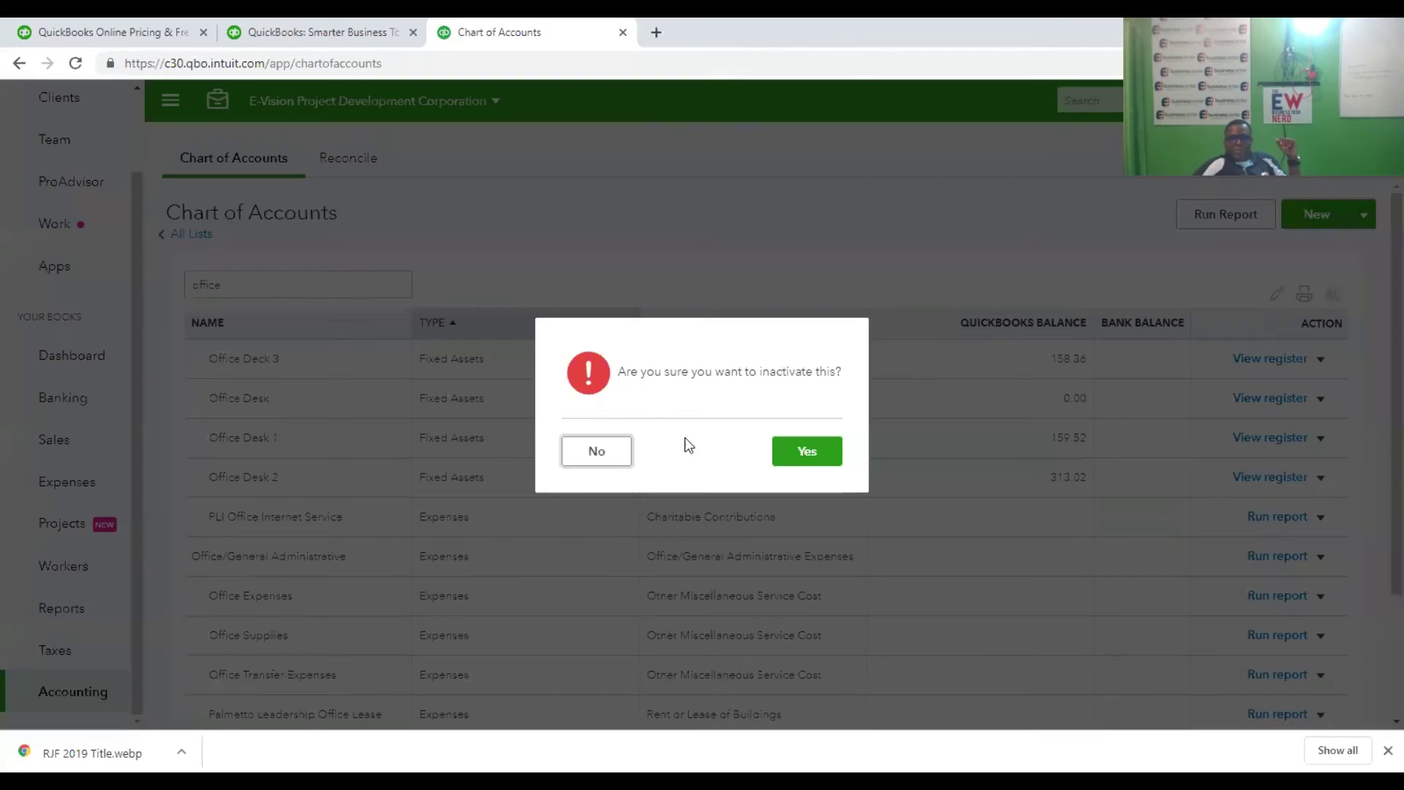
click(795, 450)
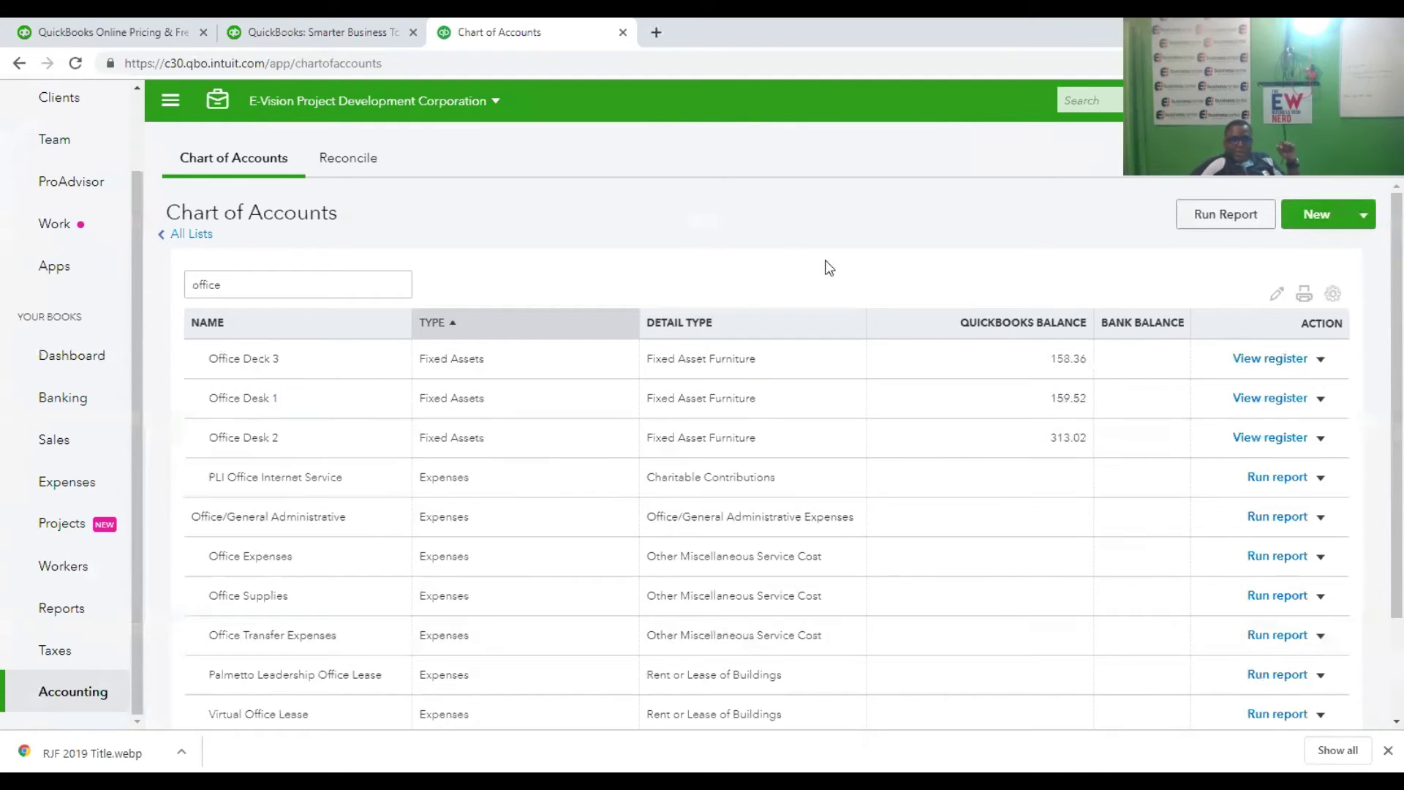
Create another journal entry and credit the Office Deck 3 fixed asset account 79.18 on the first line.
click(1264, 100)
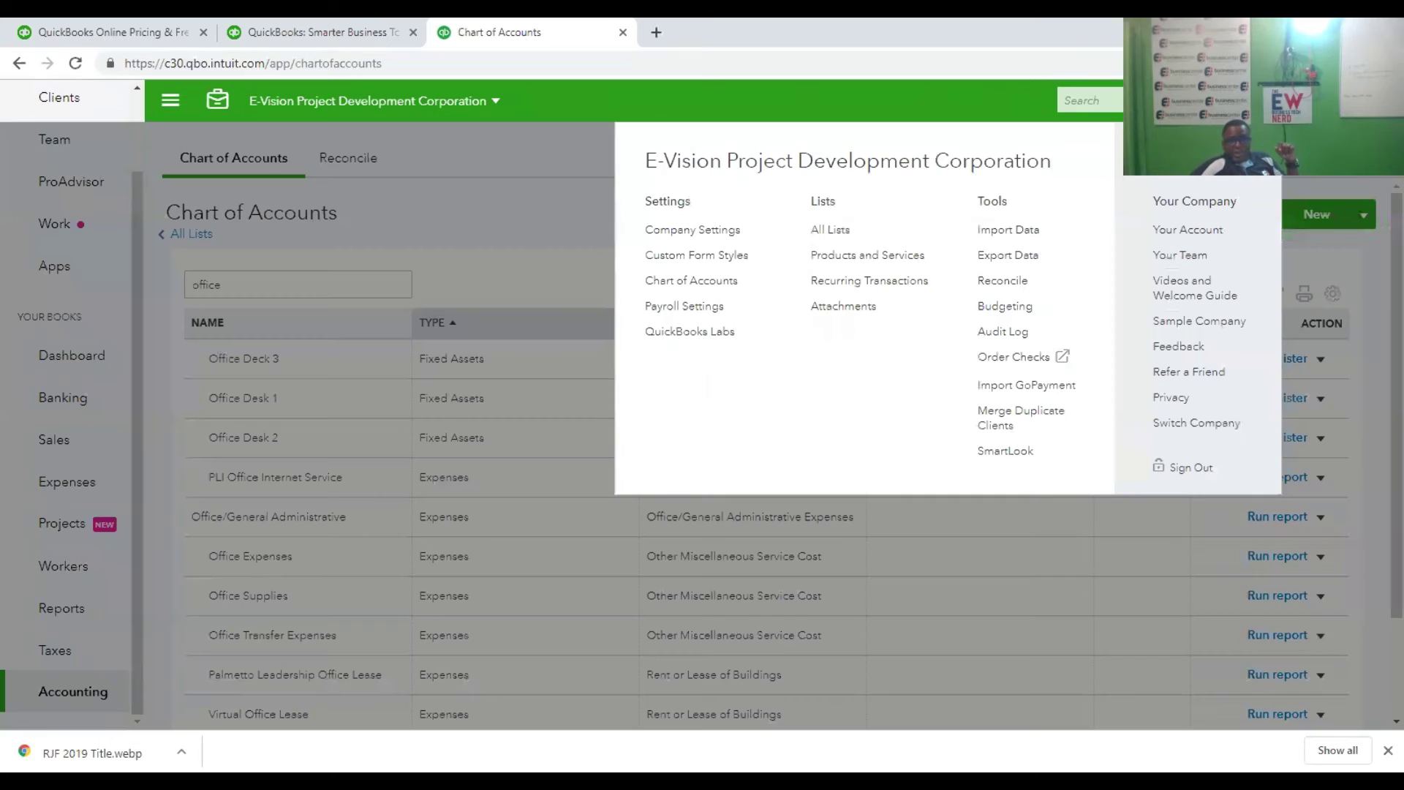
click(1222, 100)
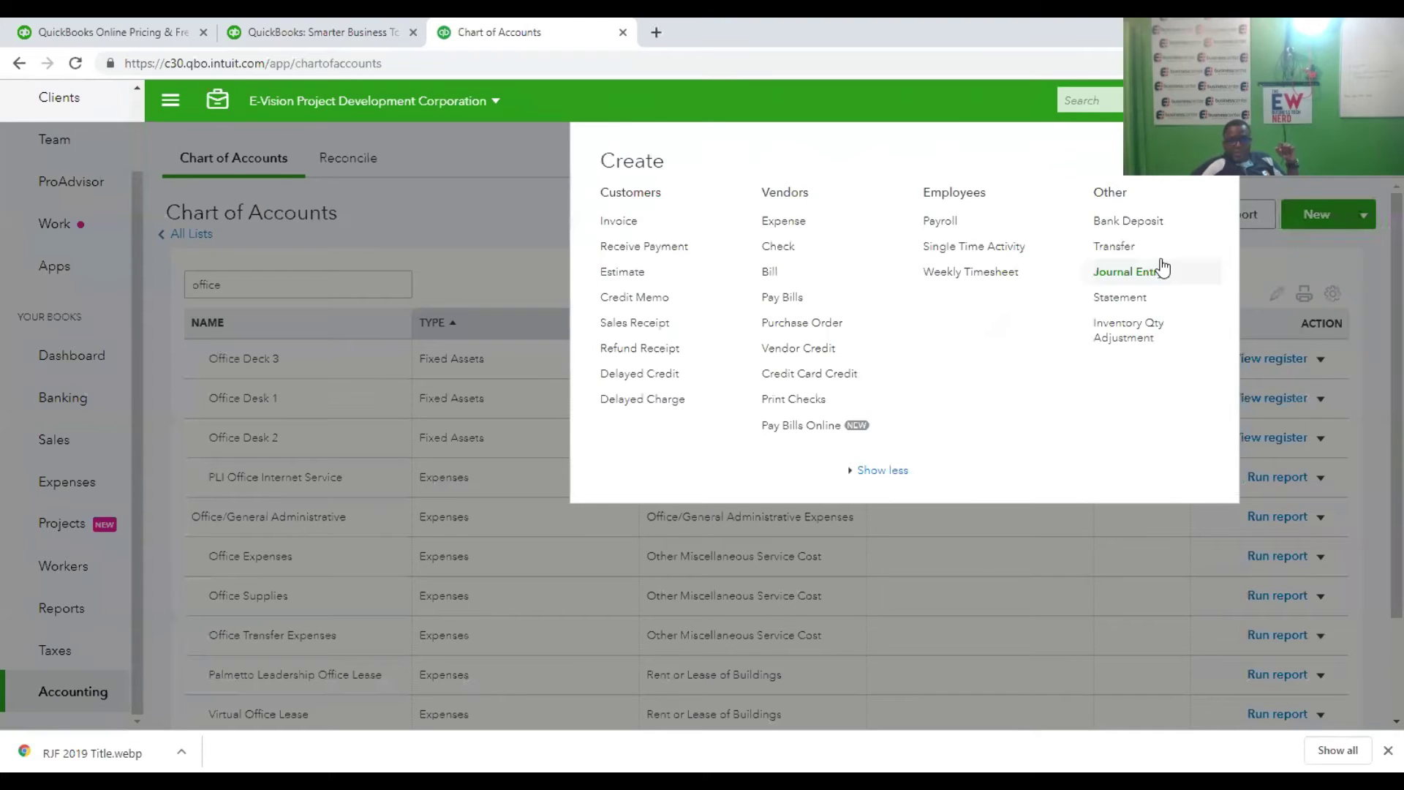
click(1130, 277)
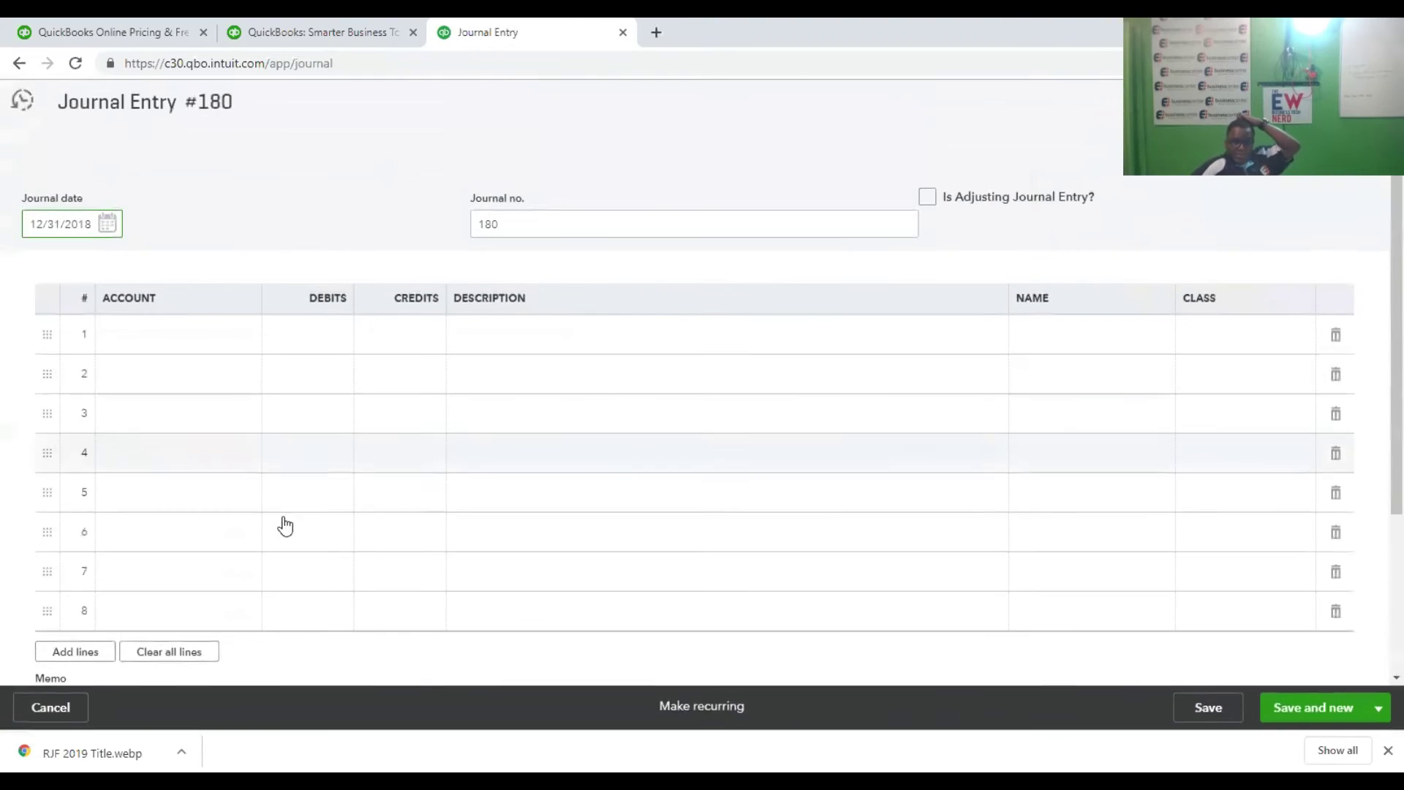
click(238, 349)
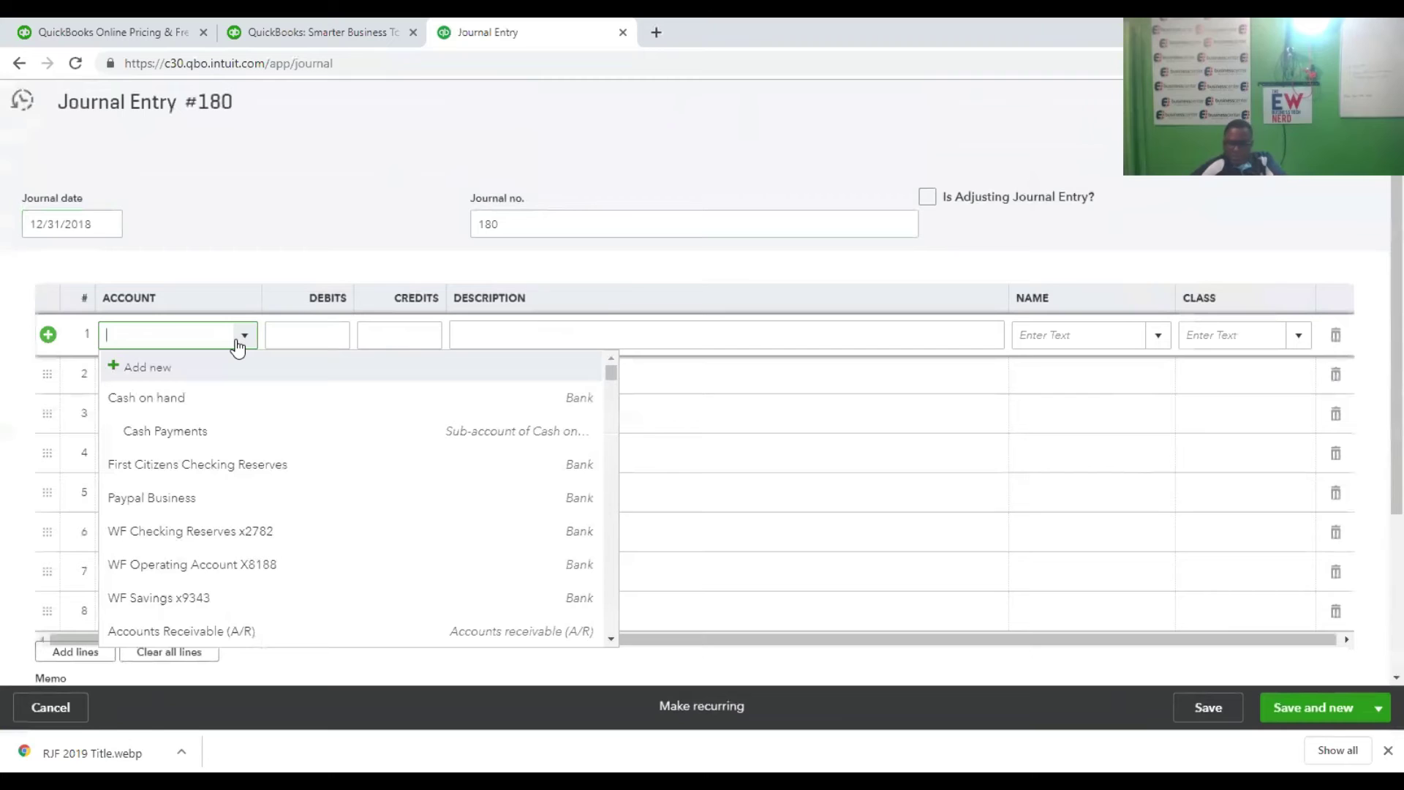
text(off)
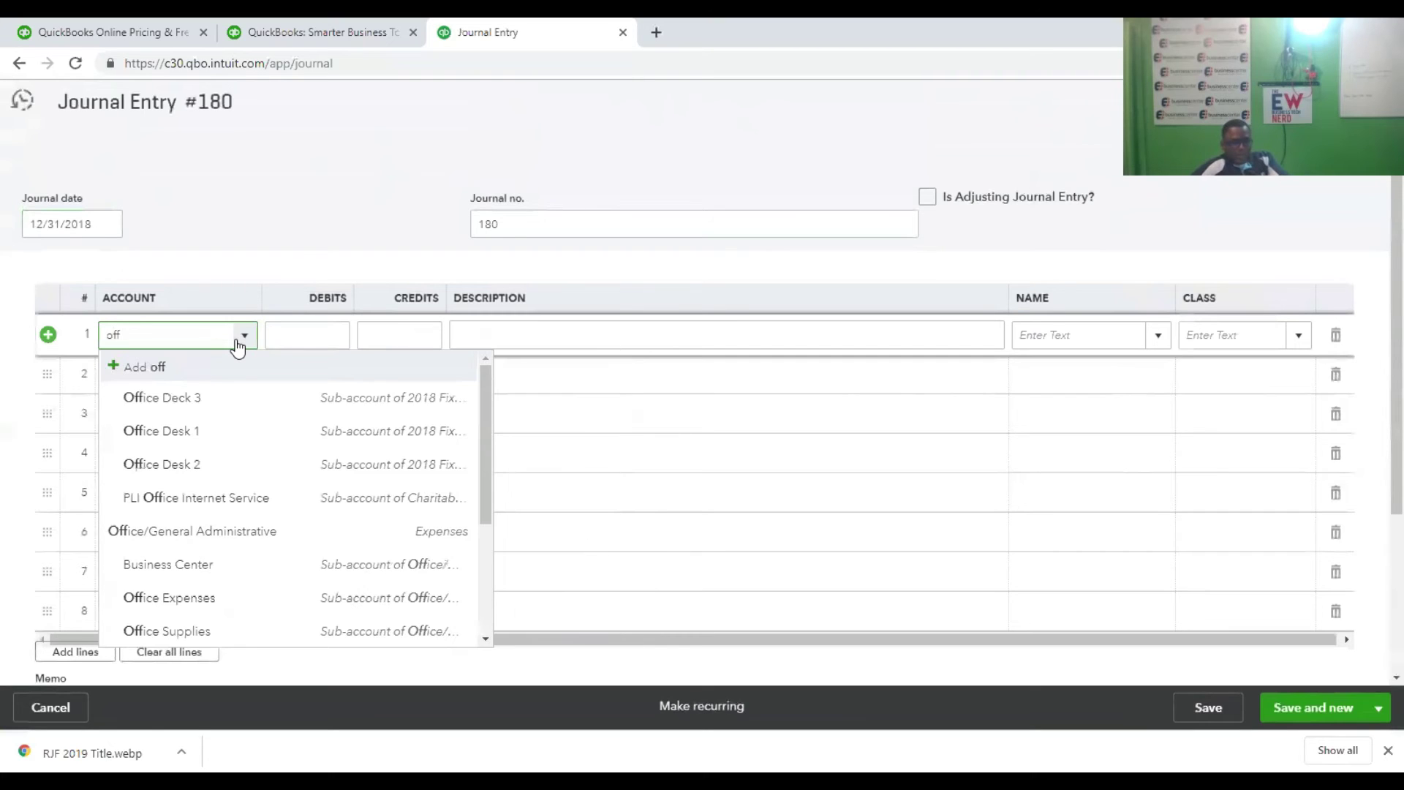
click(249, 397)
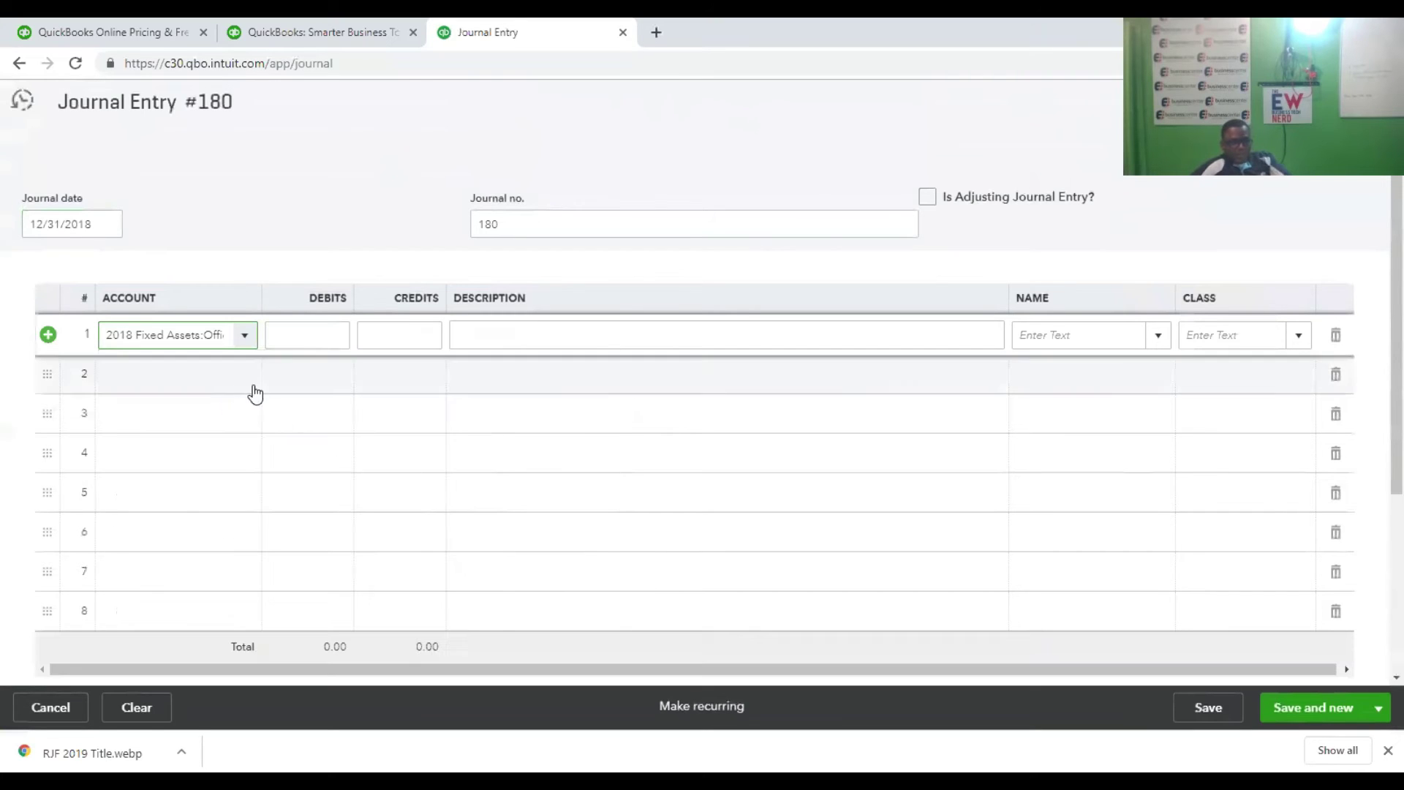
click(395, 337)
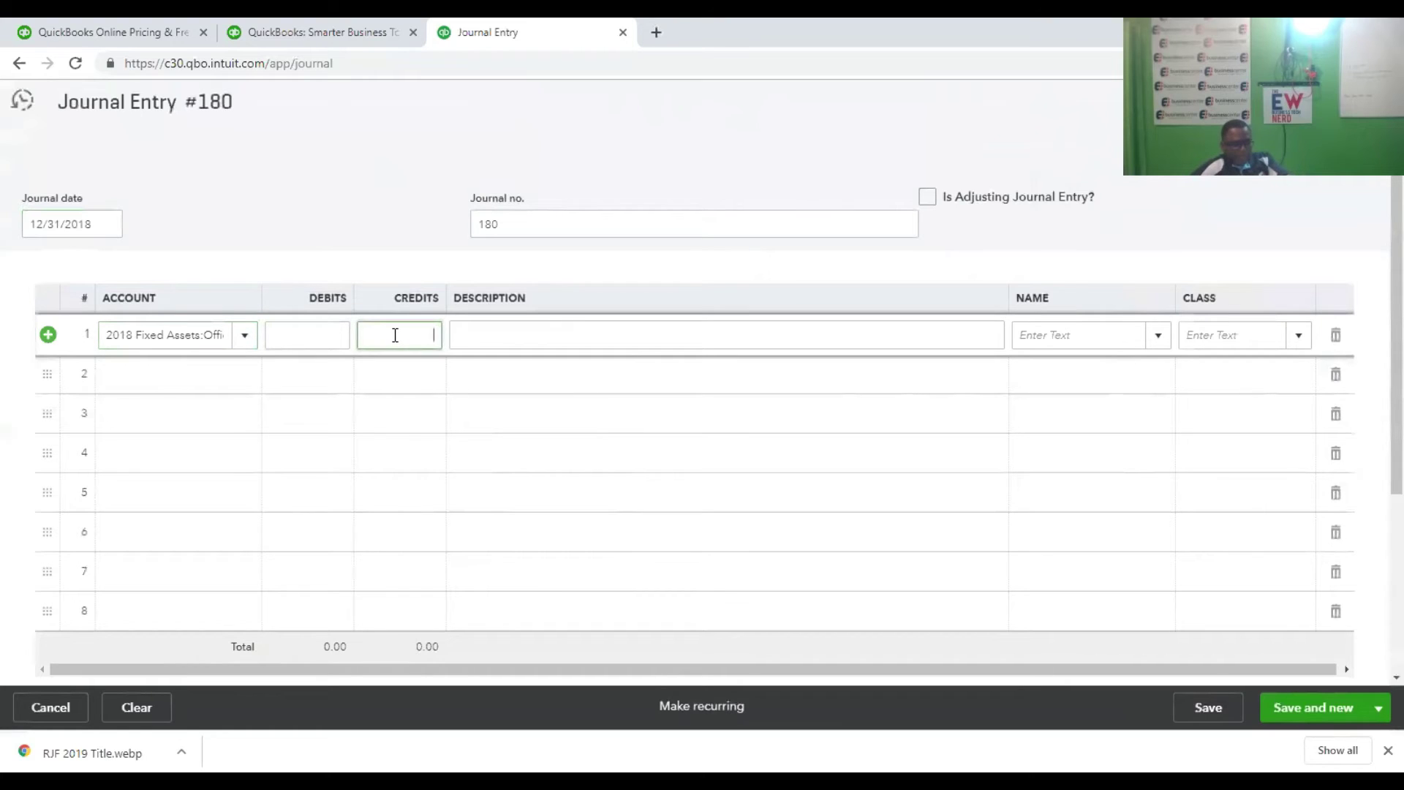
text(79.18)
Describe the first journal line as "Adjusted Asset Value based on purchase price".
click(526, 331)
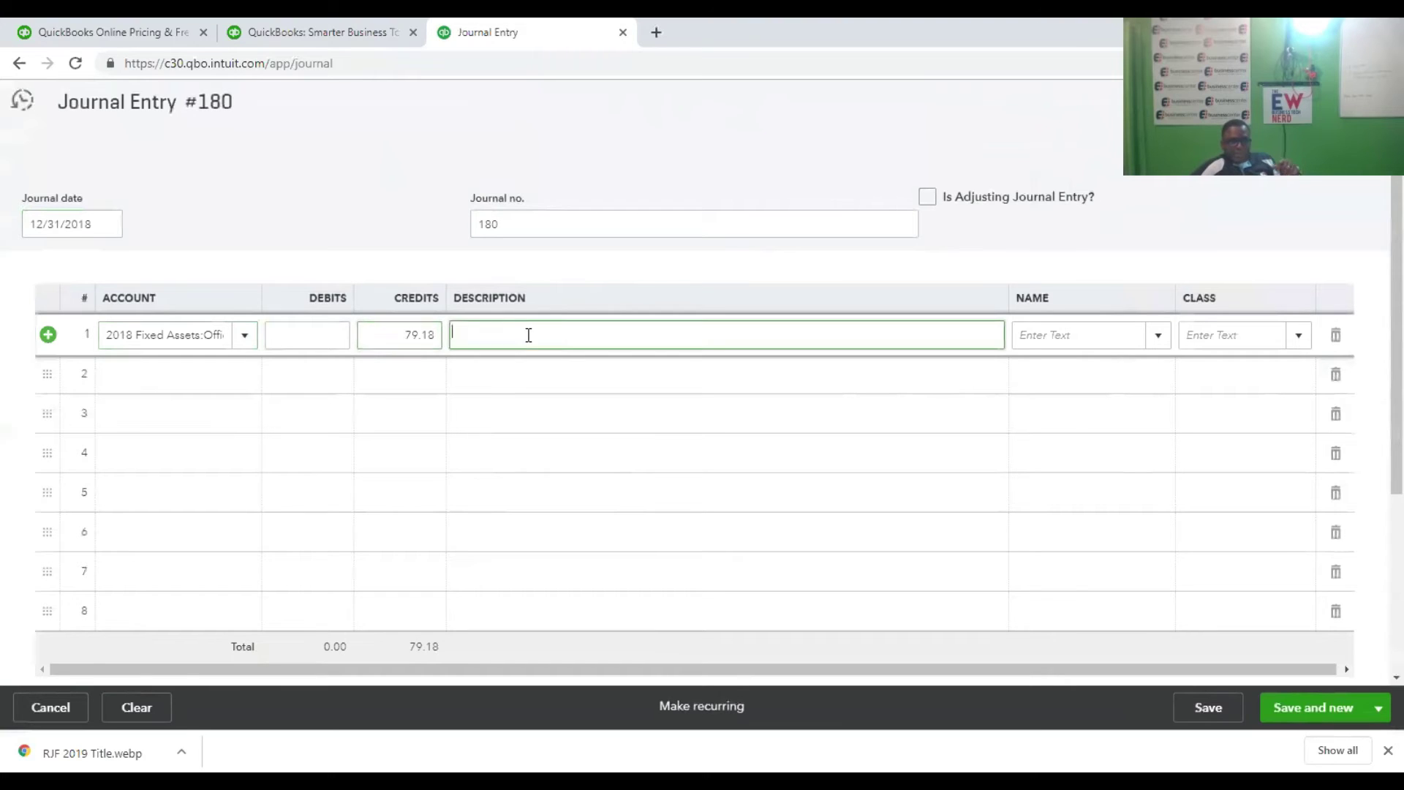
text(A)
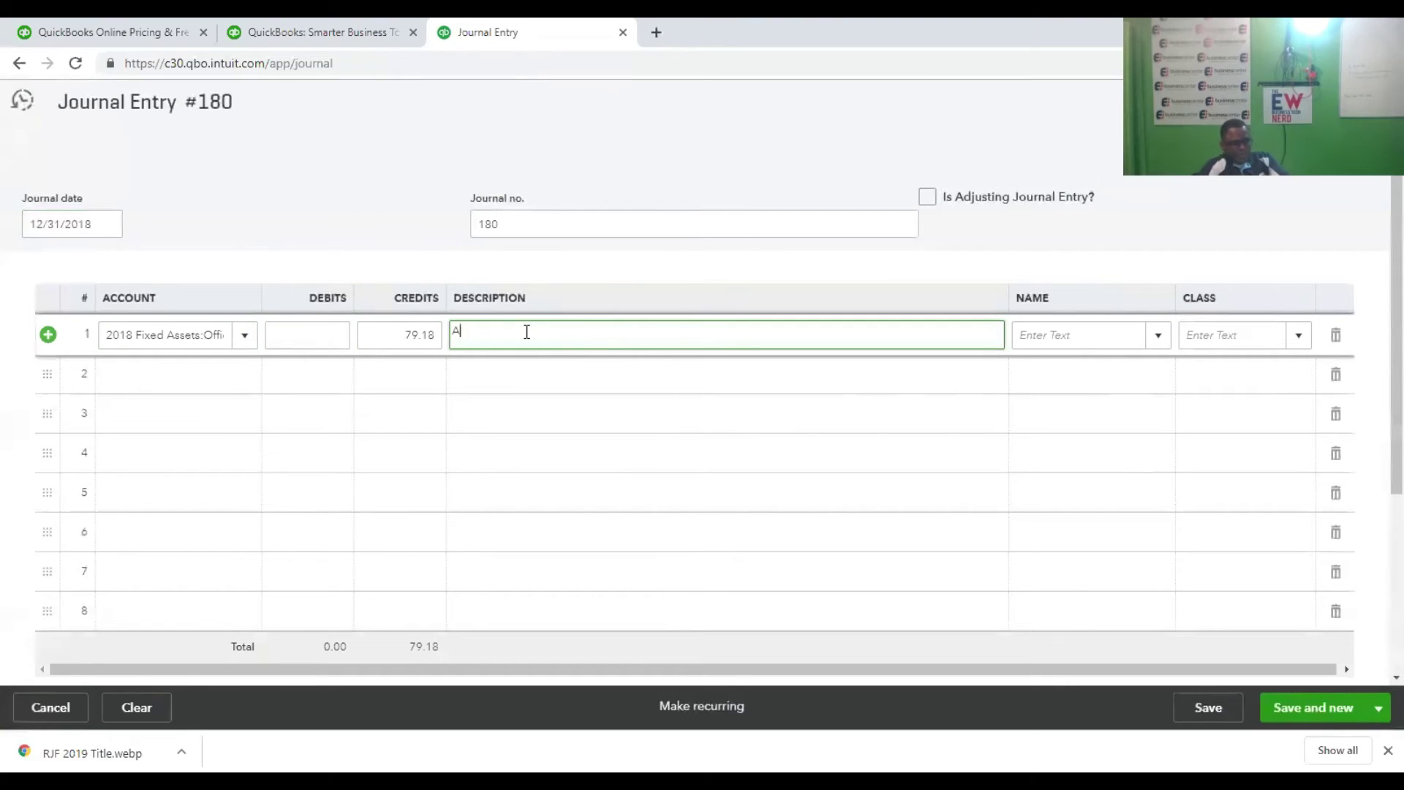
text(djusted Balance)
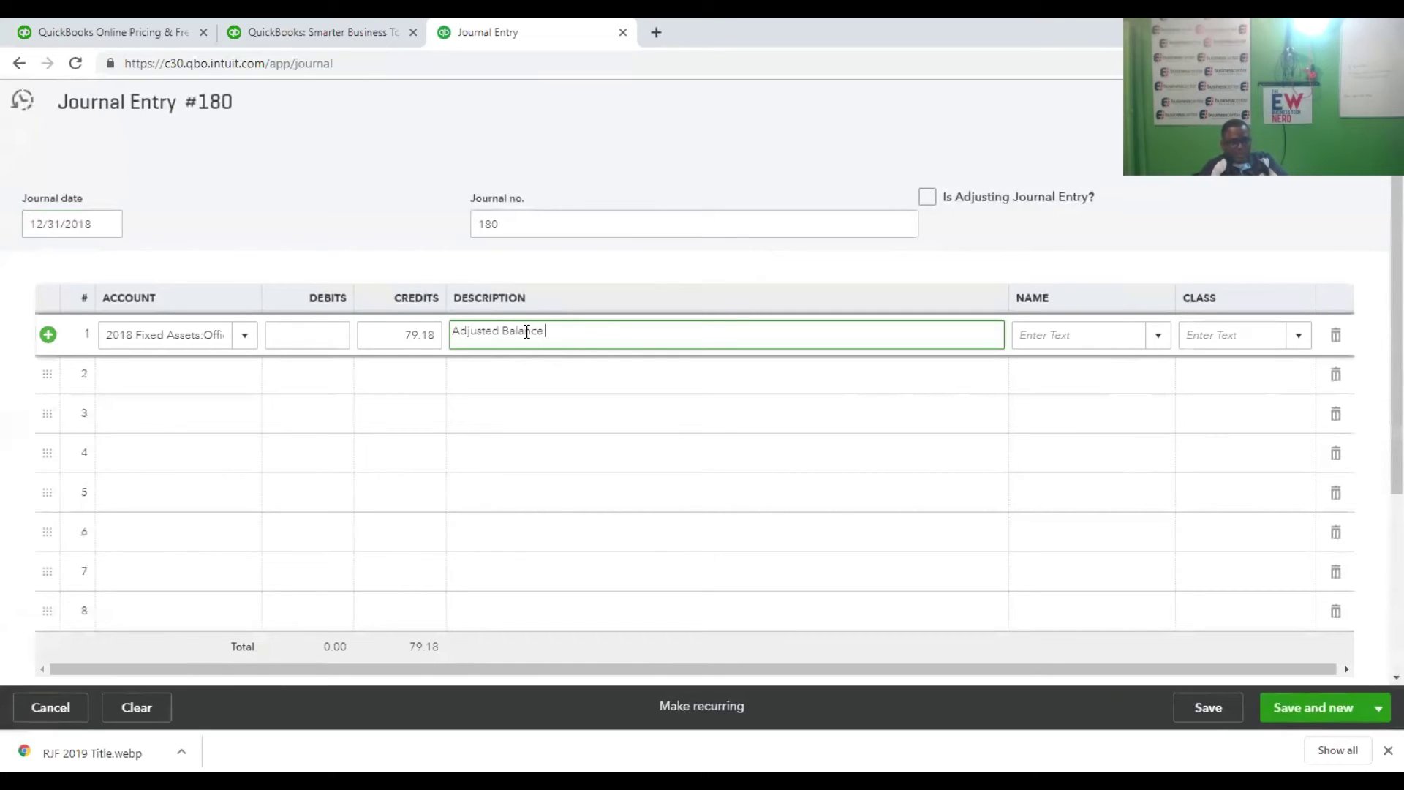
key(BackSpace)
key(BackSpace)
key(BackSpace)
key(BackSpace)
key(BackSpace)
key(BackSpace)
key(BackSpace)
text(Asset Value based on purschase)
key(BackSpace)
key(BackSpace)
key(BackSpace)
key(BackSpace)
key(BackSpace)
key(BackSpace)
key(BackSpace)
key(BackSpace)
text(rchase price)
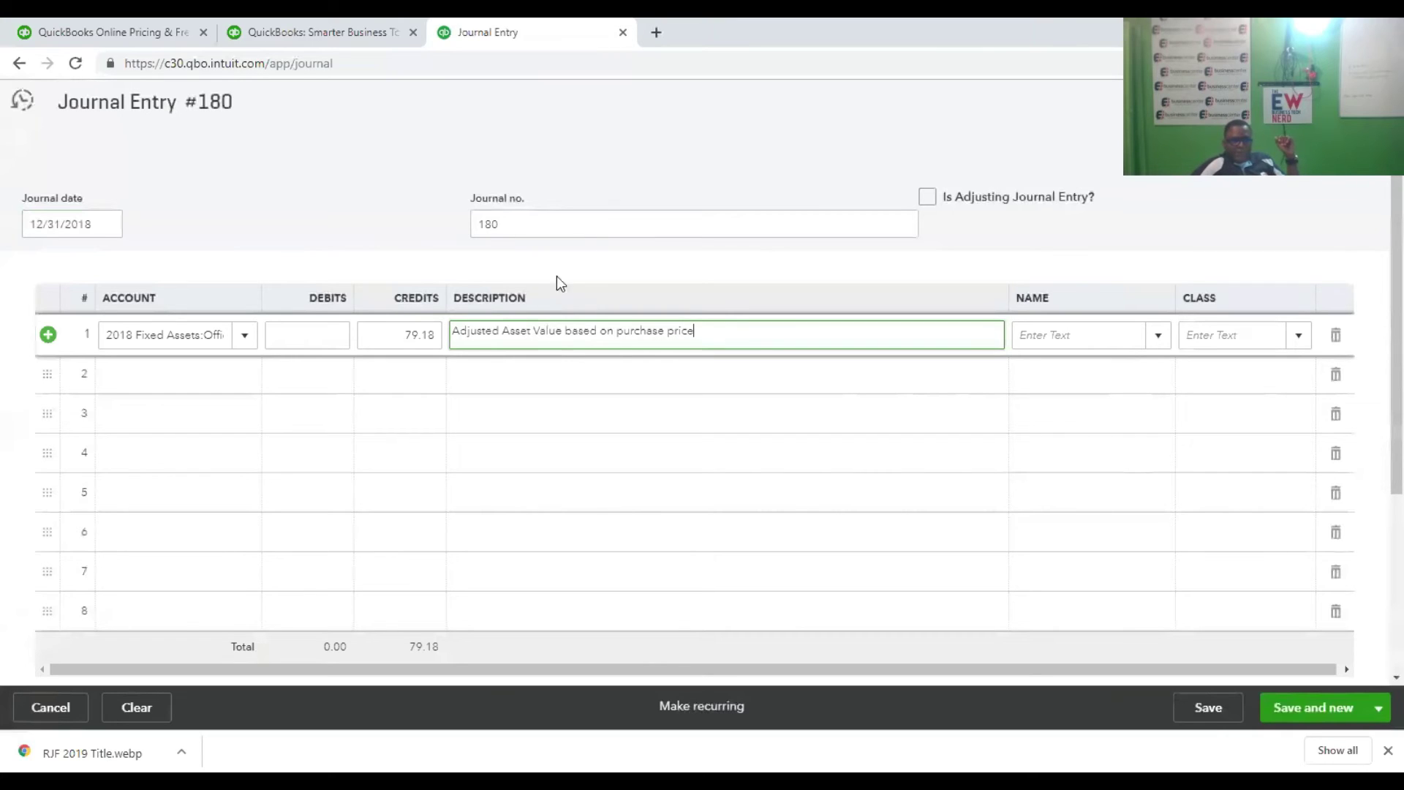
Add Opening Balance Equity as the second journal line, with the balancing 79.18 debit.
click(226, 381)
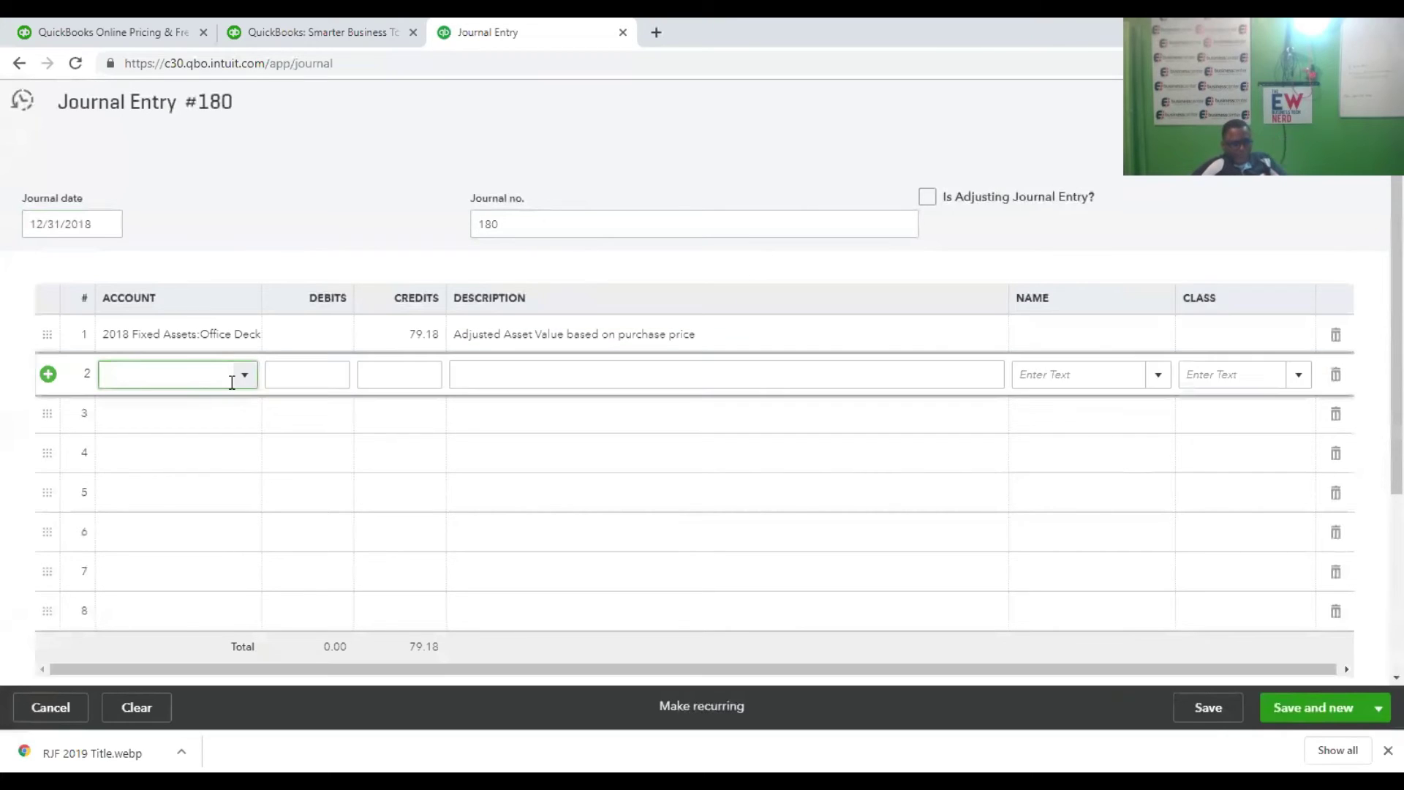
text(op)
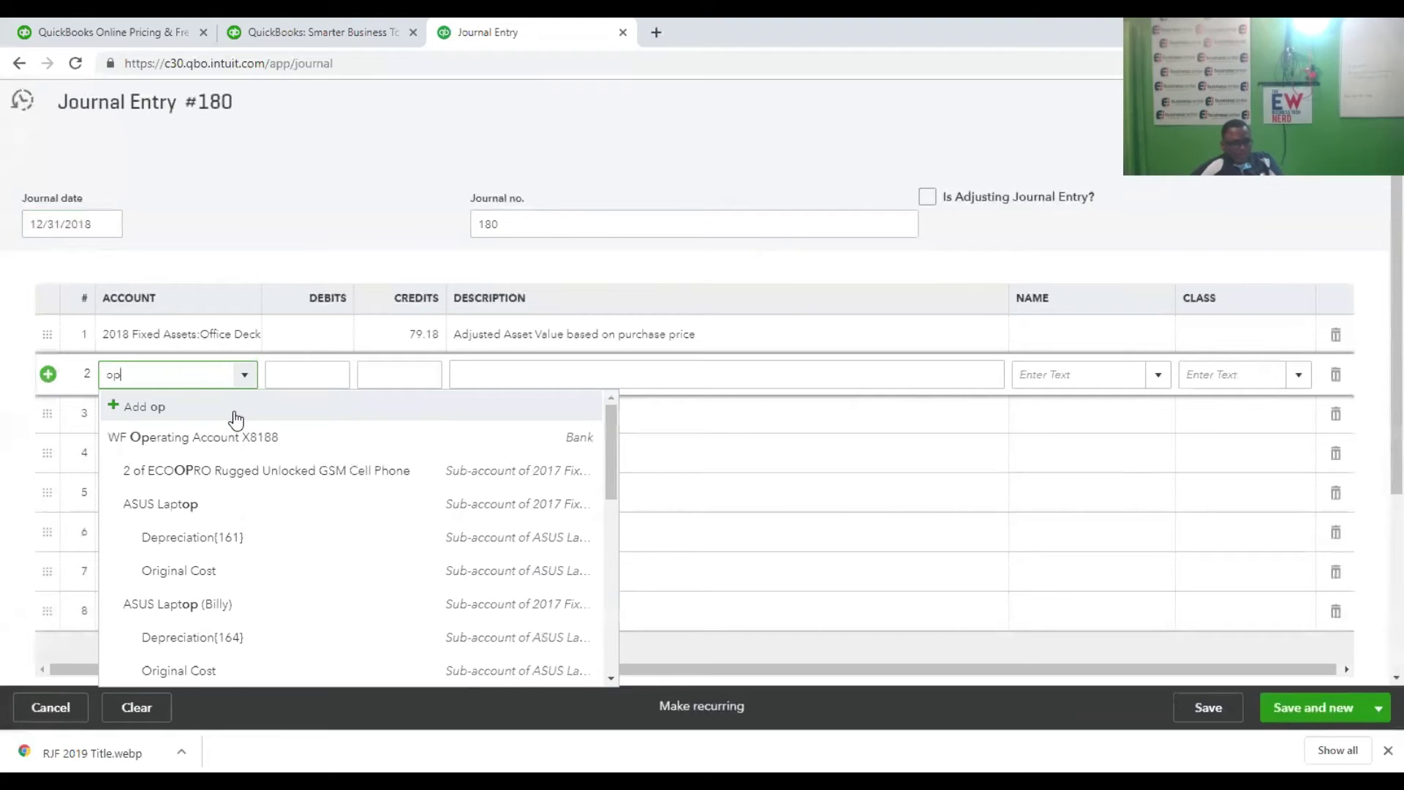
text(ening Balance Equi)
click(207, 452)
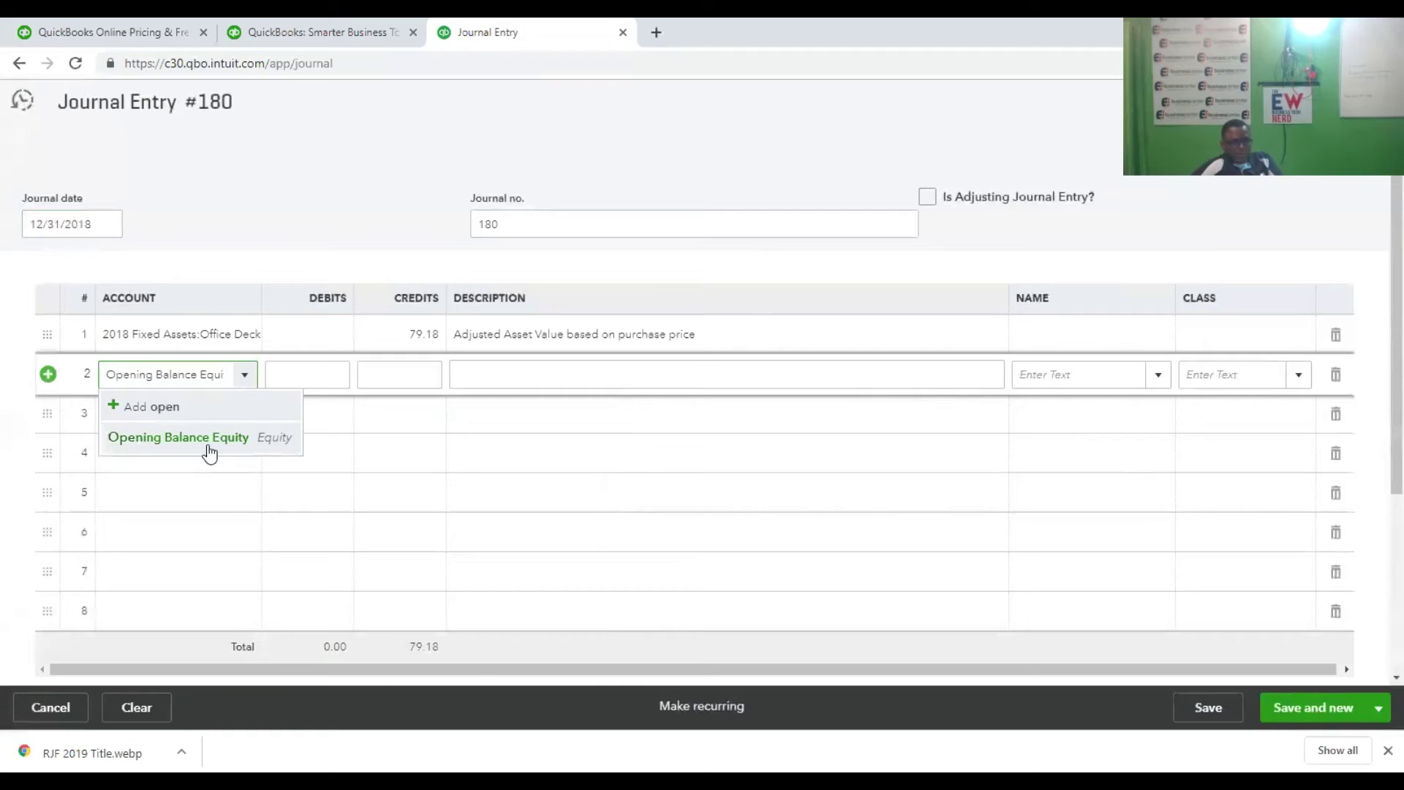
Credit the Office Desk 2 fixed asset account 156.51 on the third journal line.
click(139, 420)
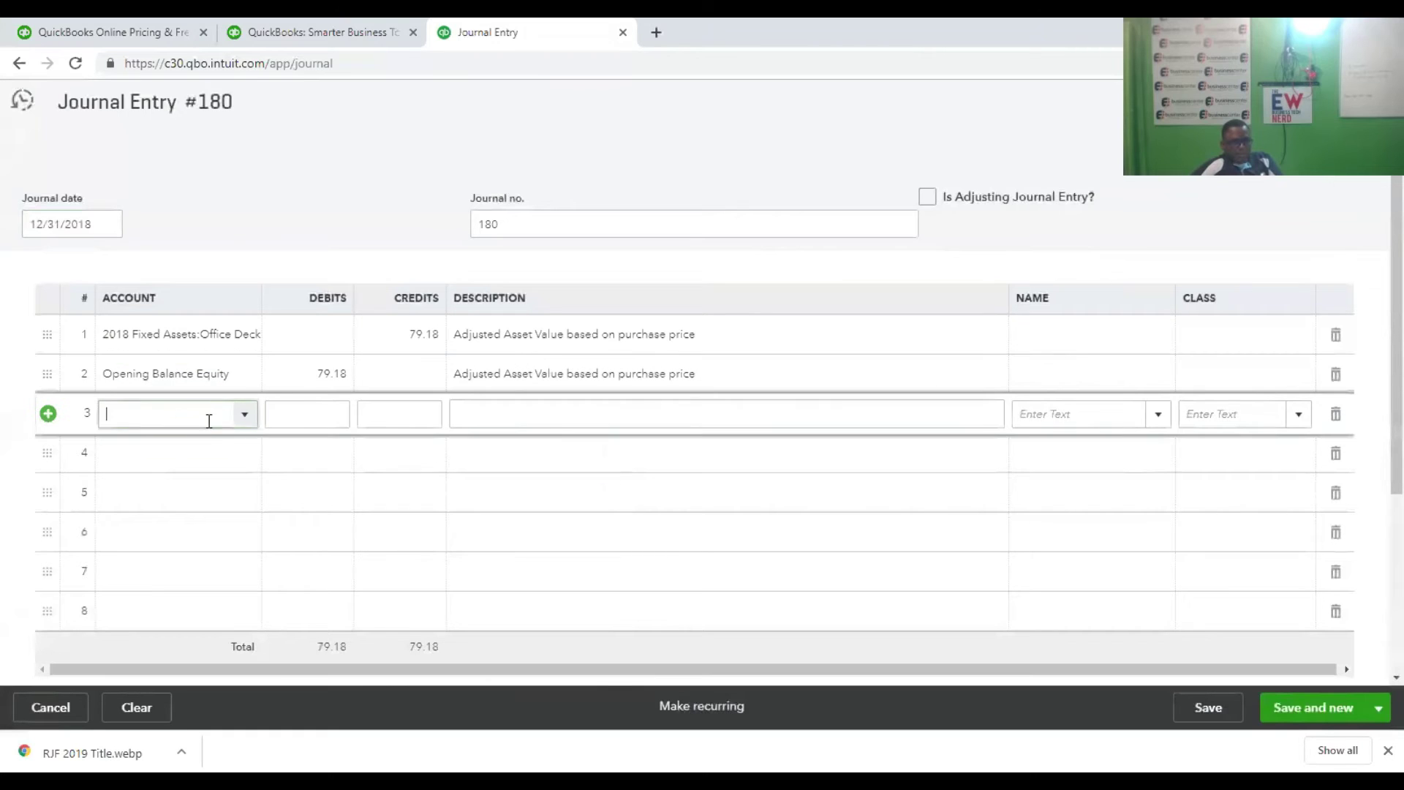
click(248, 419)
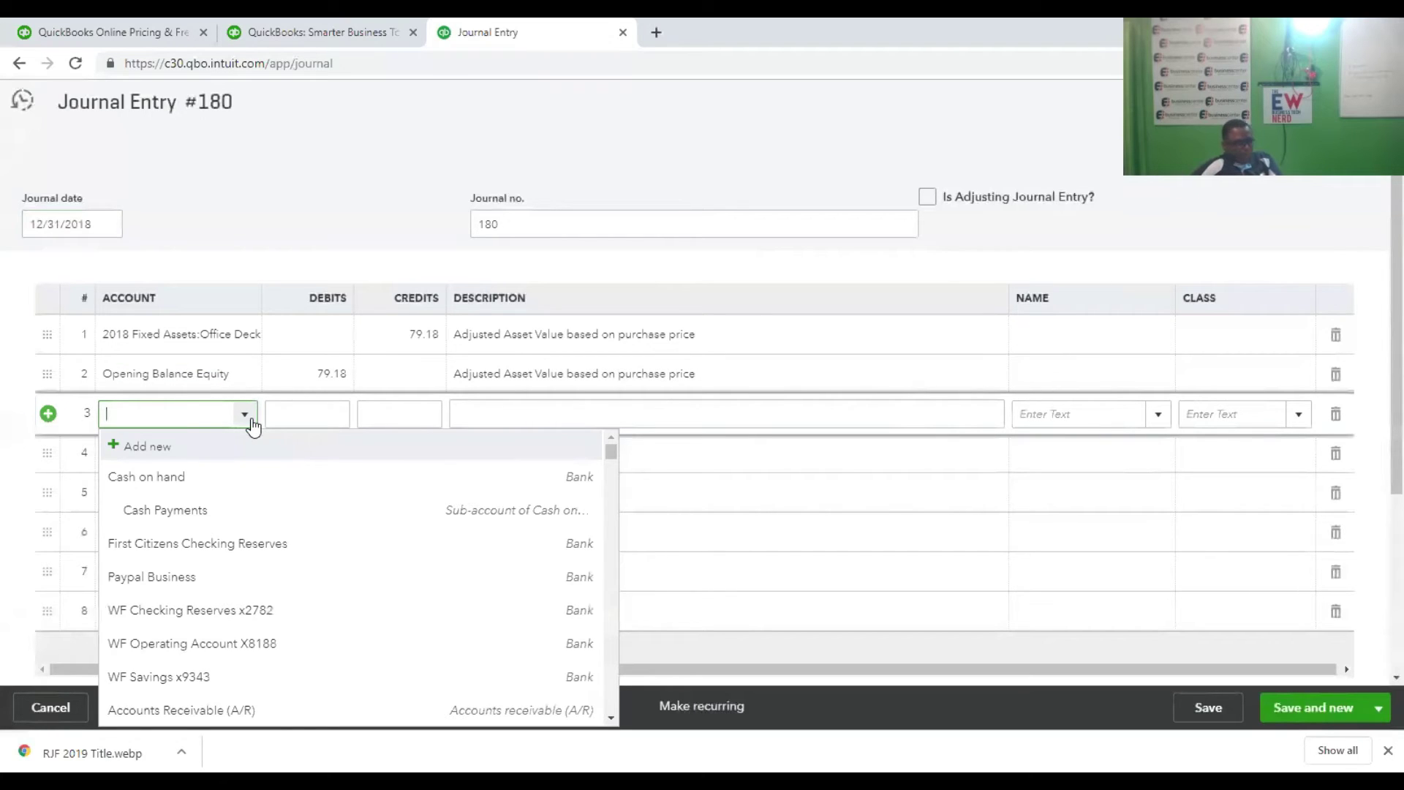
text(o)
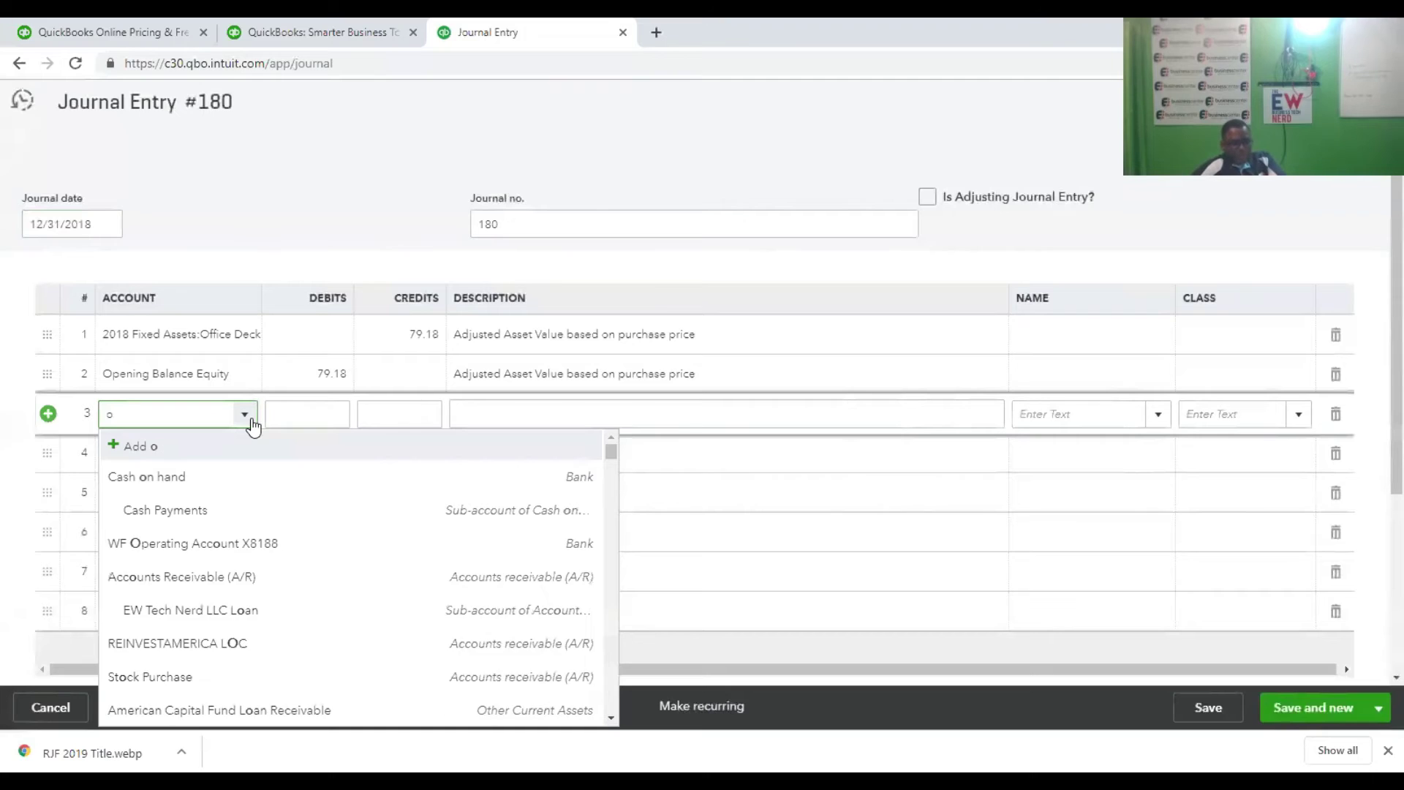
text(ff)
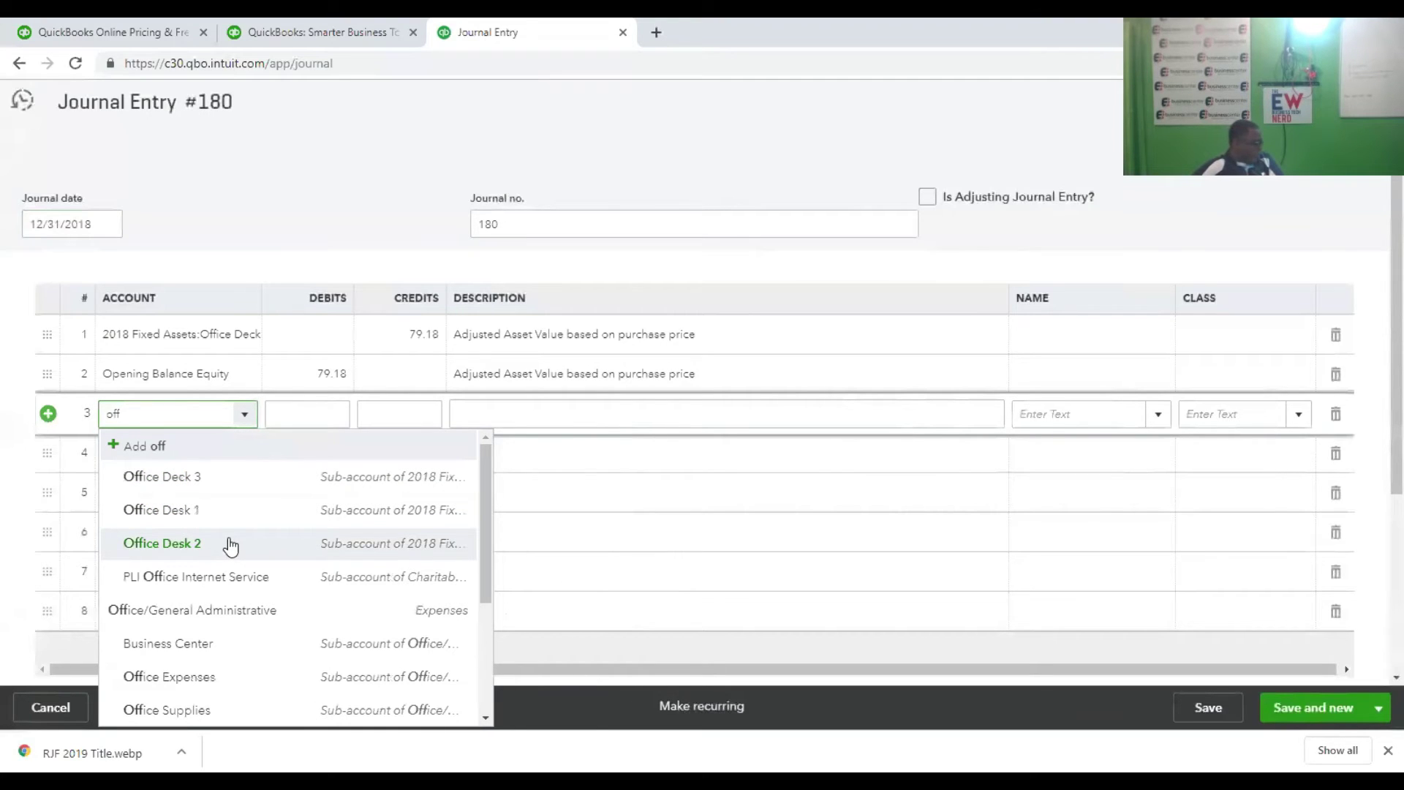
click(231, 545)
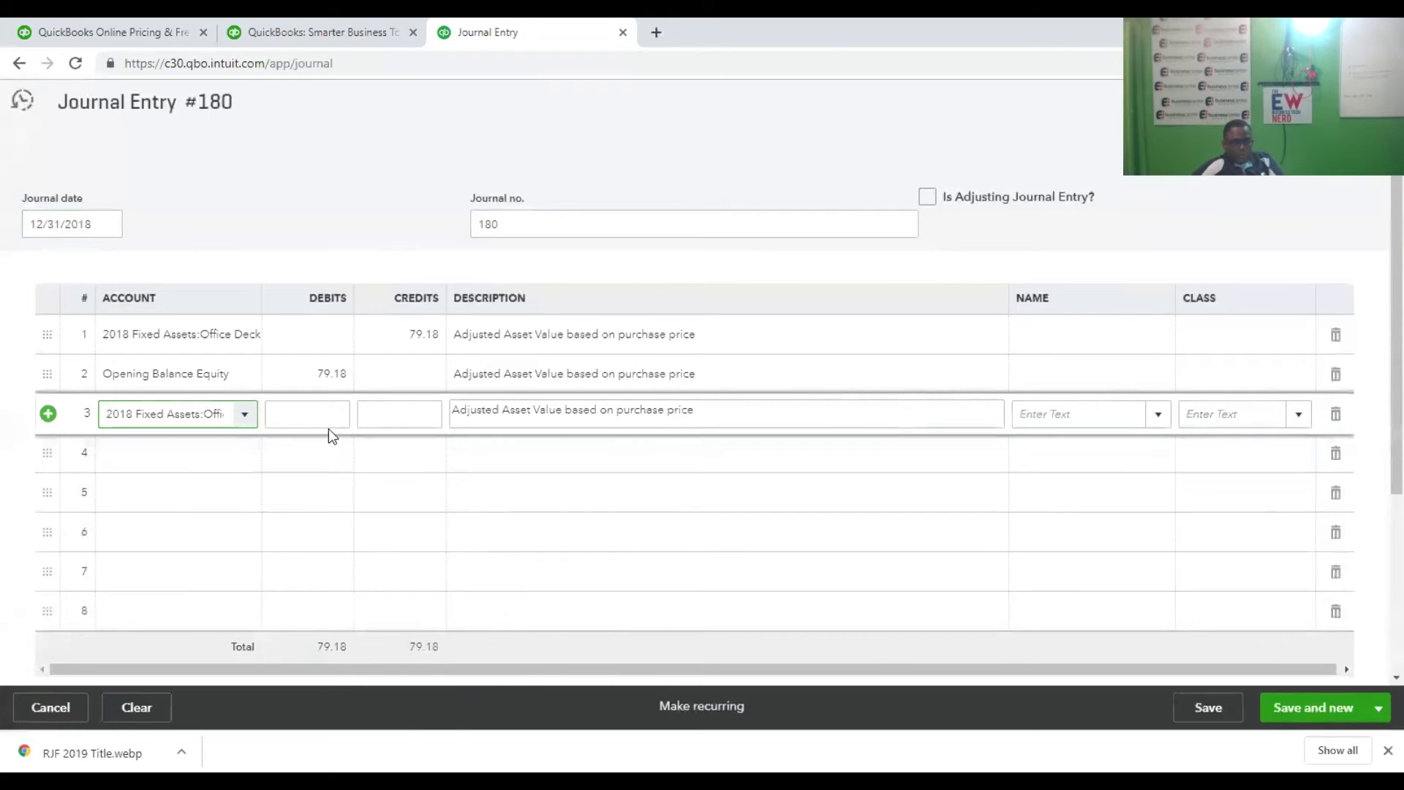
click(409, 415)
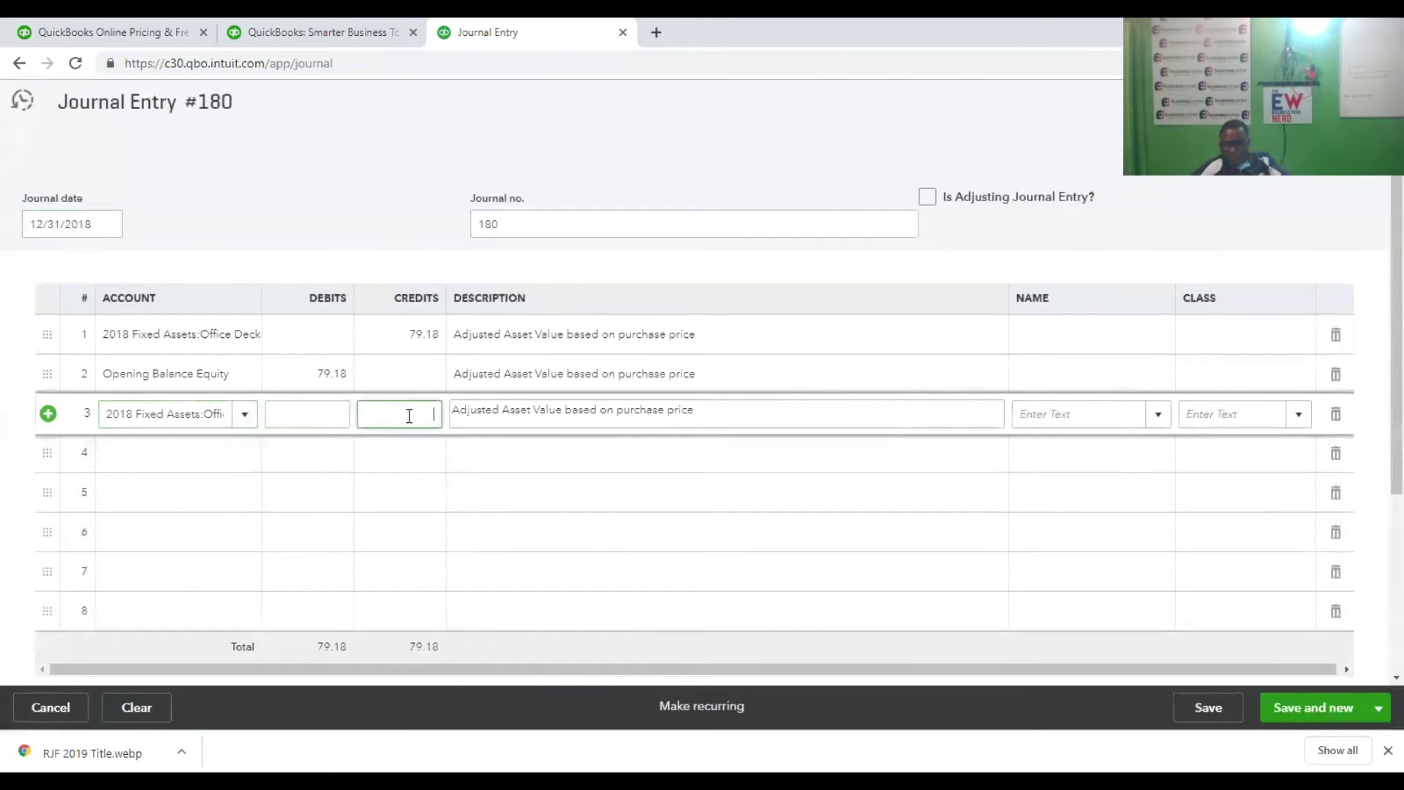
text(156.51)
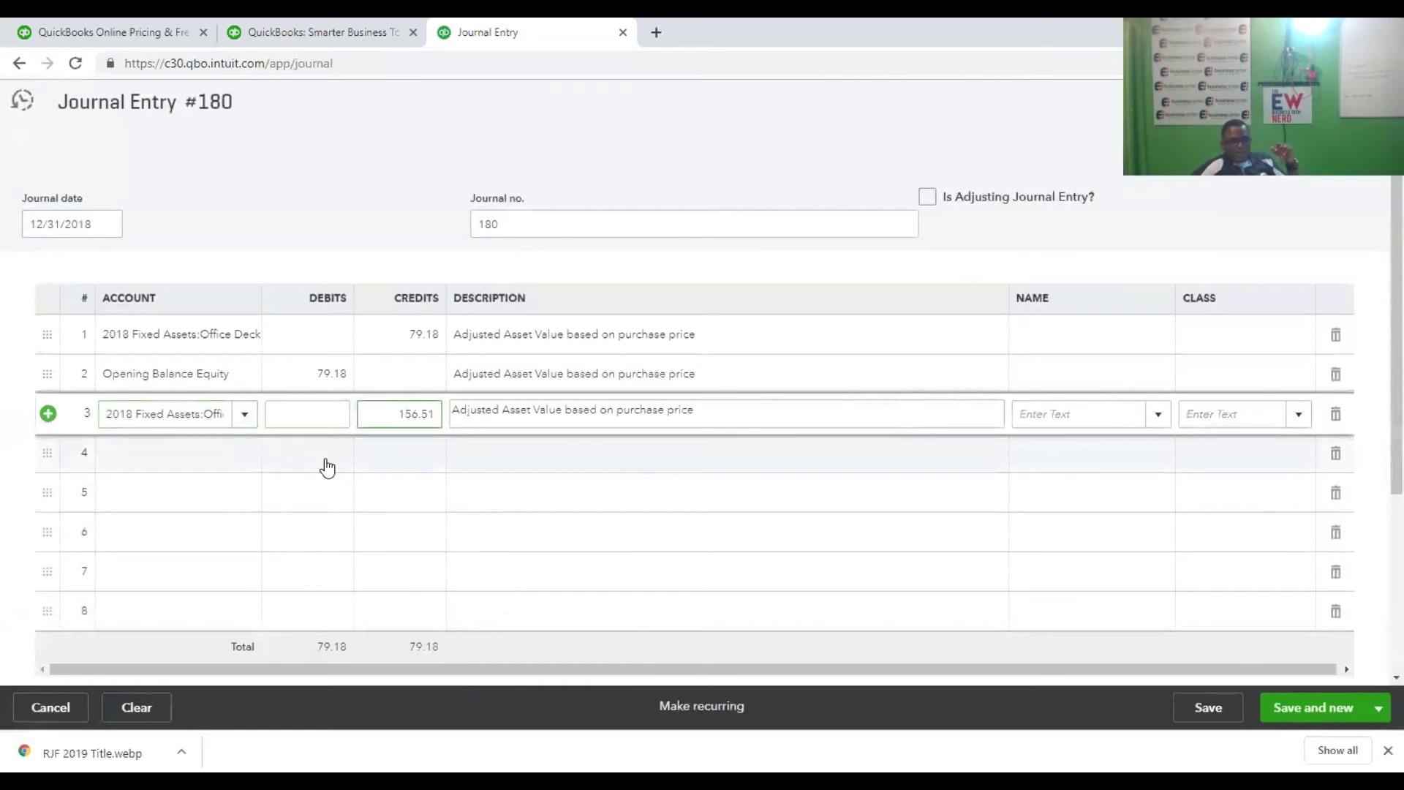
Add Opening Balance Equity as the fourth journal line, with the balancing 156.51 debit.
click(241, 466)
text(Opening Balance Equi)
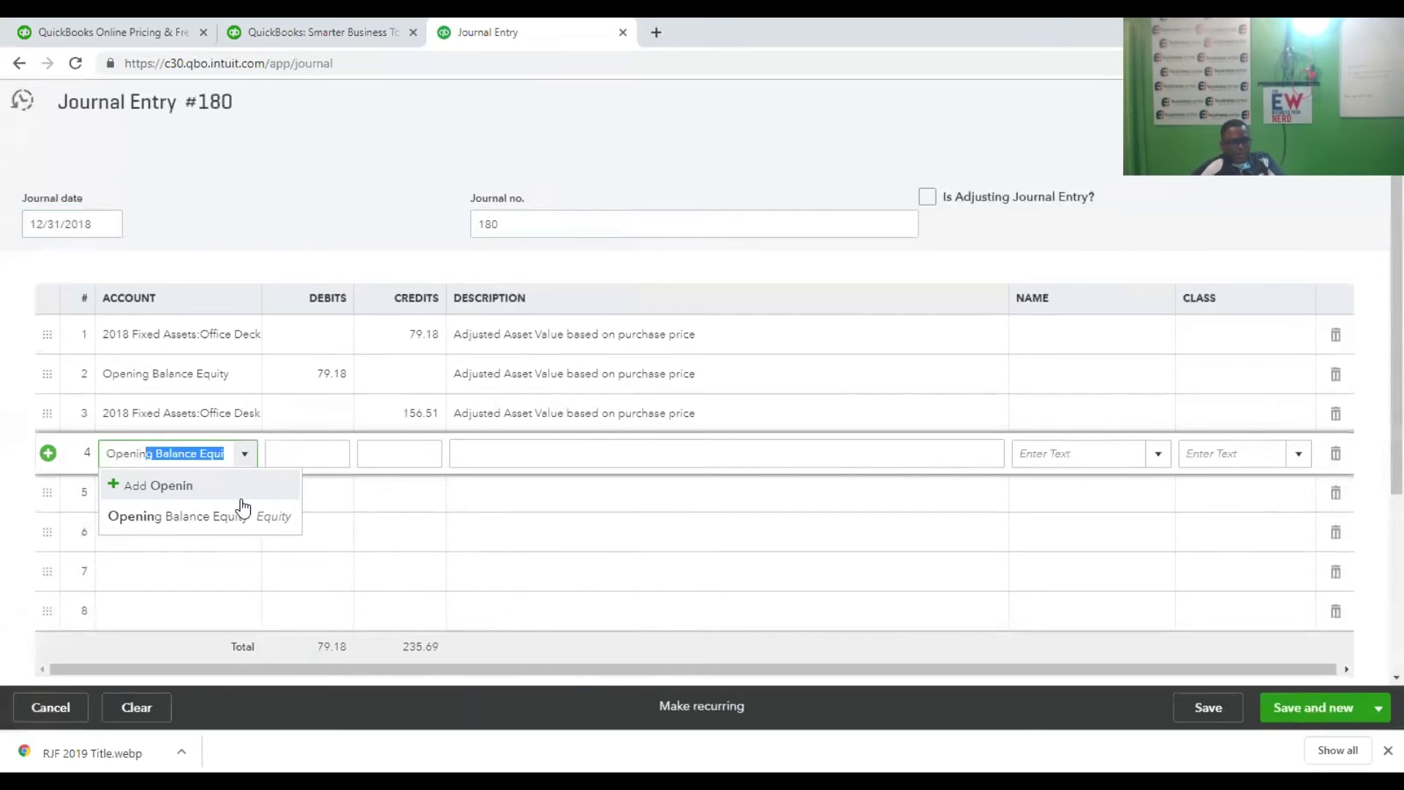
click(241, 514)
Widen the account column to show full account names and choose Office Desk 1 as the fifth line's account.
click(189, 489)
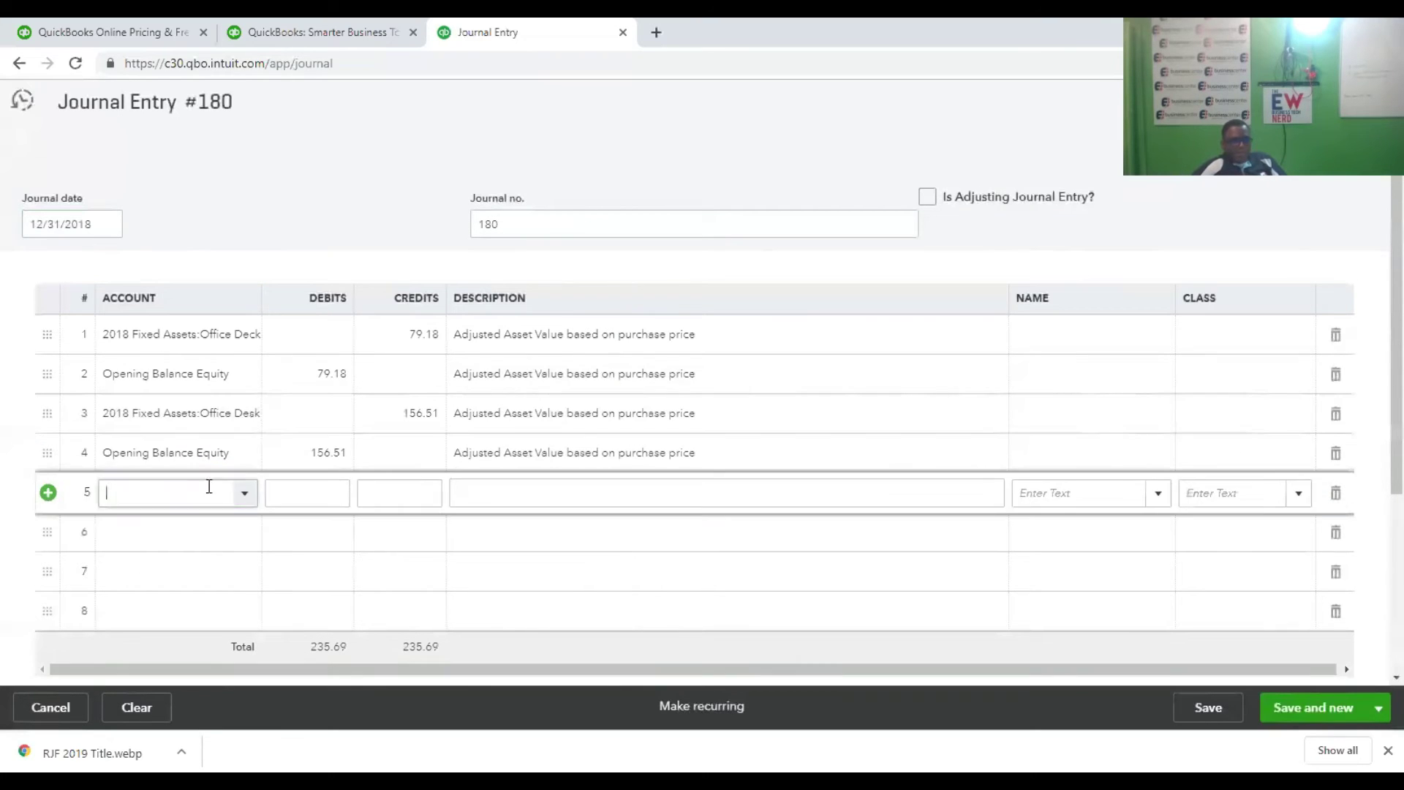
click(245, 498)
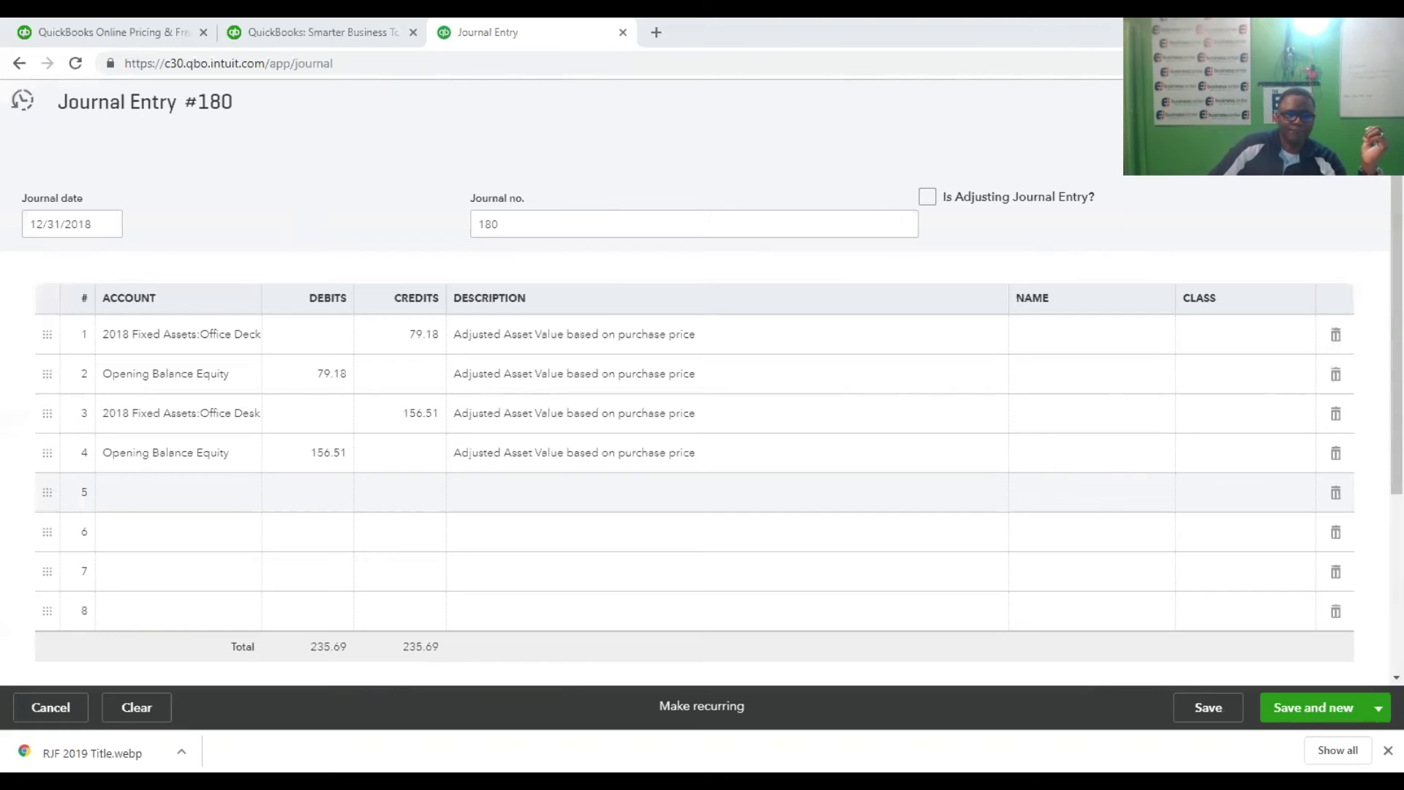
click(219, 485)
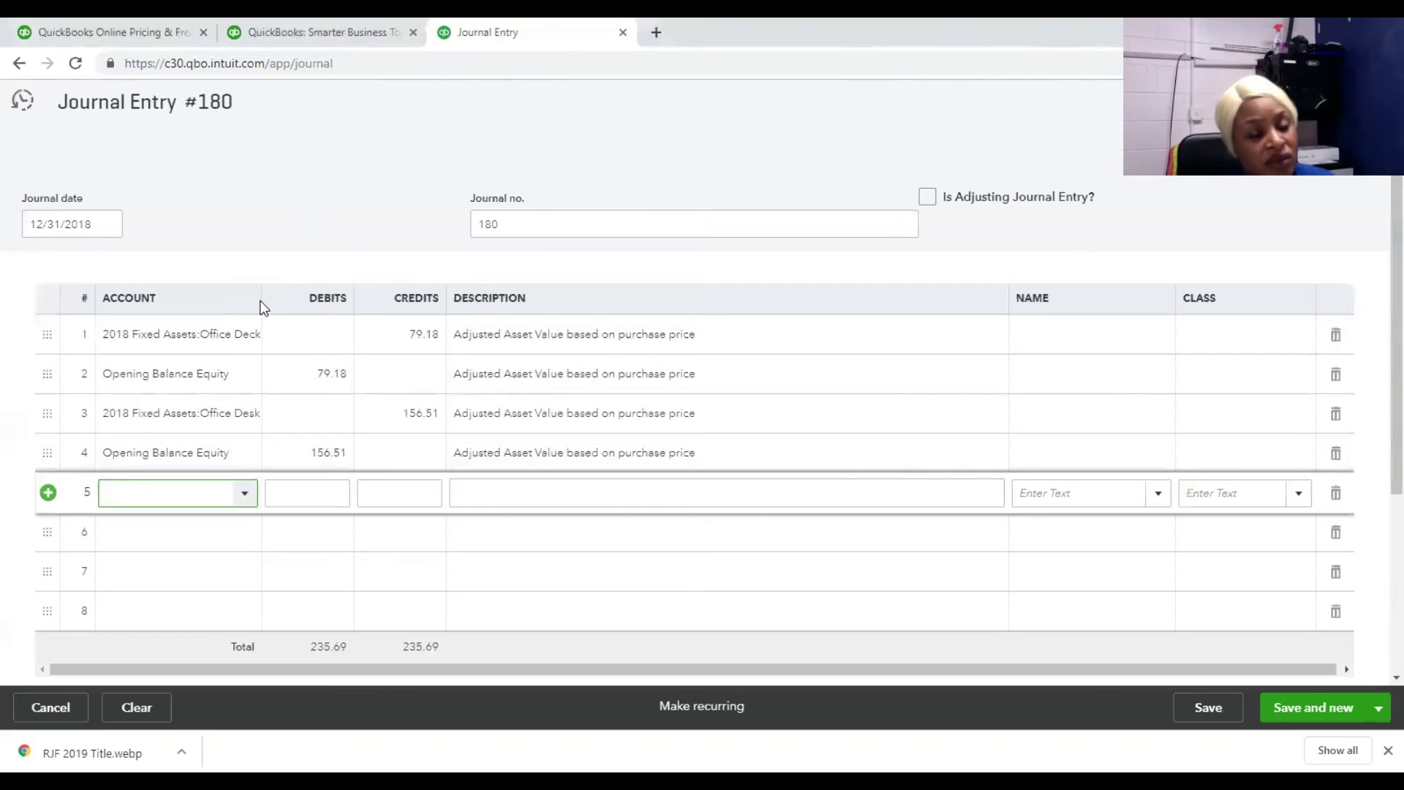
drag(262, 300, 350, 292)
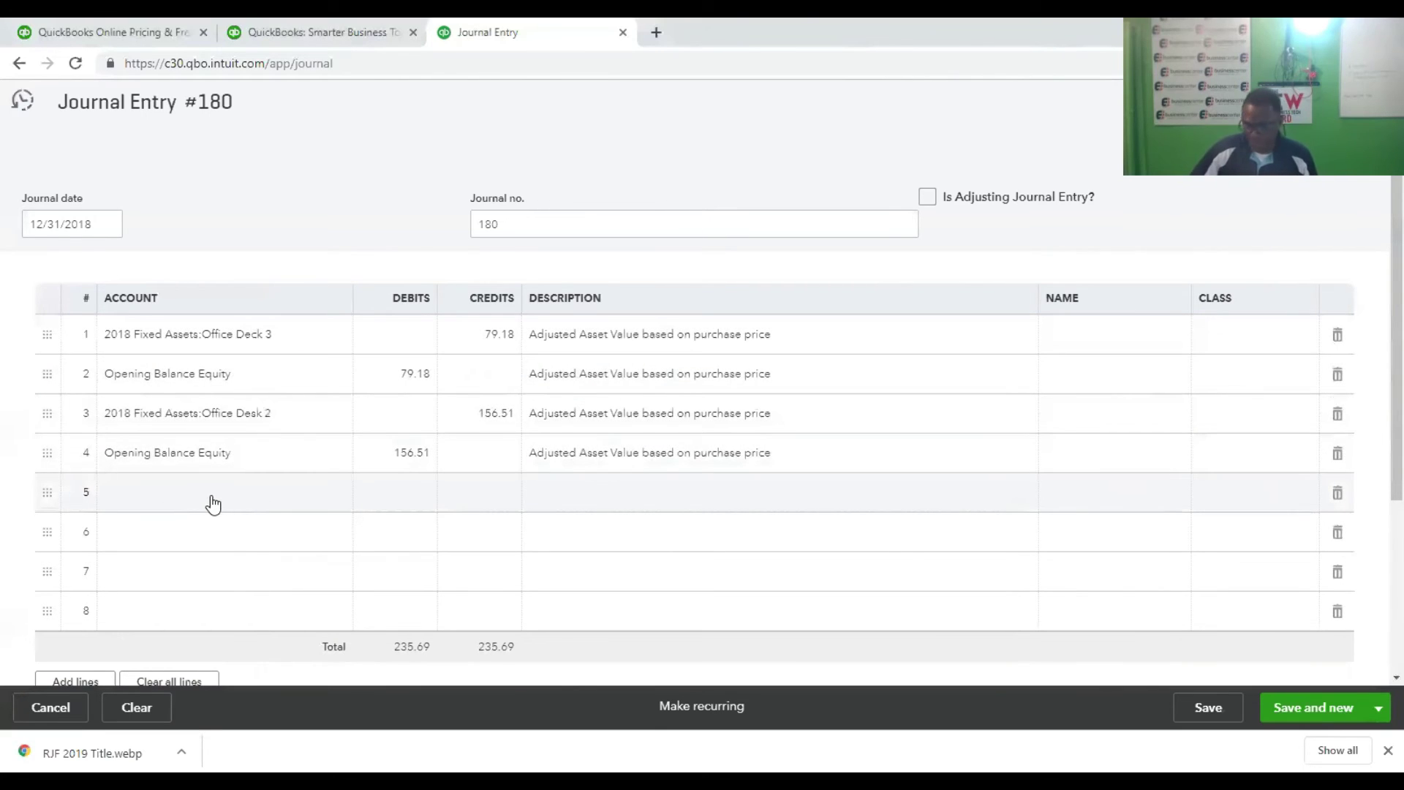
click(213, 494)
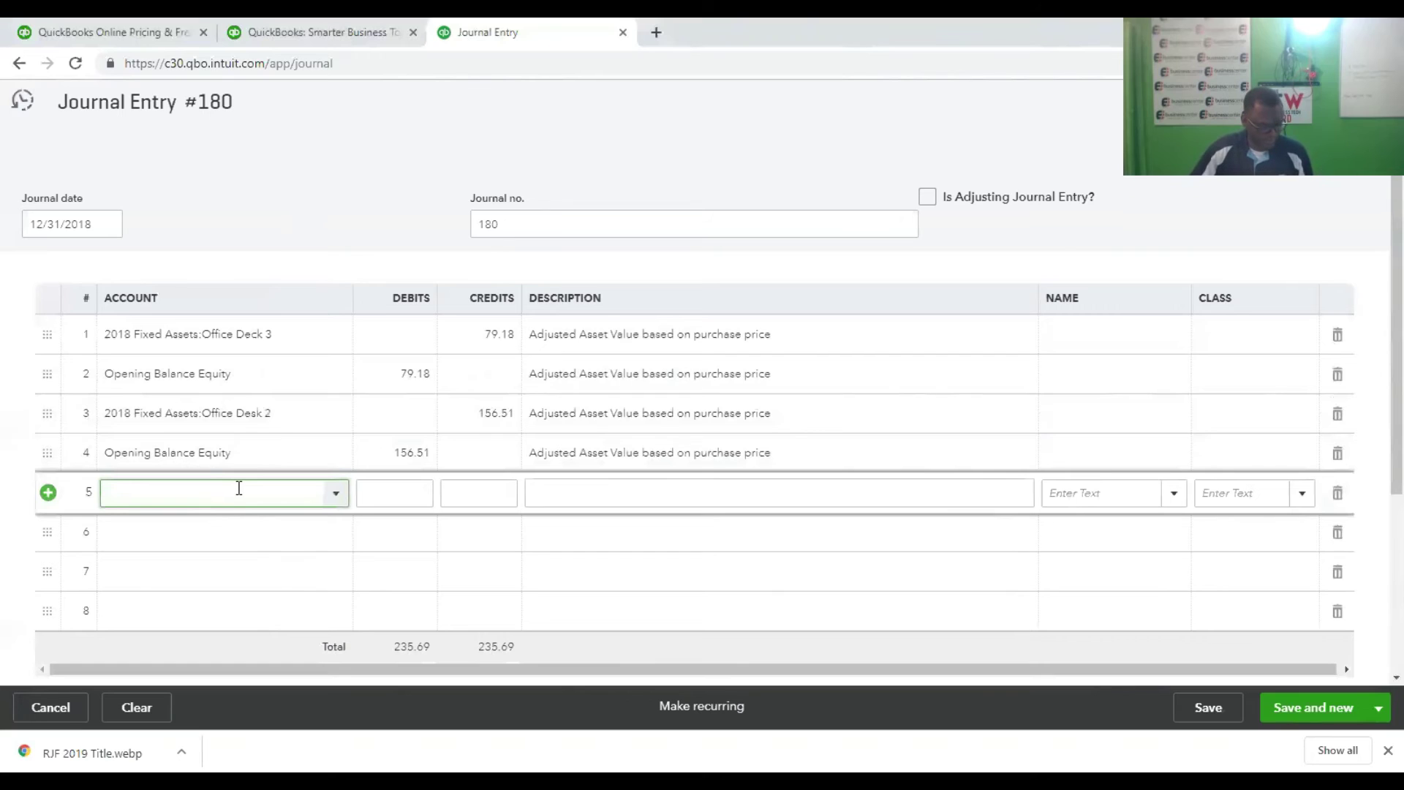
text(offic)
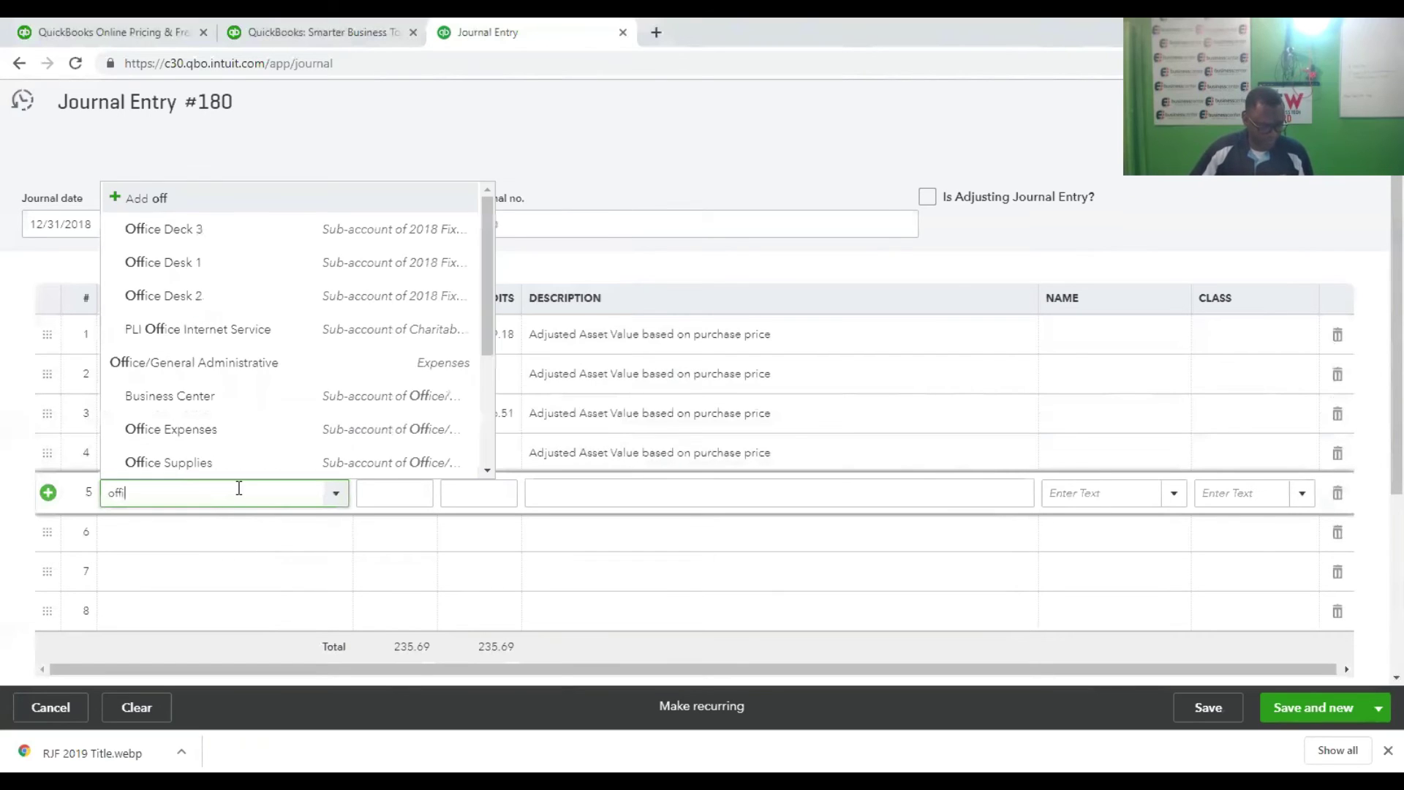
click(194, 265)
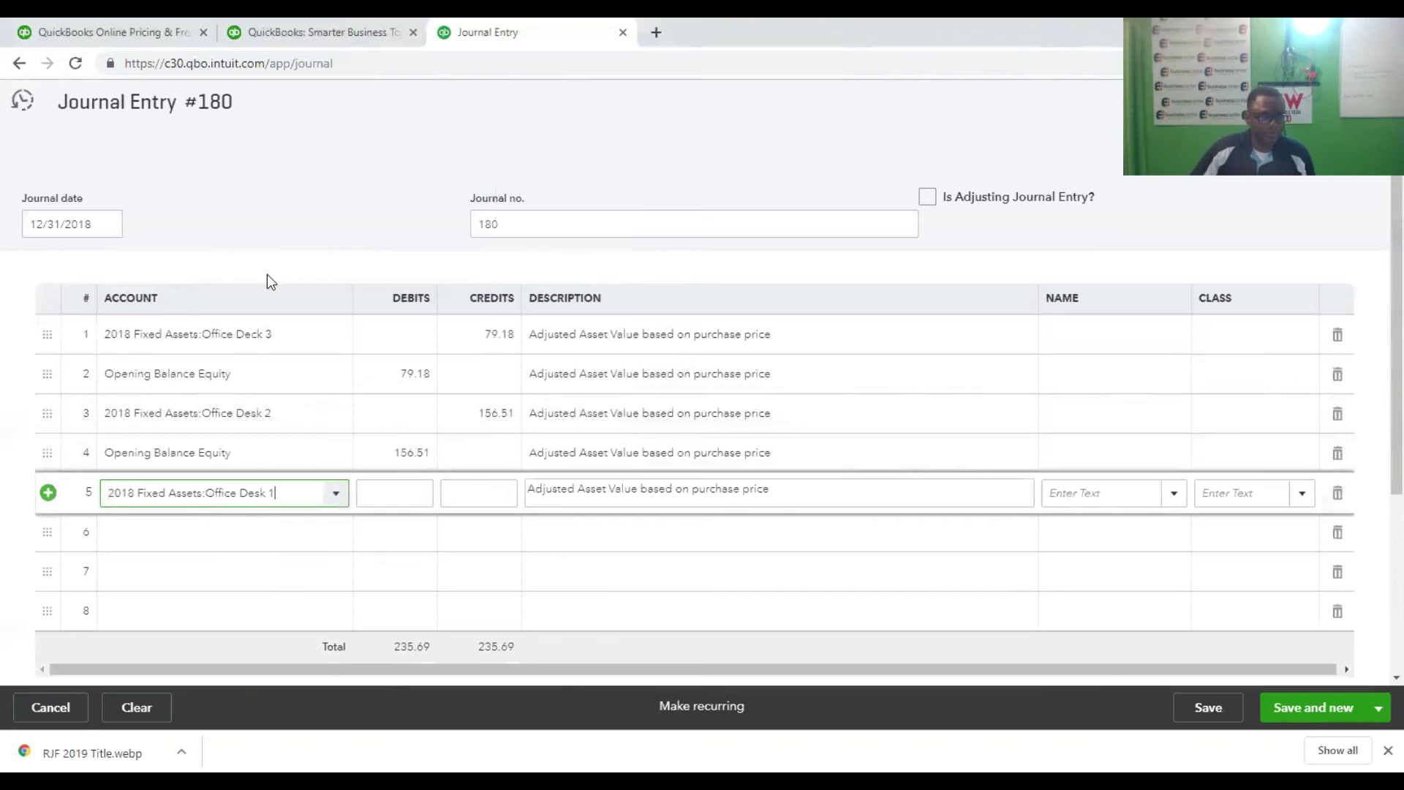
Choose Opening Balance Equity as the account for the sixth journal line.
click(251, 544)
text(op)
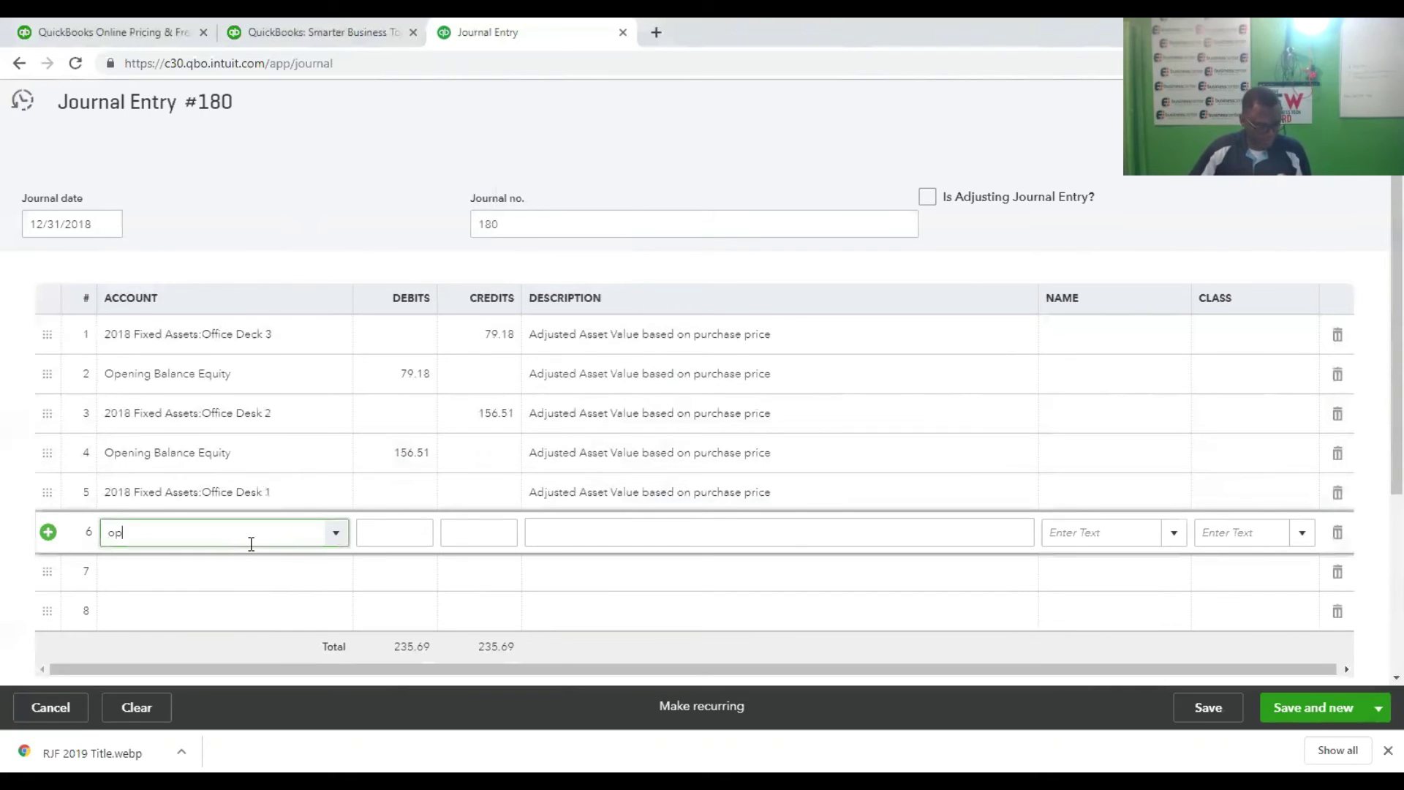
text(ening Balance Equity)
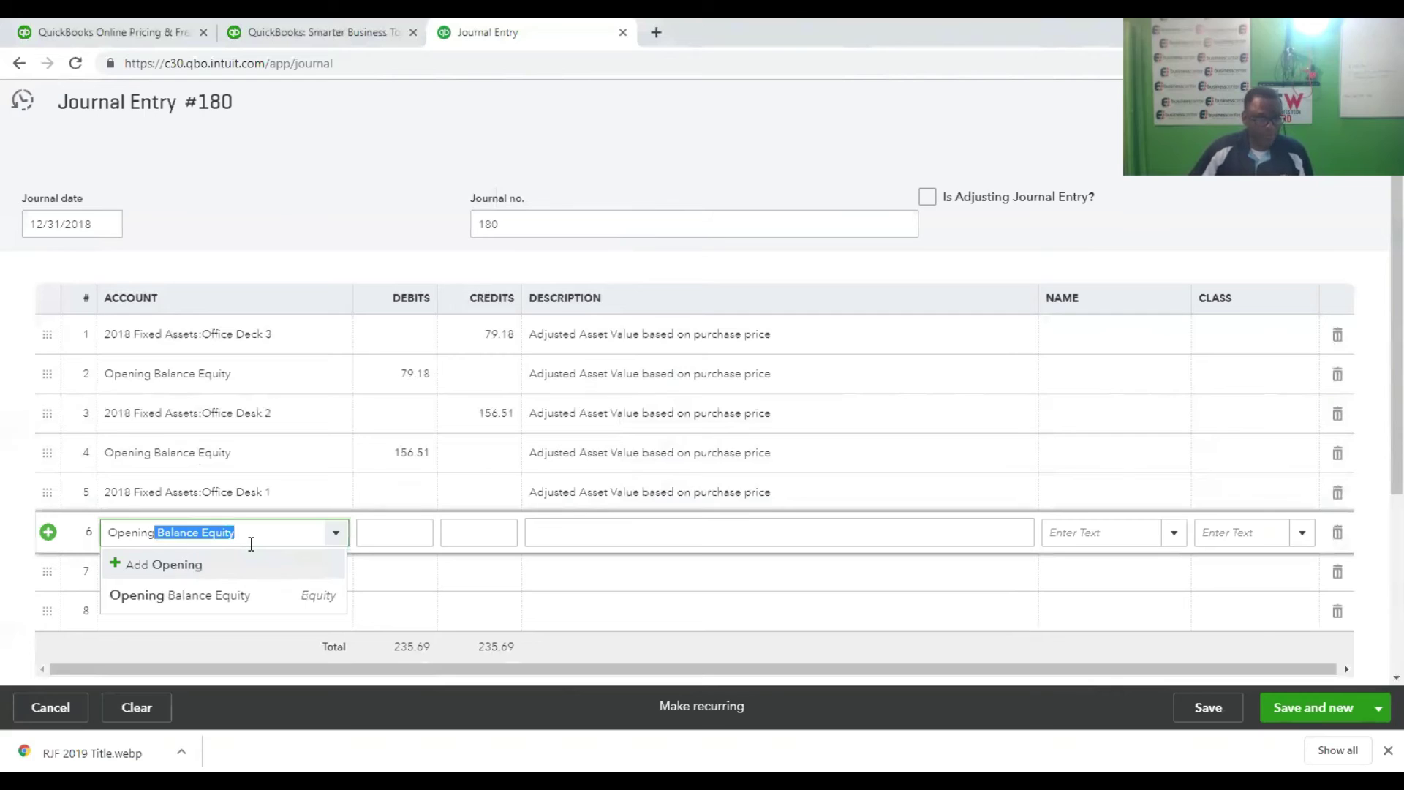
click(251, 595)
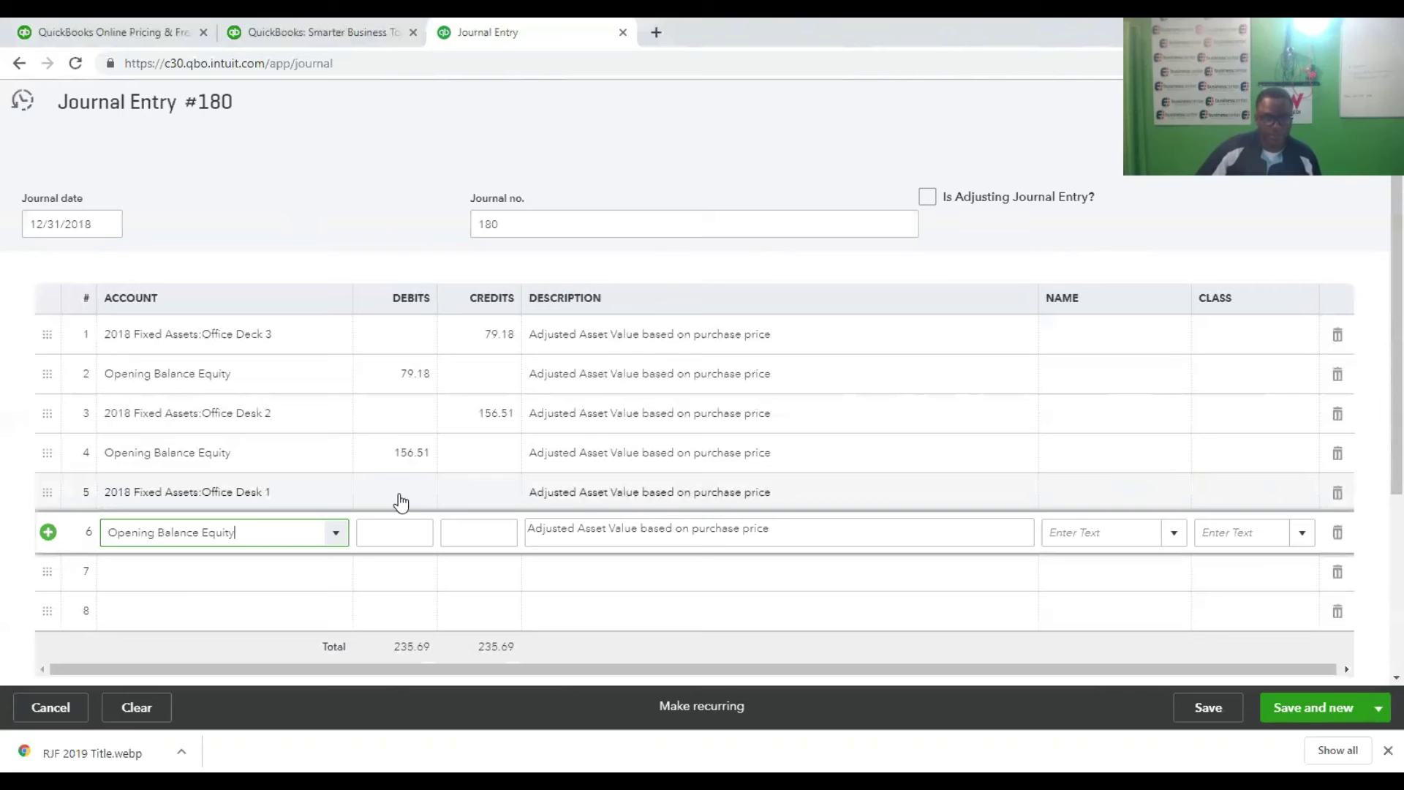
Credit Office Desk 1 79.76 on the fifth line and debit Opening Balance Equity 79.76 on the sixth.
click(486, 492)
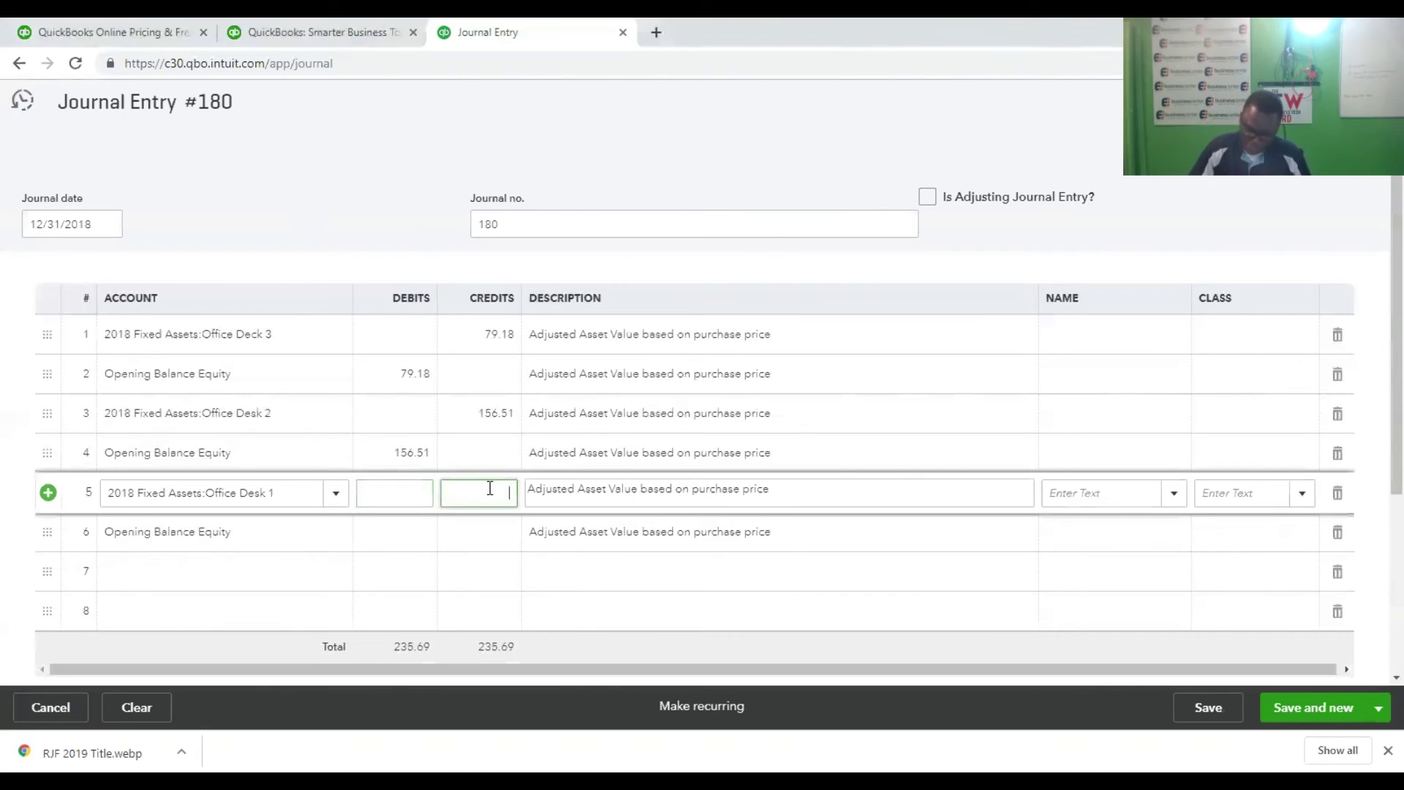
text(79.76)
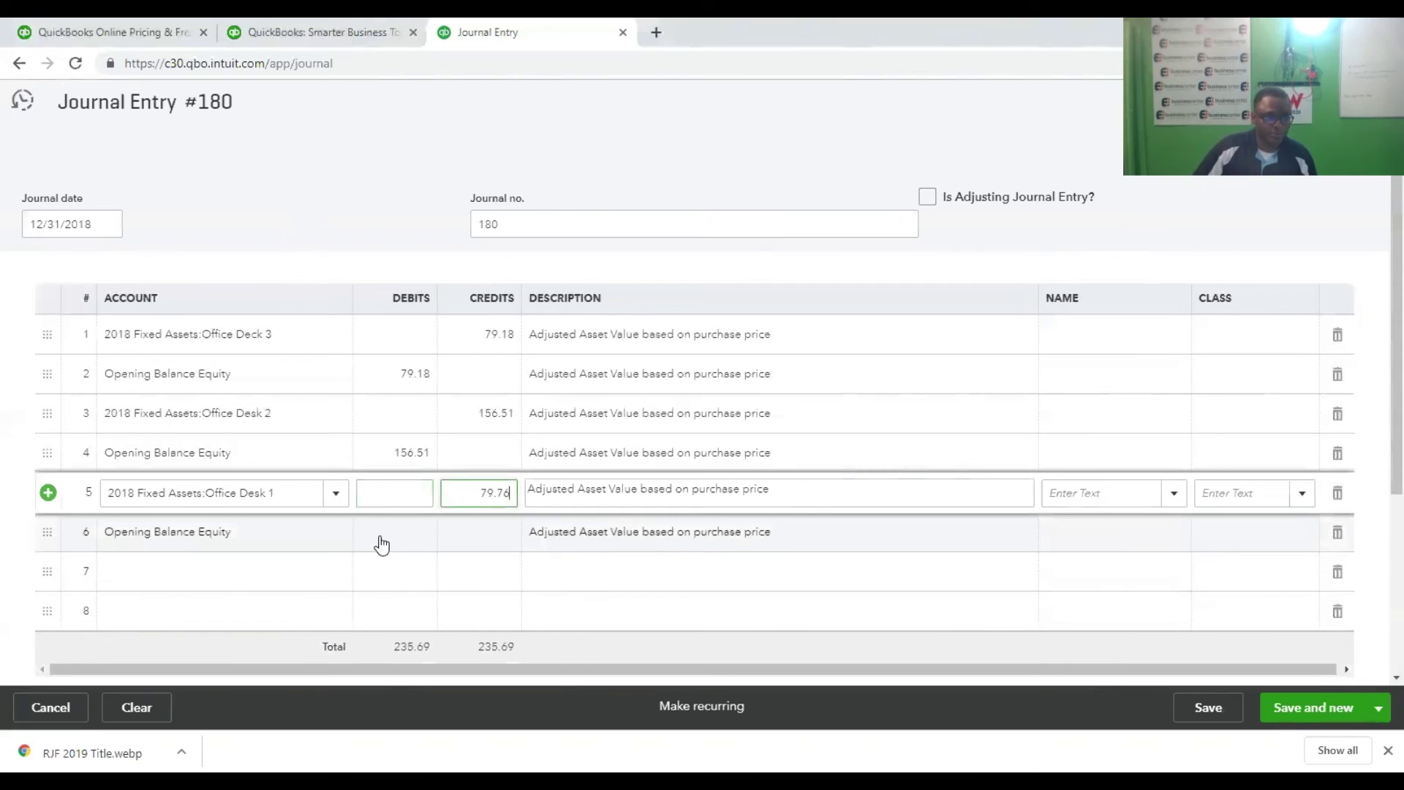
click(381, 537)
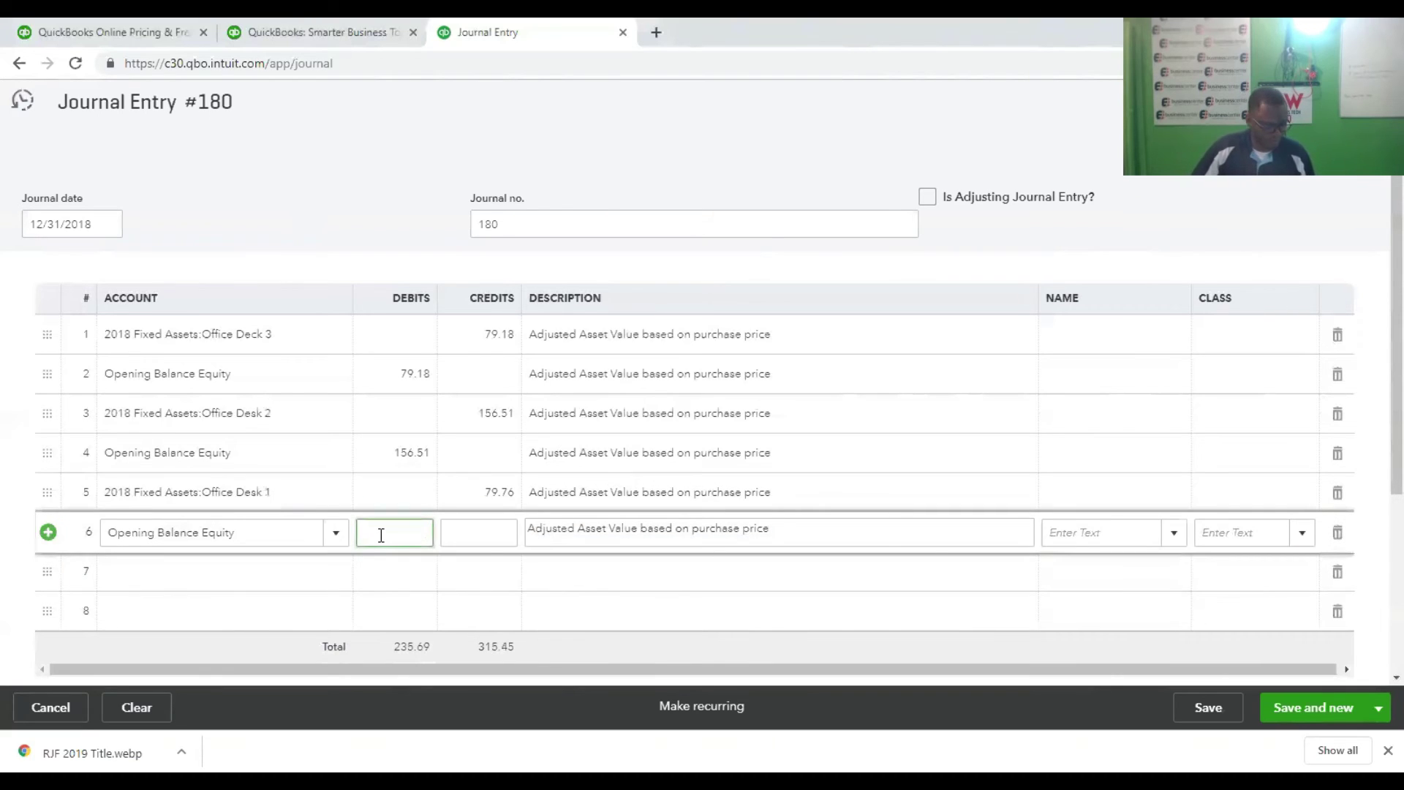
text(79)
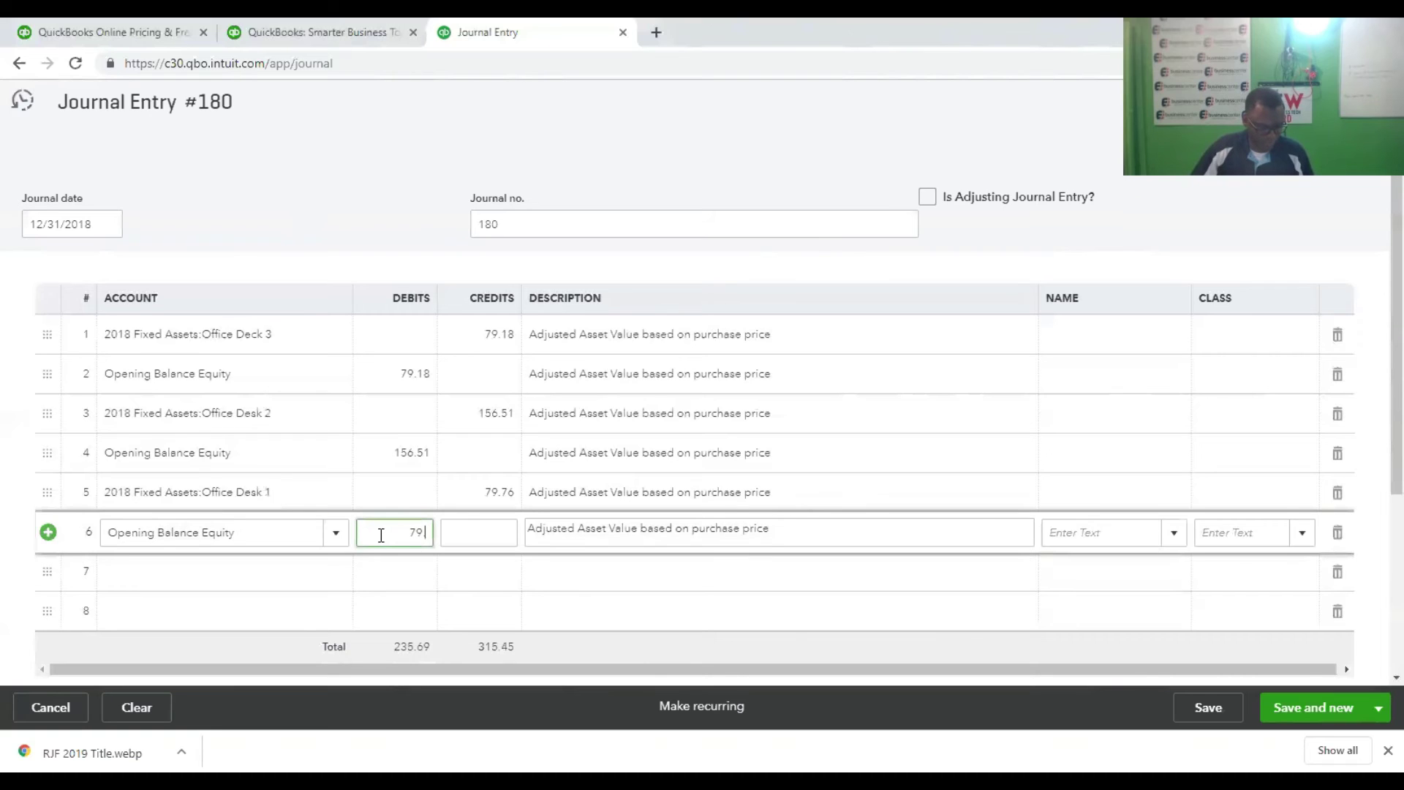
text(.76)
click(385, 569)
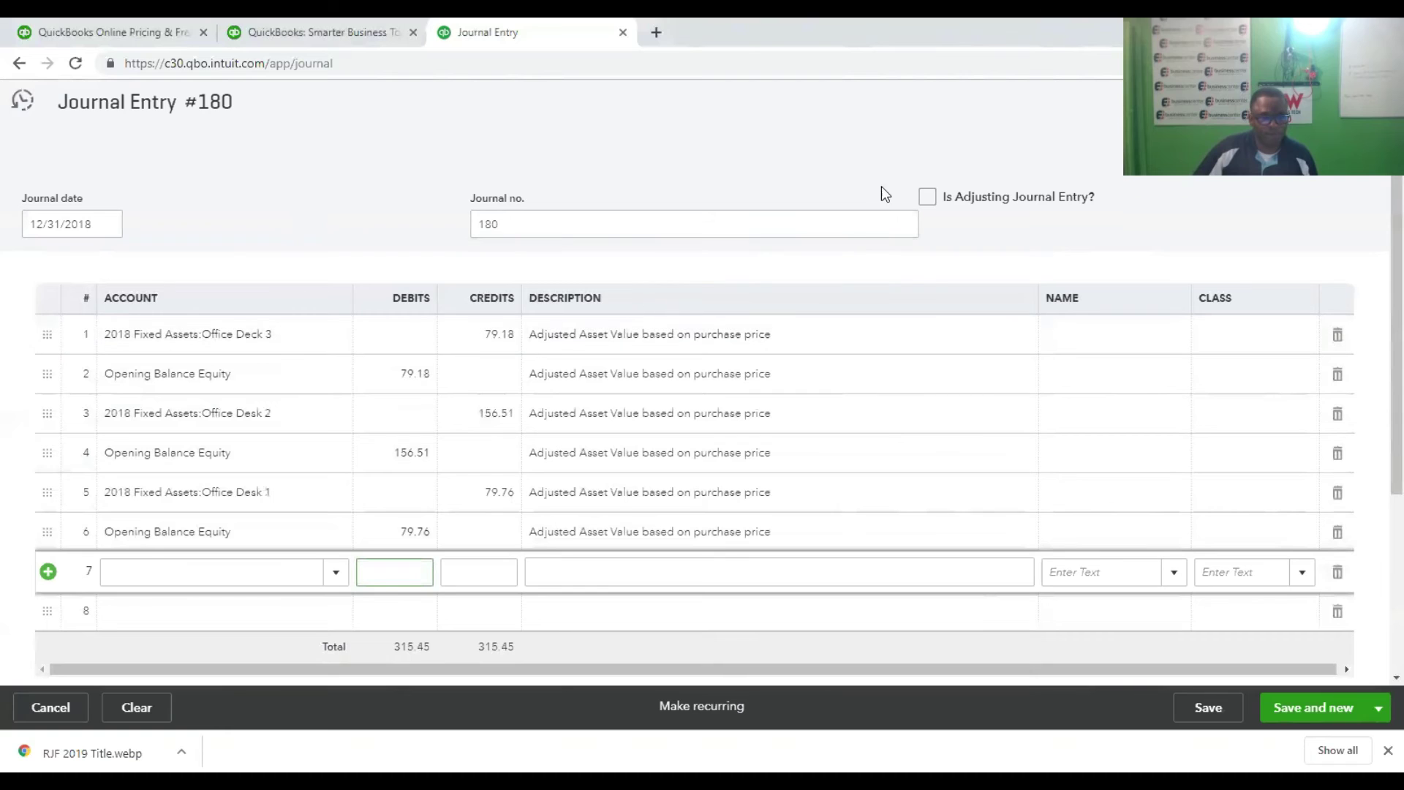
Mark journal entry 180 as an adjusting journal entry and save it.
click(927, 197)
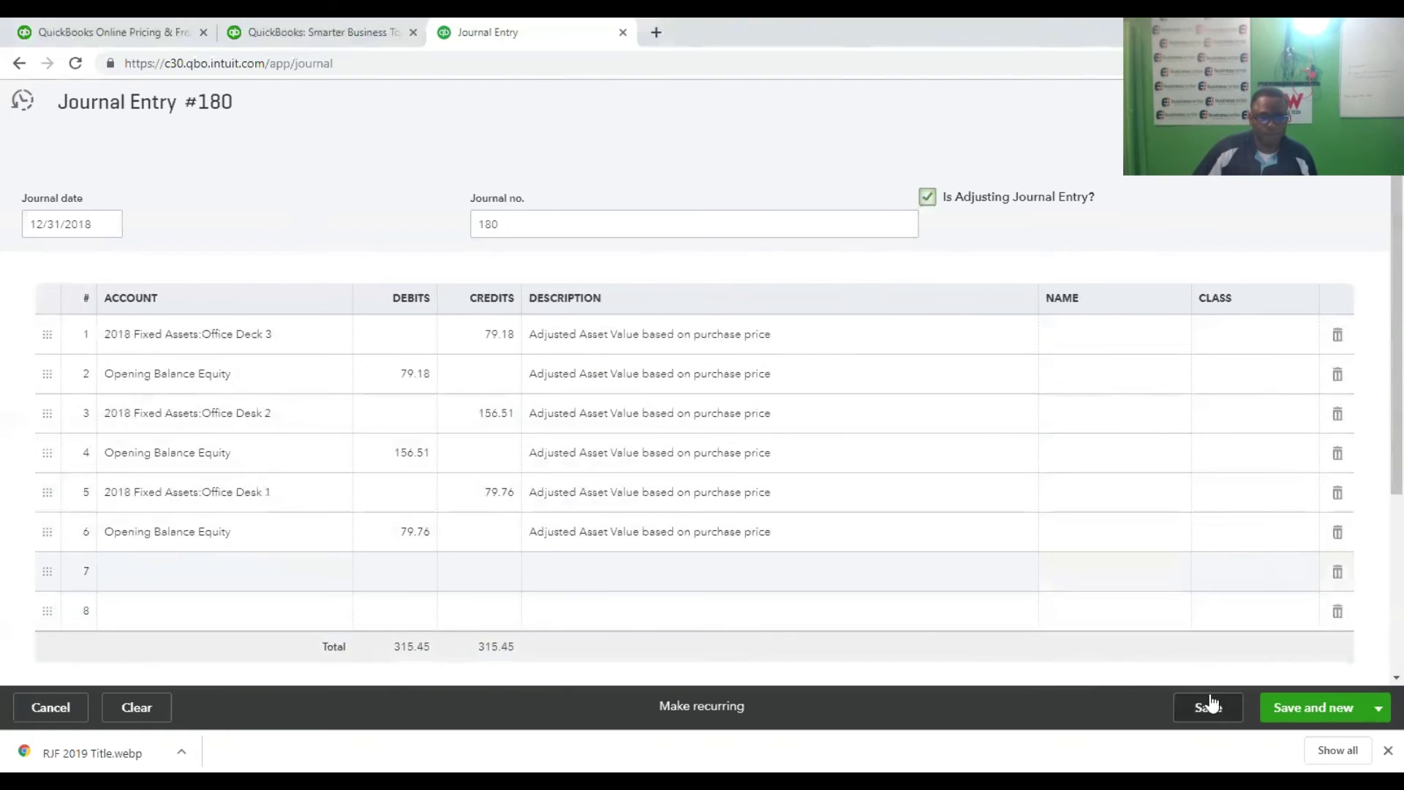
click(1216, 713)
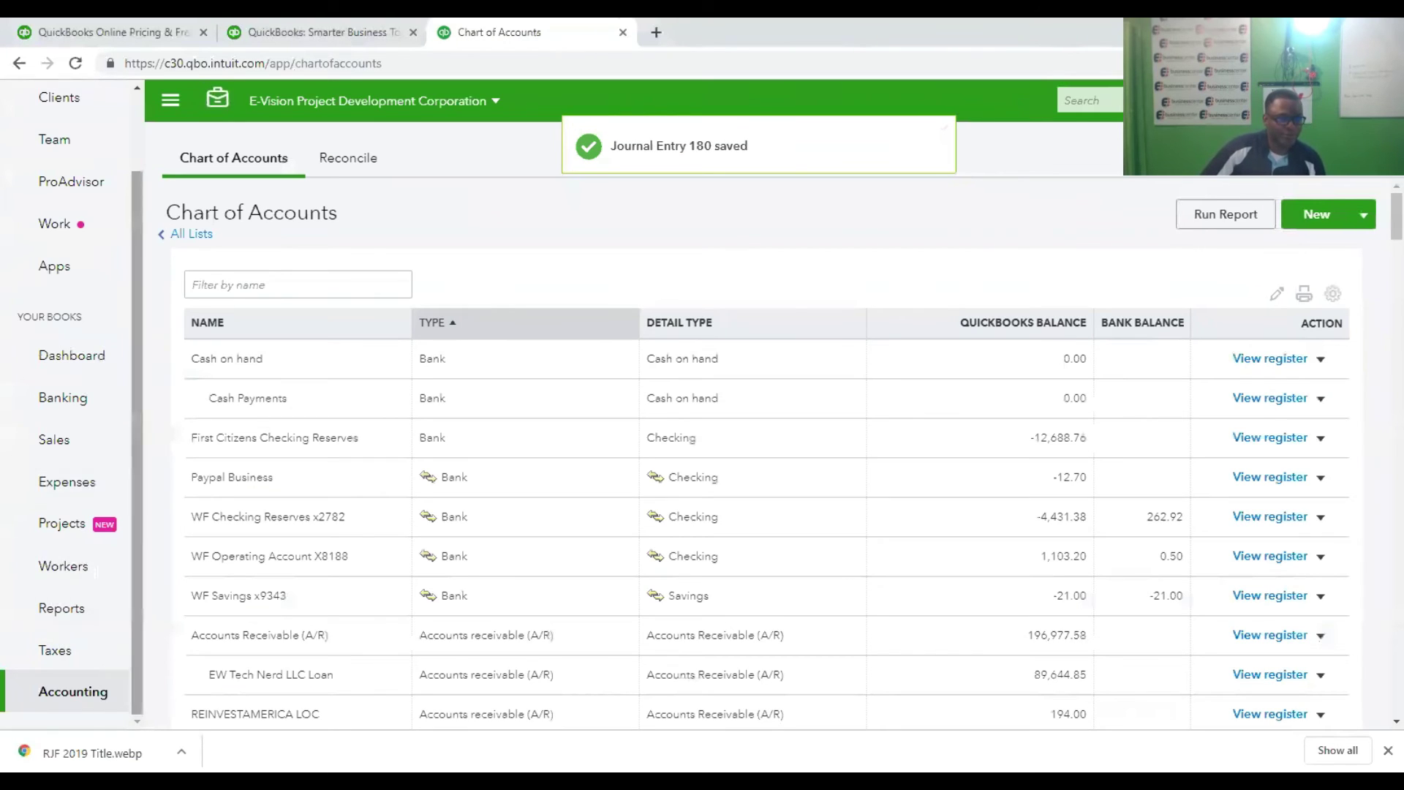
Open last month's Balance Sheet report and examine the Office Deck 3, Office Desk 1 and 2, and other 2018 Fixed Assets balances.
click(57, 615)
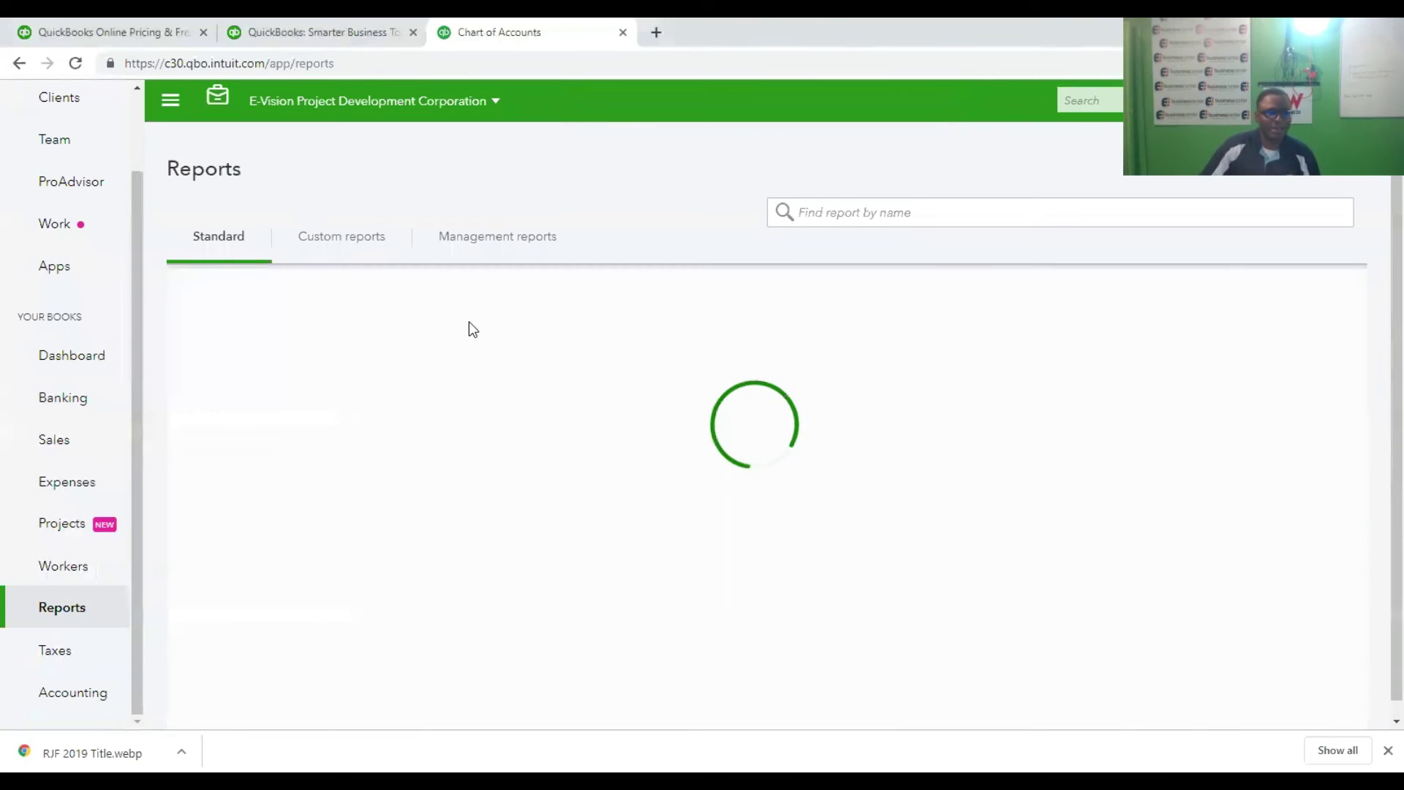
click(278, 410)
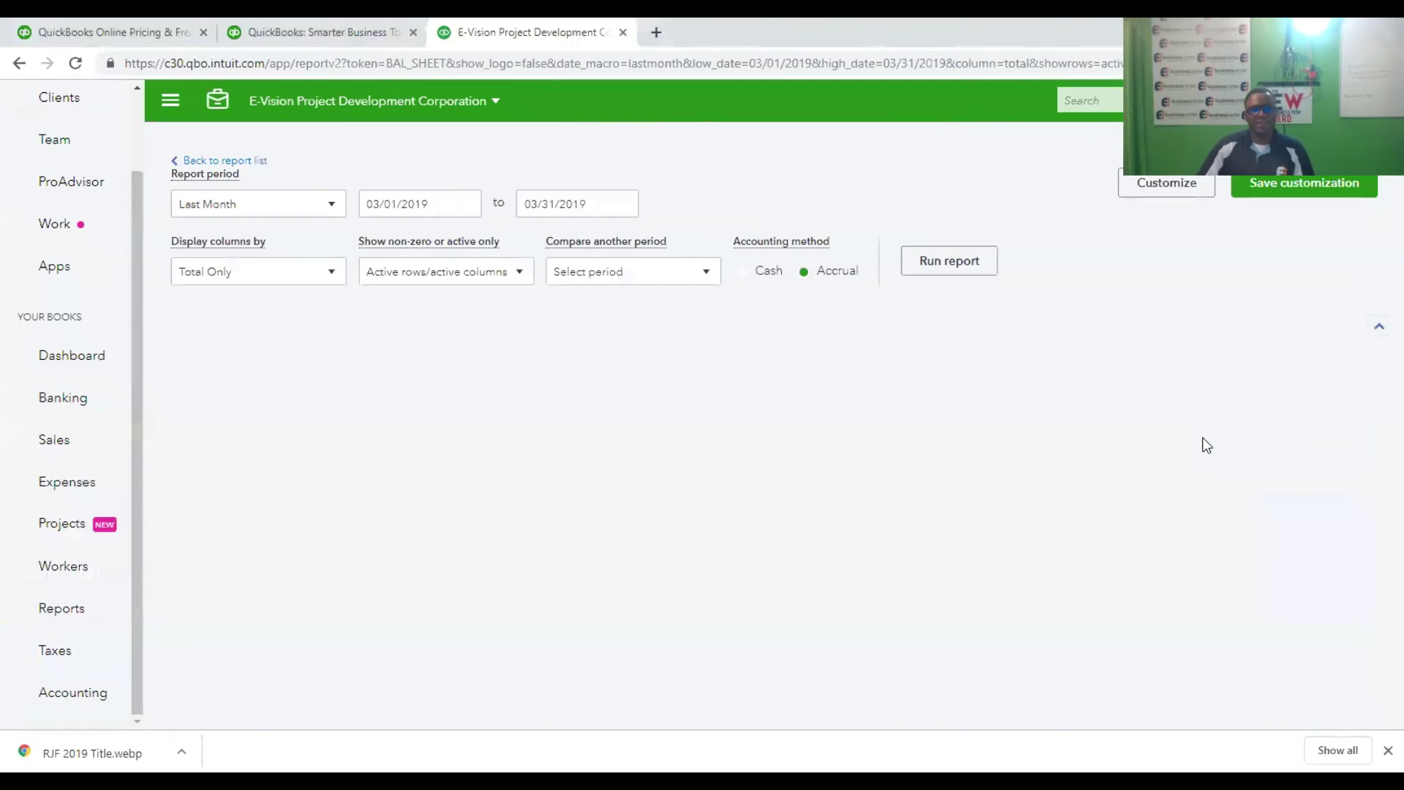
scroll(1206, 445, down, 10)
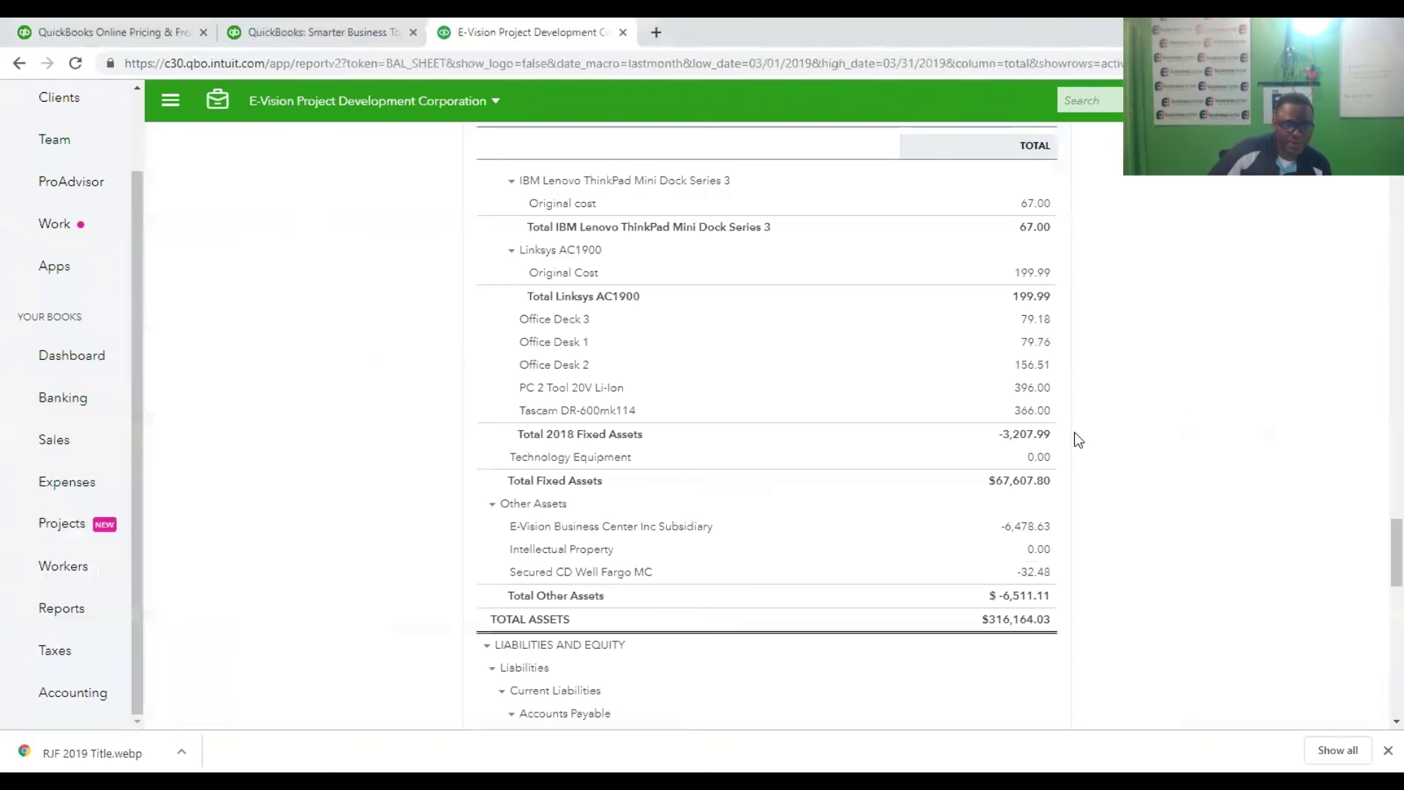
scroll(1050, 411, down, 1)
scroll(1050, 413, up, 1)
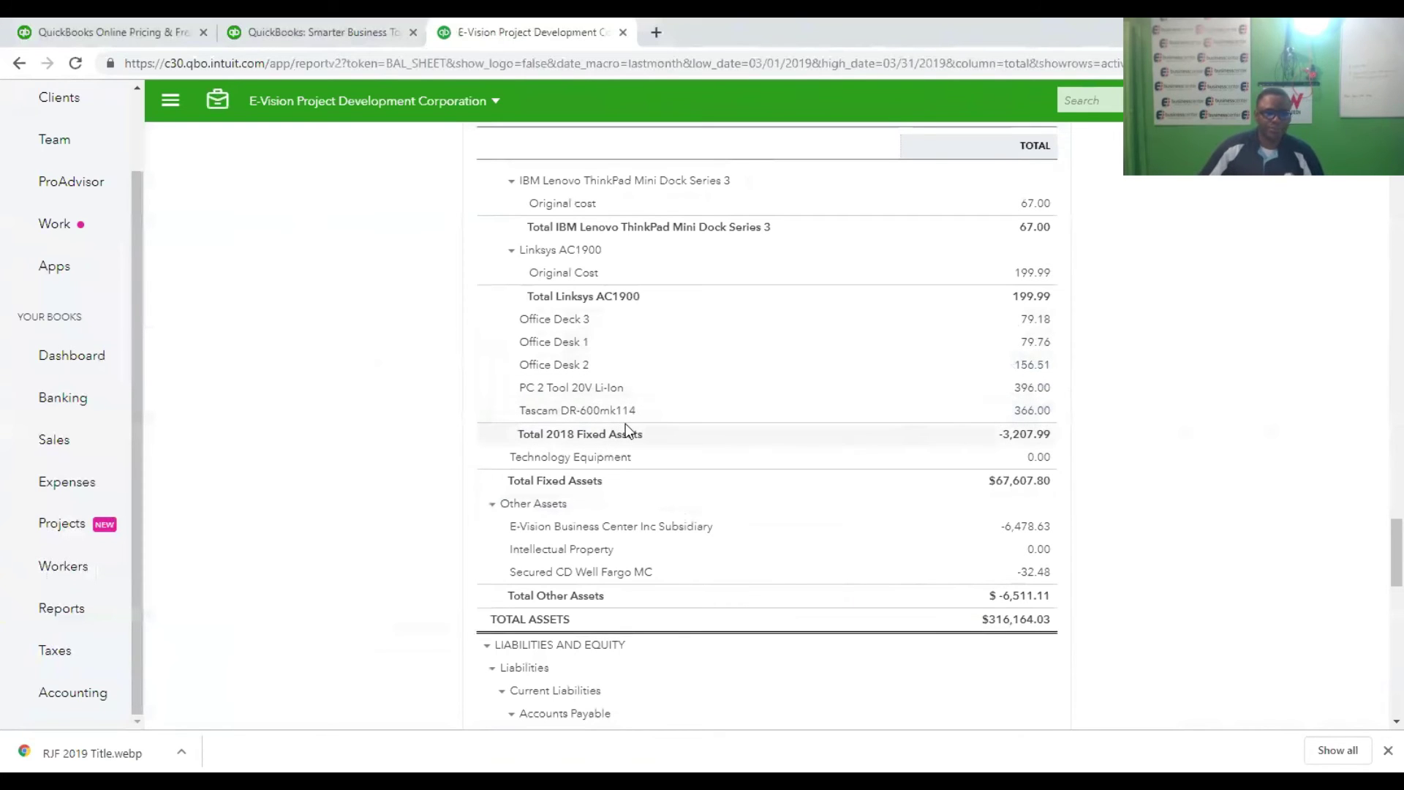
scroll(625, 422, up, 3)
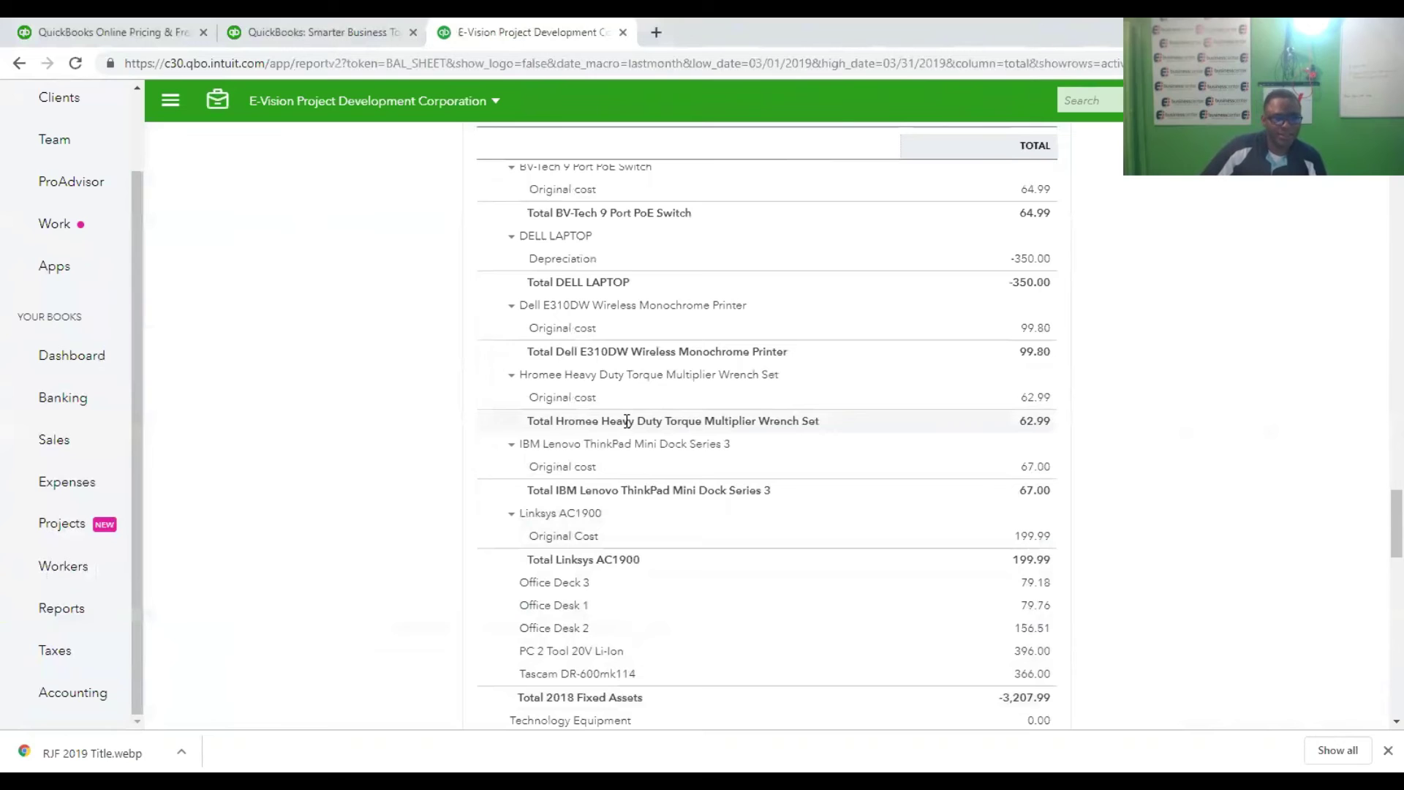
scroll(667, 363, up, 2)
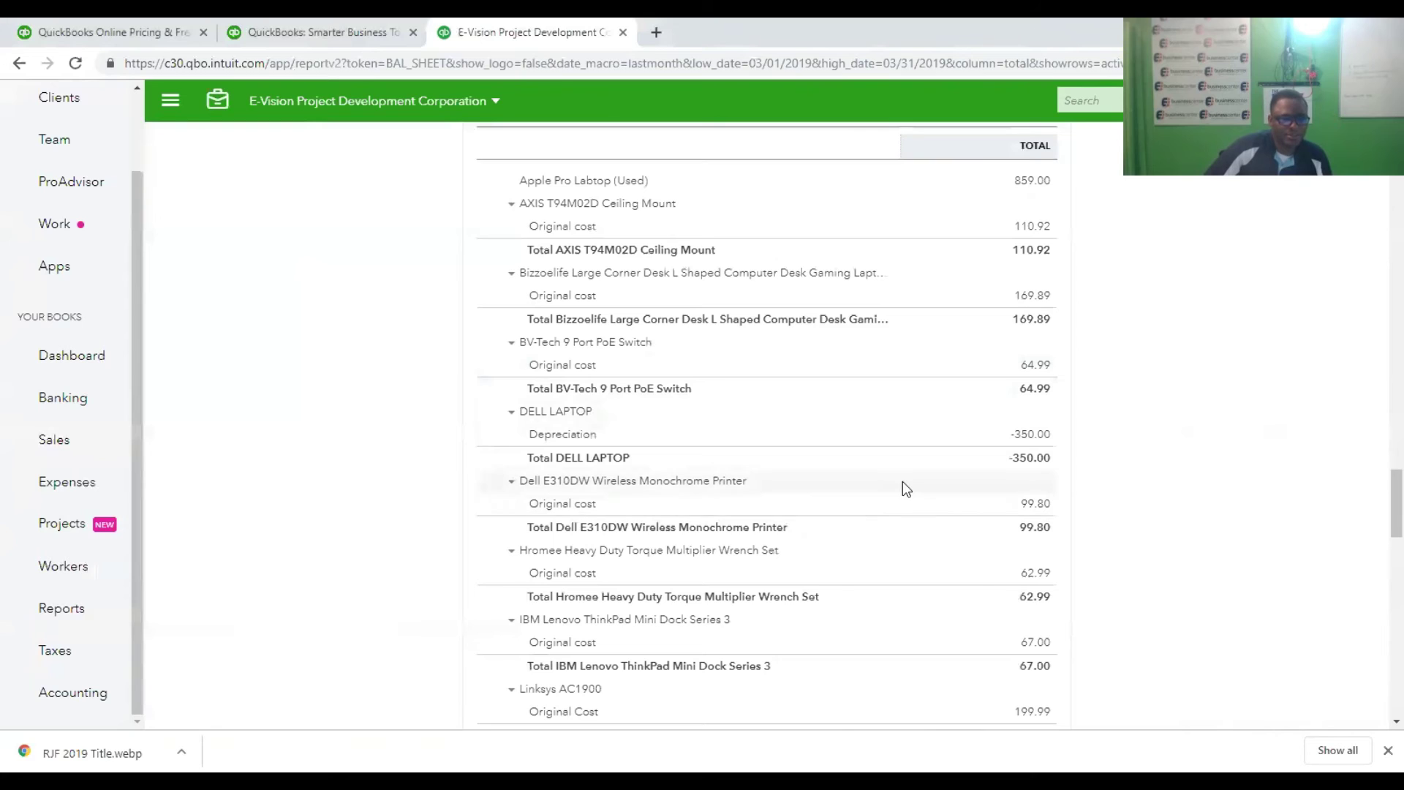
scroll(902, 487, down, 1)
scroll(903, 481, down, 2)
scroll(902, 481, up, 2)
scroll(902, 481, up, 6)
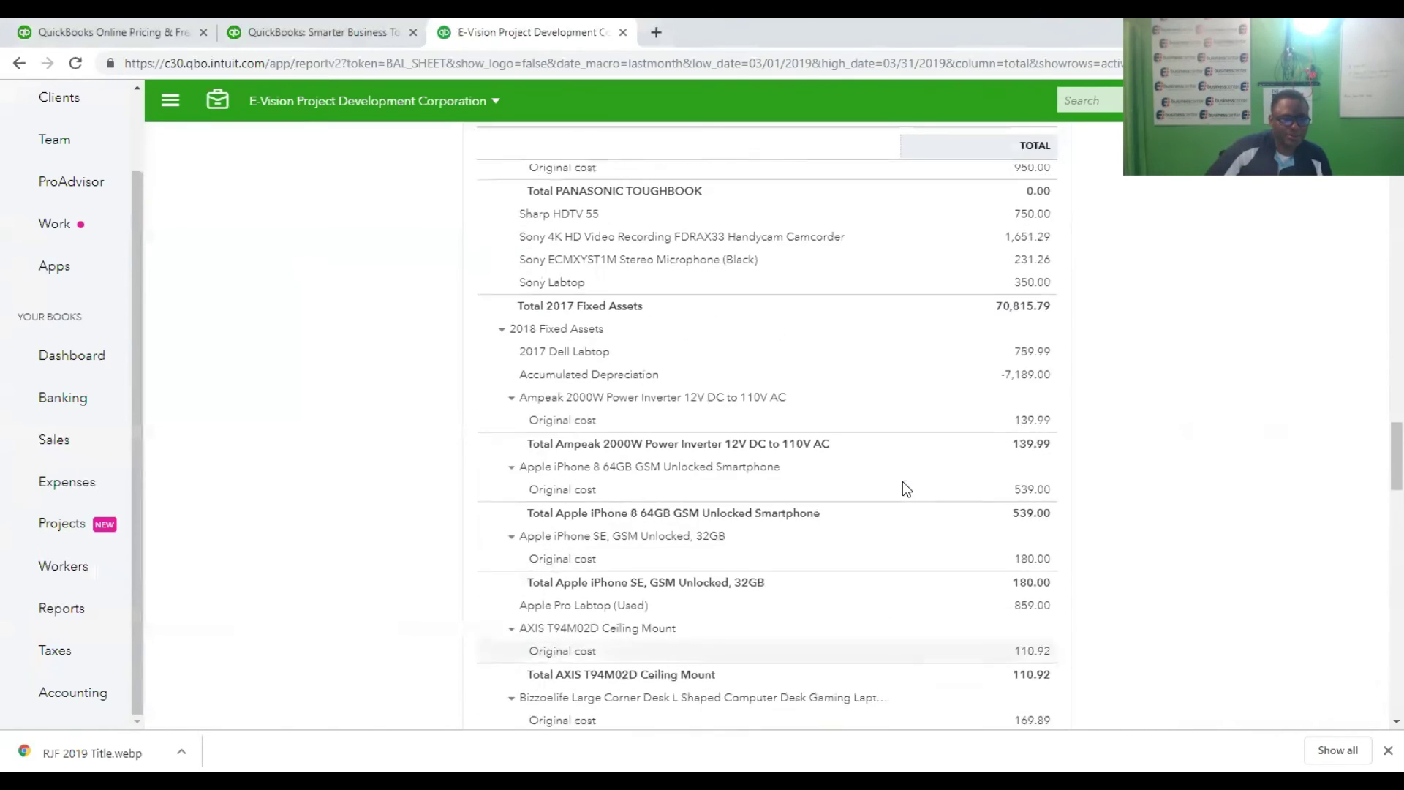
Open the Chart of Accounts and start a new account of type Fixed Assets with detail type Fixed Asset Computers.
click(1262, 100)
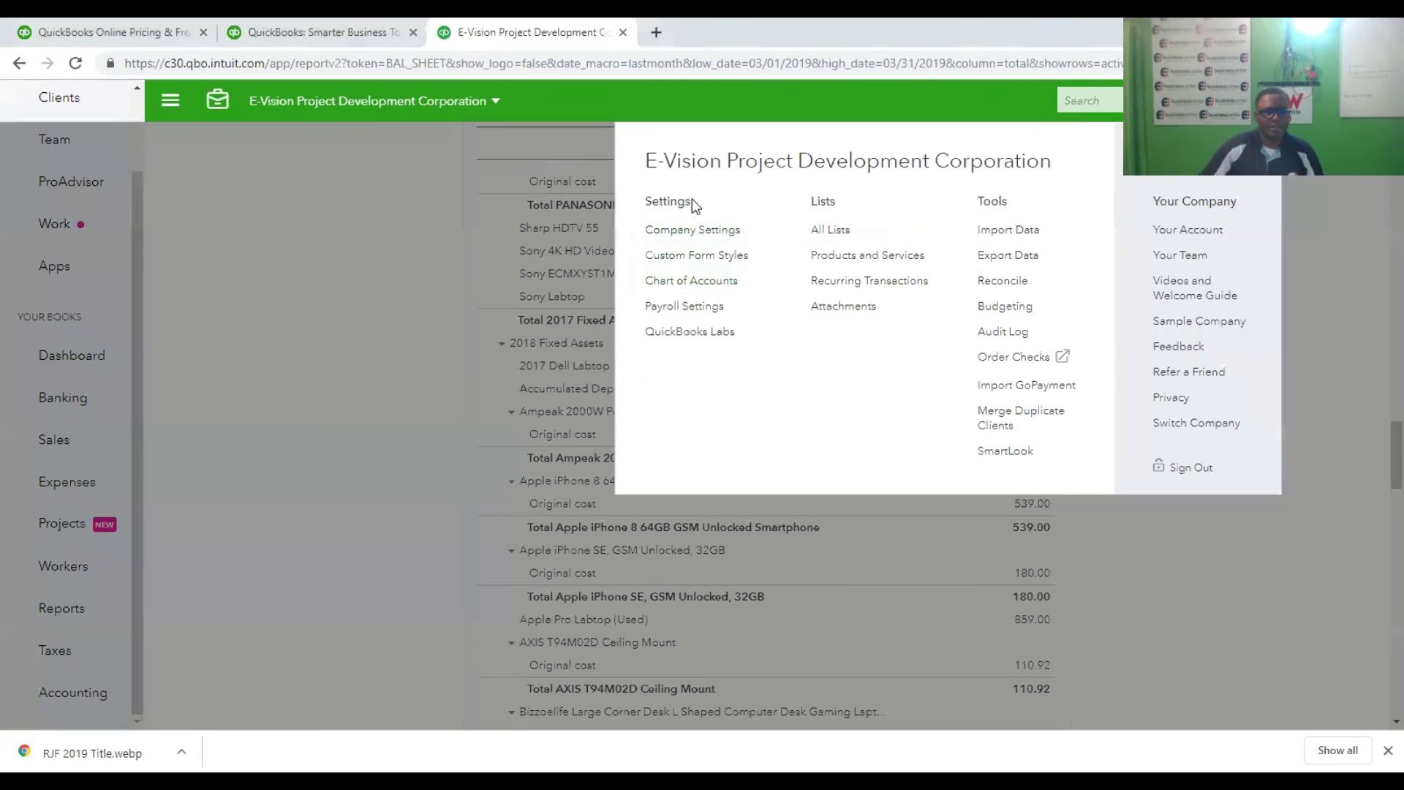
click(674, 287)
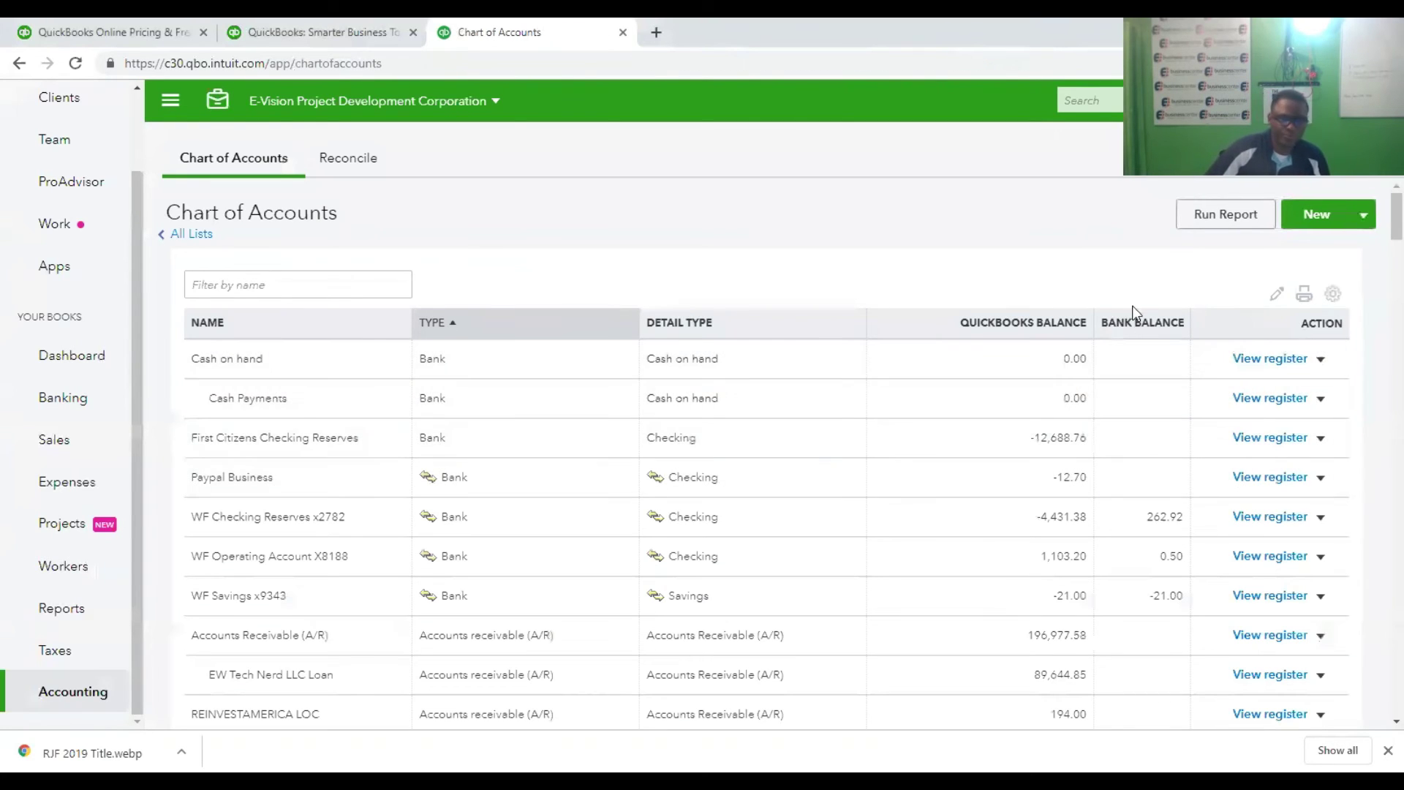
click(1312, 215)
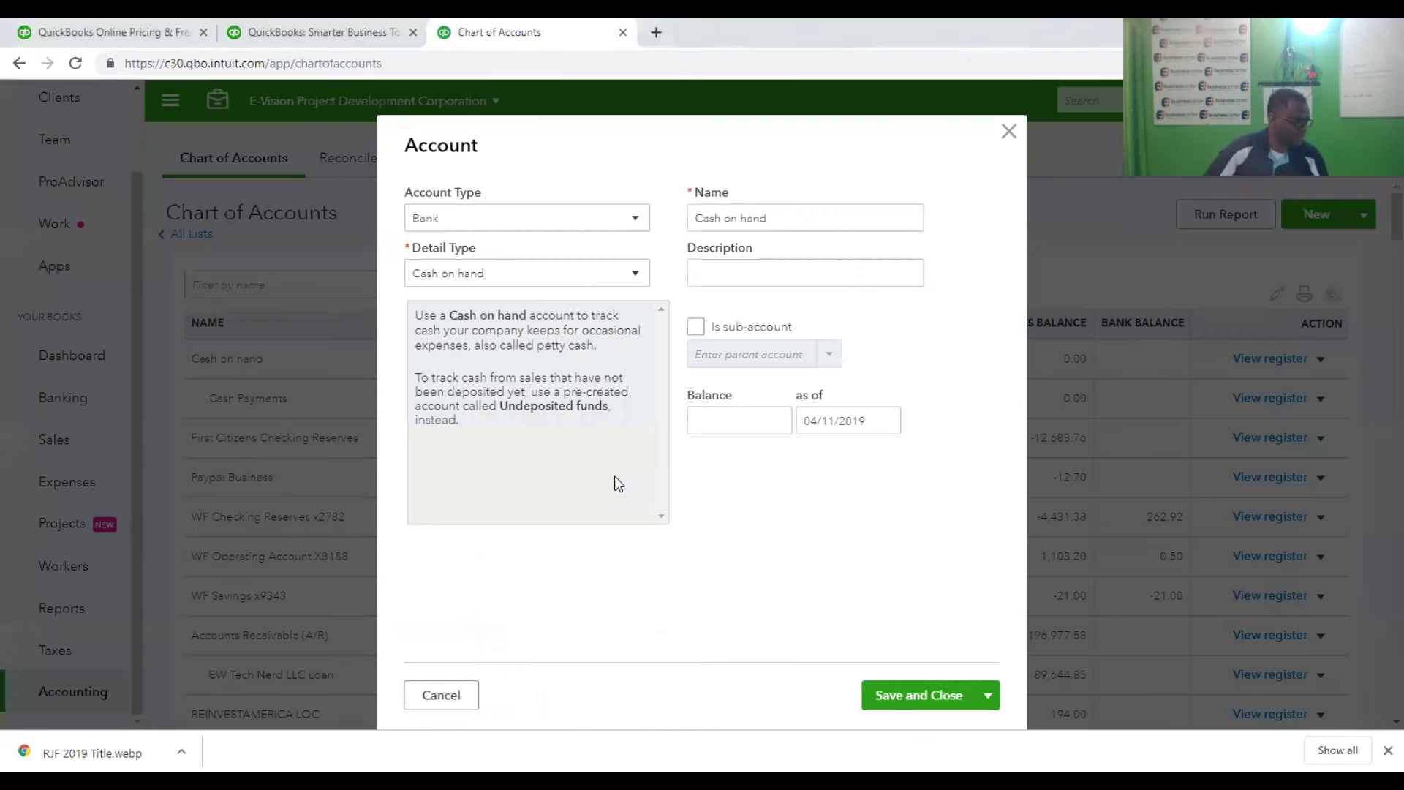
click(634, 223)
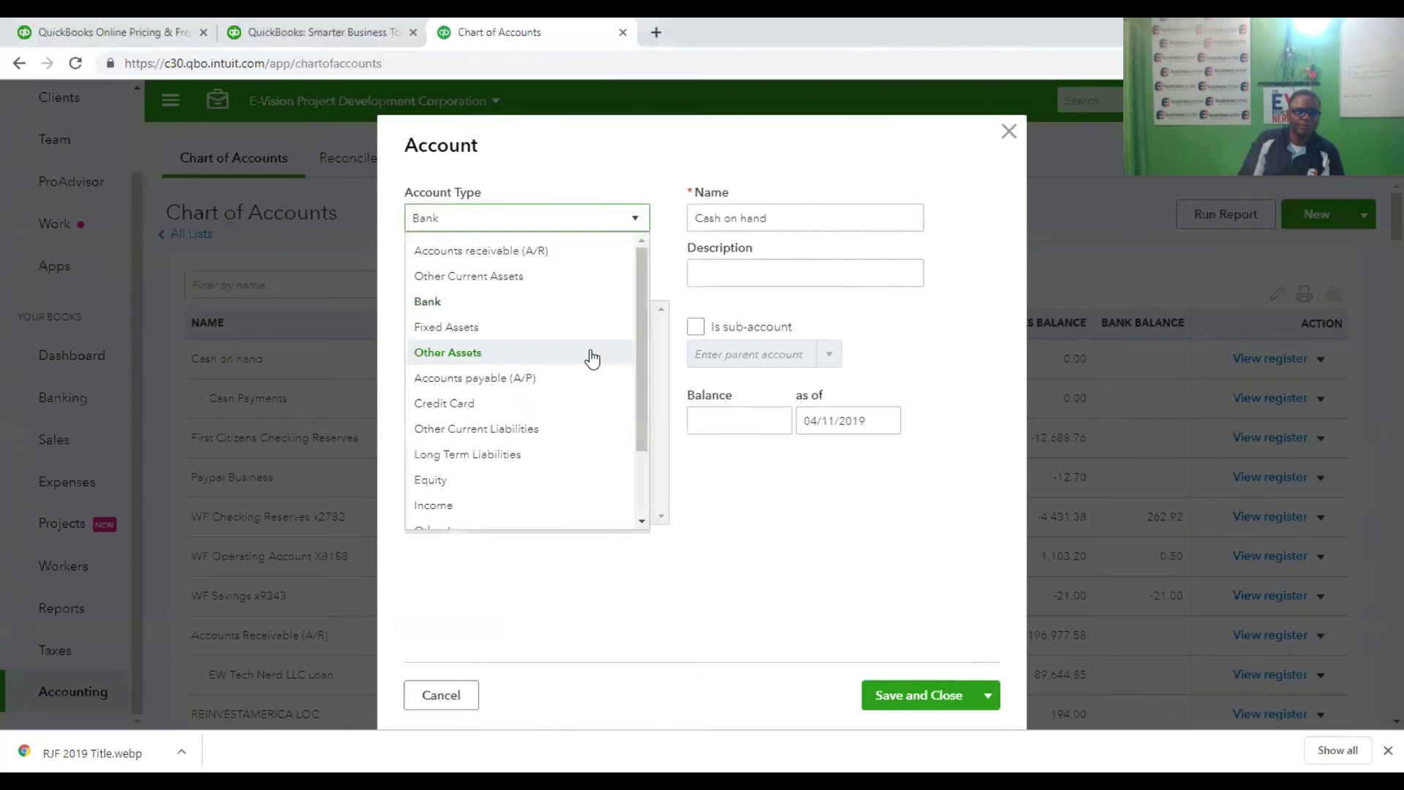
click(588, 329)
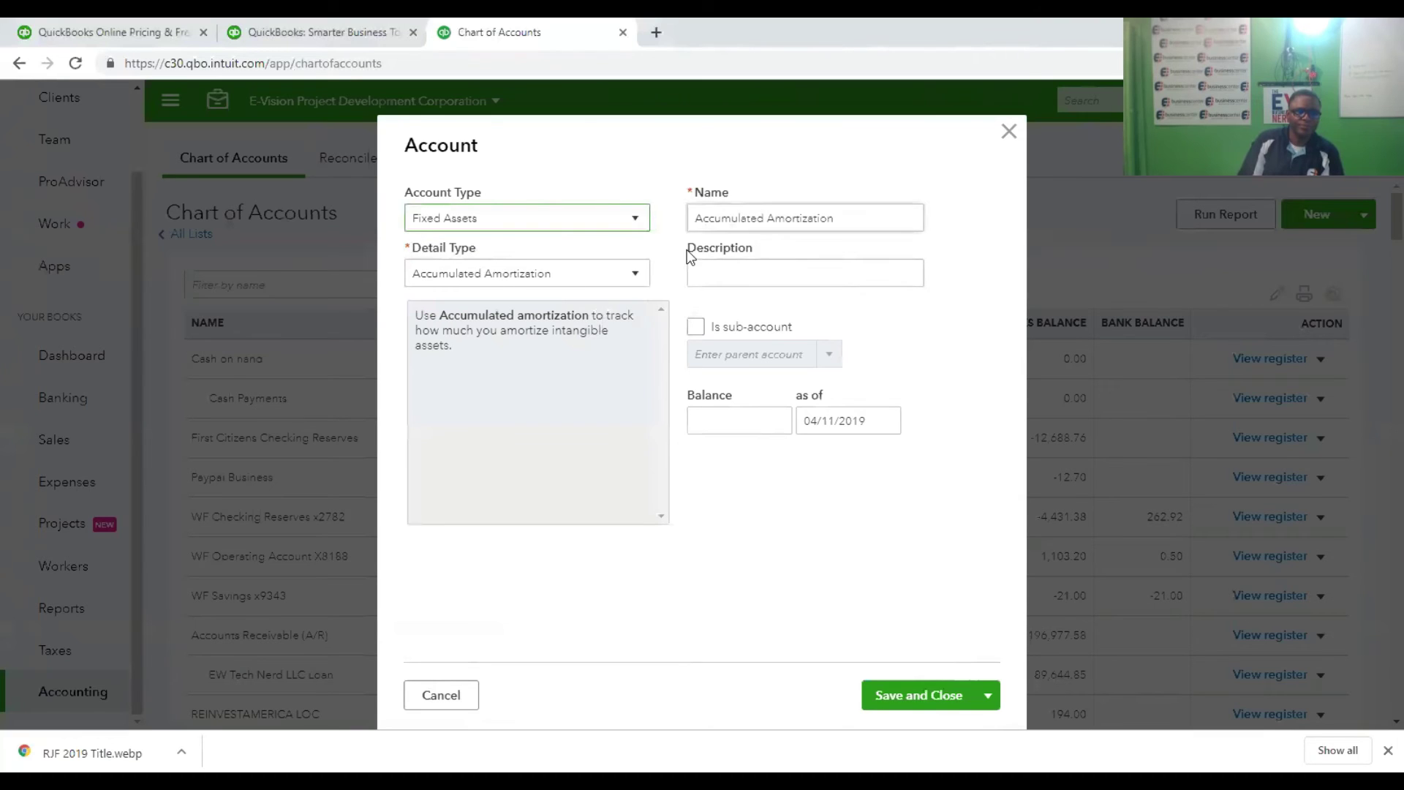
click(636, 276)
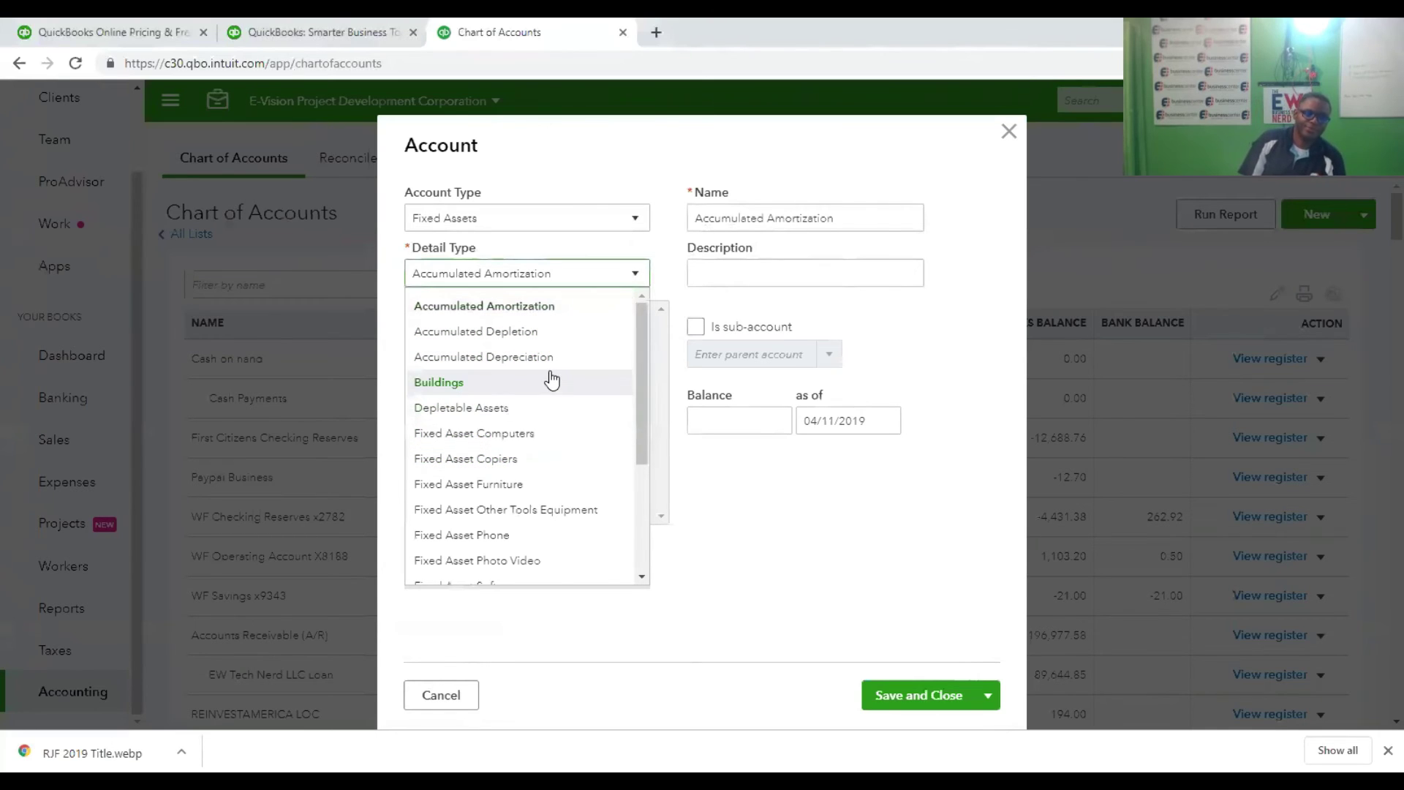
click(530, 437)
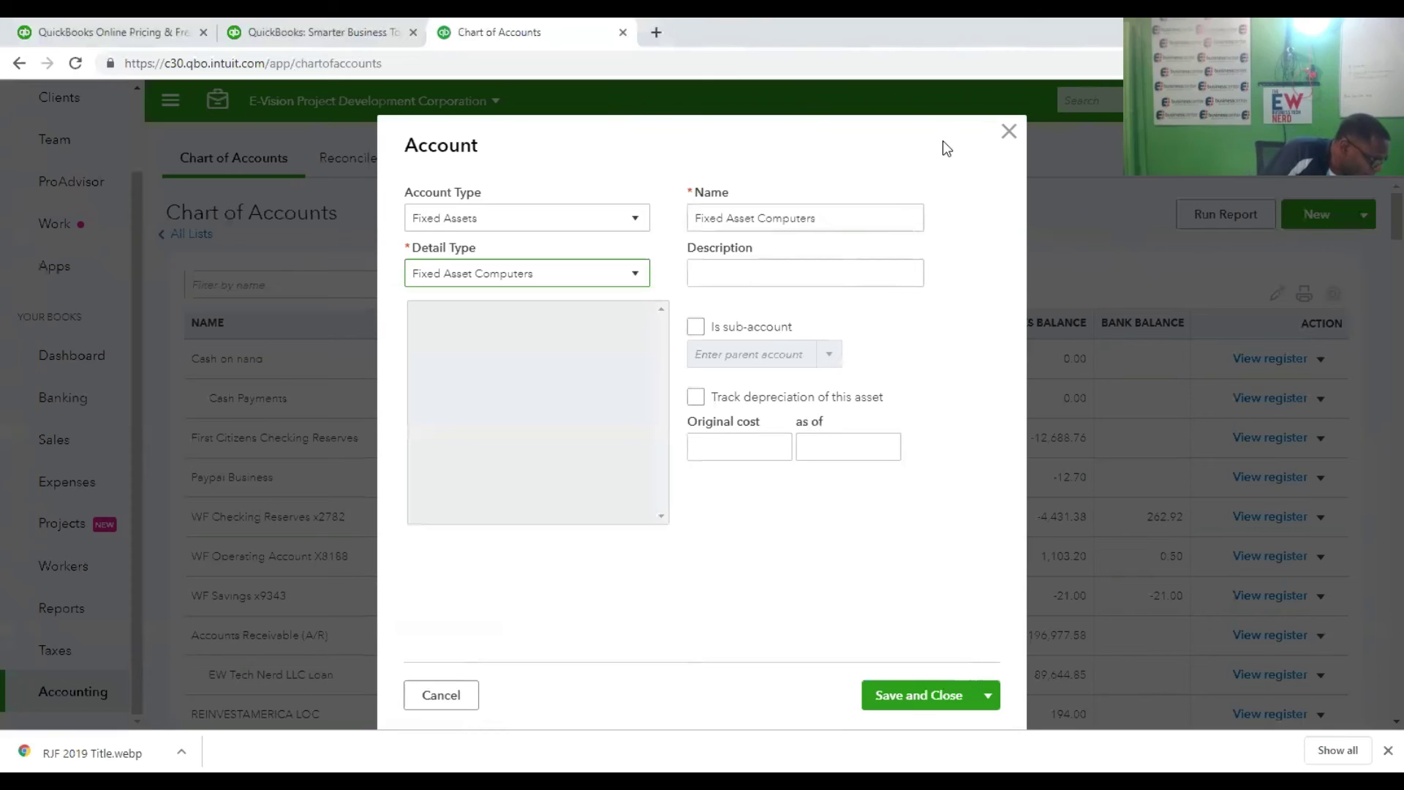
Name the new account Hp Labtop Refurbished in place of the default name.
triple_click(866, 219)
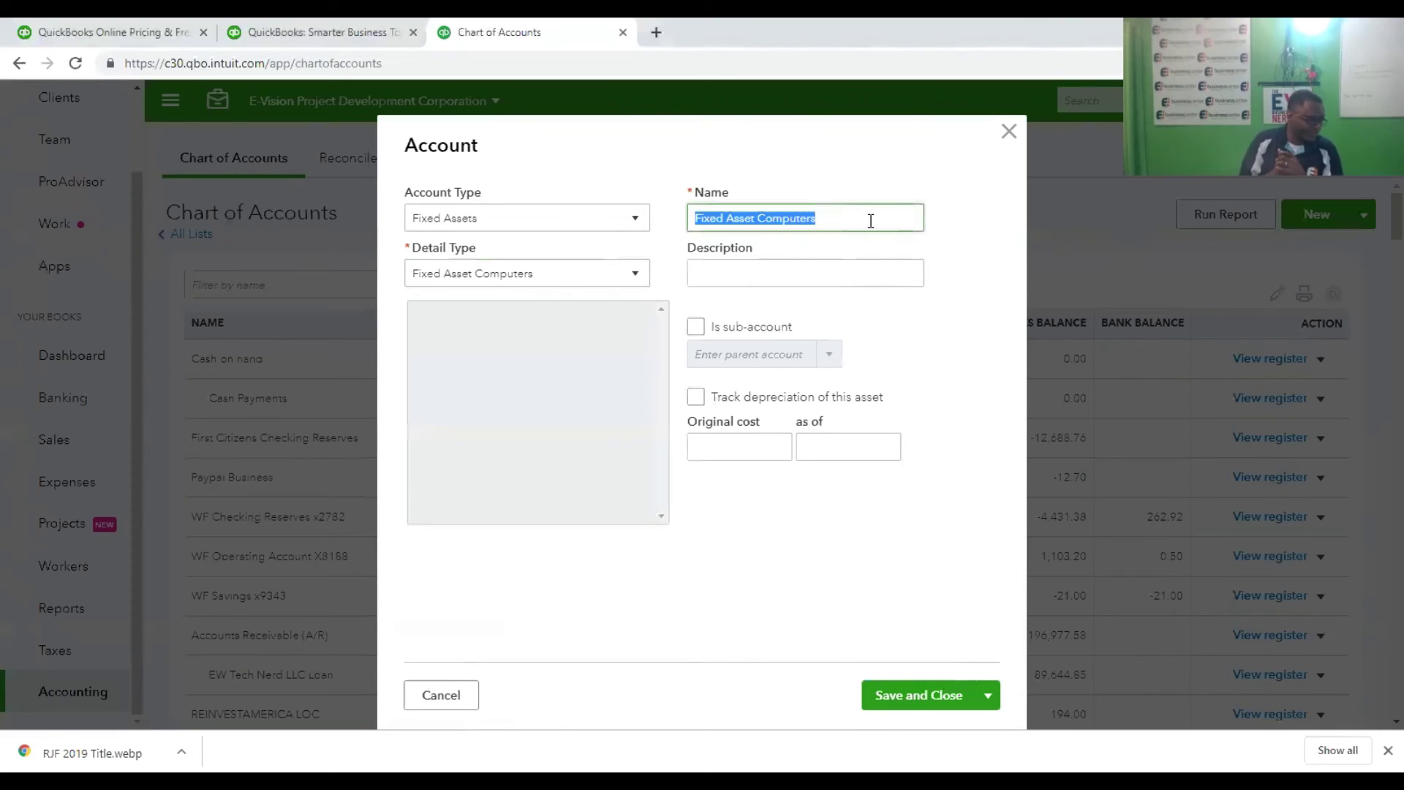
key(BackSpace)
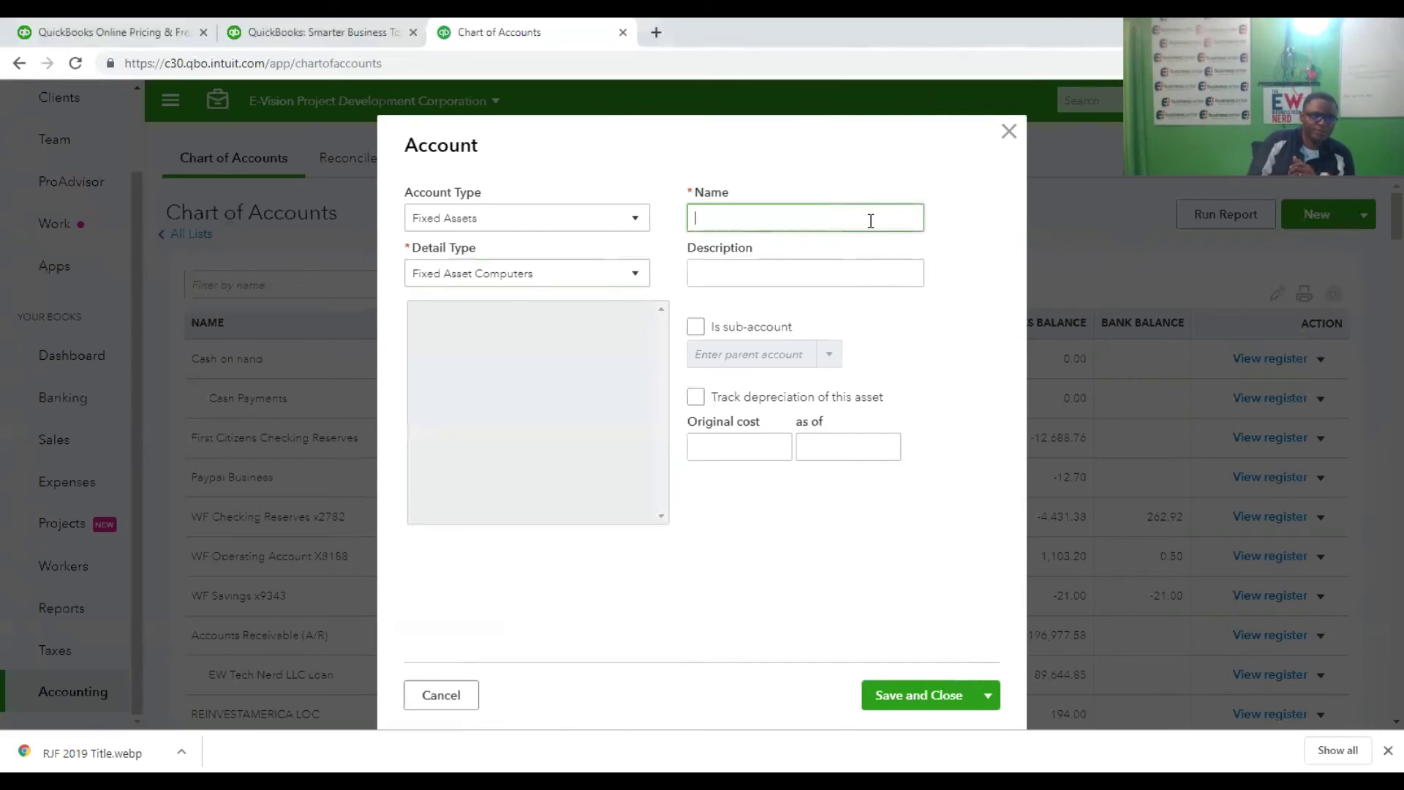
text(Hp)
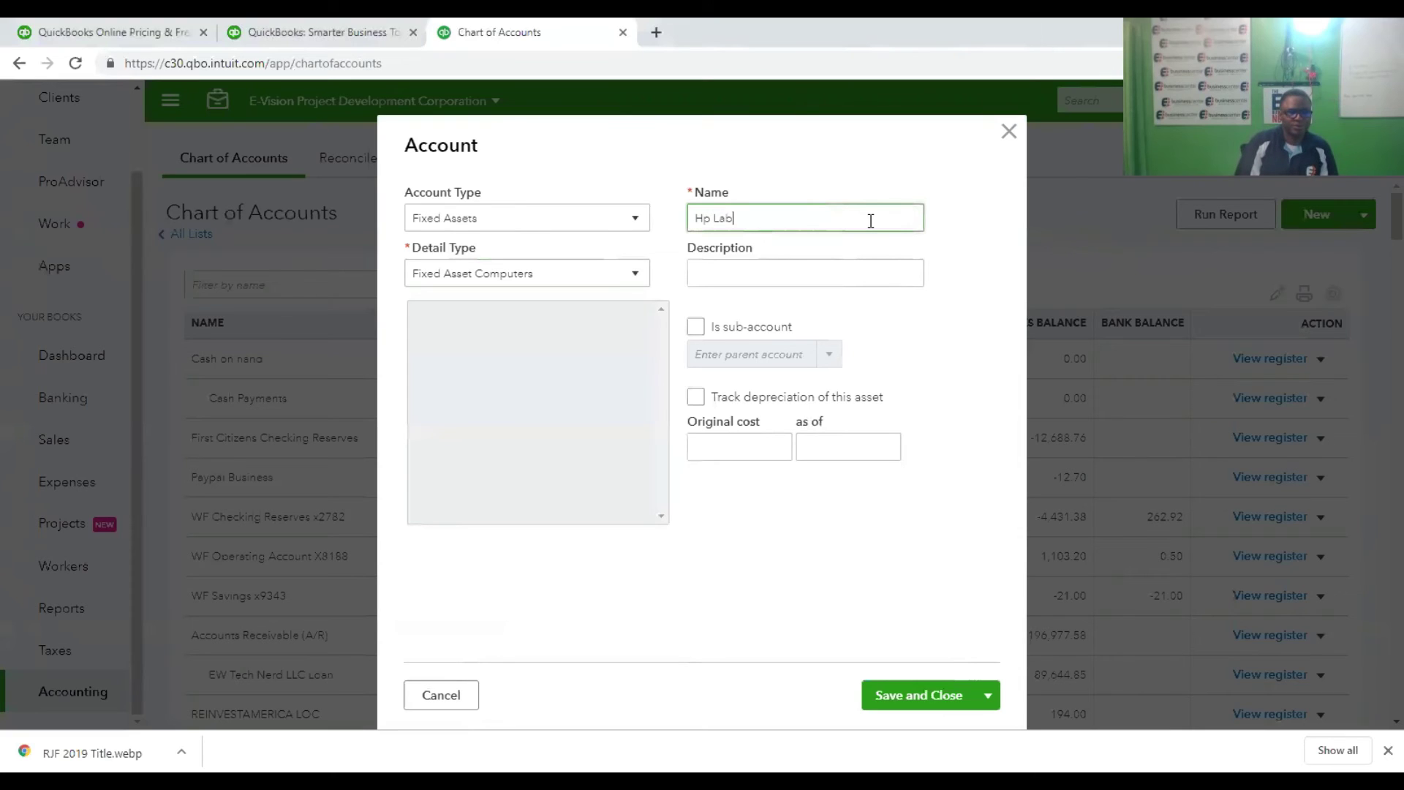
text(Labtop Fur)
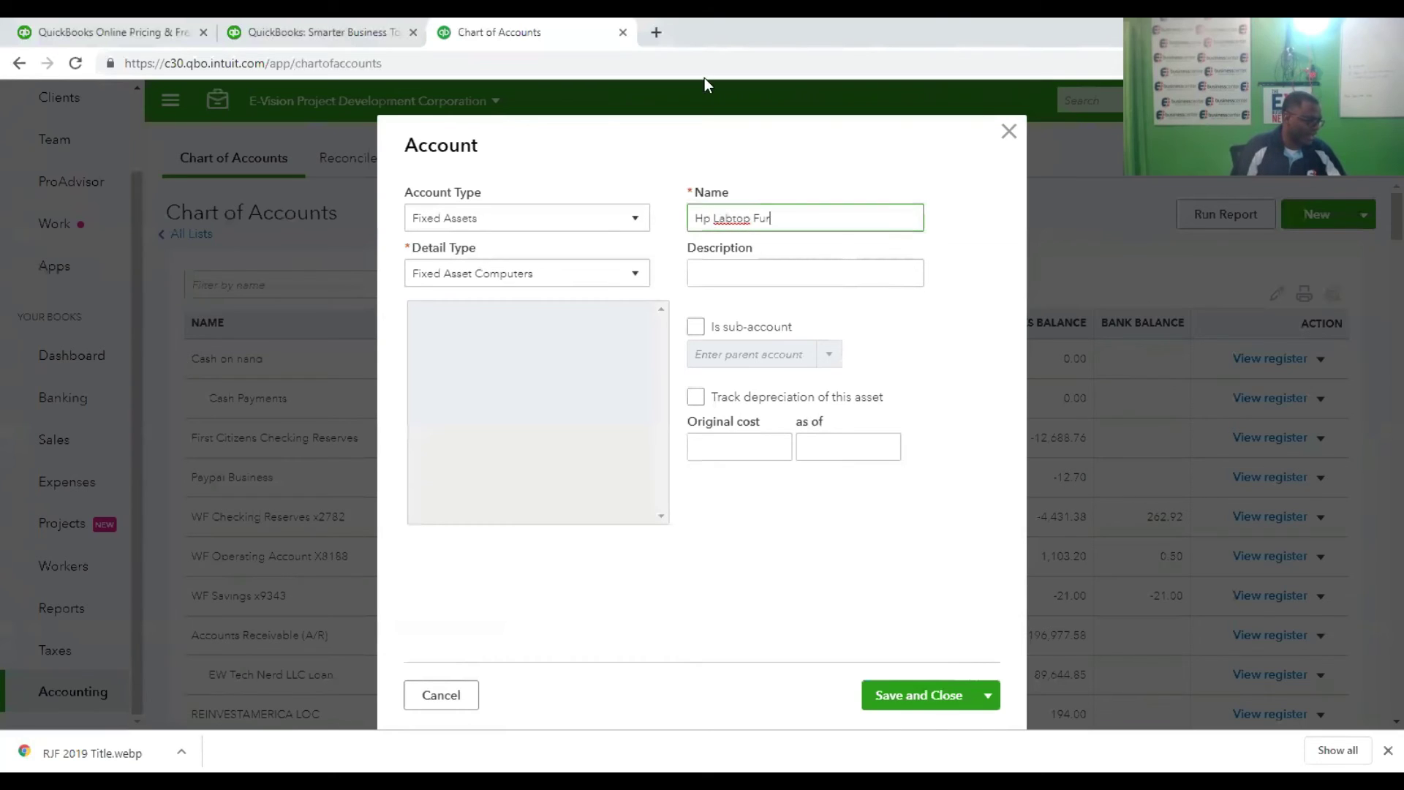
key(BackSpace)
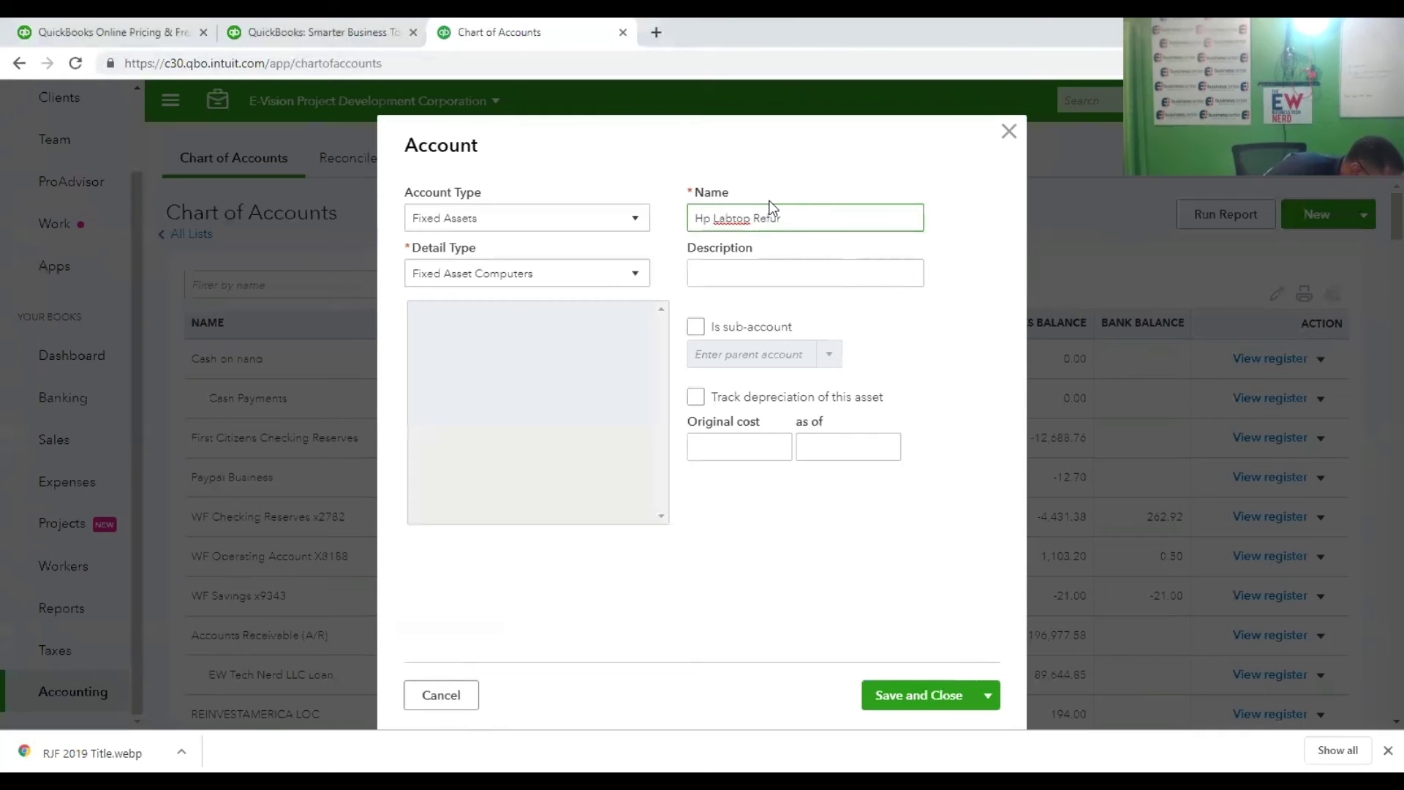
text(n)
key(BackSpace)
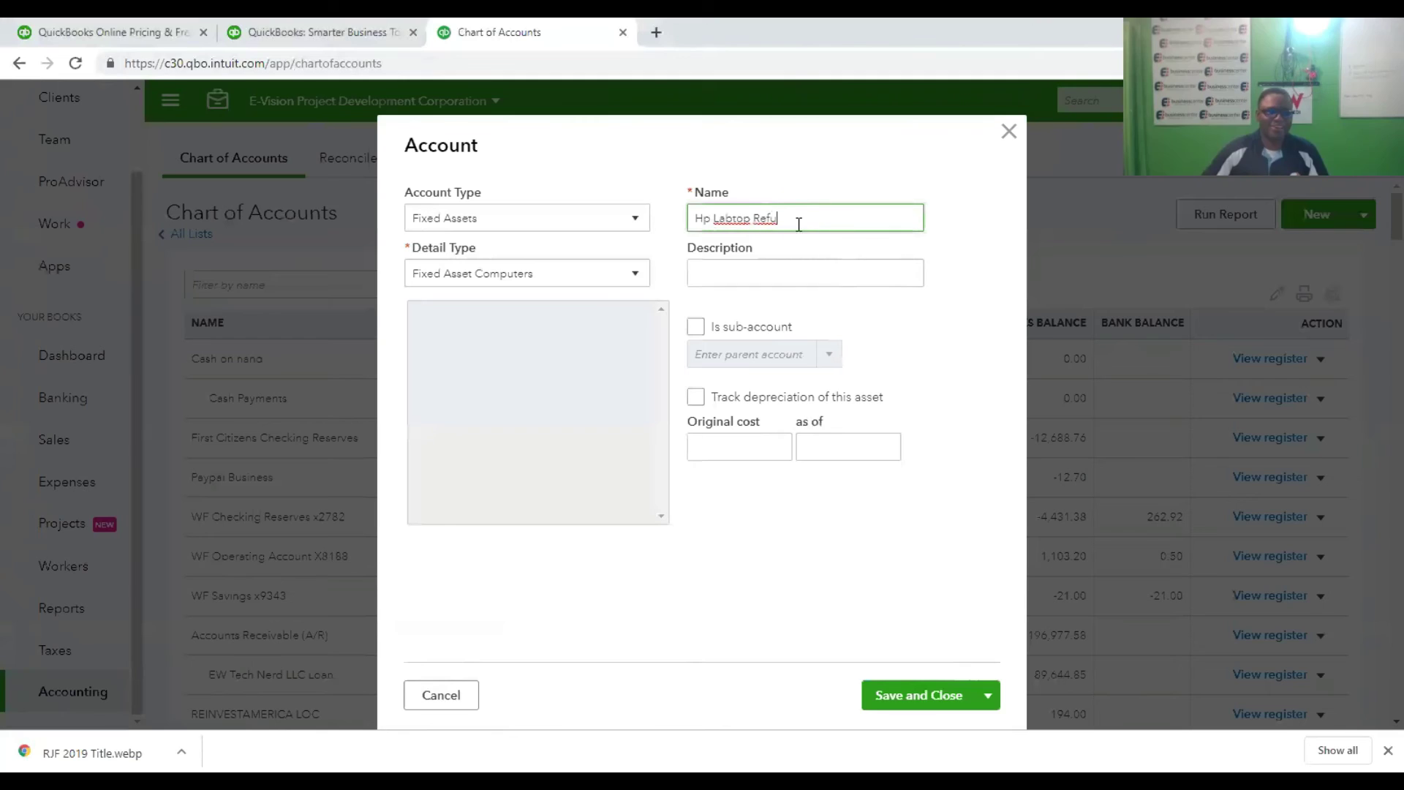
text(rbished)
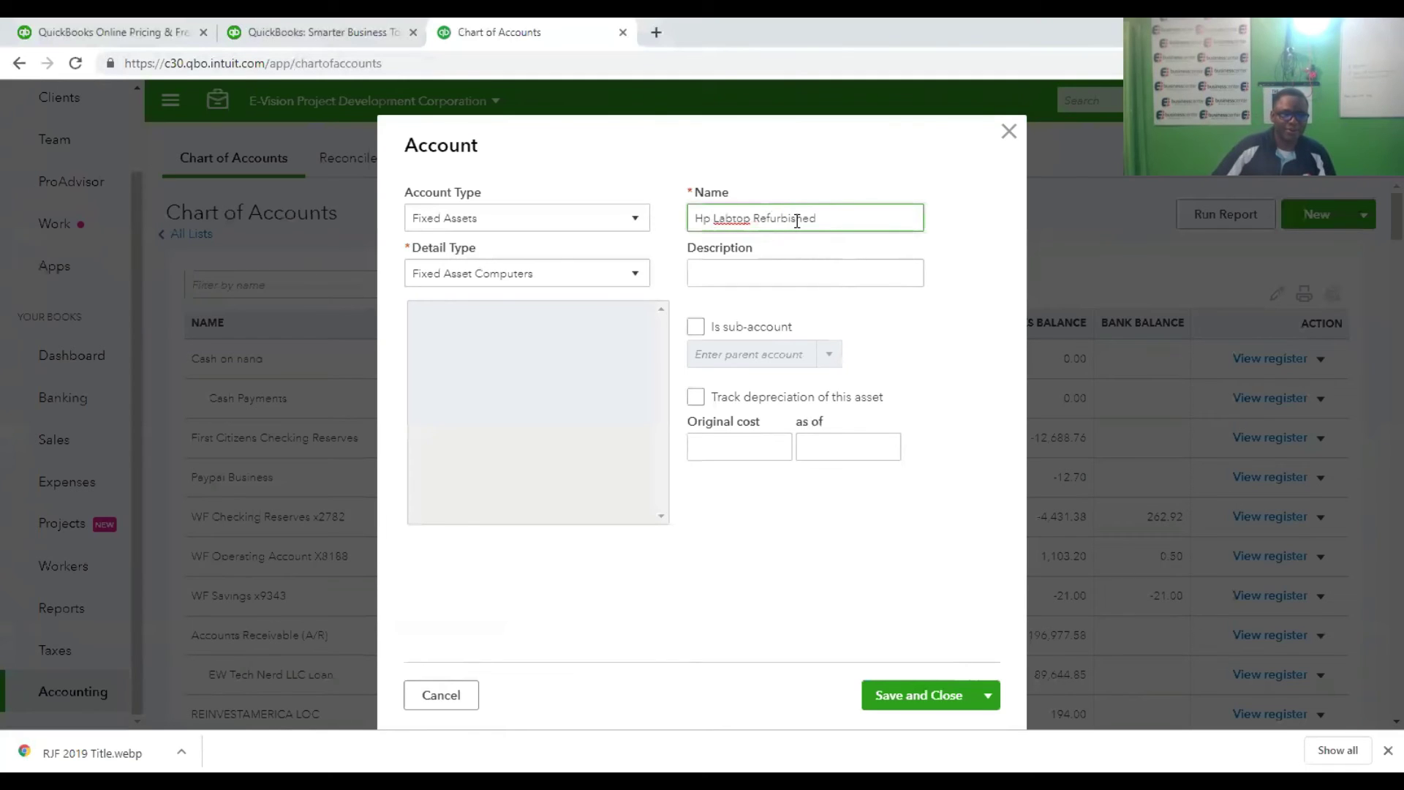
click(712, 267)
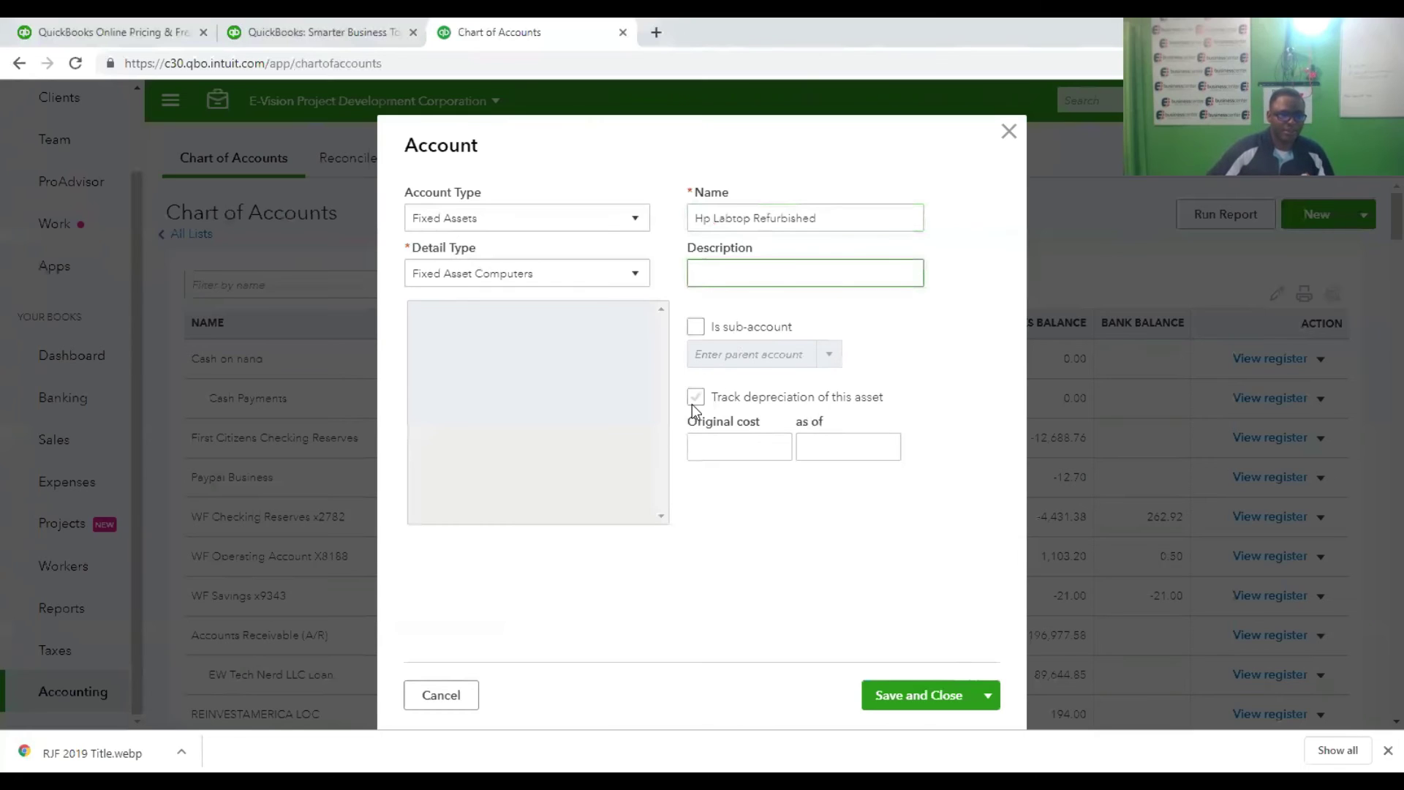
Set the refurbished laptop's original cost to 198.00 as of 08/25/2018.
click(712, 437)
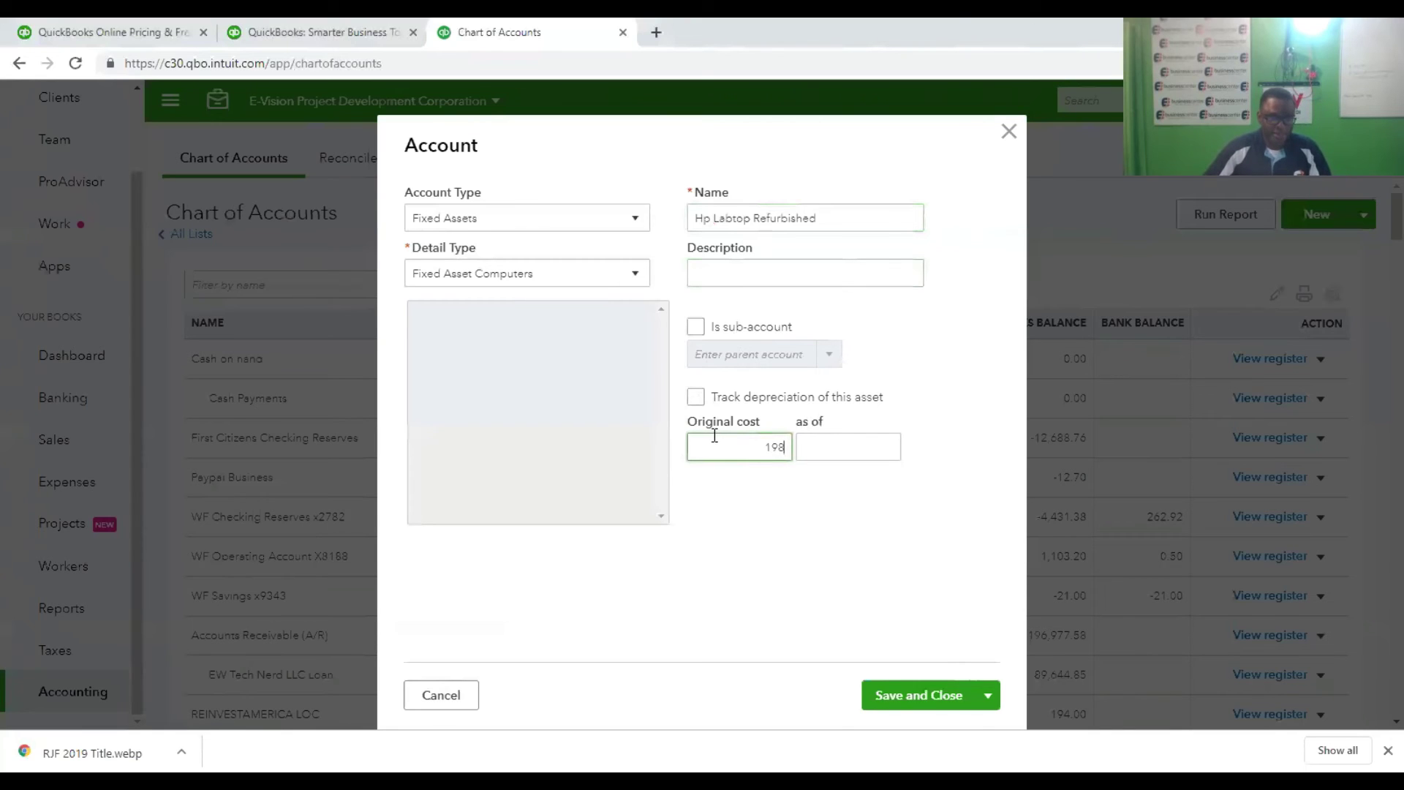
click(884, 451)
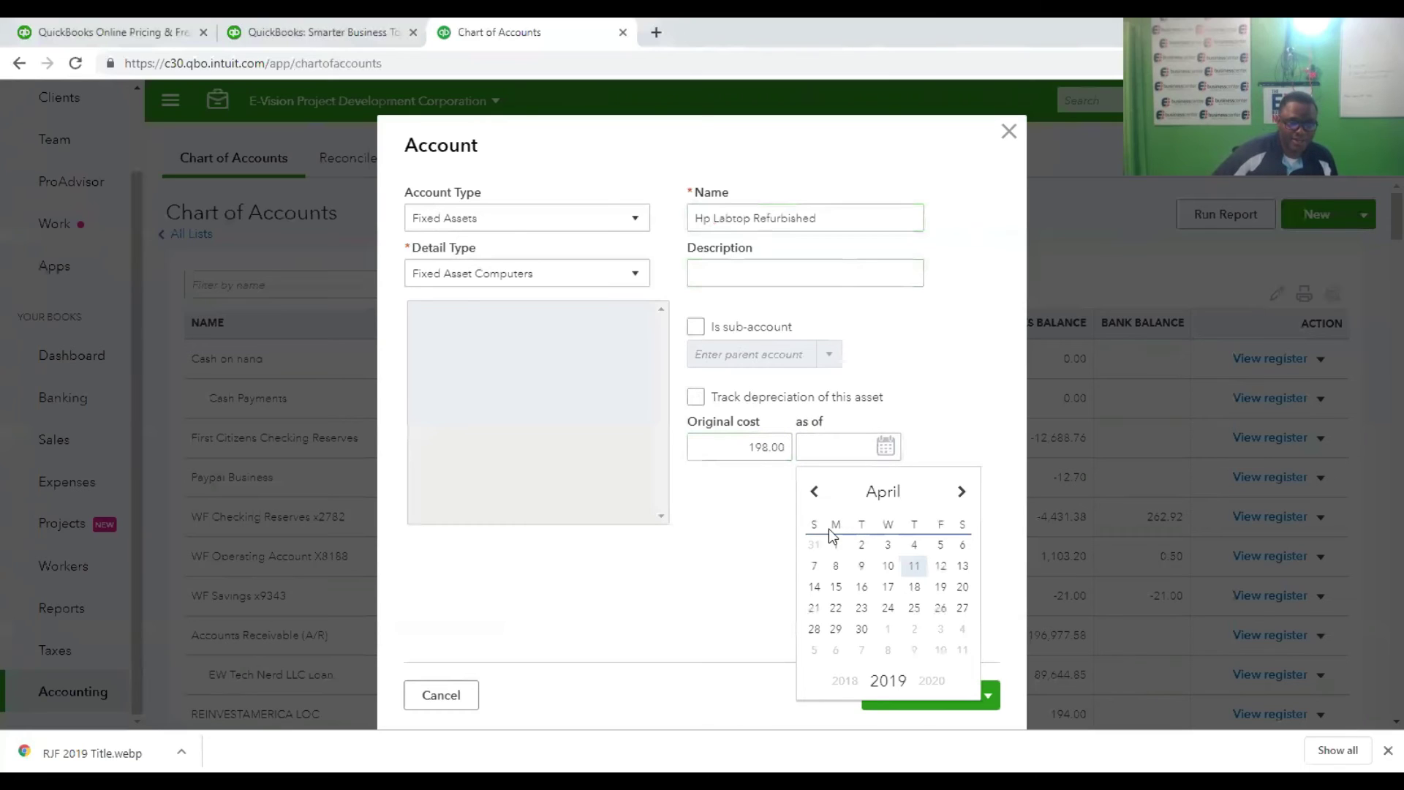
click(842, 682)
click(962, 492)
click(961, 492)
click(961, 492)
click(962, 493)
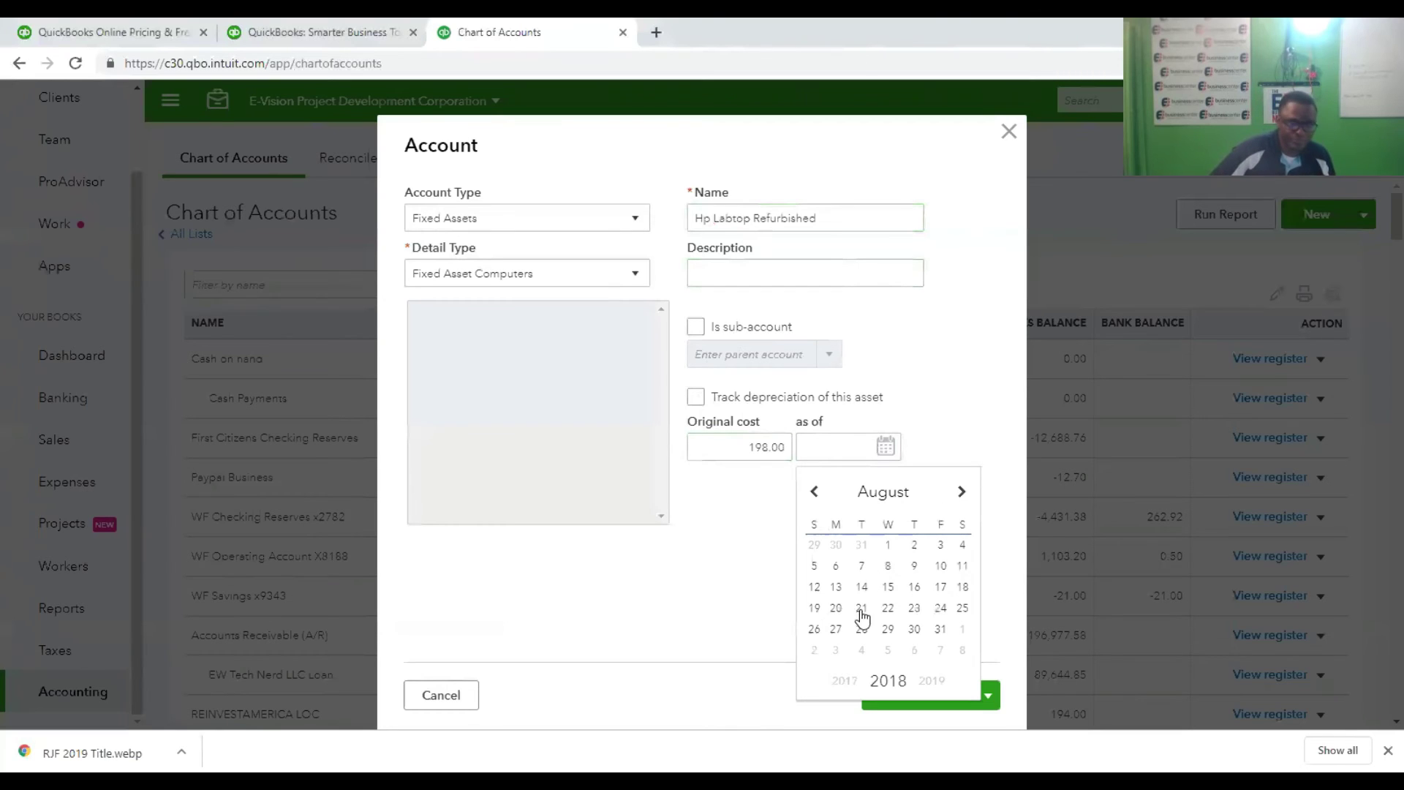
click(962, 608)
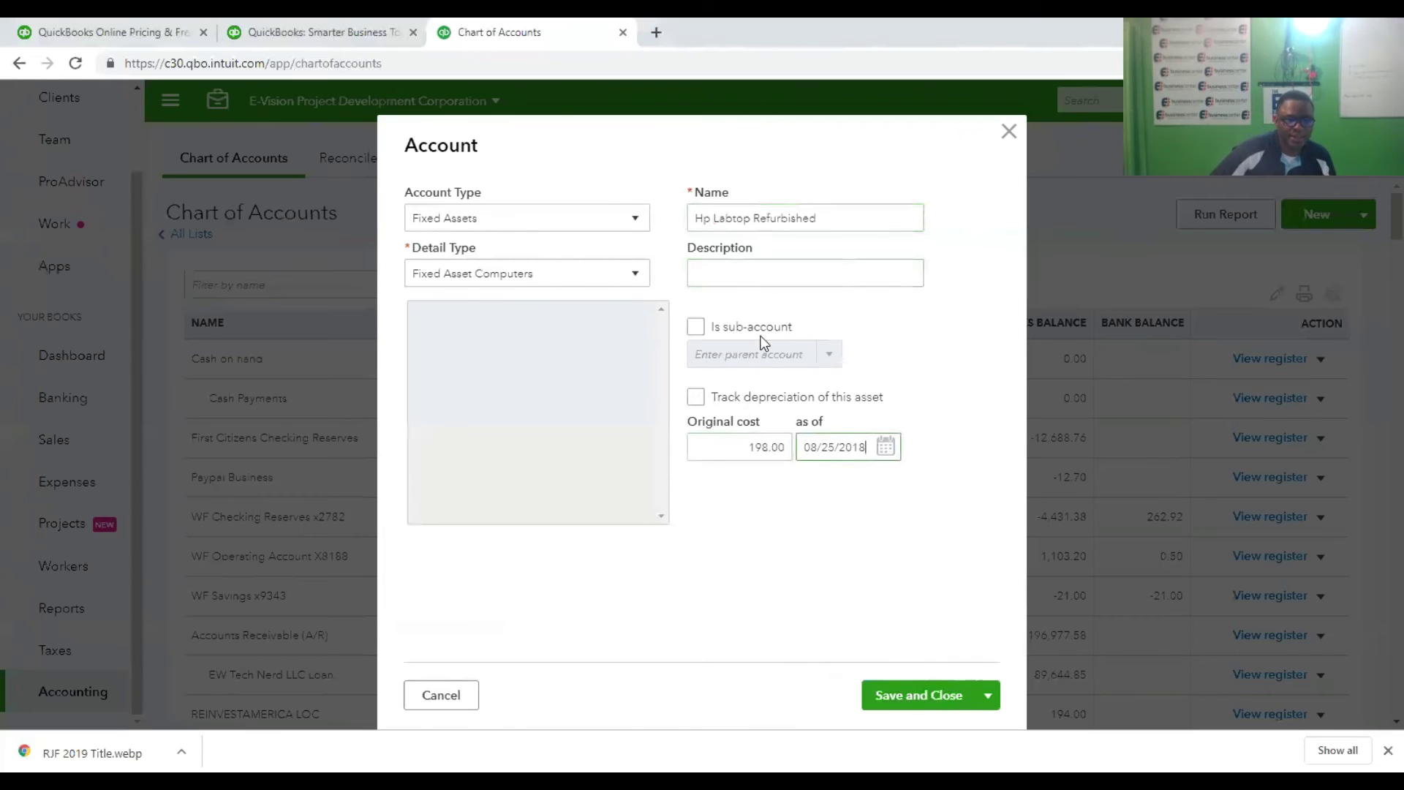
Make the refurbished laptop account a sub-account of 2018 Fixed Assets, then save and close it.
click(696, 326)
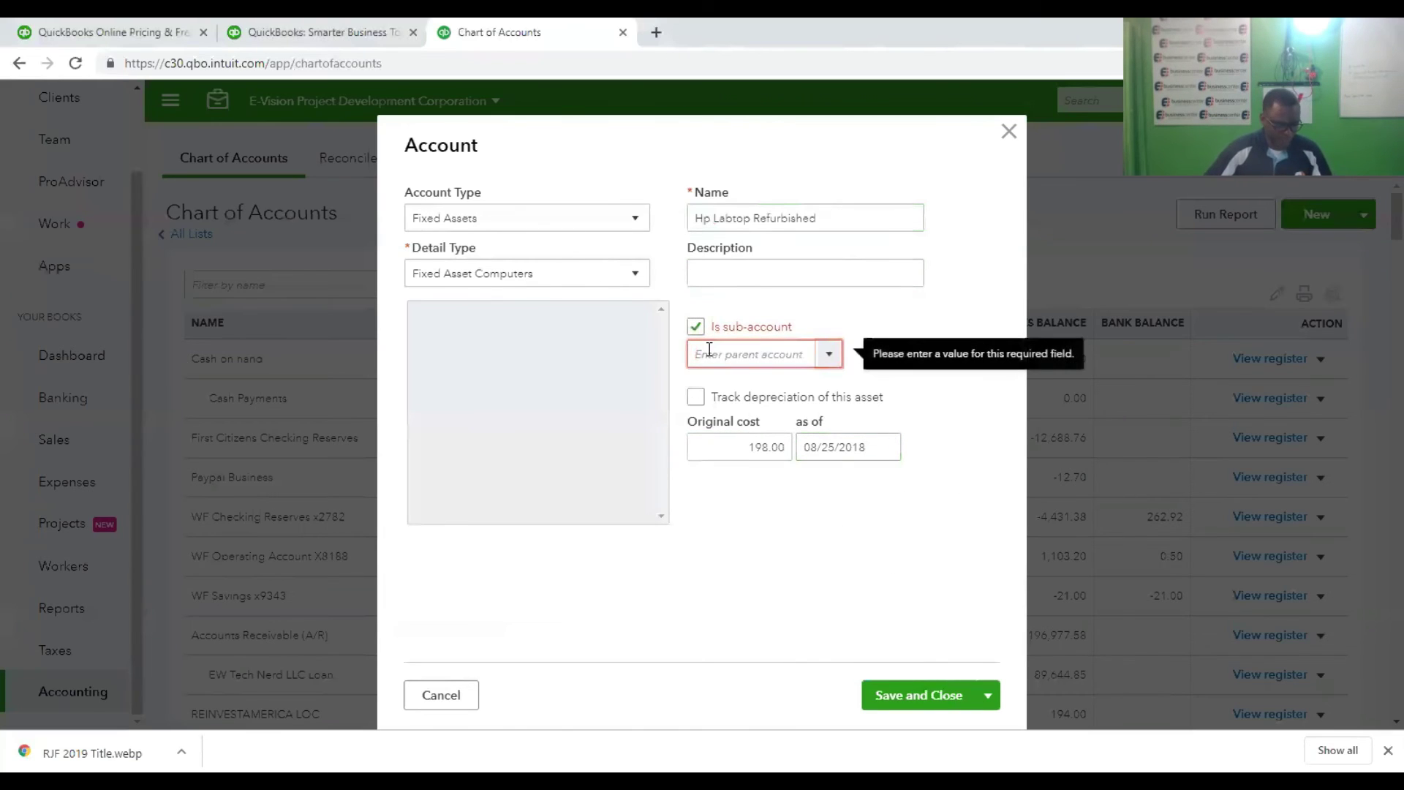
text(2018 Fixed Assets)
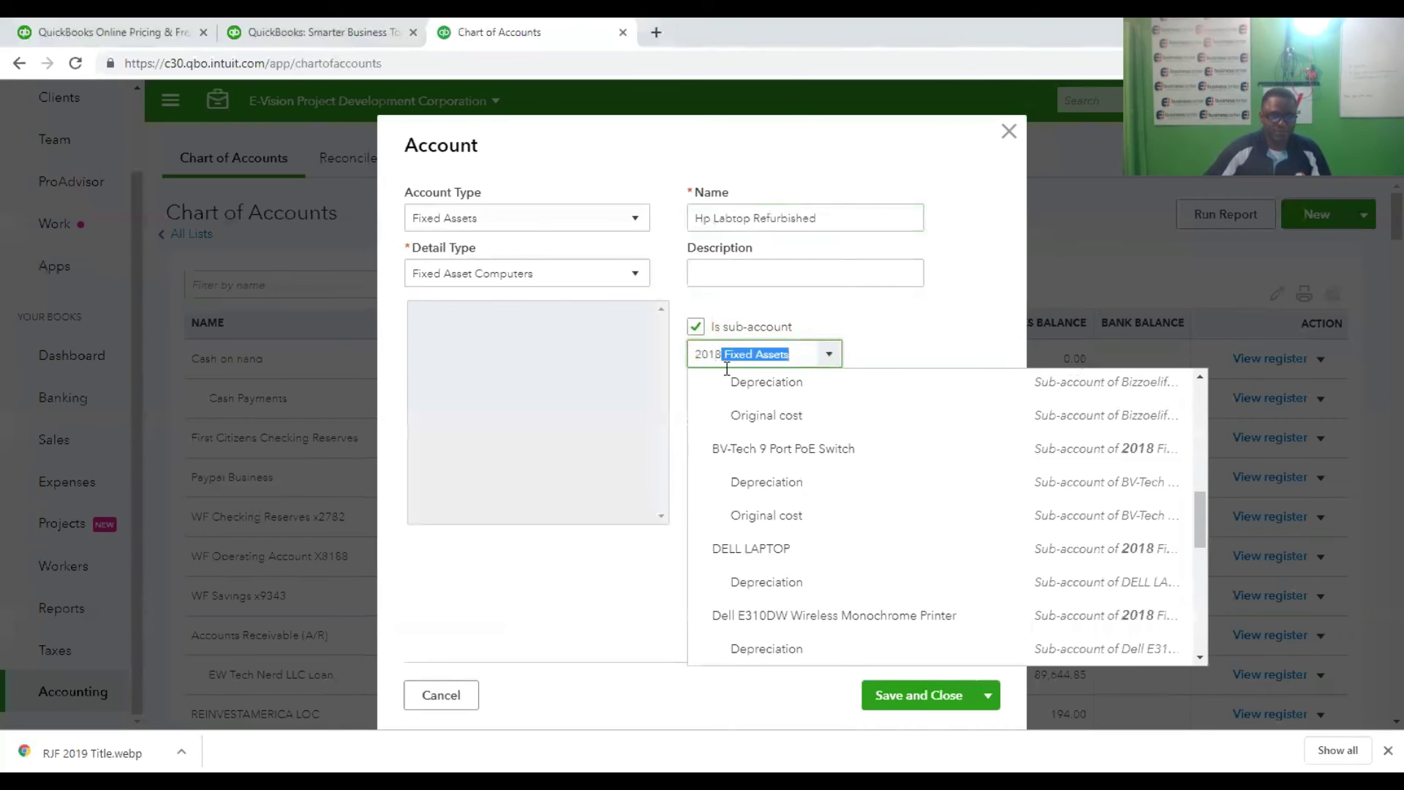
click(872, 350)
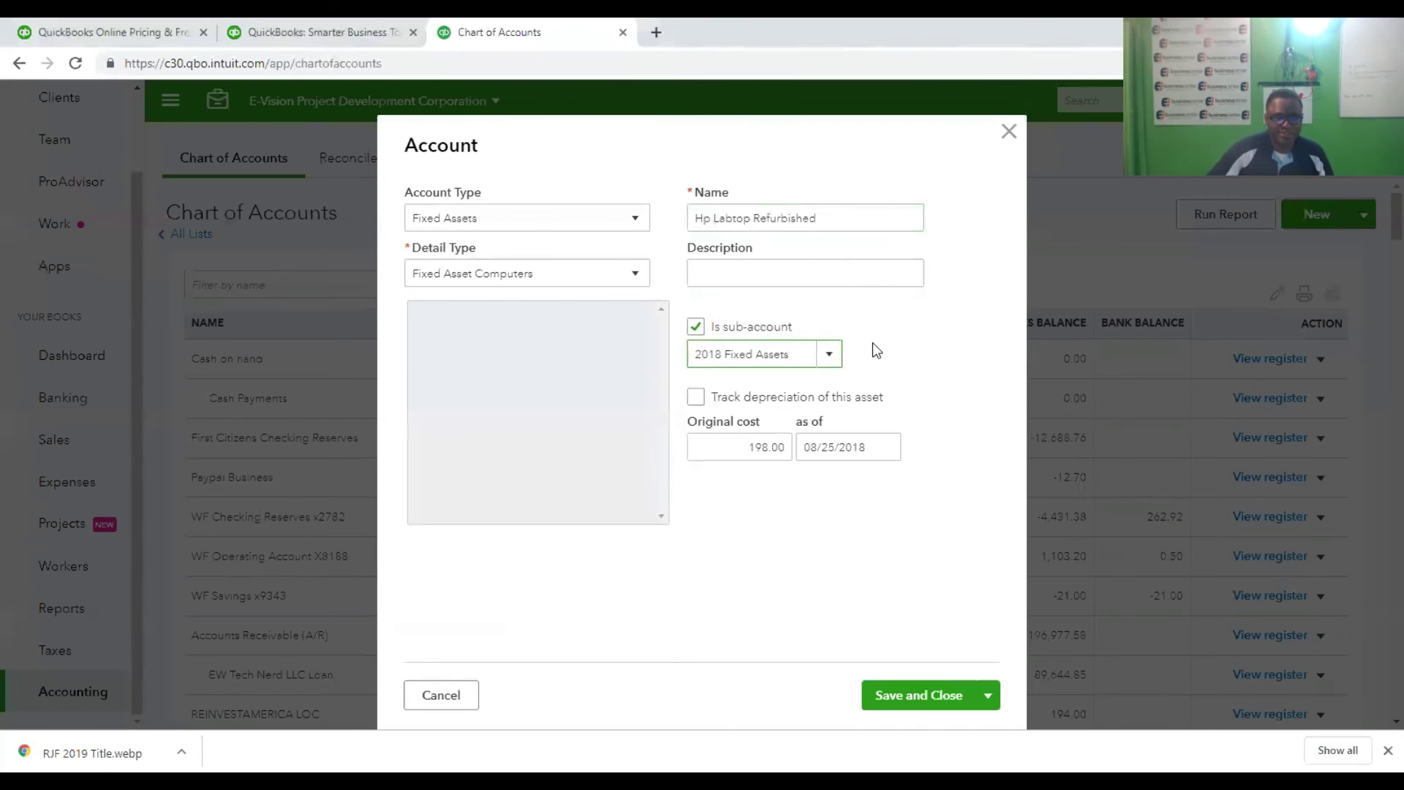
click(944, 693)
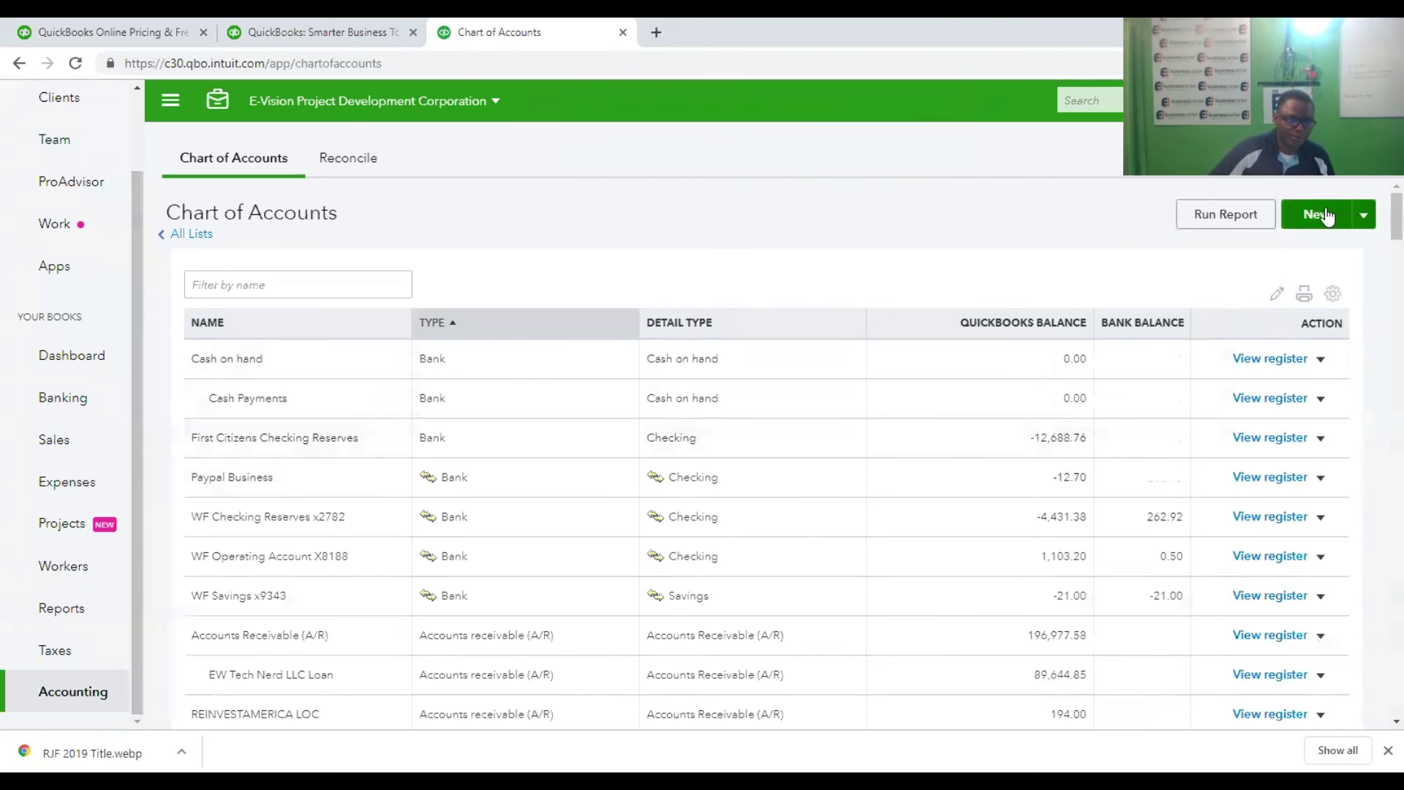
Start another new account with account type Fixed Assets and detail type Fixed Asset Computers.
click(1316, 215)
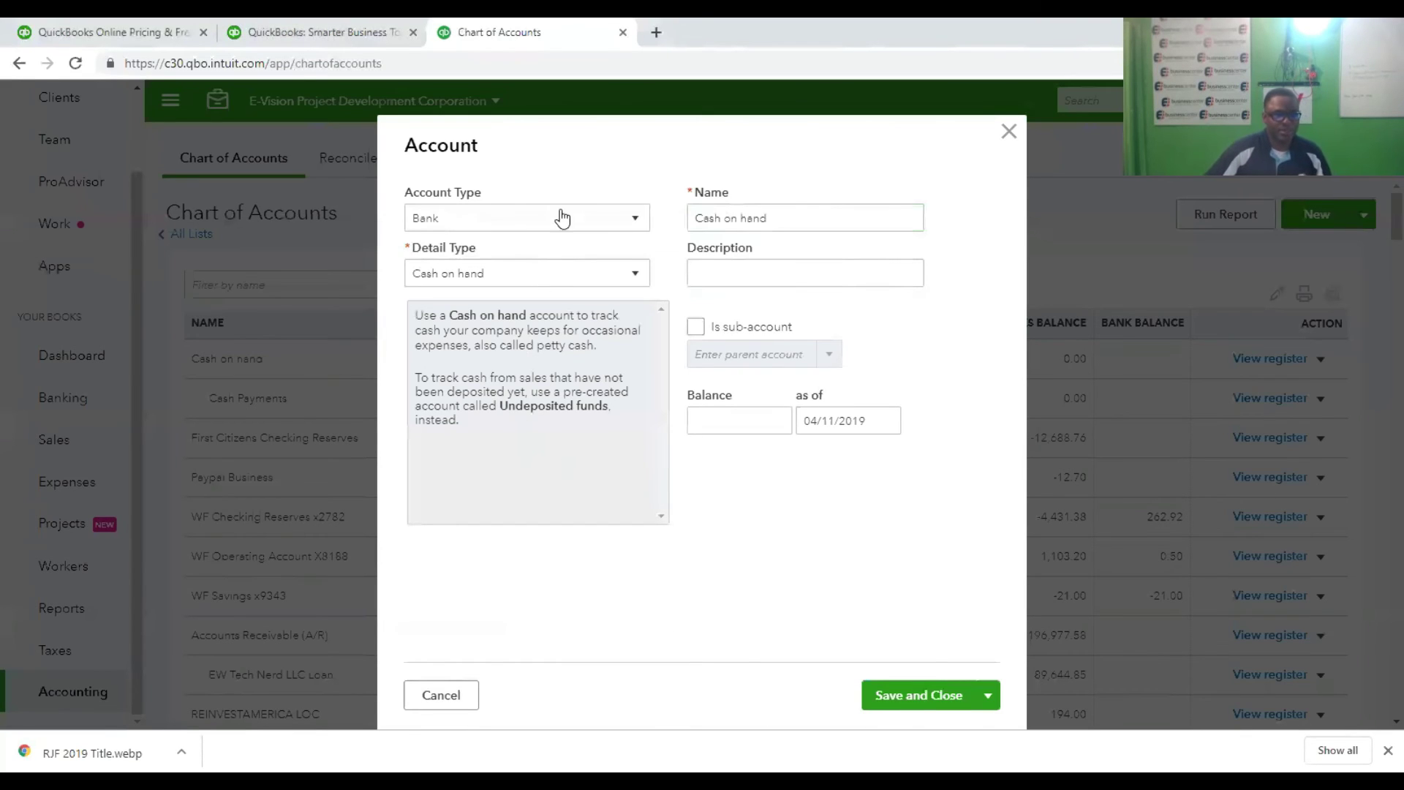
click(630, 220)
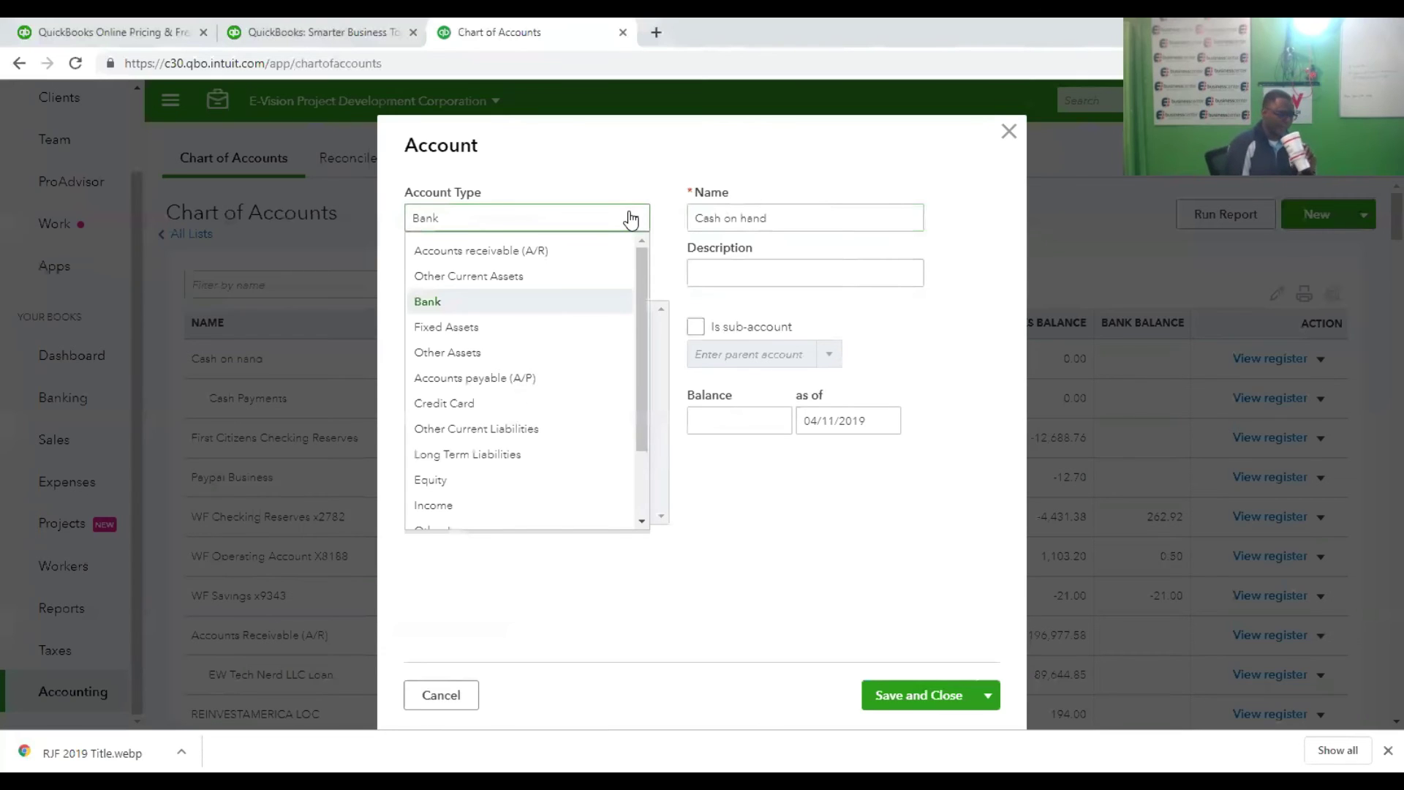
click(472, 327)
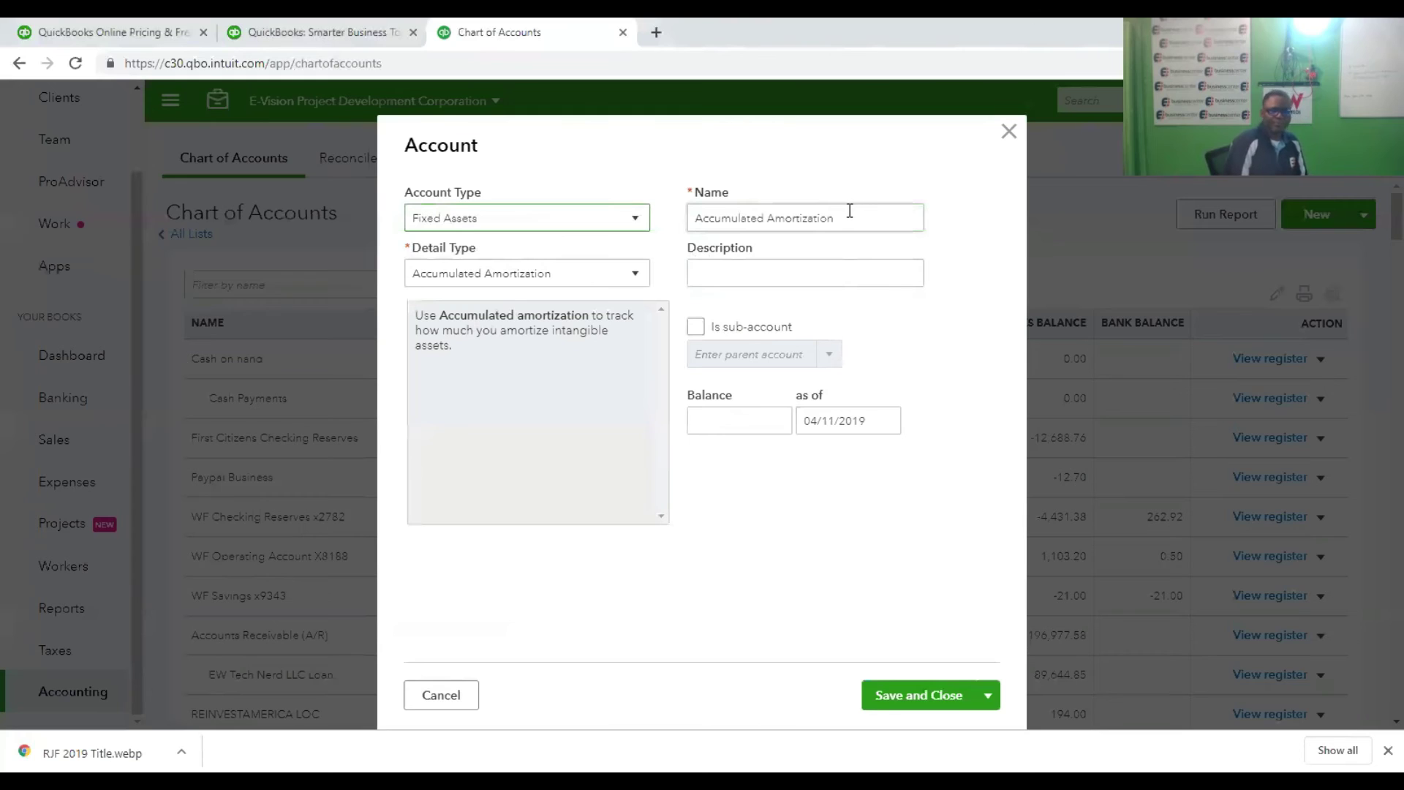
click(636, 278)
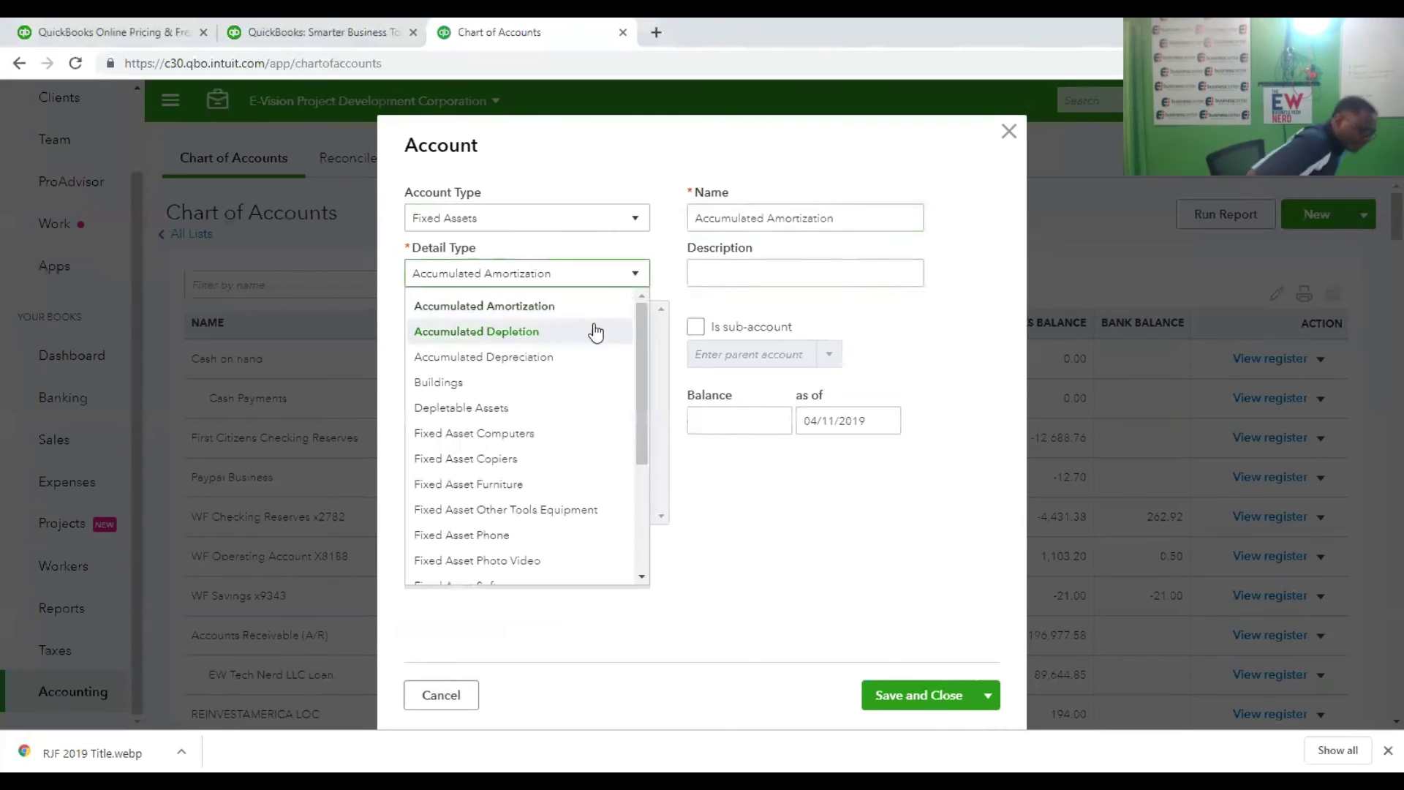
click(519, 434)
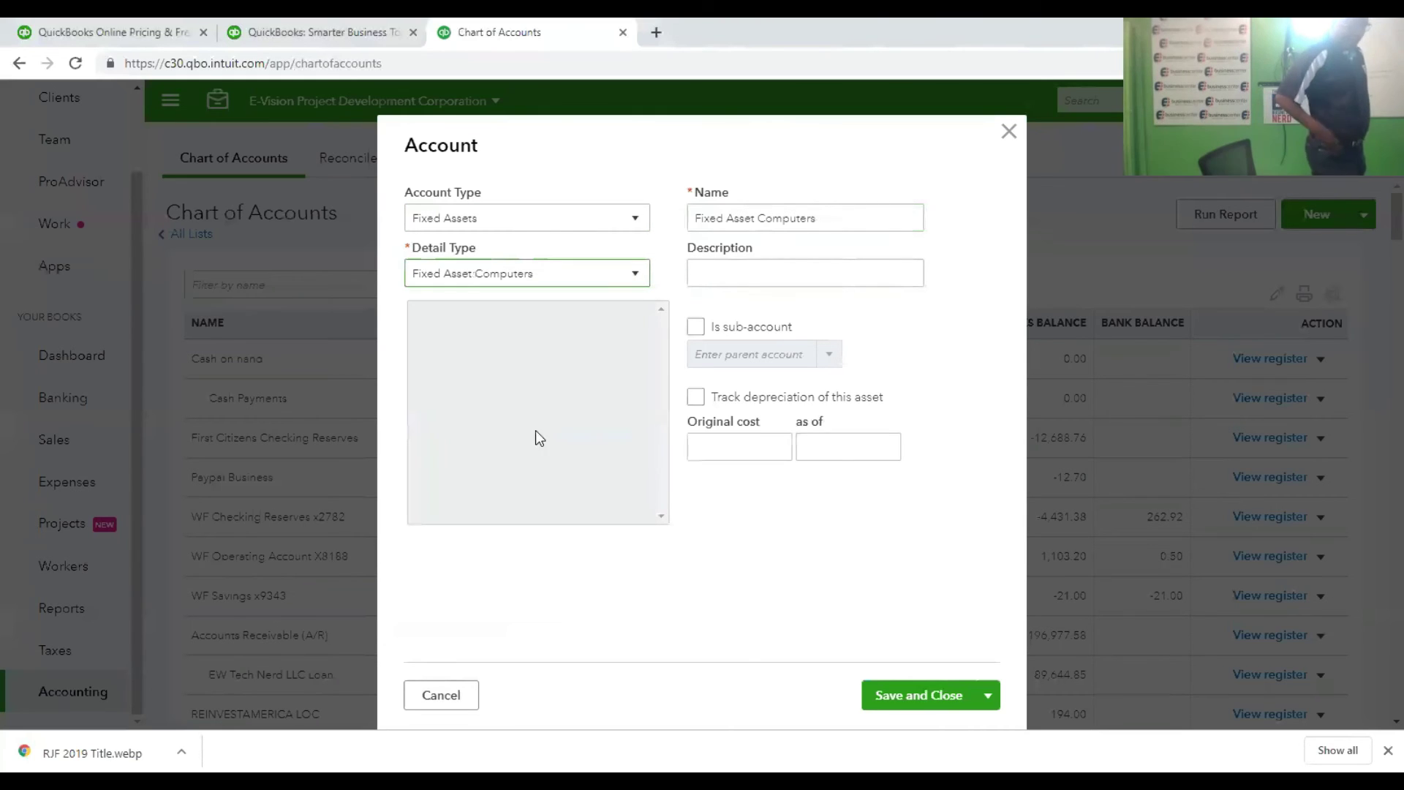
Replace the second account's default name with Hp Laptop 2 New.
triple_click(810, 212)
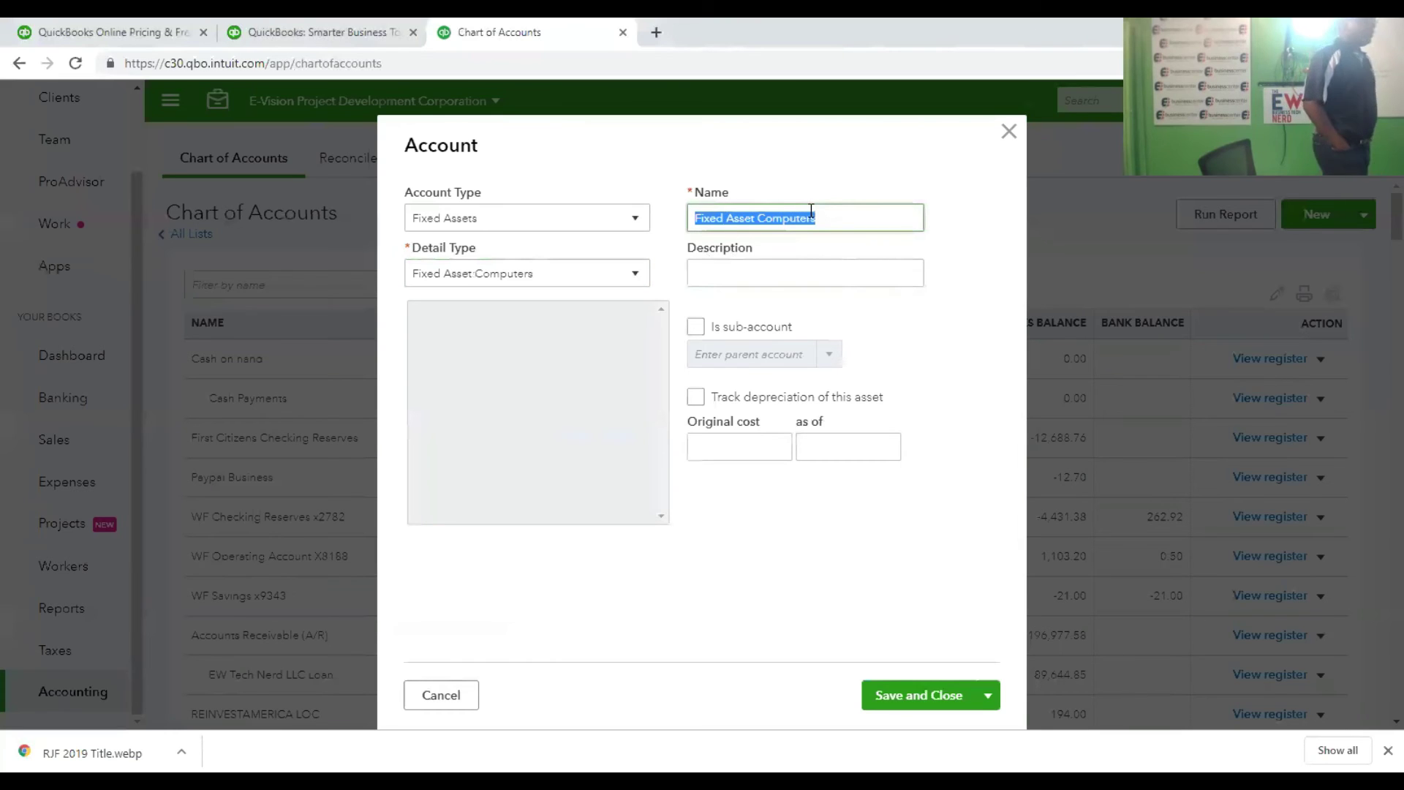
key(BackSpace)
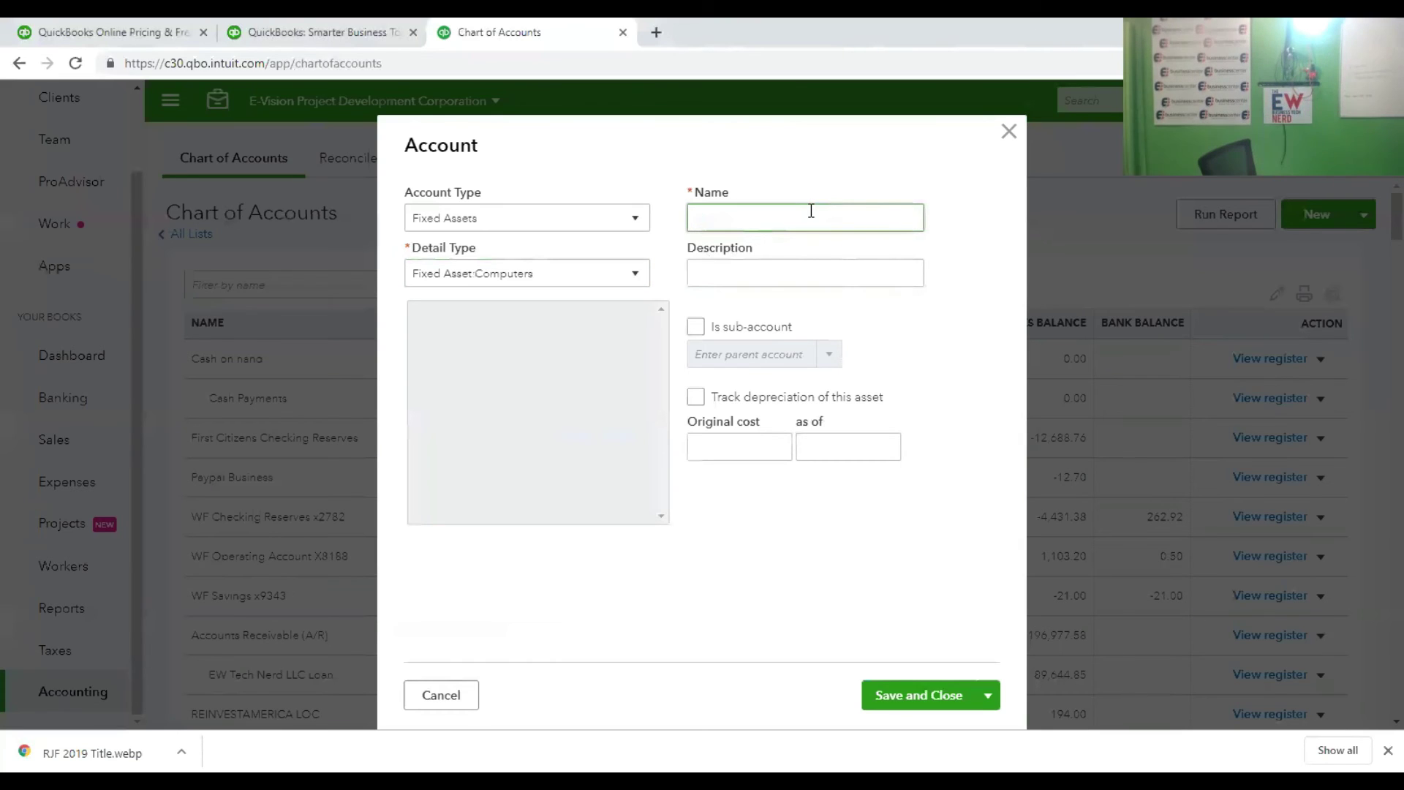
text(Hp Laptop @ New)
click(763, 215)
key(BackSpace)
text(2 New)
click(814, 261)
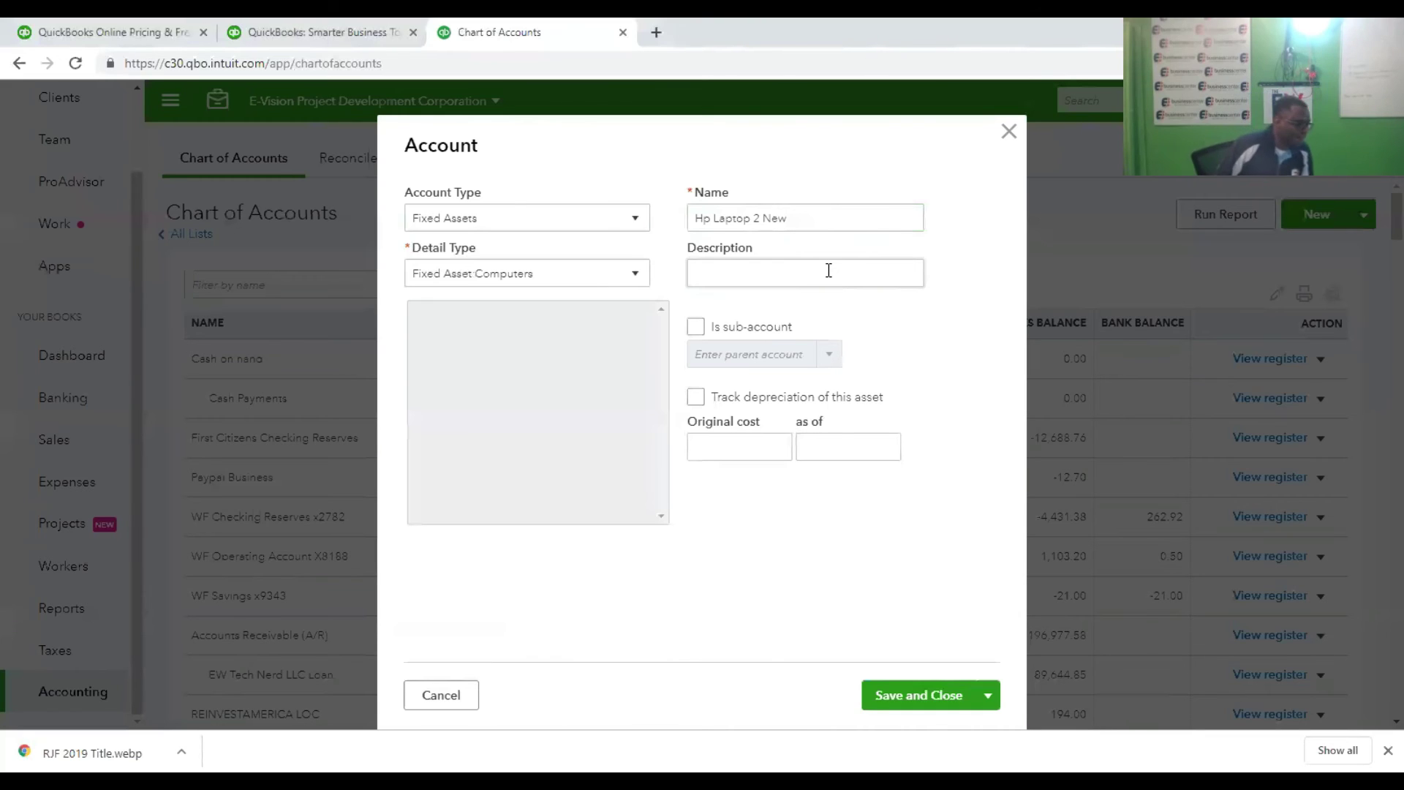
Set the Hp Laptop 2 New account's original cost to 465.43 and make it a sub-account of 2018 Fixed Assets.
click(769, 444)
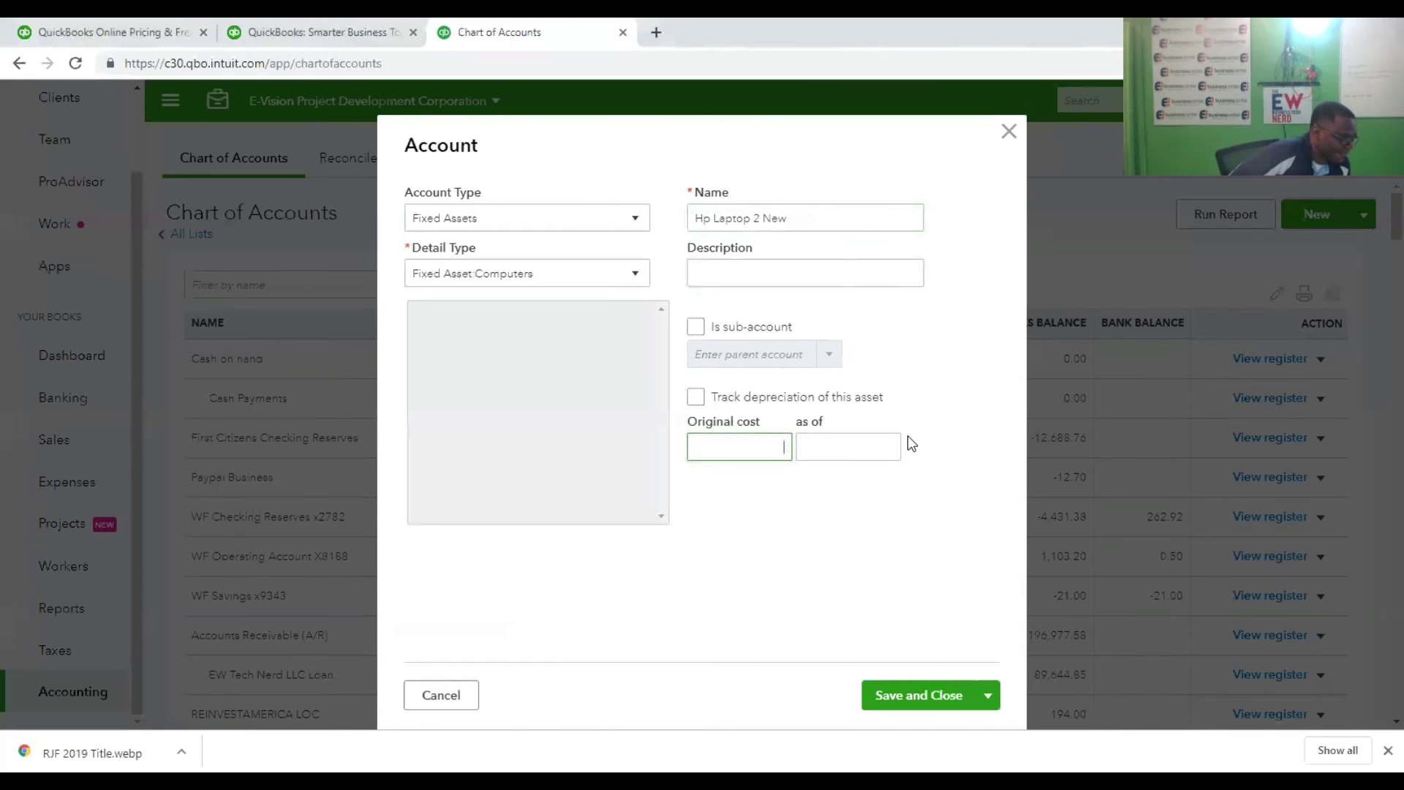
text(465.43)
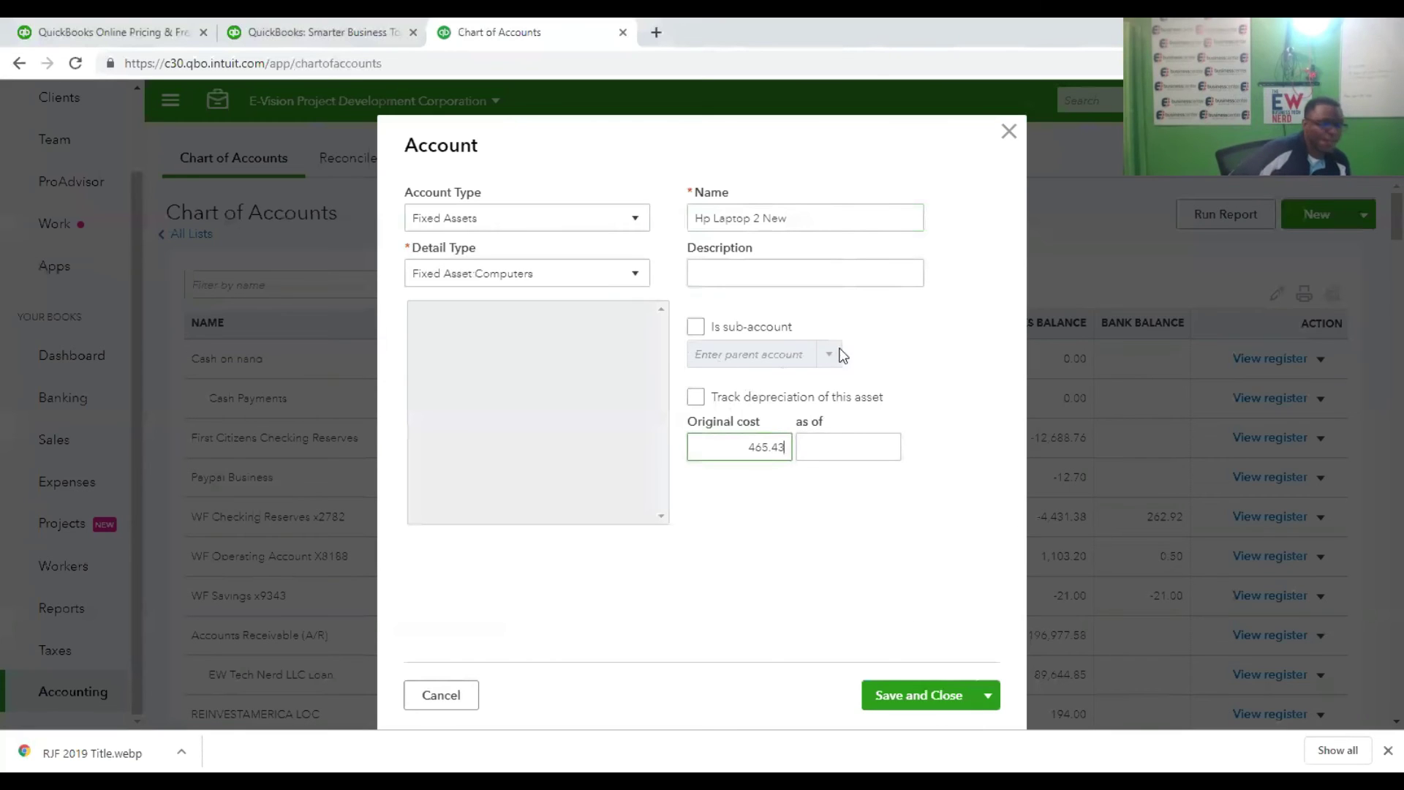
click(693, 327)
click(726, 353)
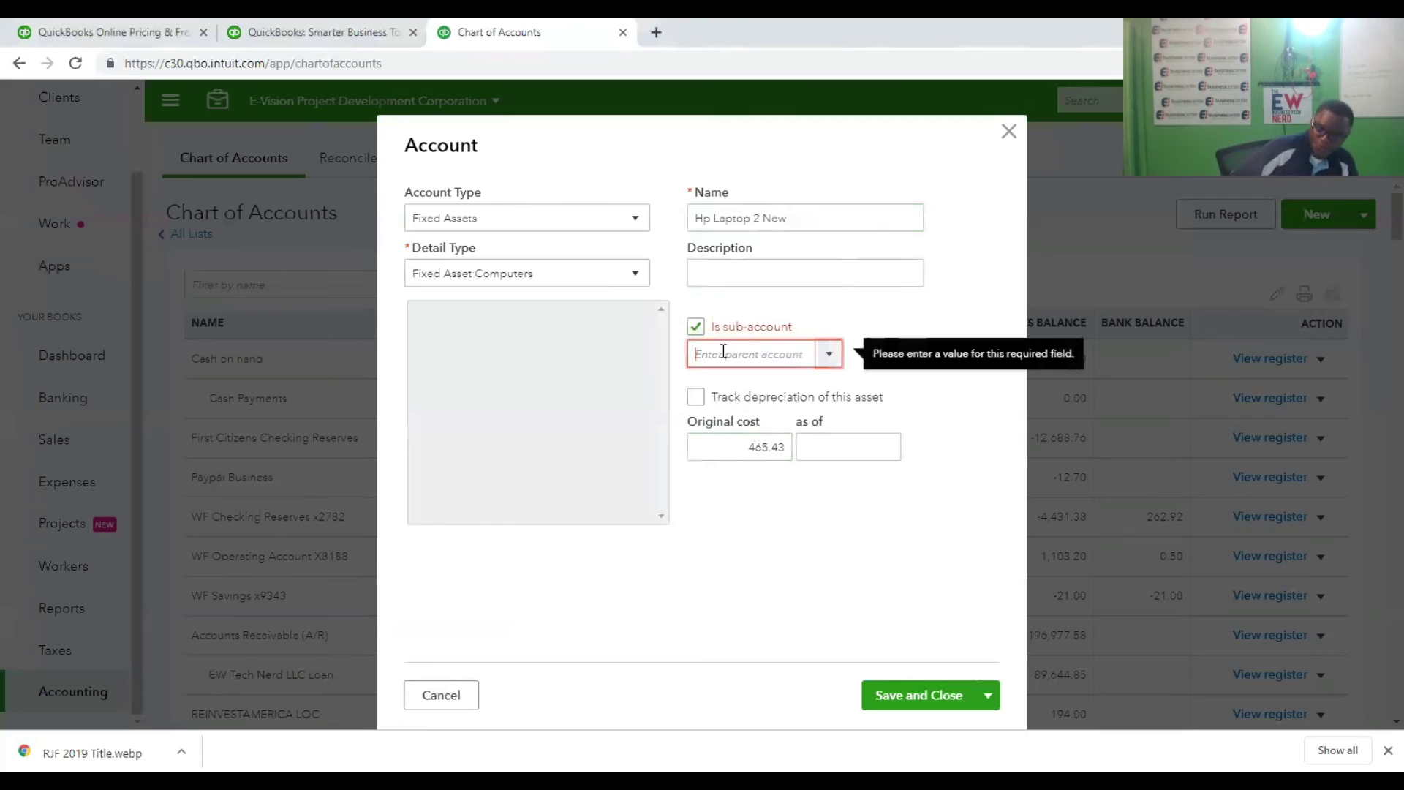
text(2018 Fixed Assets)
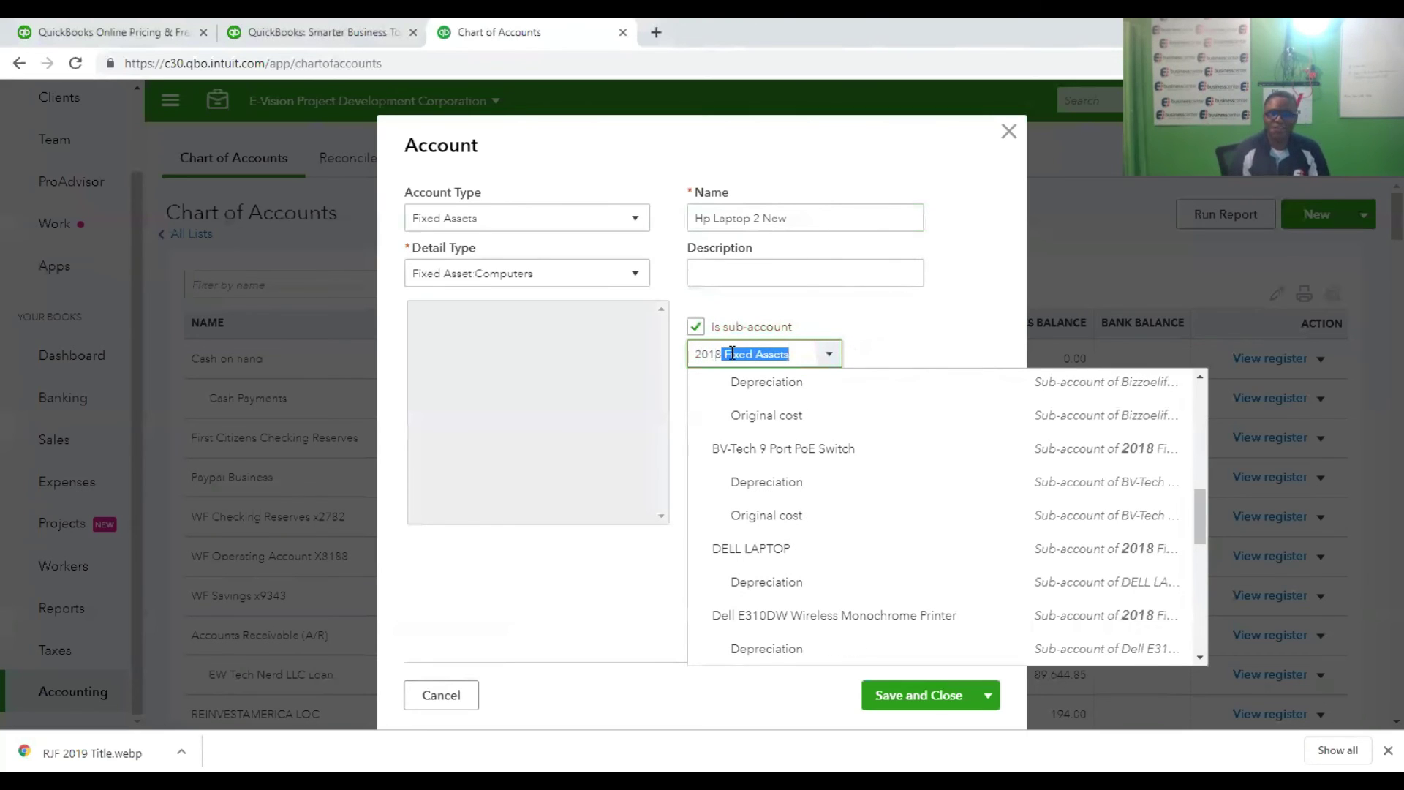
click(804, 353)
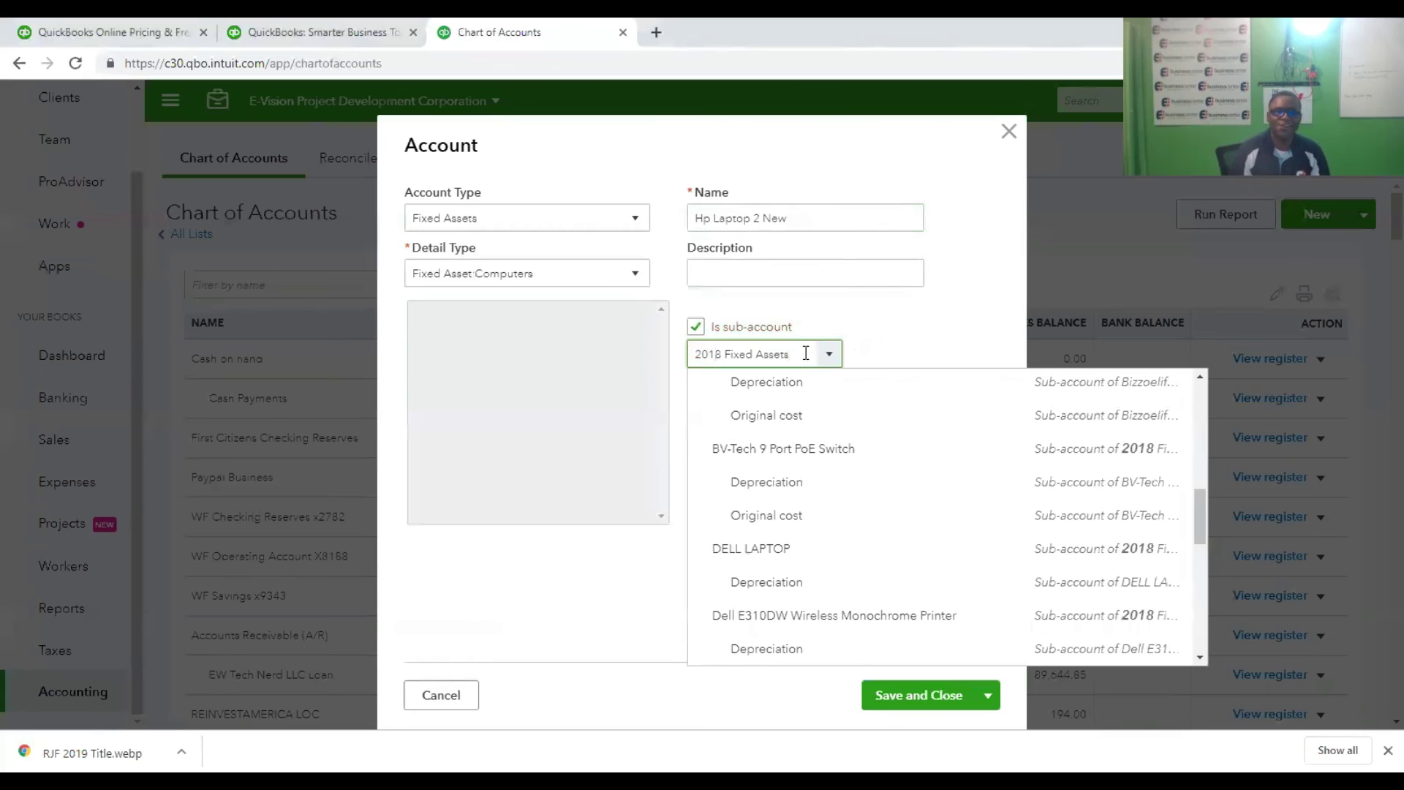
click(805, 354)
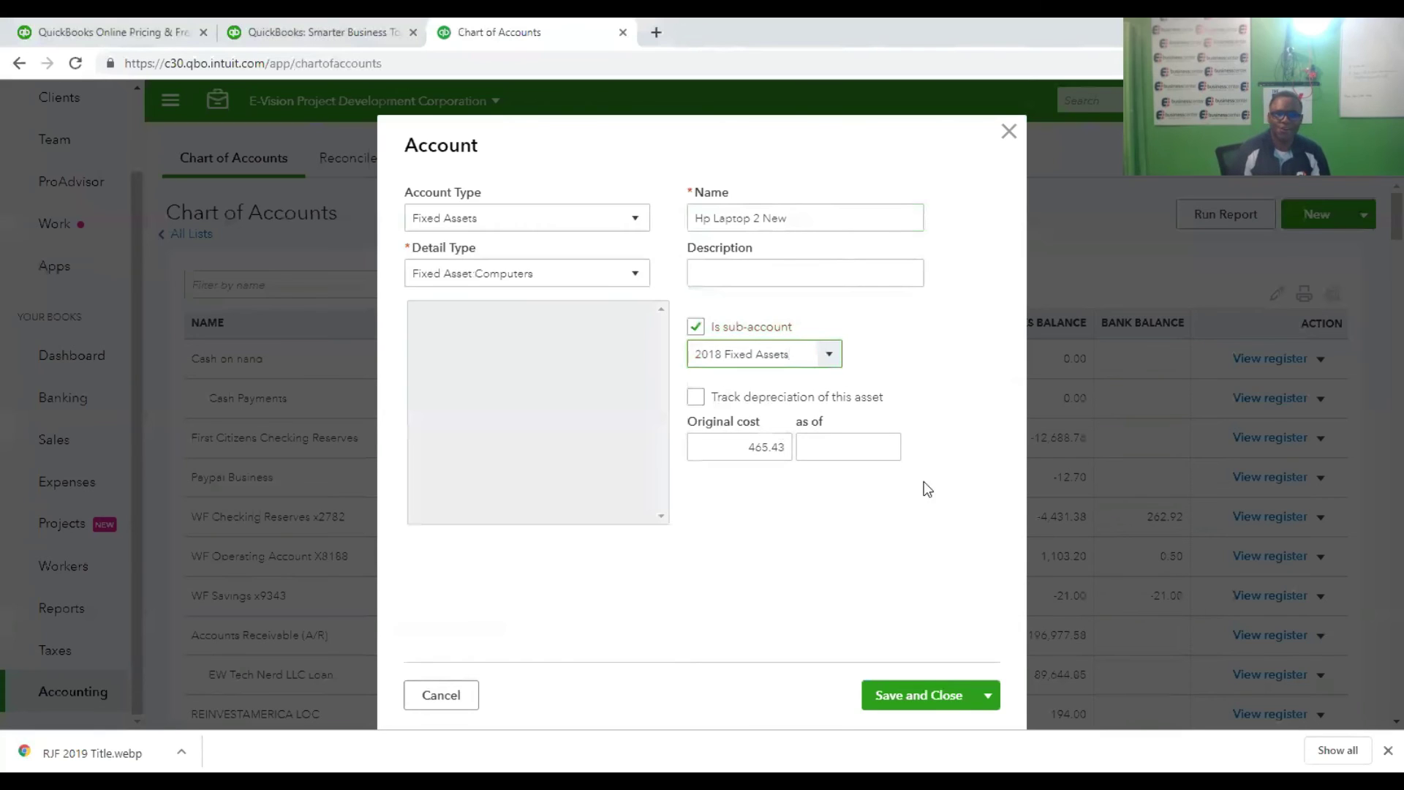
Set the original cost's as-of date to 11/06/2018, then save and close the Hp Laptop 2 New account.
click(884, 448)
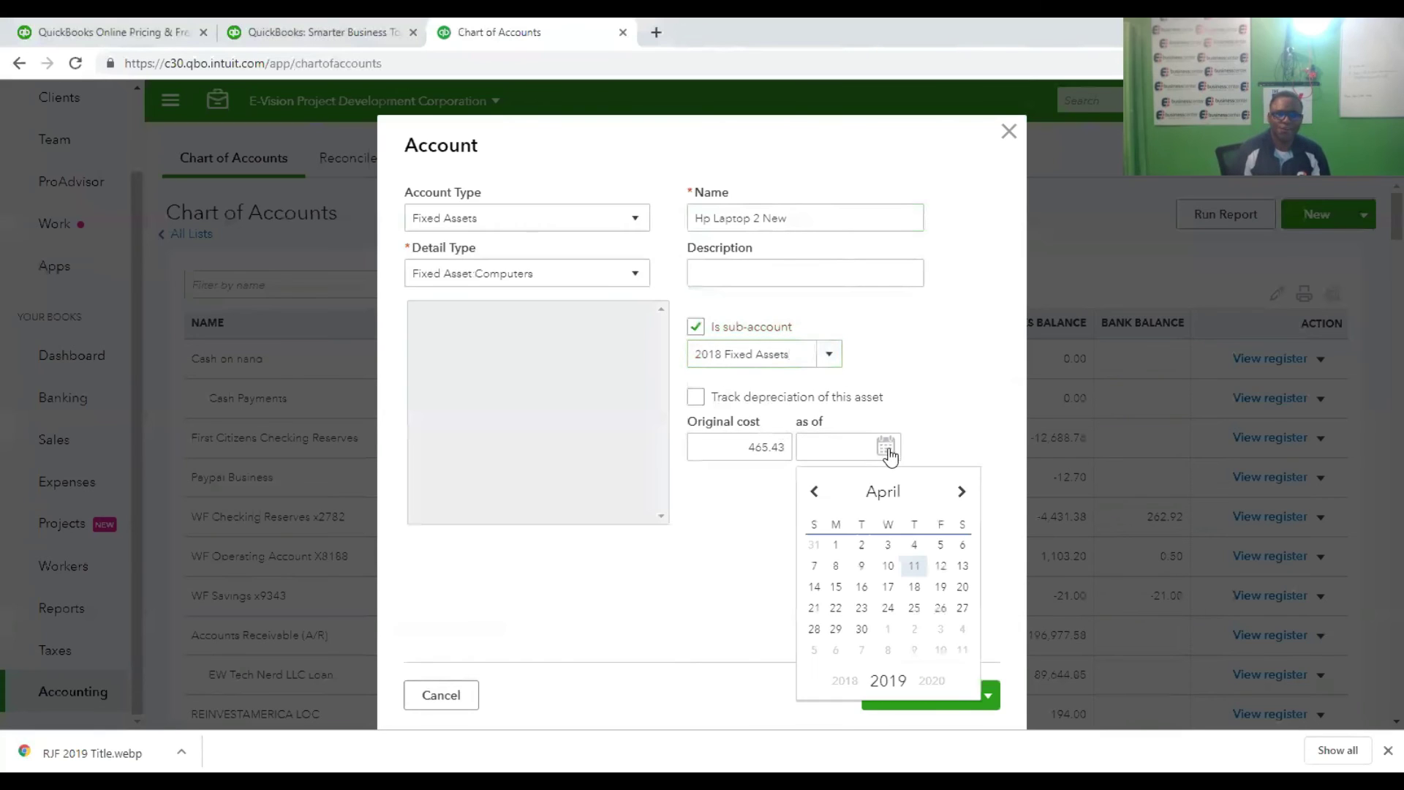
click(960, 494)
click(960, 493)
click(960, 493)
click(960, 493)
click(960, 493)
click(960, 494)
click(960, 495)
click(960, 495)
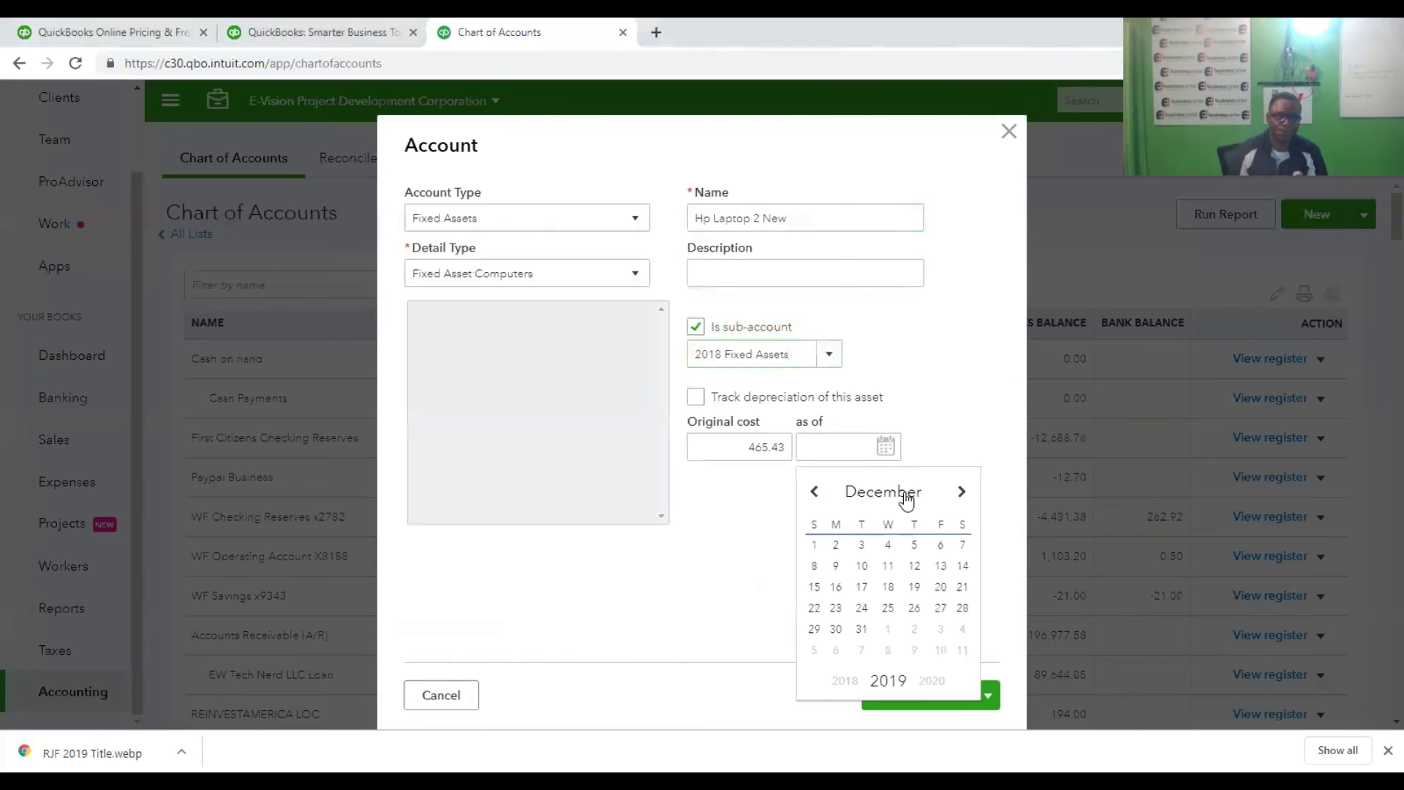
click(812, 491)
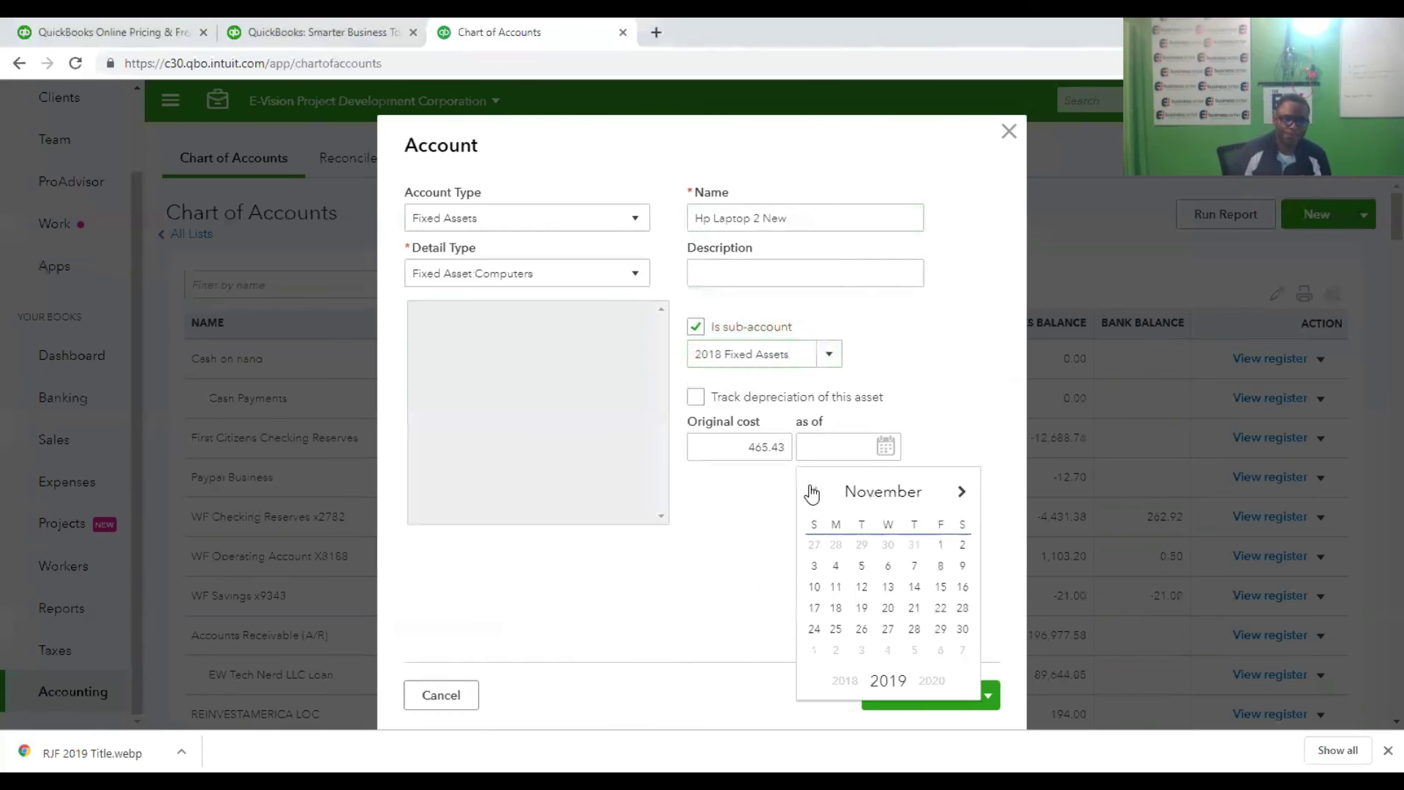
click(888, 566)
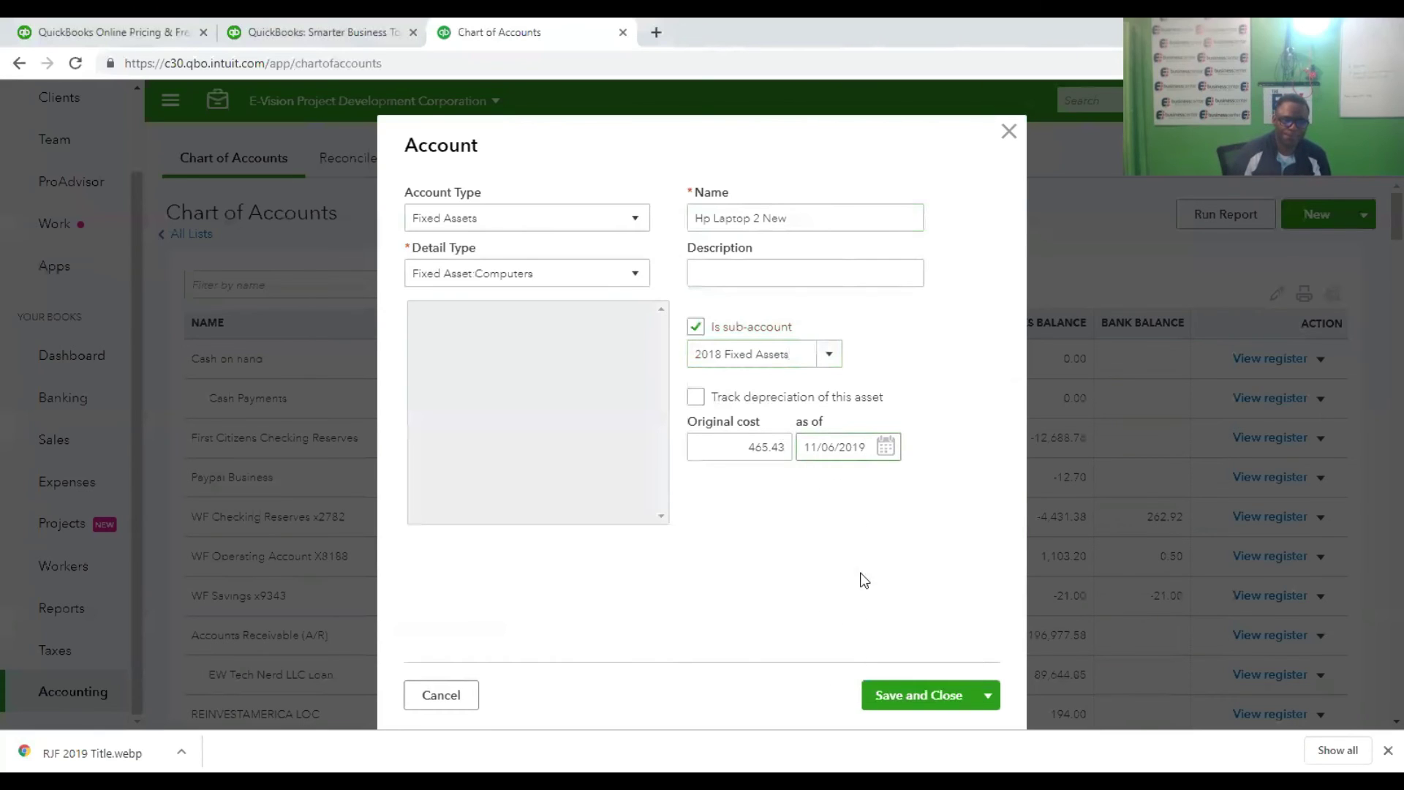
text(8)
click(910, 694)
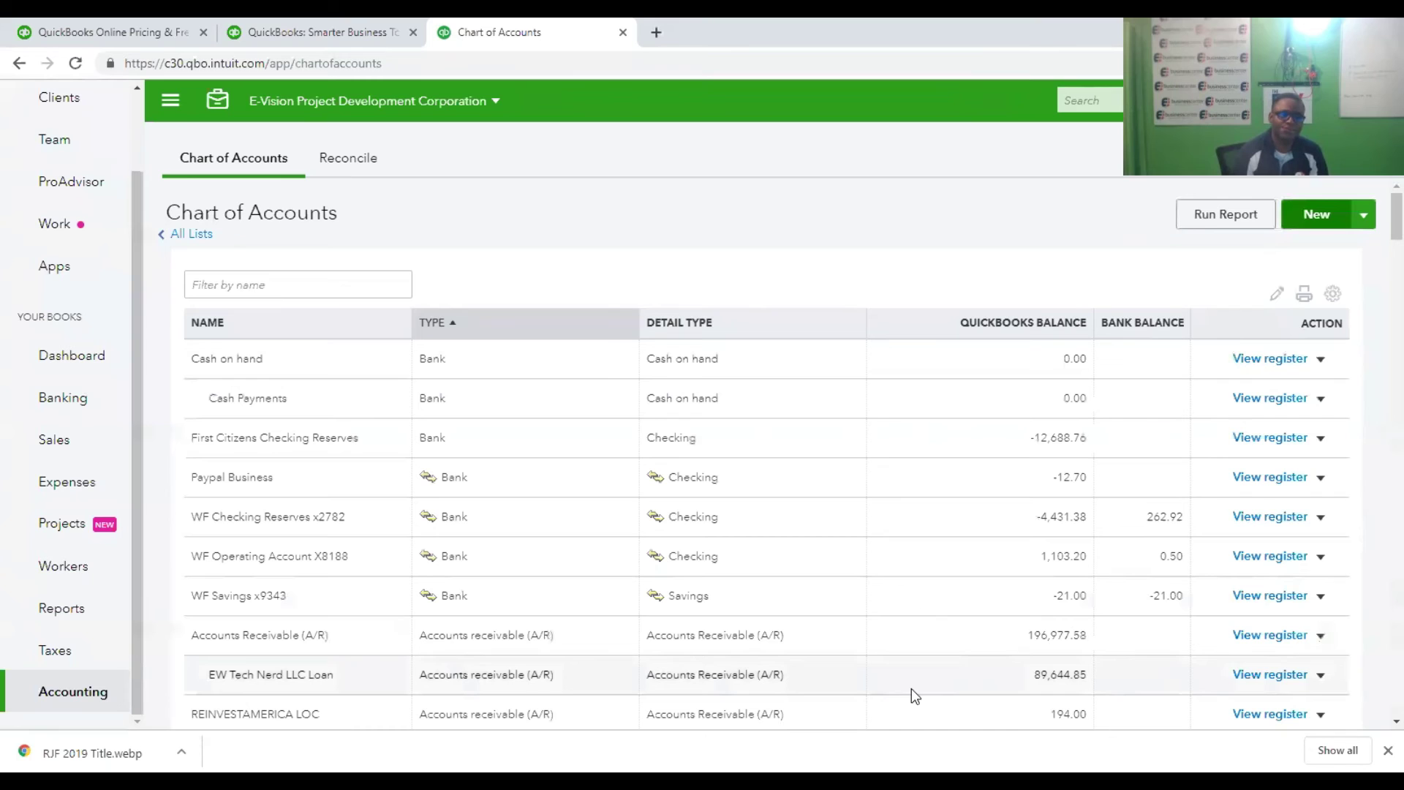
Review the fixed asset accounts in the Chart of Accounts, including the entries under 2018 Fixed Assets.
scroll(453, 438, down, 2)
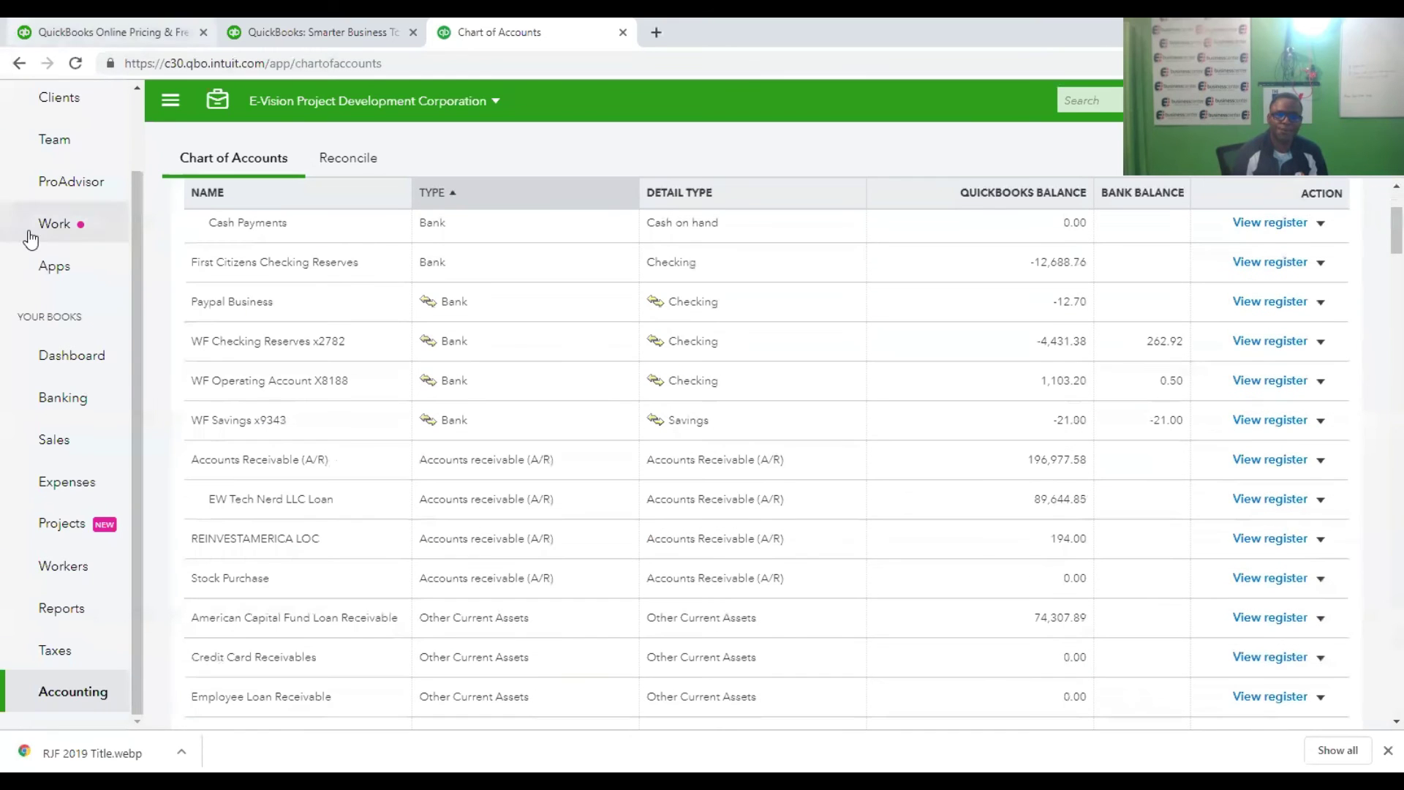
scroll(31, 238, up, 2)
scroll(549, 461, down, 15)
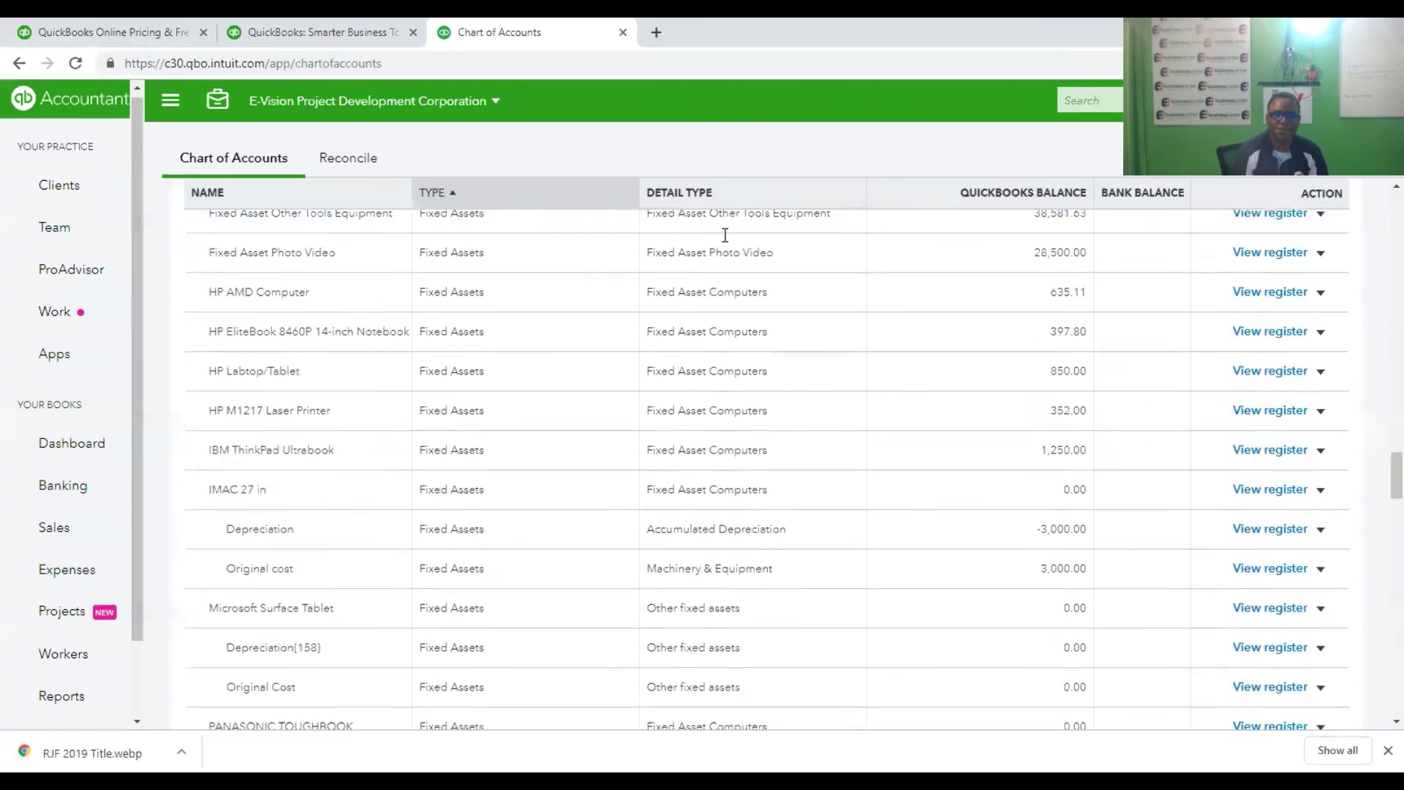
scroll(724, 238, down, 7)
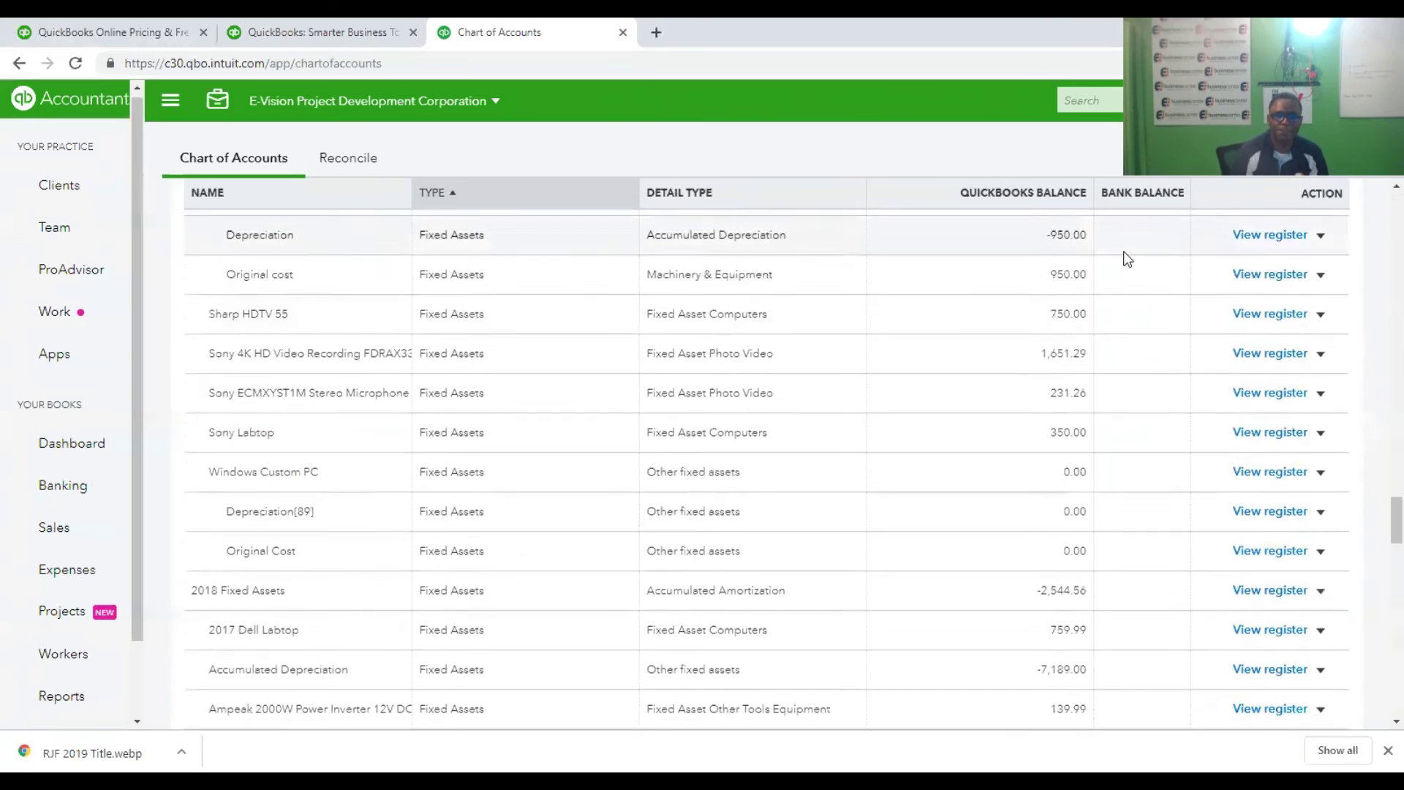
scroll(1363, 571, down, 4)
scroll(1379, 512, up, 10)
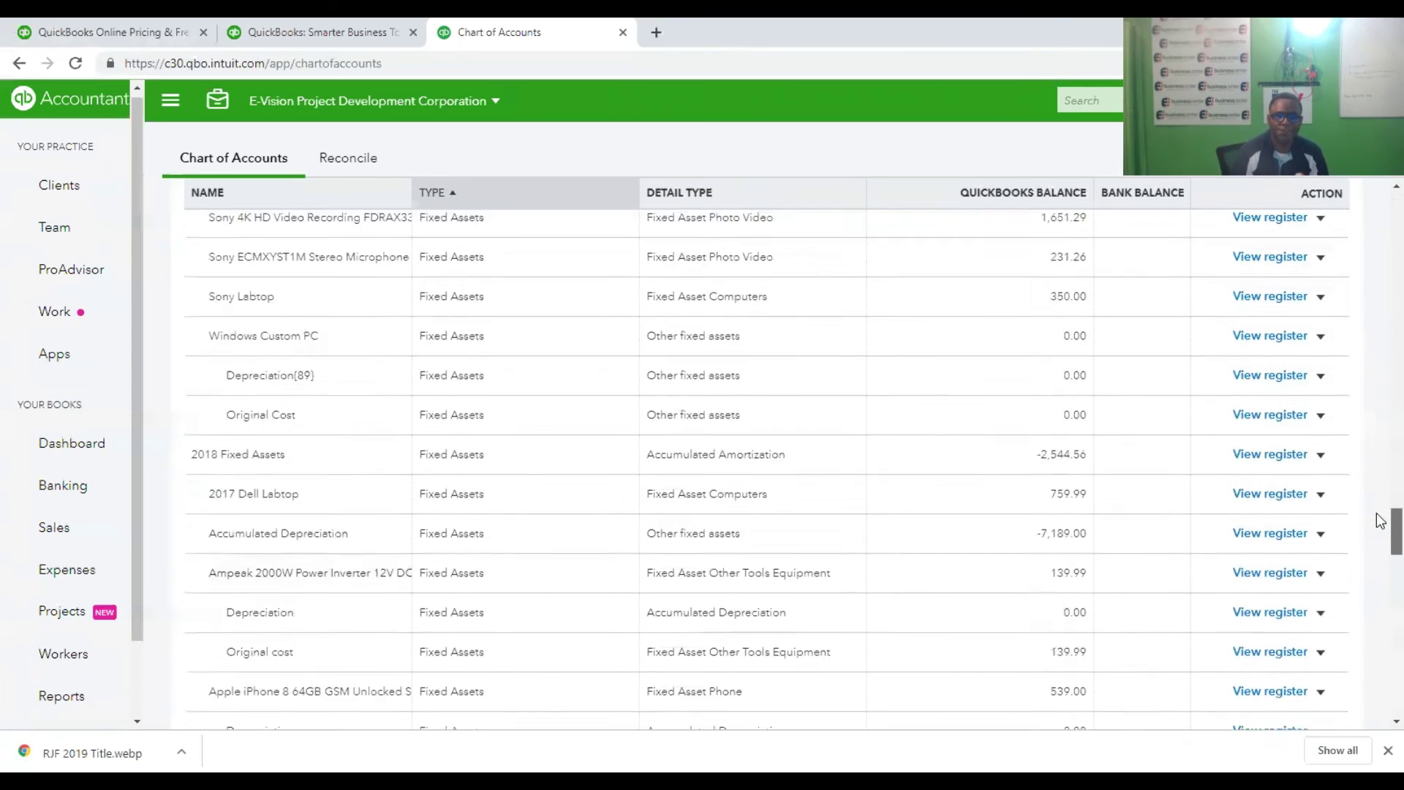
drag(1379, 454, 1368, 213)
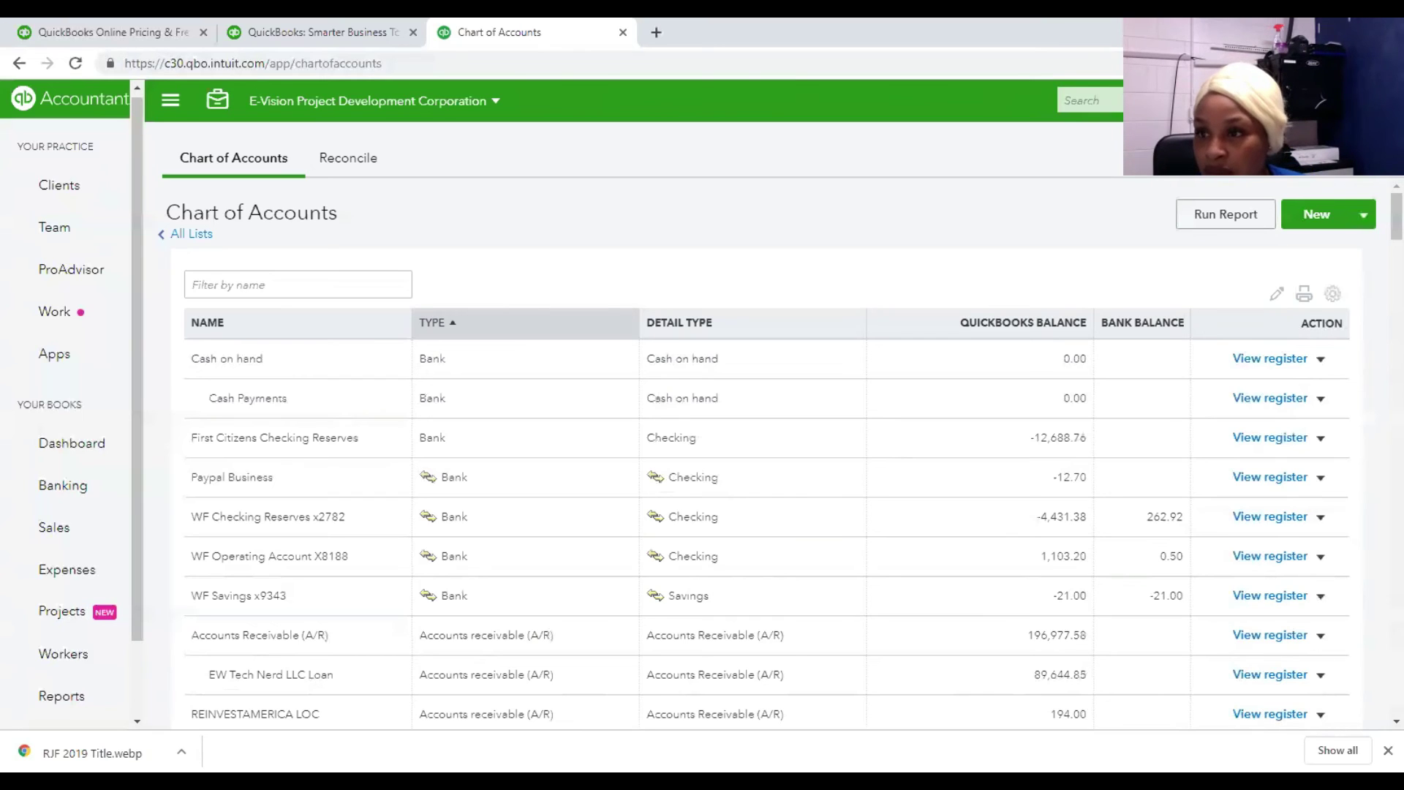
Start a third new account with account type Fixed Assets and detail type Fixed Asset Computers.
click(1325, 217)
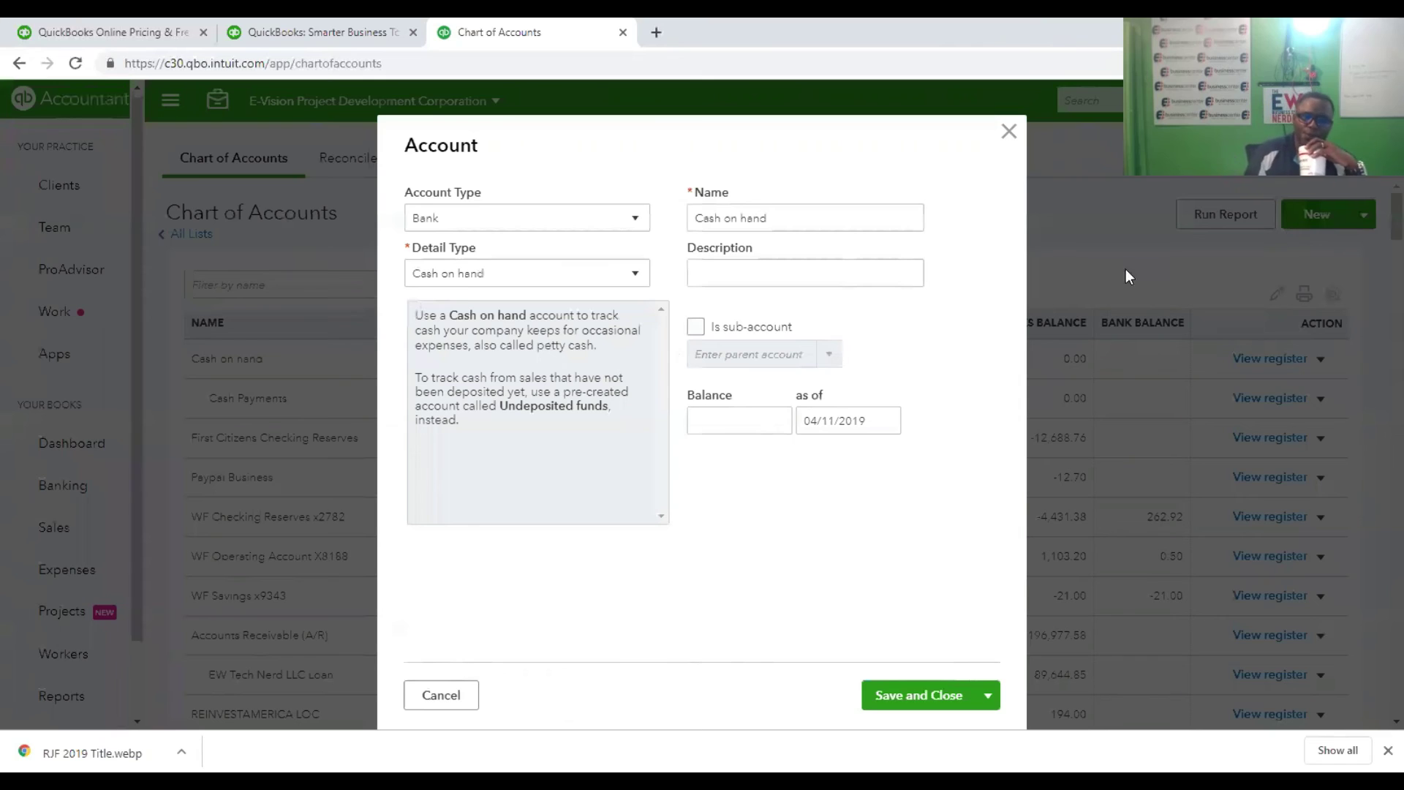
click(633, 219)
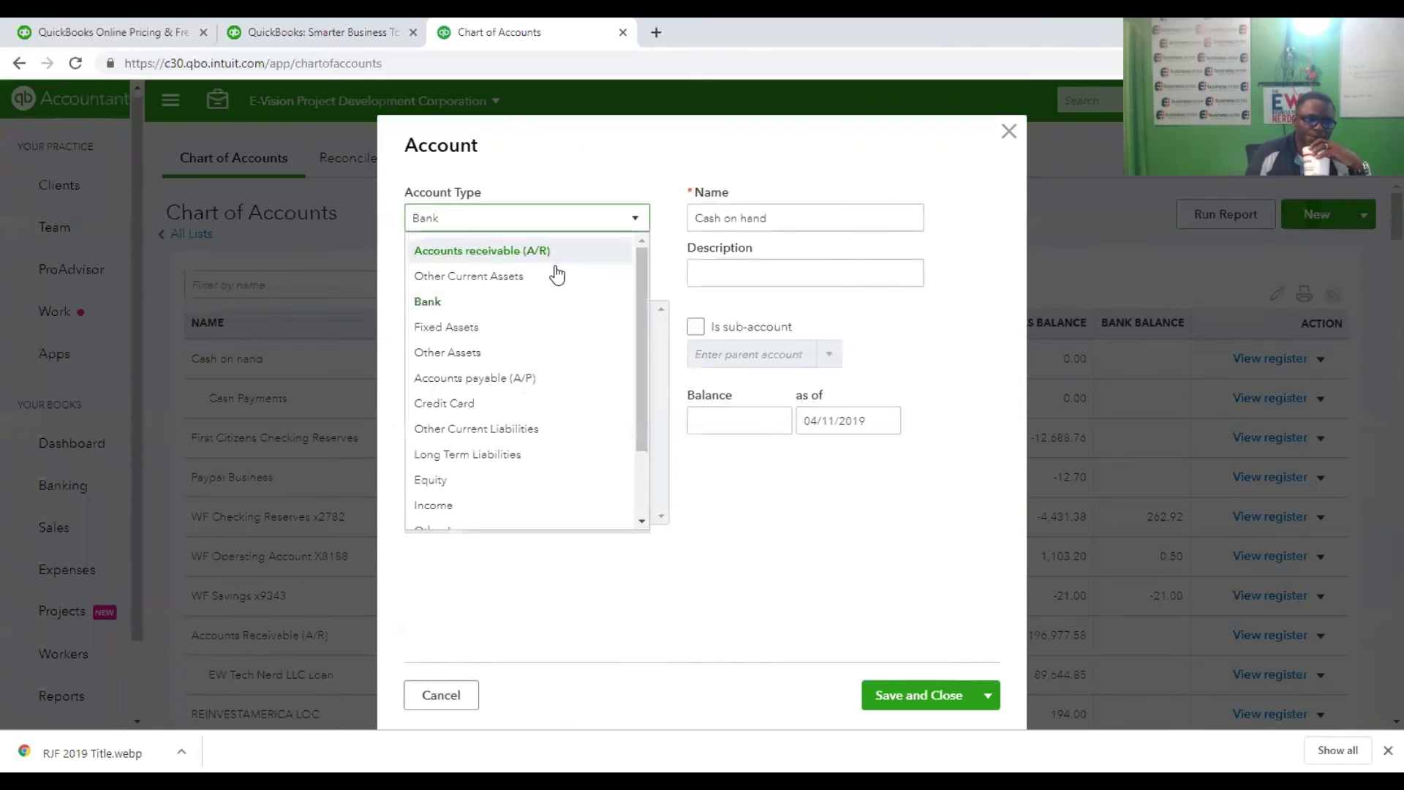
click(486, 334)
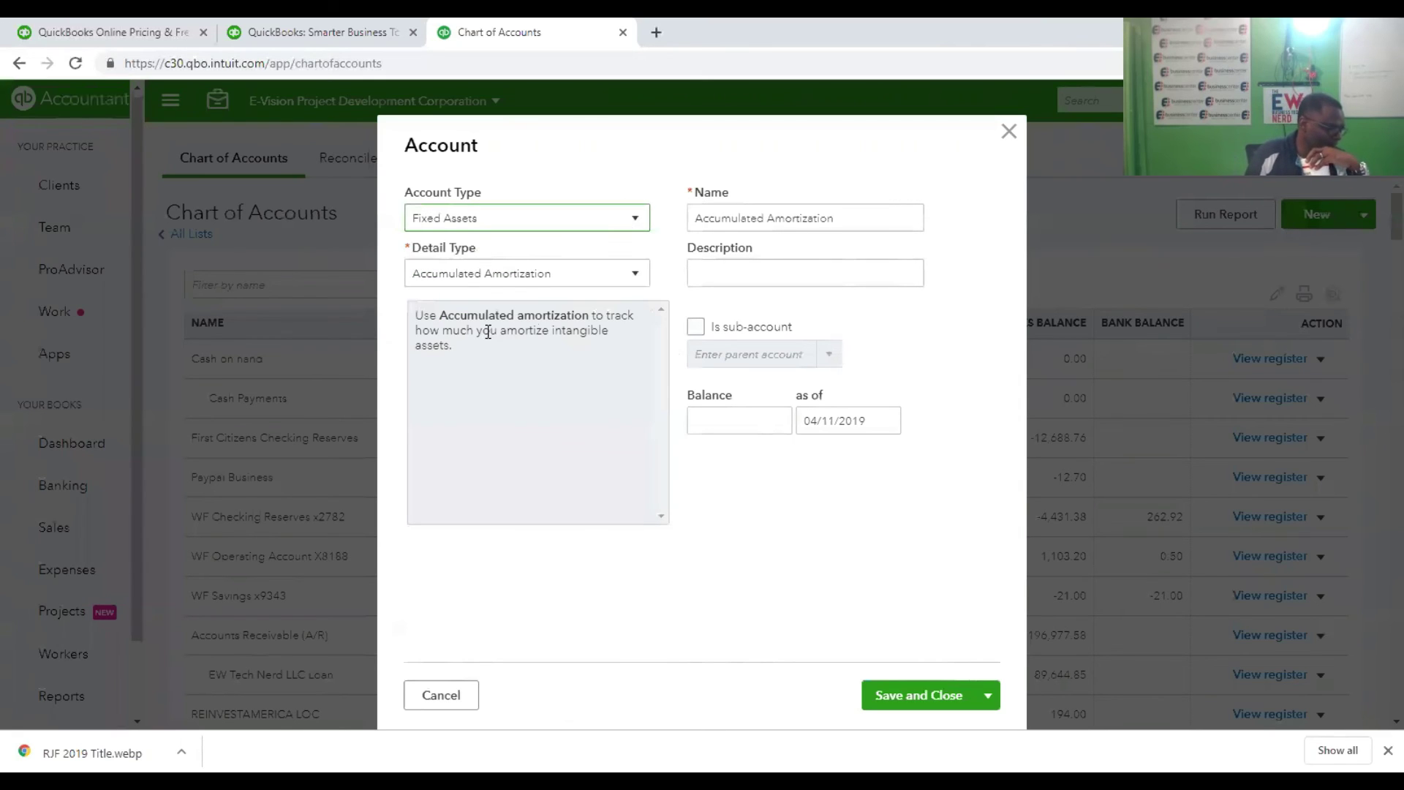
click(636, 278)
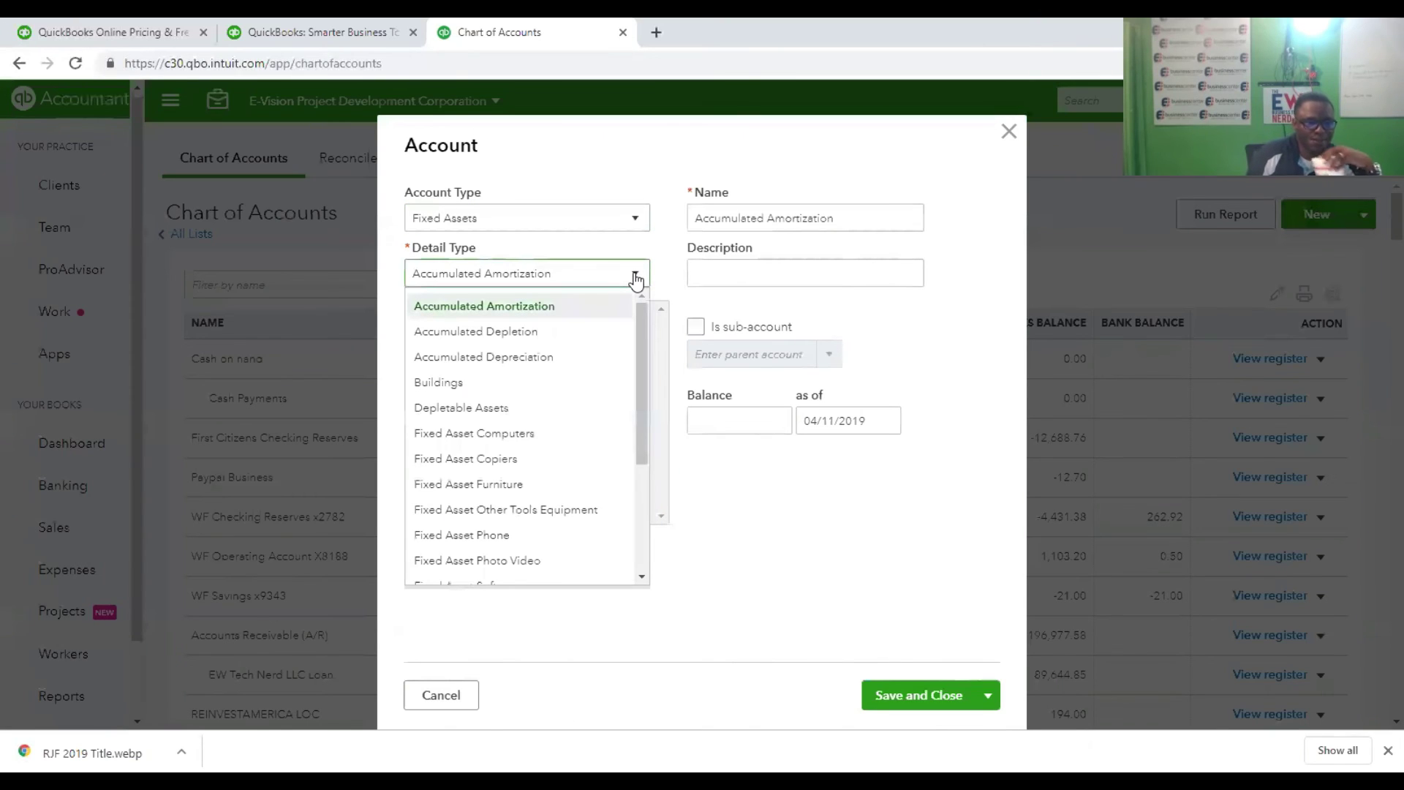
click(636, 278)
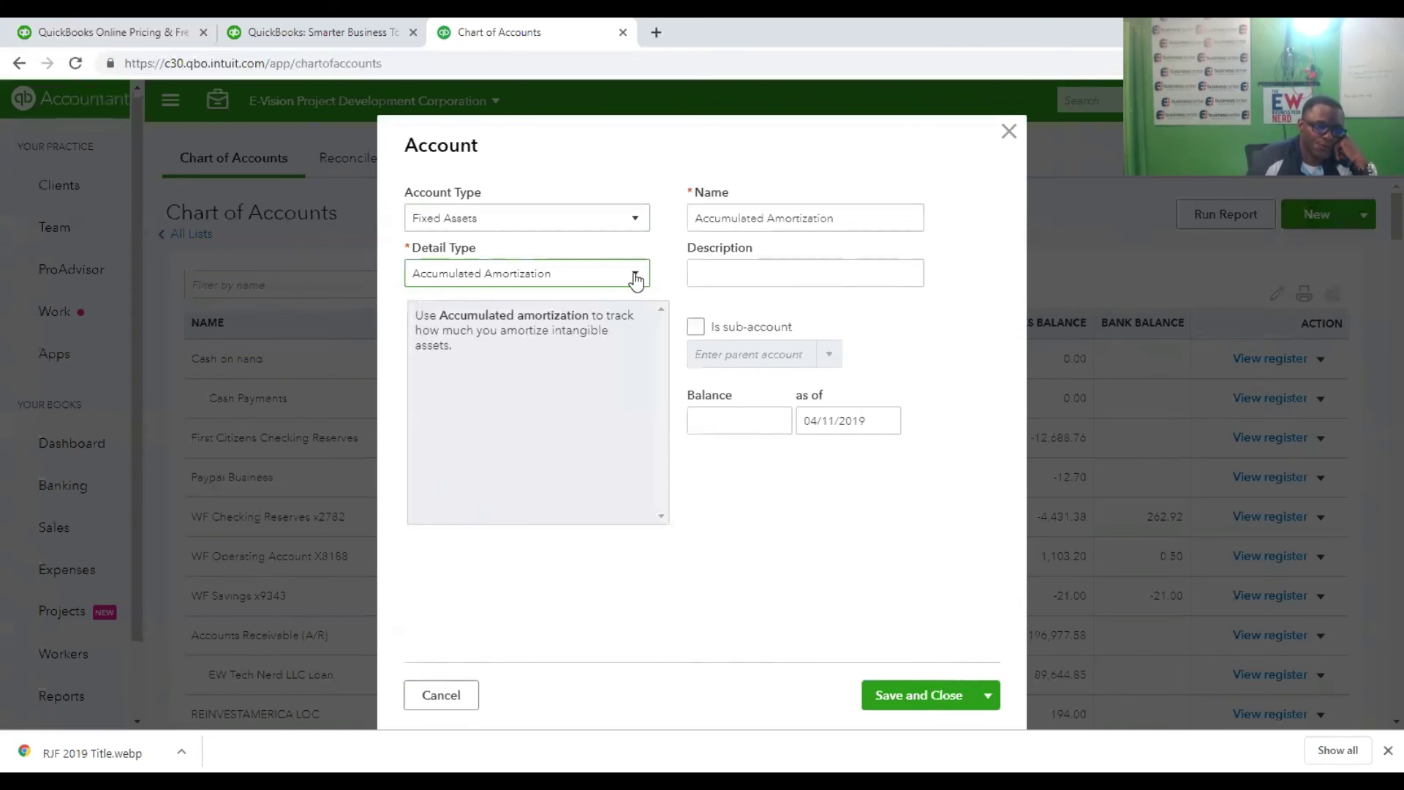
click(636, 278)
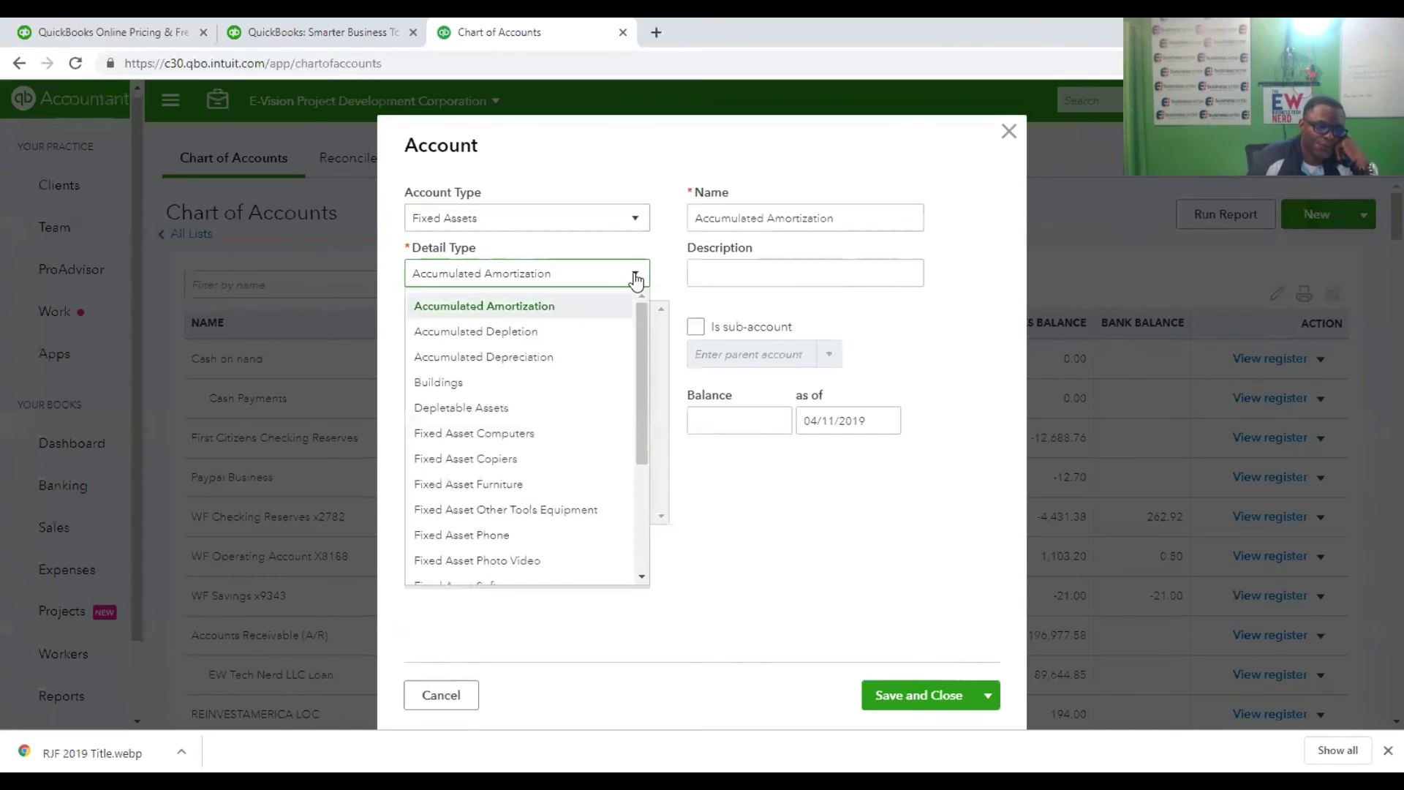
click(477, 437)
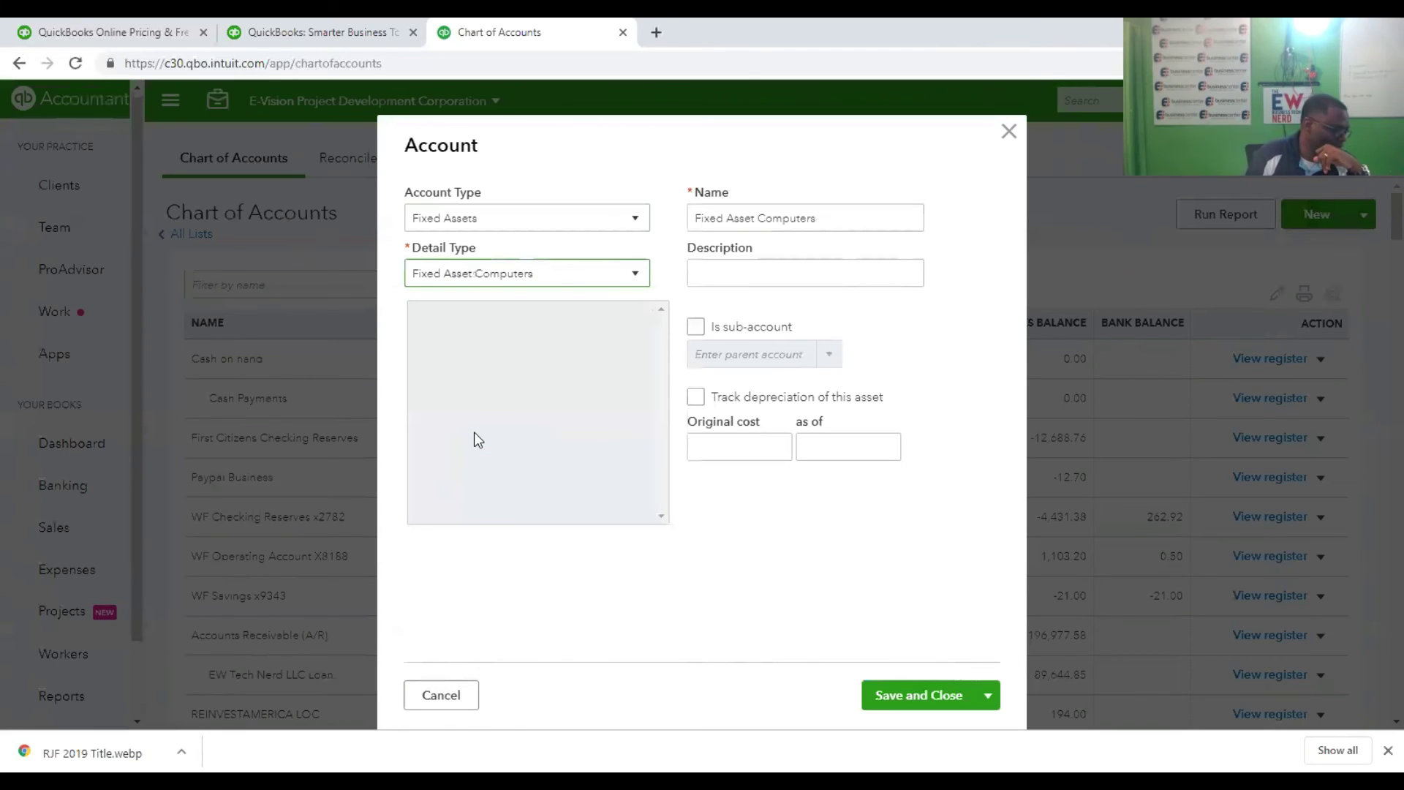
Replace the new account's default name with SSD Hard drive 1.
triple_click(861, 211)
key(BackSpace)
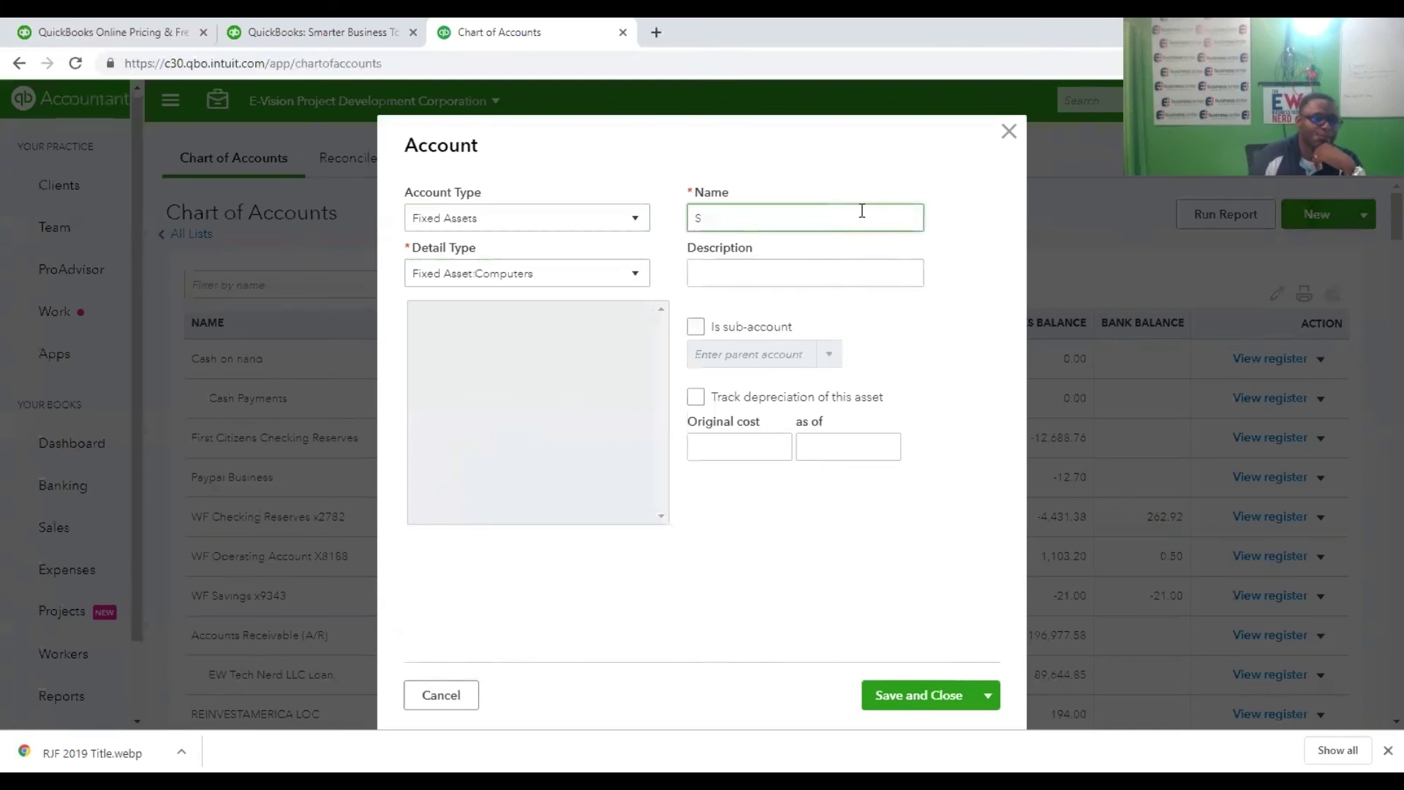
text(SSD)
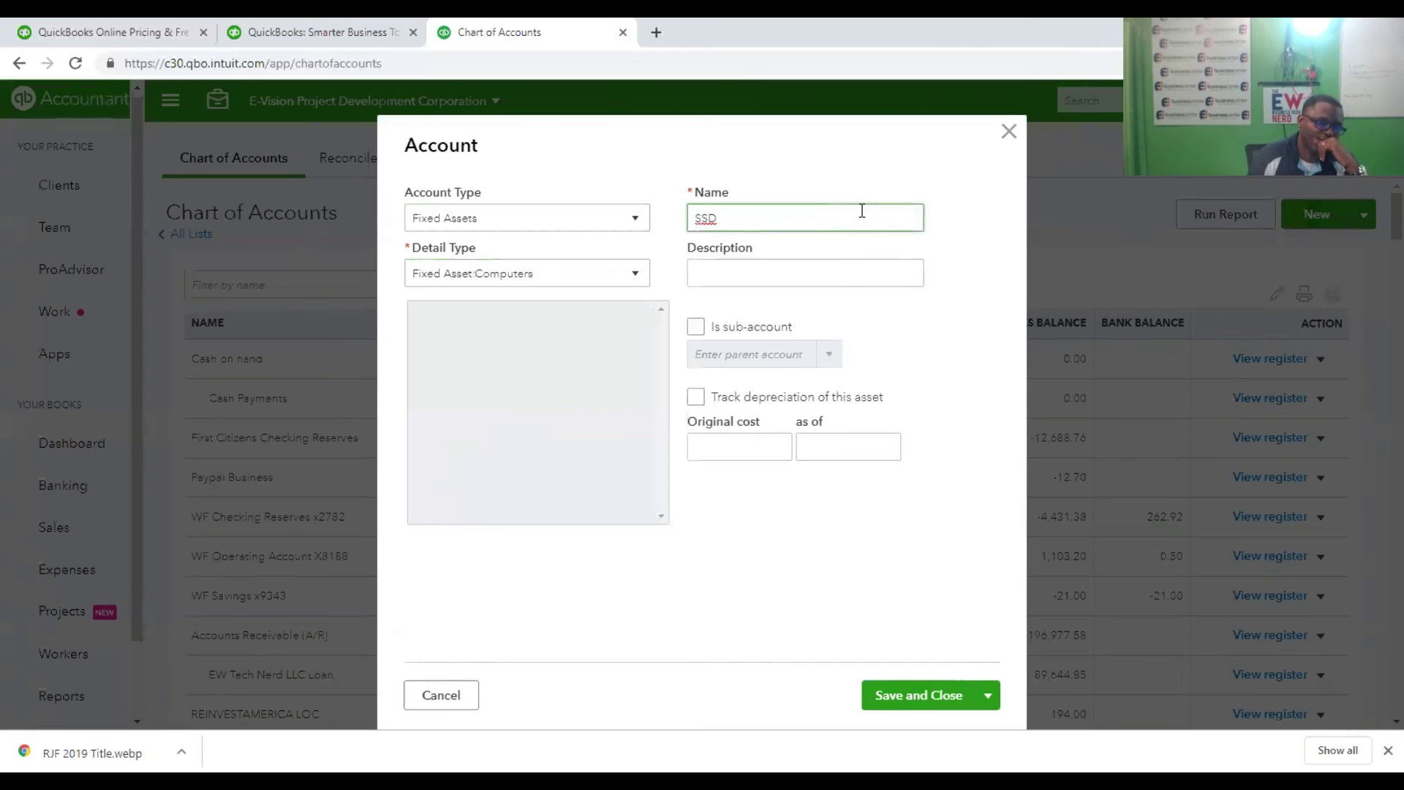
text( Harddriv)
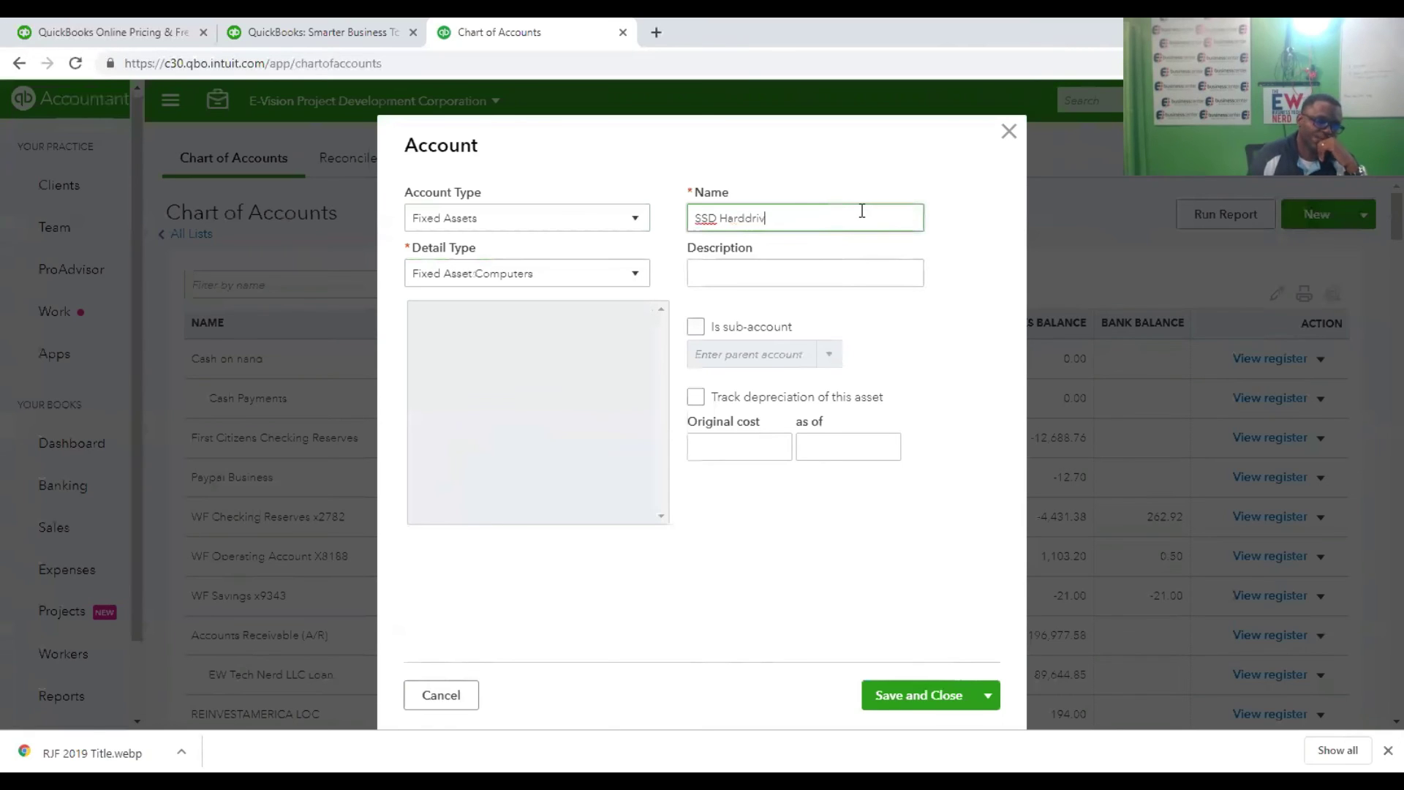
text(e)
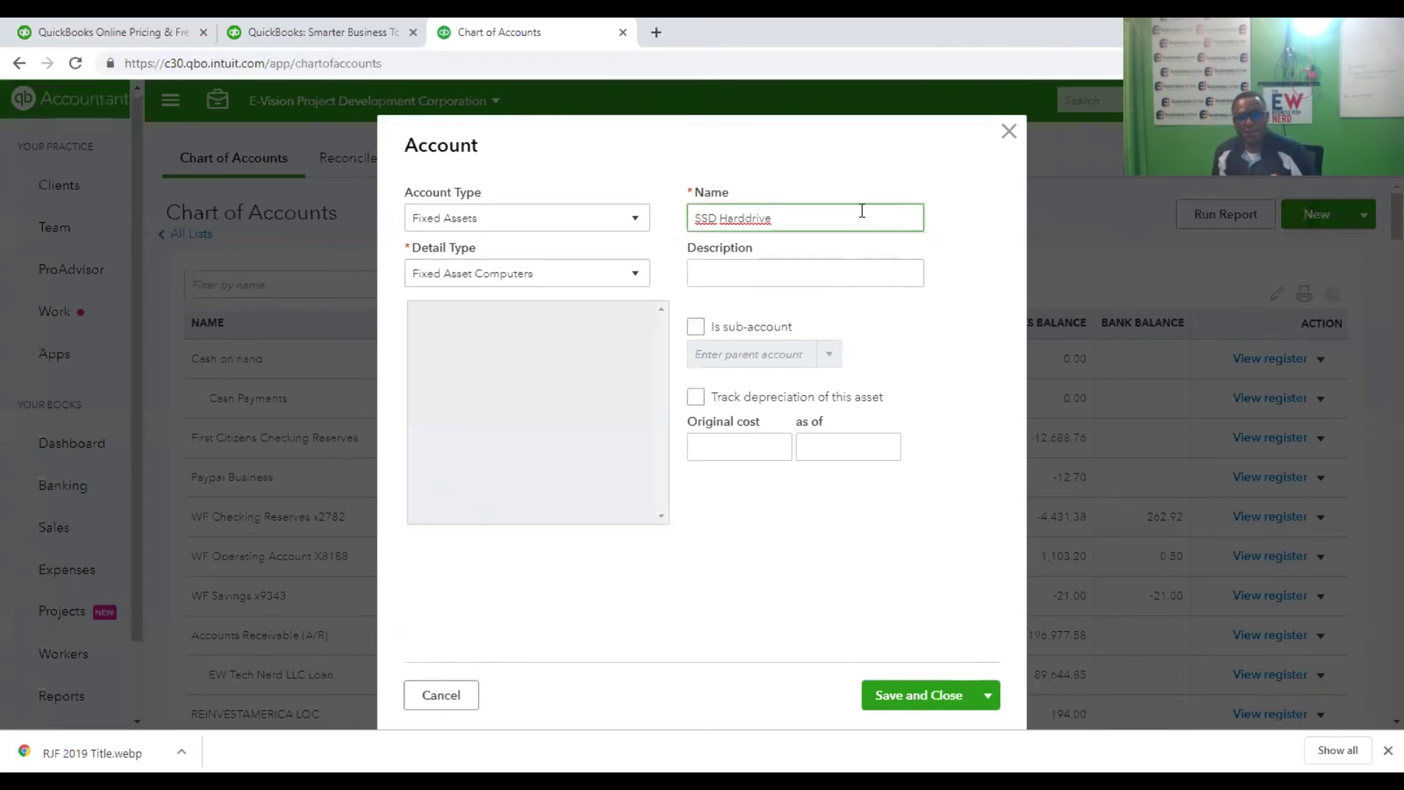
click(746, 216)
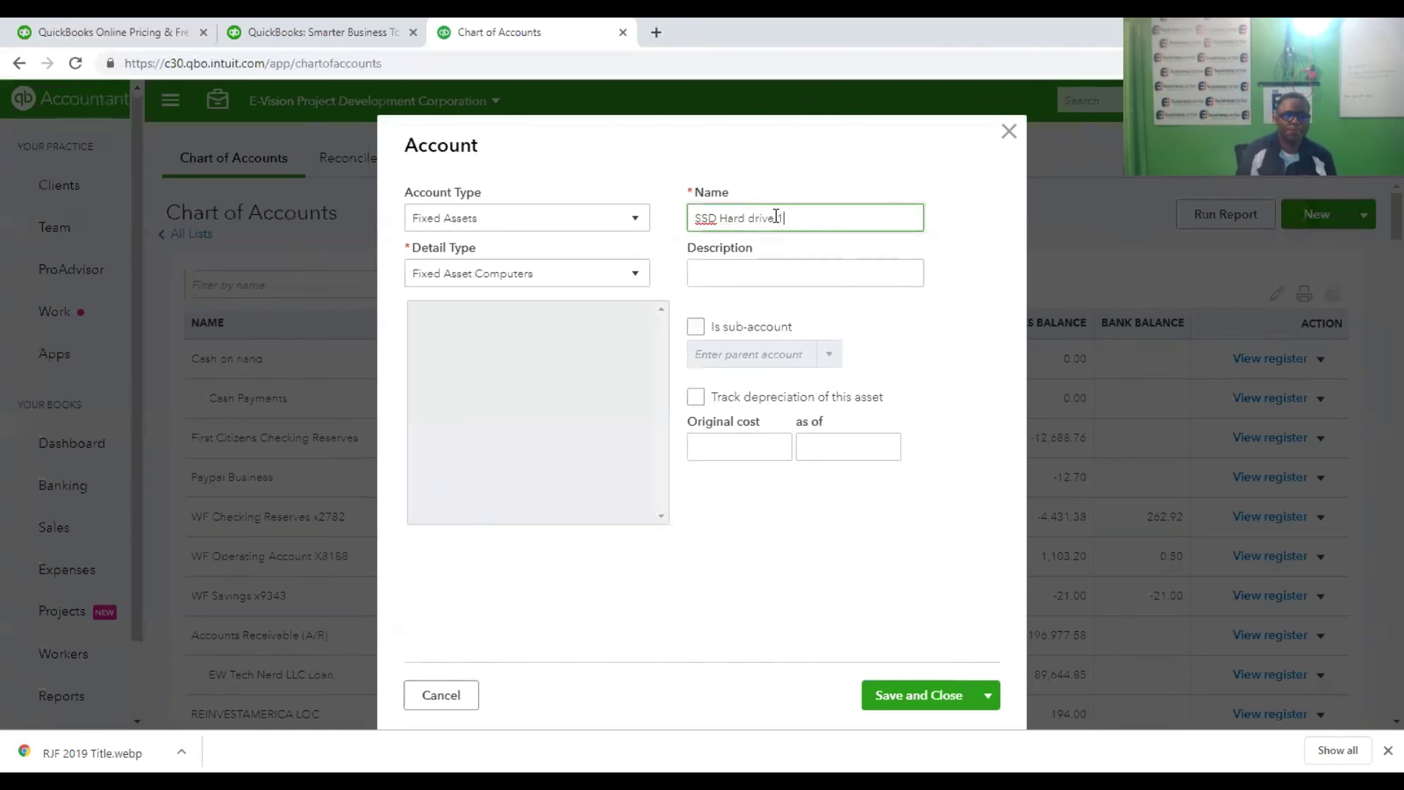
click(854, 270)
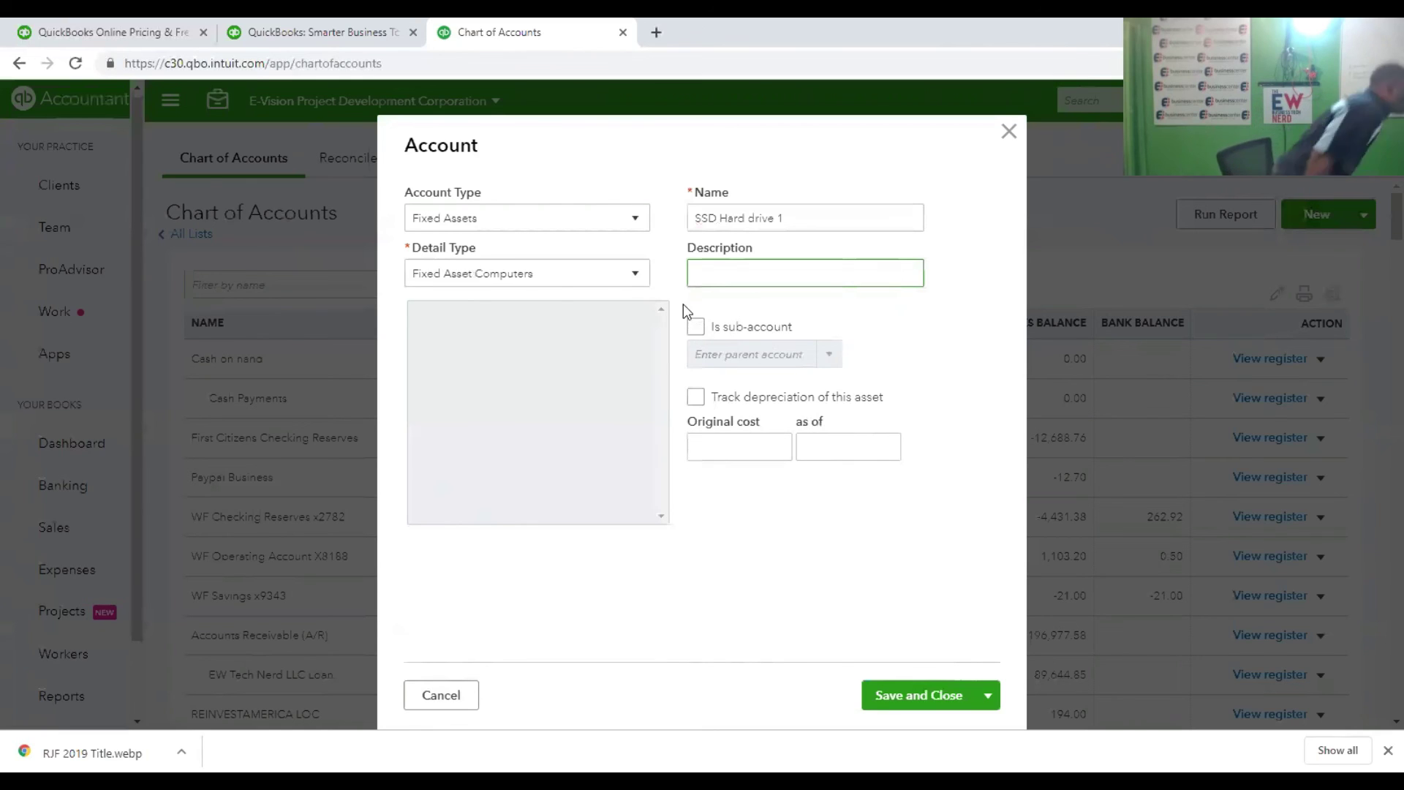
Make the SSD Hard drive 1 account a sub-account of 2018 Fixed Assets.
click(695, 325)
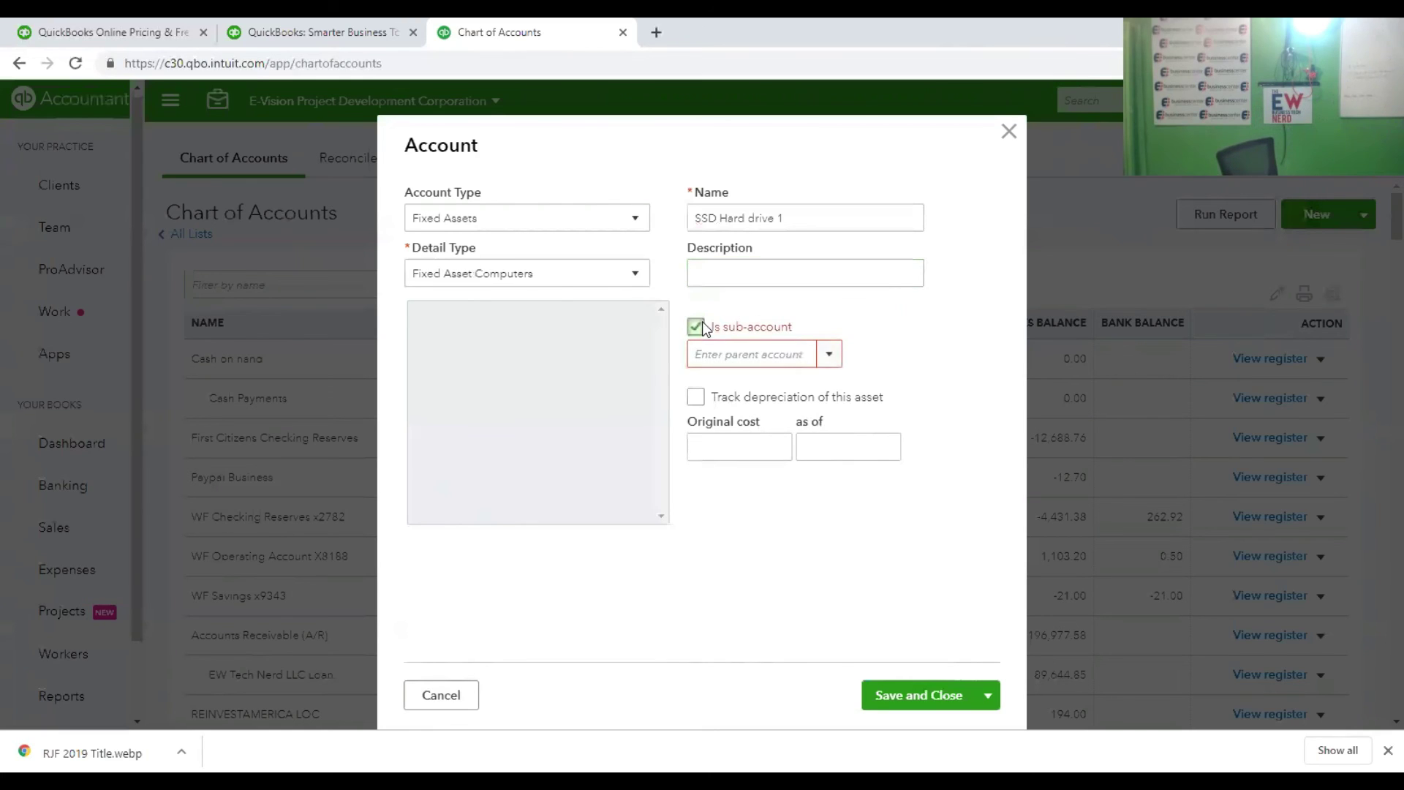
click(742, 354)
text(2018 Fixed Assets)
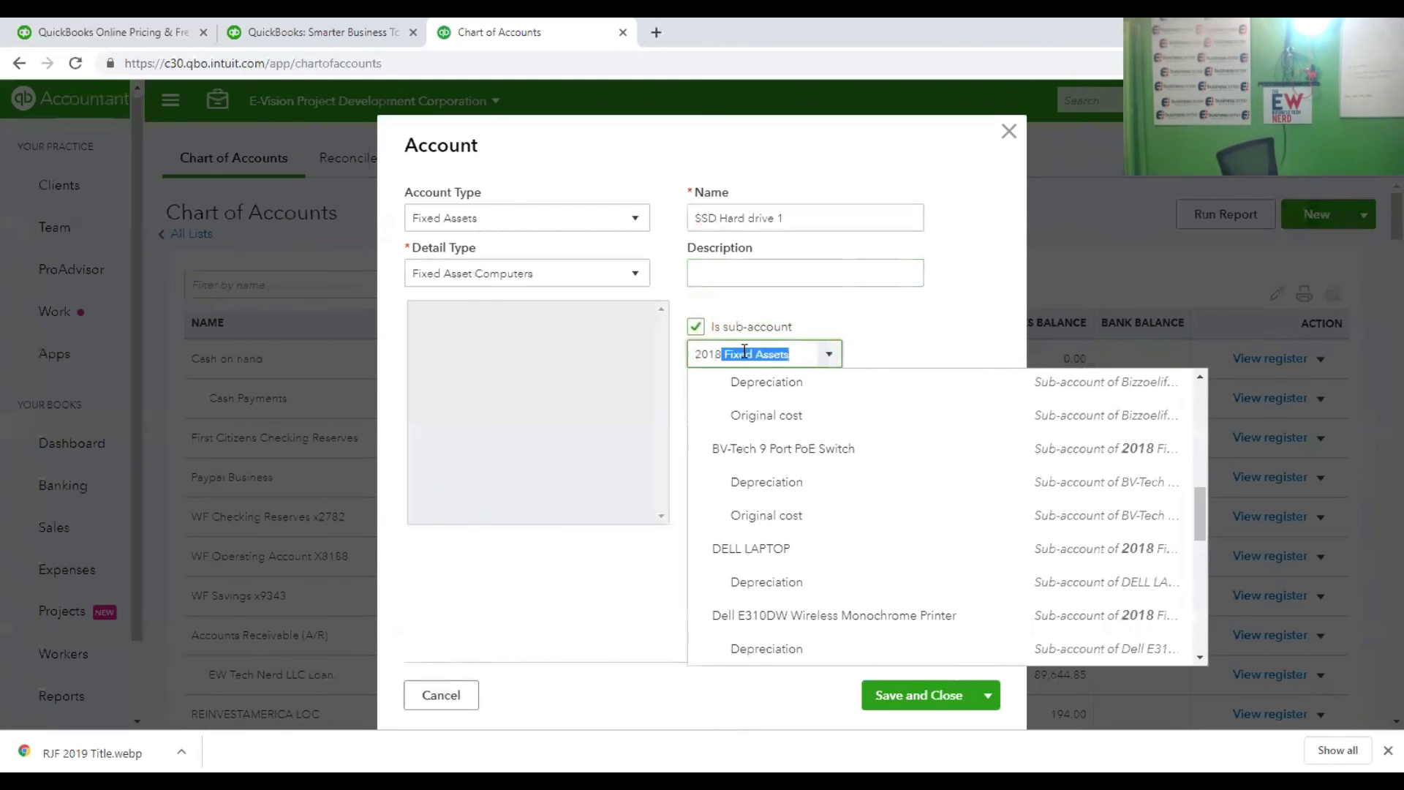
key(Return)
Set the SSD Hard drive 1 original cost to 69.55 as of 11/09/2018 and save the account.
click(752, 451)
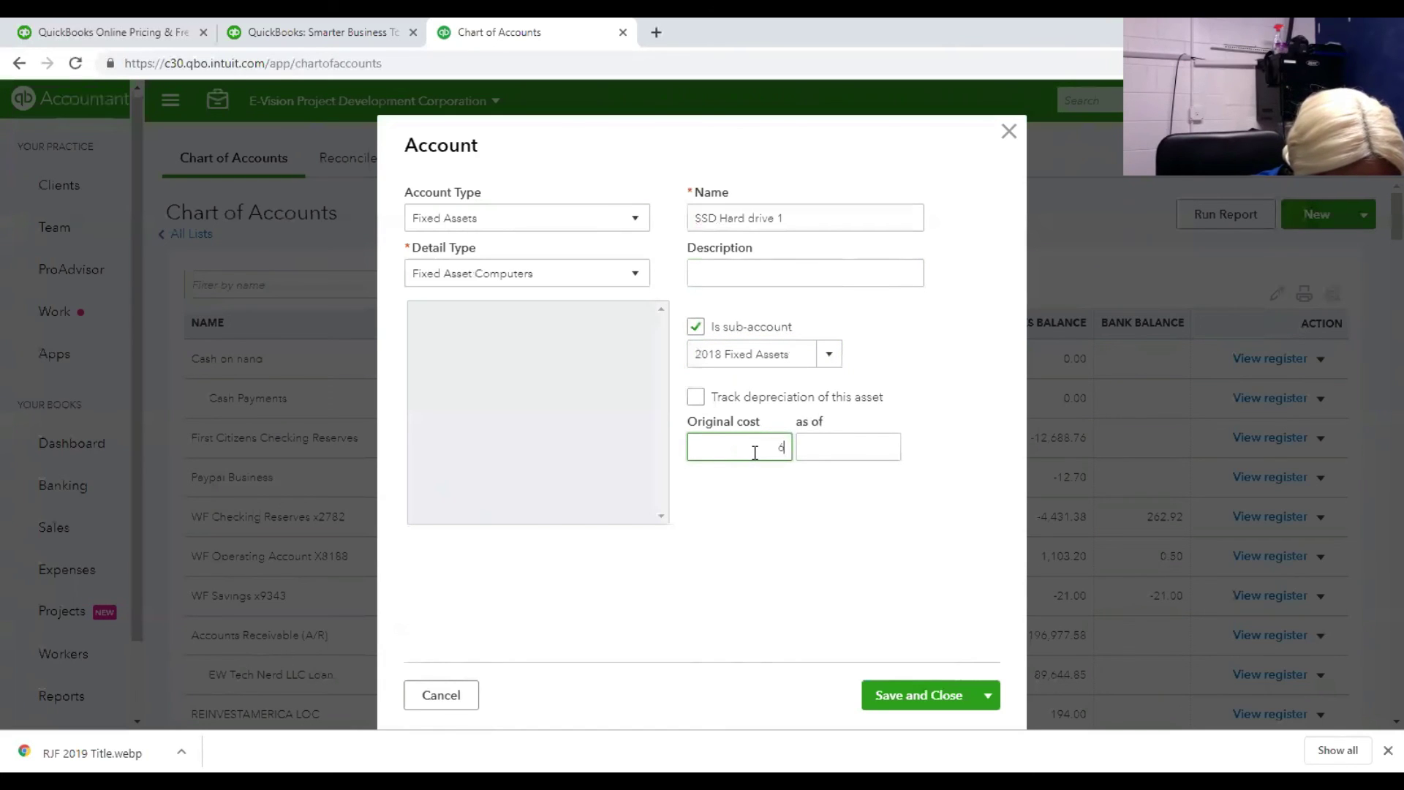
text(69.55)
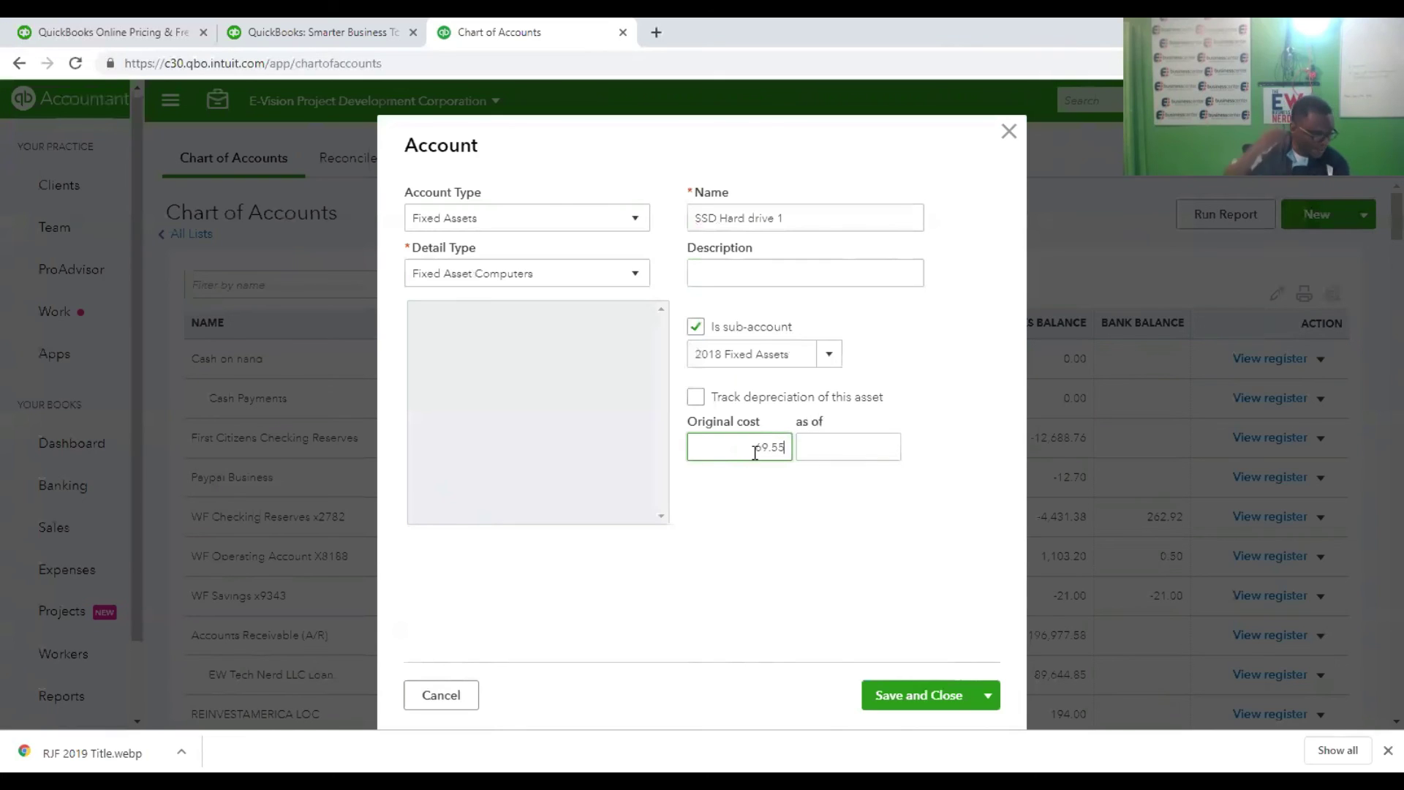
click(875, 443)
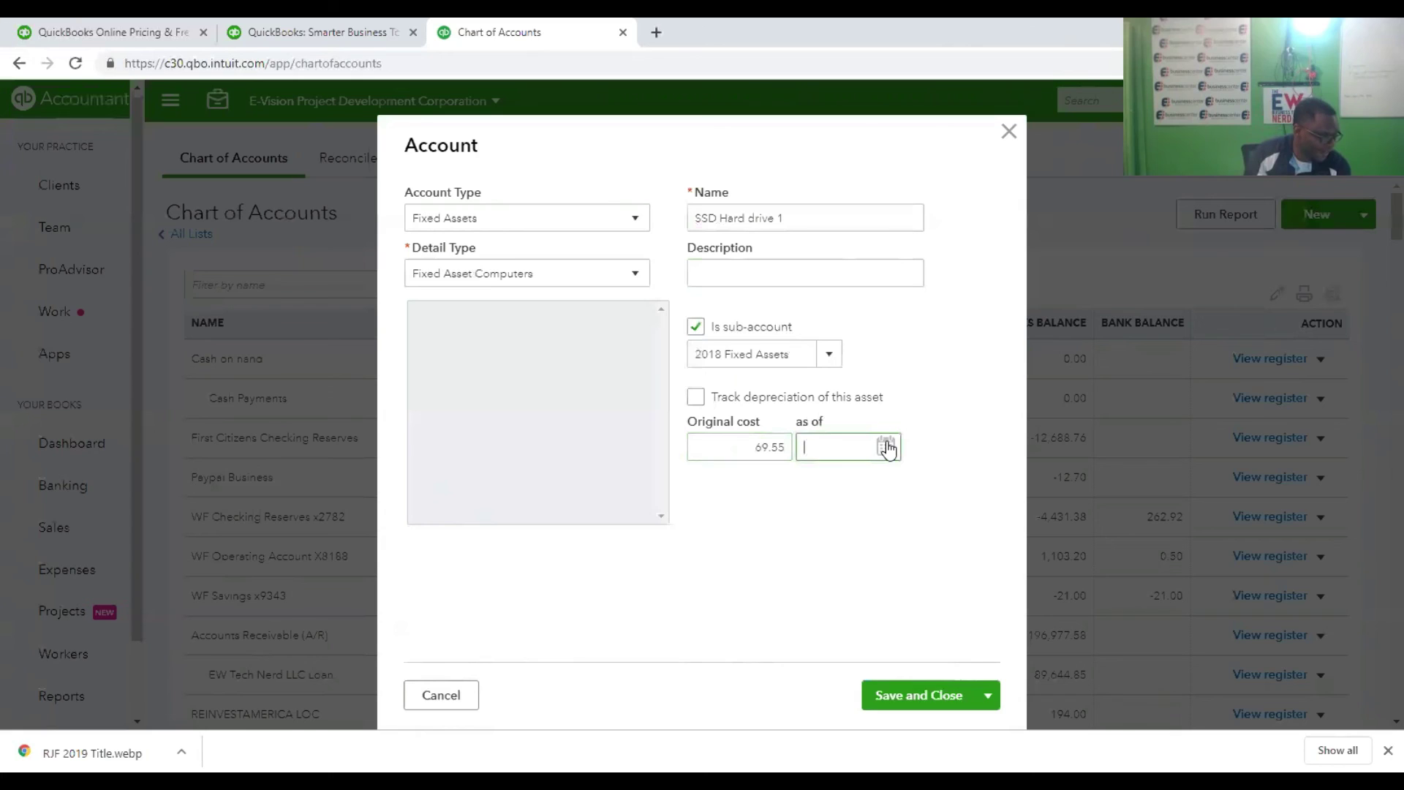
click(885, 446)
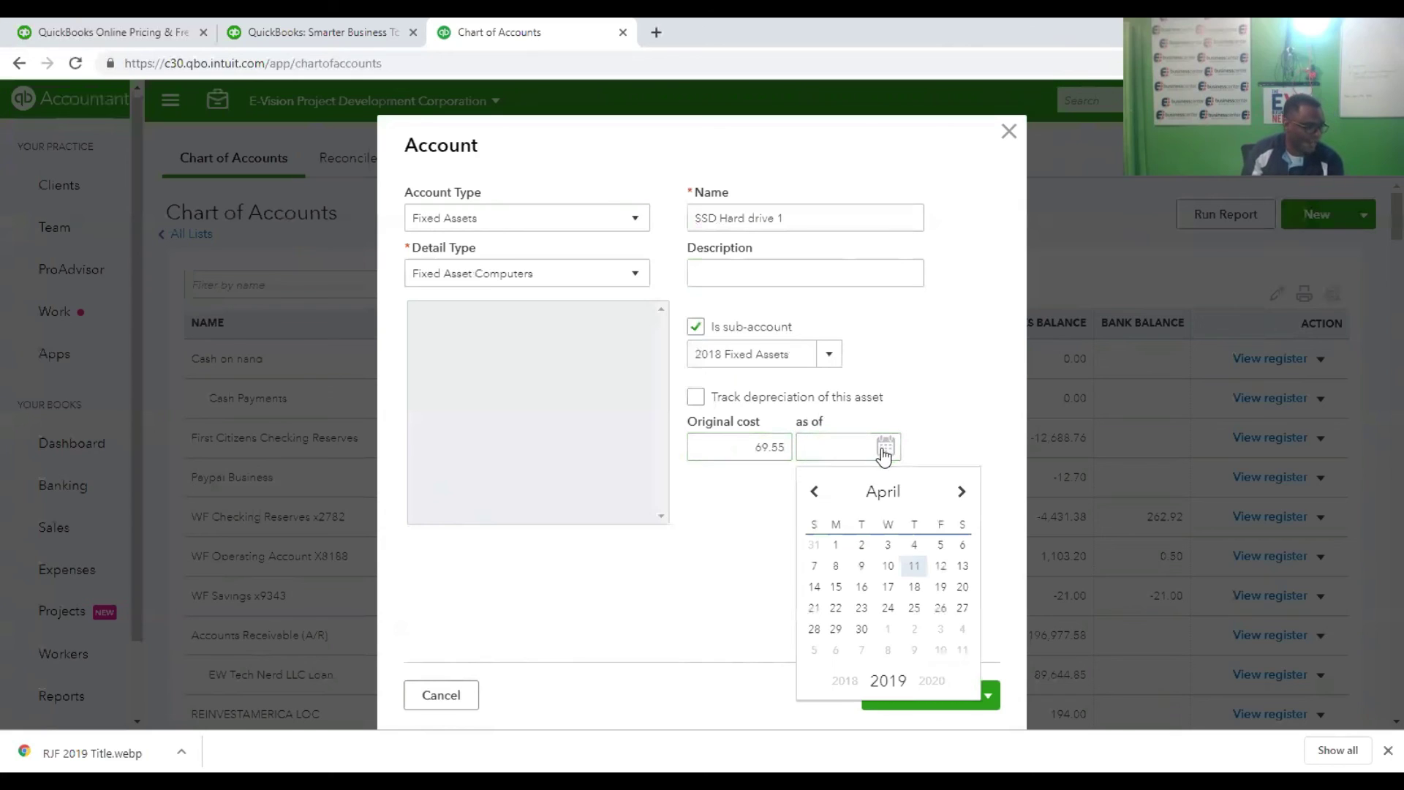
click(965, 497)
click(964, 497)
click(964, 497)
click(964, 497)
click(963, 496)
click(962, 496)
click(962, 496)
click(962, 496)
click(813, 493)
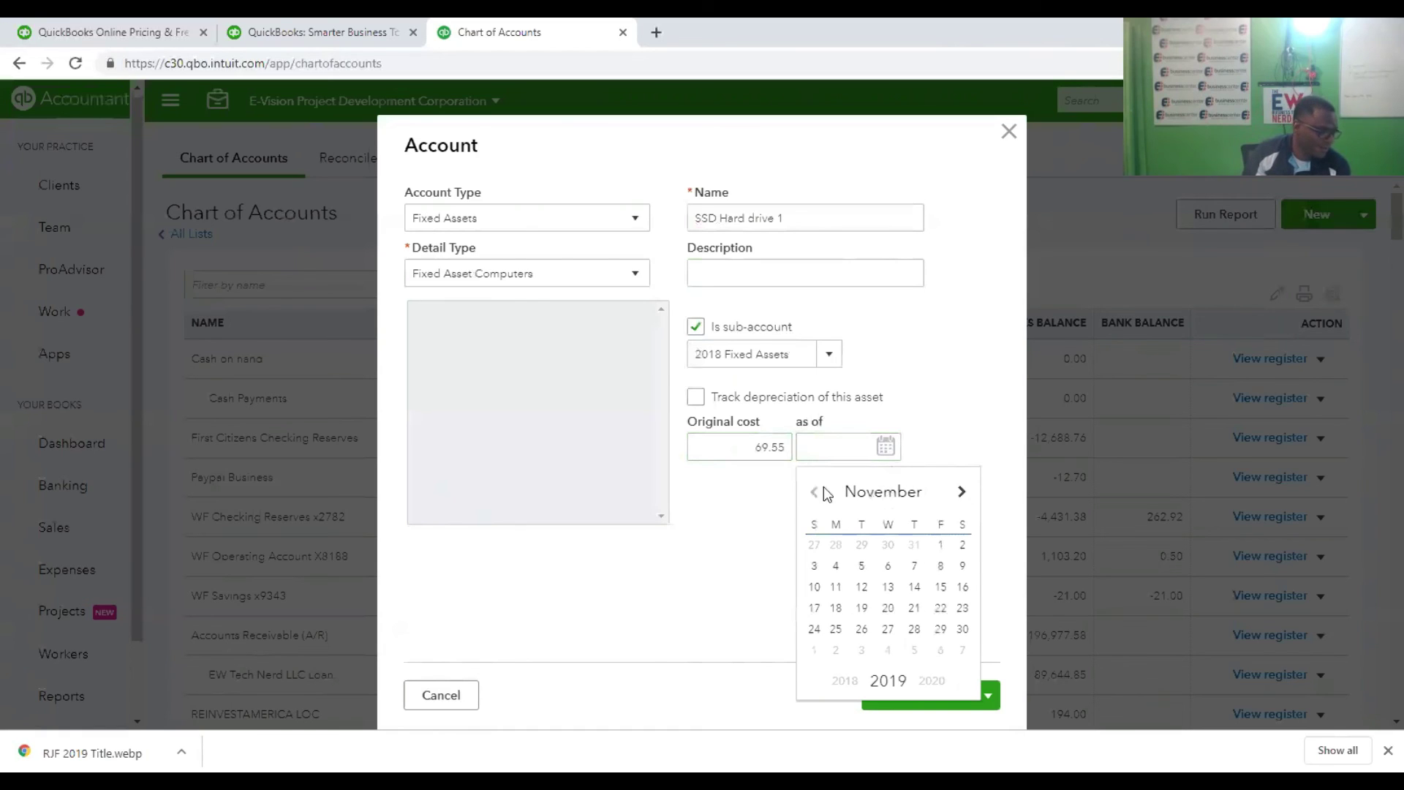
click(962, 567)
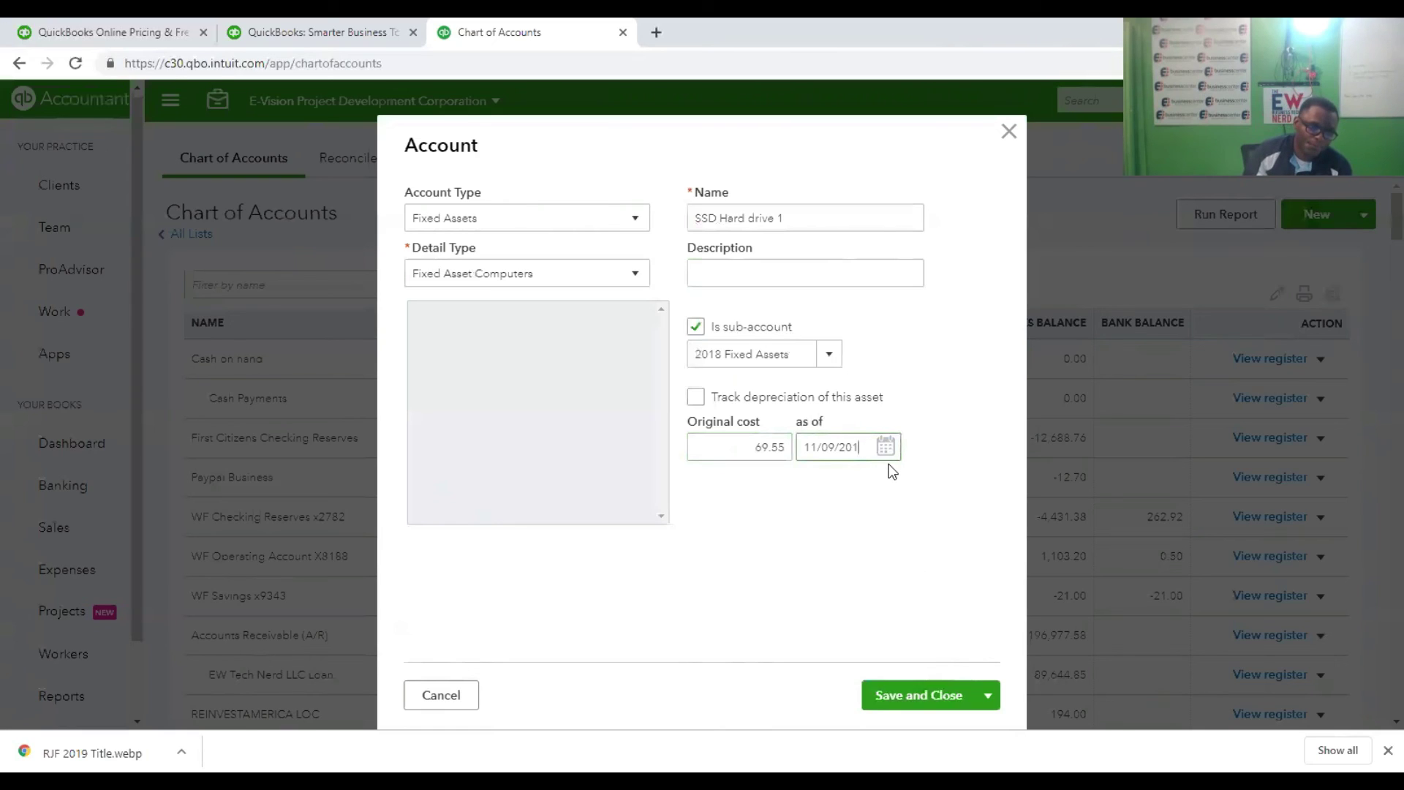
click(909, 701)
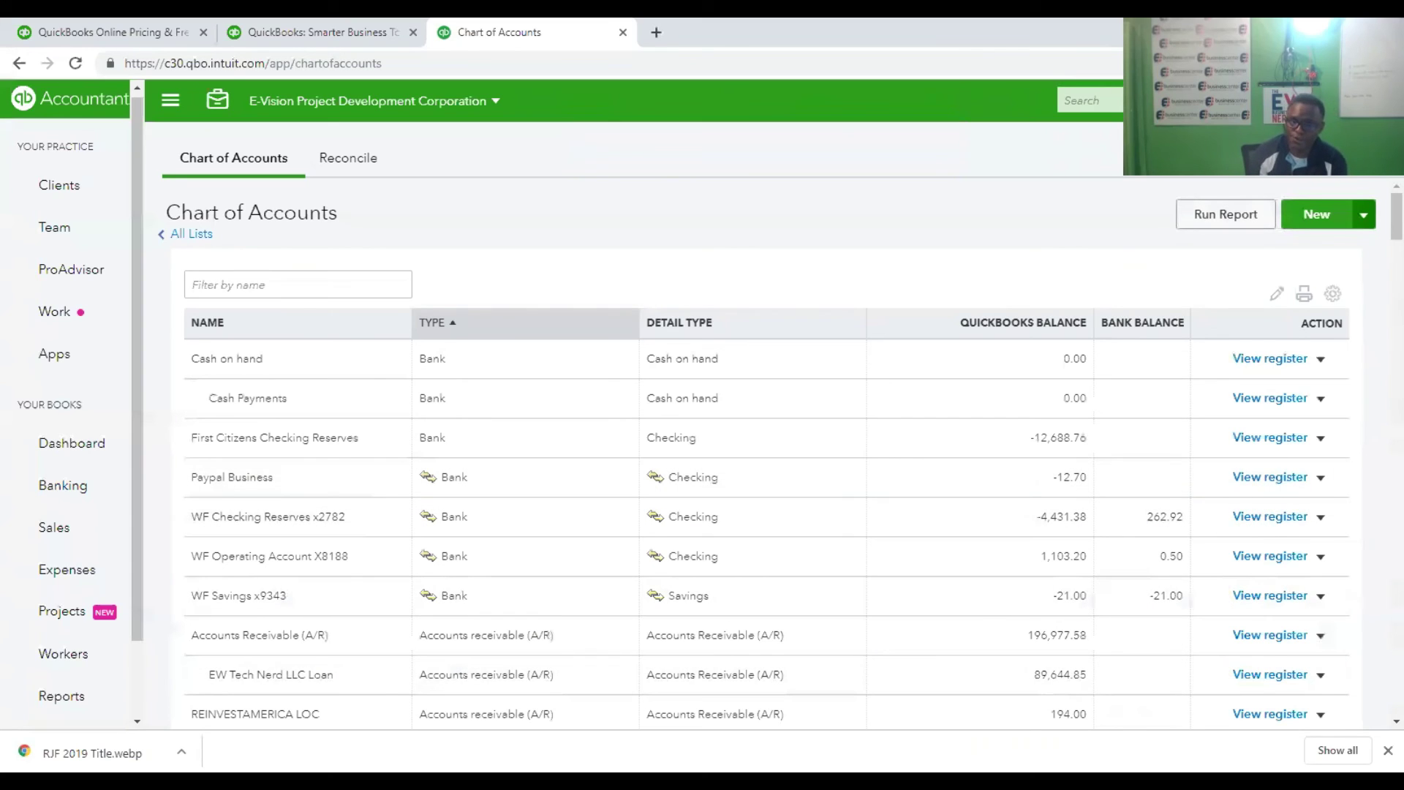
Start another new account with account type Fixed Assets and detail type Fixed Asset Computers.
click(1313, 205)
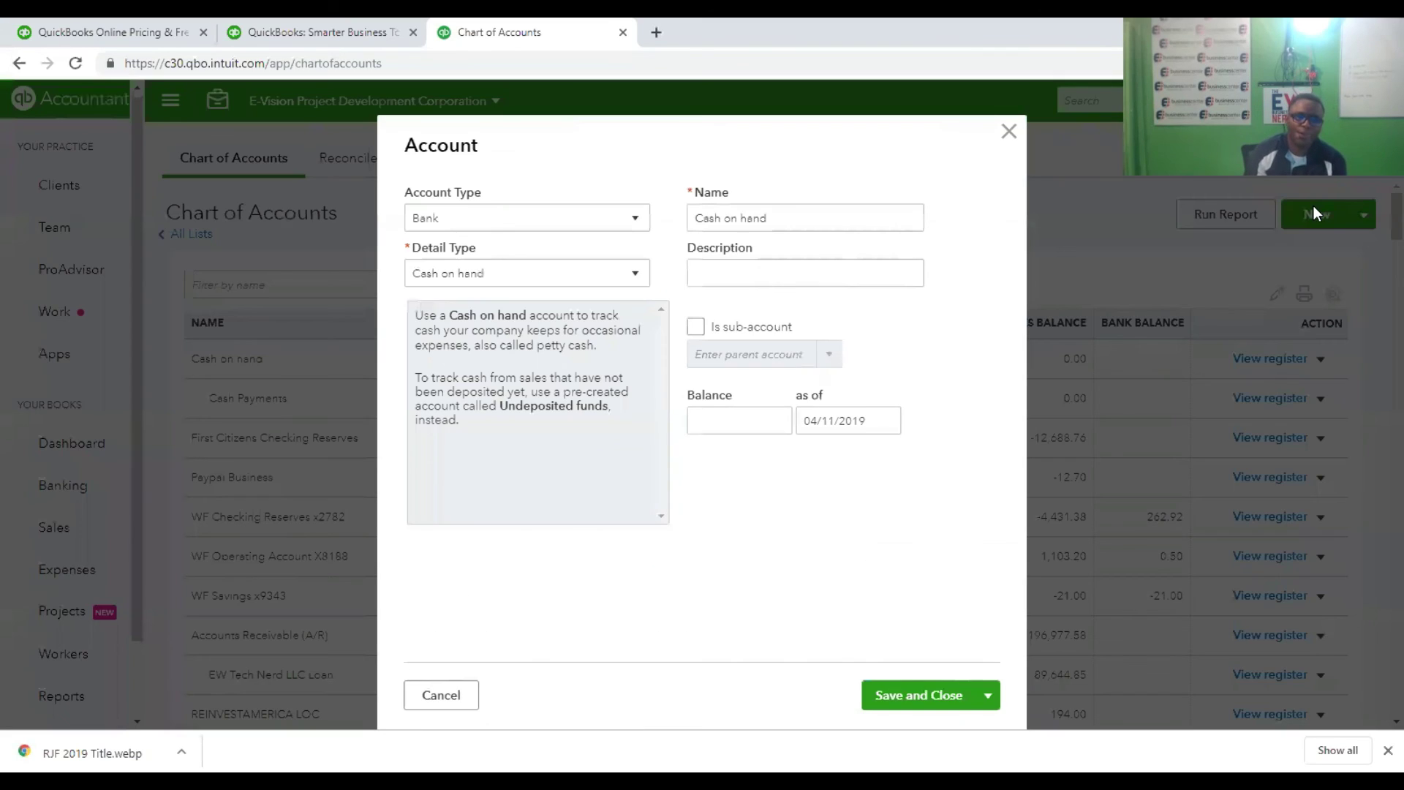
click(633, 220)
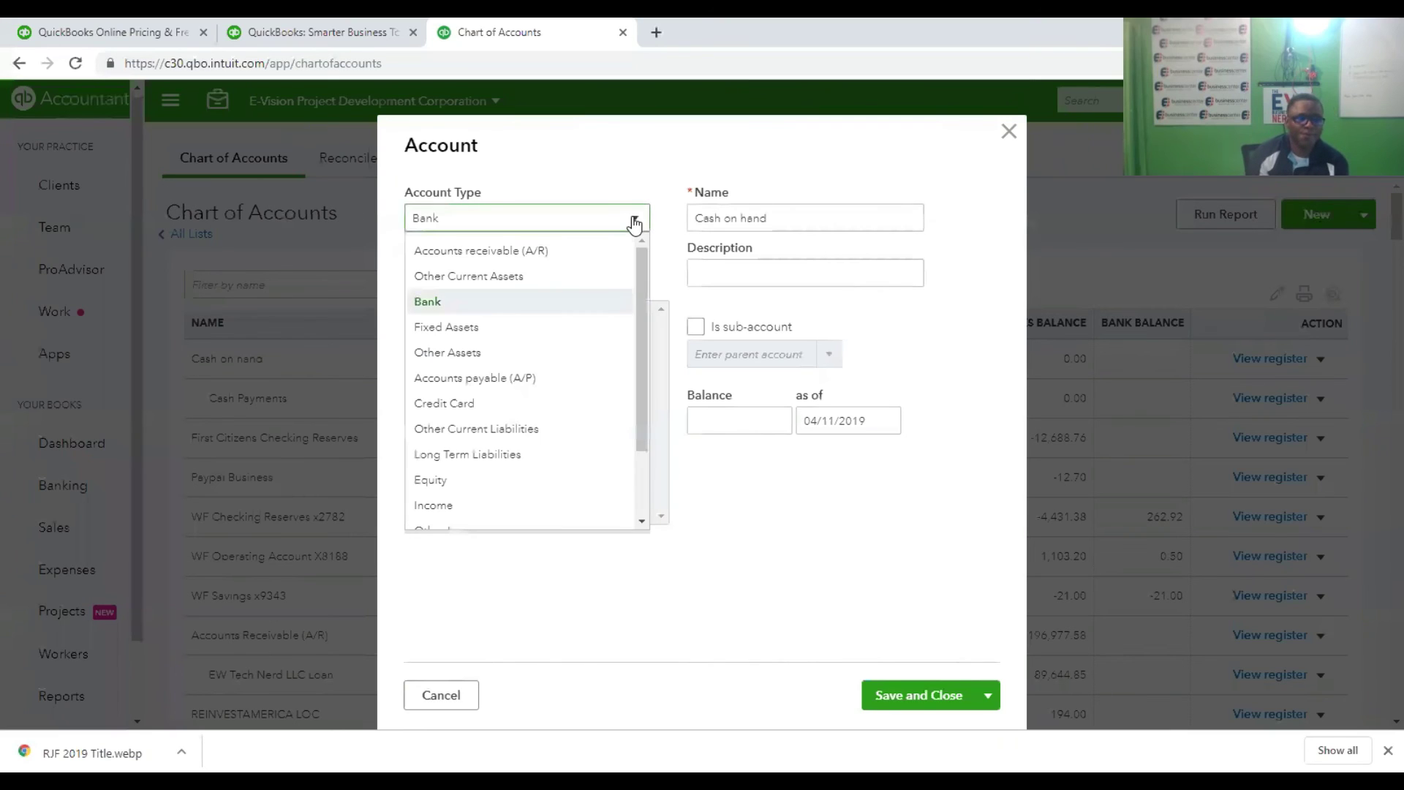
click(479, 325)
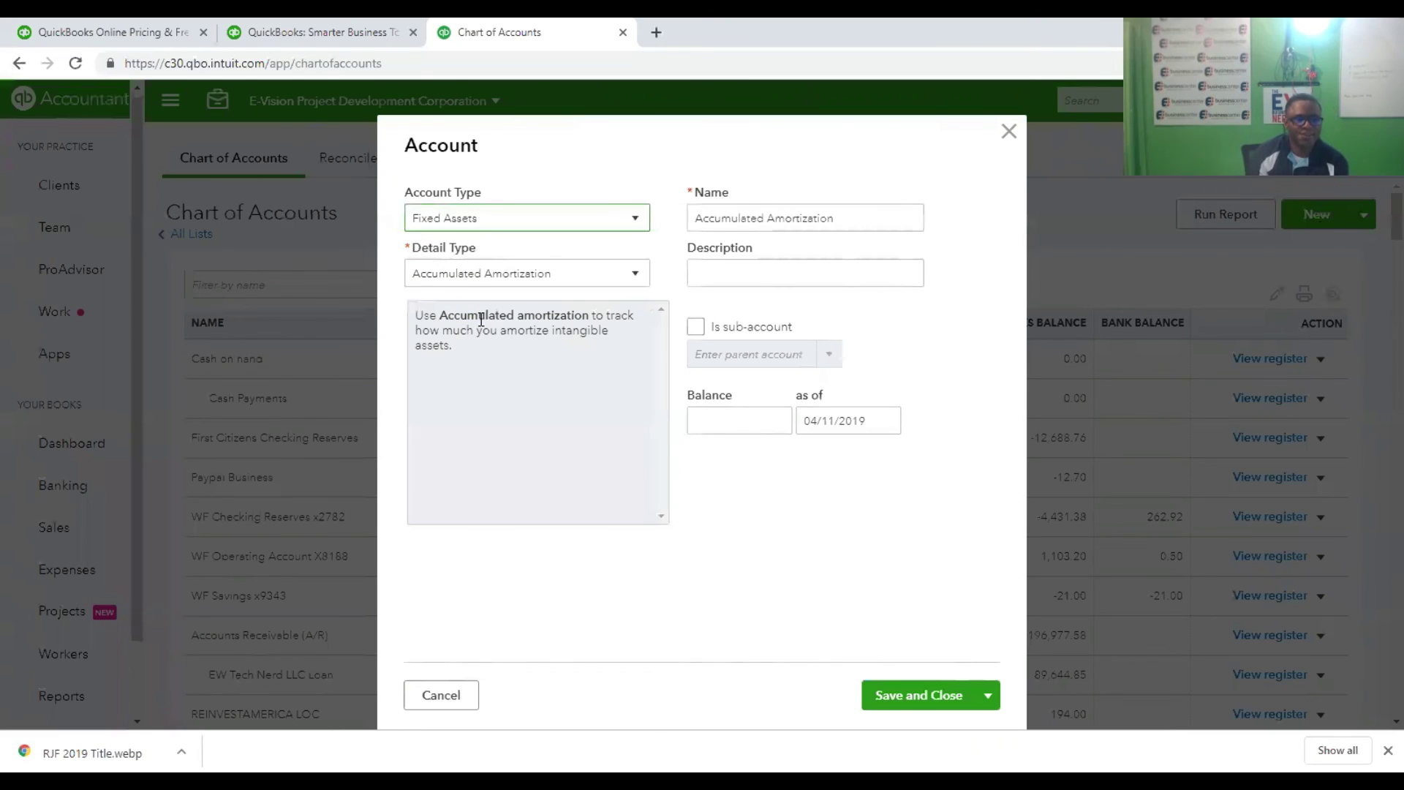
click(633, 274)
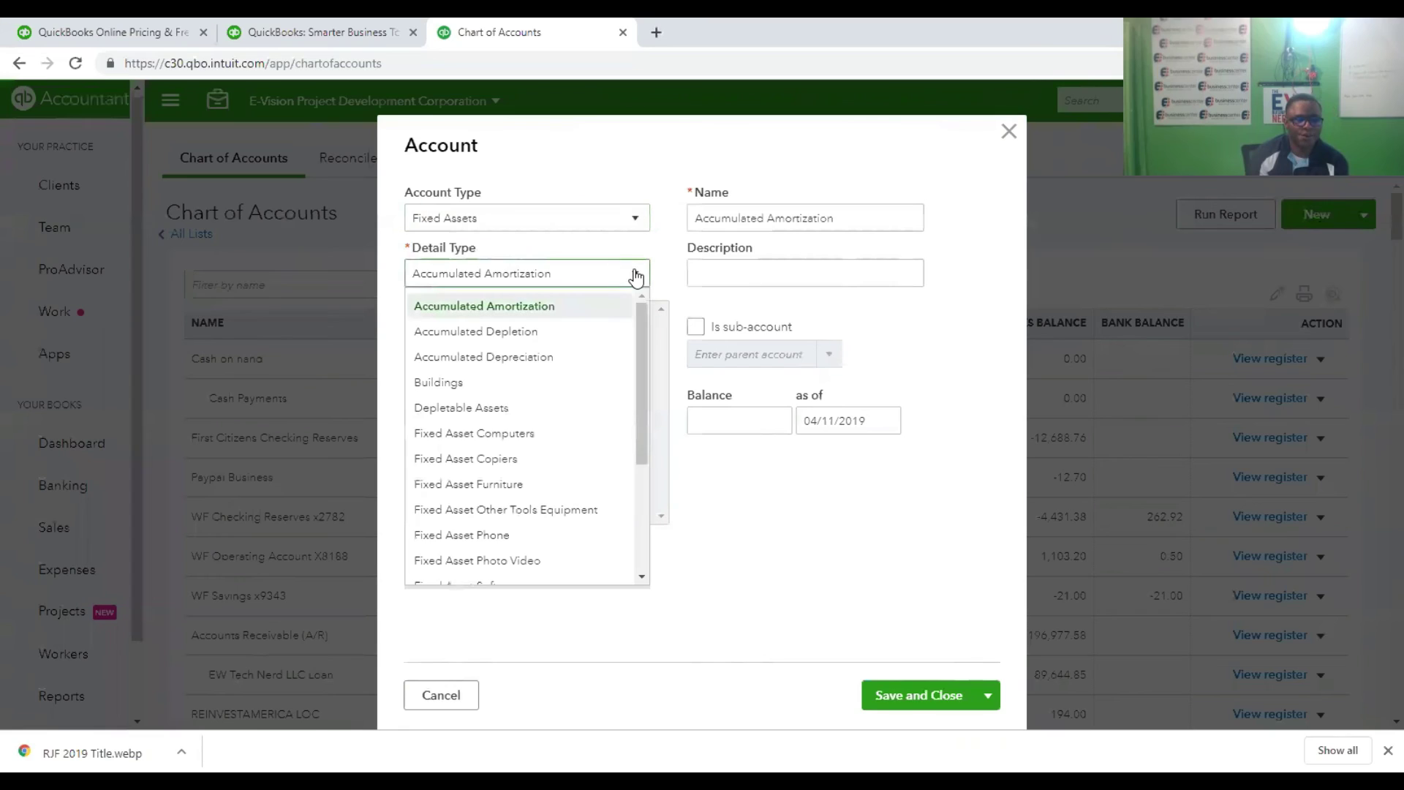
click(529, 442)
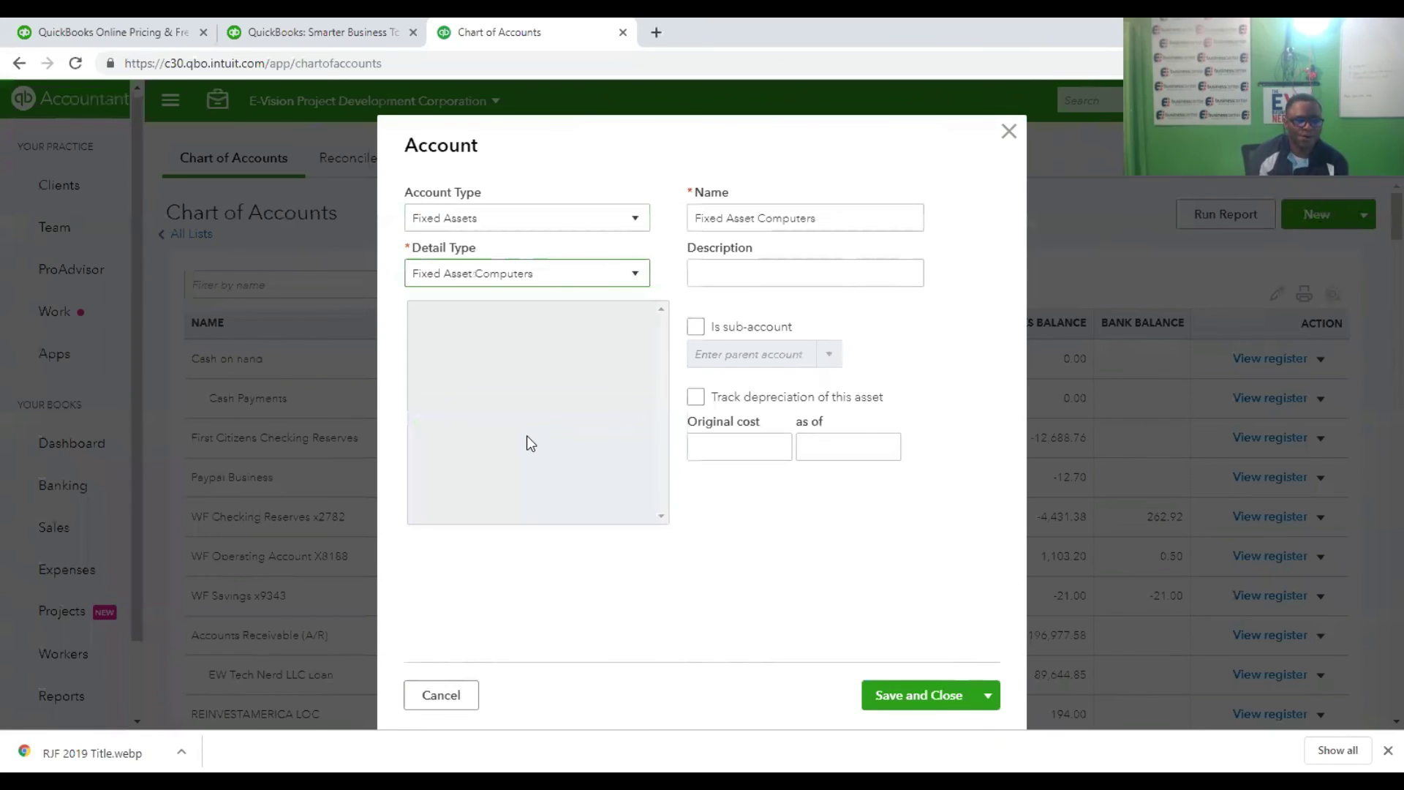
Name the new account SSD Hard drive 2 and make it a sub-account of 2018 Fixed Assets.
triple_click(845, 209)
key(BackSpace)
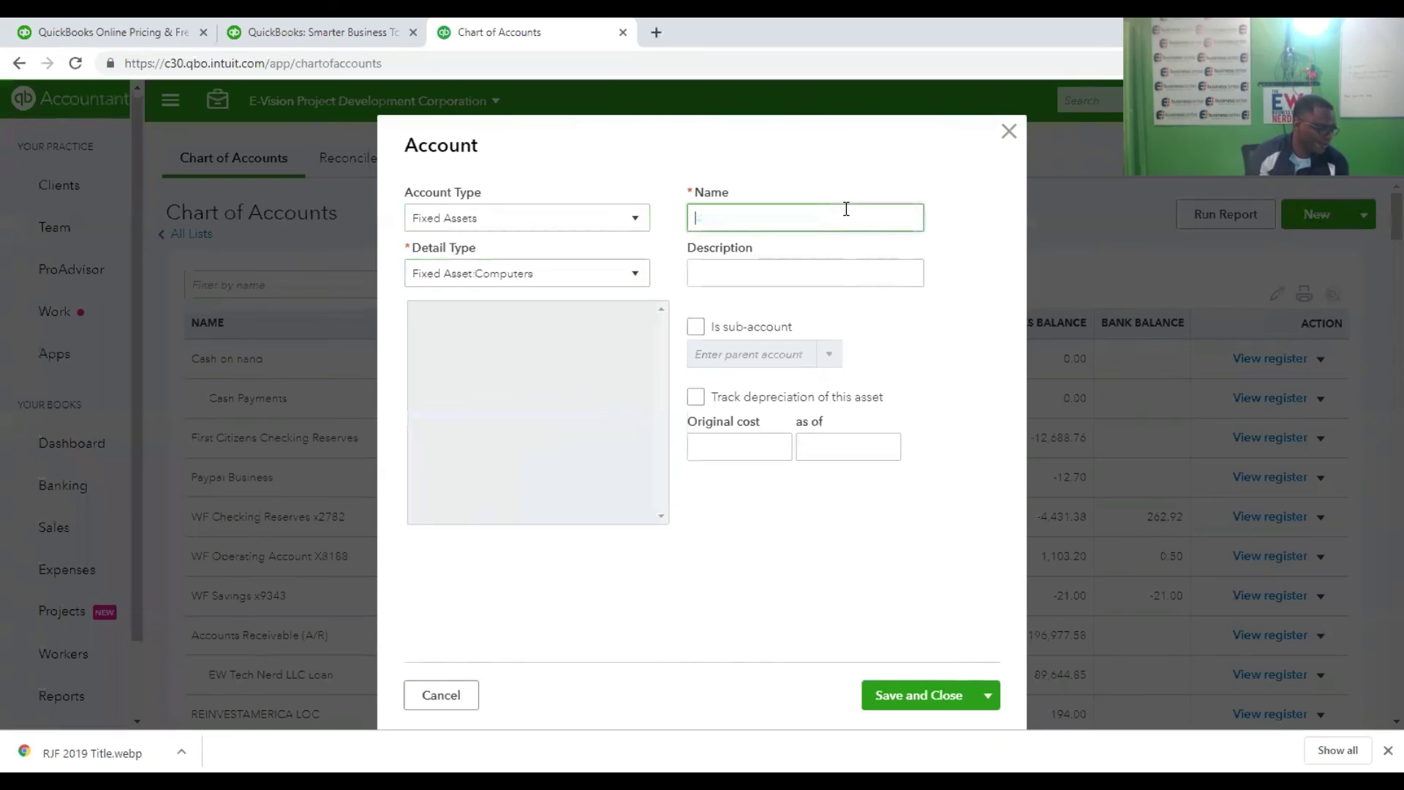
text(SSD Hard)
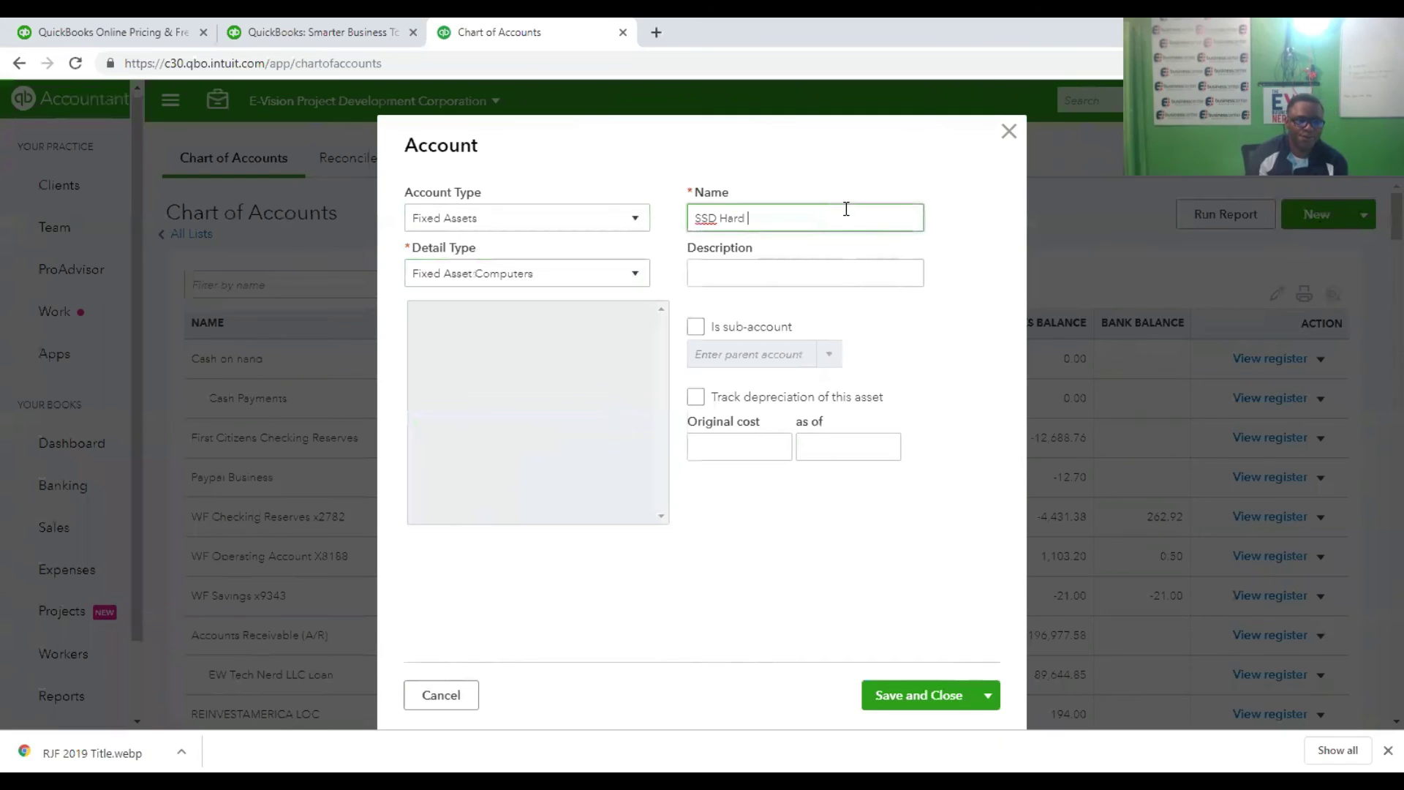
text( drive 2)
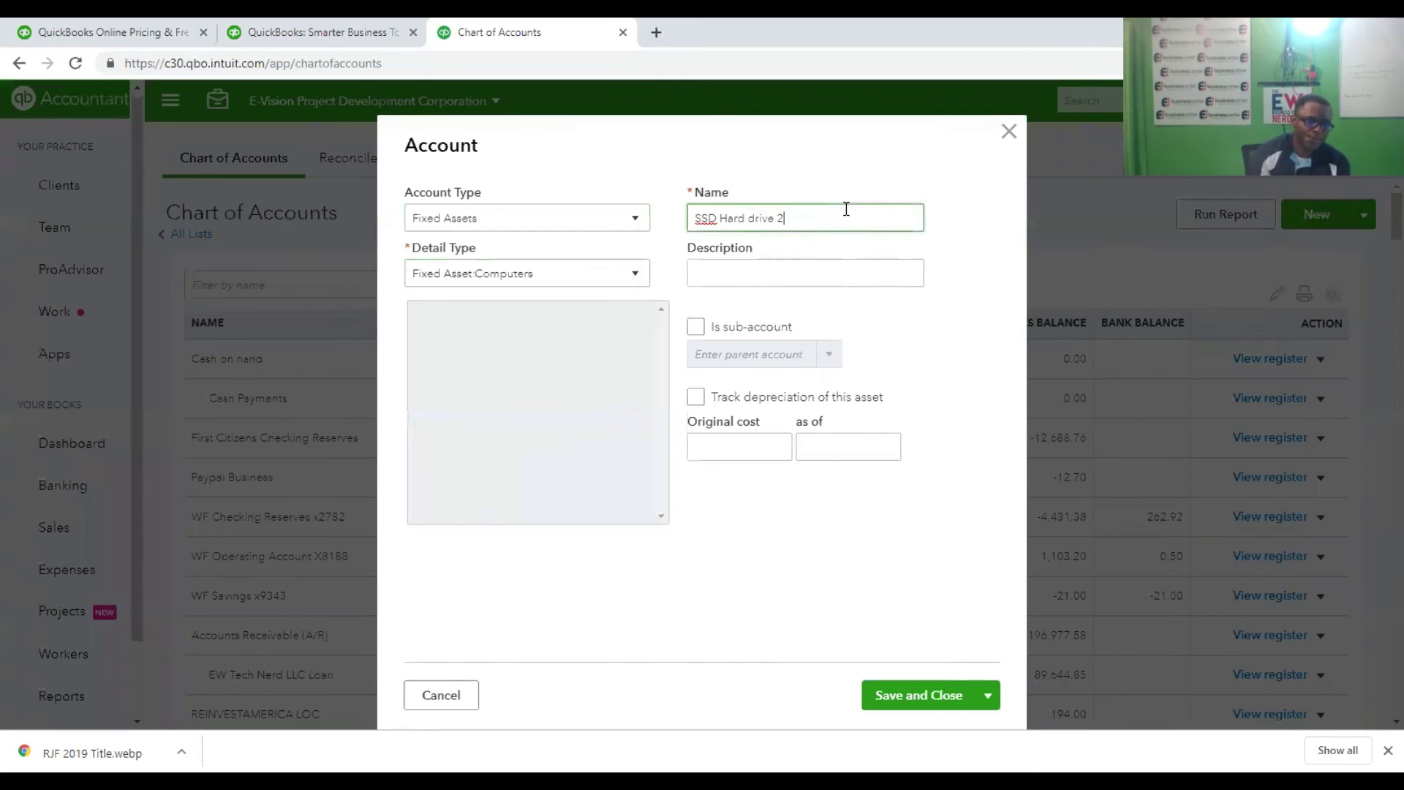
click(696, 328)
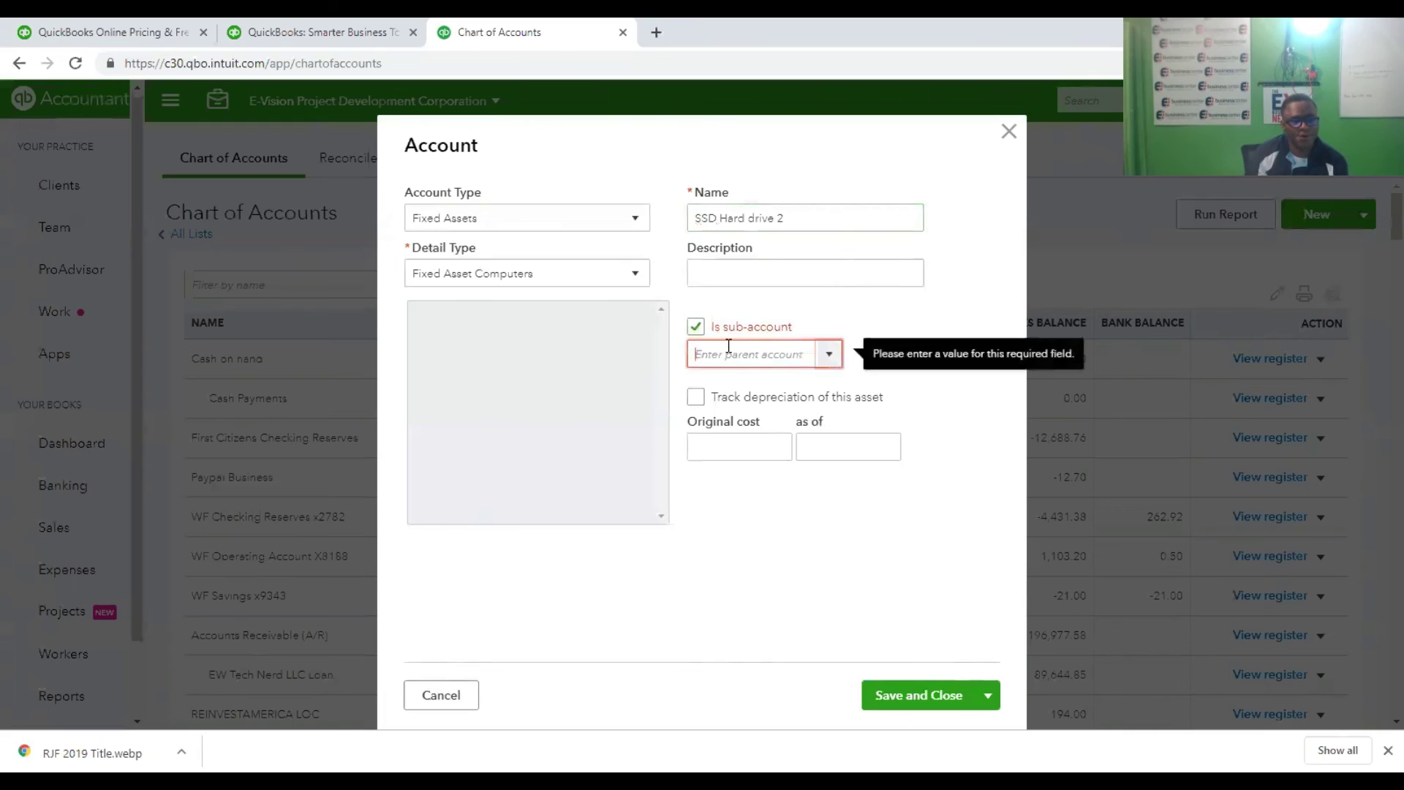
text(2018 Fixed Assets)
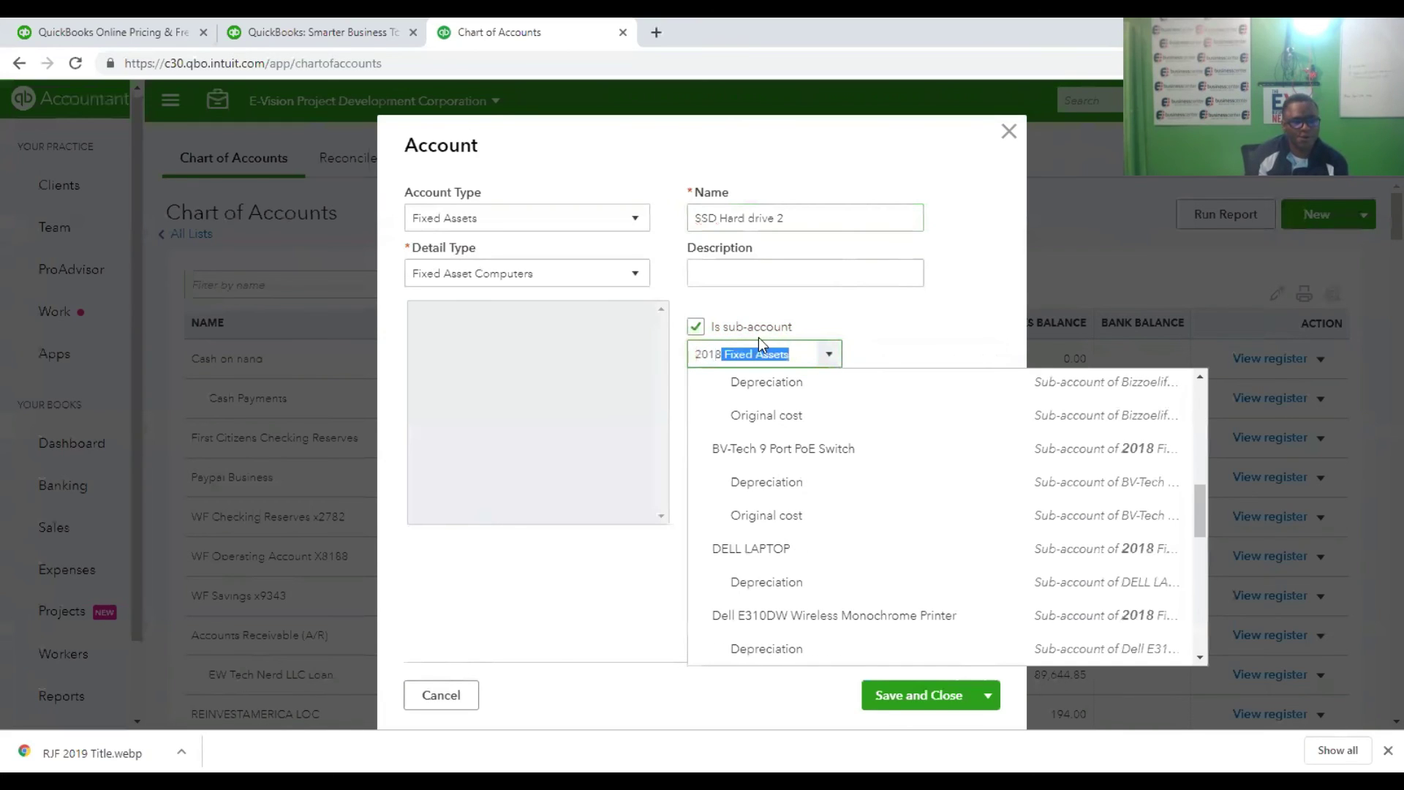
key(Return)
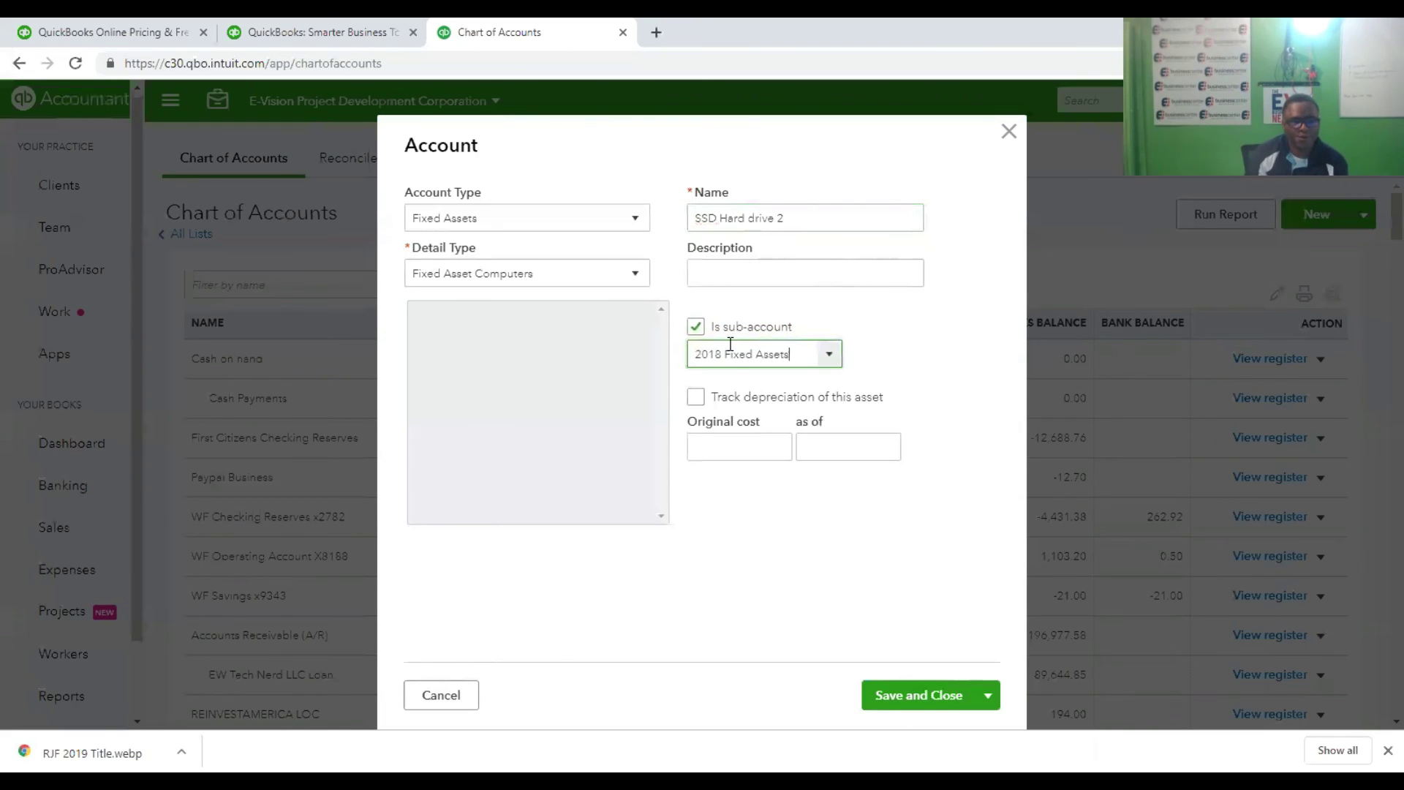
Set the SSD Hard drive 2 original cost to 69.53 as of 11/09/2018 and save the account.
click(774, 450)
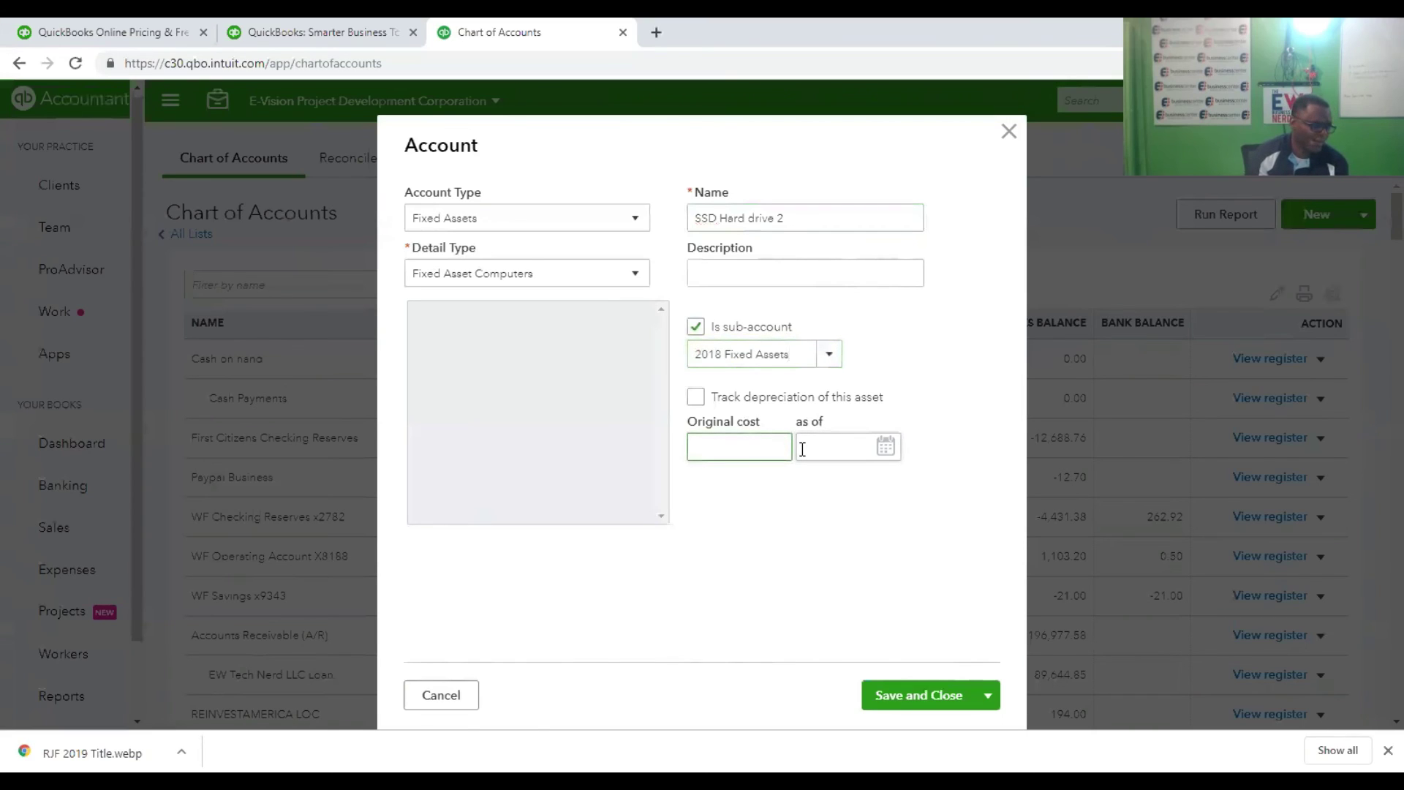
text(6)
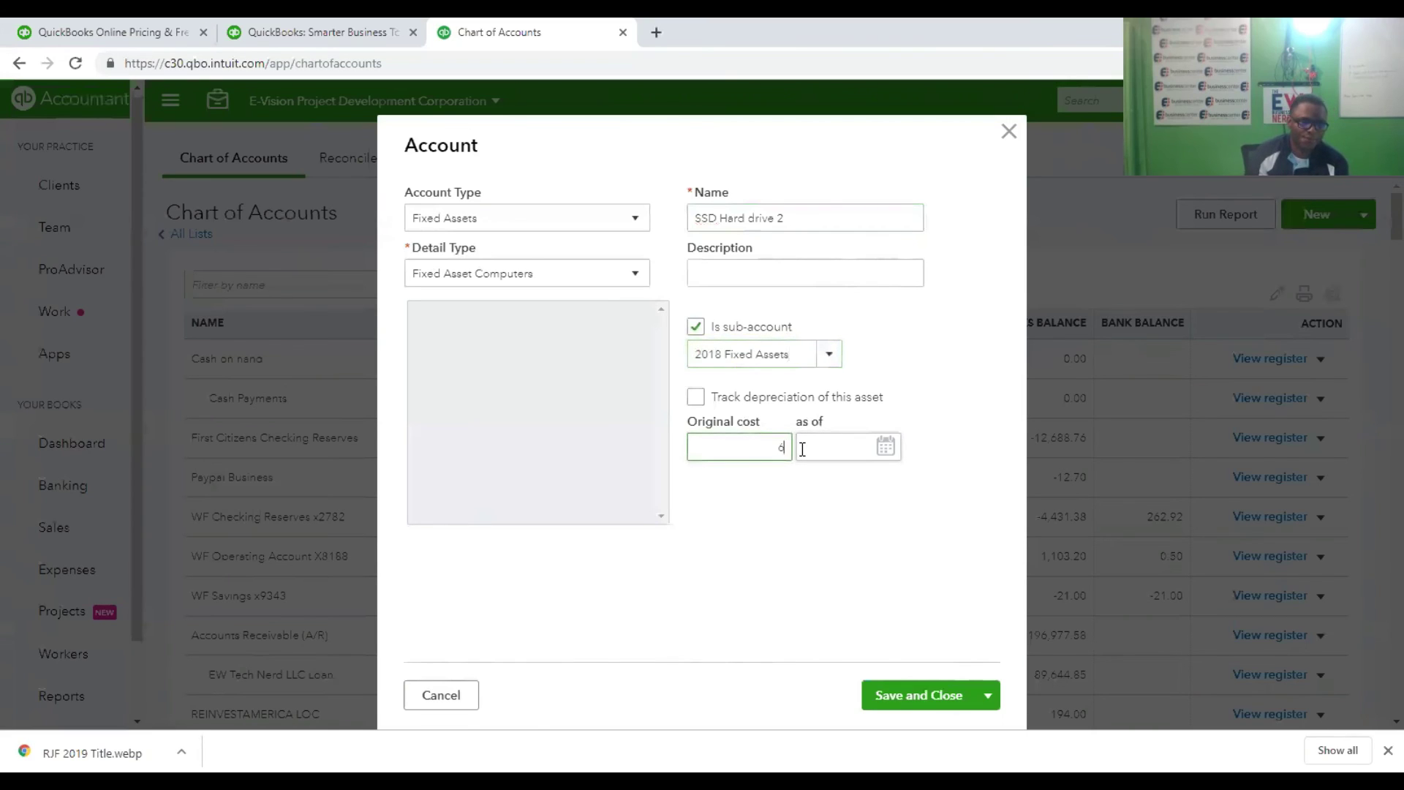
text(9.53)
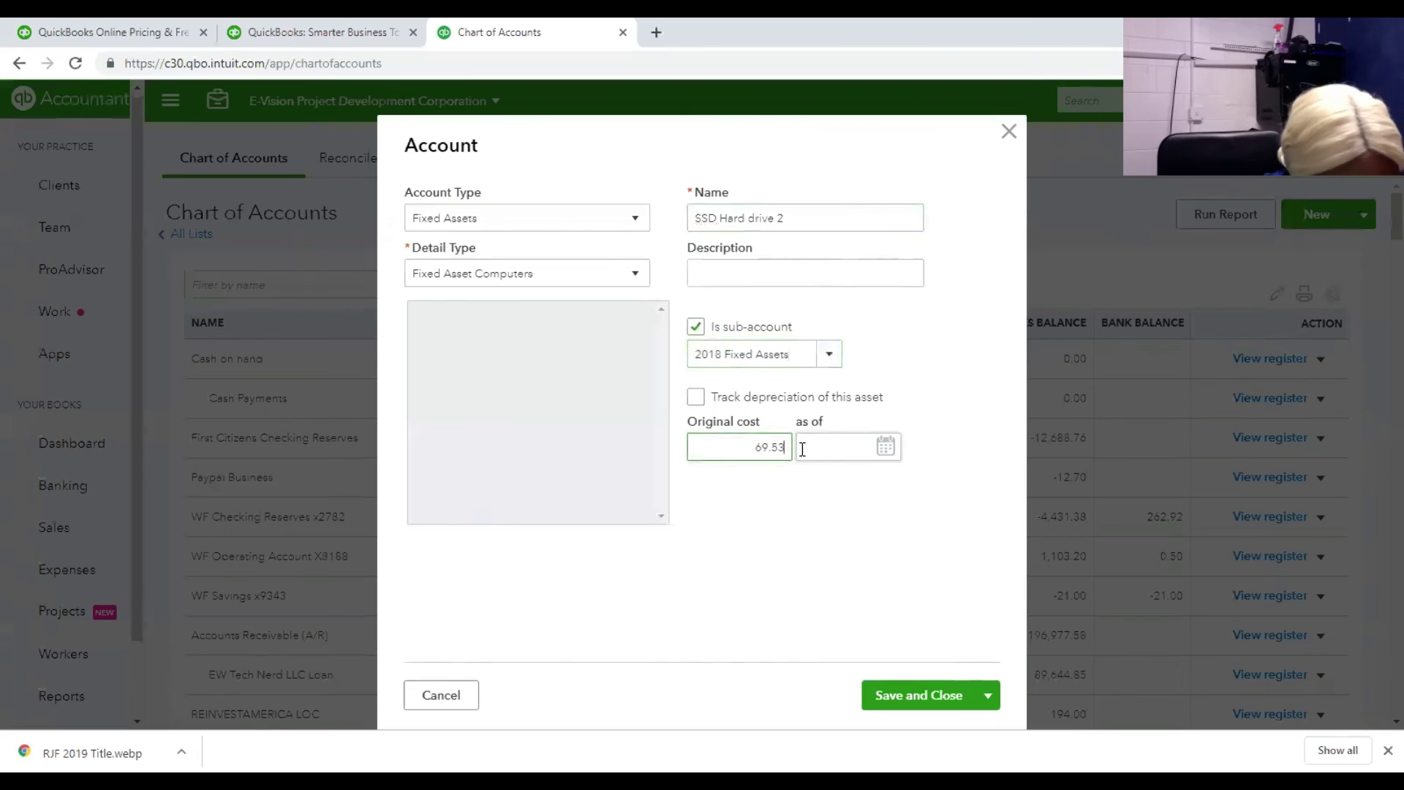
click(892, 452)
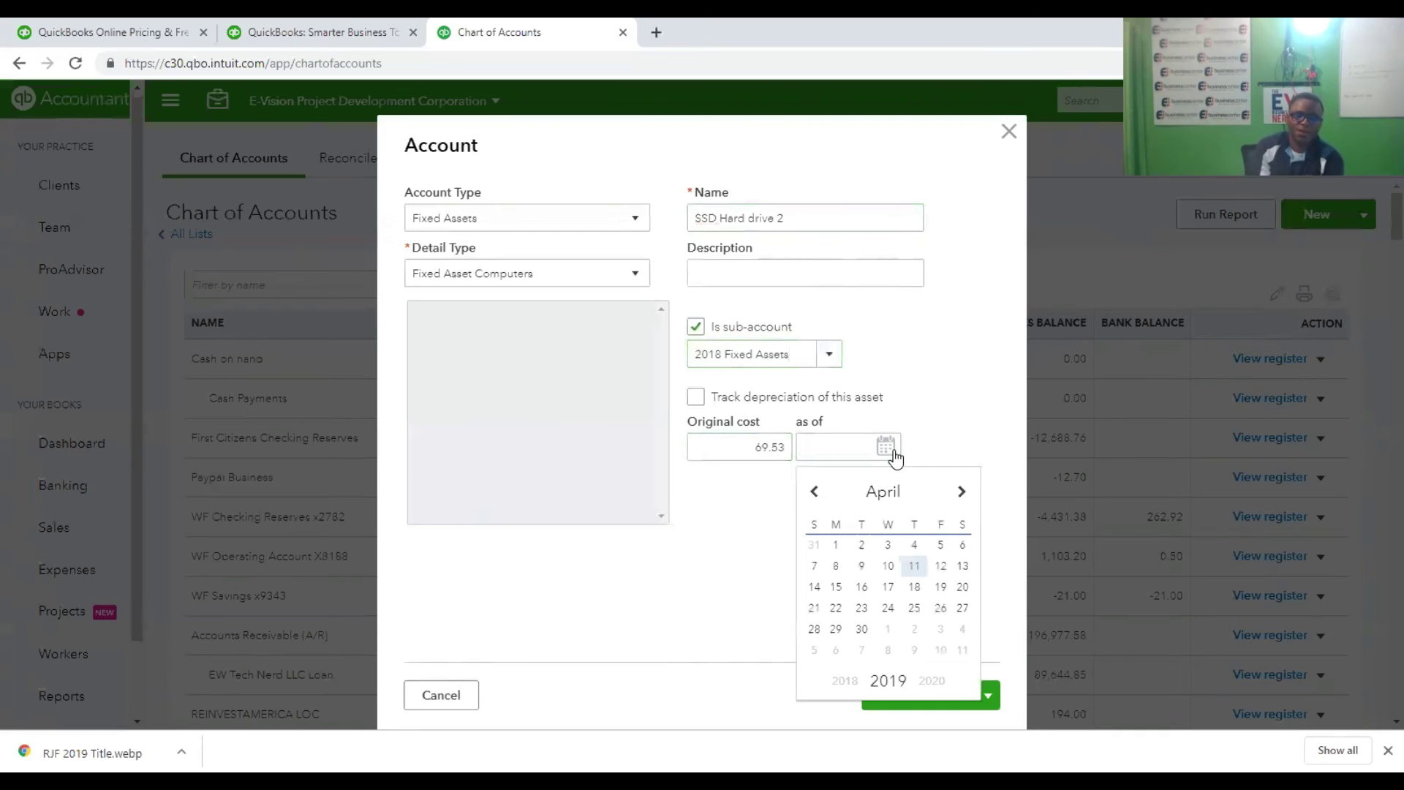
click(961, 493)
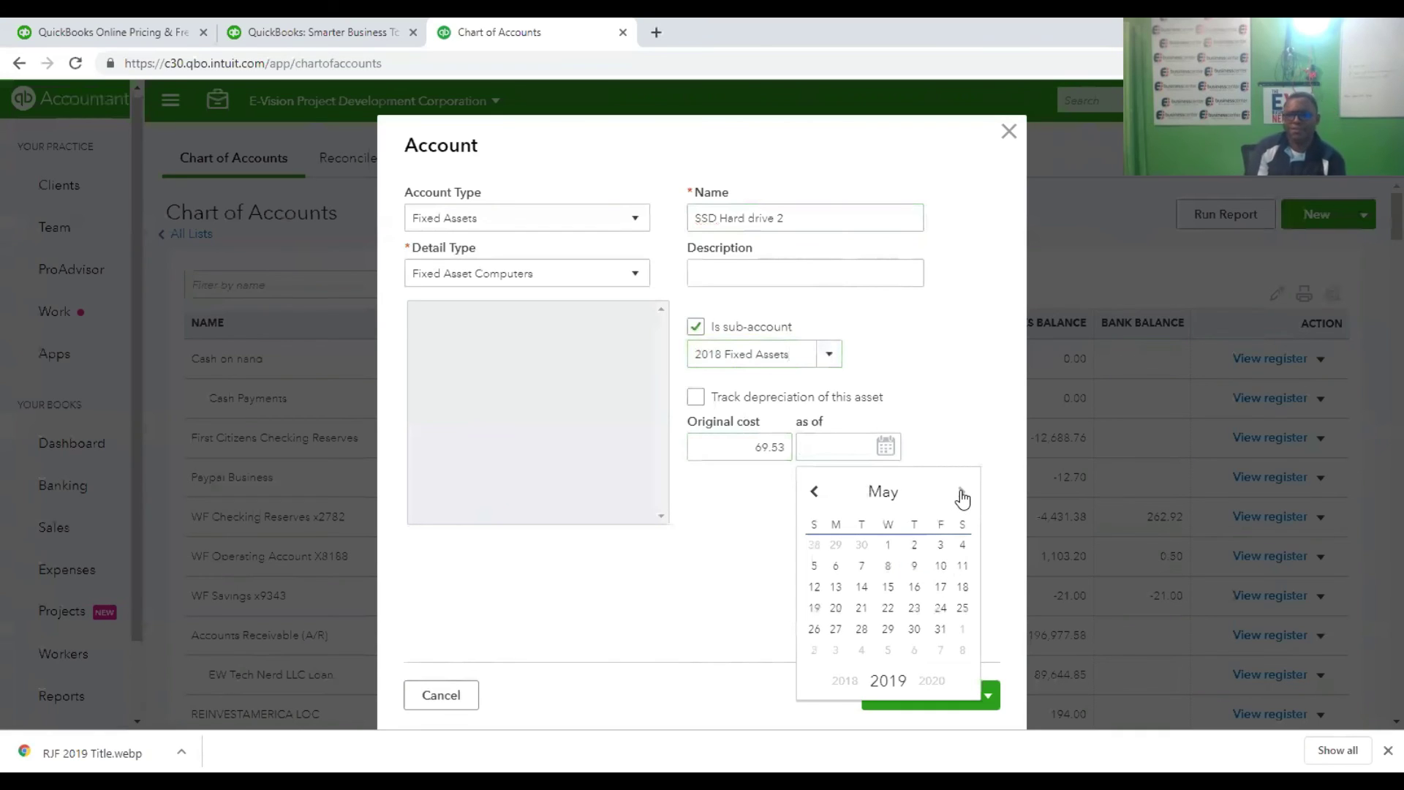
click(962, 493)
click(961, 493)
click(961, 493)
click(962, 492)
click(962, 493)
click(961, 493)
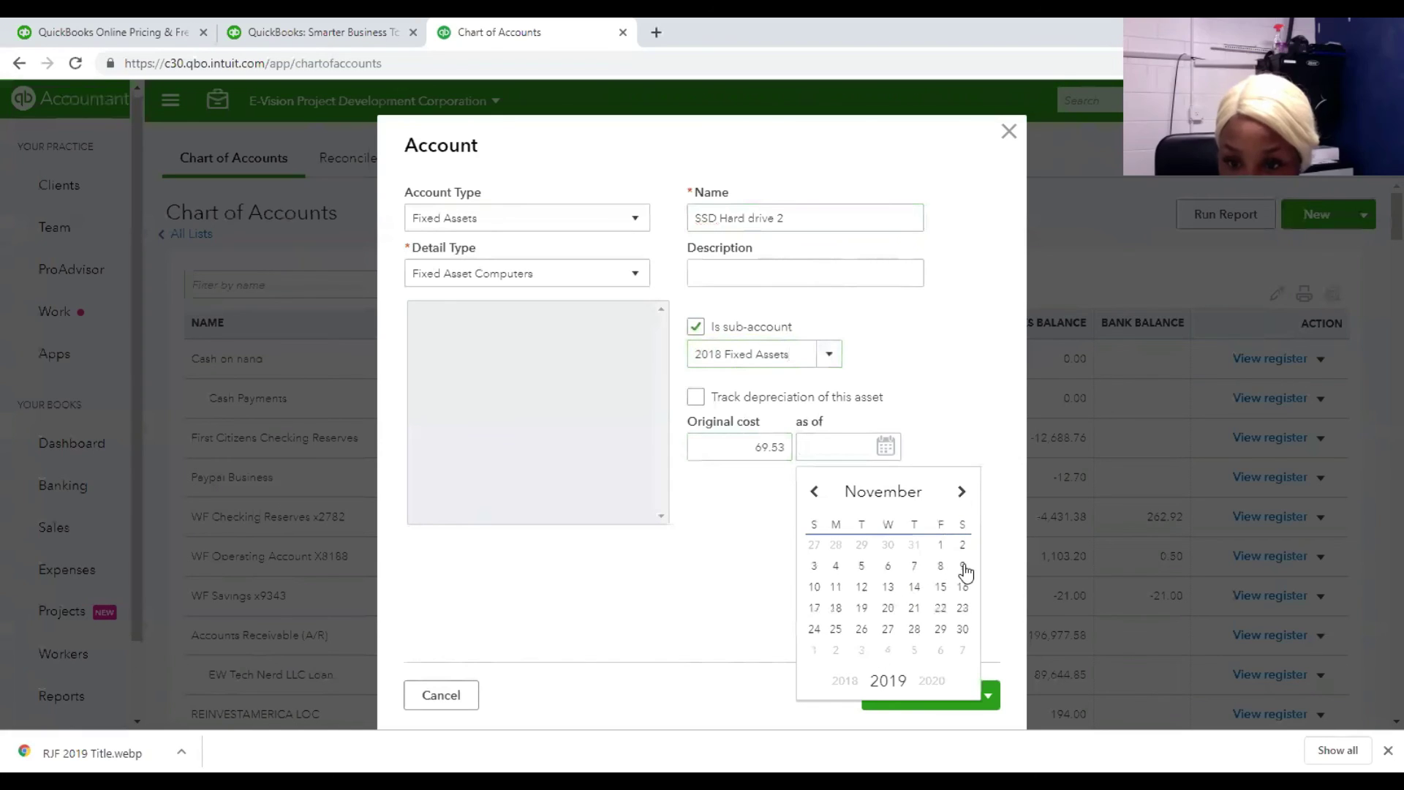
click(962, 566)
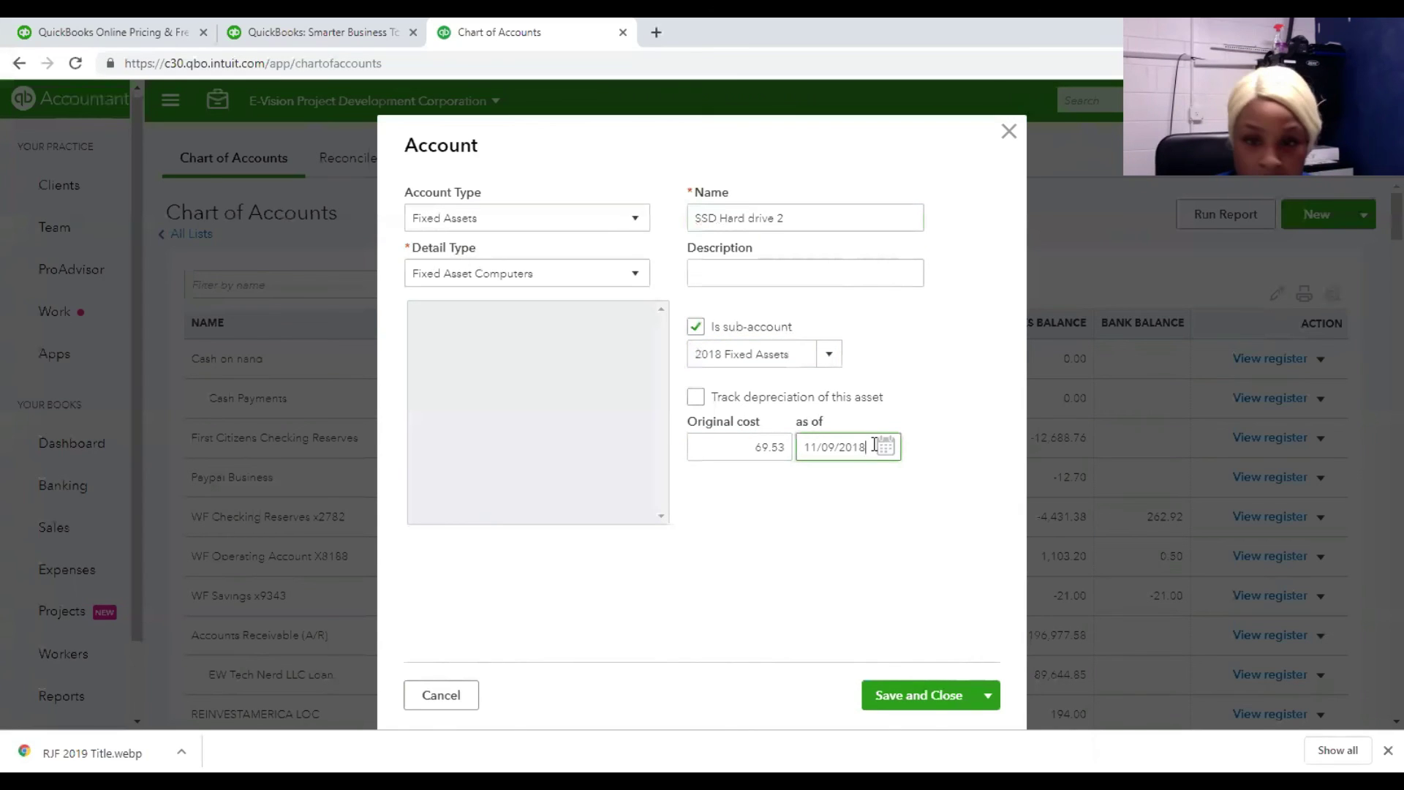
click(929, 698)
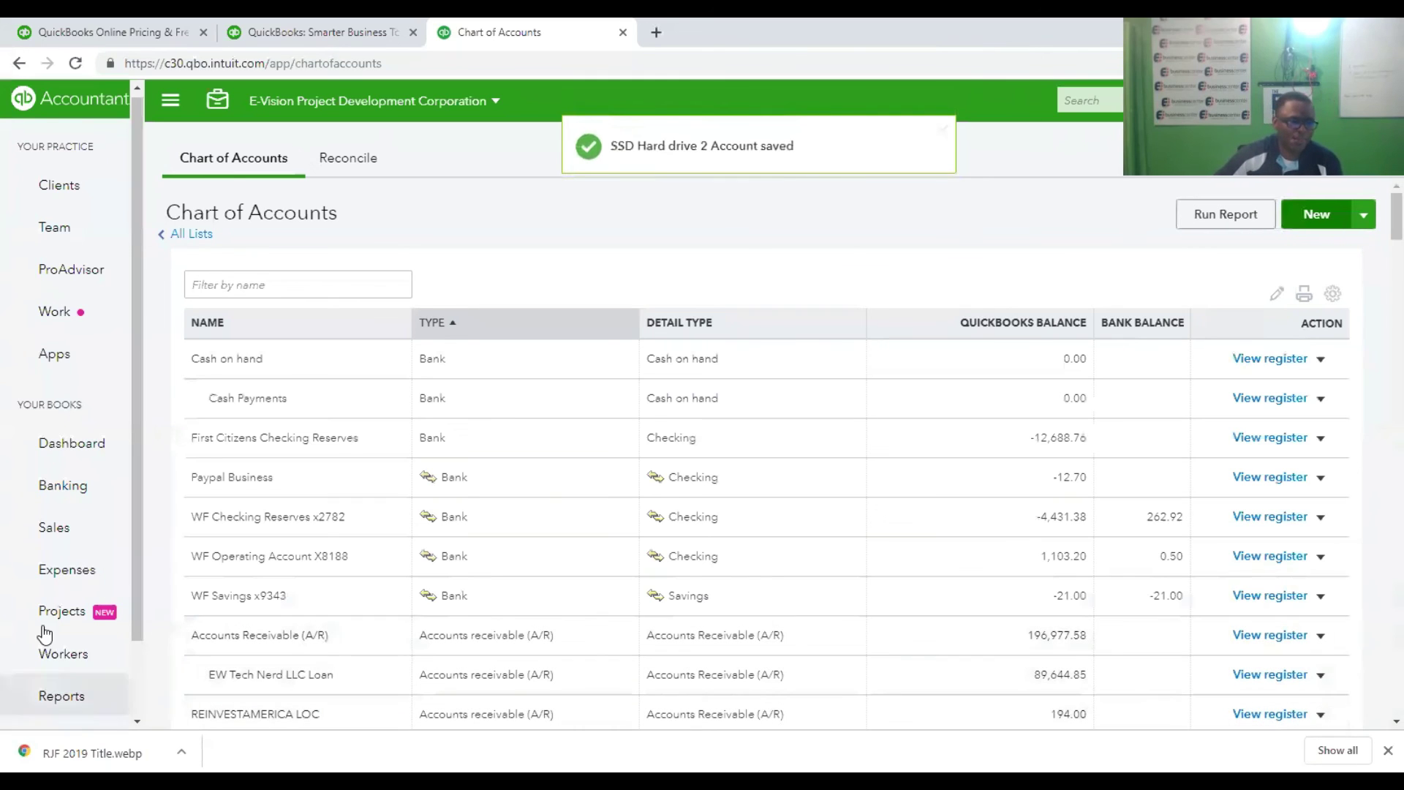
Run the Balance Sheet report with the report period set to Last Year.
click(58, 695)
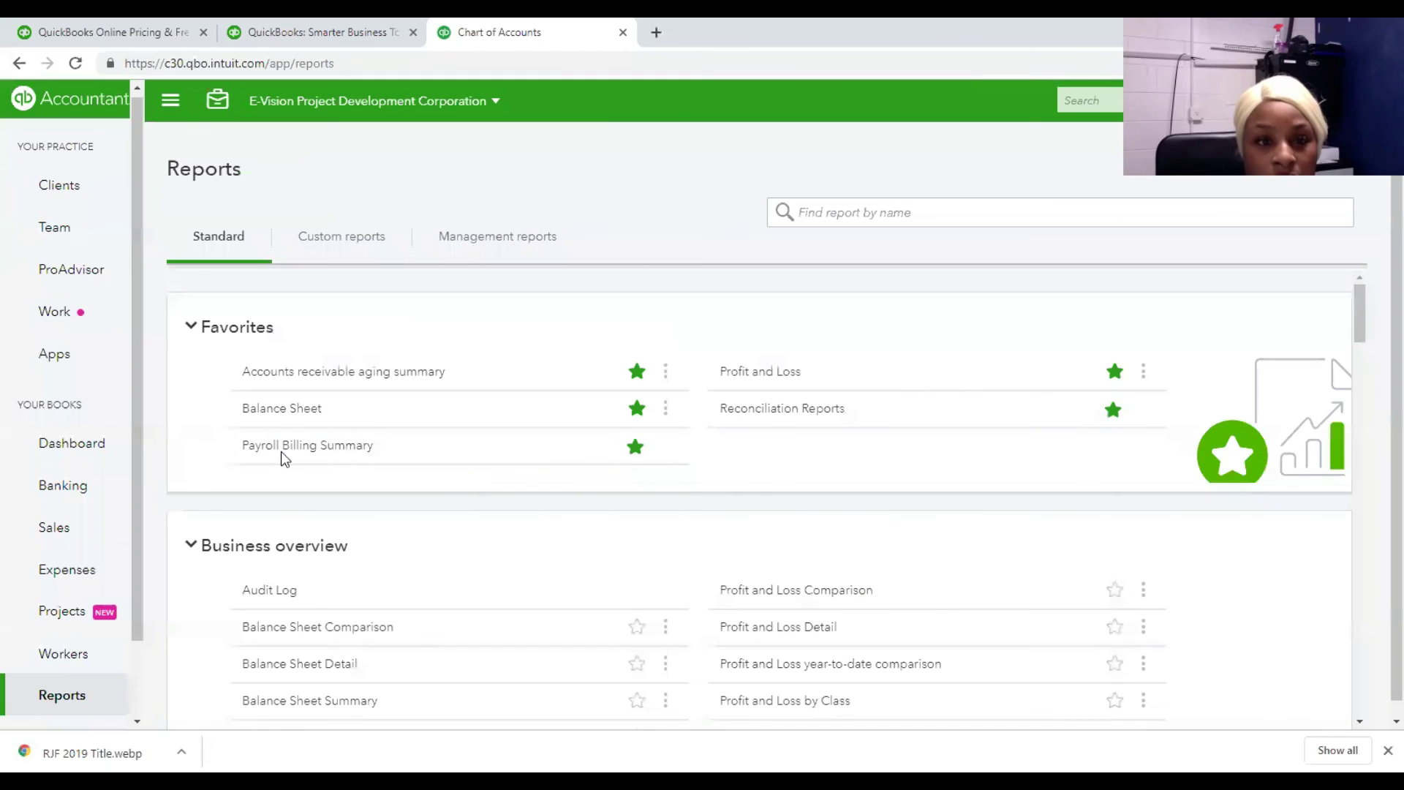
click(280, 409)
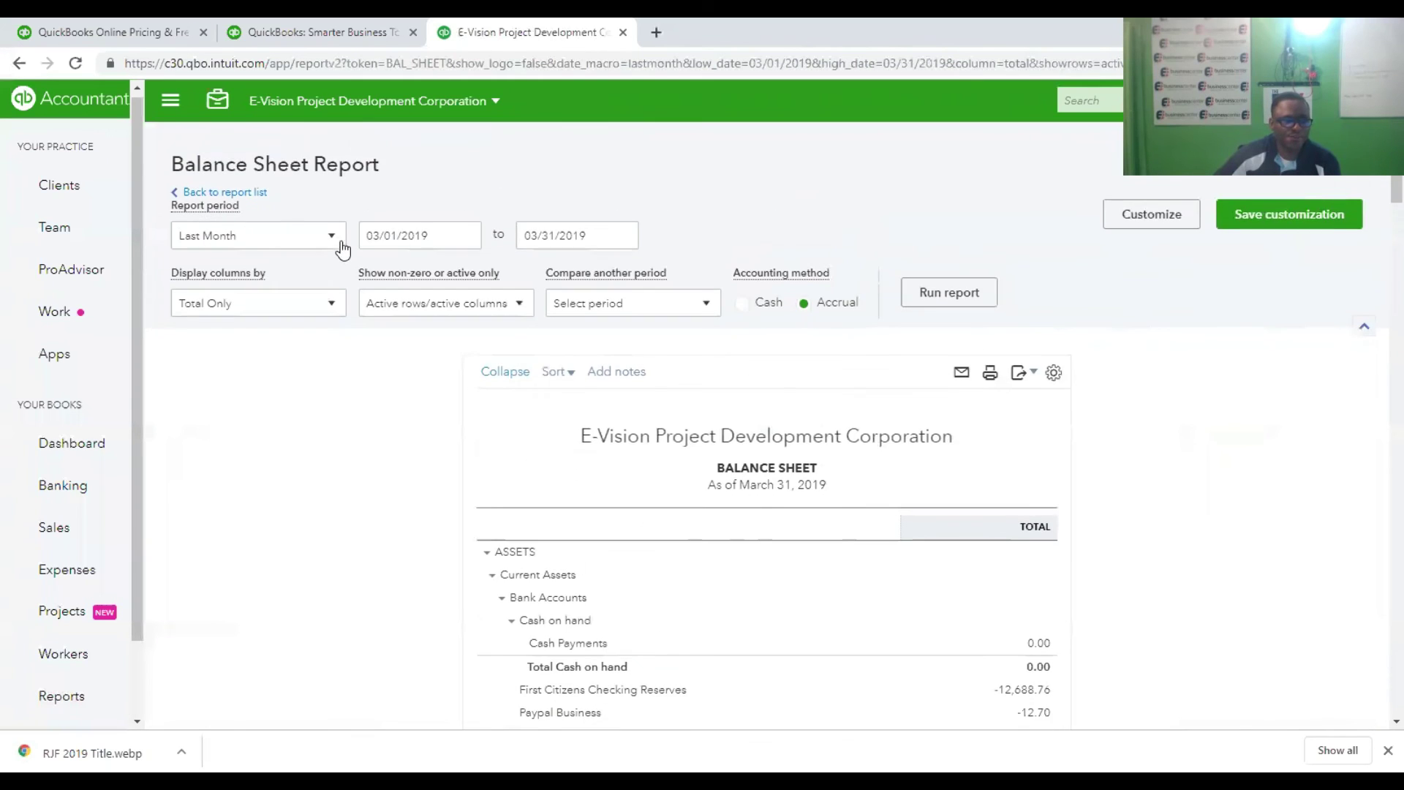
click(331, 235)
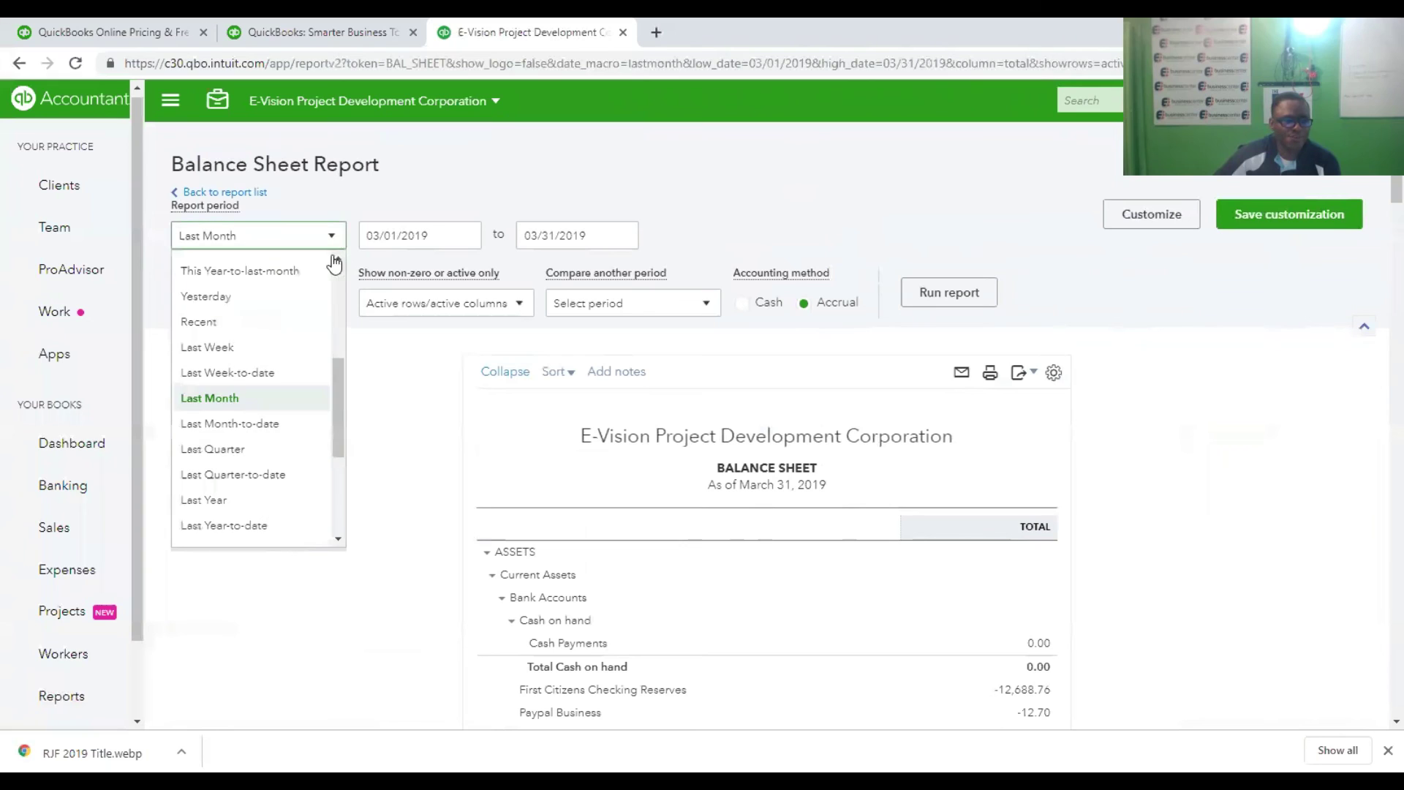
click(279, 505)
click(954, 292)
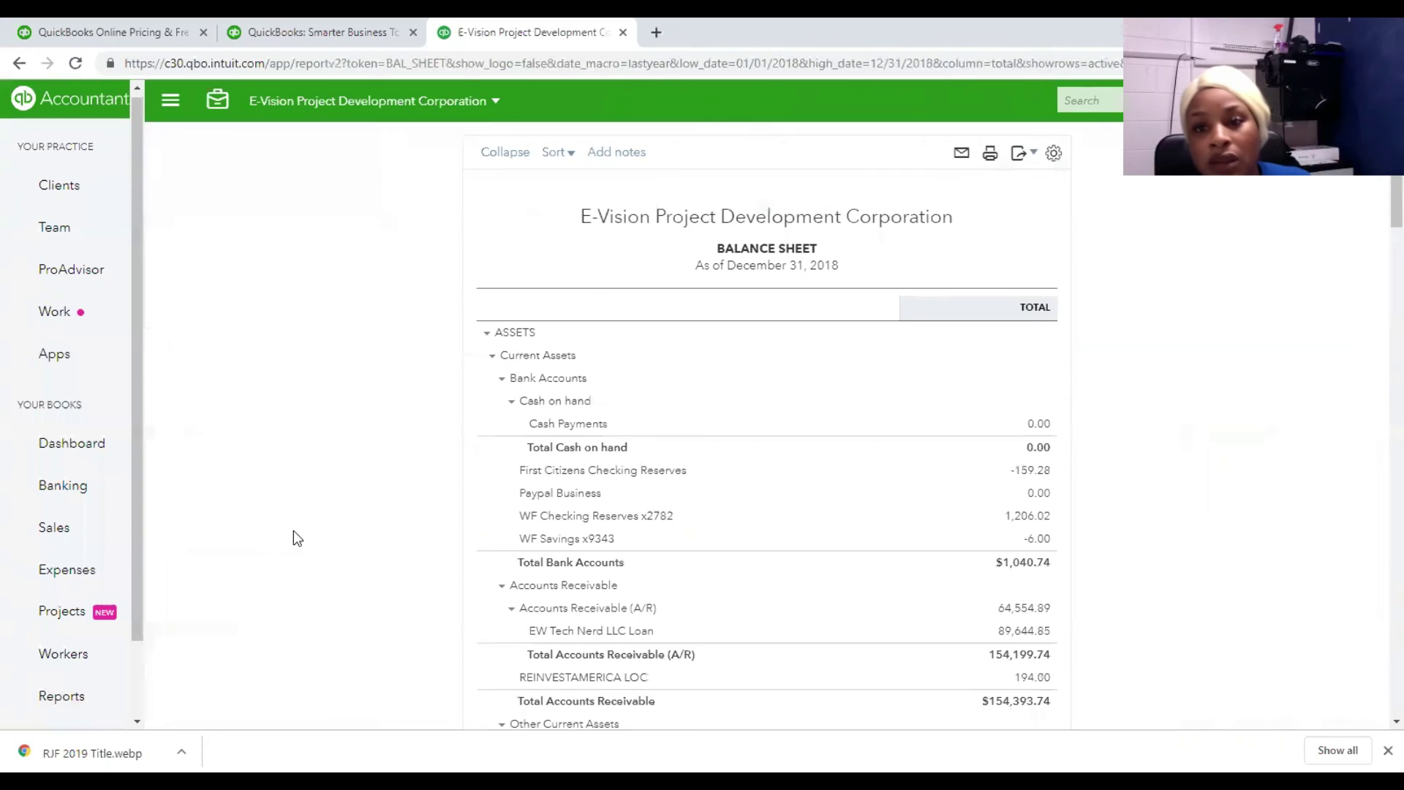
Examine the 2018 Fixed Assets section of the balance sheet, including the individual asset balances and the section total.
scroll(1186, 468, down, 5)
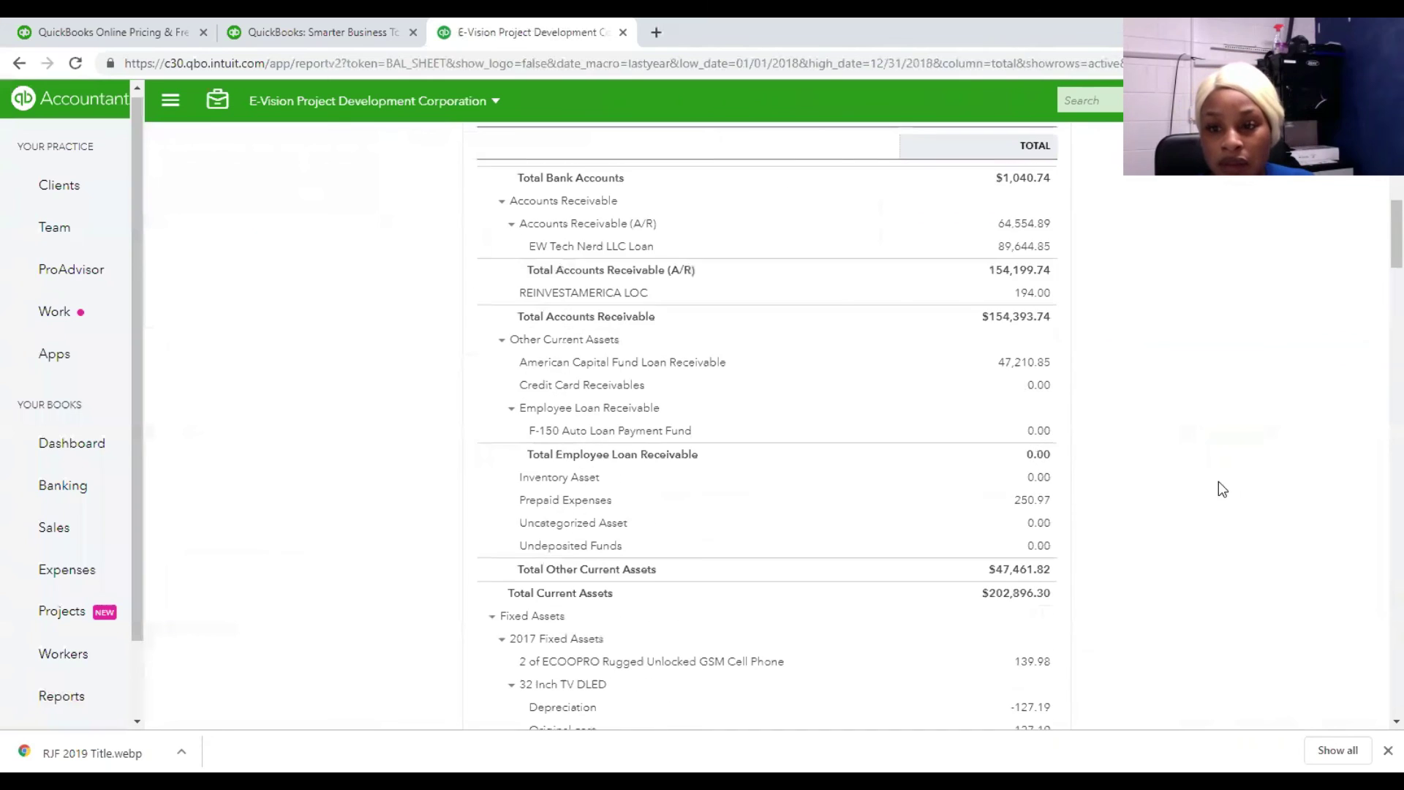
scroll(1219, 489, down, 15)
scroll(1199, 540, down, 4)
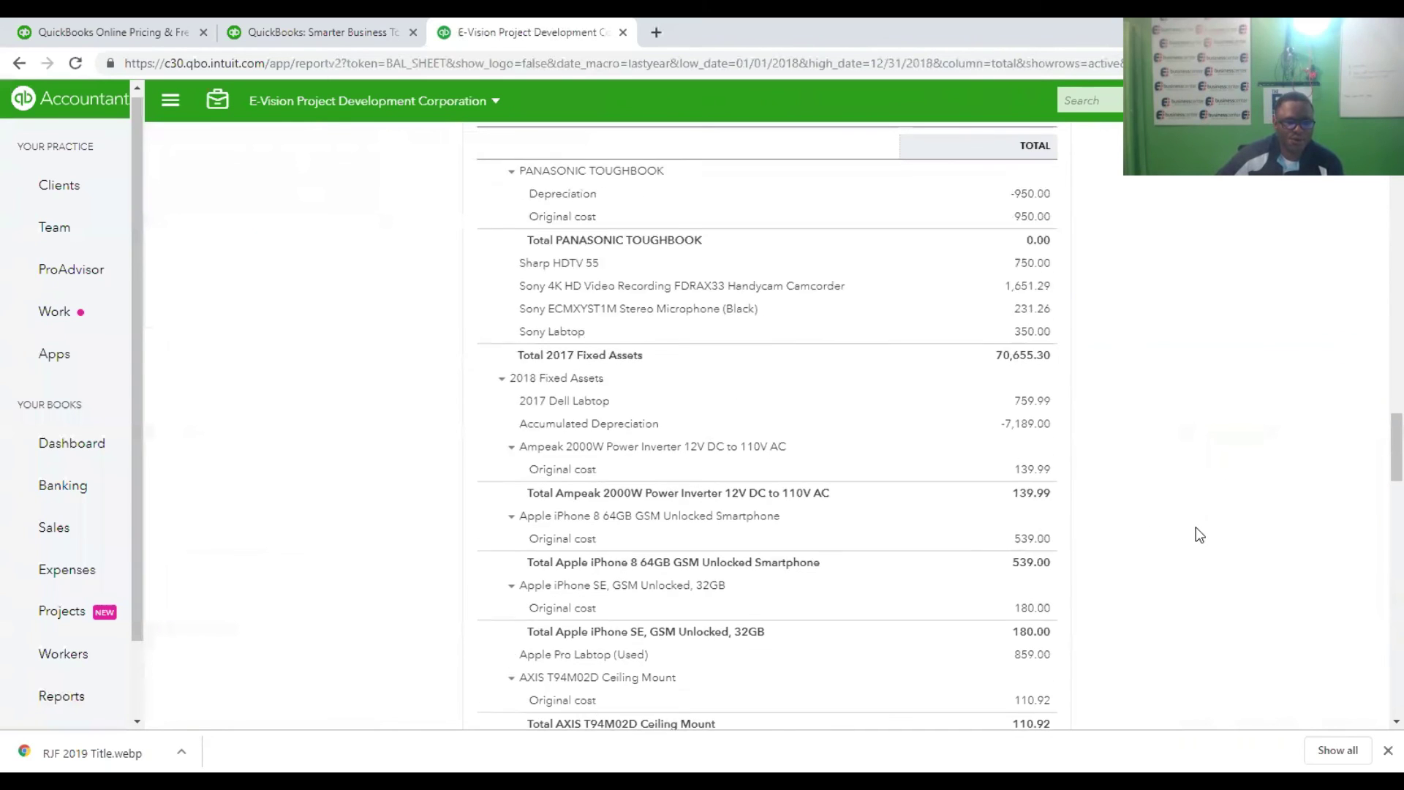
scroll(1201, 535, down, 1)
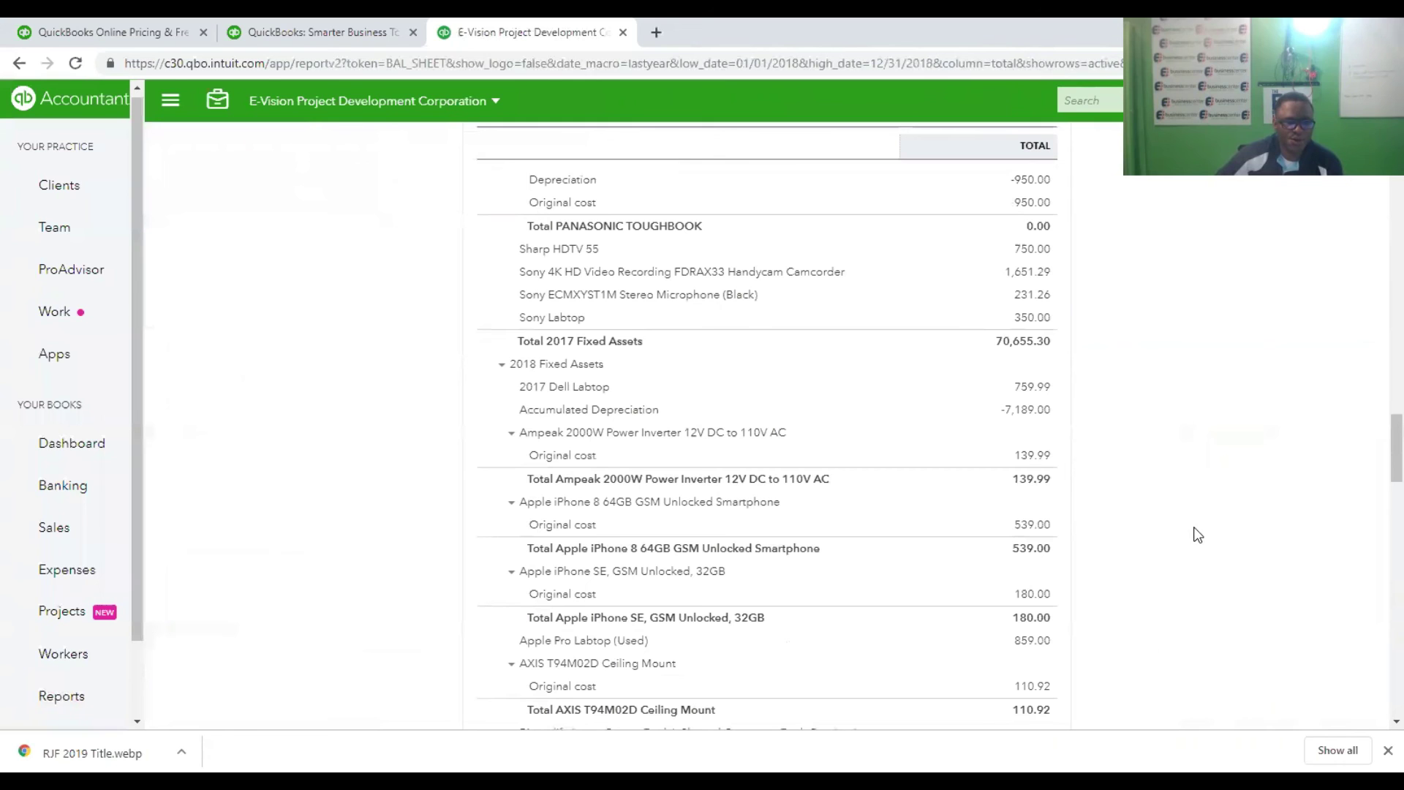
scroll(1199, 541, down, 2)
scroll(1196, 538, up, 1)
scroll(1193, 537, down, 8)
scroll(1193, 541, down, 8)
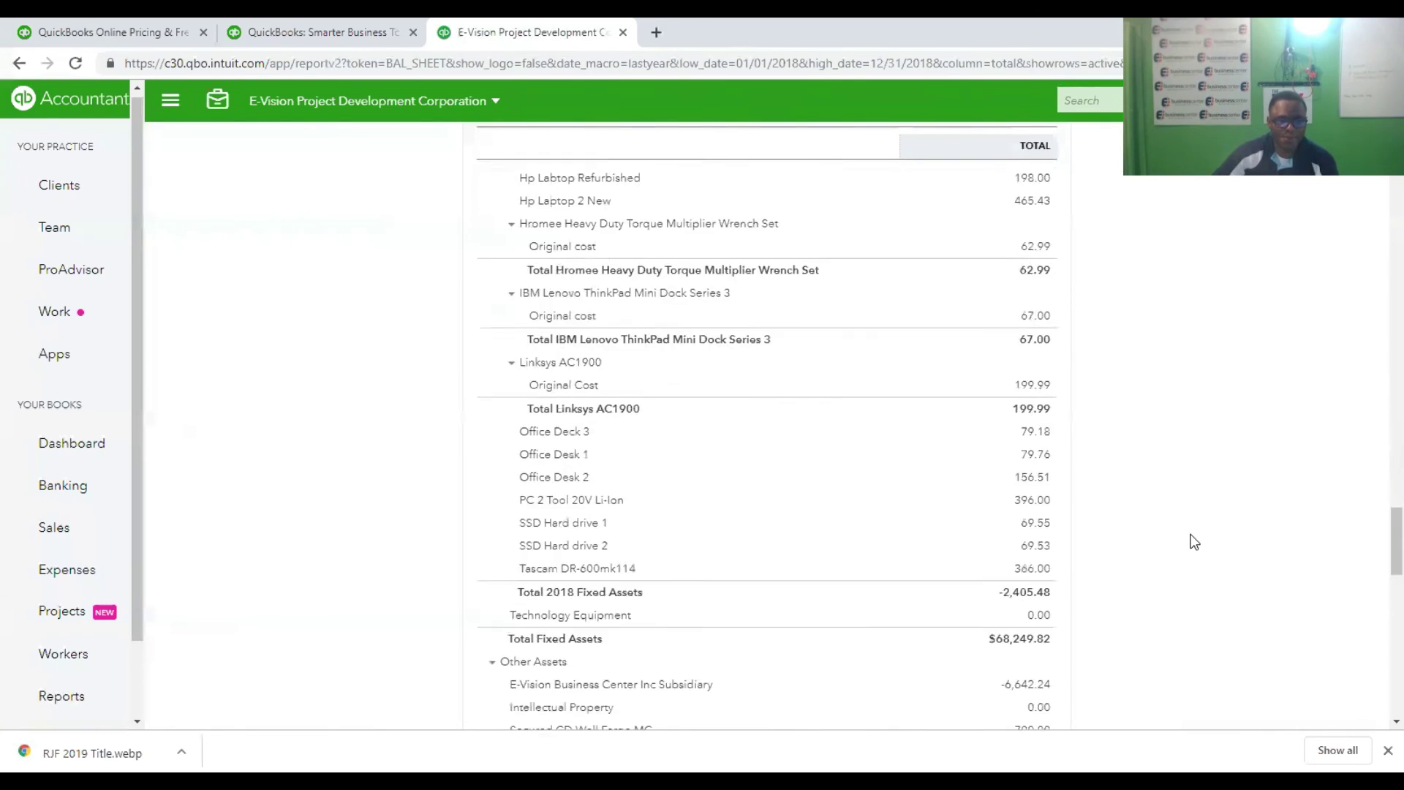
scroll(1194, 540, up, 14)
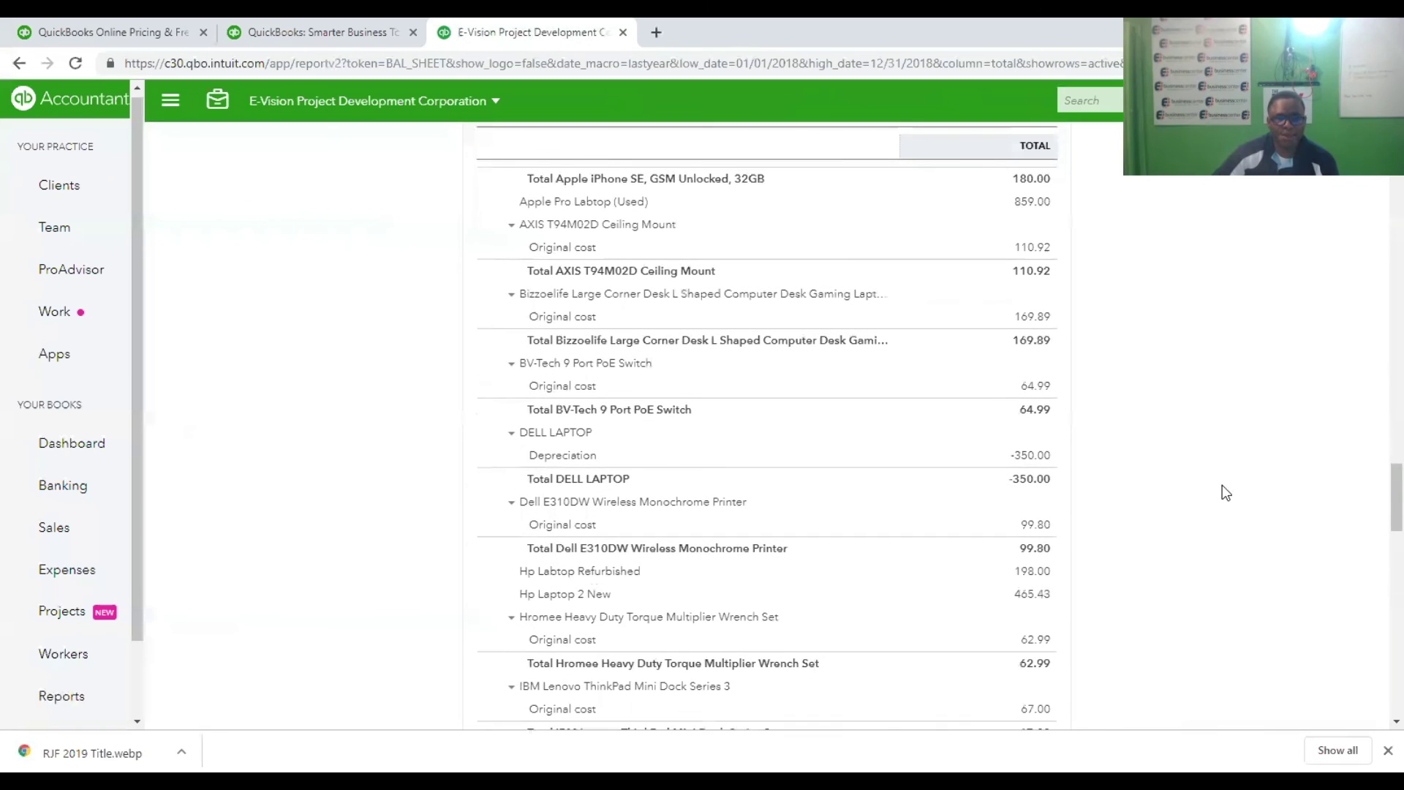
Open the Chart of Accounts and filter the account list by 2017.
click(1266, 100)
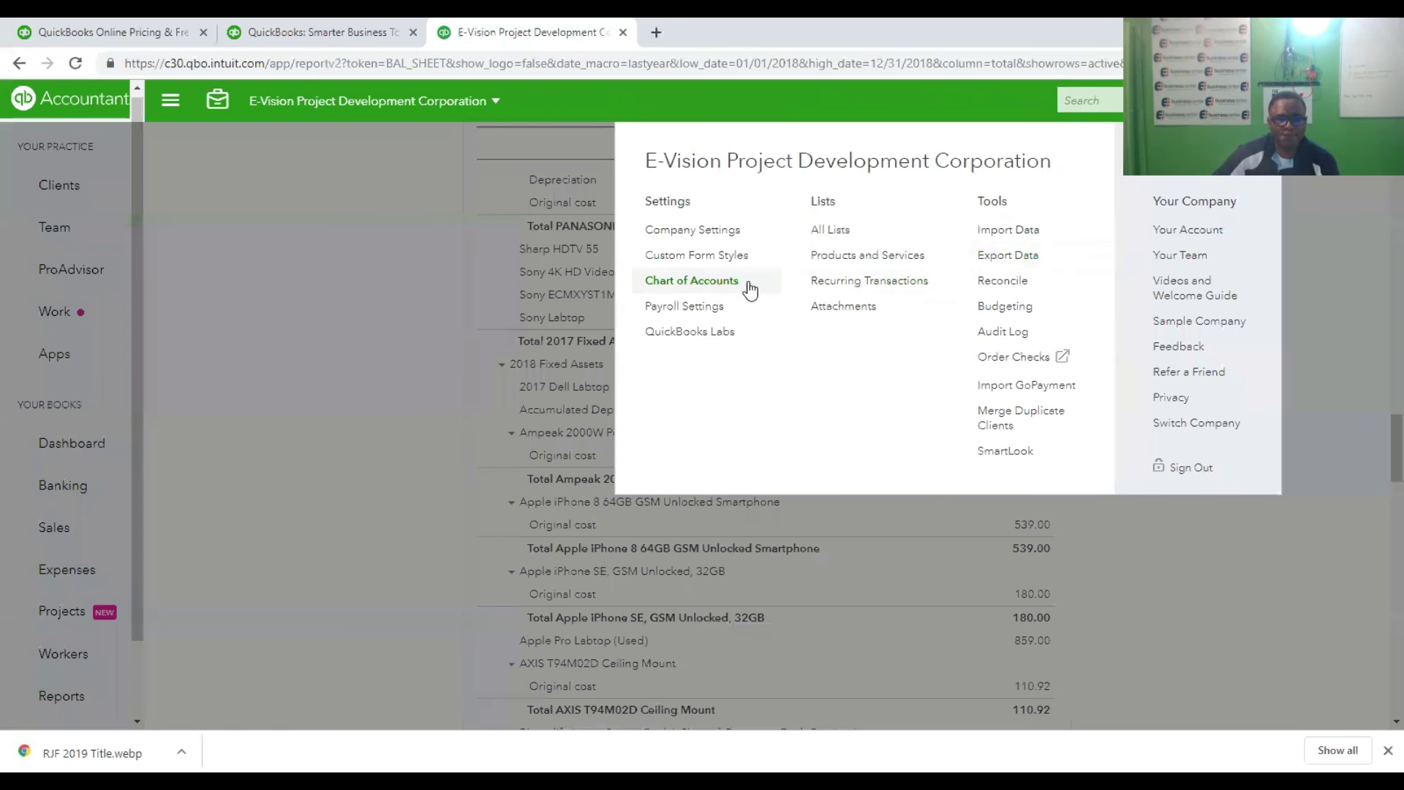
click(702, 282)
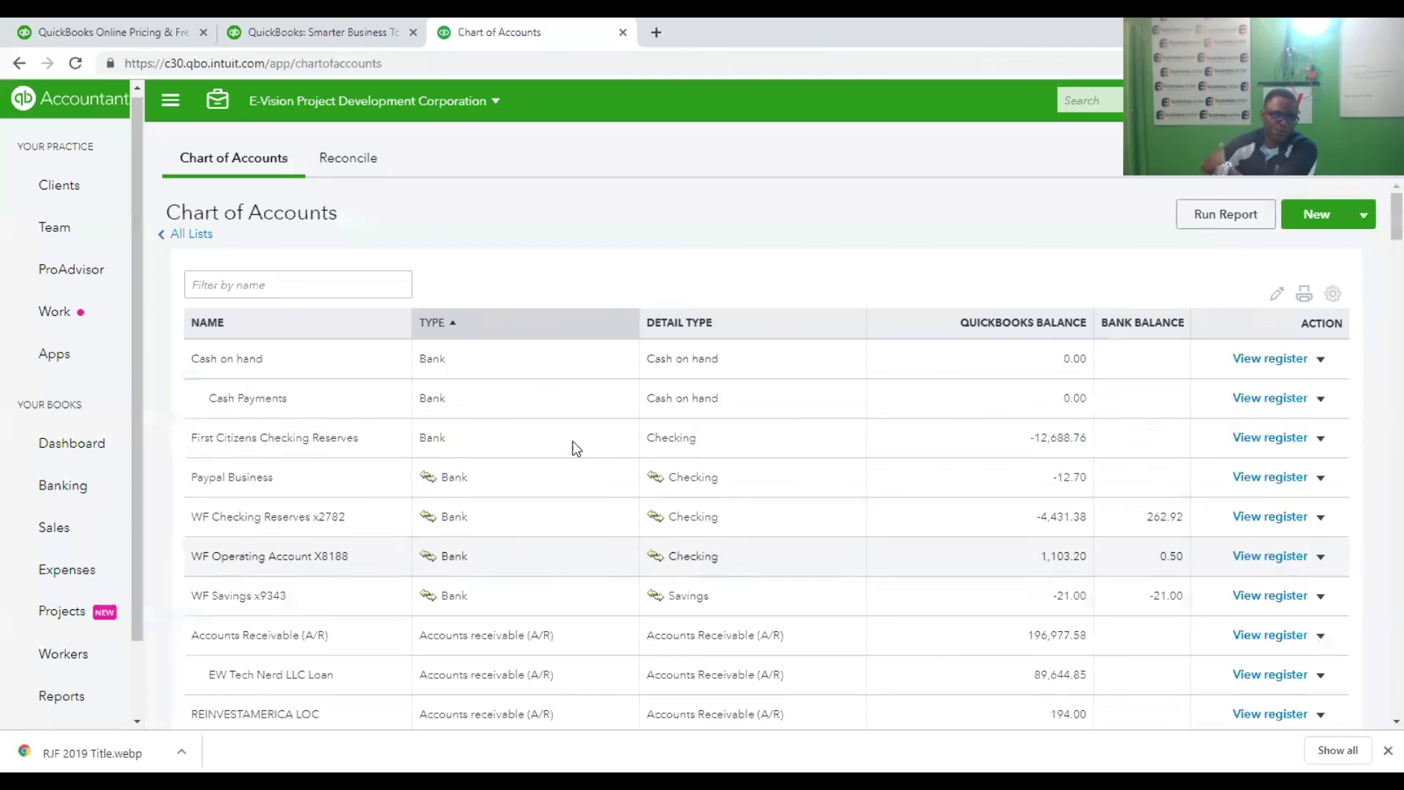
click(330, 288)
text(2017)
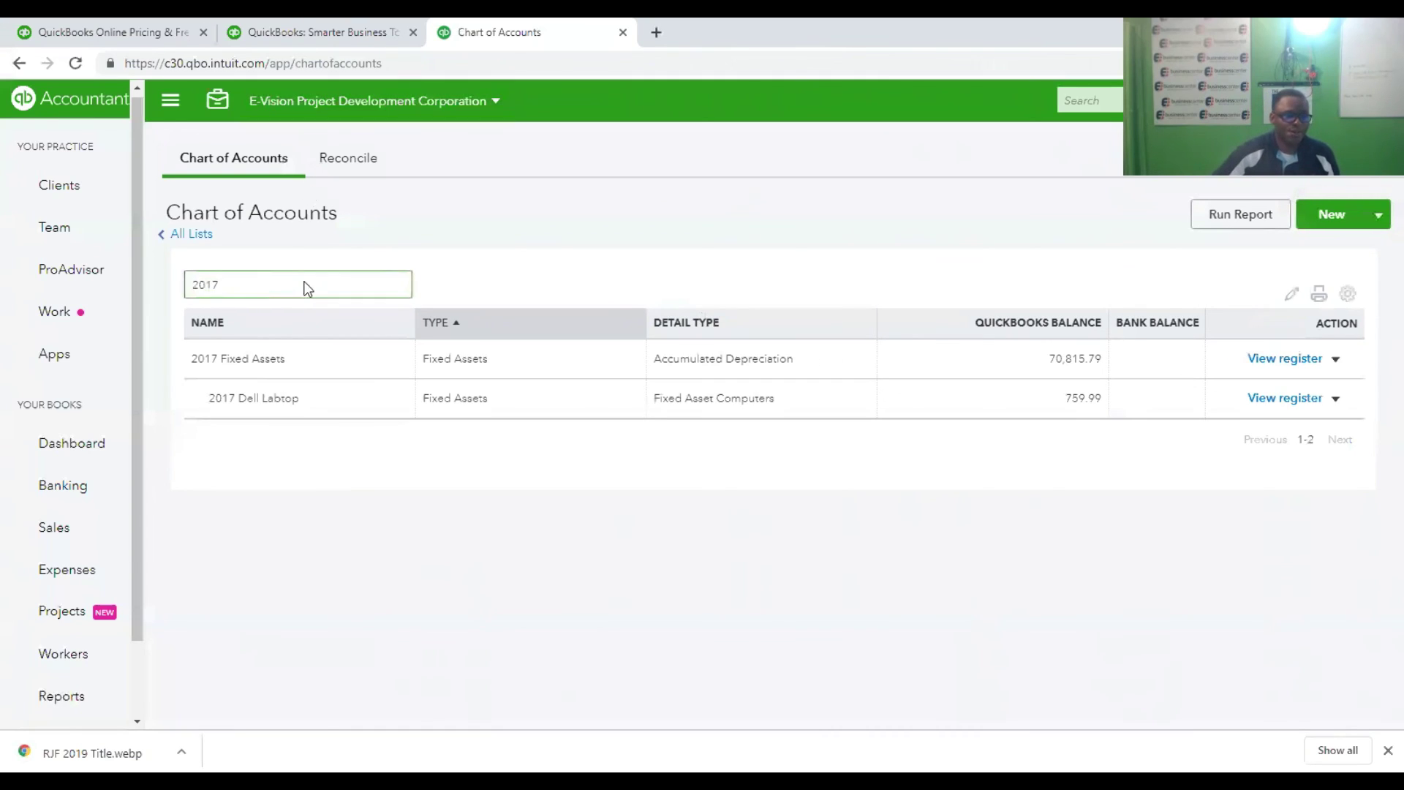
Change the parent account of 2017 Dell Labtop to 2017 Fixed Assets and save the account.
click(1334, 399)
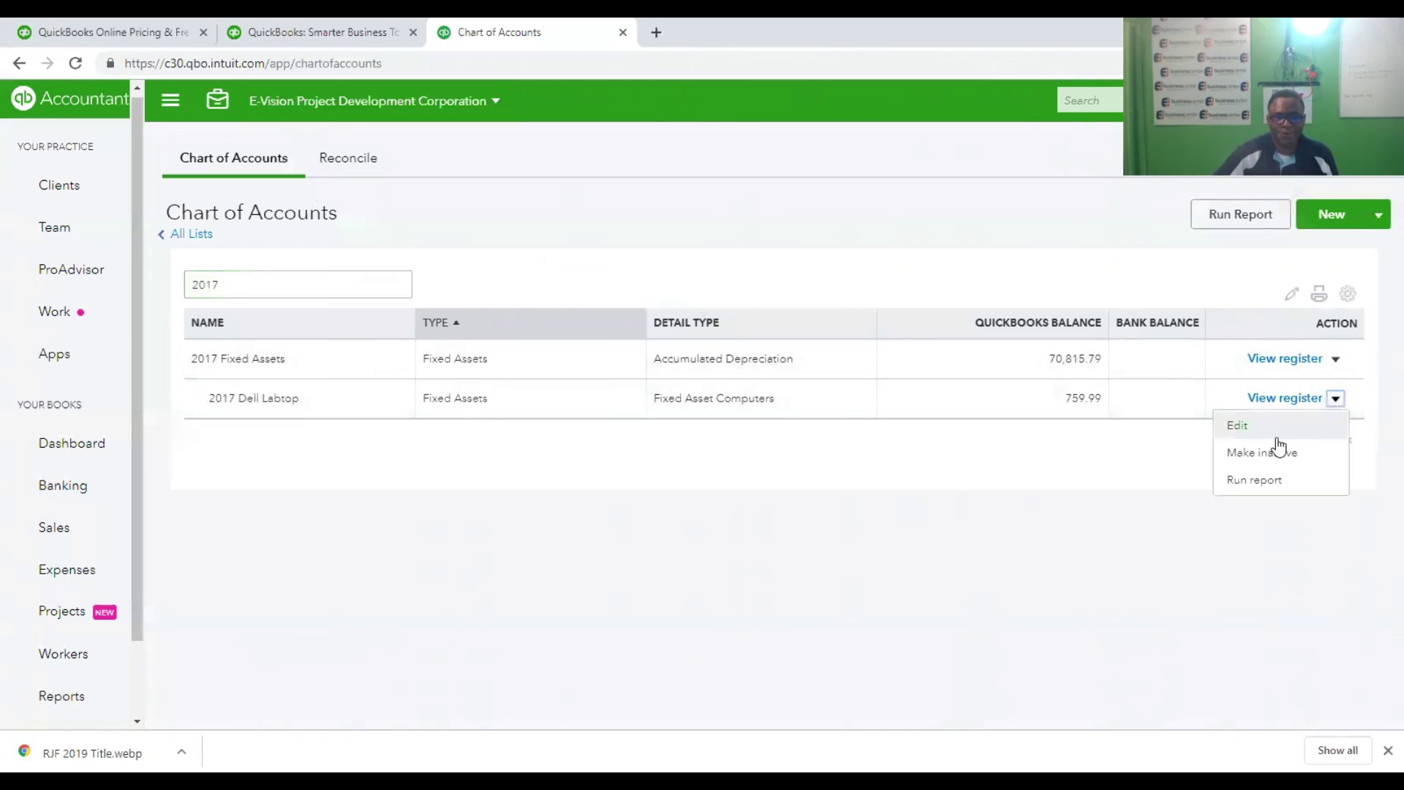
click(1251, 432)
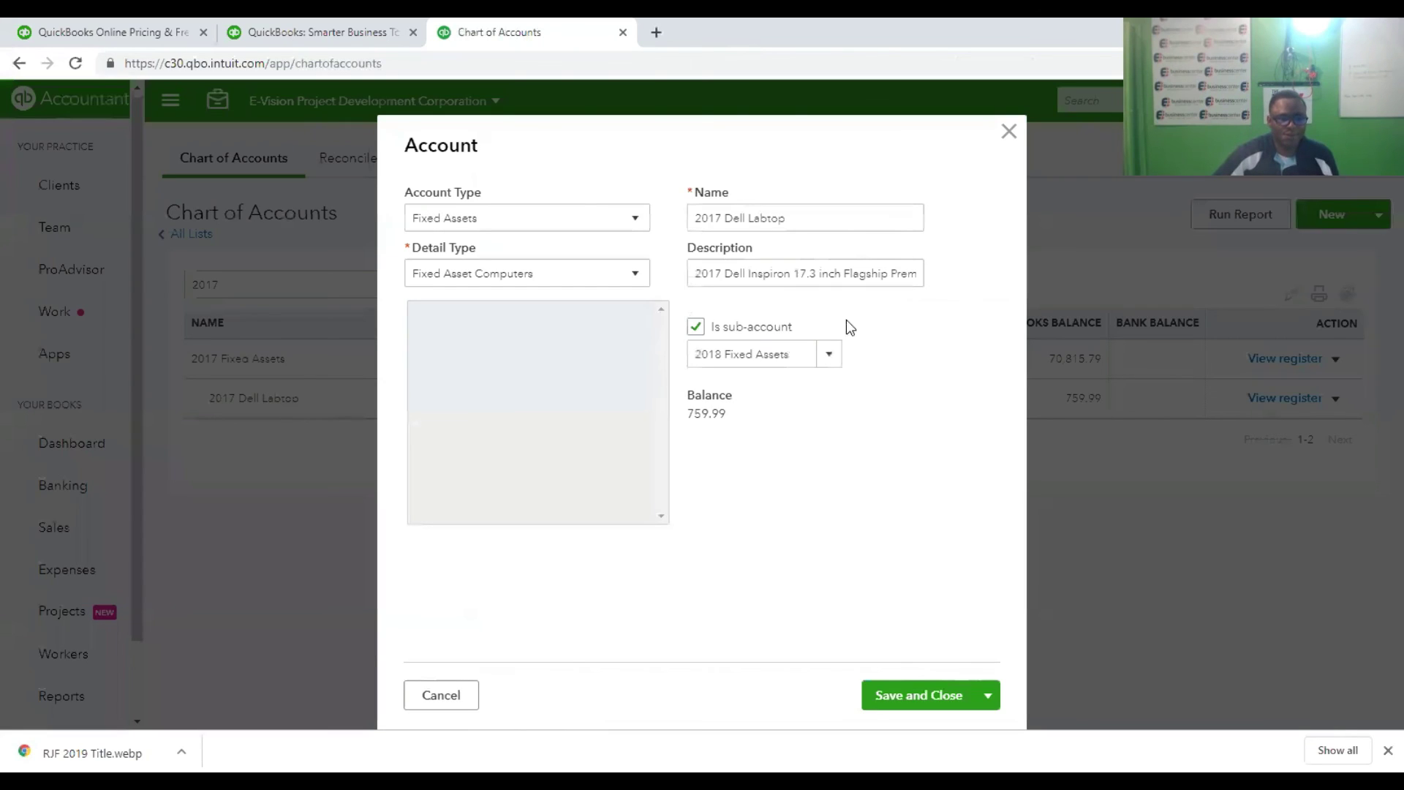
click(827, 355)
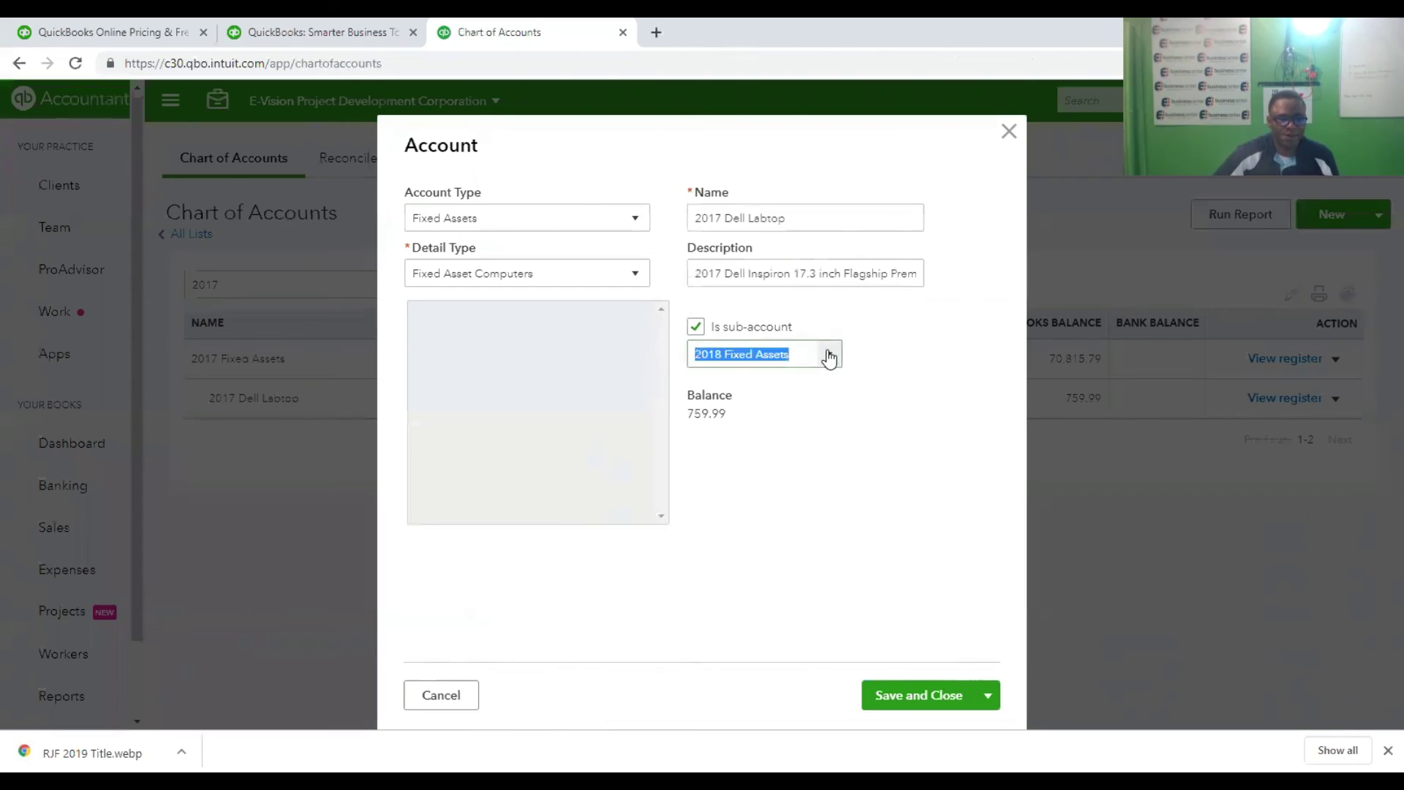
click(829, 357)
scroll(861, 431, down, 5)
scroll(867, 442, up, 3)
scroll(868, 447, up, 15)
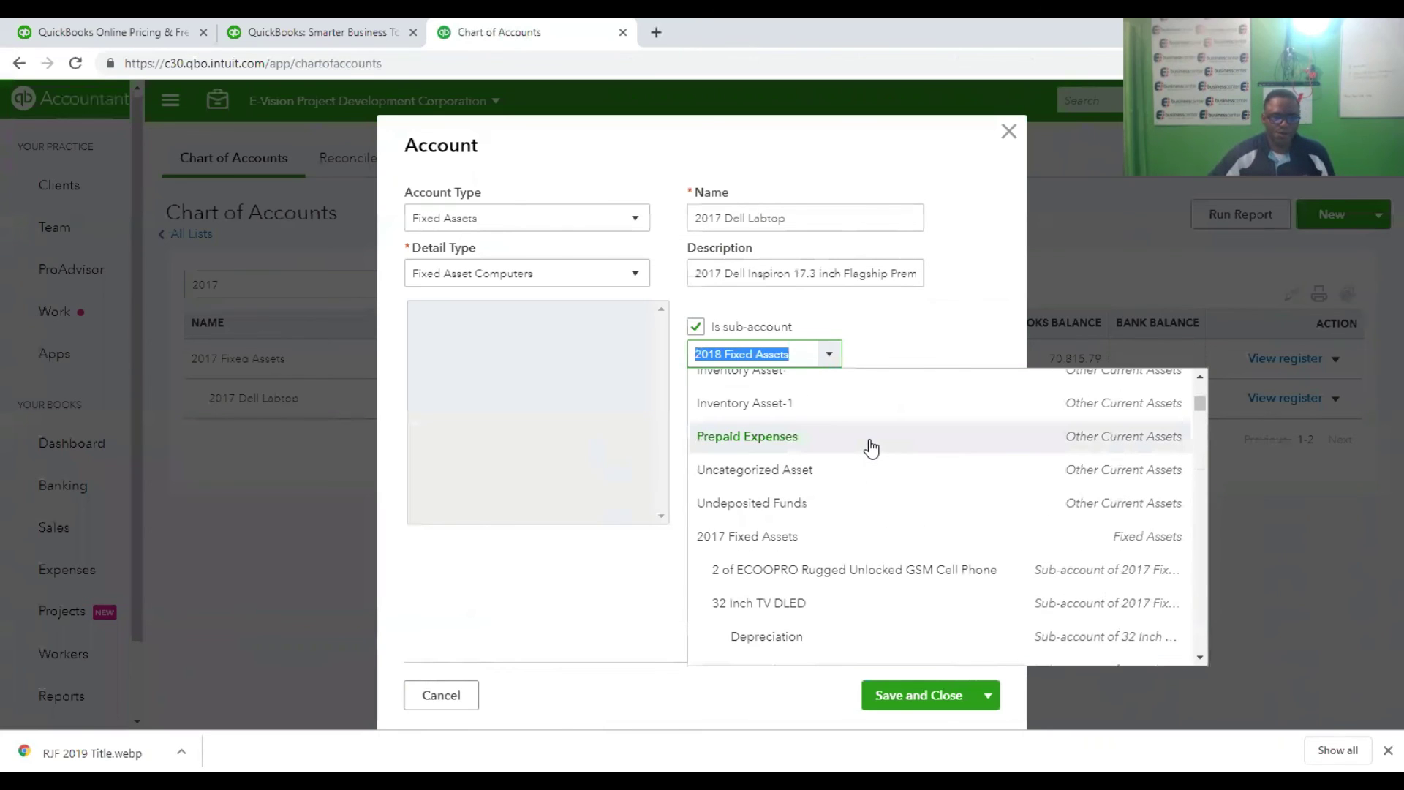
click(834, 539)
click(942, 692)
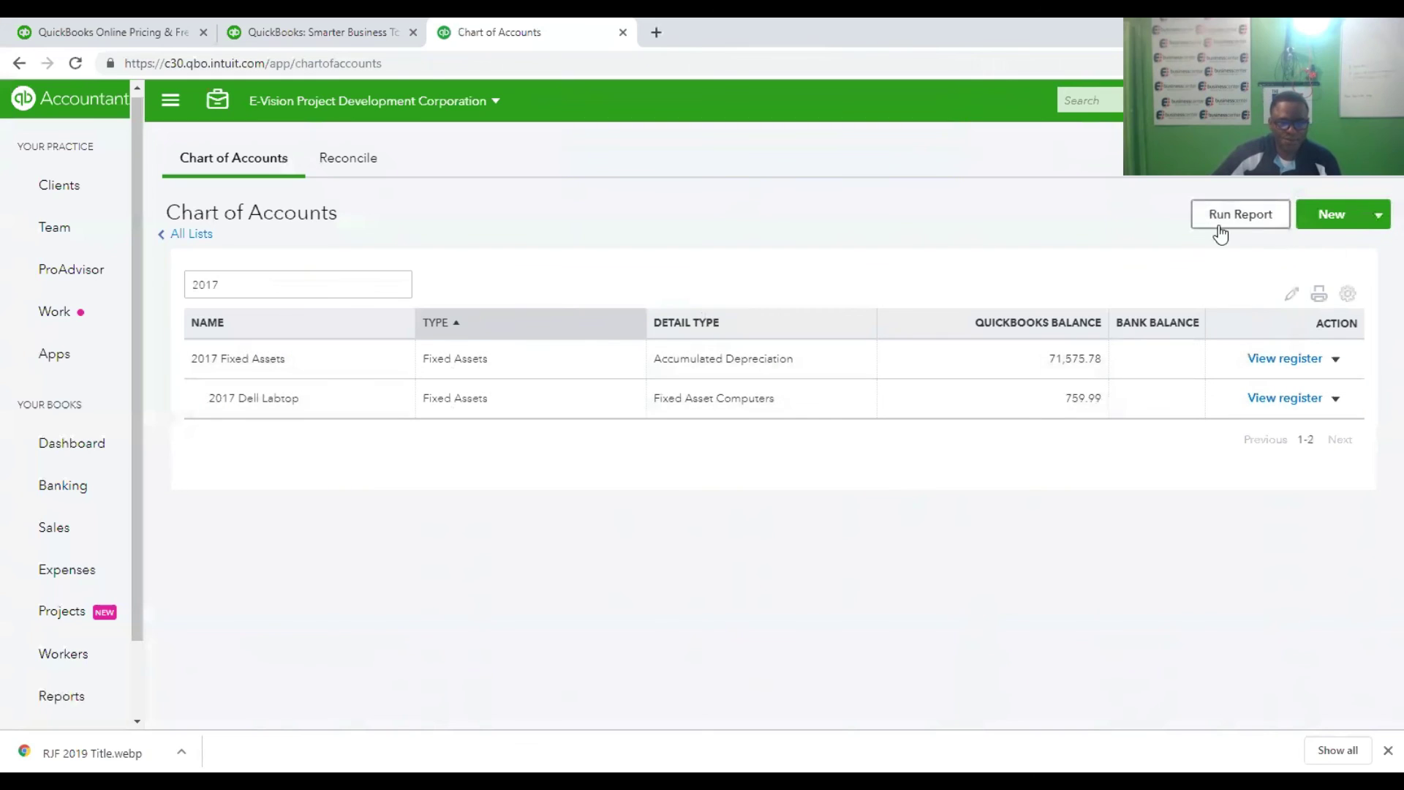
Run the Balance Sheet report for Last Year from the reports list.
click(252, 282)
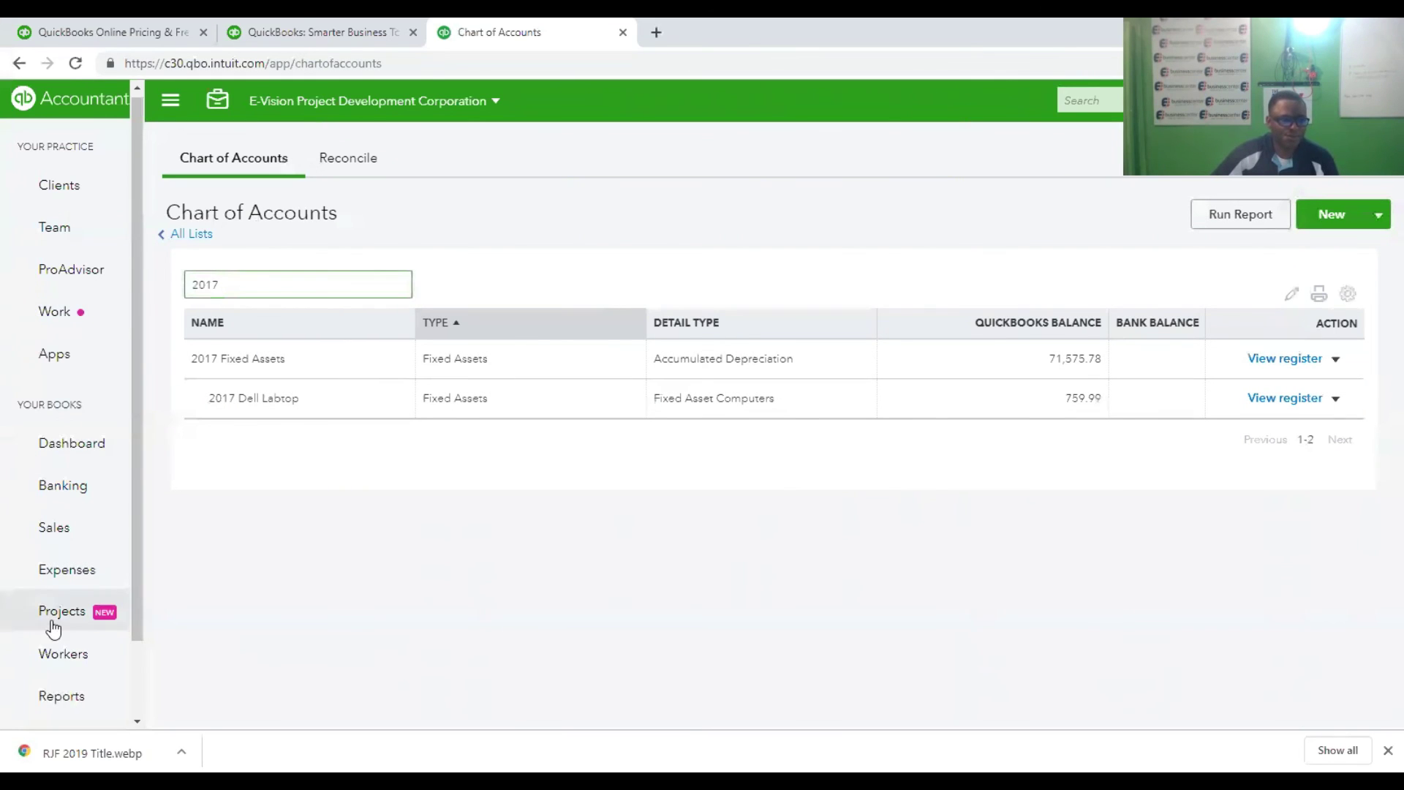
click(48, 691)
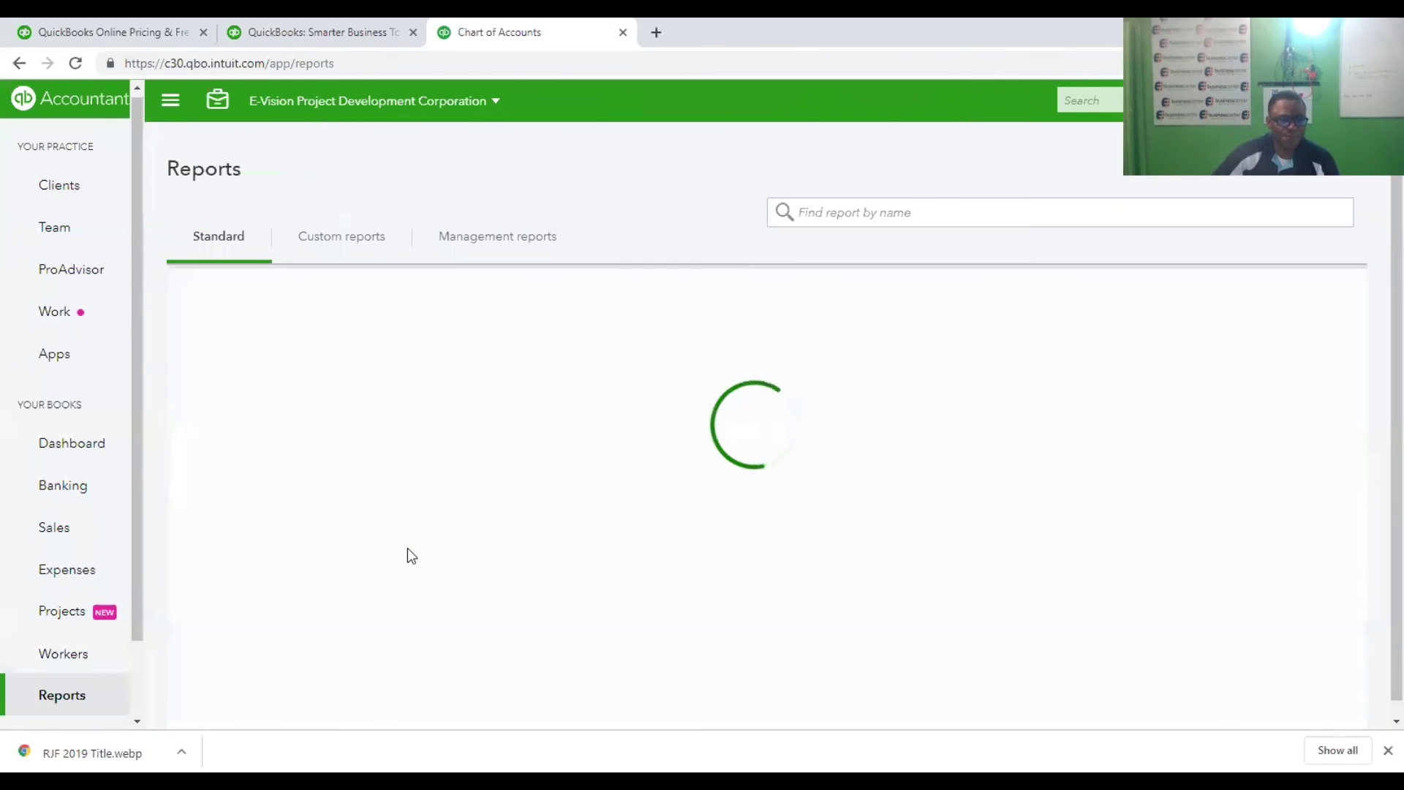
click(294, 408)
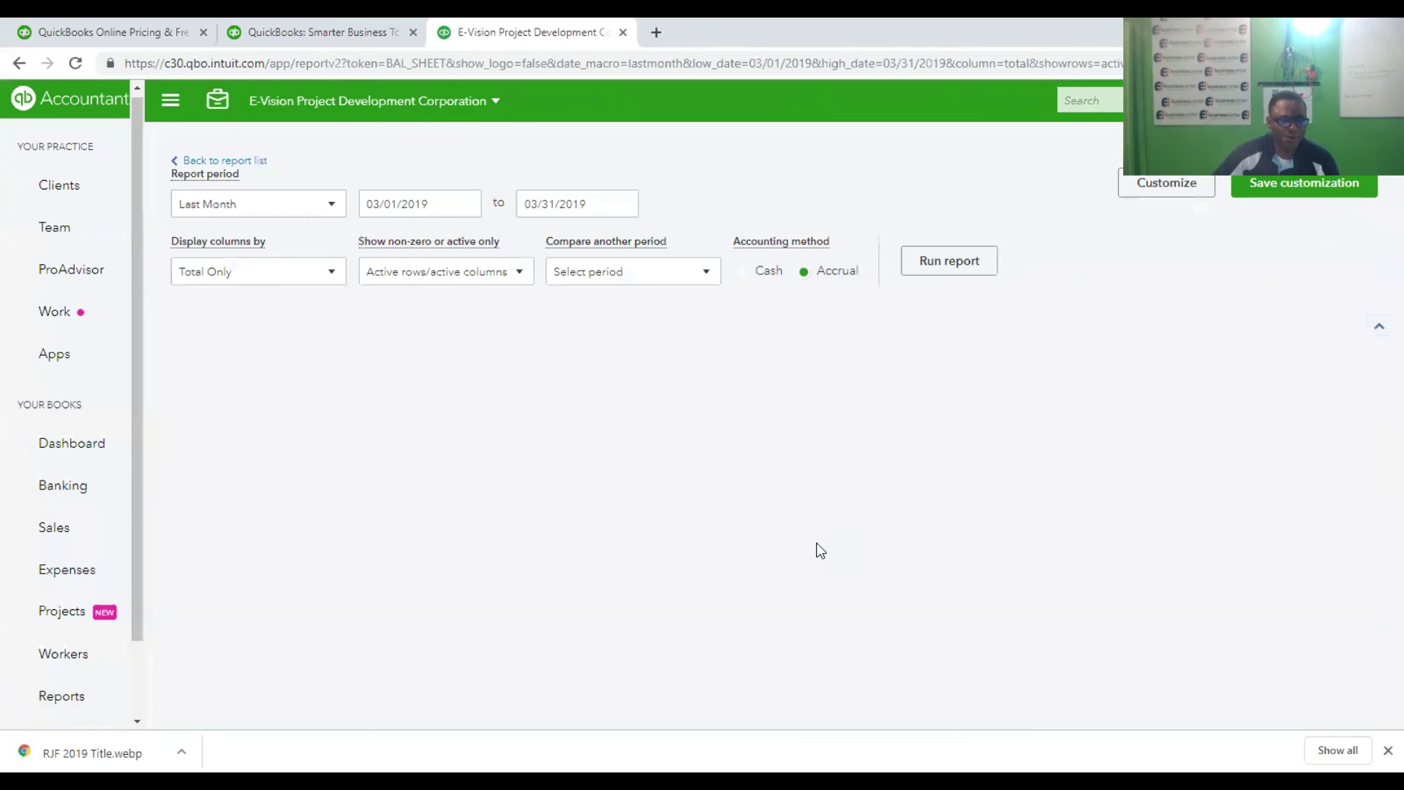
scroll(816, 543, down, 2)
scroll(454, 300, up, 1)
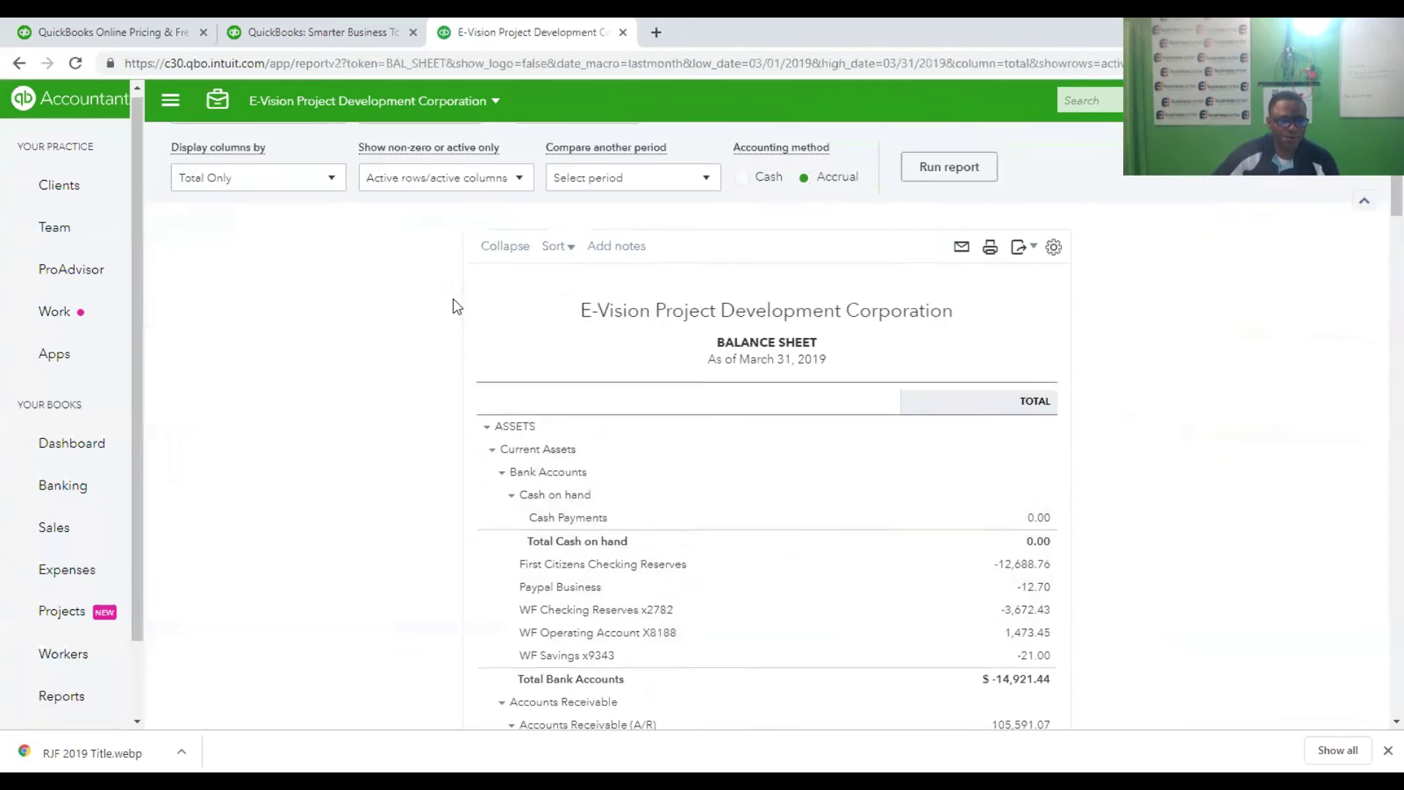
scroll(452, 306, up, 2)
click(319, 234)
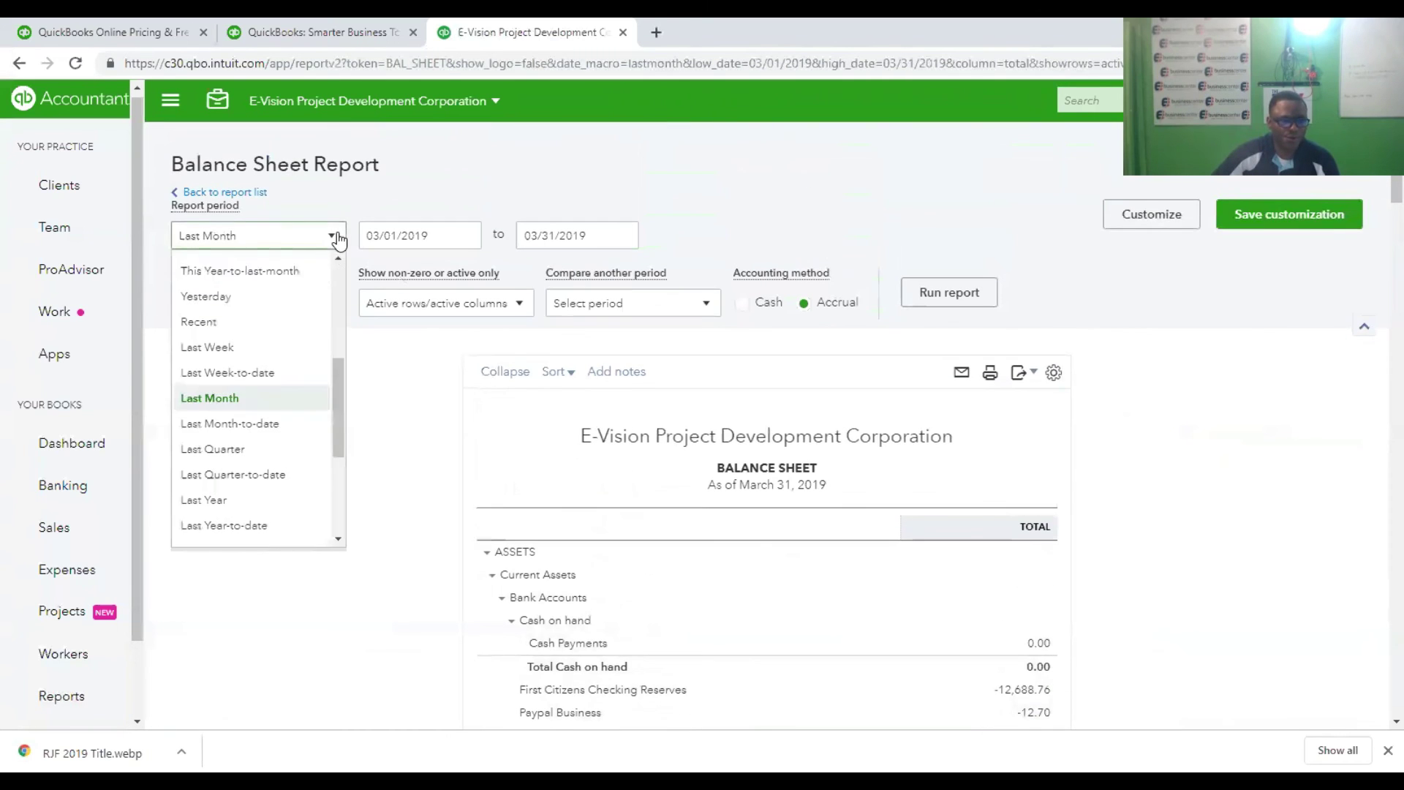
click(278, 498)
click(949, 292)
Examine the 2017 and 2018 Fixed Assets sections and open the transaction report for Accumulated Depreciation under 2018 Fixed Assets.
scroll(994, 439, down, 3)
scroll(1021, 568, down, 5)
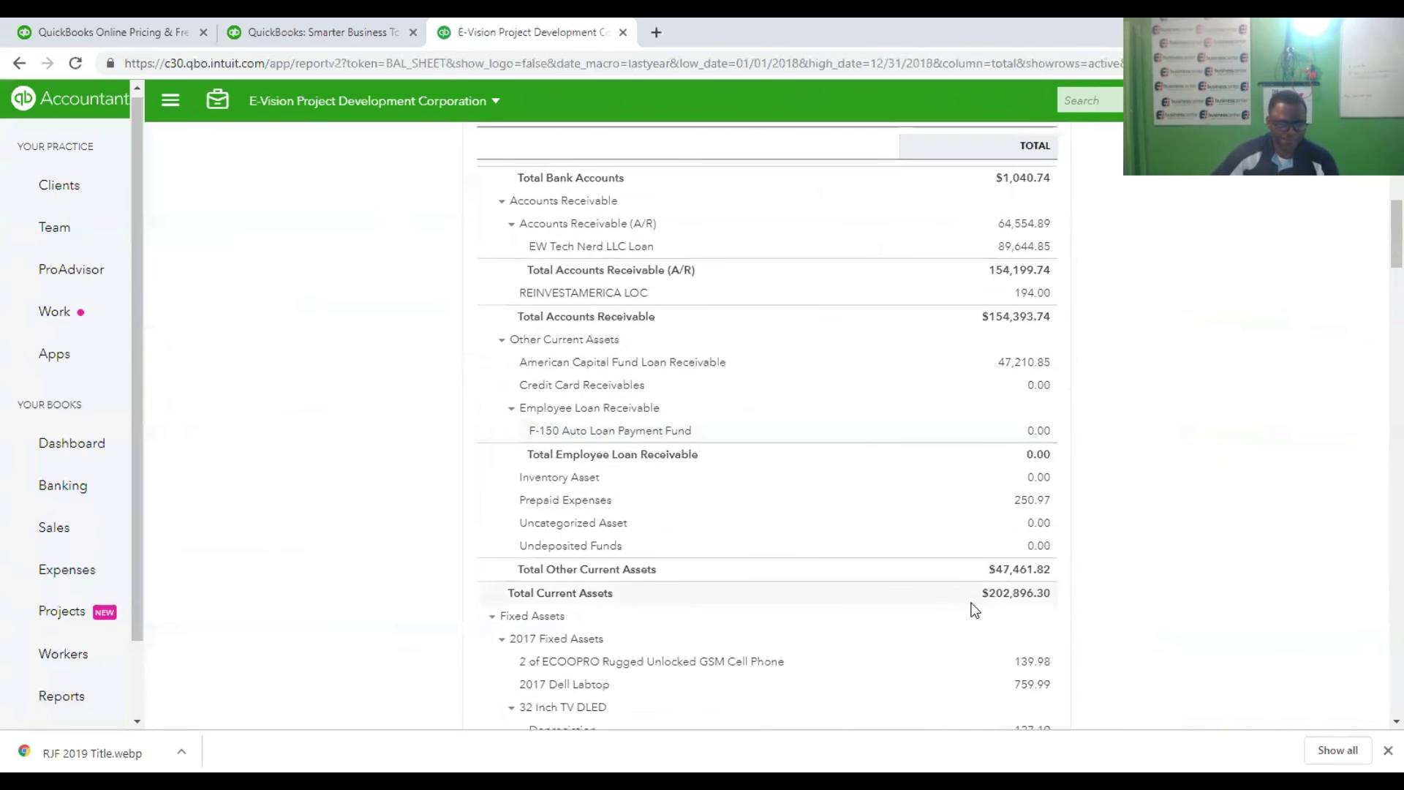
scroll(972, 614, down, 10)
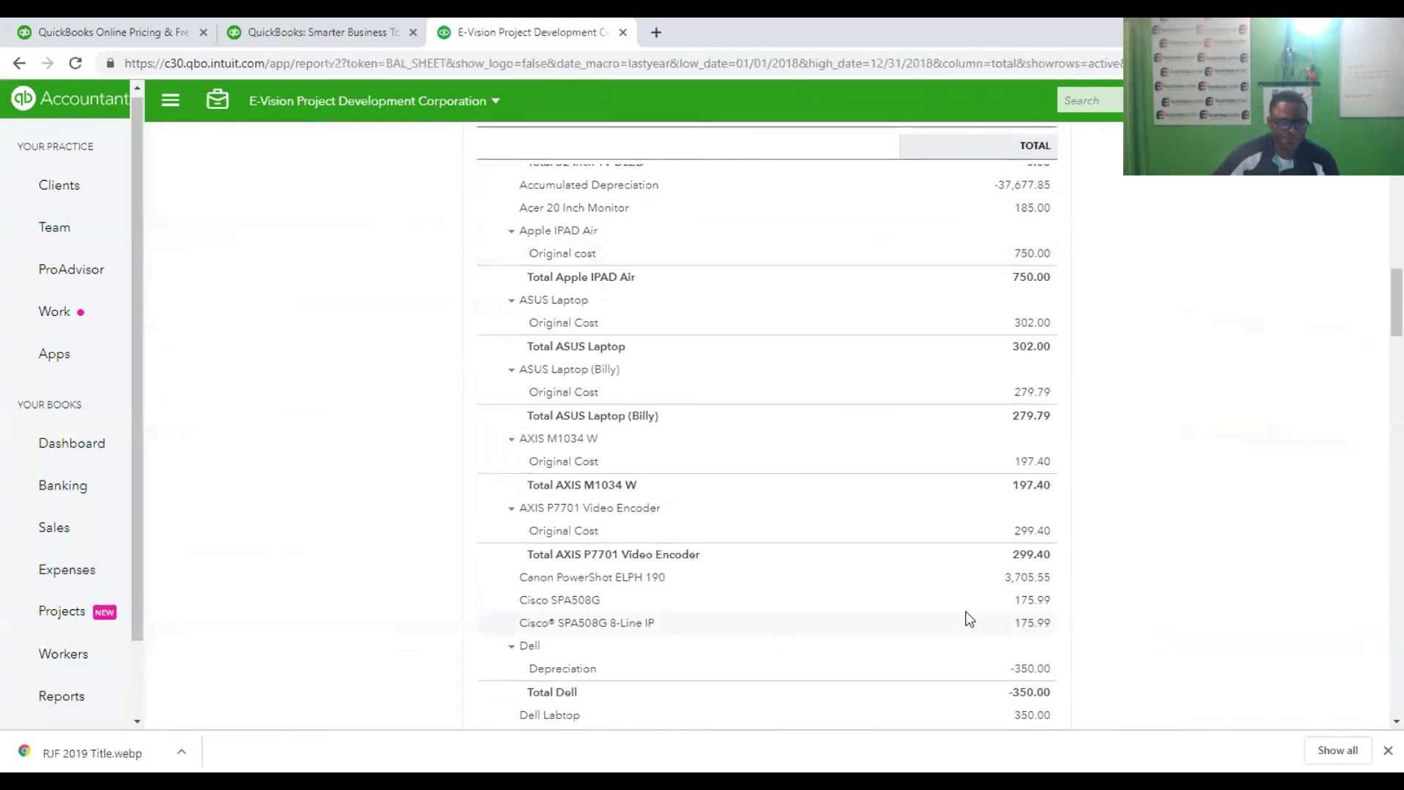
scroll(969, 618, down, 2)
scroll(968, 618, down, 10)
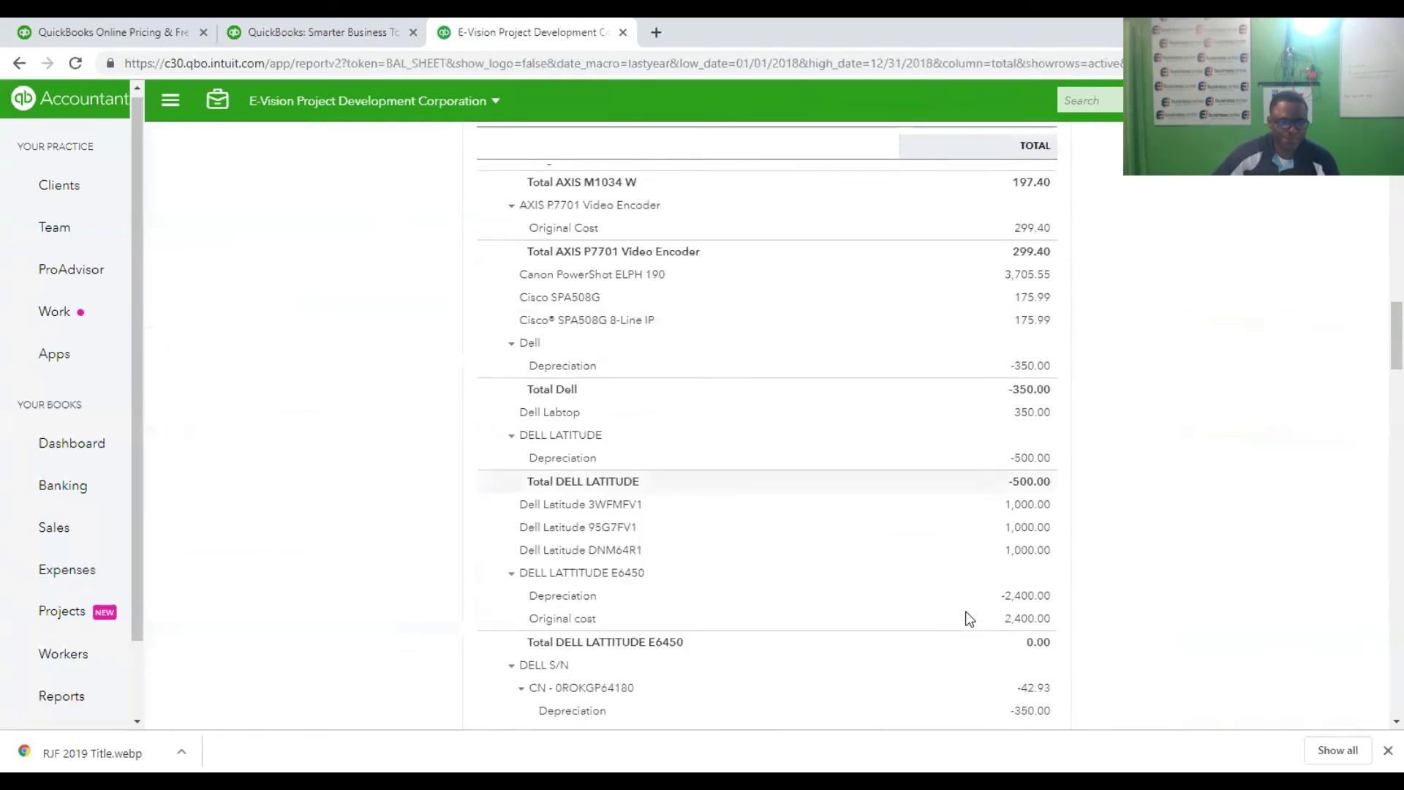
scroll(969, 618, down, 5)
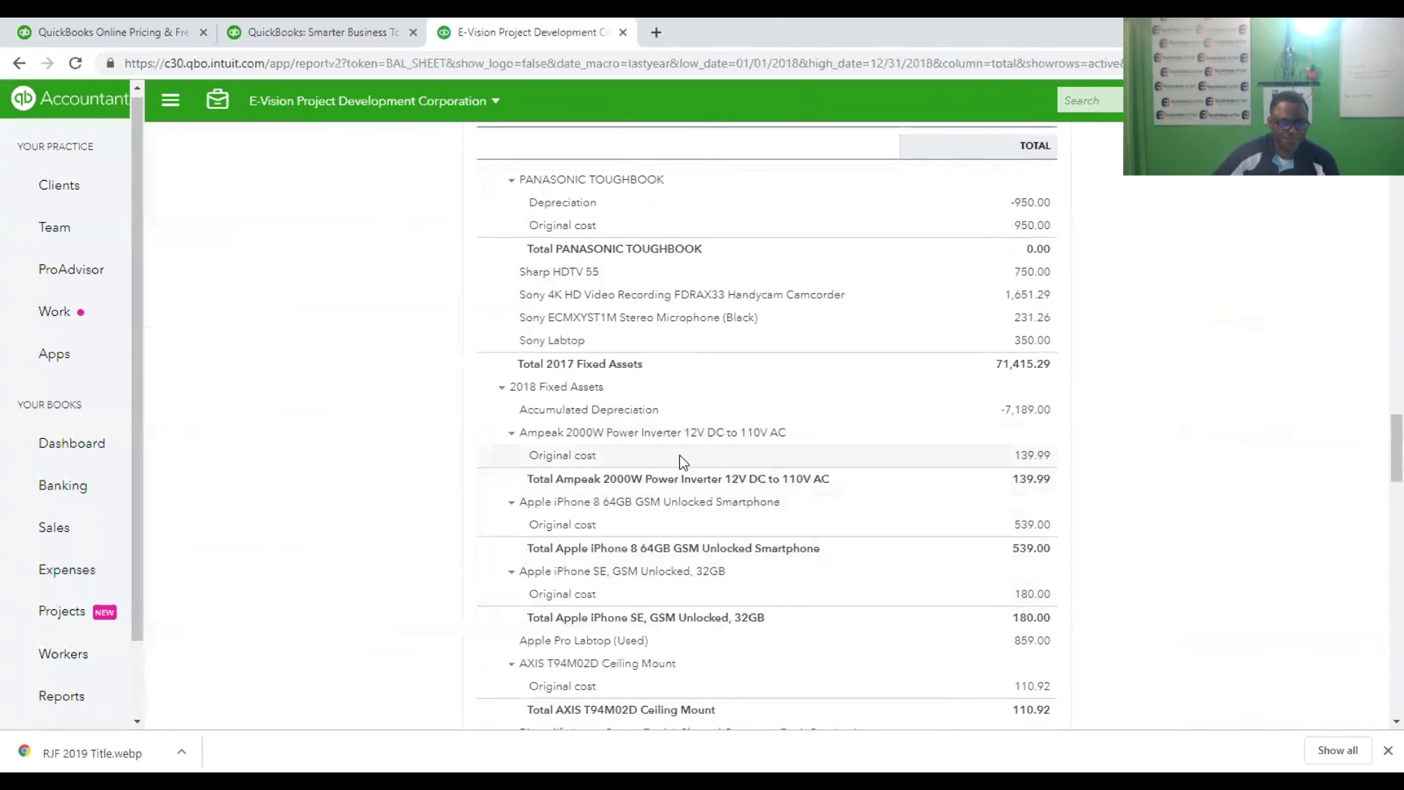
scroll(733, 596, down, 1)
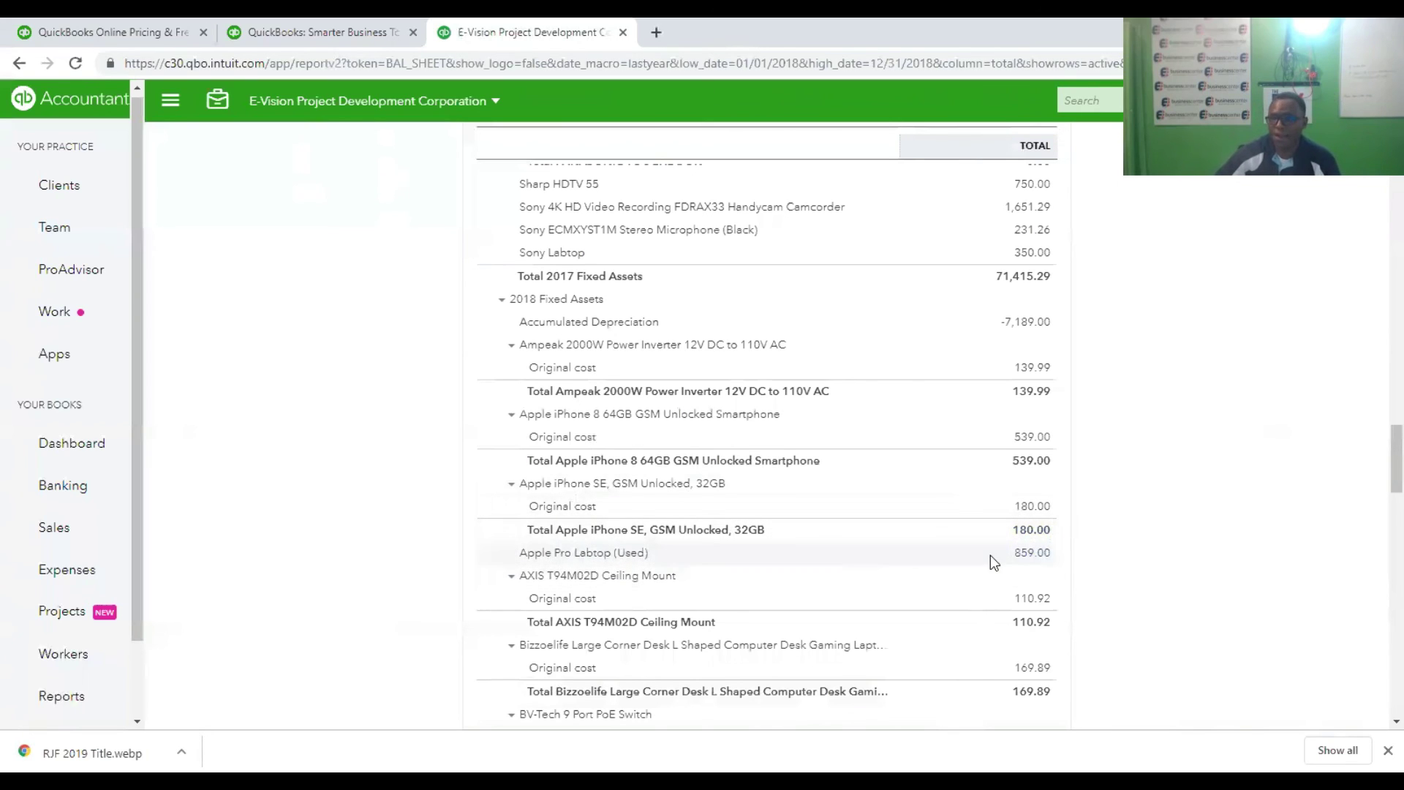
scroll(740, 554, down, 4)
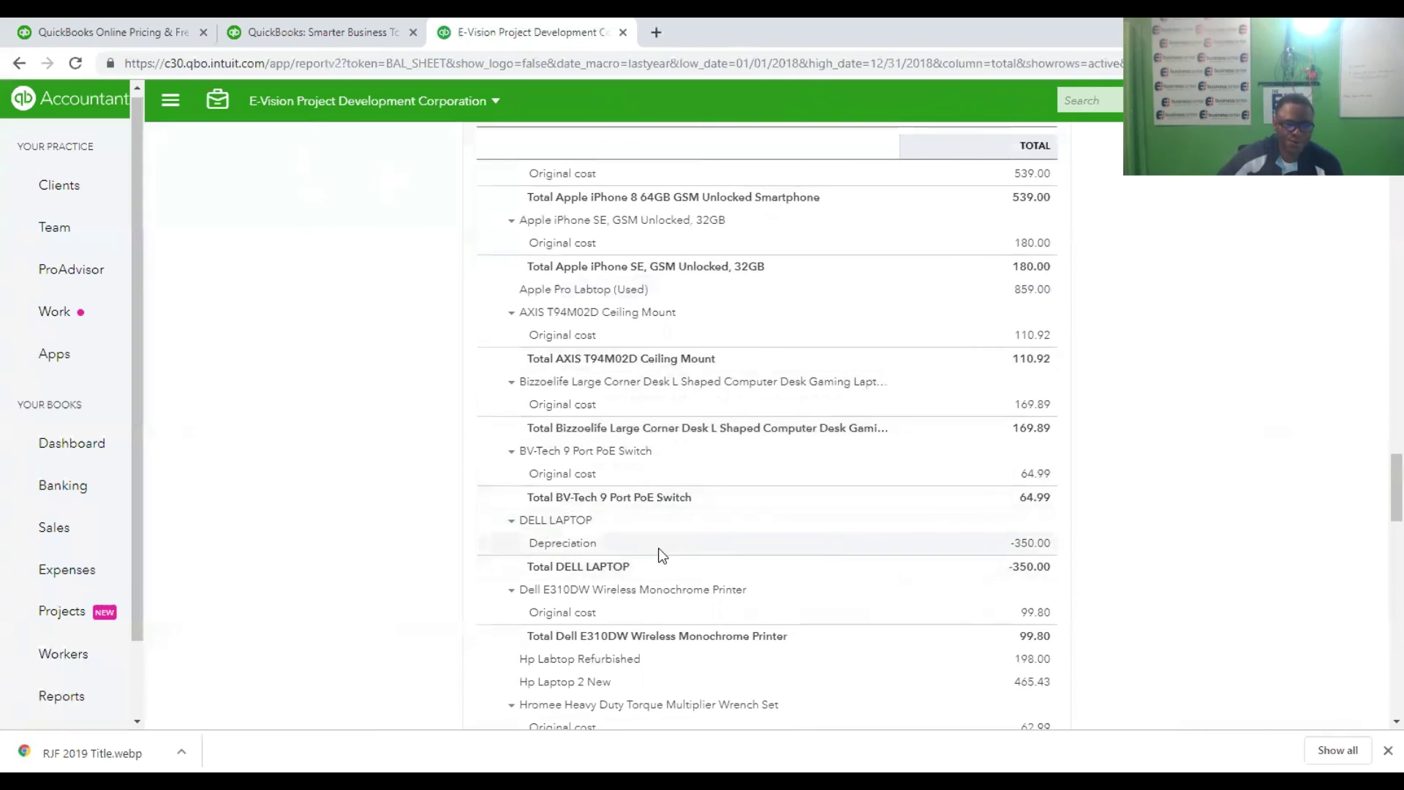
scroll(652, 540, up, 2)
scroll(652, 534, up, 3)
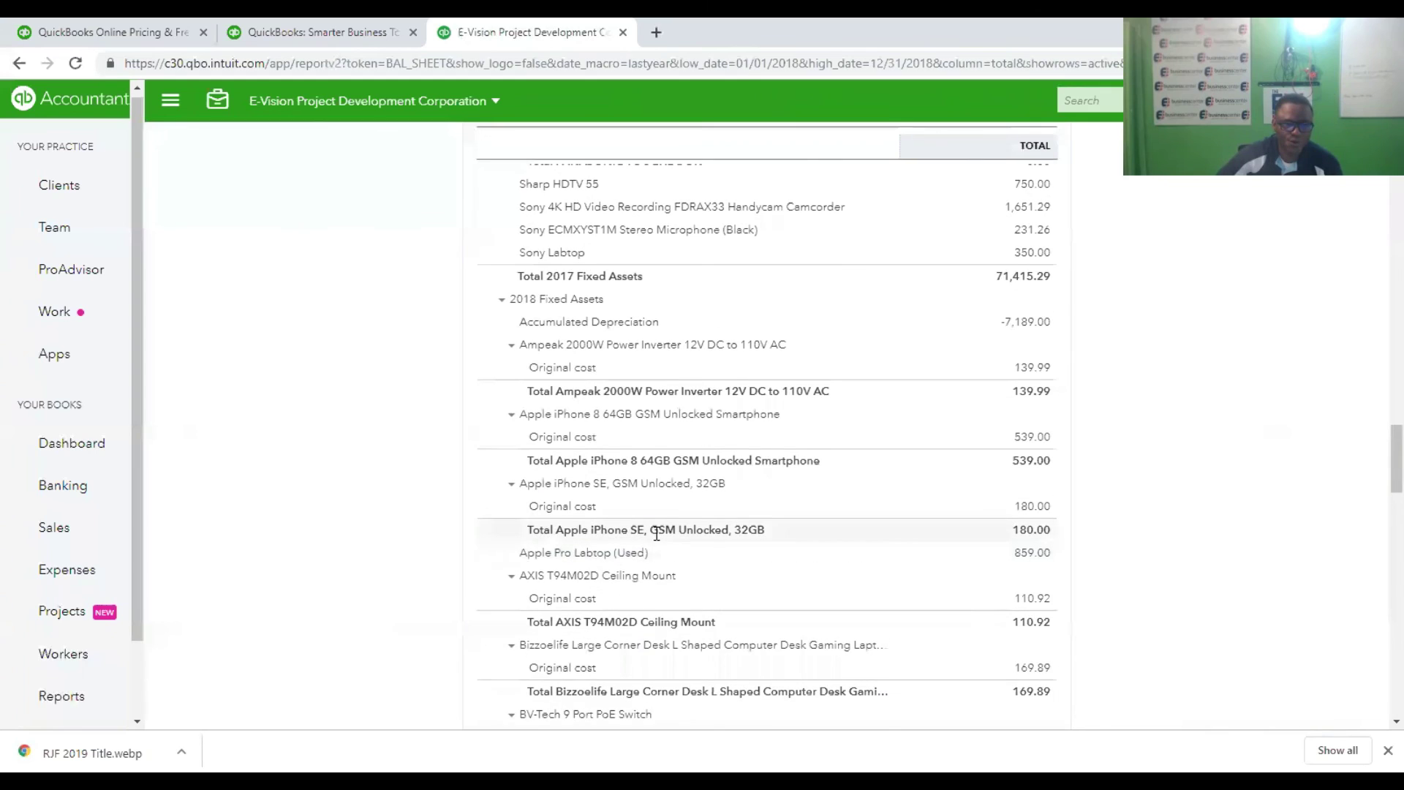
click(1025, 409)
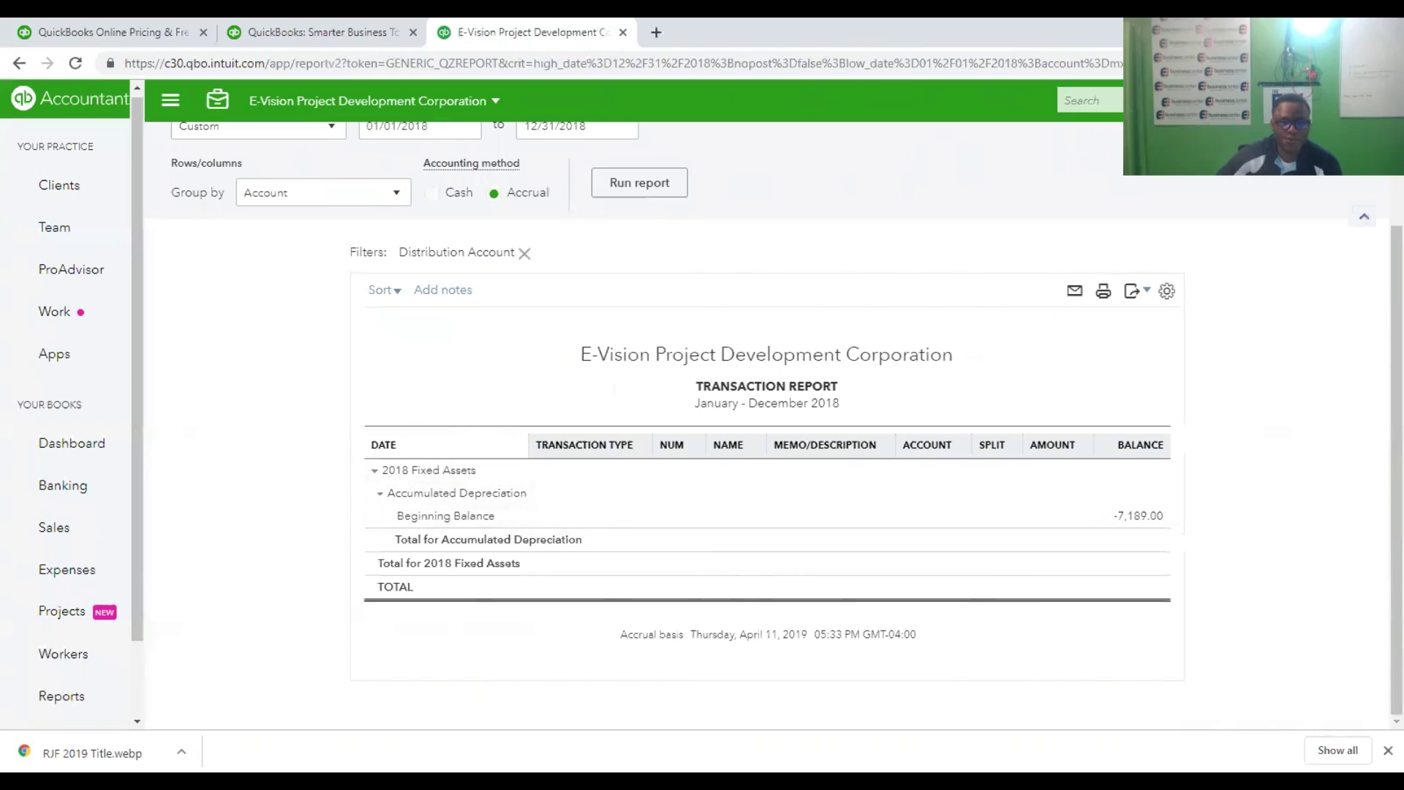
Return to the Chart of Accounts and filter the account list by accum.
click(1273, 101)
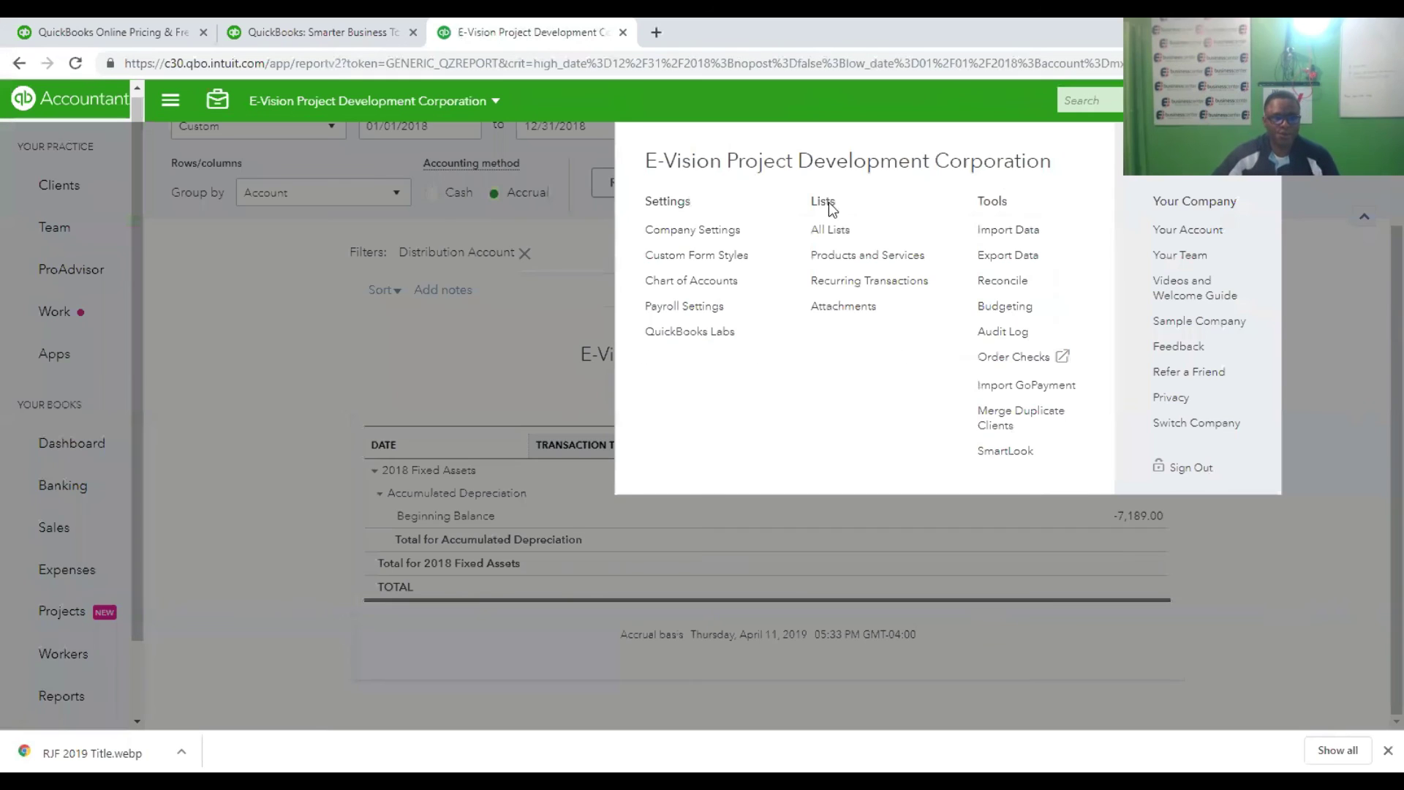
click(658, 277)
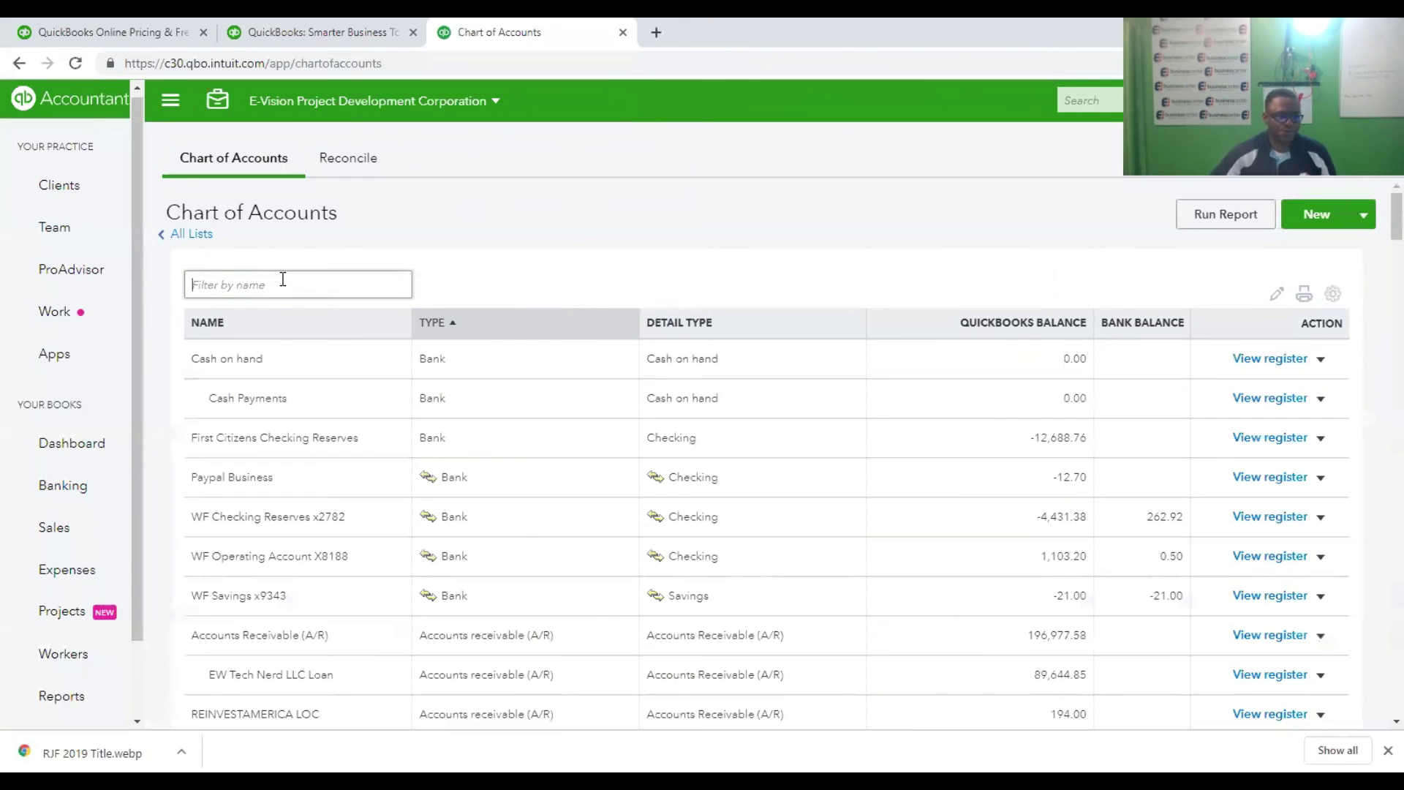
text(accum)
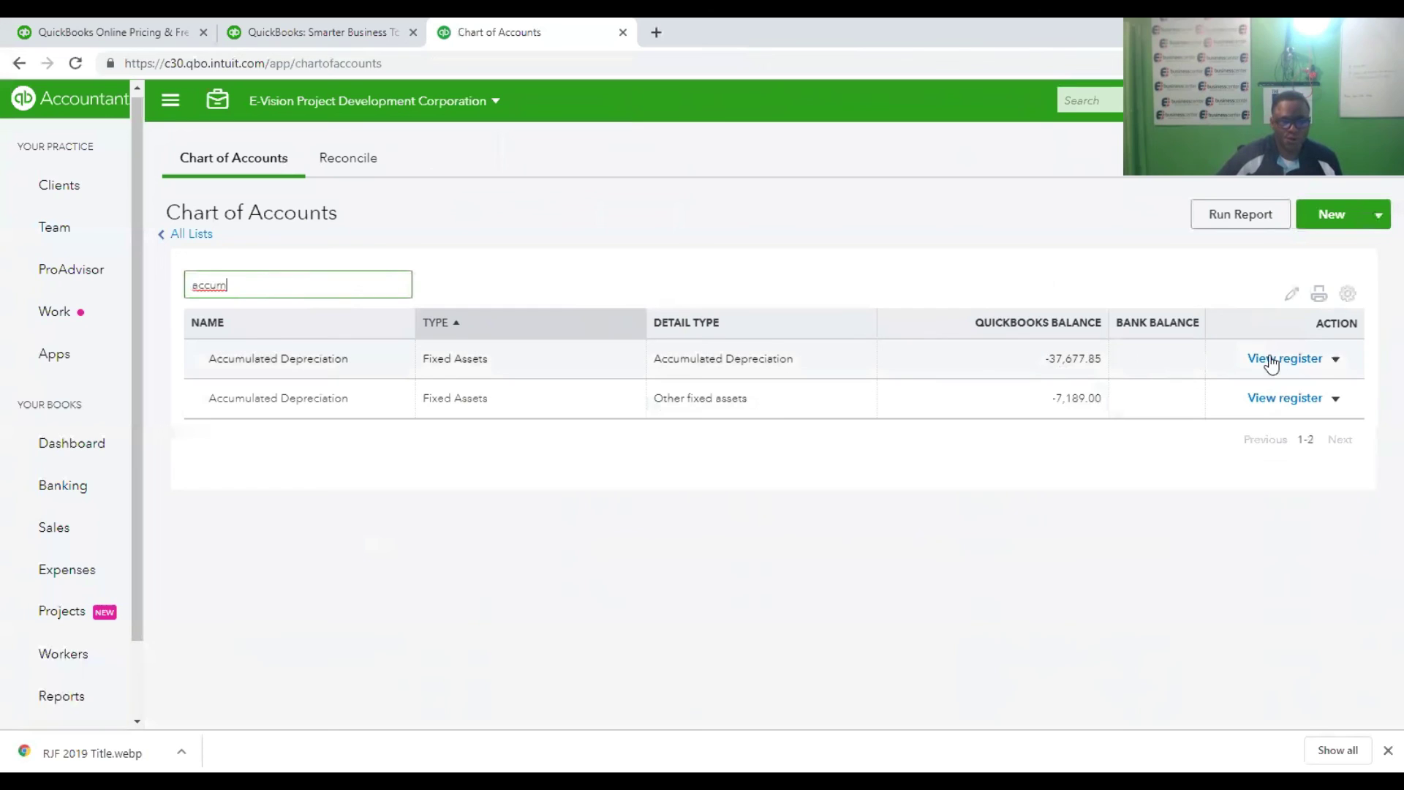
Try to move the 2018 Accumulated Depreciation account under 2017 Fixed Assets, and close the account form without saving.
click(1335, 399)
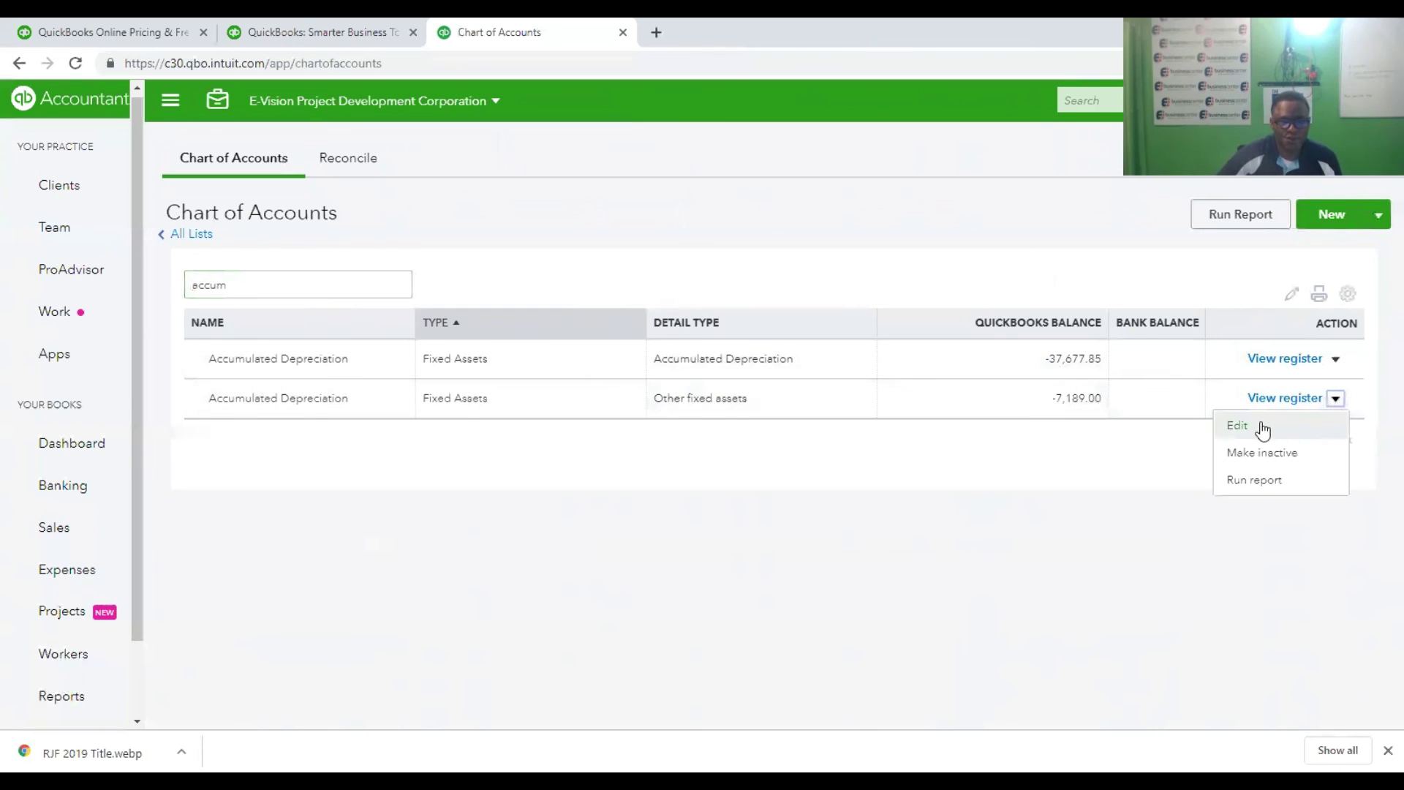
click(1259, 428)
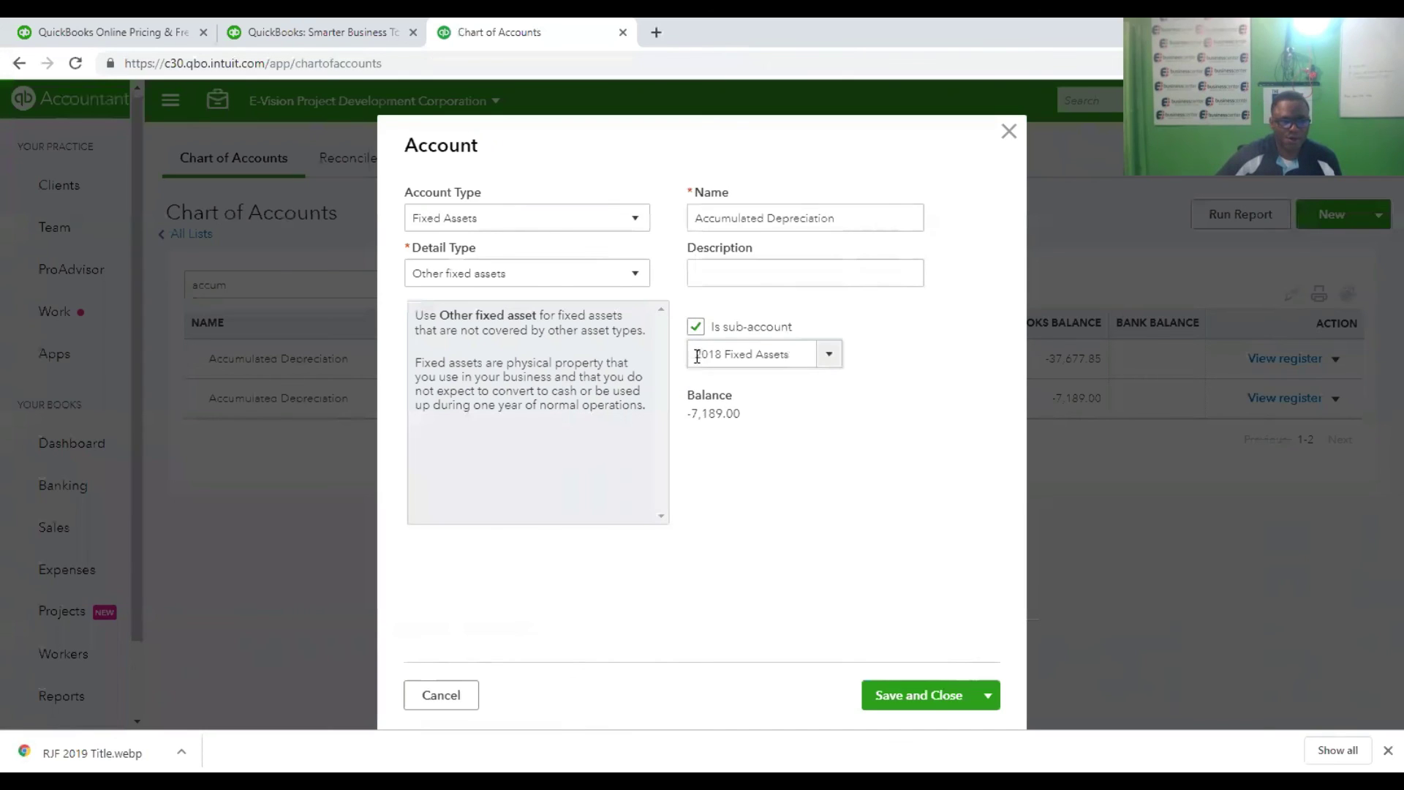
click(831, 355)
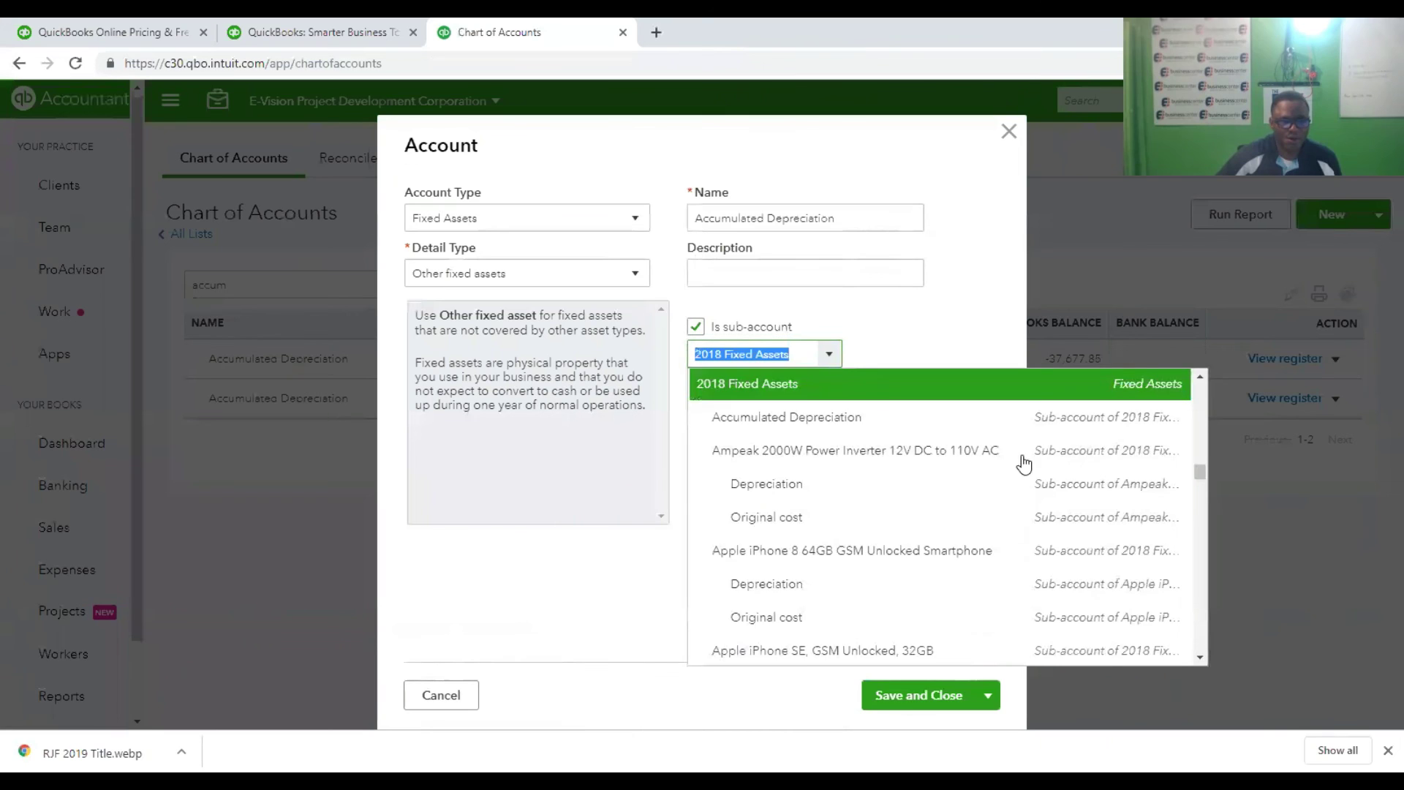
scroll(965, 449, up, 10)
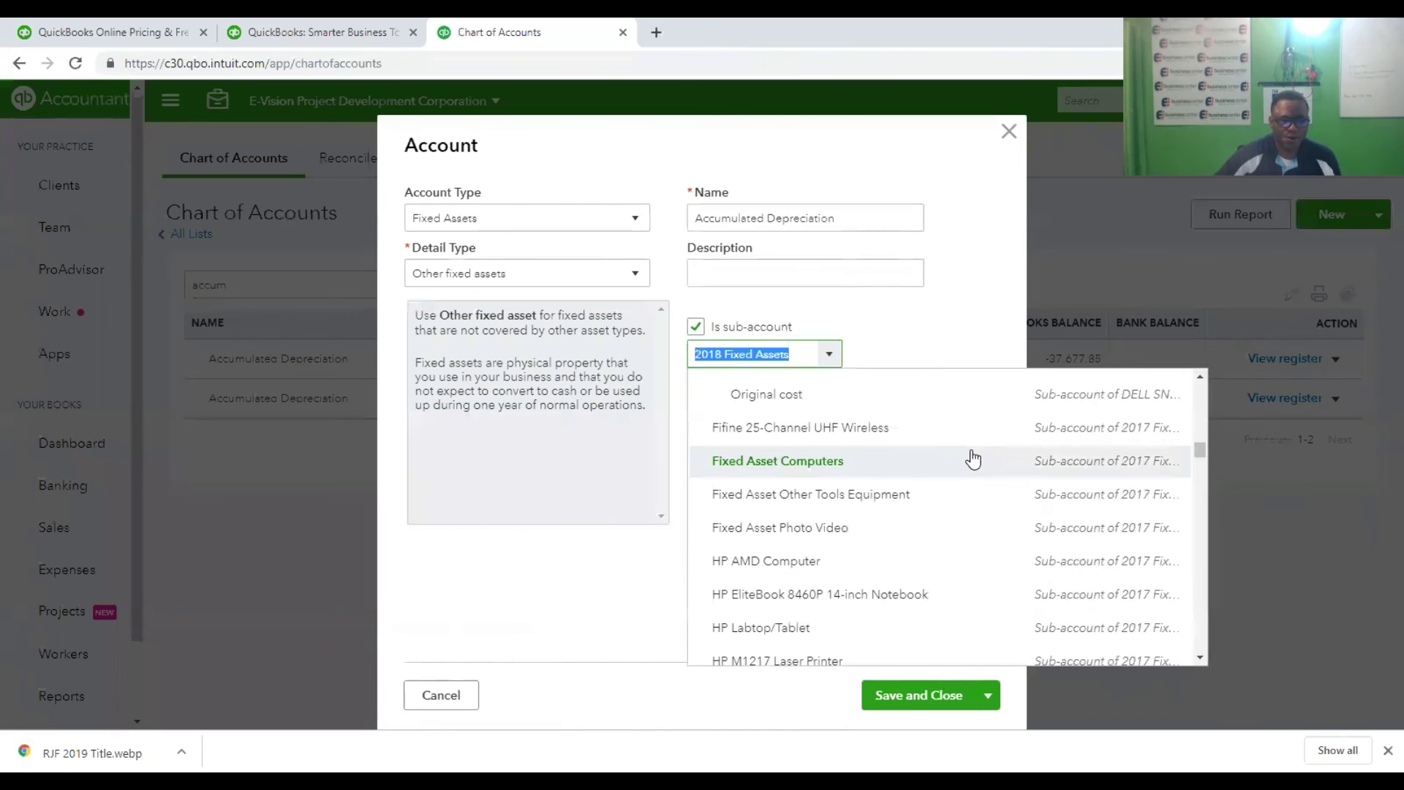
scroll(972, 459, up, 12)
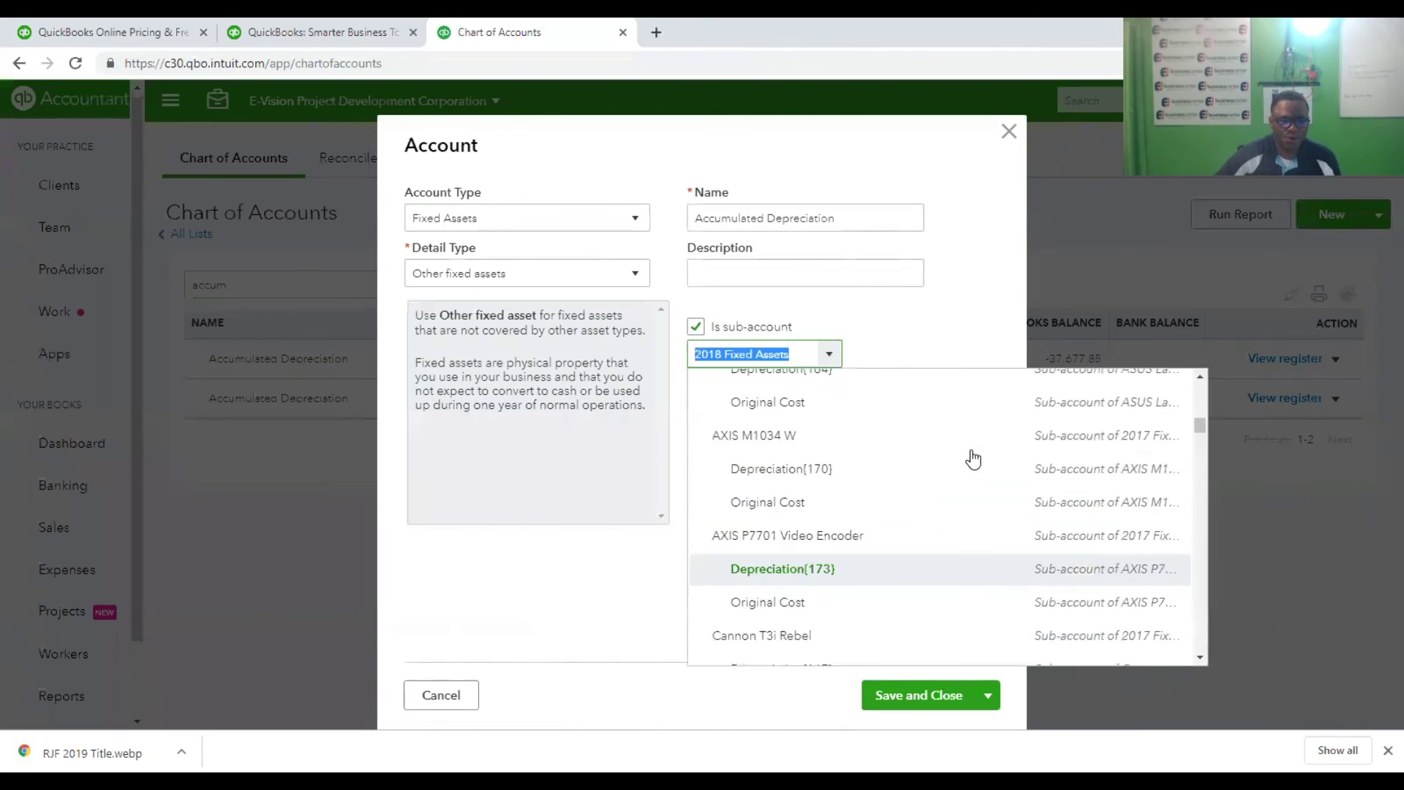
scroll(972, 459, up, 12)
scroll(972, 459, up, 6)
scroll(973, 459, down, 10)
scroll(972, 459, down, 8)
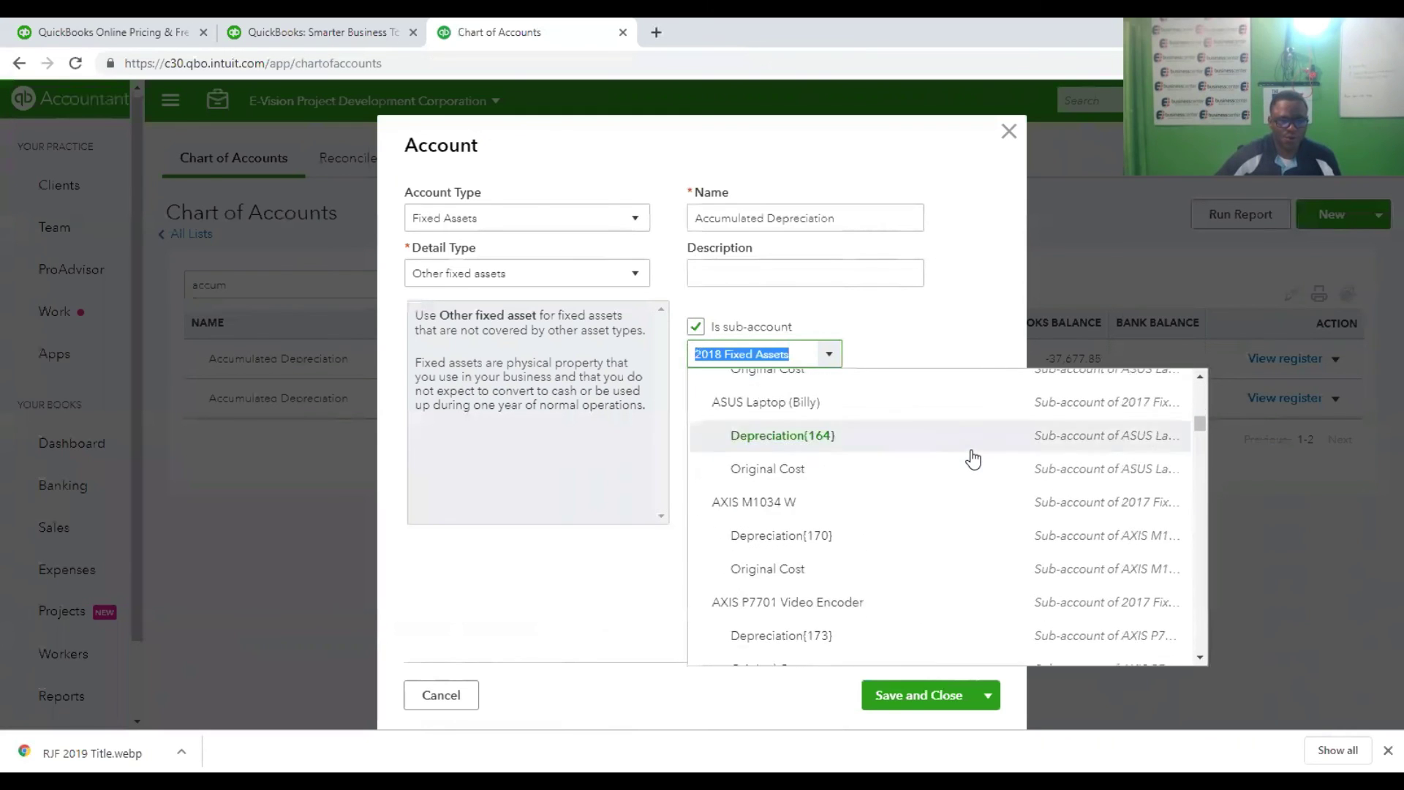
click(722, 353)
key(BackSpace)
text(7)
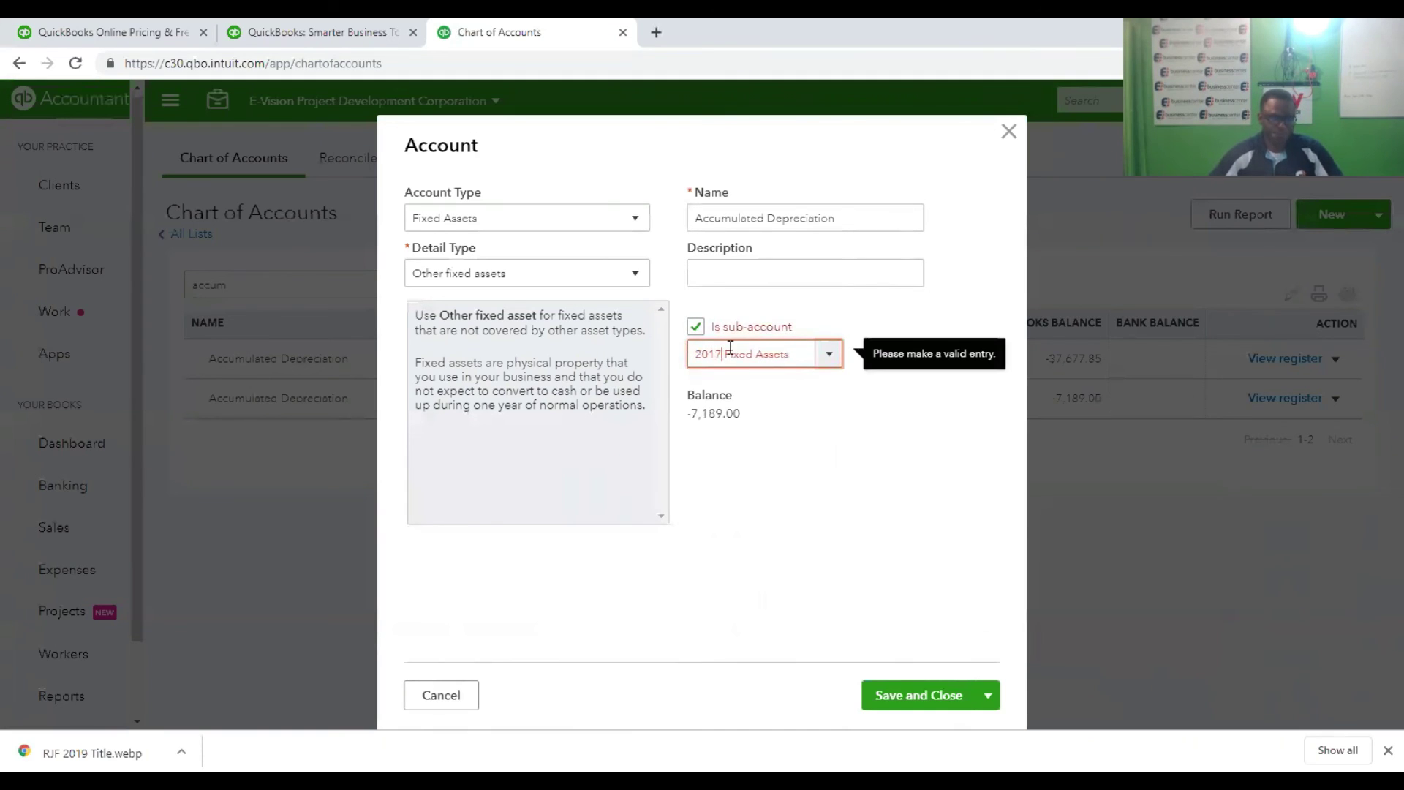
click(920, 292)
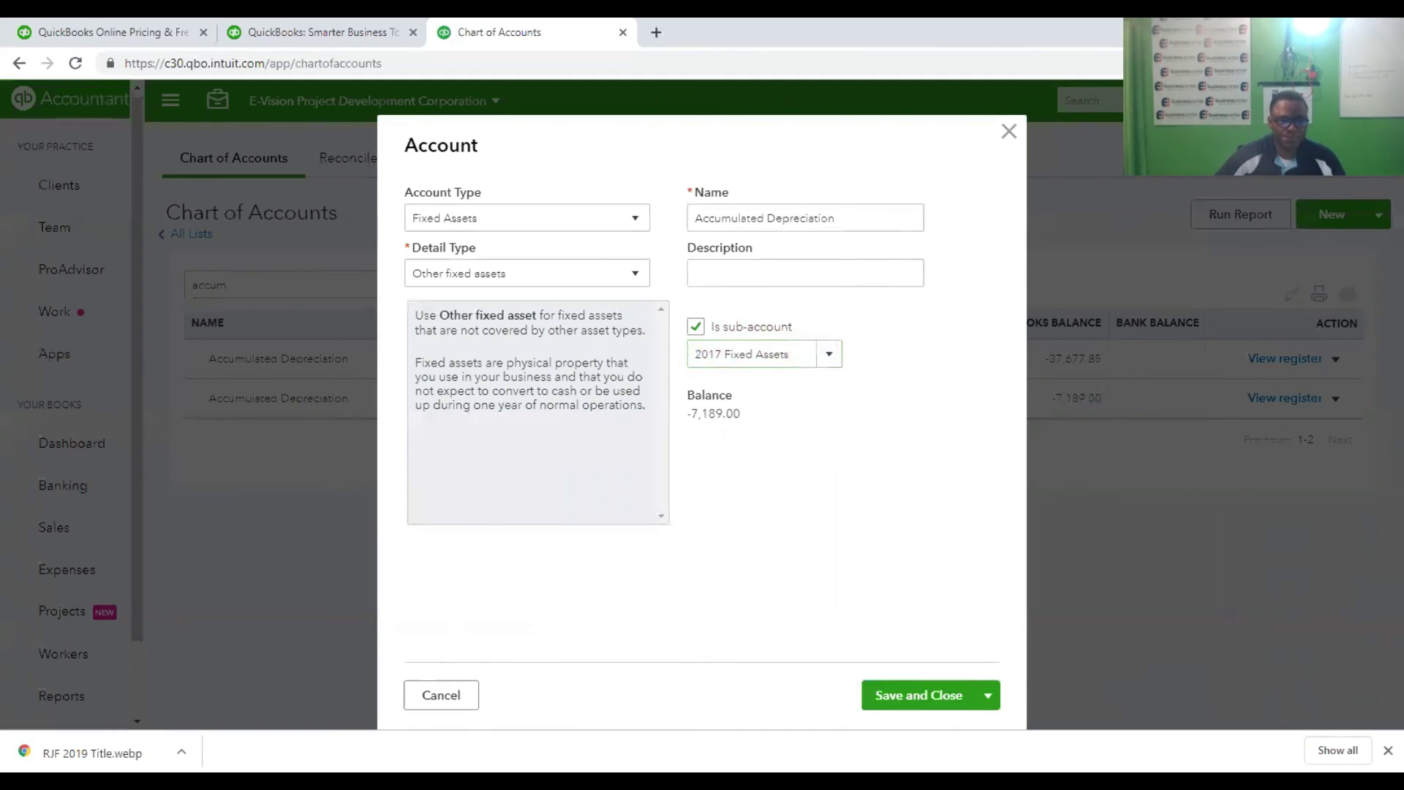
click(921, 699)
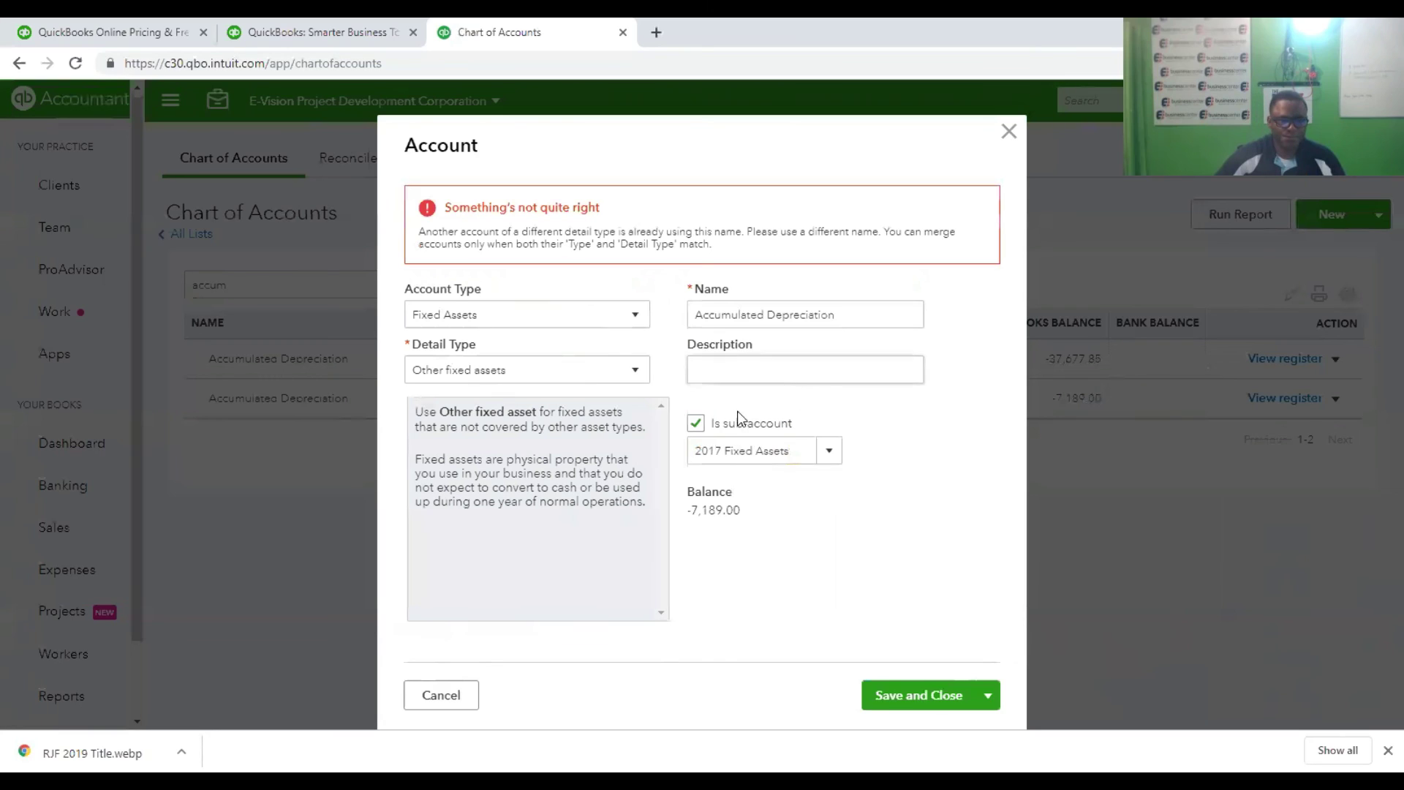
click(701, 424)
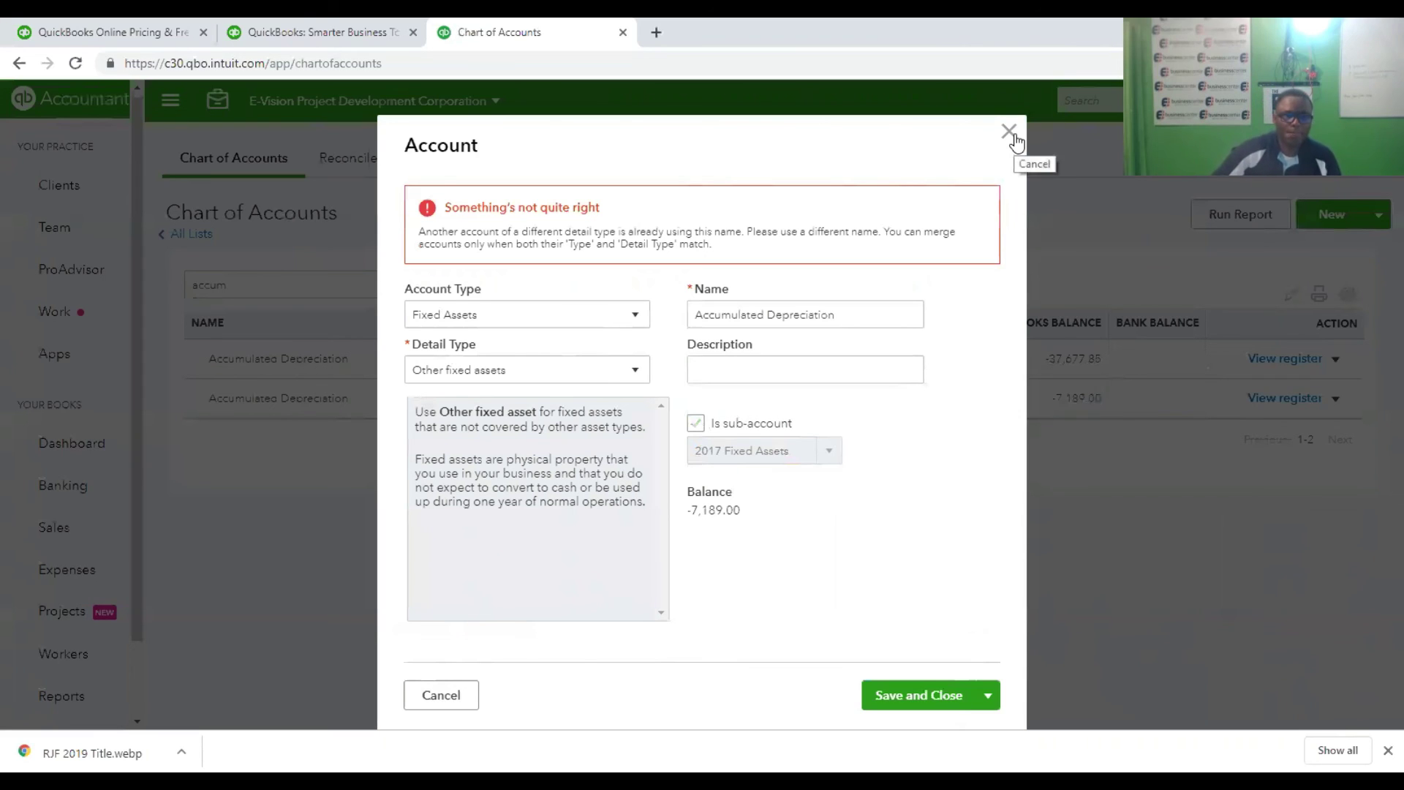
click(1010, 133)
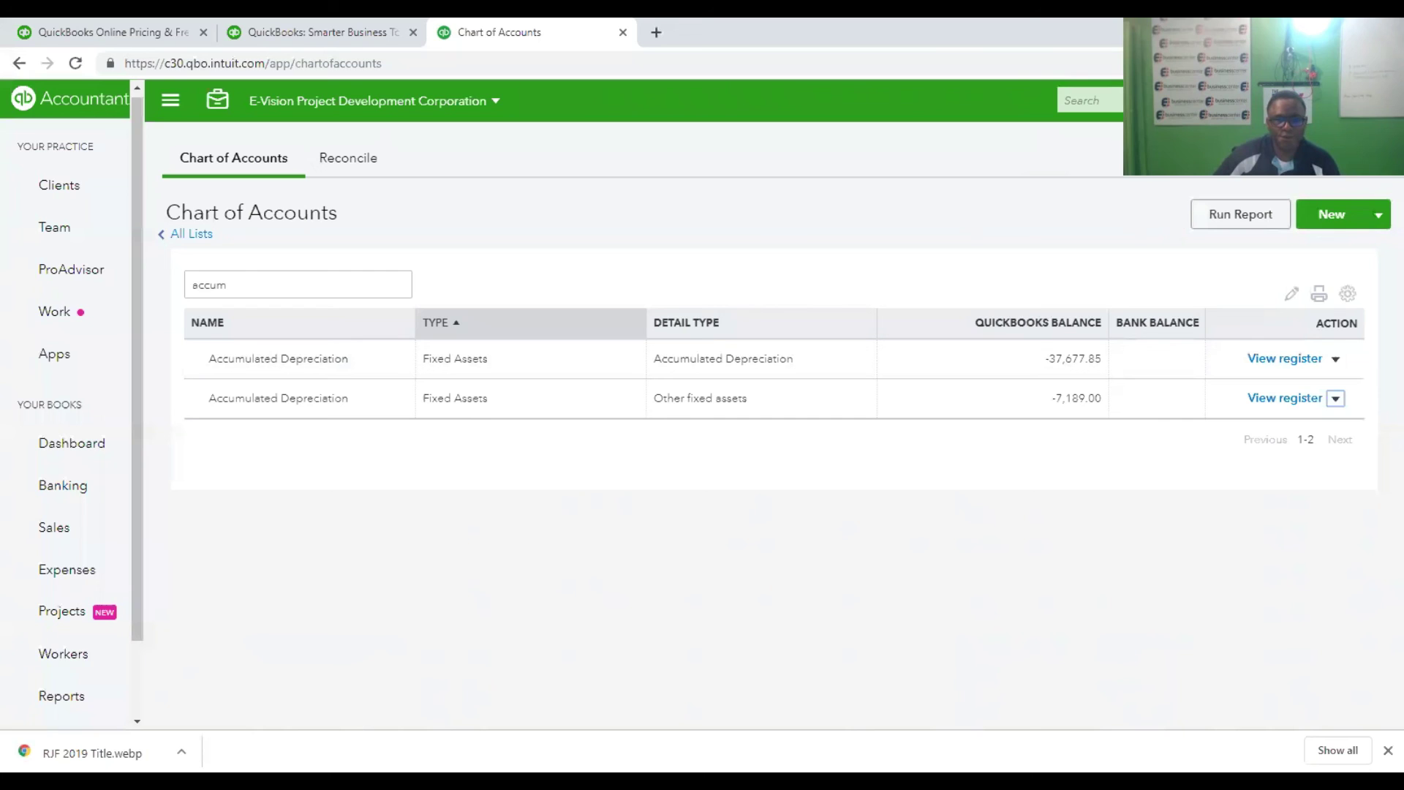
Start a journal entry with a first line debiting 7,189 to Accumulated Depreciation under 2018 Fixed Assets.
click(1140, 100)
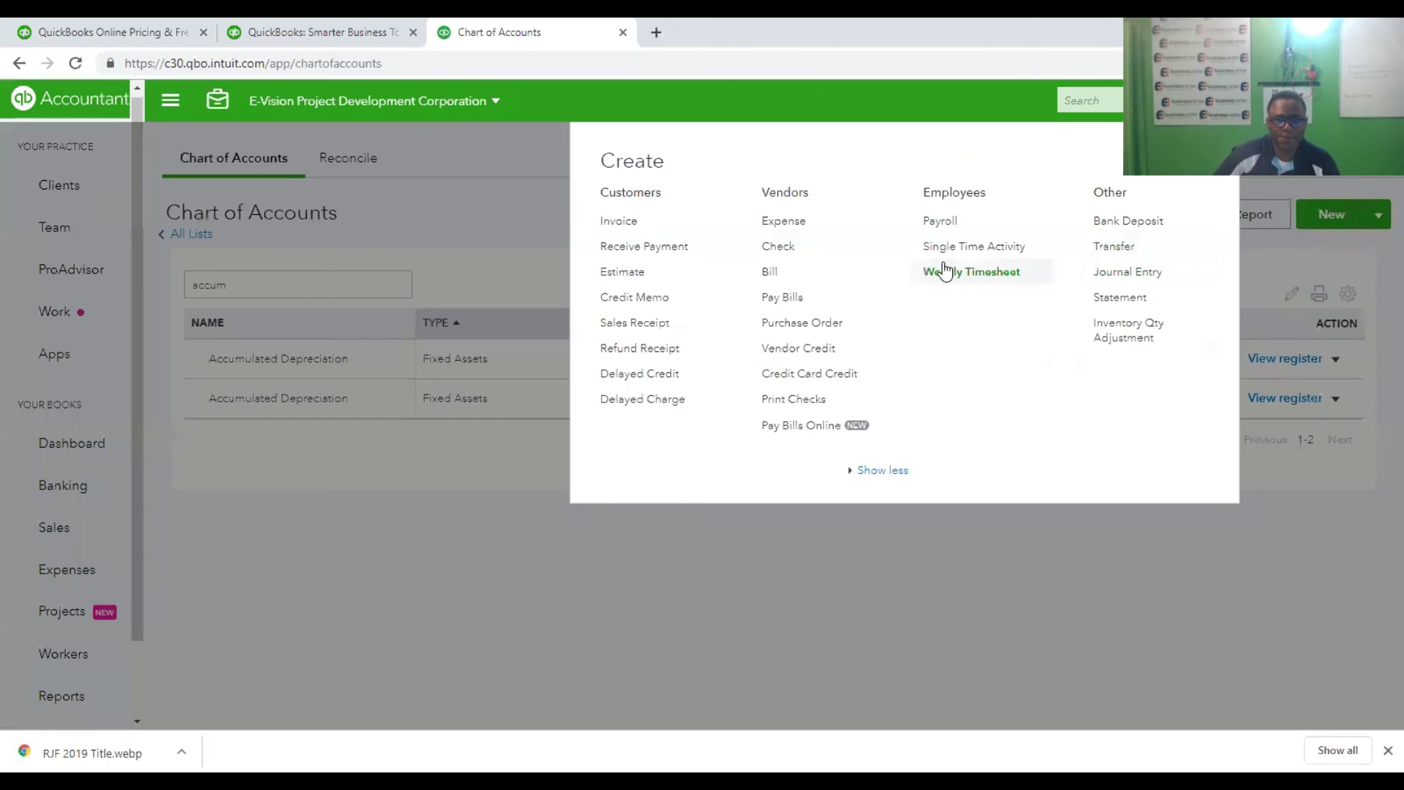
click(1150, 272)
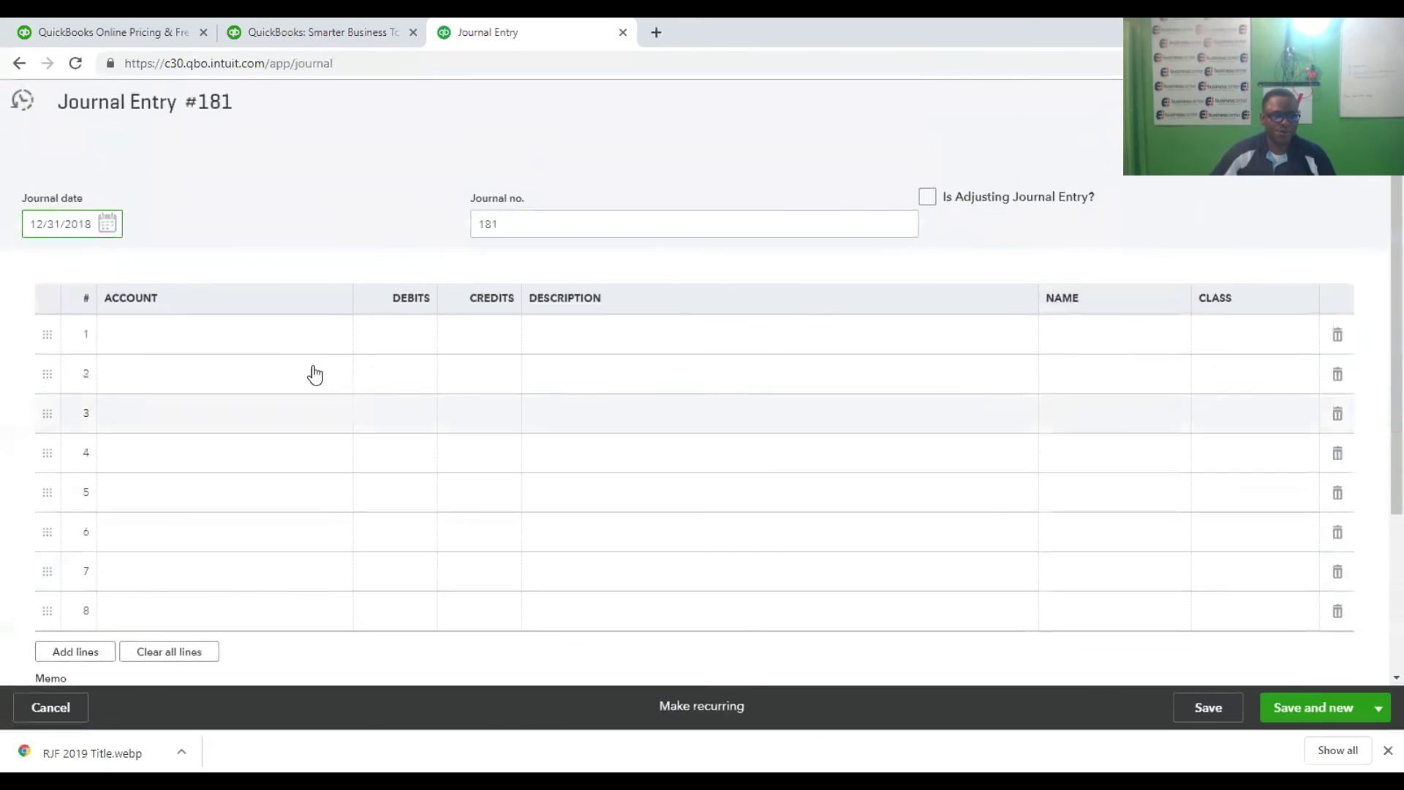
click(294, 334)
text(accu)
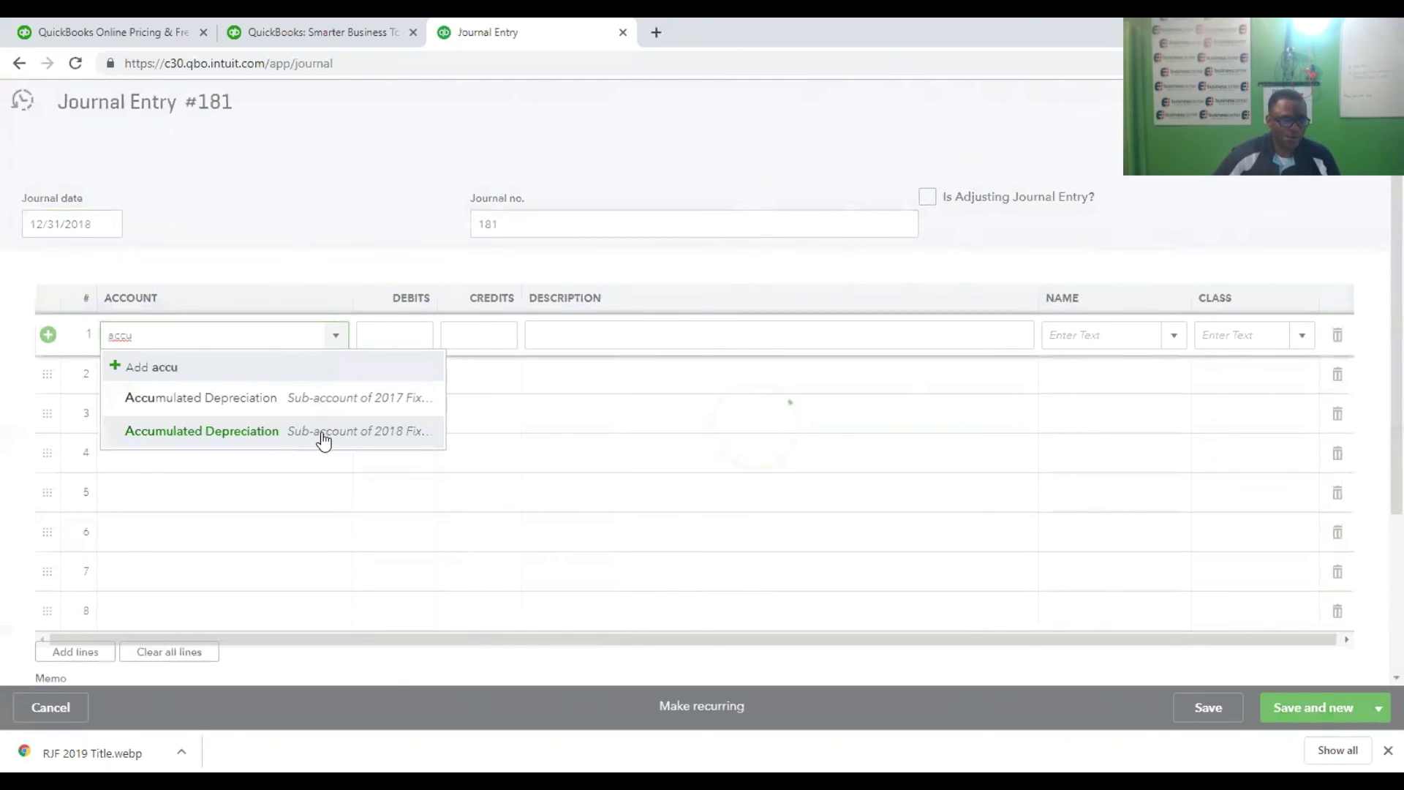
click(323, 437)
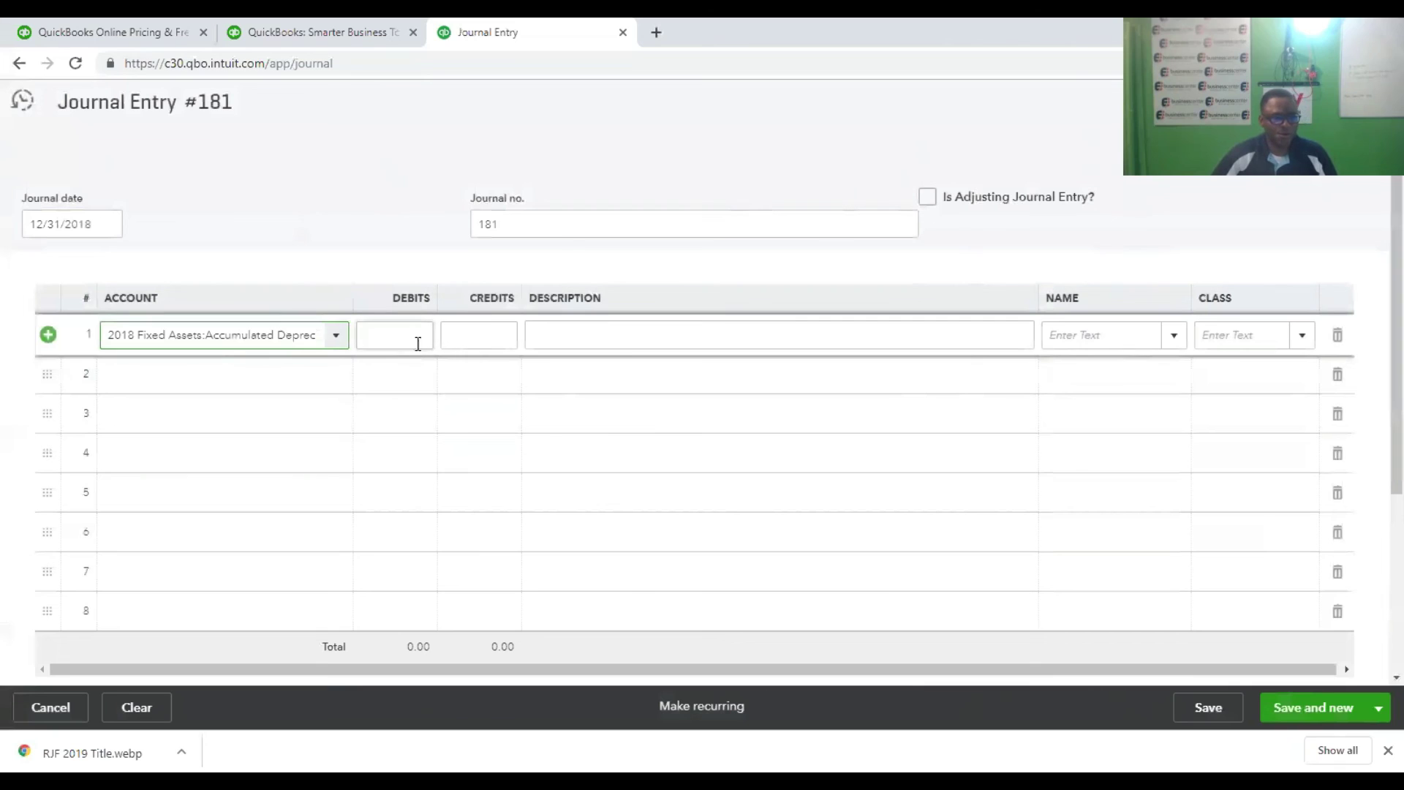
click(463, 338)
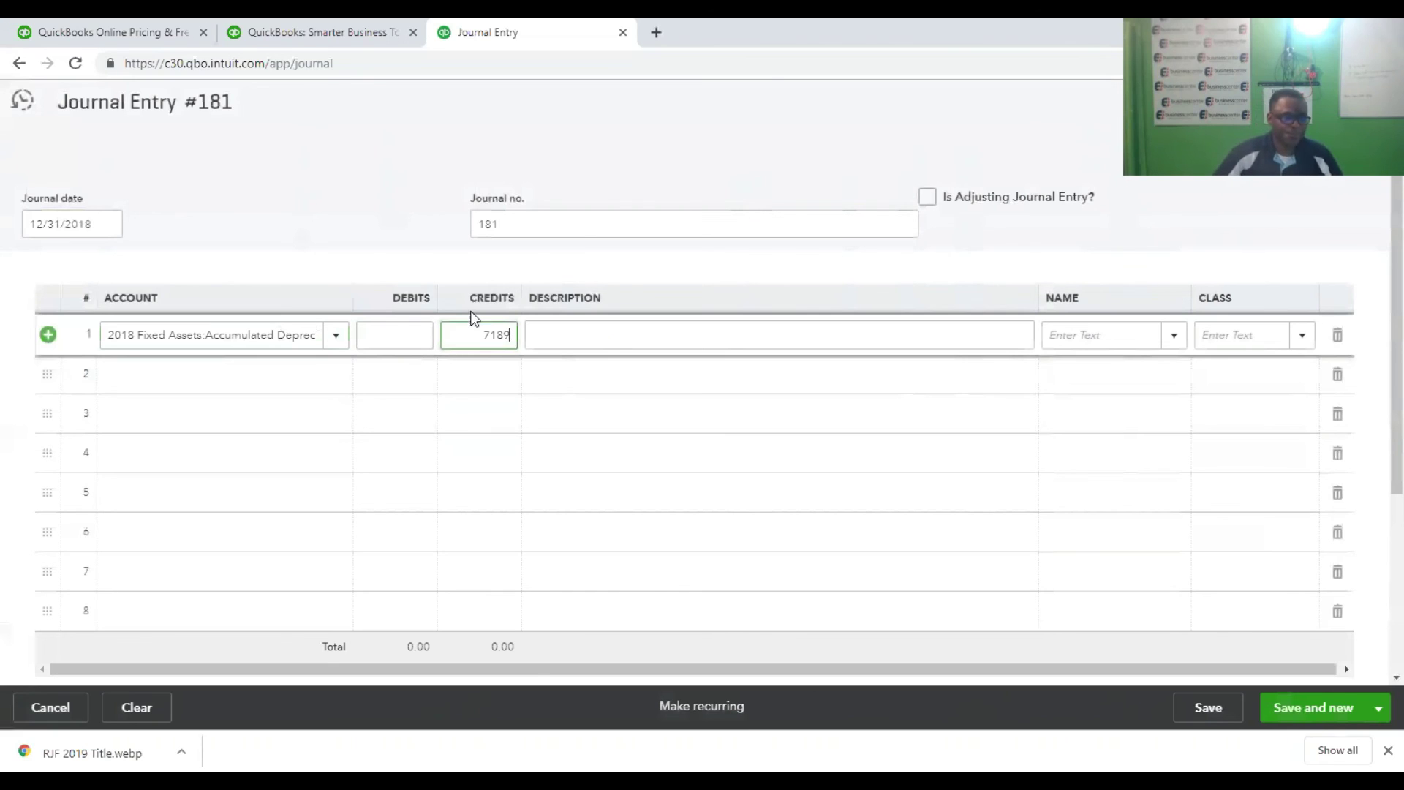
click(277, 387)
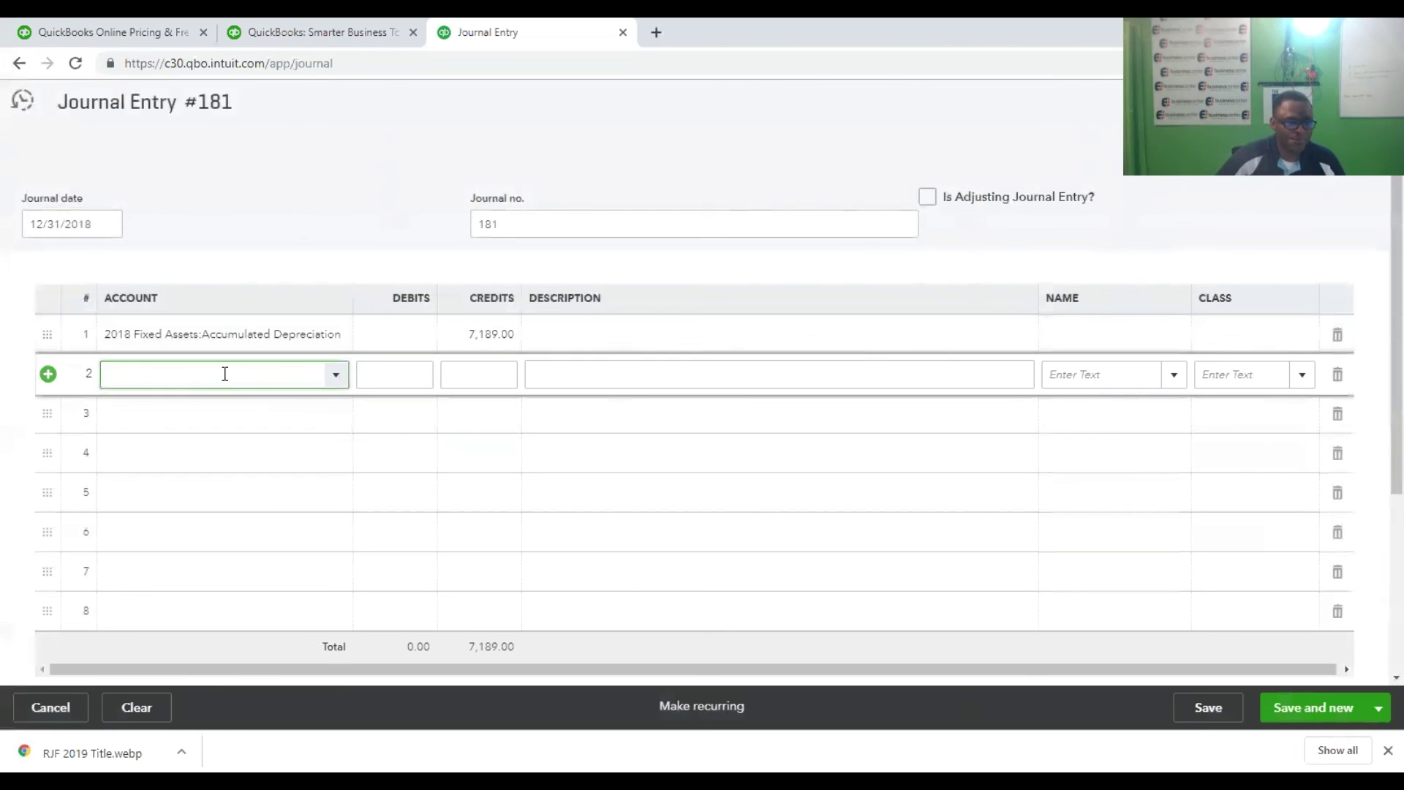
click(387, 333)
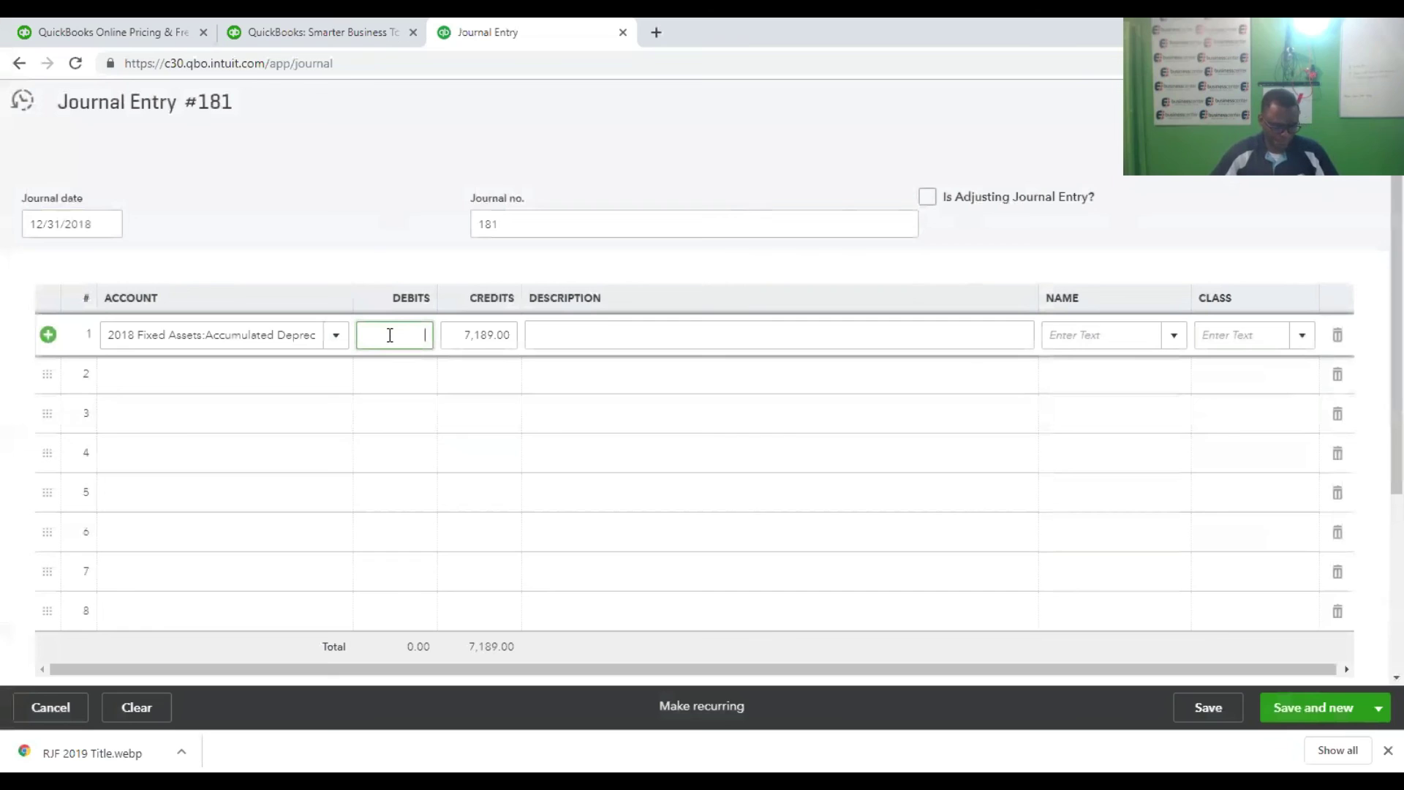
text(7,189)
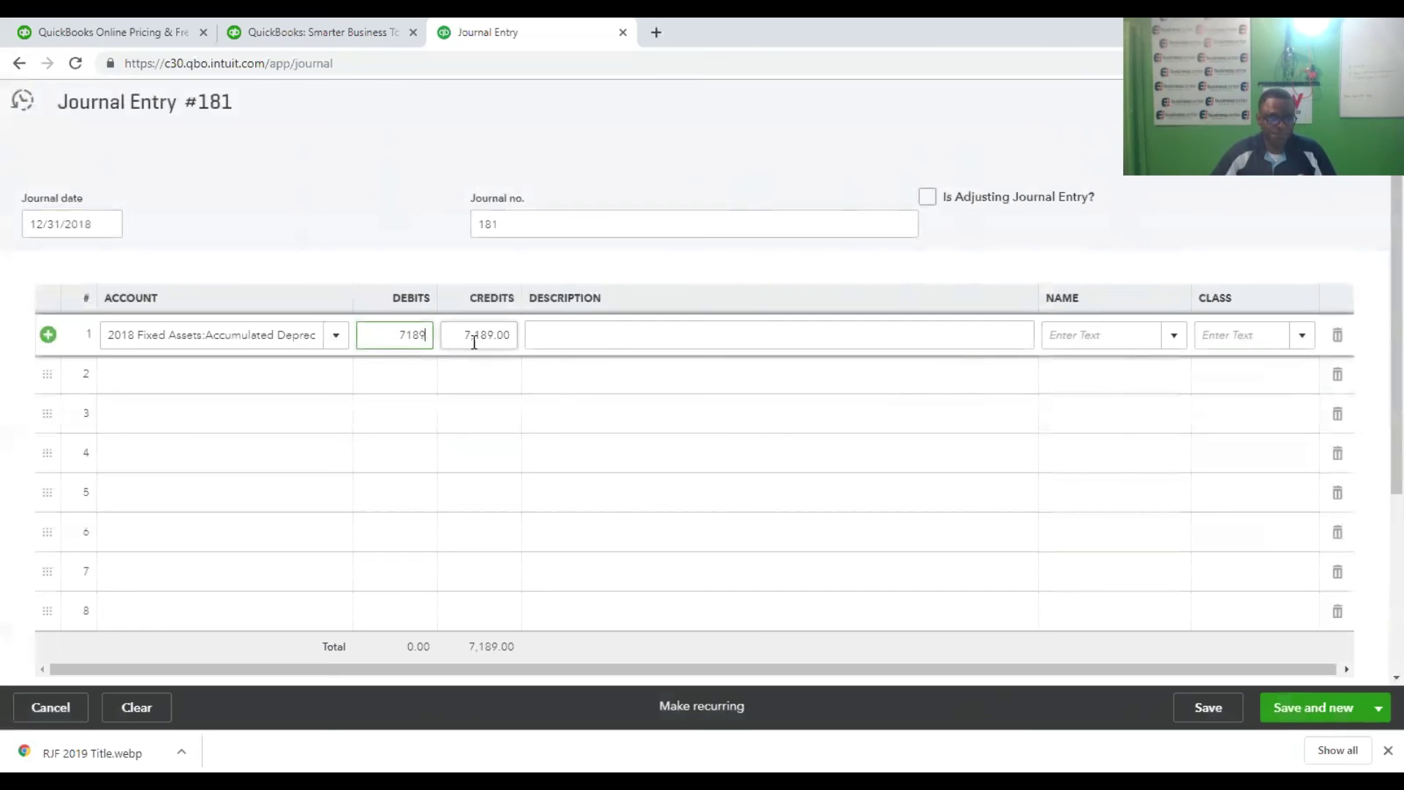
click(473, 334)
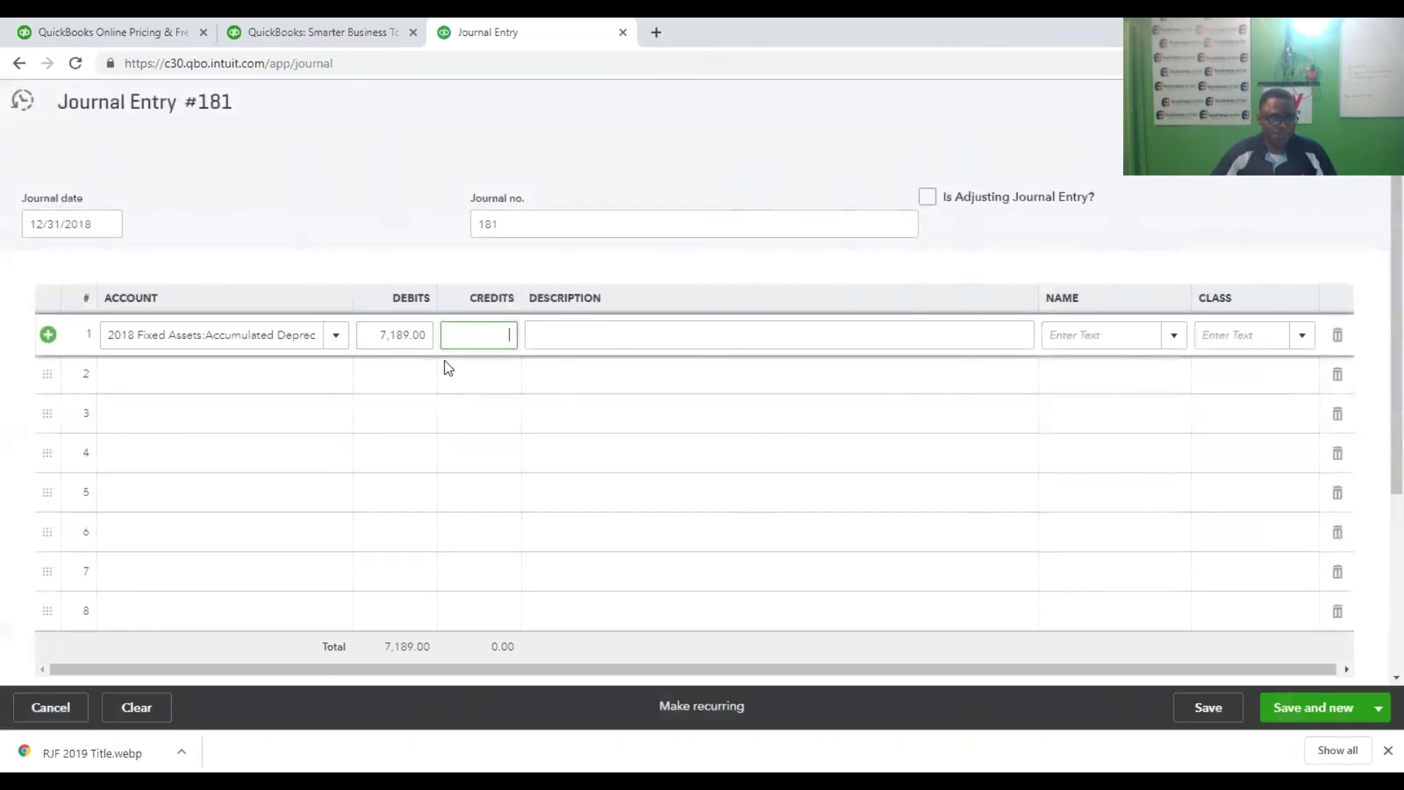
Add a second line crediting 7,189.00 to Accumulated Depreciation under 2017 Fixed Assets, described as Depreciation Adjustment.
click(294, 387)
text(a)
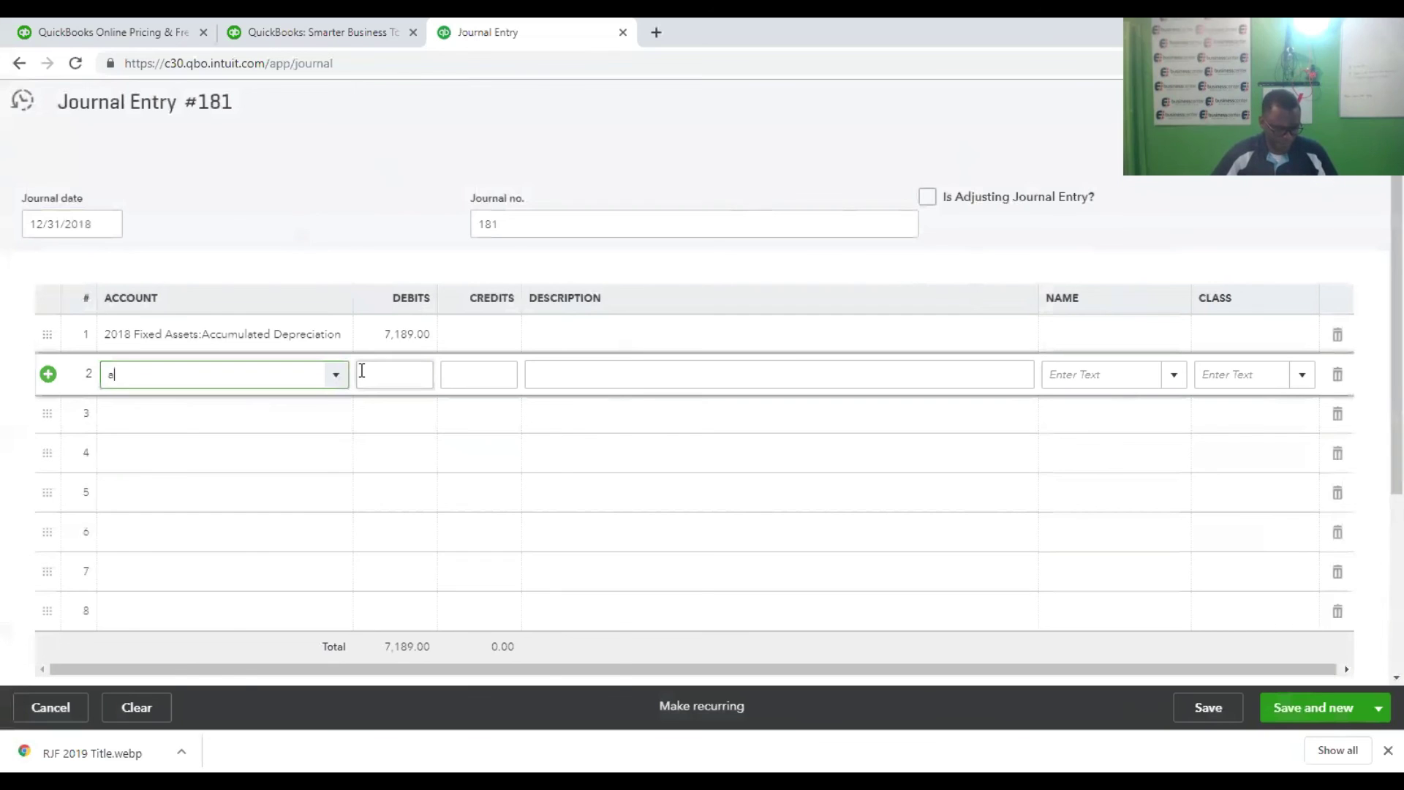
text(cc)
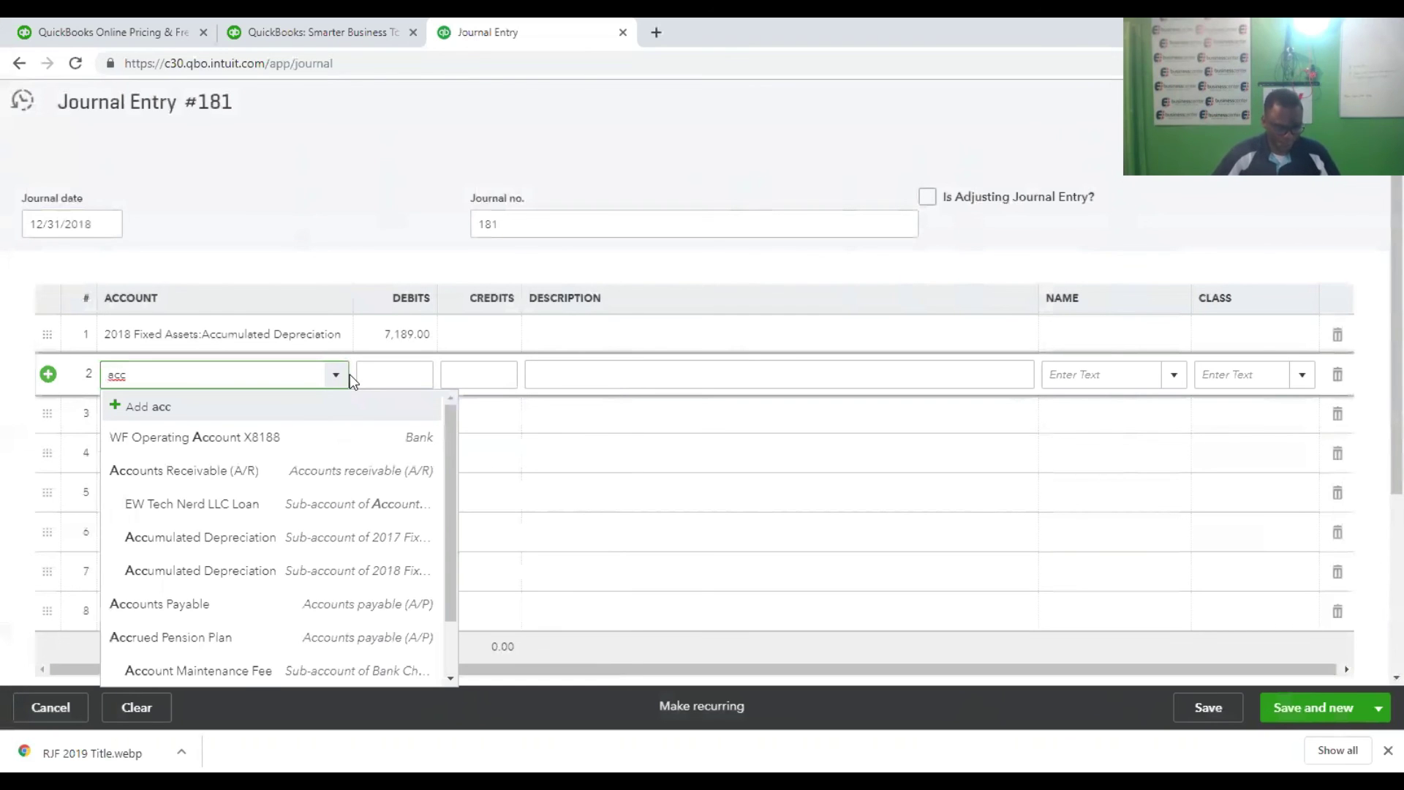
text(u)
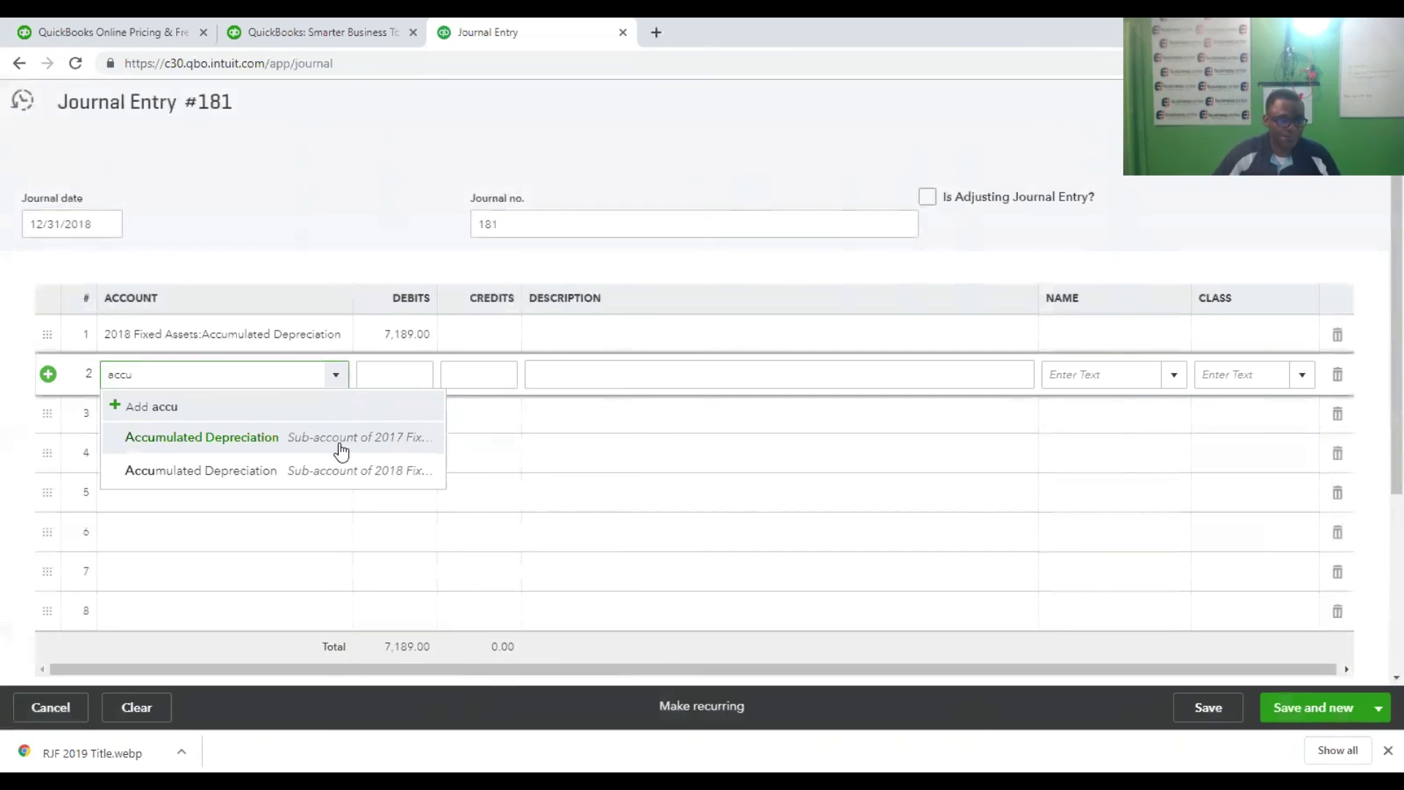
click(340, 437)
click(569, 370)
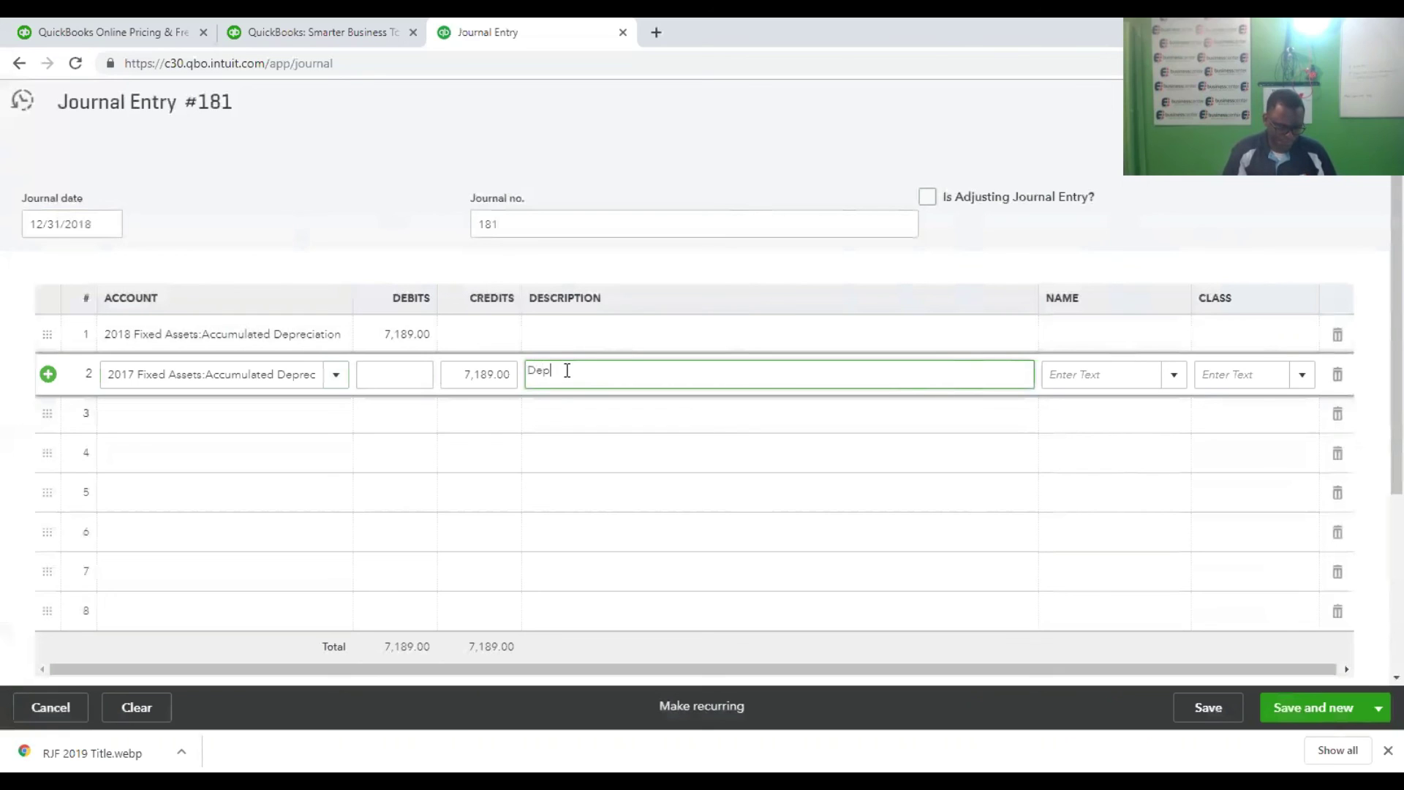
text(Depreciation)
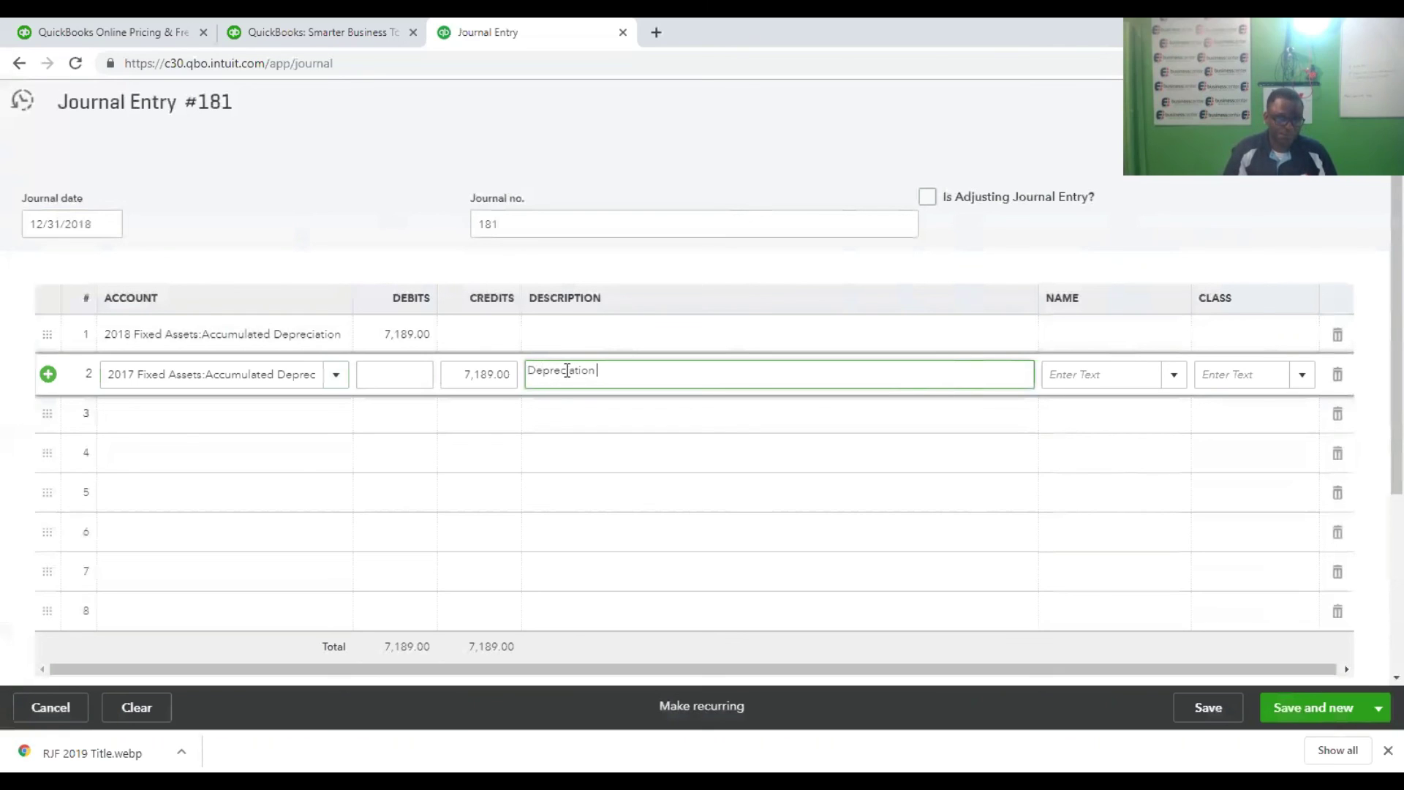
text( Adjustment)
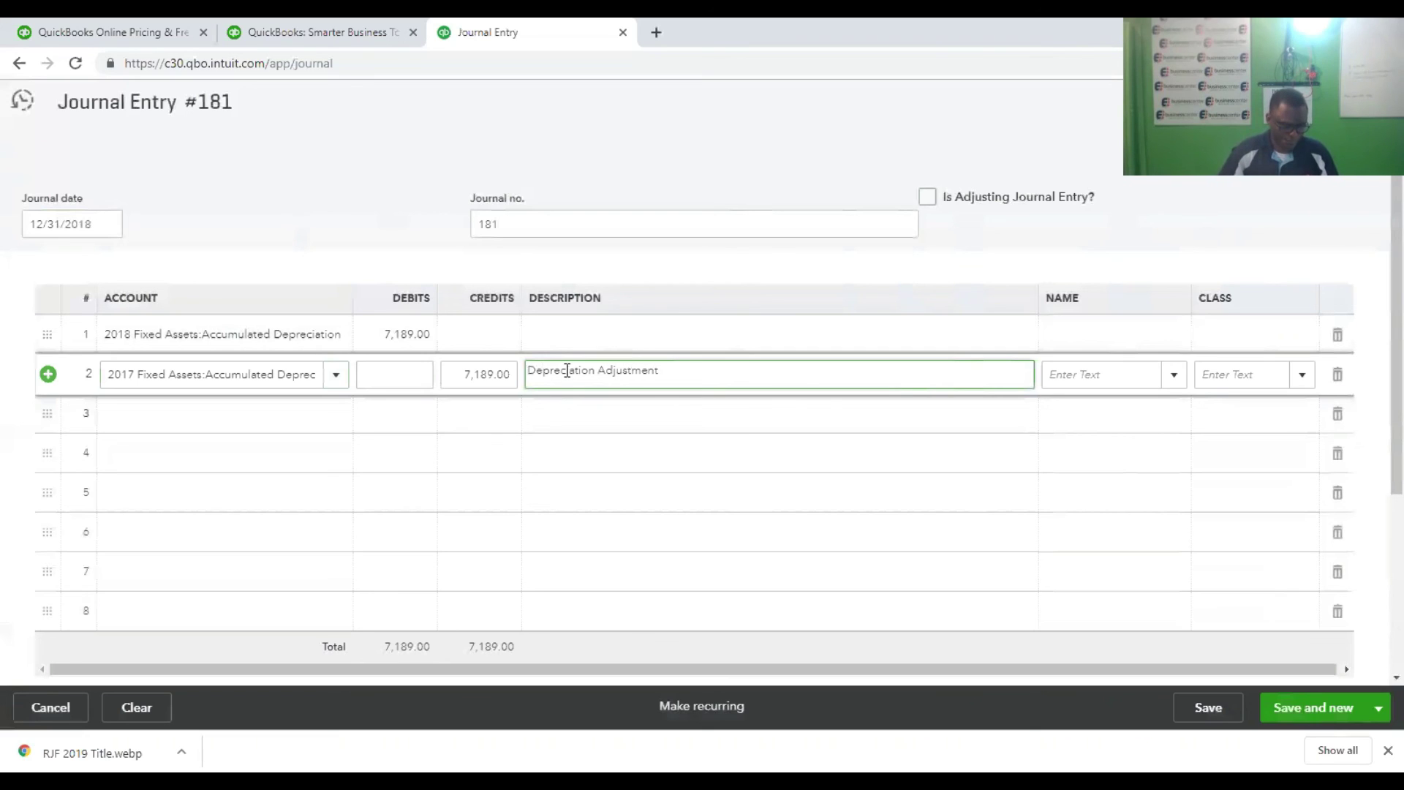
Describe the first line as Depreciation Adjustment, then mark the entry as an adjusting journal entry, save it and close it.
click(570, 337)
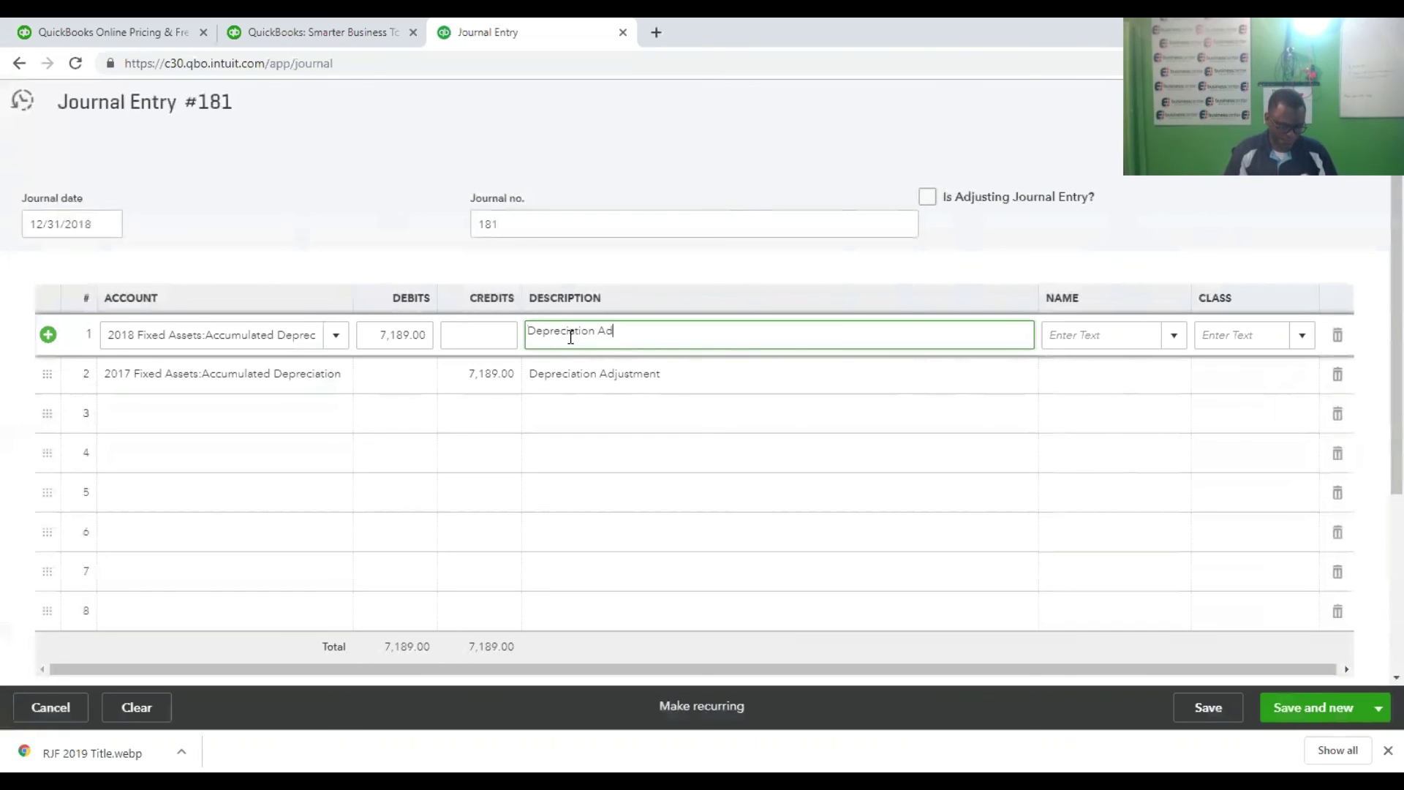
text(Depreciation Adjustment)
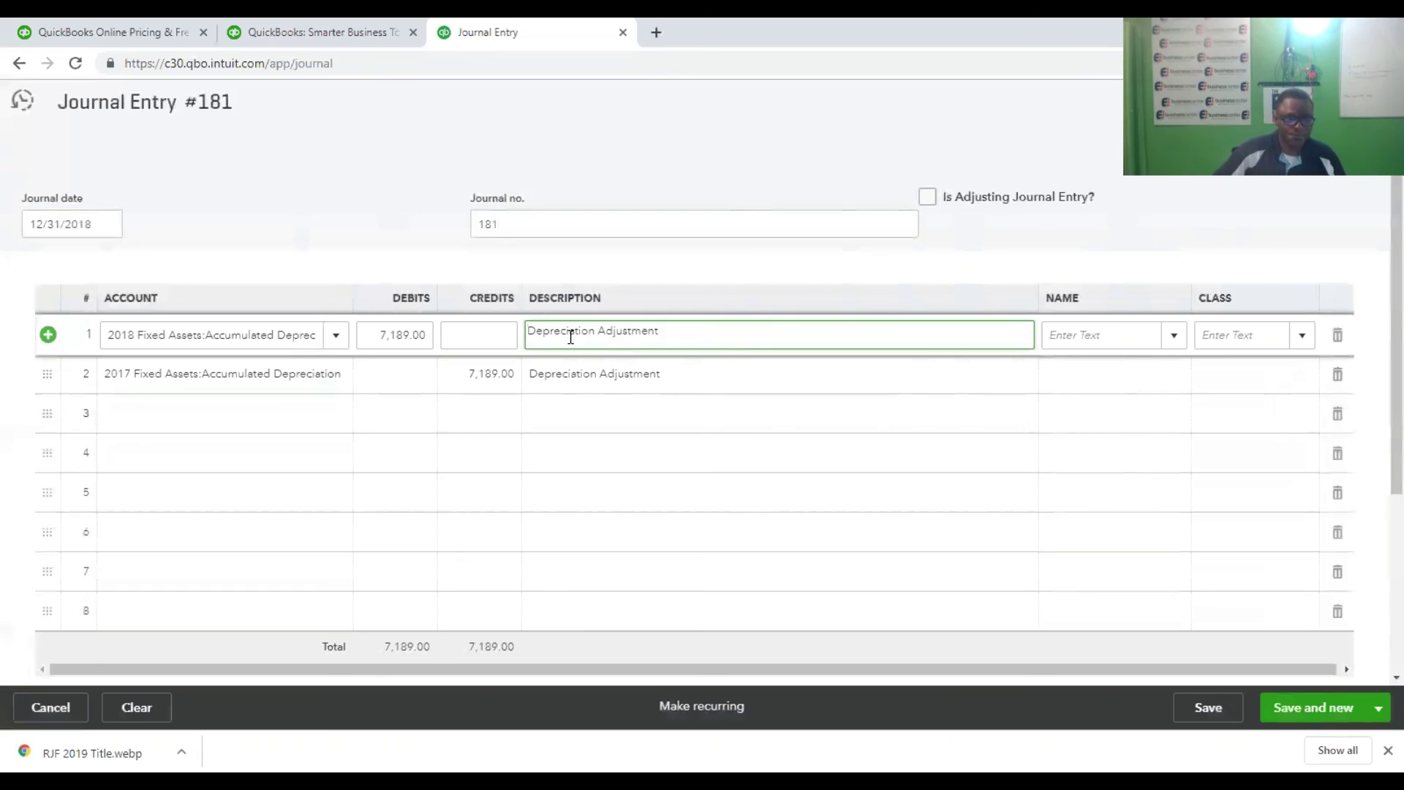
click(186, 424)
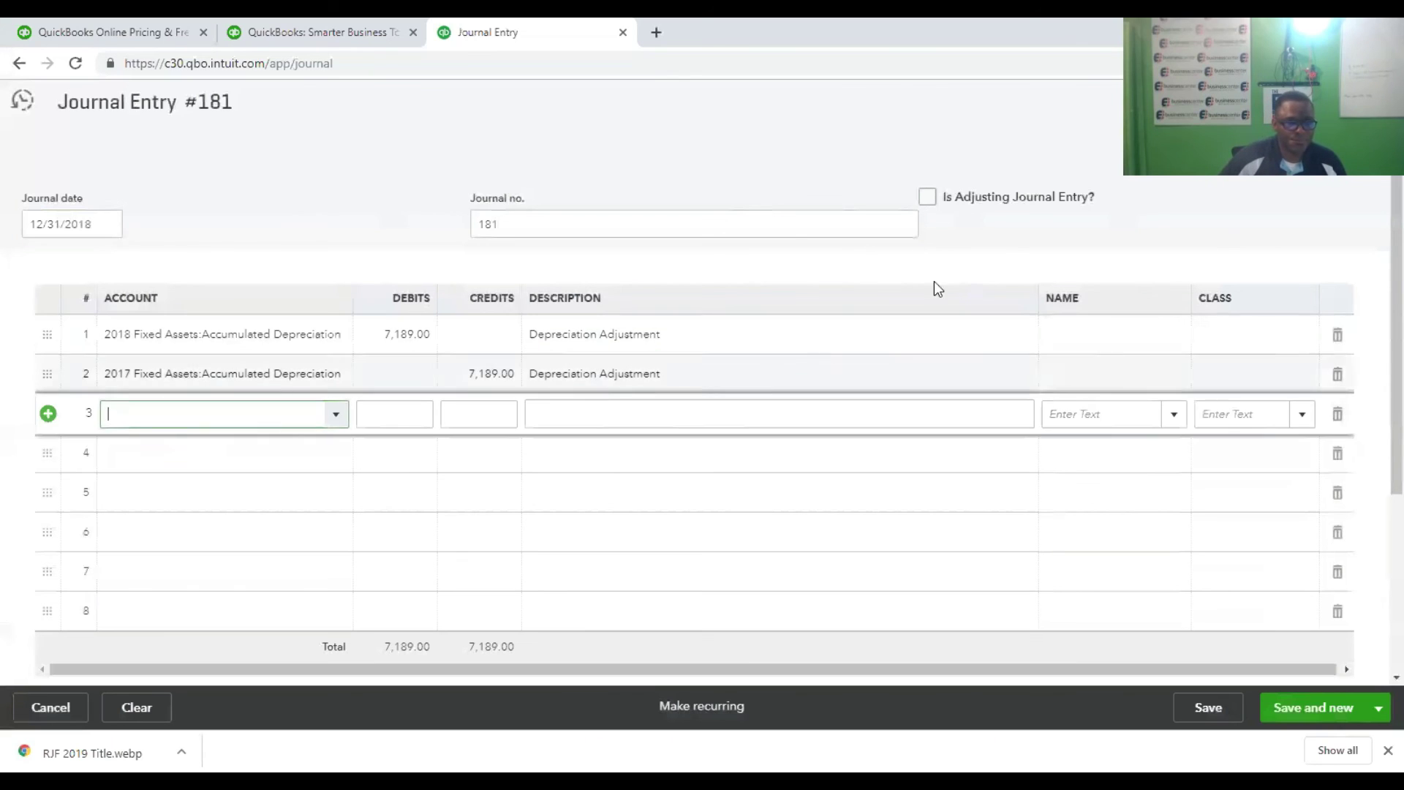
click(927, 196)
click(1207, 707)
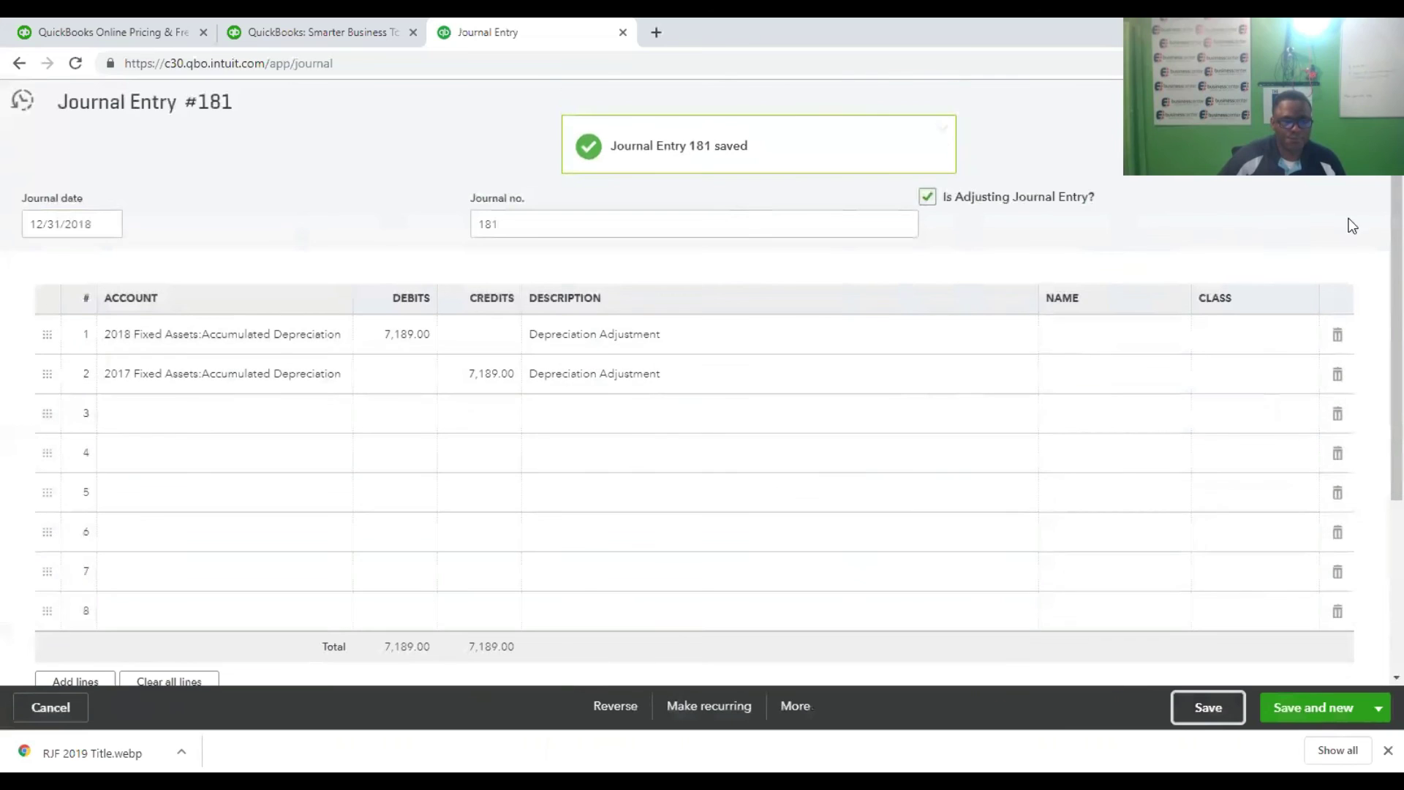
click(1378, 101)
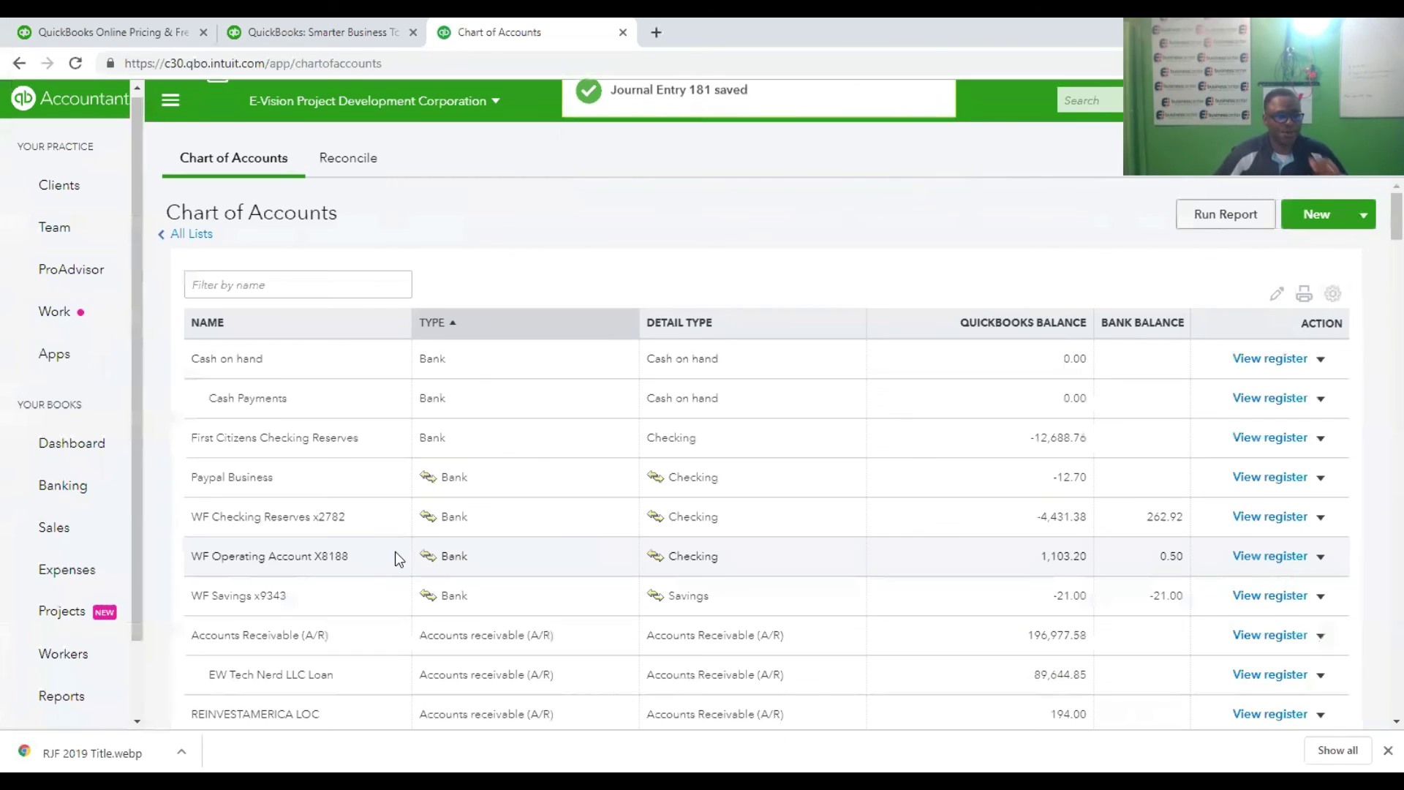
Reopen the Chart of Accounts and filter by accu to check both Accumulated Depreciation balances.
click(57, 620)
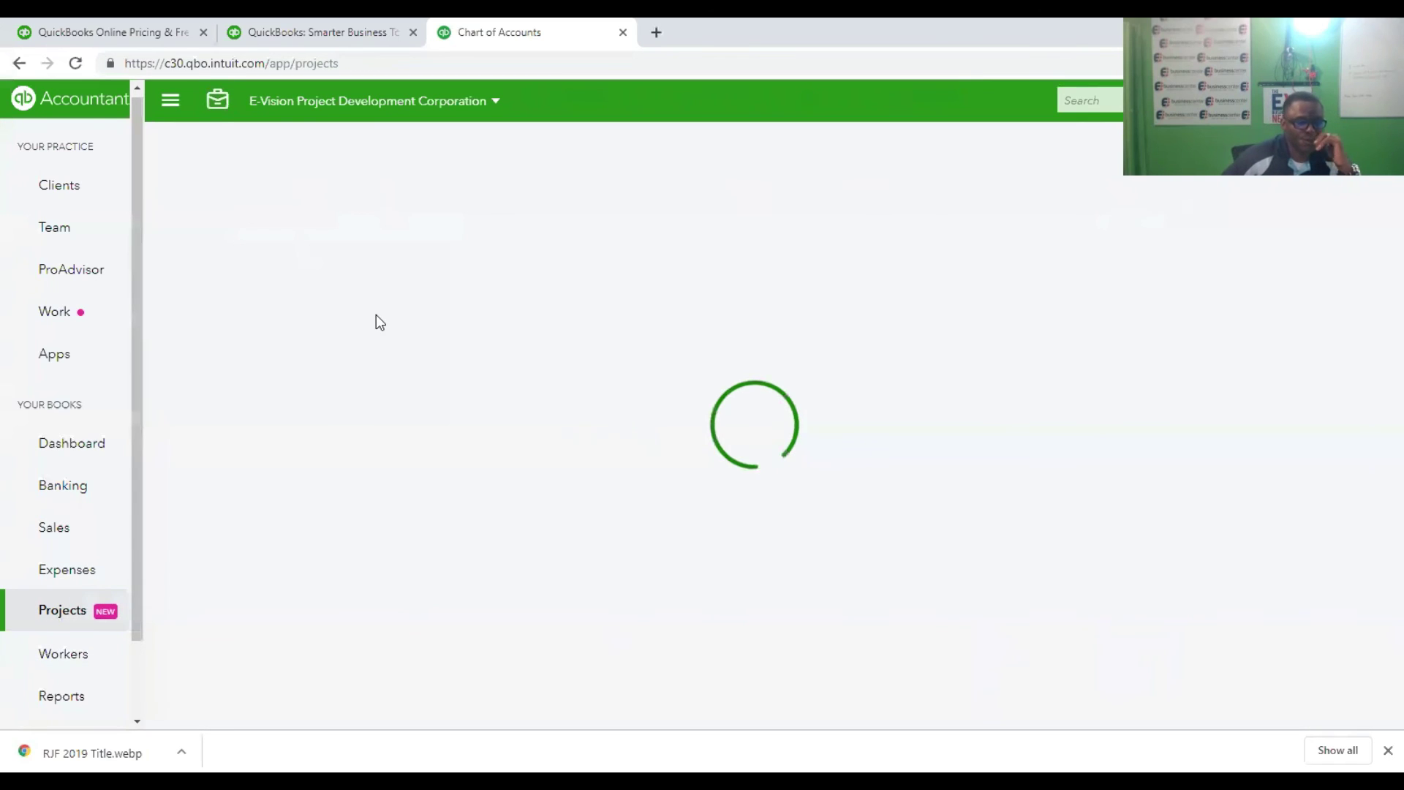
click(1264, 100)
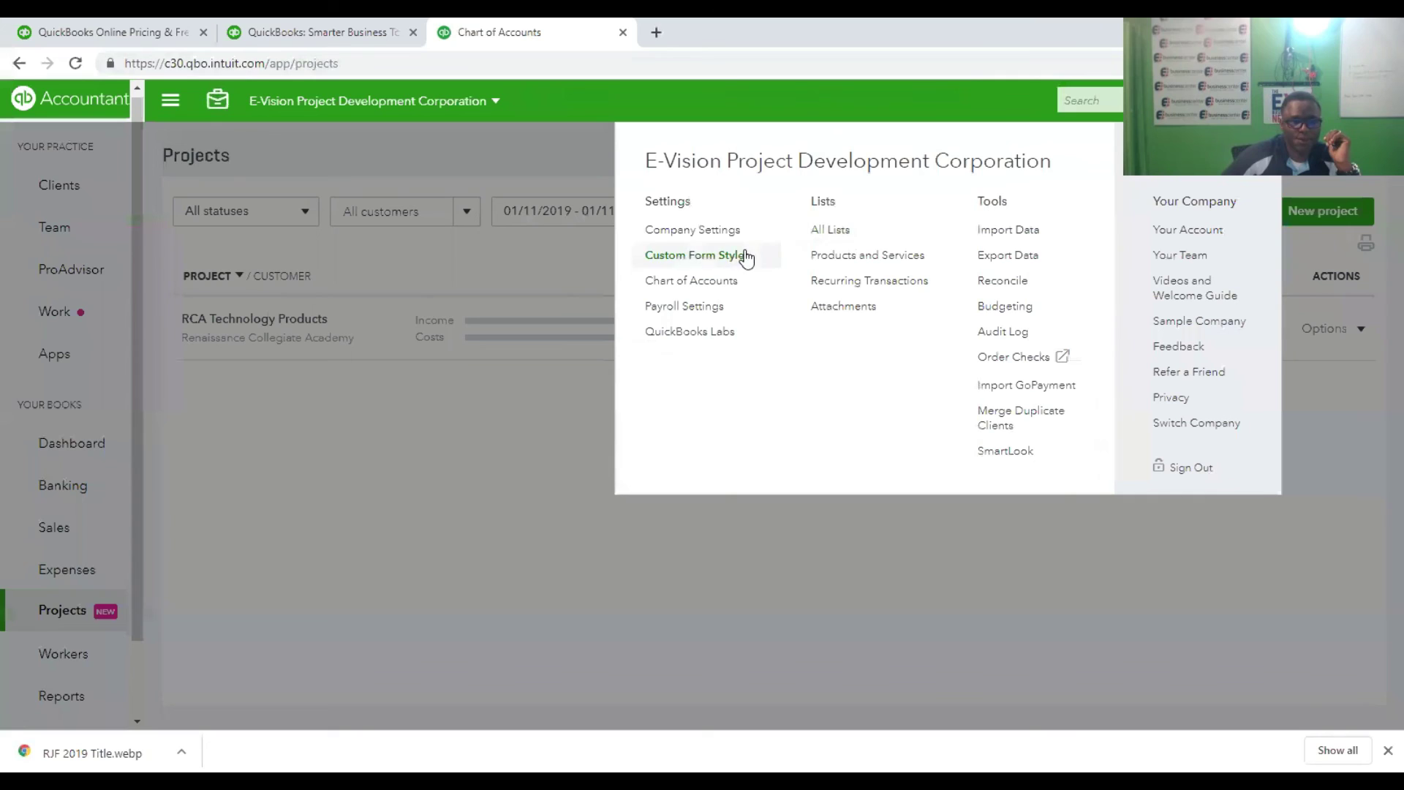
click(703, 281)
click(248, 293)
text(accu)
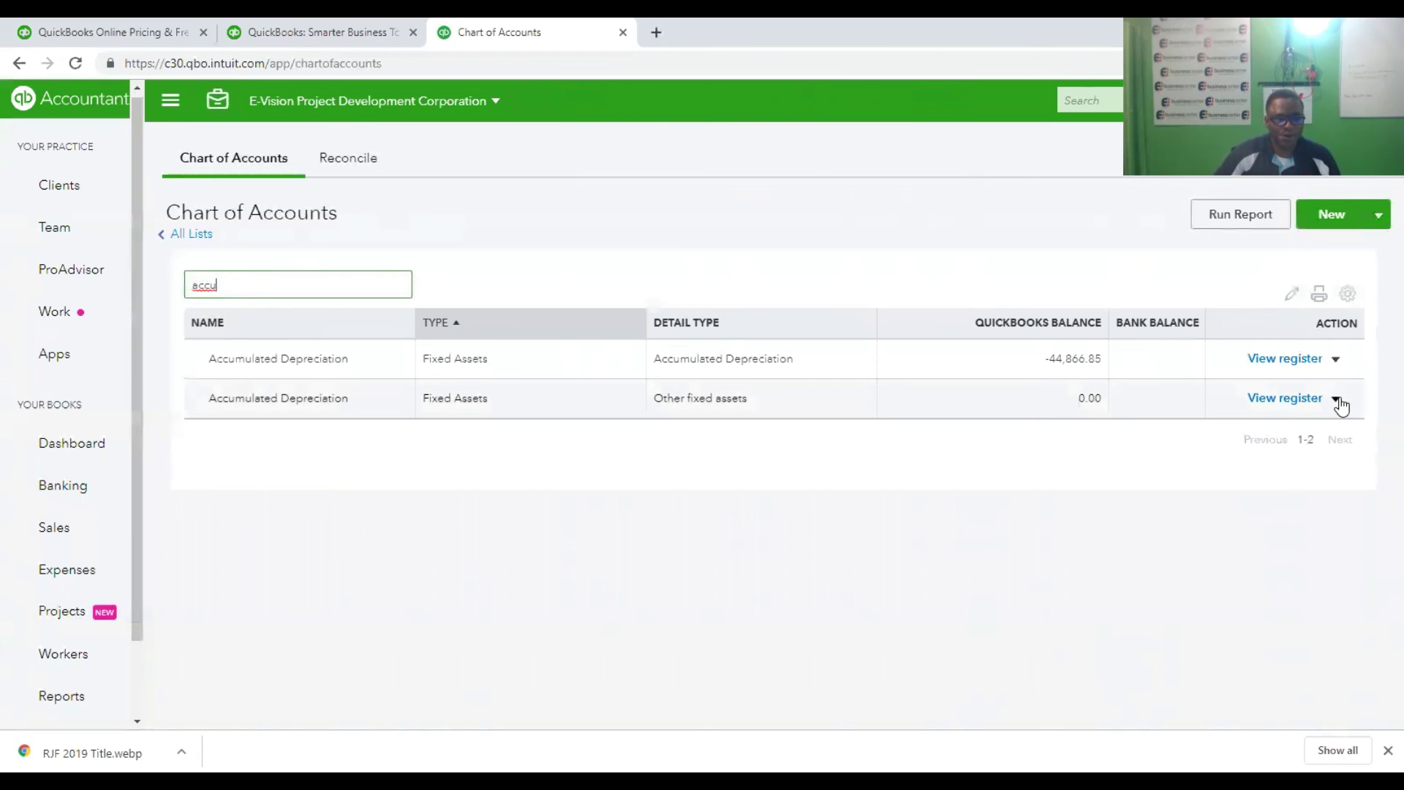
click(678, 242)
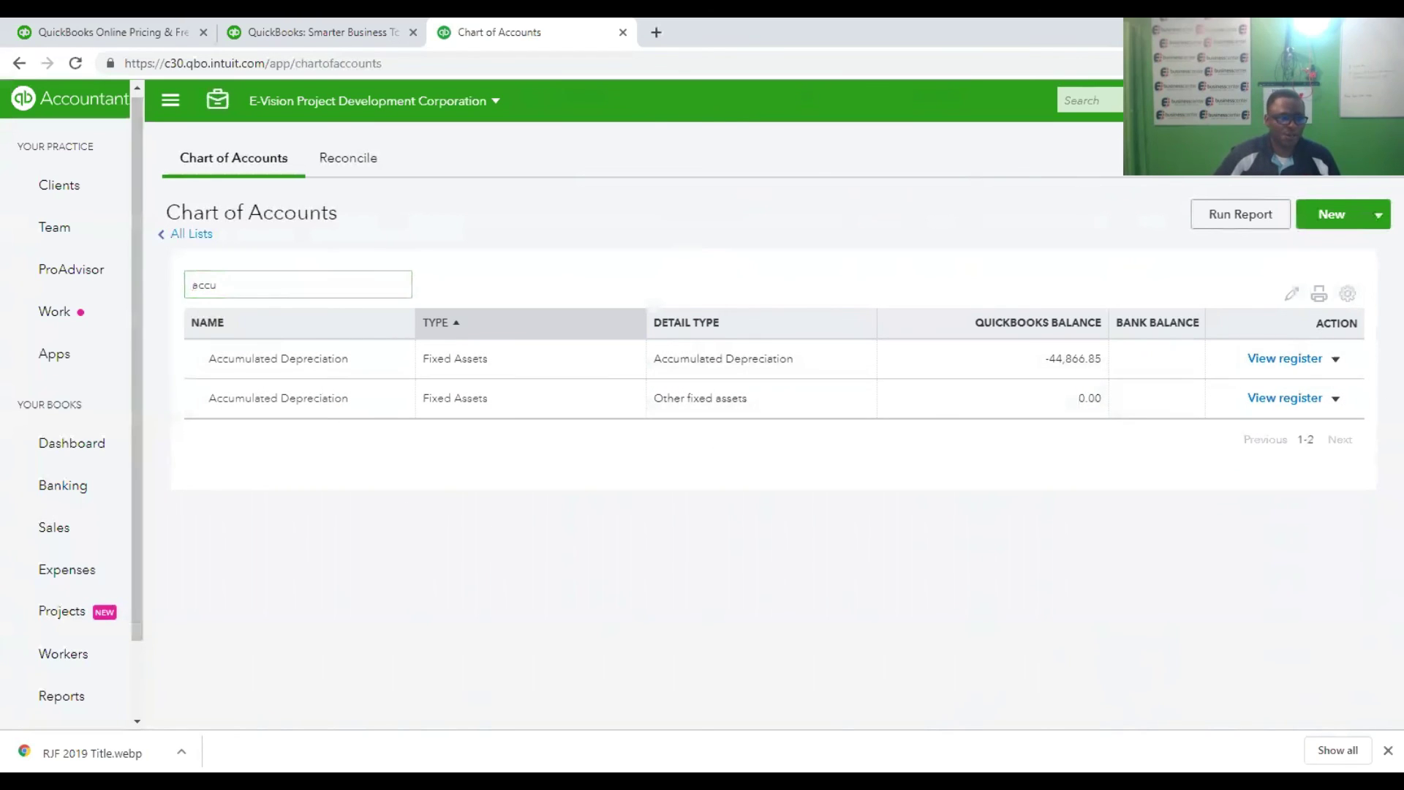
Open the Balance Sheet from the reports list and run it for Last Year.
click(60, 695)
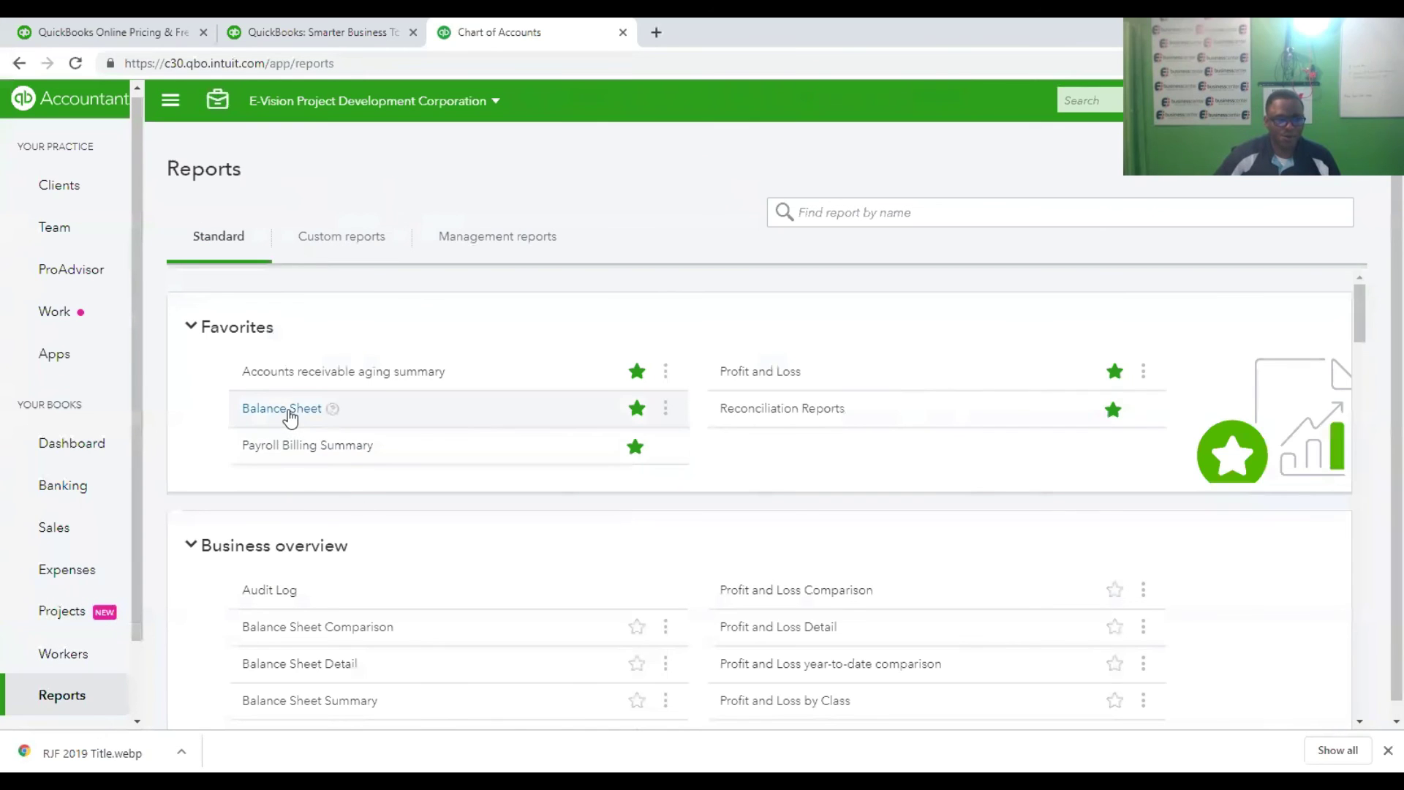
click(290, 415)
scroll(999, 634, down, 10)
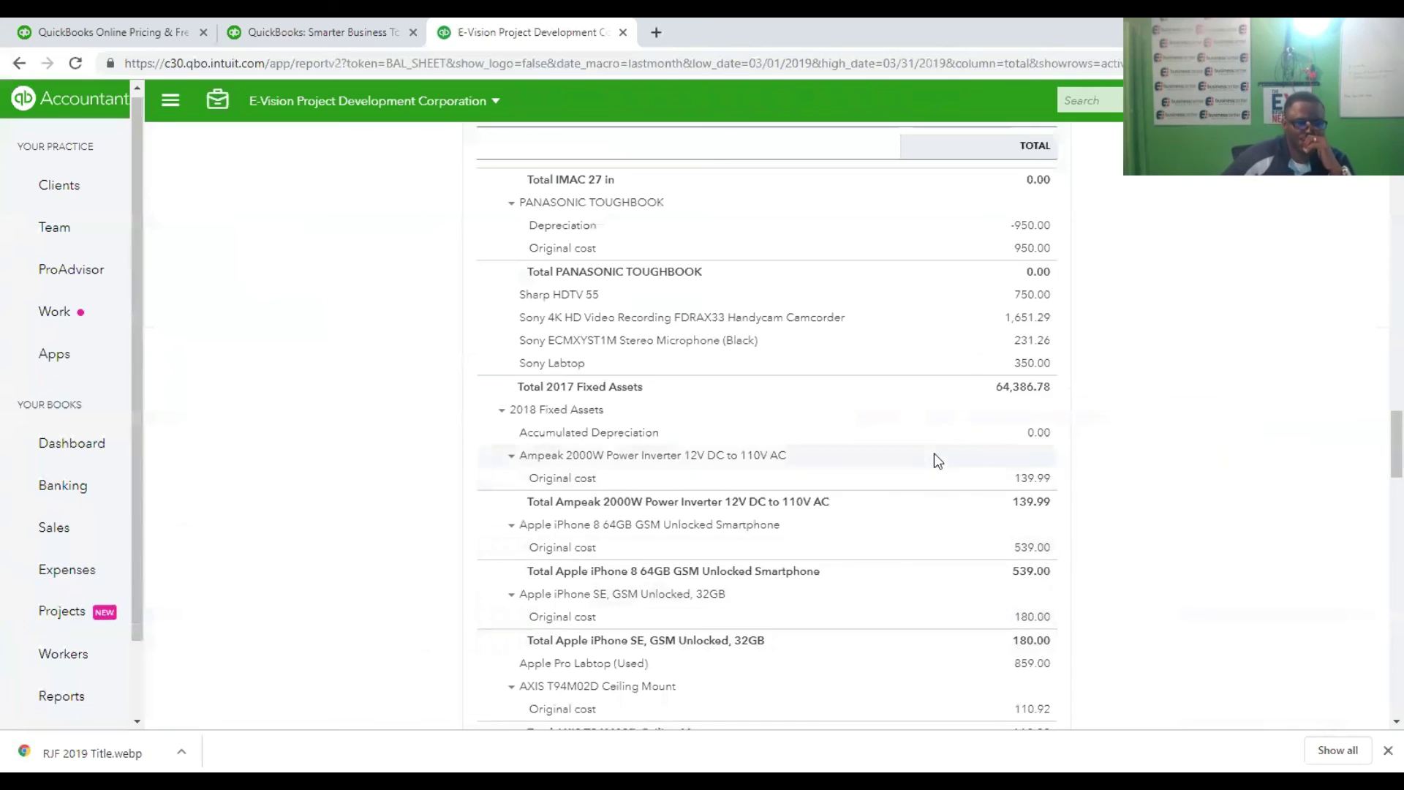
scroll(933, 454, up, 15)
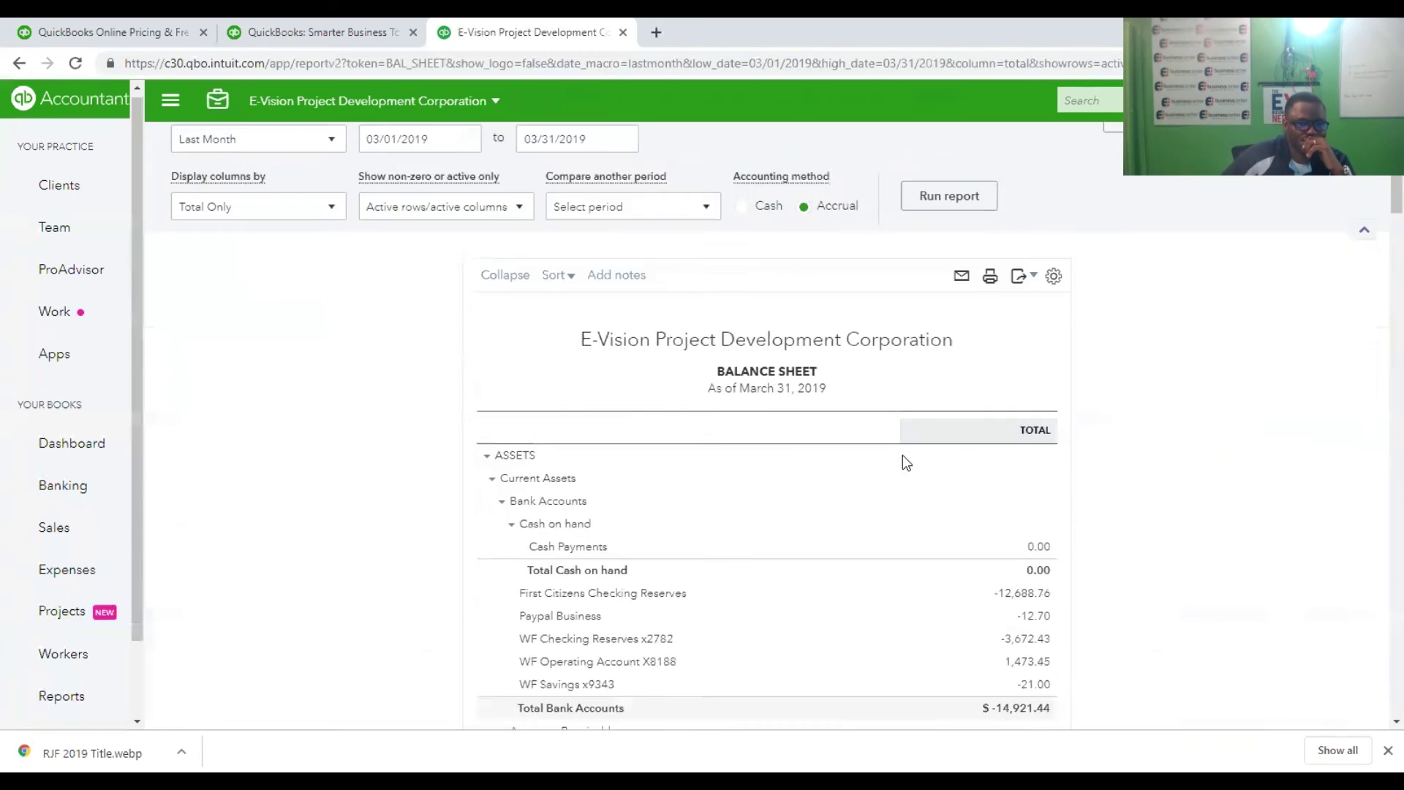
scroll(902, 455, up, 2)
click(333, 237)
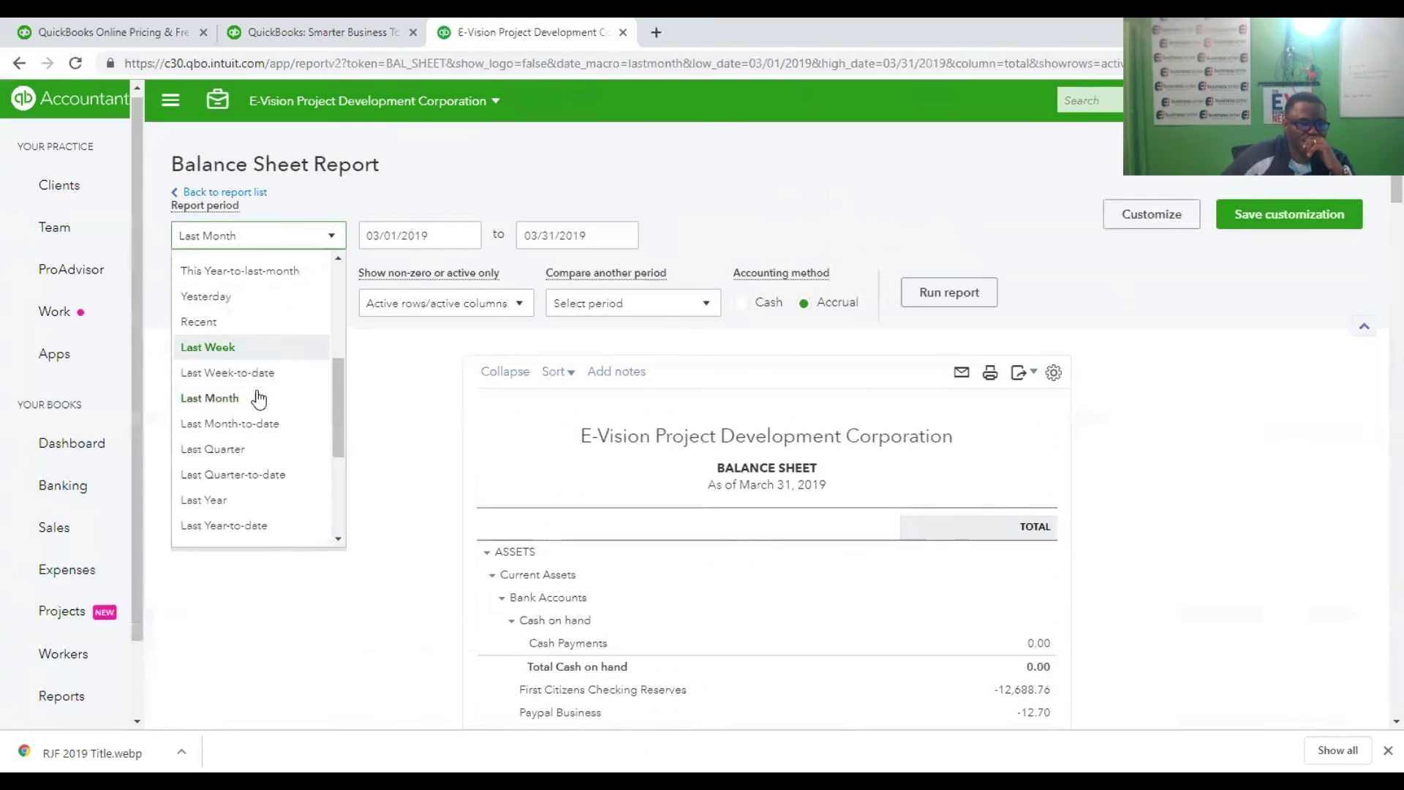
click(256, 500)
click(950, 296)
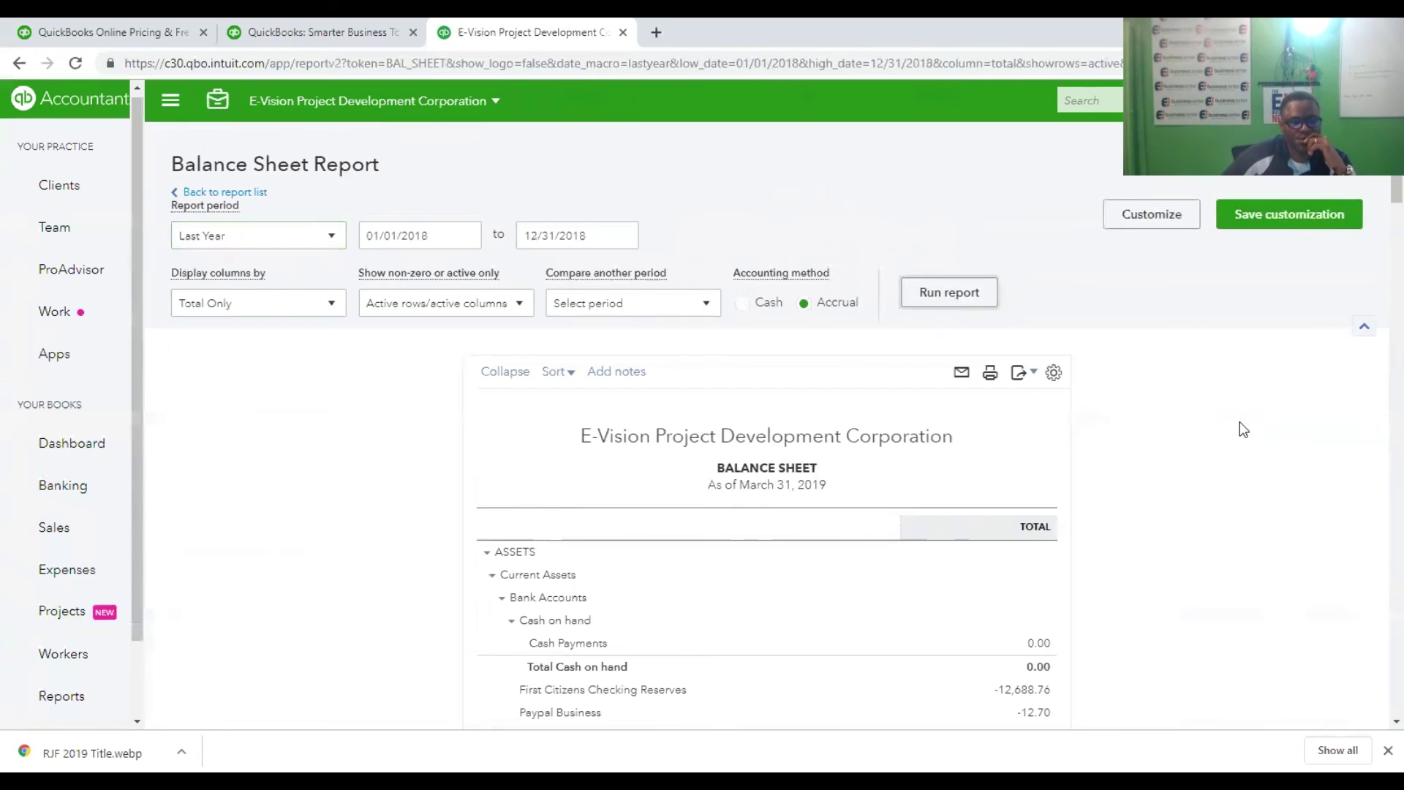
Examine the 2018 Fixed Assets entries and total, and the 2017 Fixed Assets total, in the Balance Sheet.
scroll(1239, 421, down, 12)
scroll(1241, 471, down, 15)
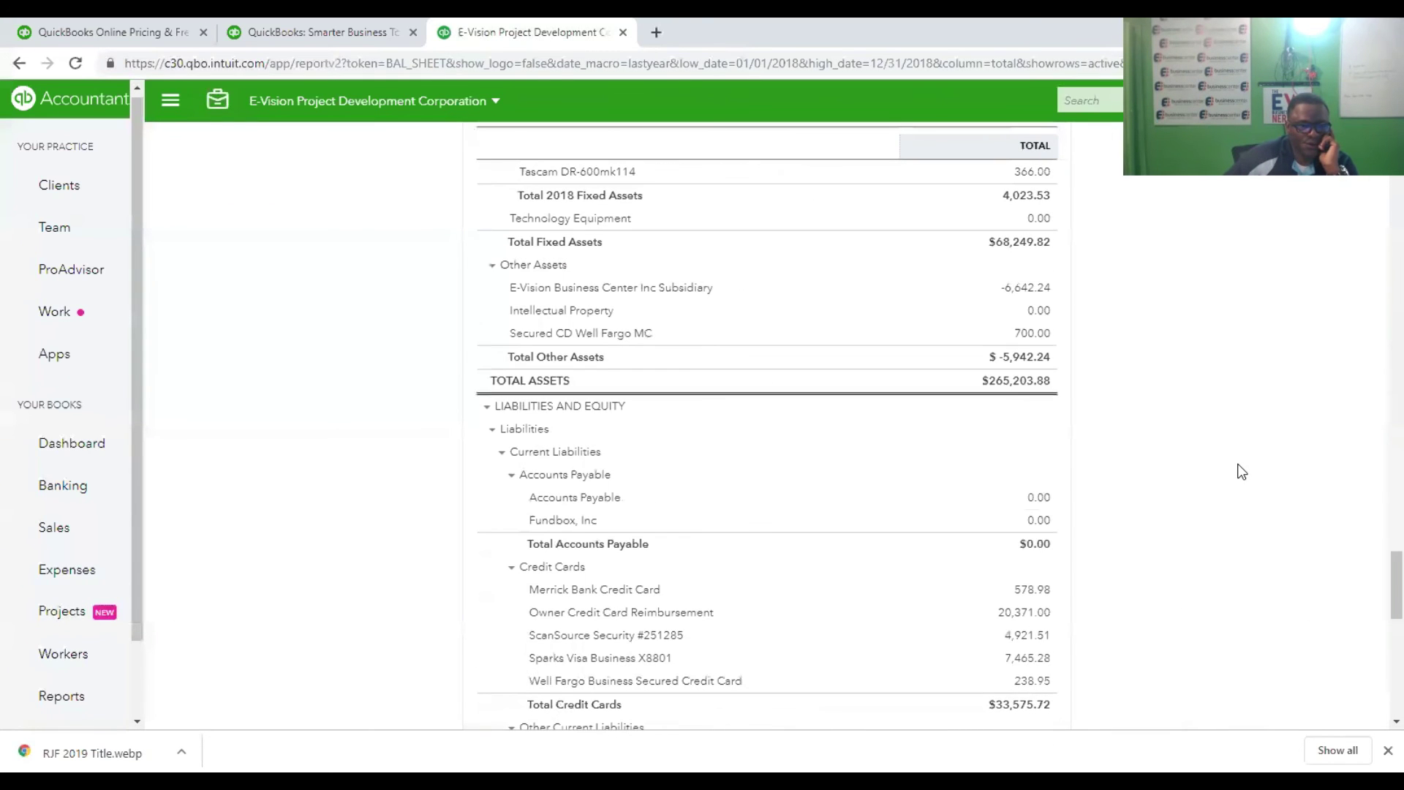
scroll(1241, 471, up, 2)
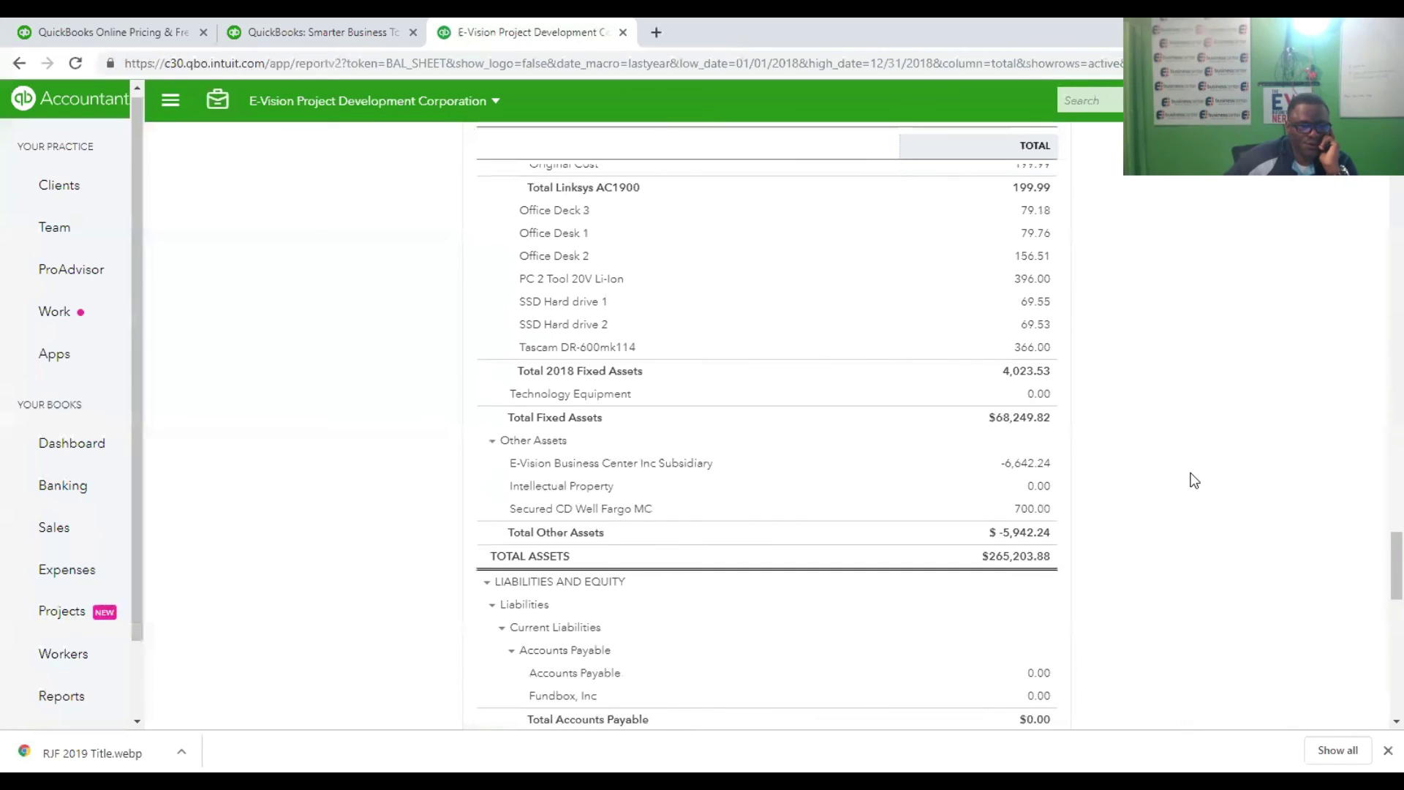
scroll(1151, 454, up, 1)
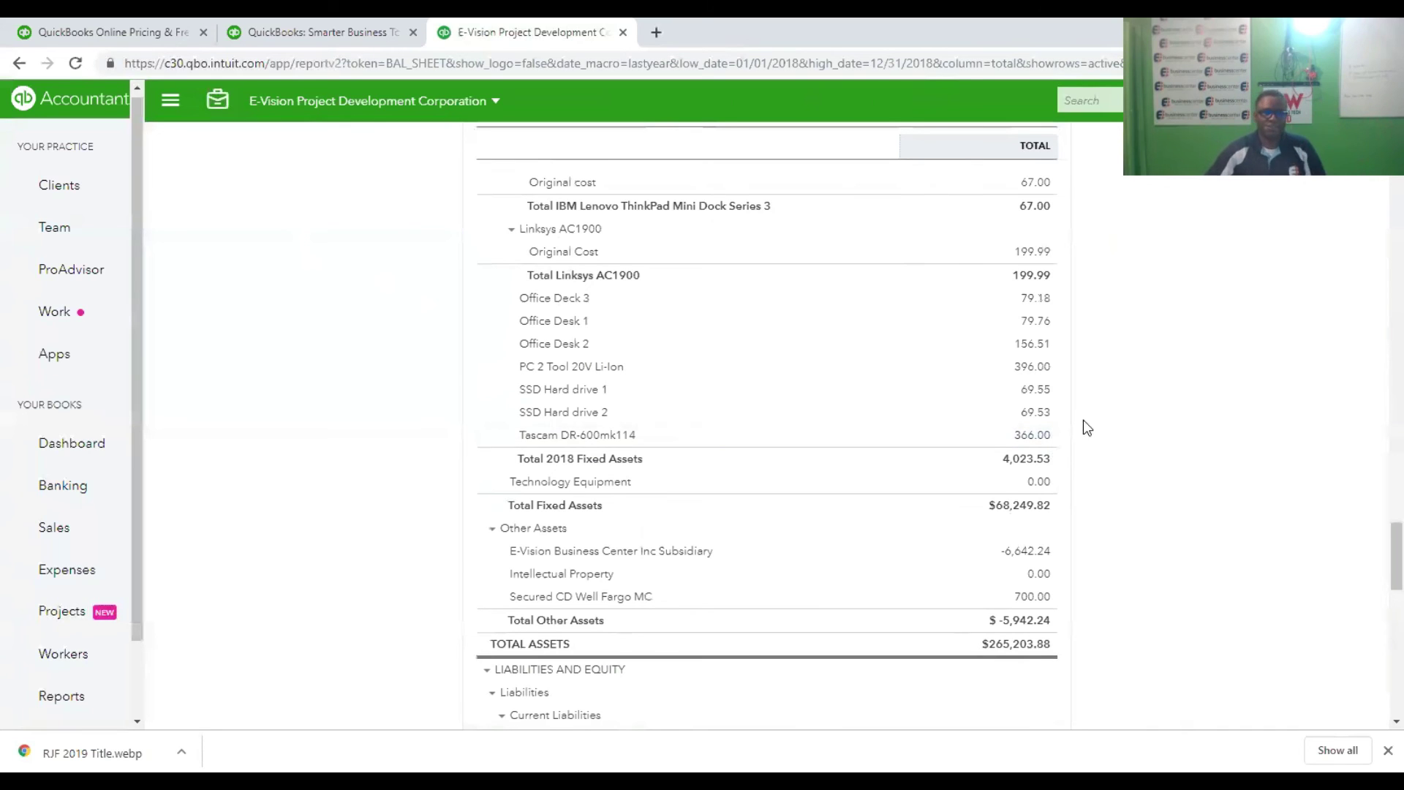
scroll(1082, 431, up, 2)
scroll(1082, 605, up, 1)
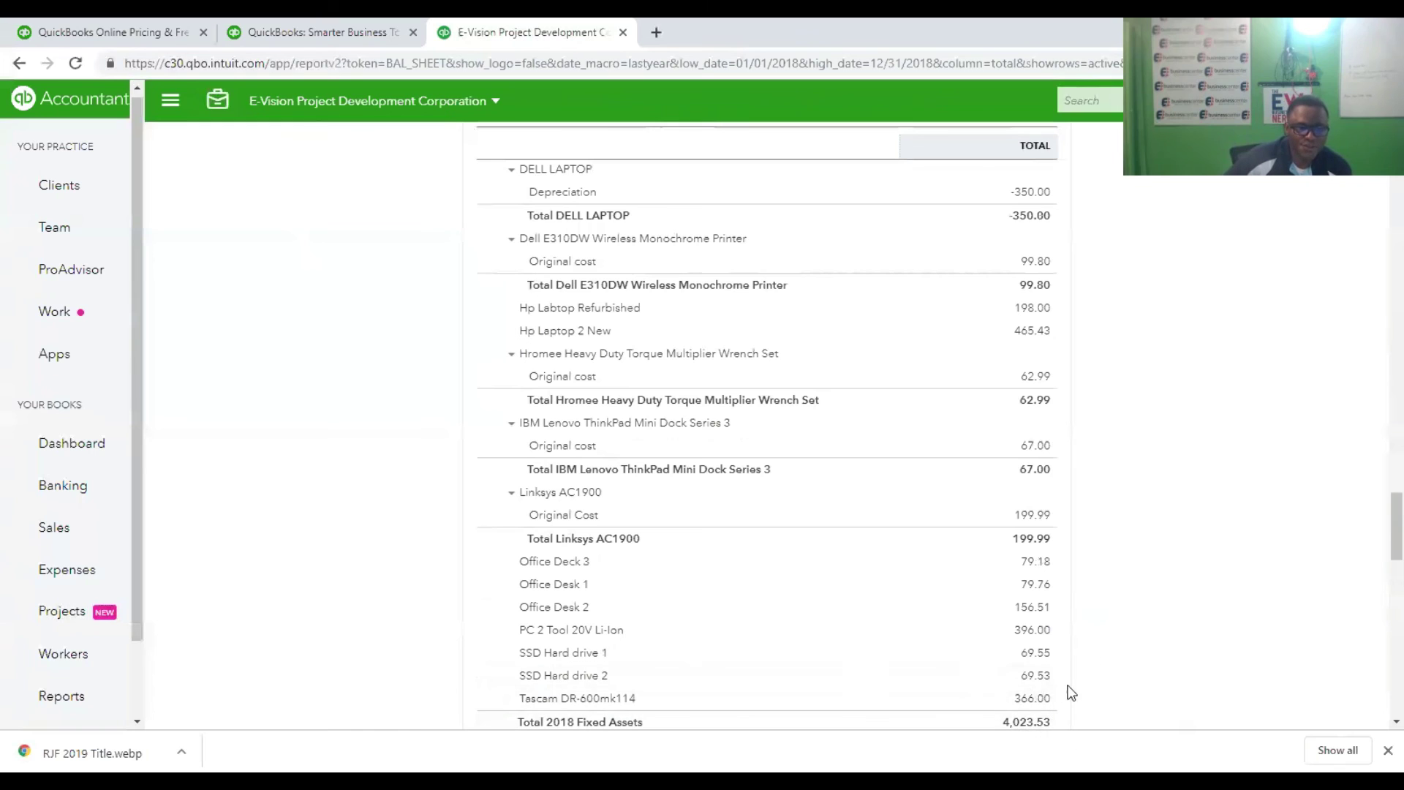
scroll(1102, 666, up, 1)
scroll(1104, 664, down, 1)
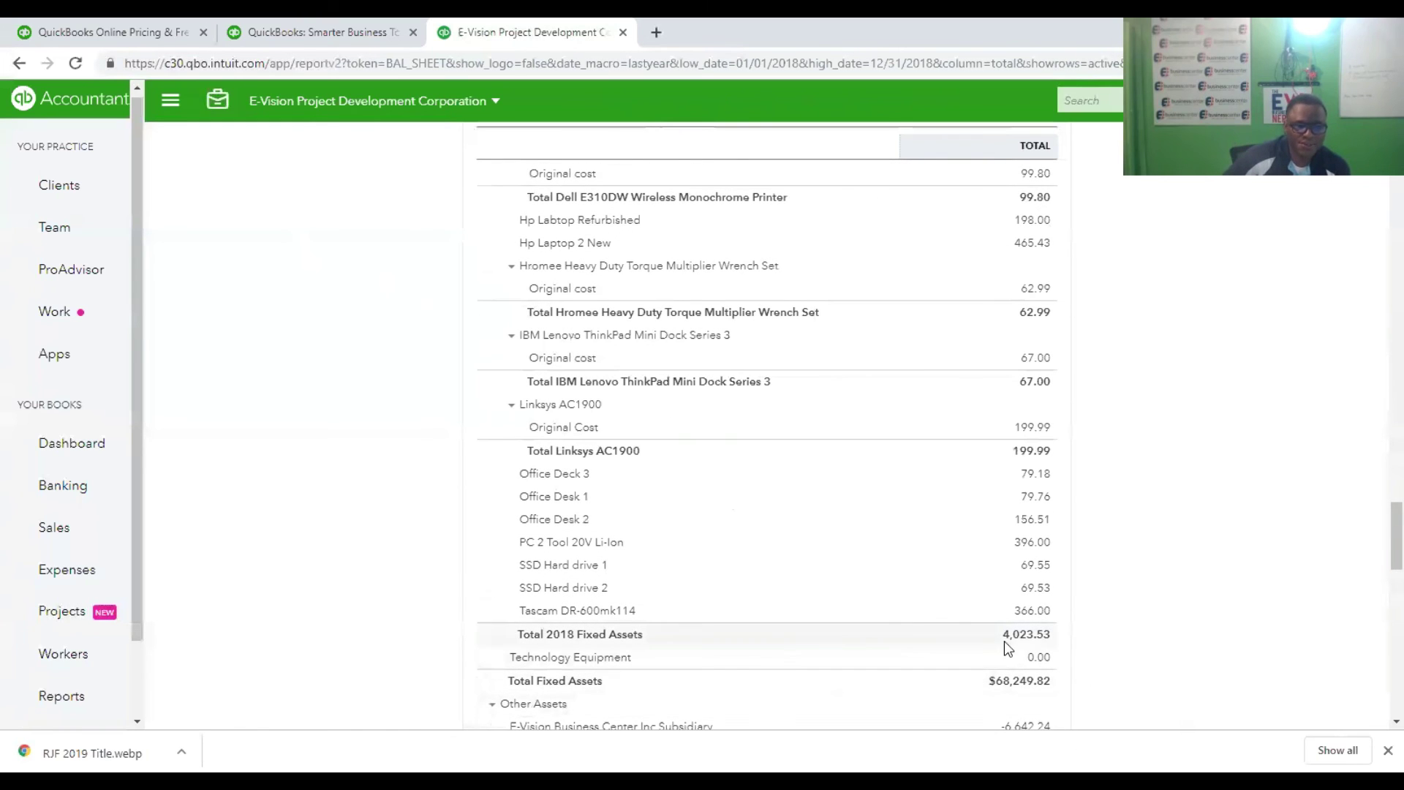
scroll(1061, 601, up, 10)
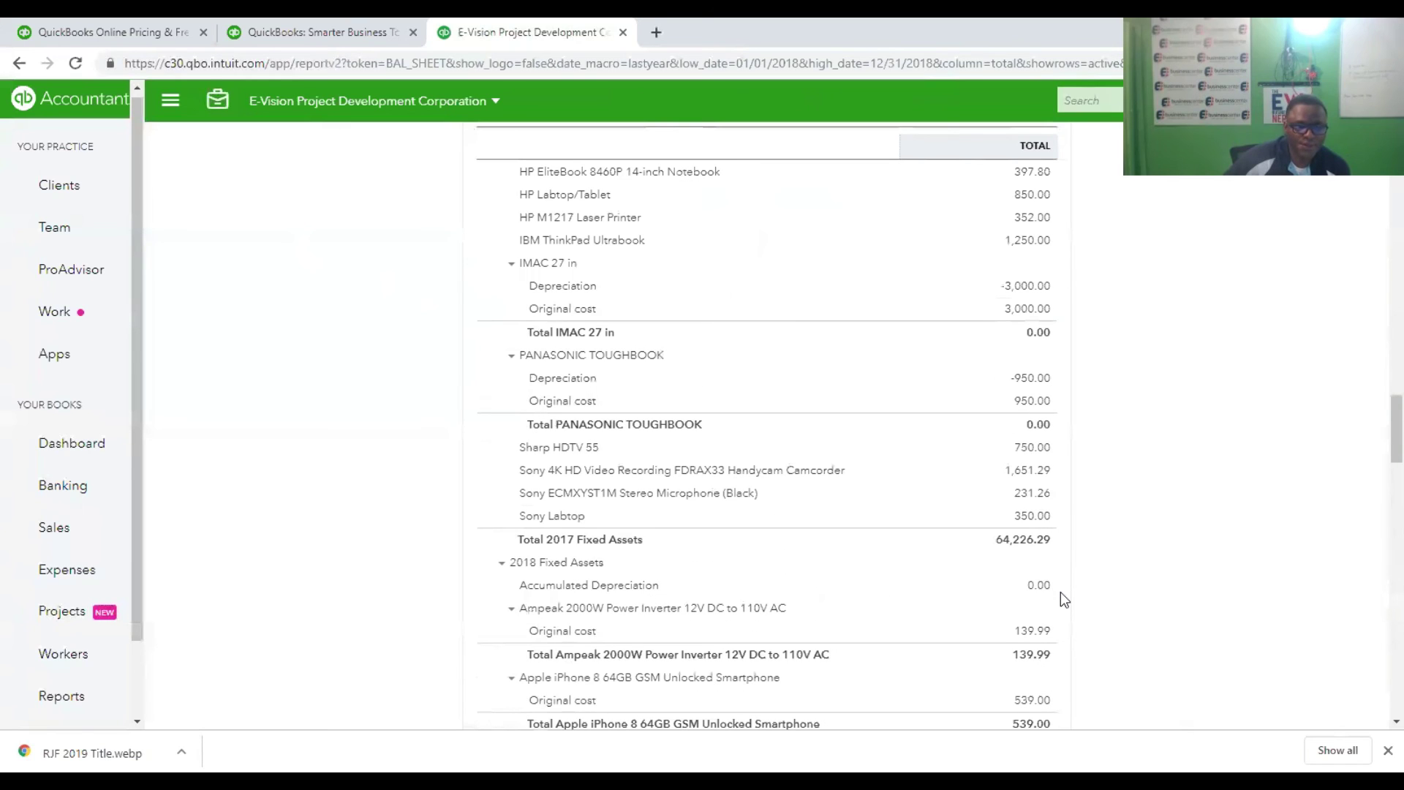
Review the 2018 Balance Sheet across the bank accounts, other current assets and the 2017 and 2018 Fixed Assets sections.
scroll(1071, 554, up, 5)
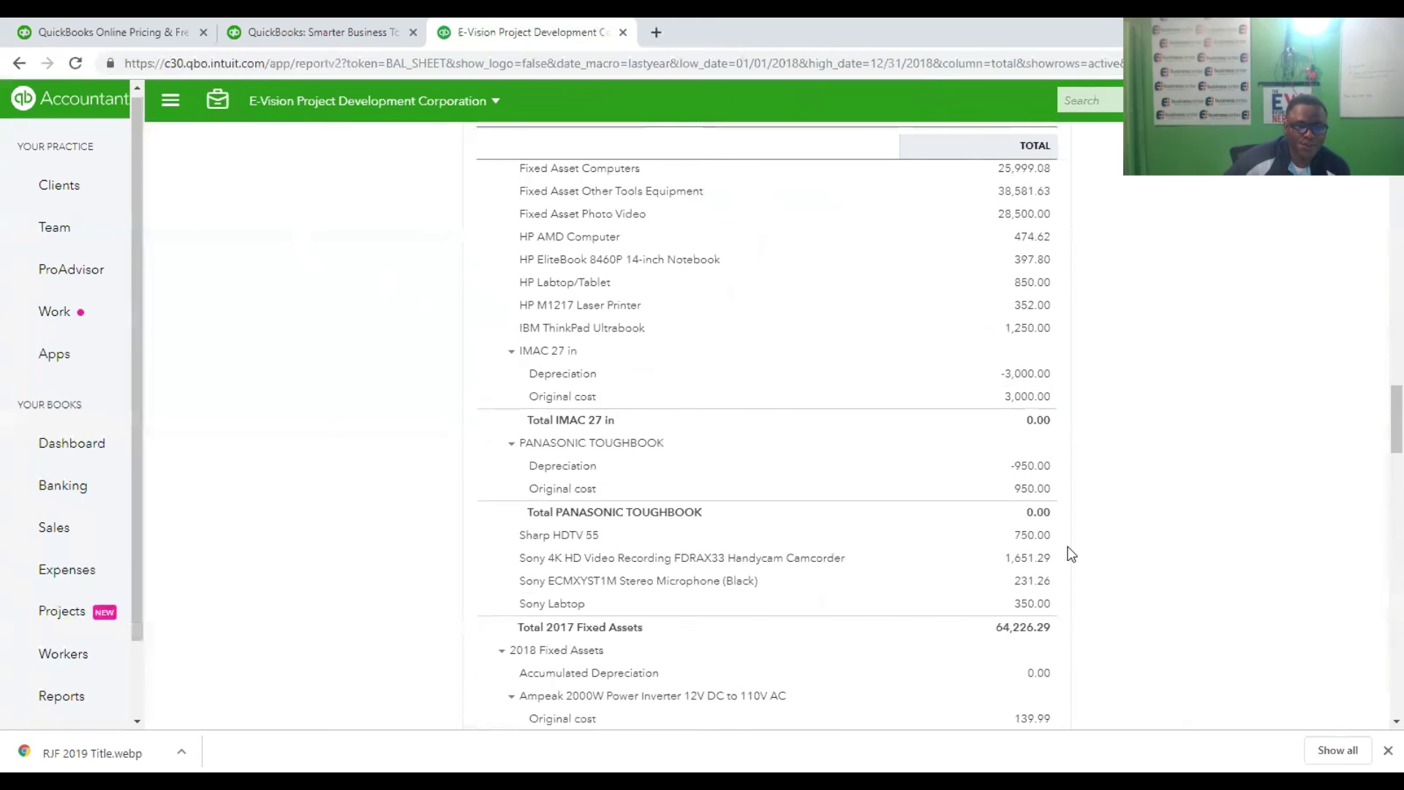
scroll(1071, 554, up, 15)
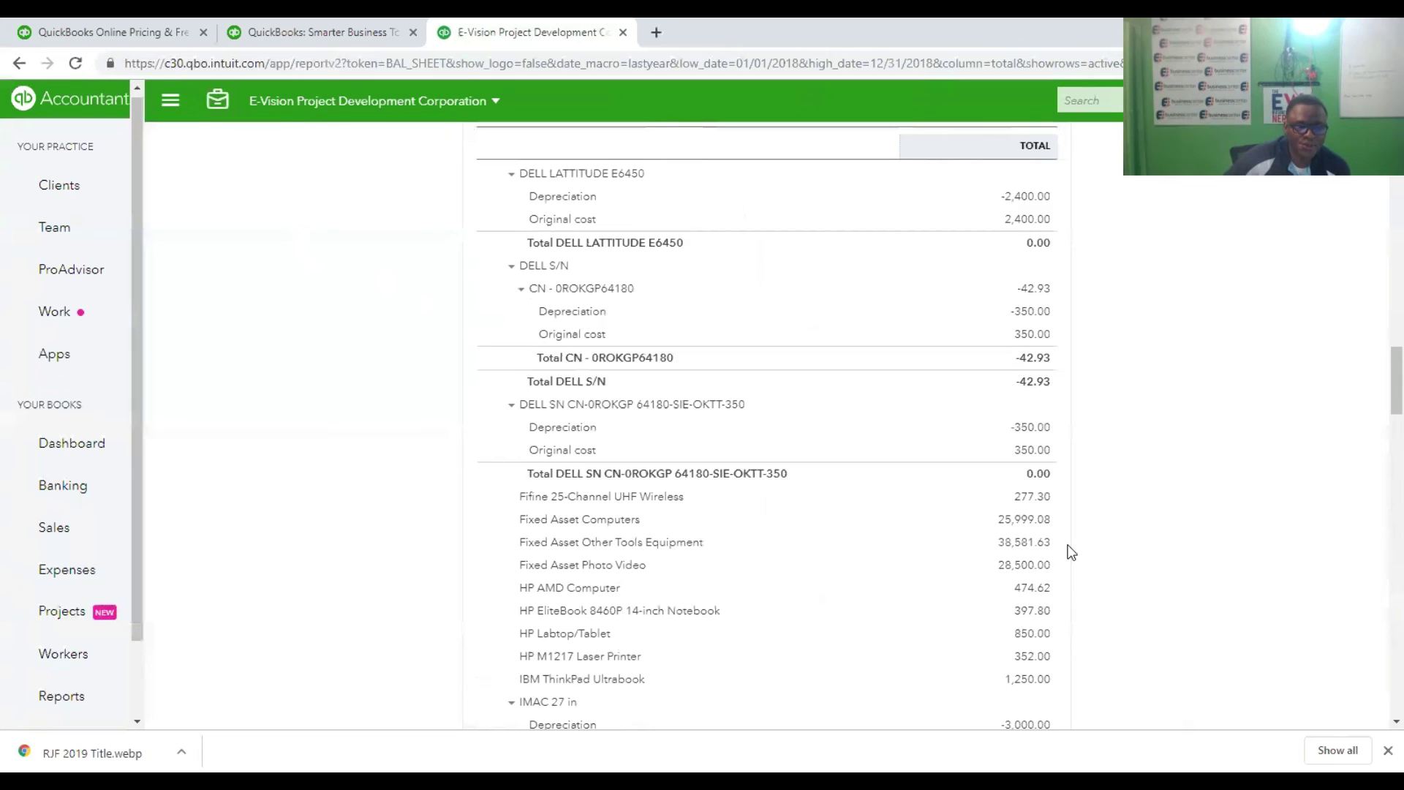
scroll(1071, 554, up, 5)
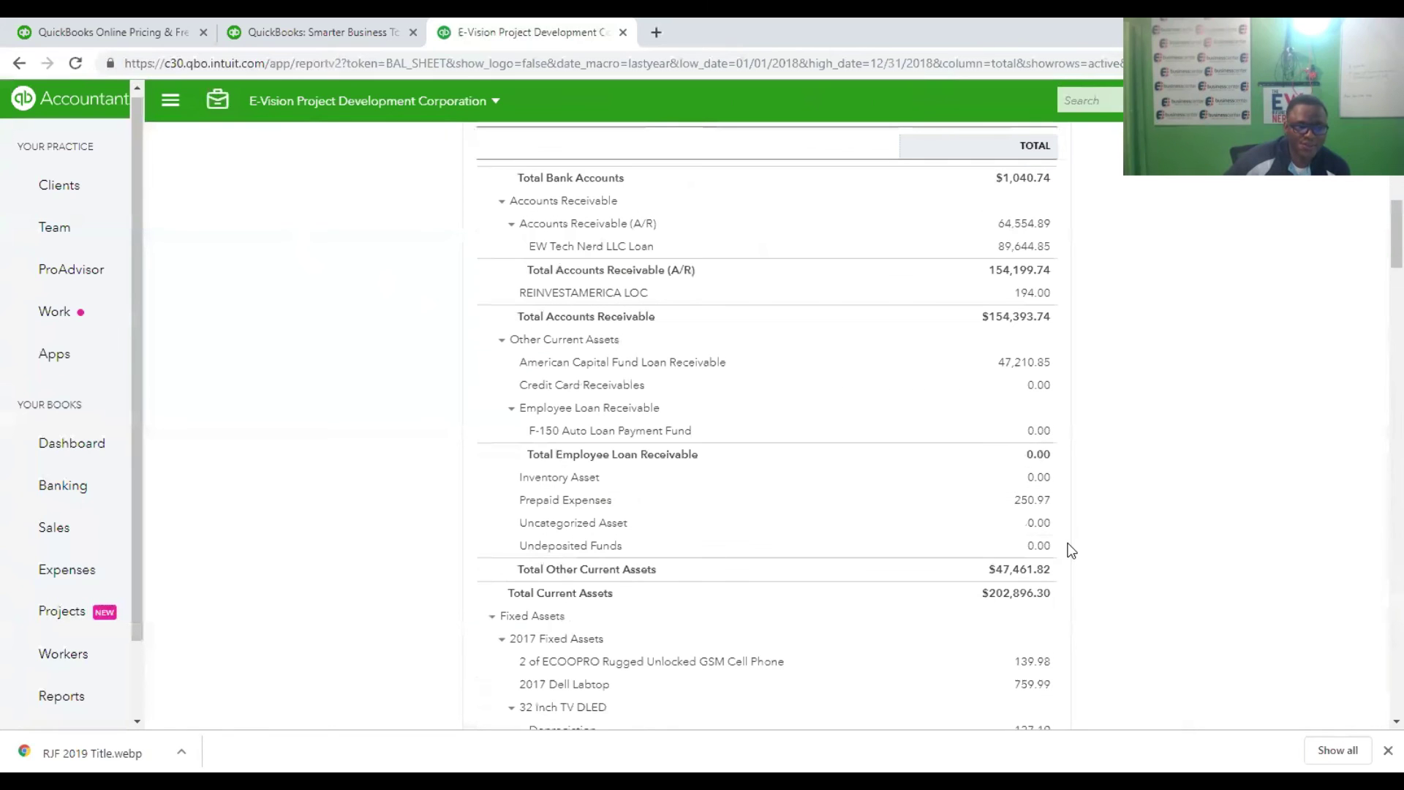
scroll(1071, 552, up, 5)
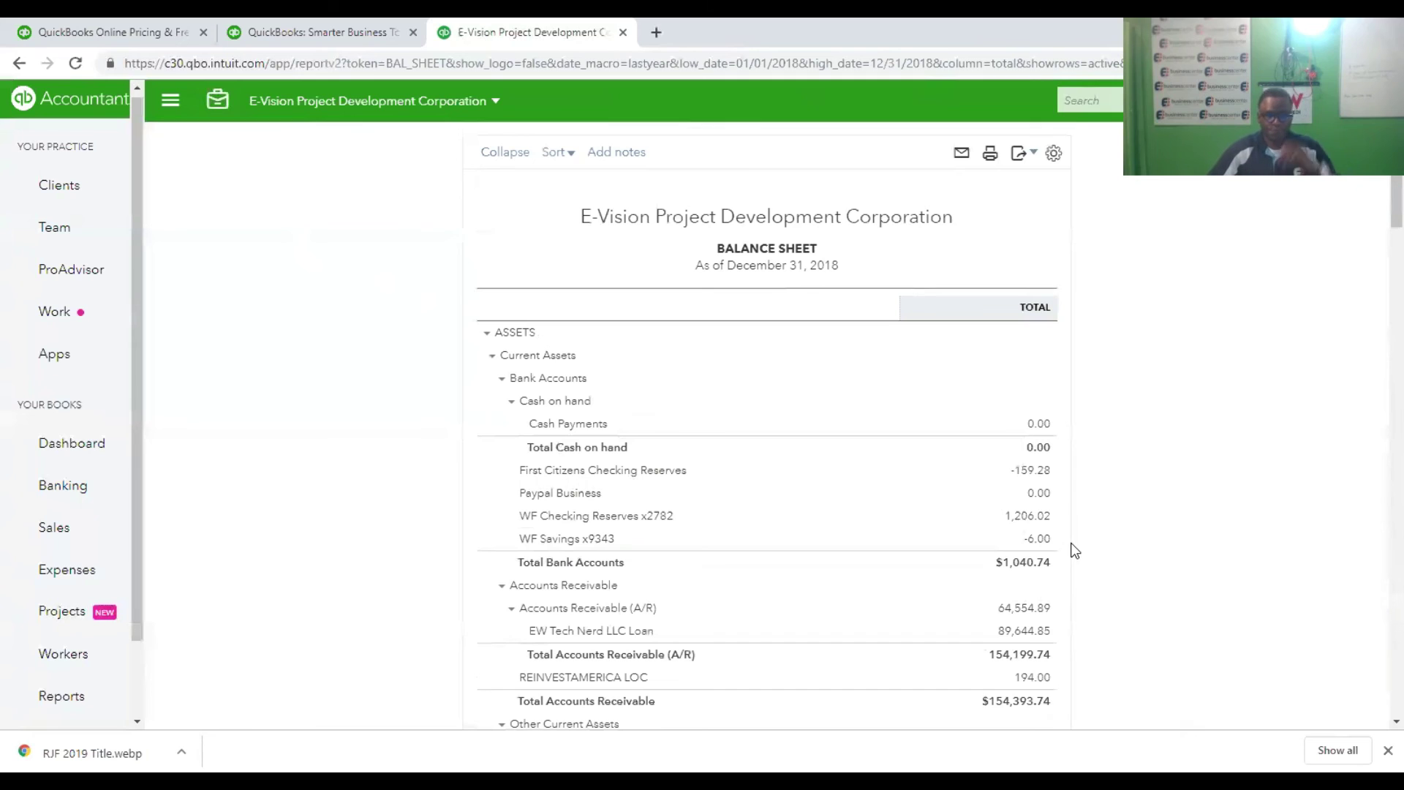
scroll(1082, 558, down, 1)
scroll(1196, 510, down, 20)
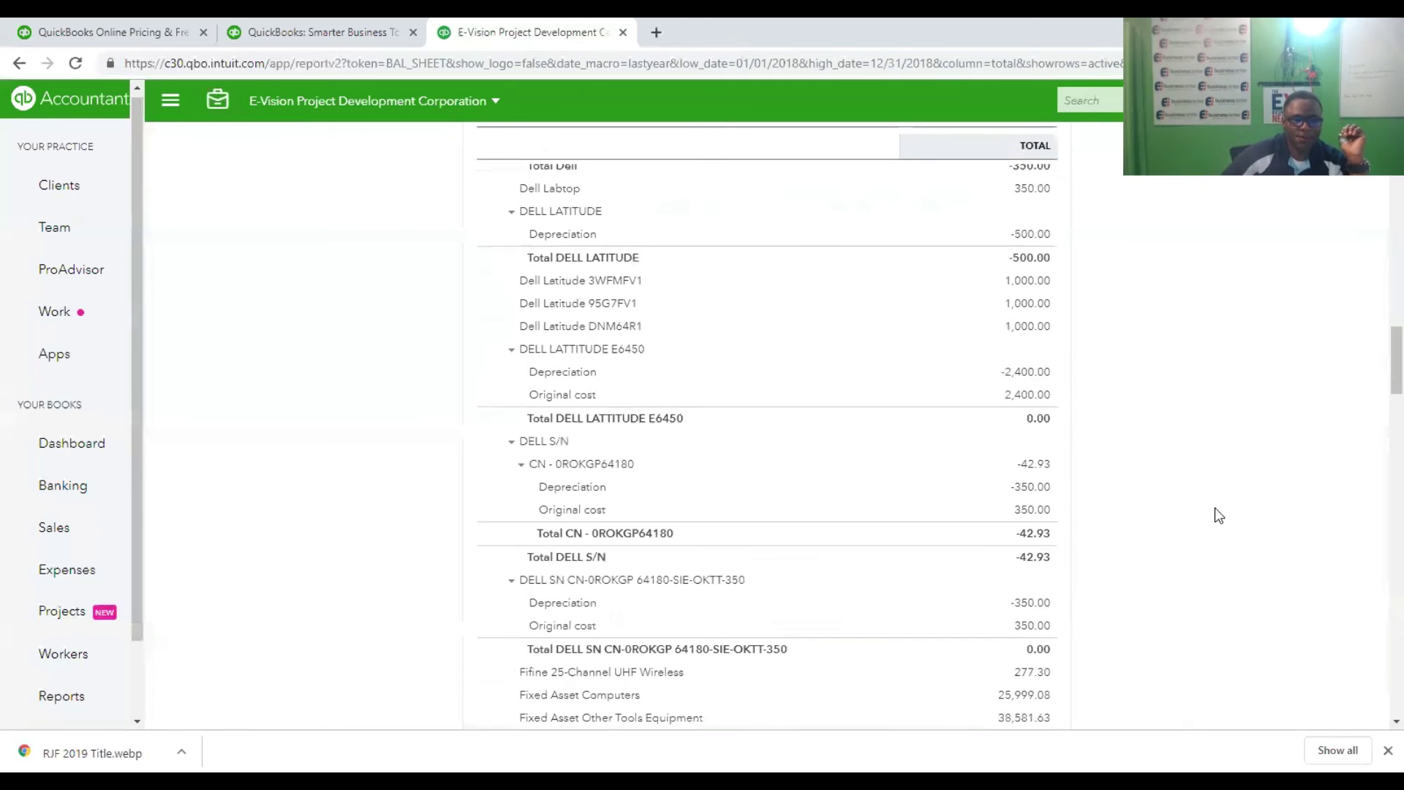
scroll(1233, 512, down, 15)
scroll(1228, 483, up, 12)
scroll(1225, 461, up, 20)
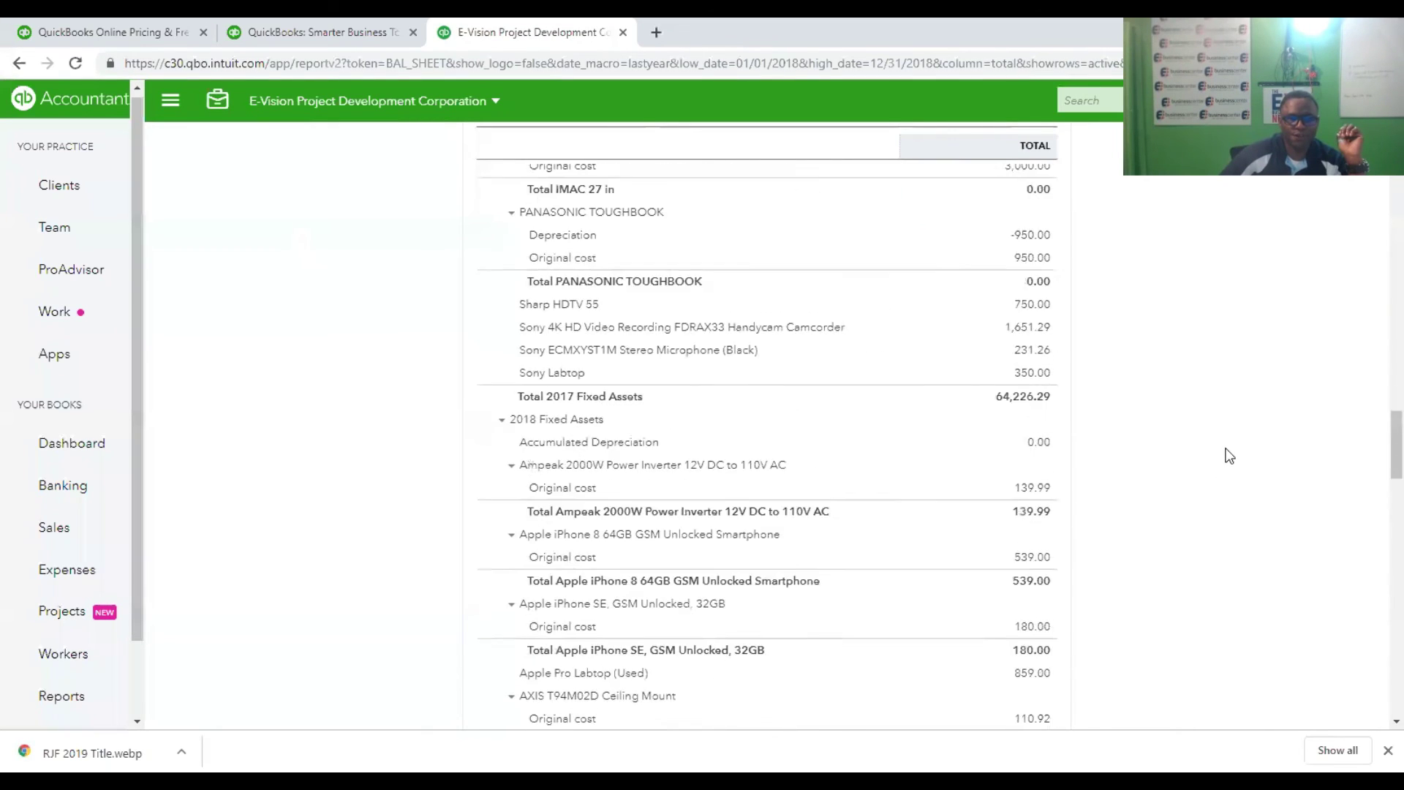
scroll(1226, 446, up, 20)
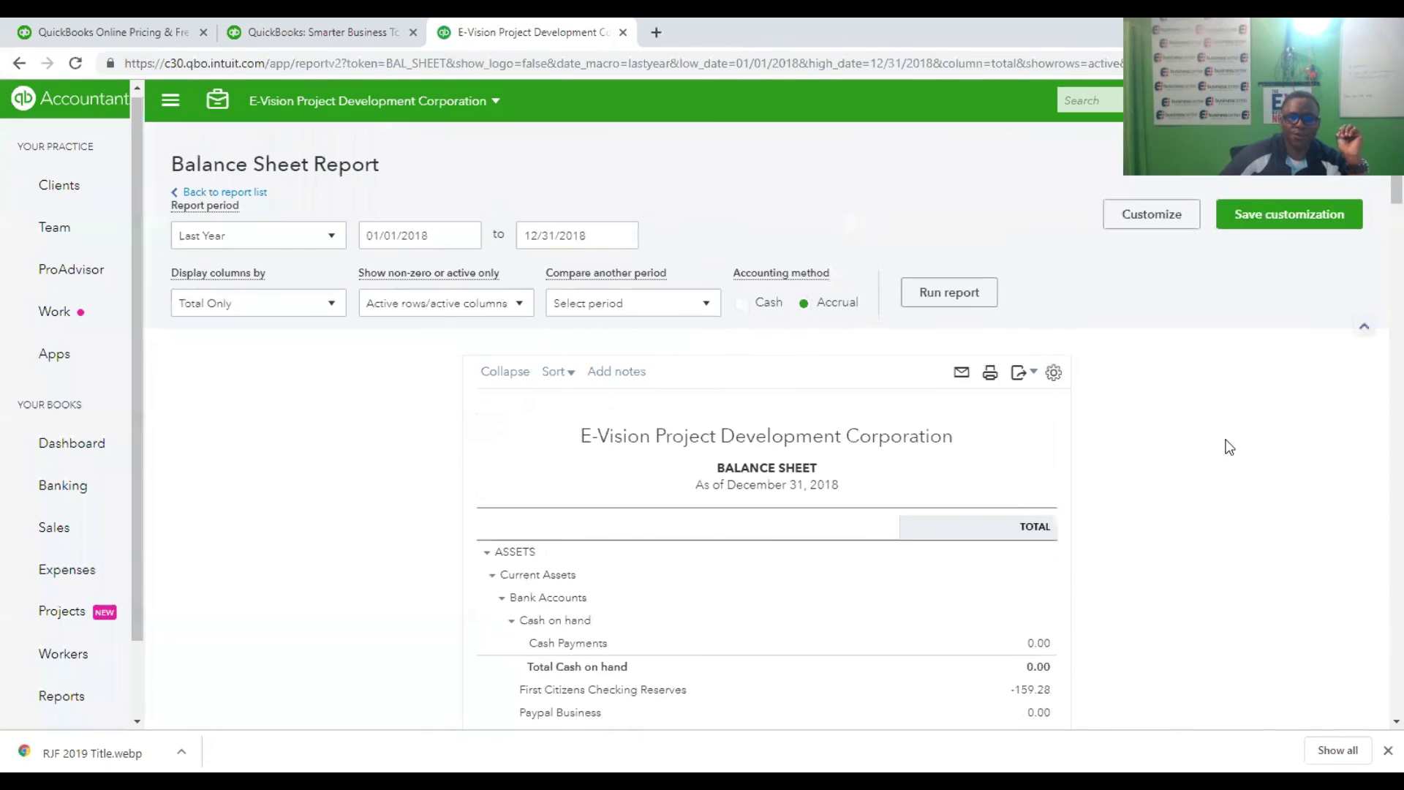
Customize the Balance Sheet to show the company logo in the header and a % of Row column, and run the report.
click(1143, 219)
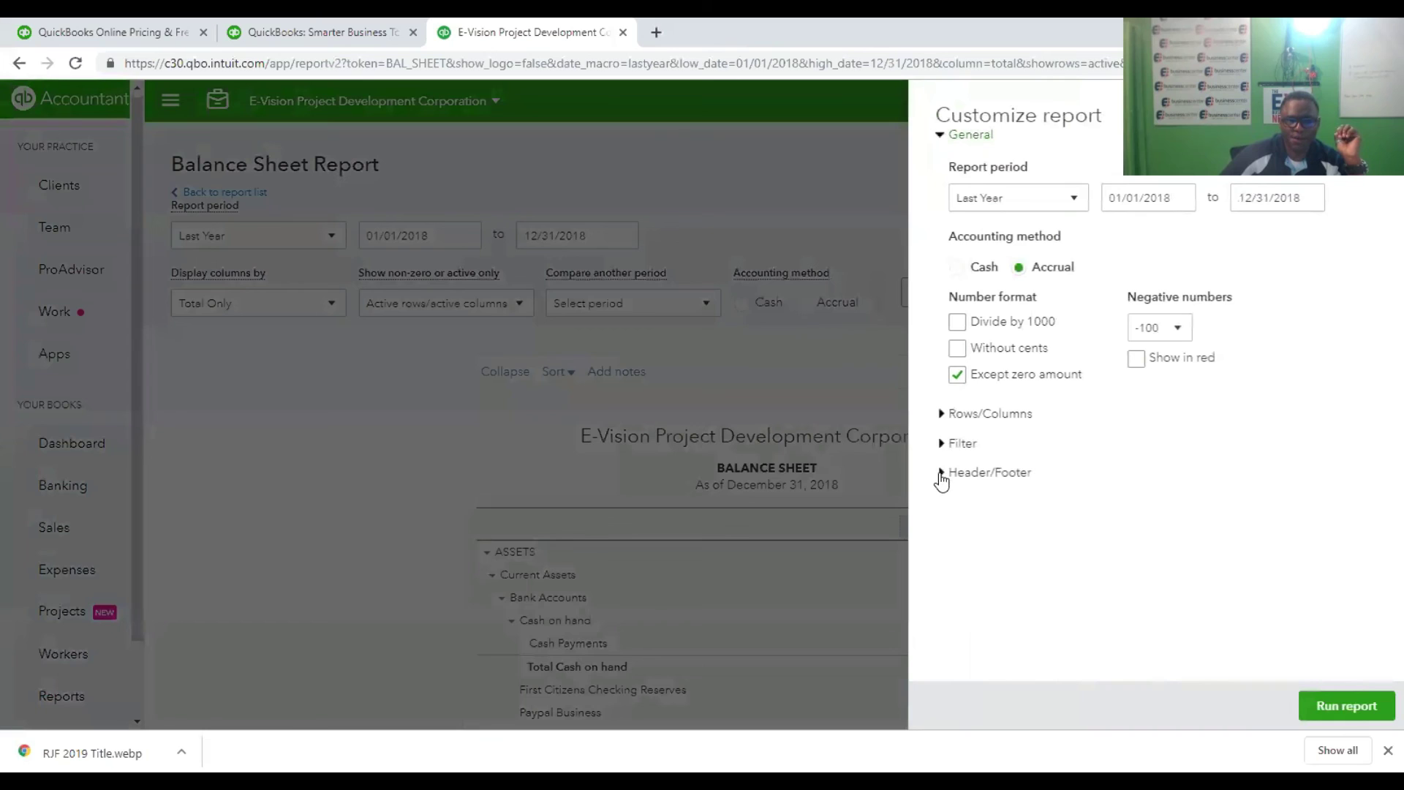
click(941, 473)
click(956, 534)
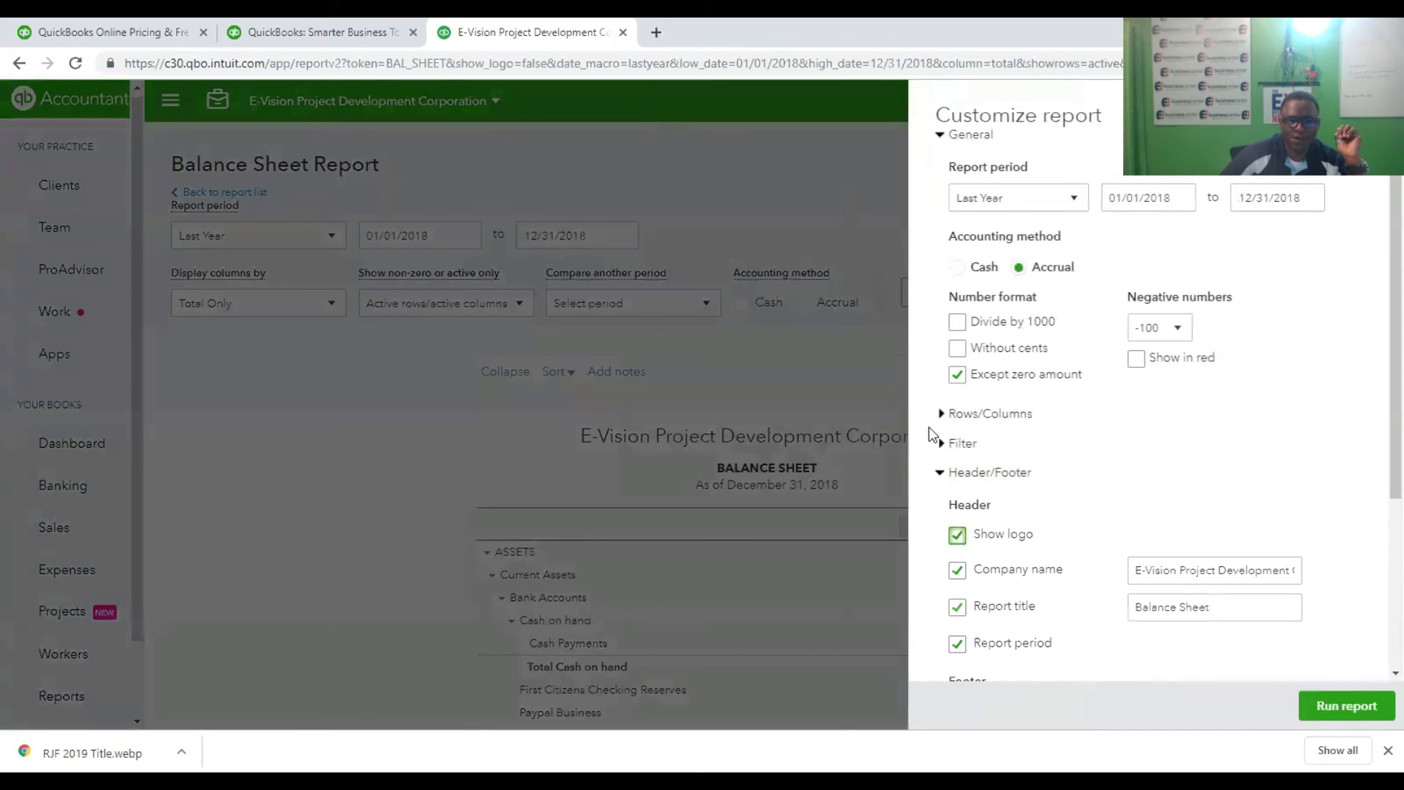
click(943, 444)
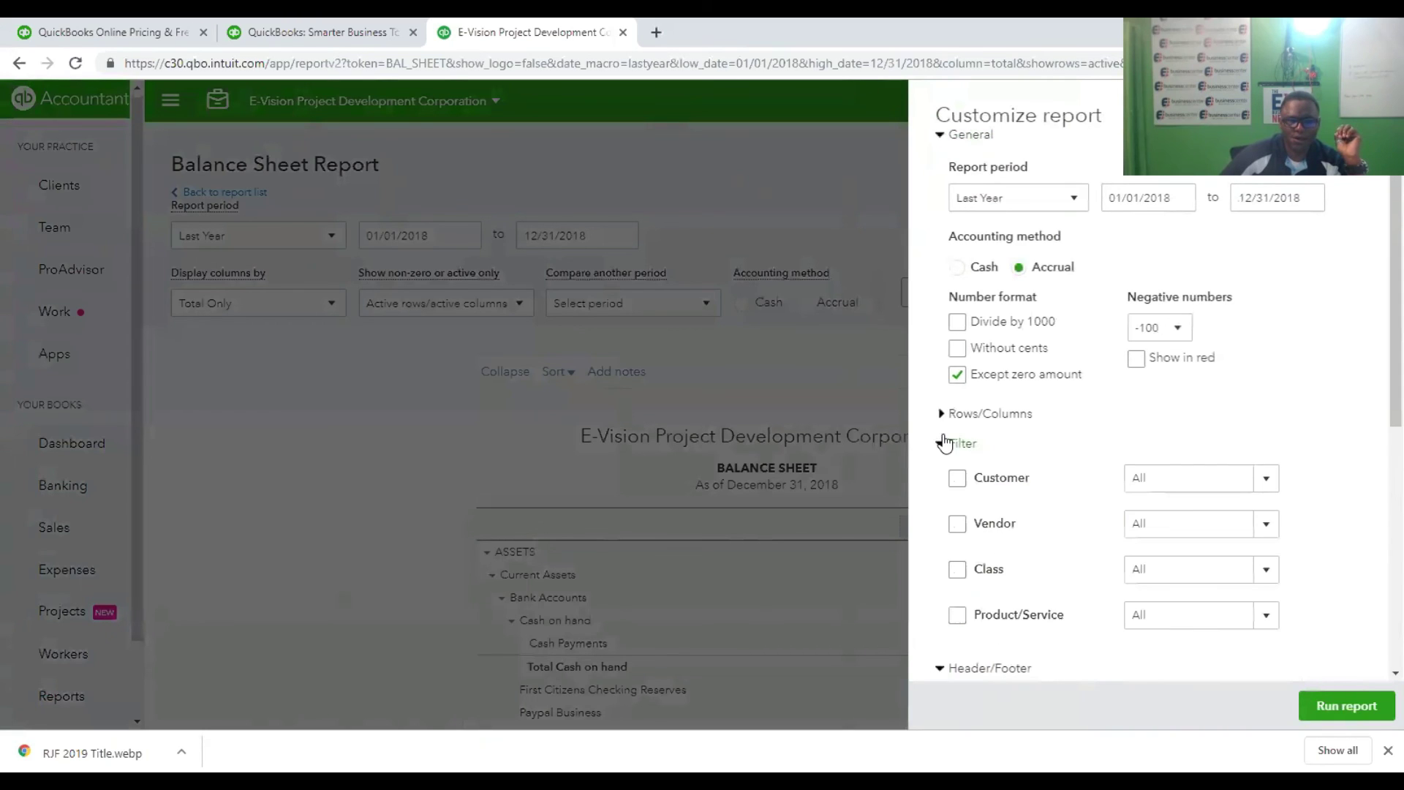
click(941, 414)
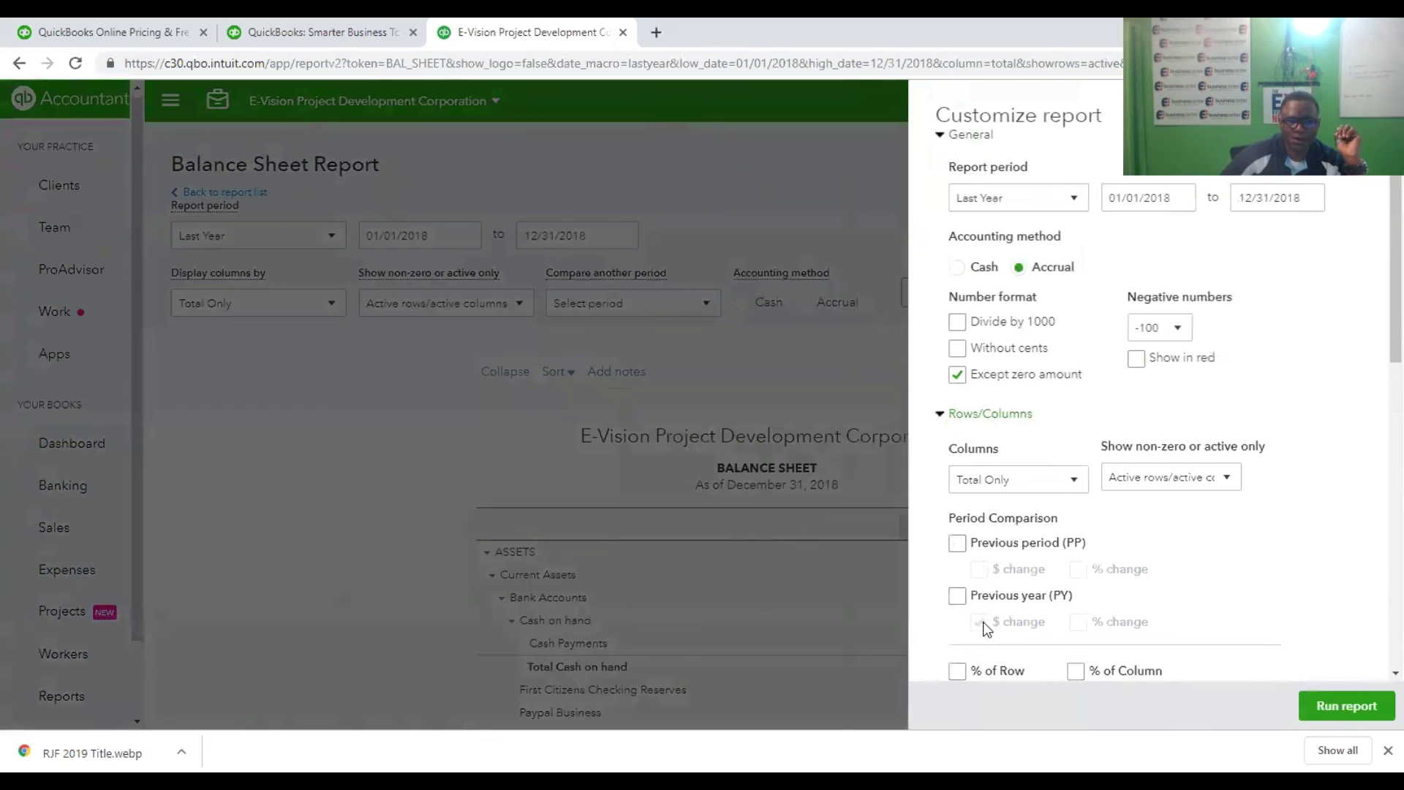
scroll(985, 621, down, 3)
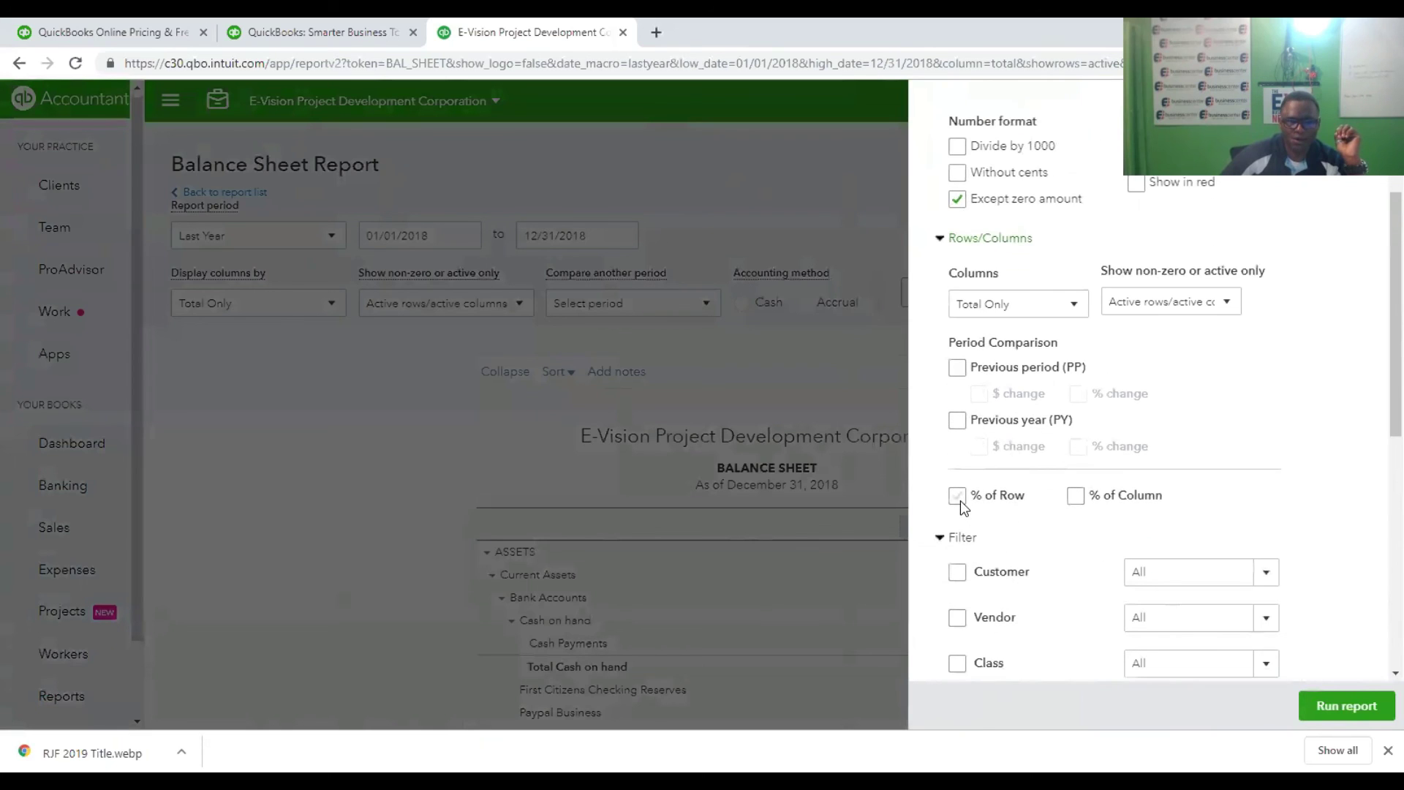
click(957, 496)
click(1346, 706)
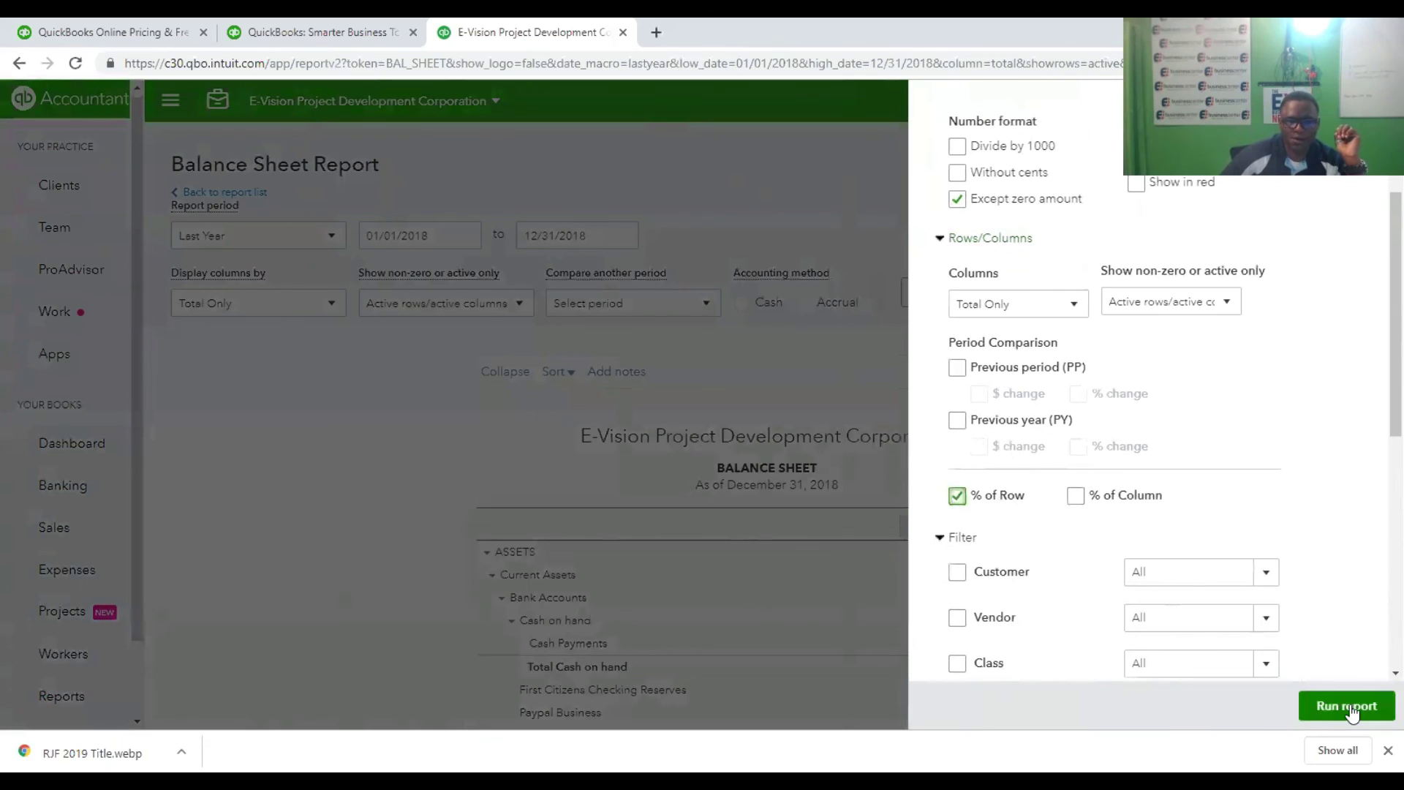
Print one color copy of all pages of the customized 2018 Balance Sheet in portrait orientation.
scroll(1109, 586, down, 5)
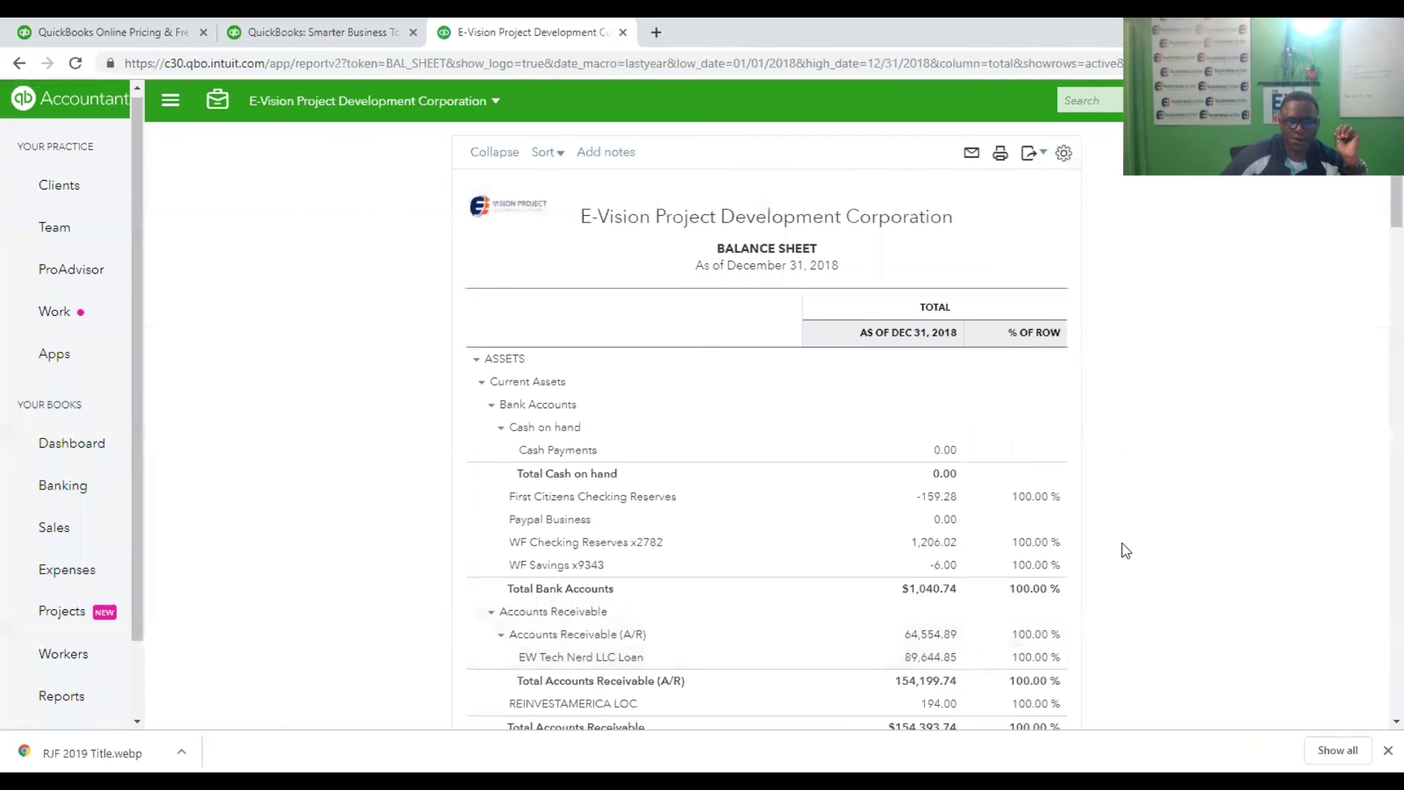
scroll(1170, 563, down, 7)
scroll(1235, 568, down, 20)
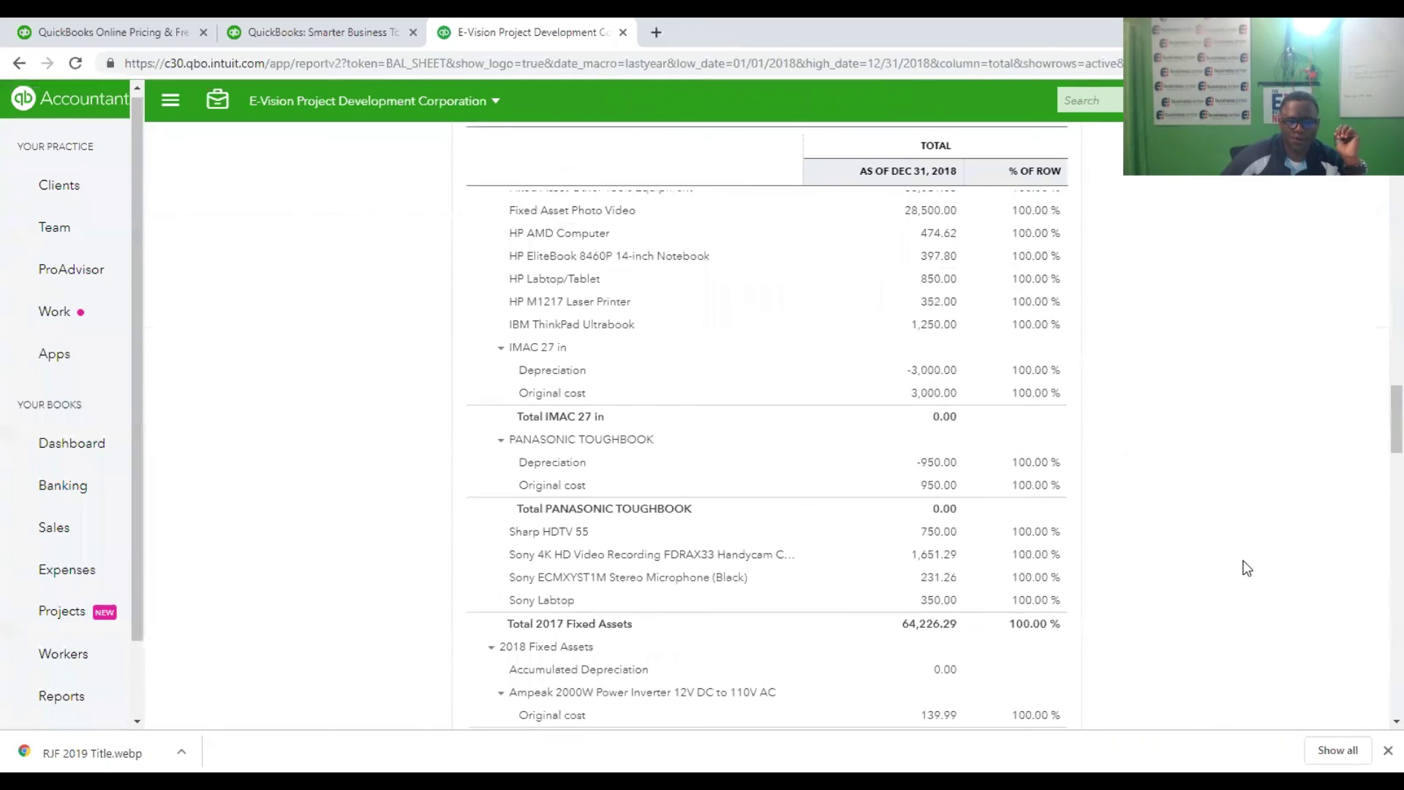
scroll(1247, 568, down, 15)
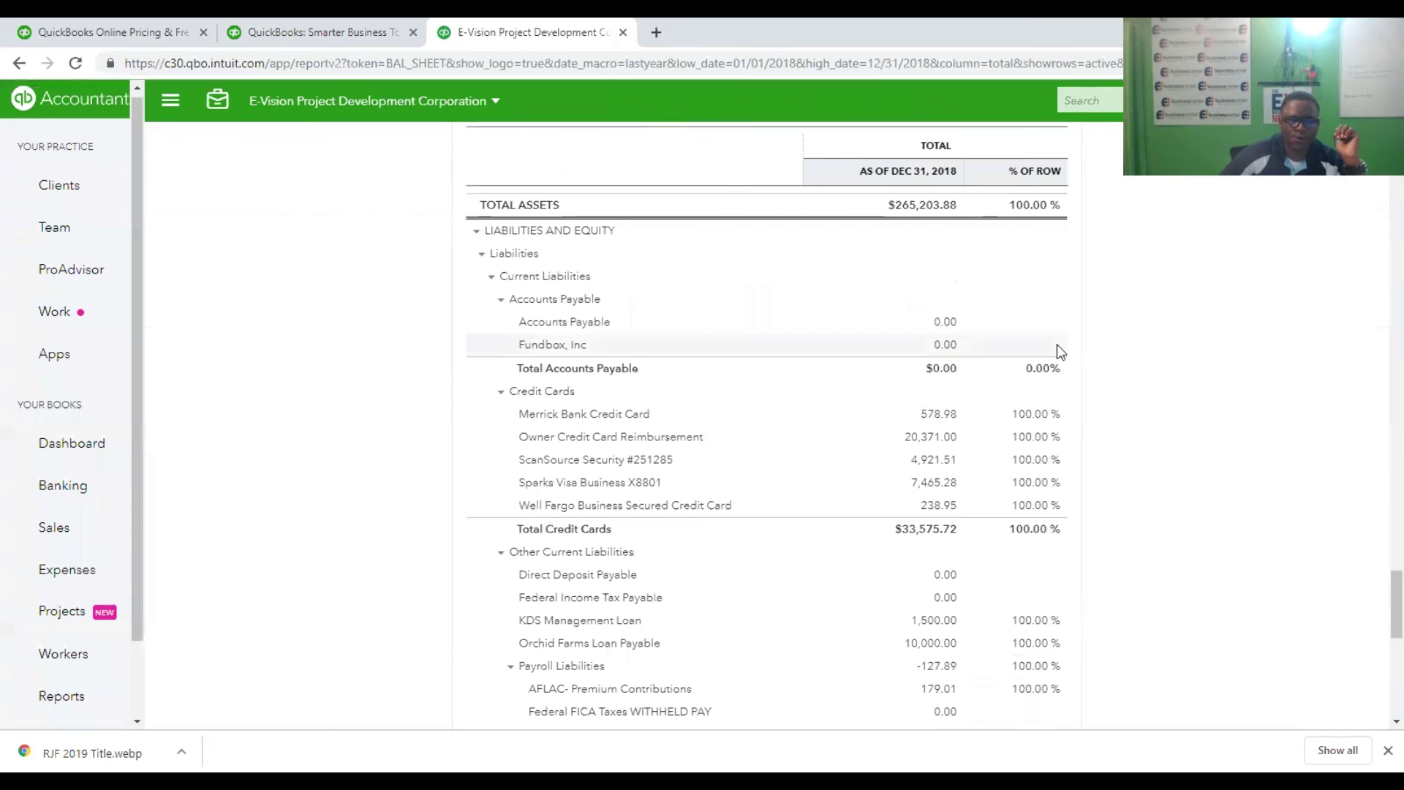
scroll(1266, 348, up, 6)
drag(1396, 552, 1396, 189)
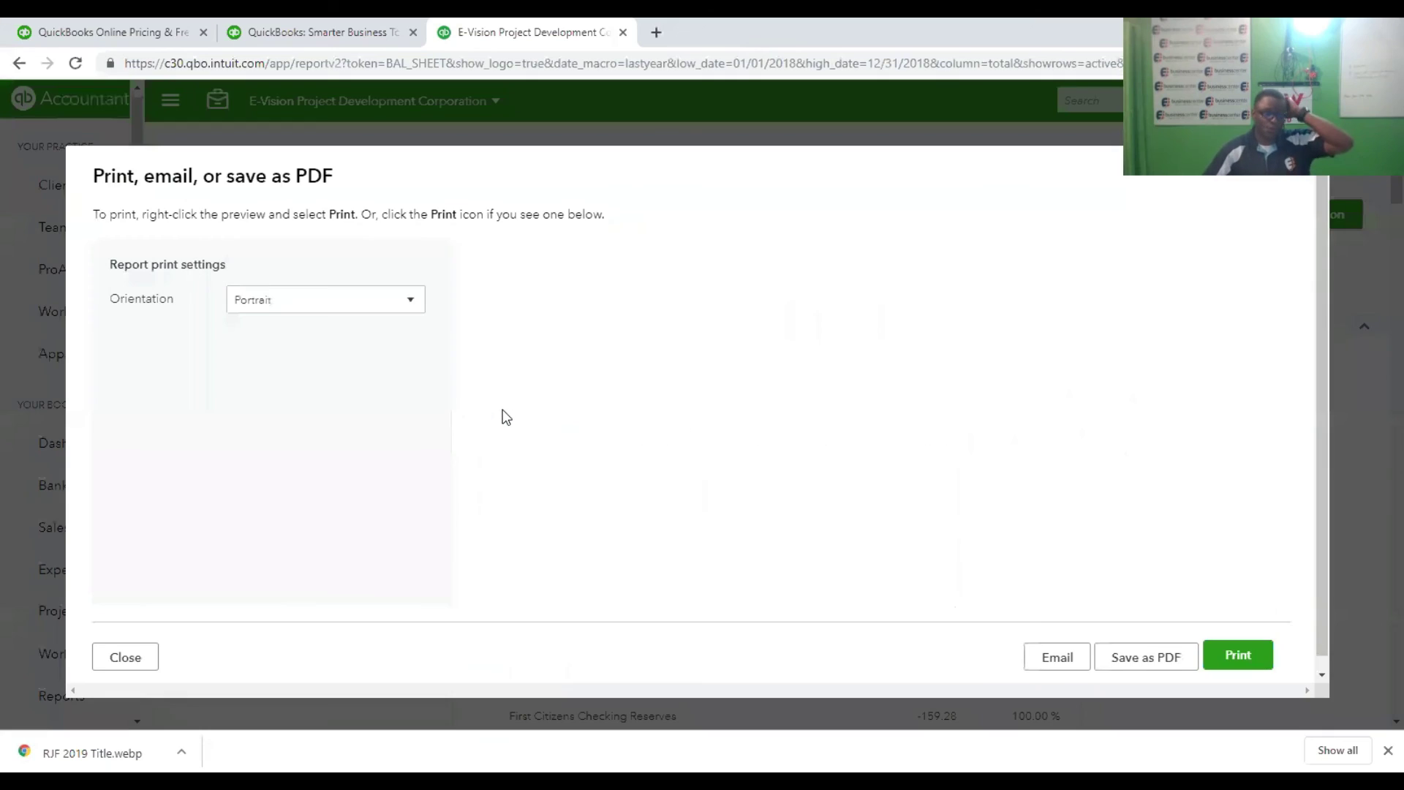
click(1242, 655)
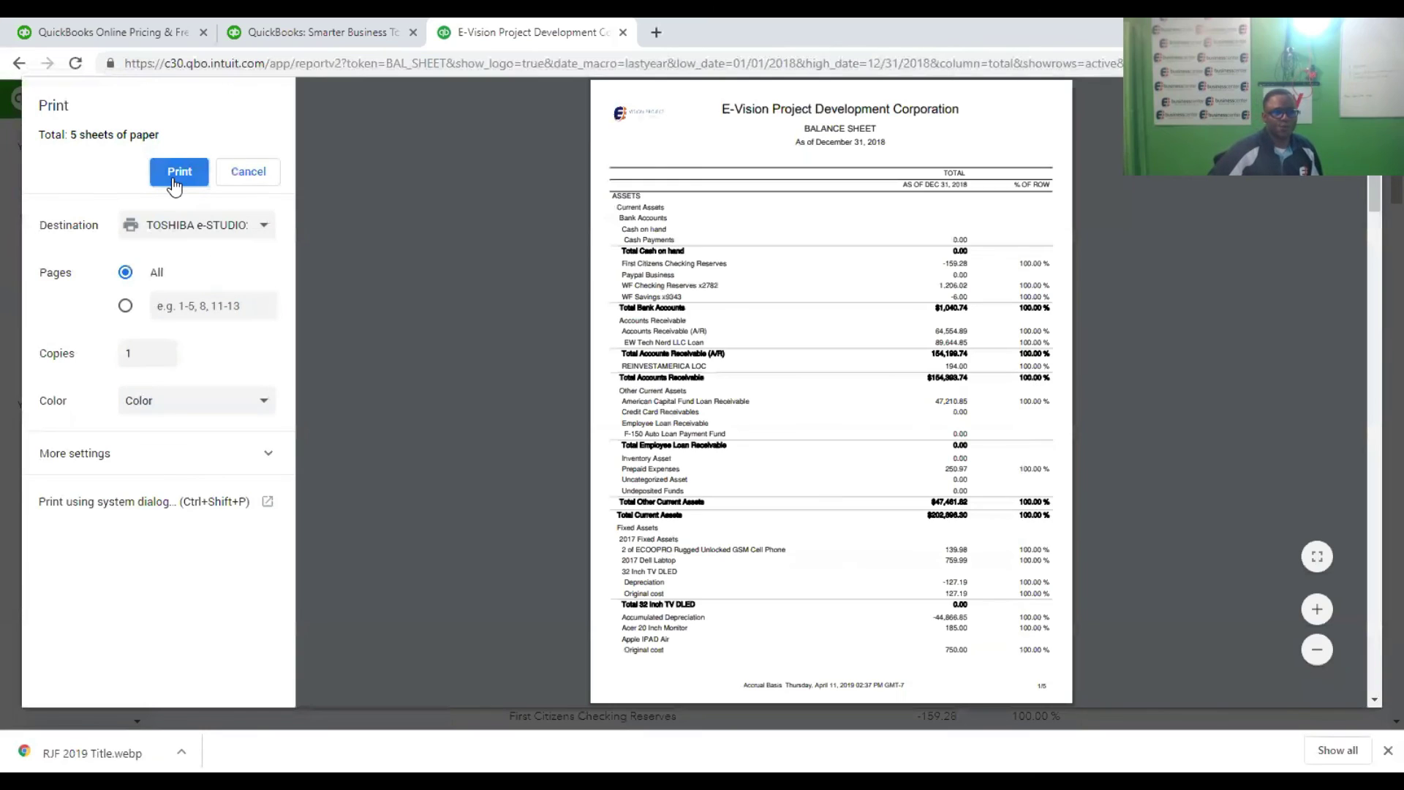
click(174, 173)
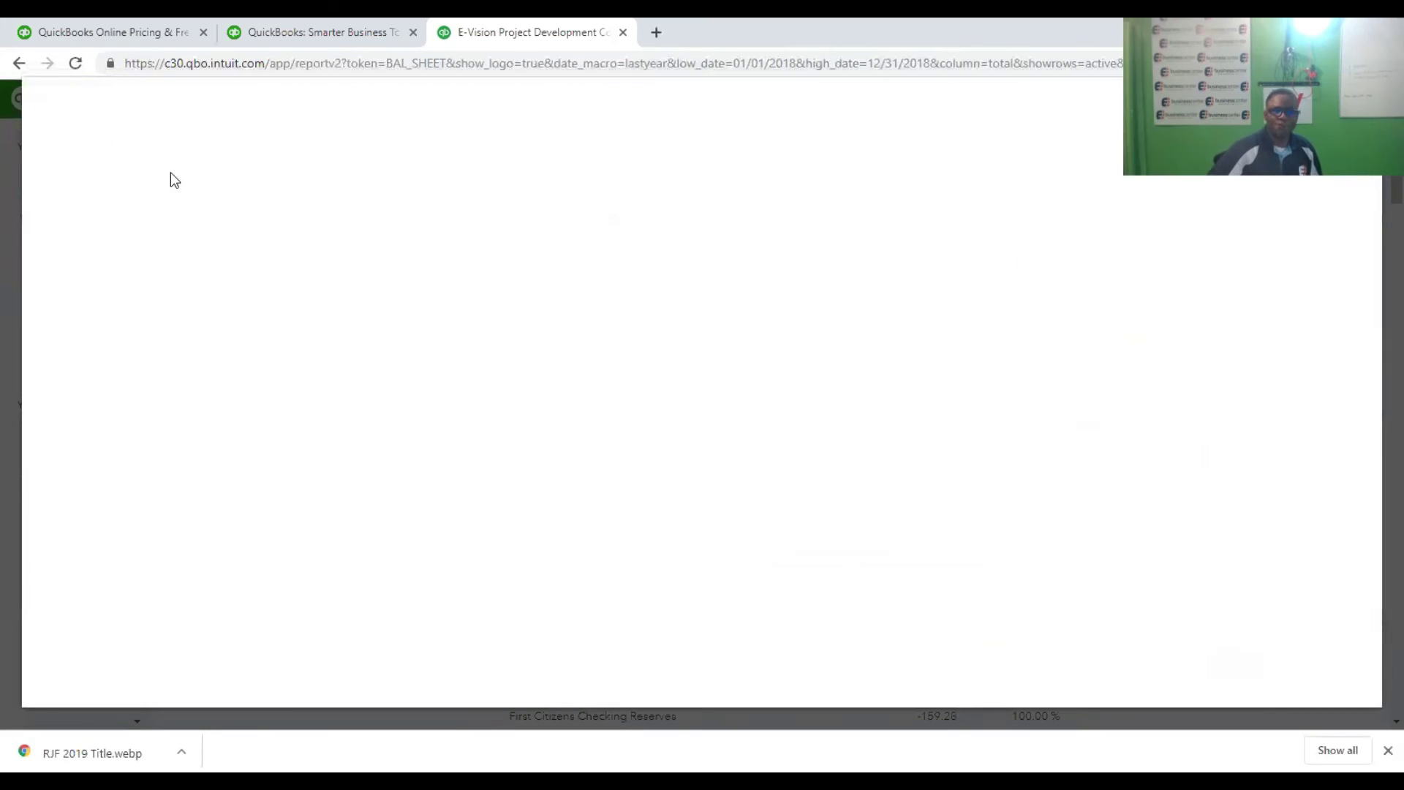